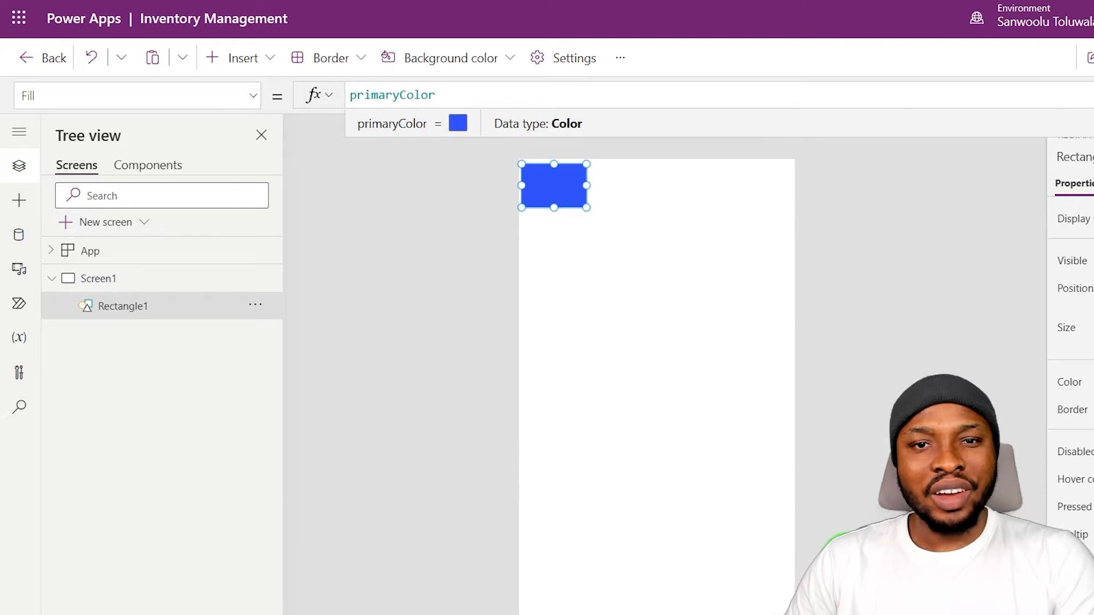
# Run the app's OnStart formula that sets the color variables.
pyautogui.write('RGBA(145,205,252')
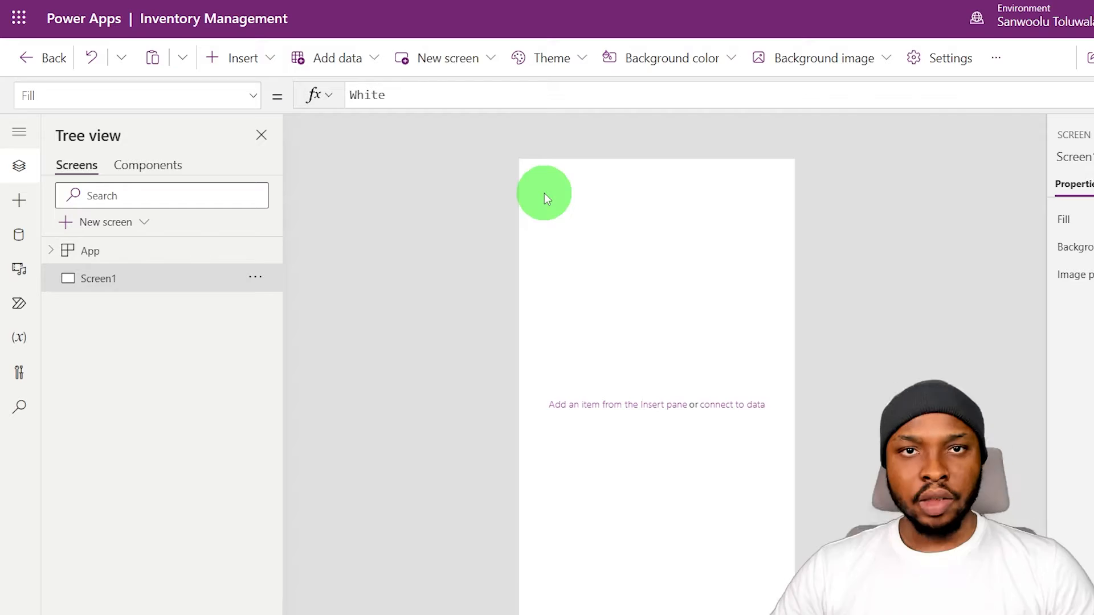
pyautogui.click(255, 249)
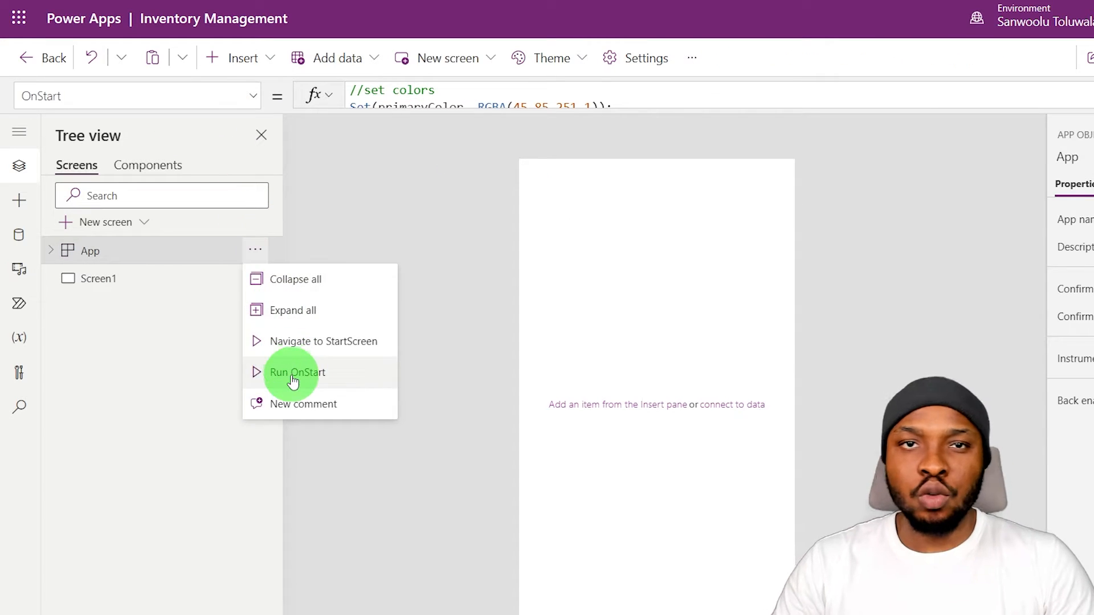
pyautogui.click(291, 376)
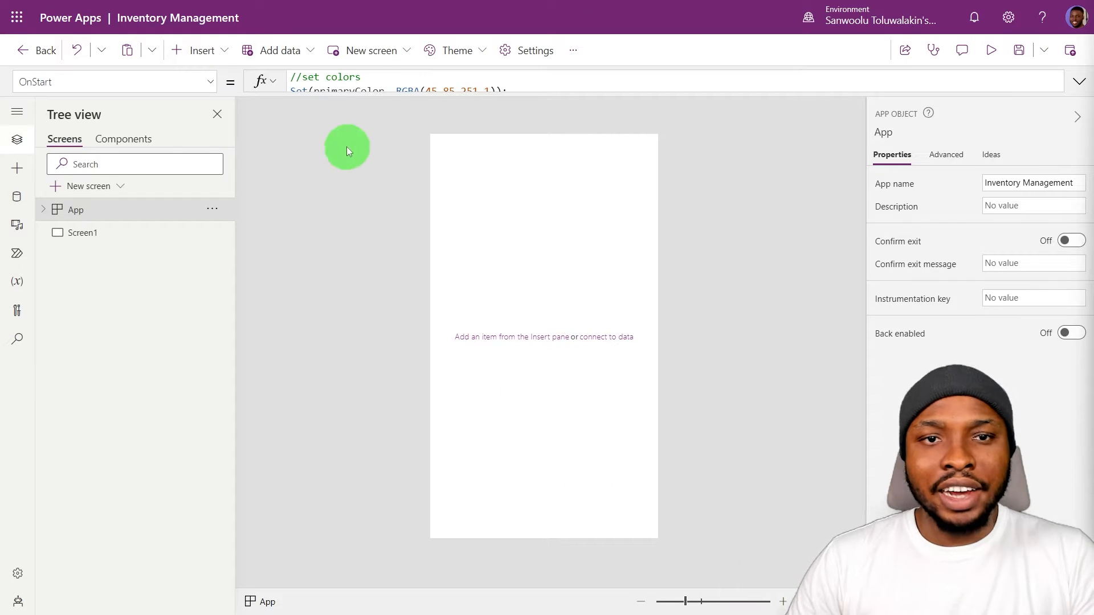
# Apply the standard Red theme to the Inventory Management app.
pyautogui.click(447, 50)
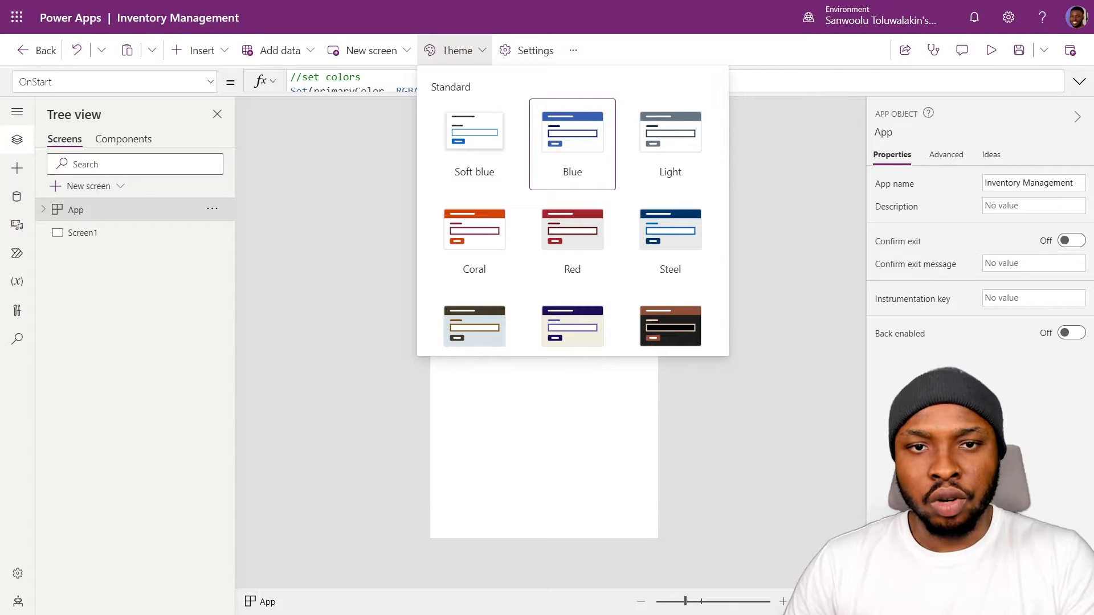
pyautogui.click(586, 246)
pyautogui.click(586, 249)
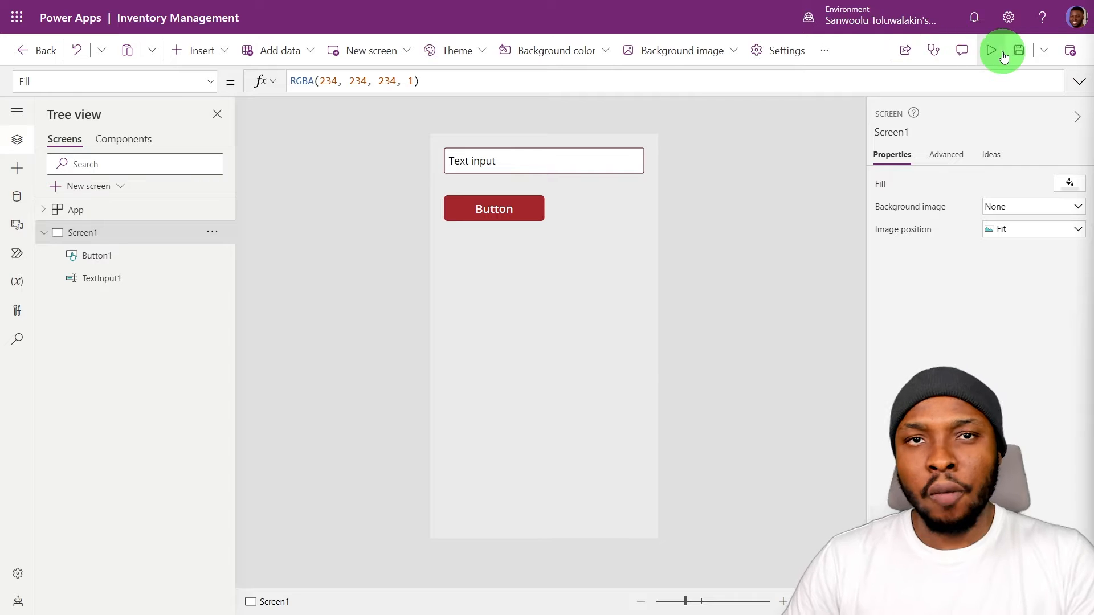
# Preview the app with the themed text input and button, and return to editing.
pyautogui.click(1004, 57)
pyautogui.click(630, 86)
pyautogui.press('Escape')
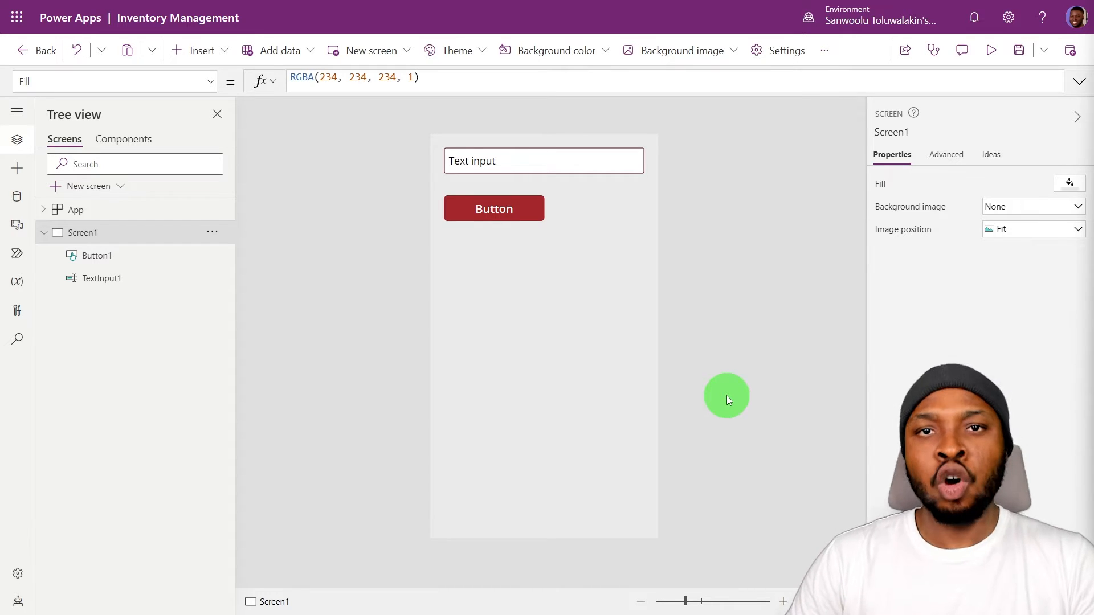
# Delete the text input and button from Screen1, and apply the standard Light theme to the app.
pyautogui.moveTo(440, 280); pyautogui.dragTo(650, 146)
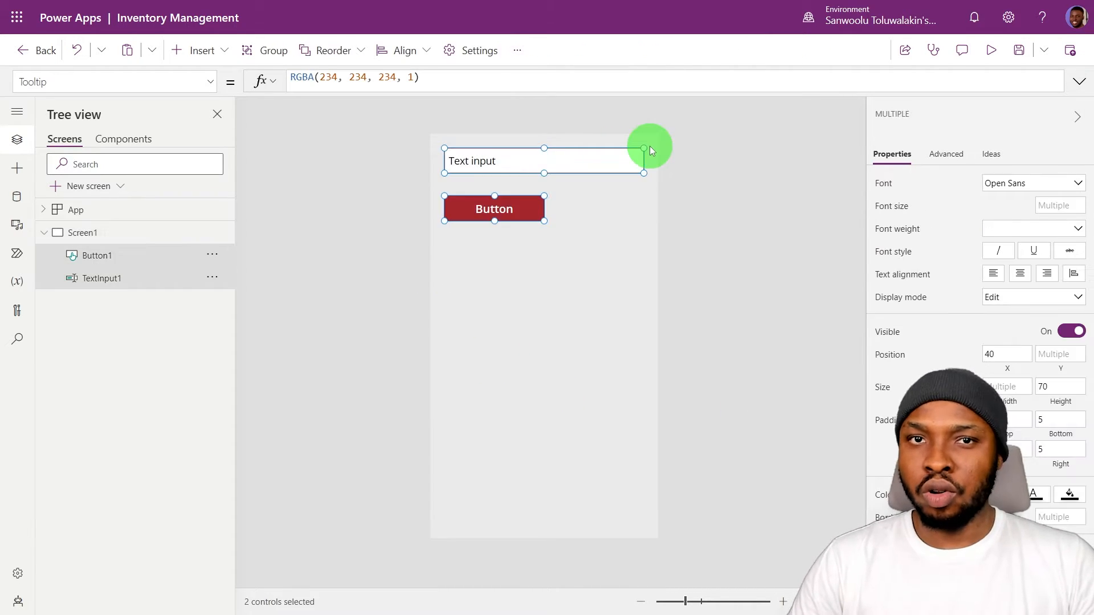
pyautogui.press('Delete')
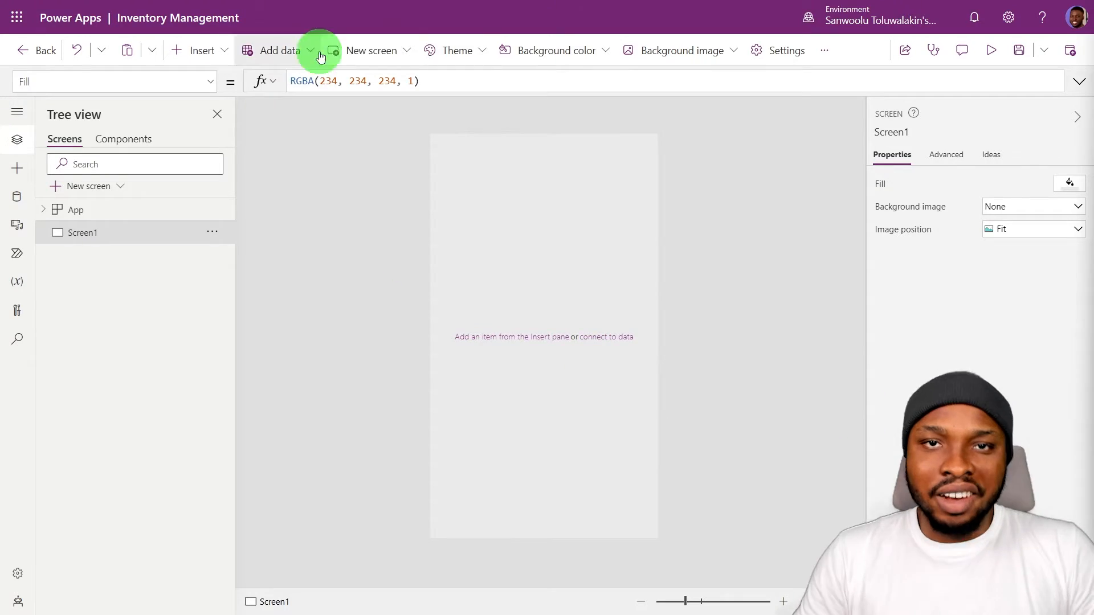
pyautogui.click(463, 50)
pyautogui.scroll(-1, 671, 152)
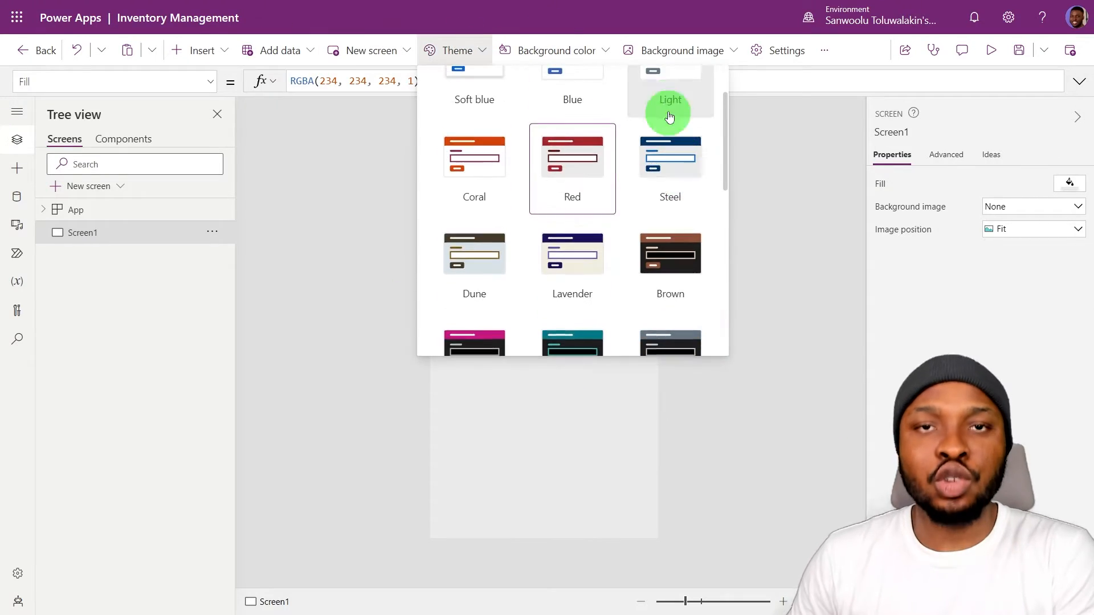
pyautogui.scroll(1, 661, 151)
pyautogui.click(665, 150)
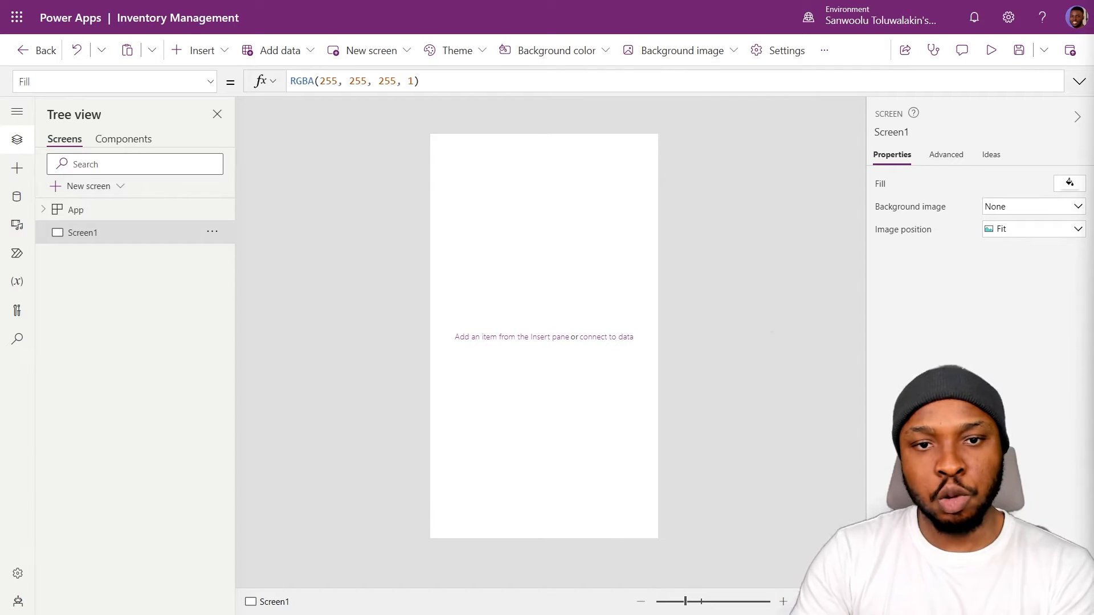
# Open the app's media library and its upload option.
pyautogui.click(16, 225)
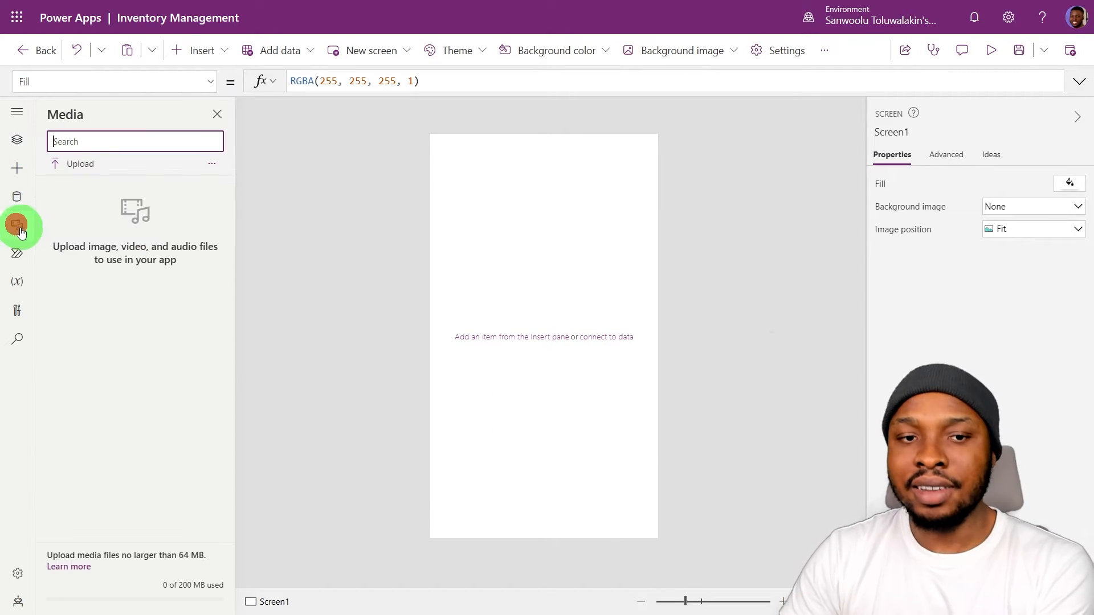
pyautogui.click(80, 164)
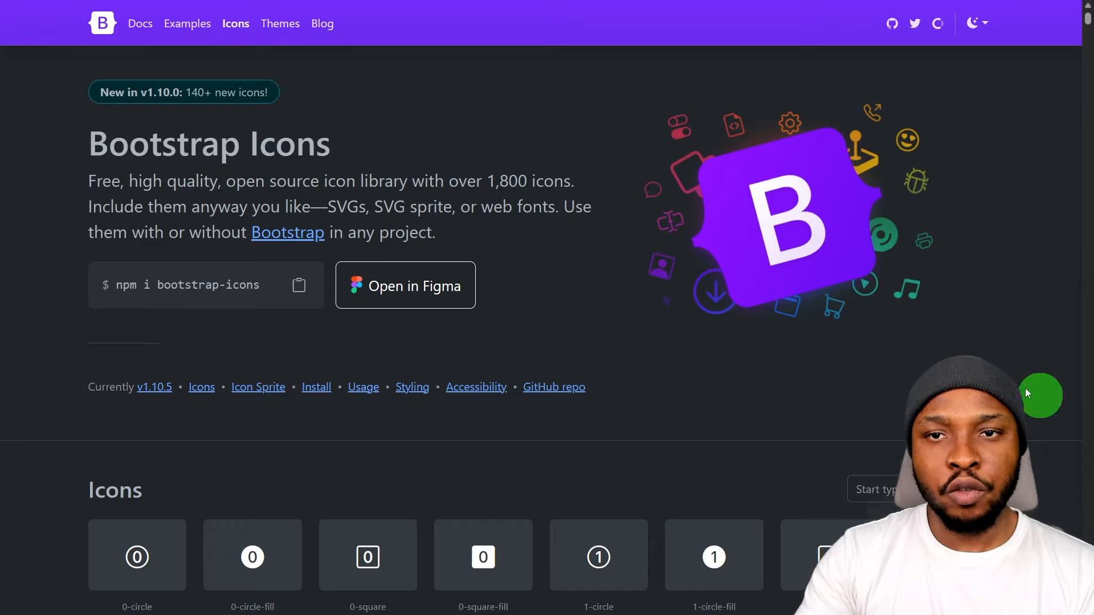
# On the Bootstrap Icons site, search the icons for "right" and open the arrow-right-short icon.
pyautogui.moveTo(826, 5)
pyautogui.click(320, 41)
pyautogui.click(319, 41)
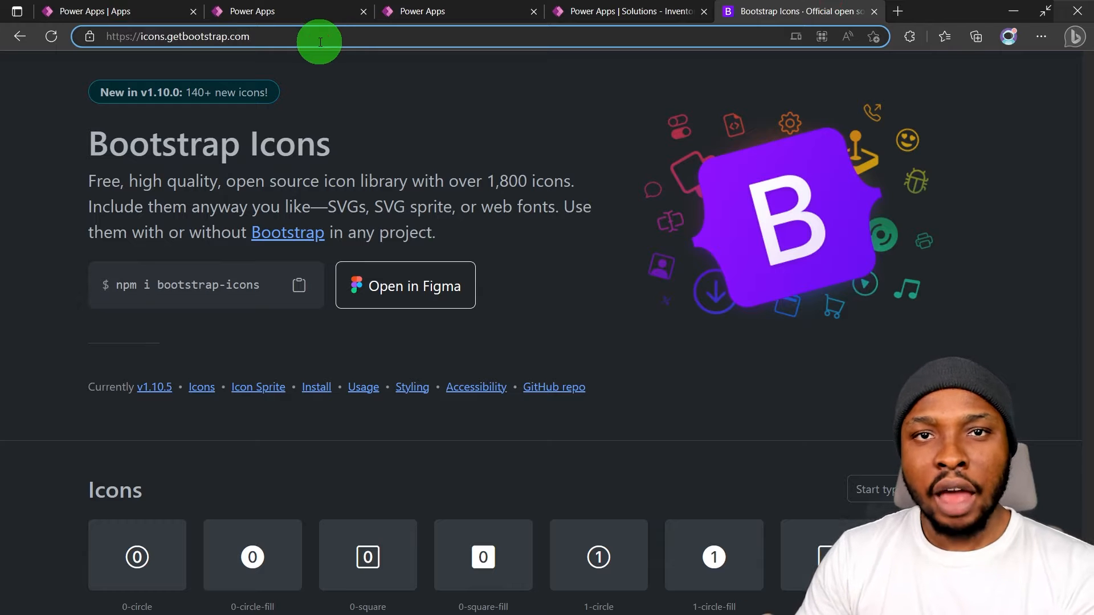
pyautogui.click(890, 489)
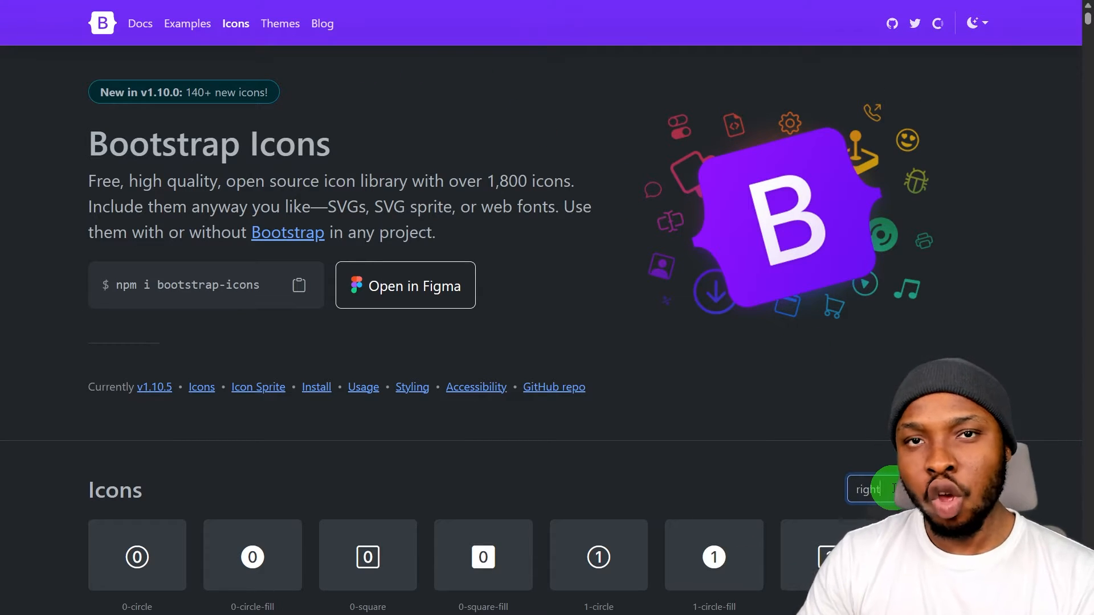
pyautogui.write('right')
pyautogui.scroll(-8, 823, 427)
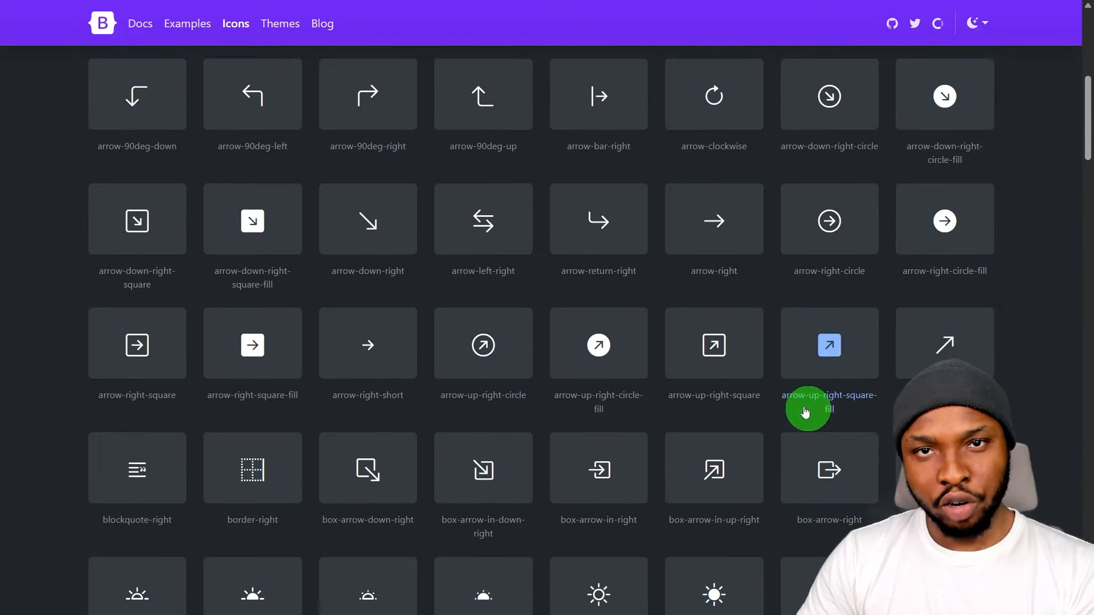
pyautogui.click(382, 359)
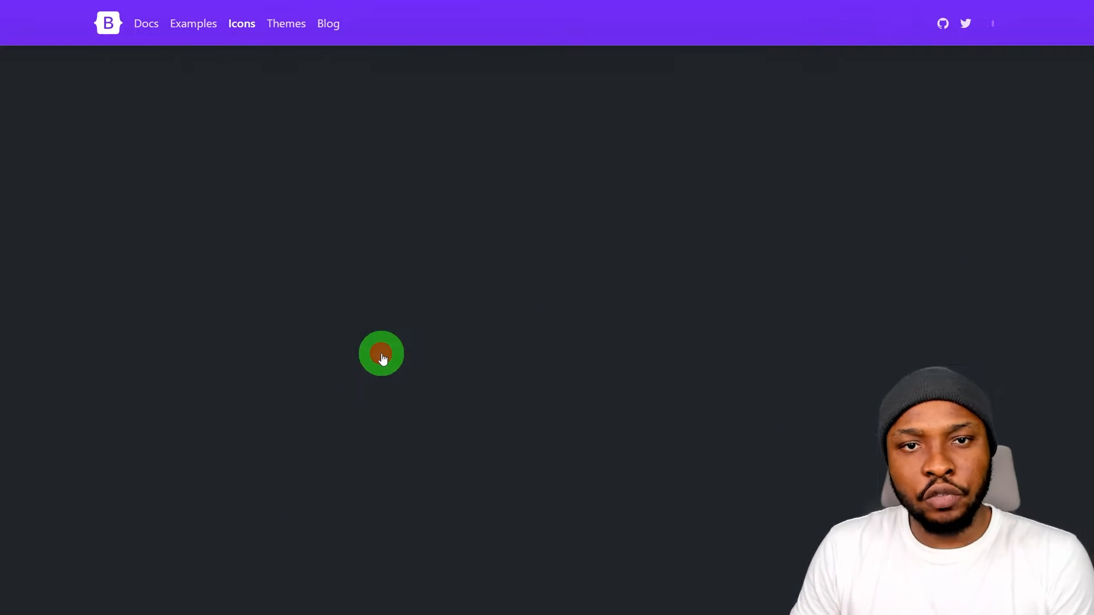
# Copy the HTML SVG code of the arrow-right-short icon.
pyautogui.scroll(-9, 805, 324)
pyautogui.scroll(3, 729, 289)
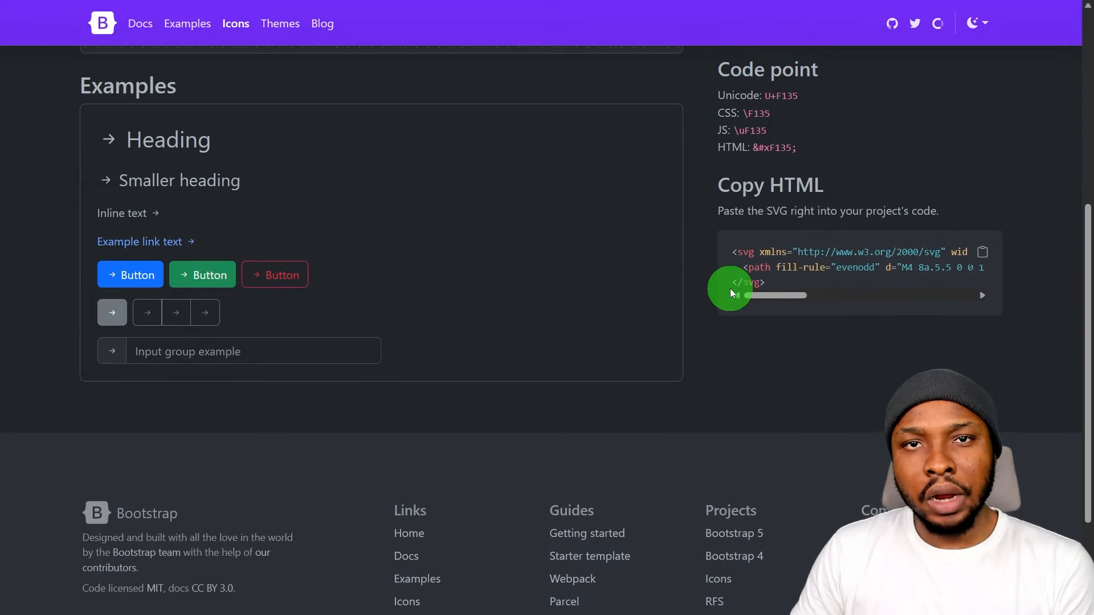
pyautogui.click(984, 254)
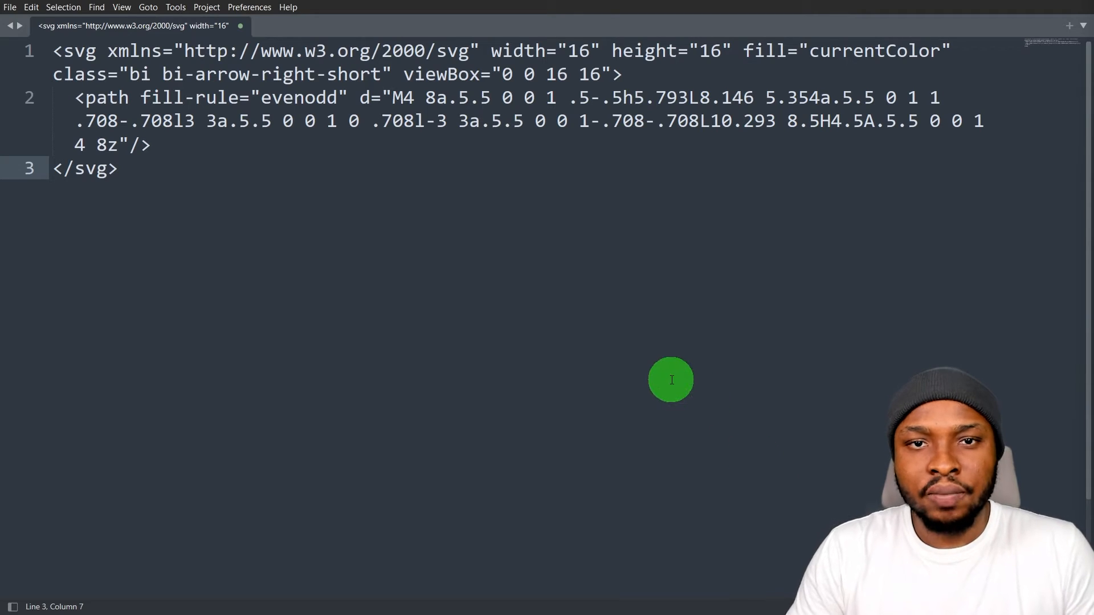
# In the text editor, replace all double quotes in the SVG code with single quotes and copy the whole code.
pyautogui.click(672, 380)
pyautogui.hotkey('ctrl', 'h')
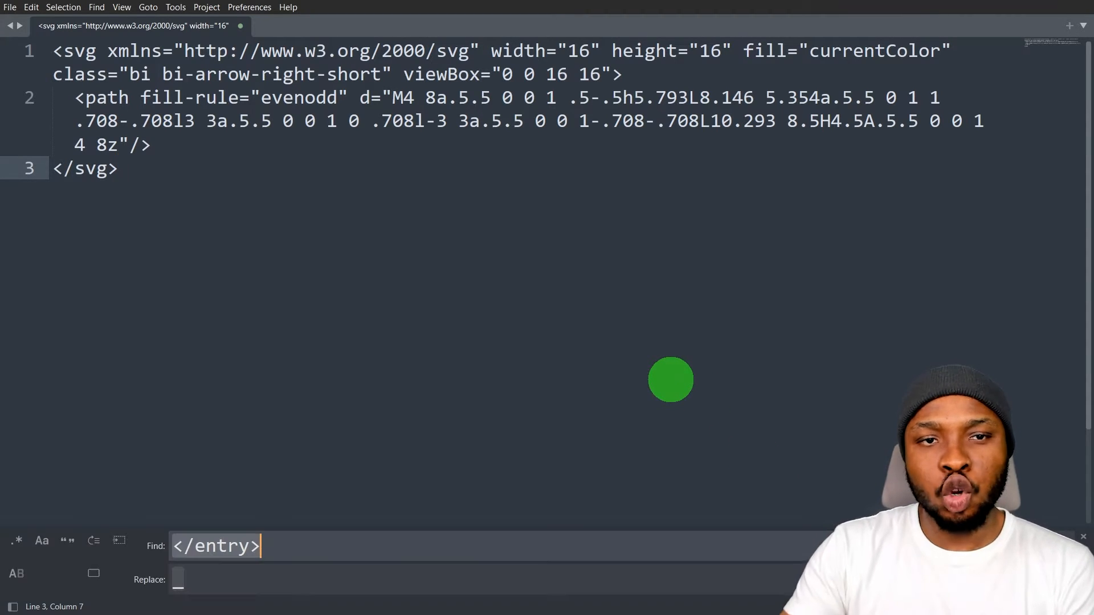
pyautogui.write('"')
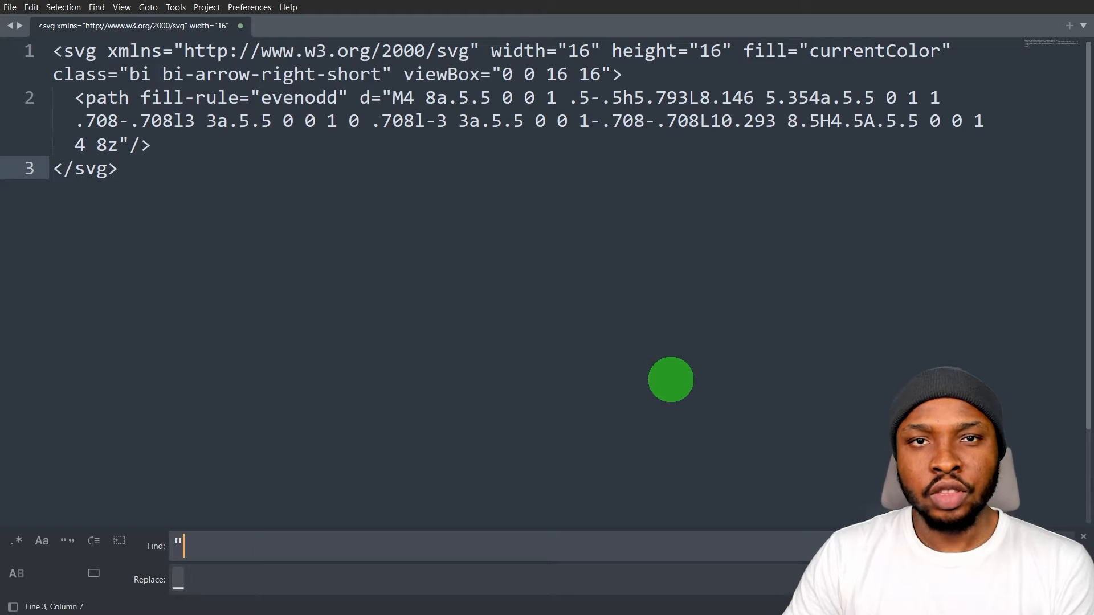
pyautogui.press('Tab')
pyautogui.write("'")
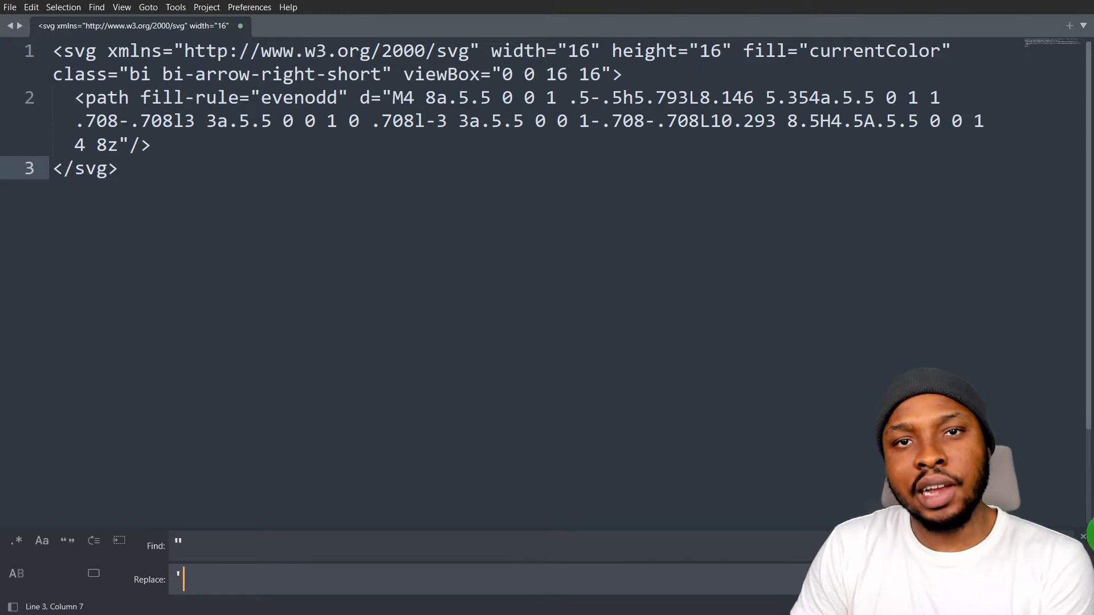
pyautogui.hotkey('ctrl', 'alt', 'Return')
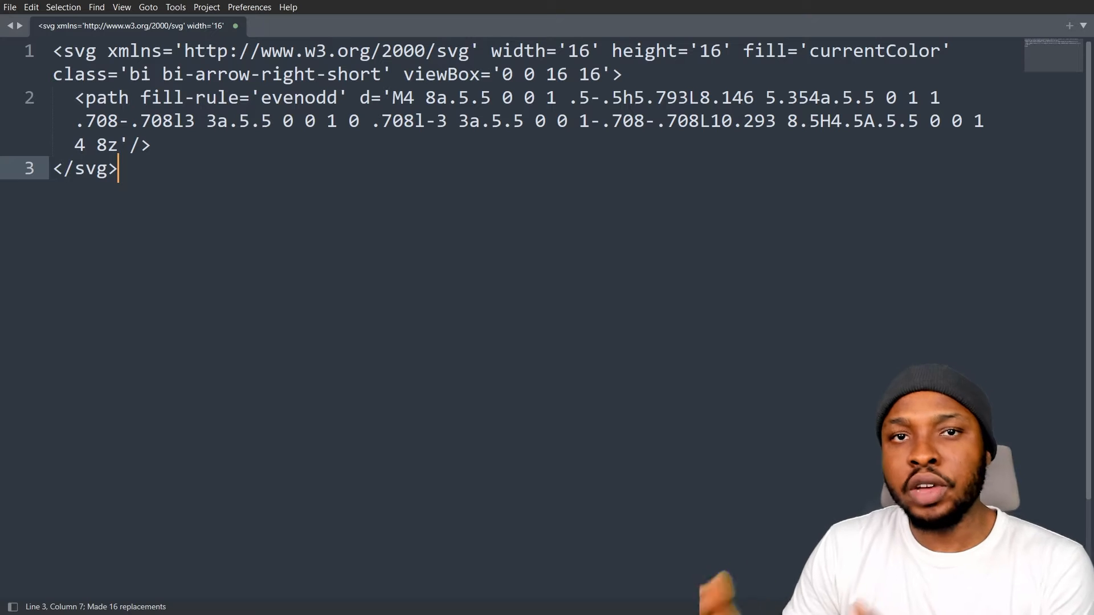
pyautogui.hotkey('ctrl', 'a')
pyautogui.hotkey('ctrl', 'c')
pyautogui.hotkey('alt', 'Tab')
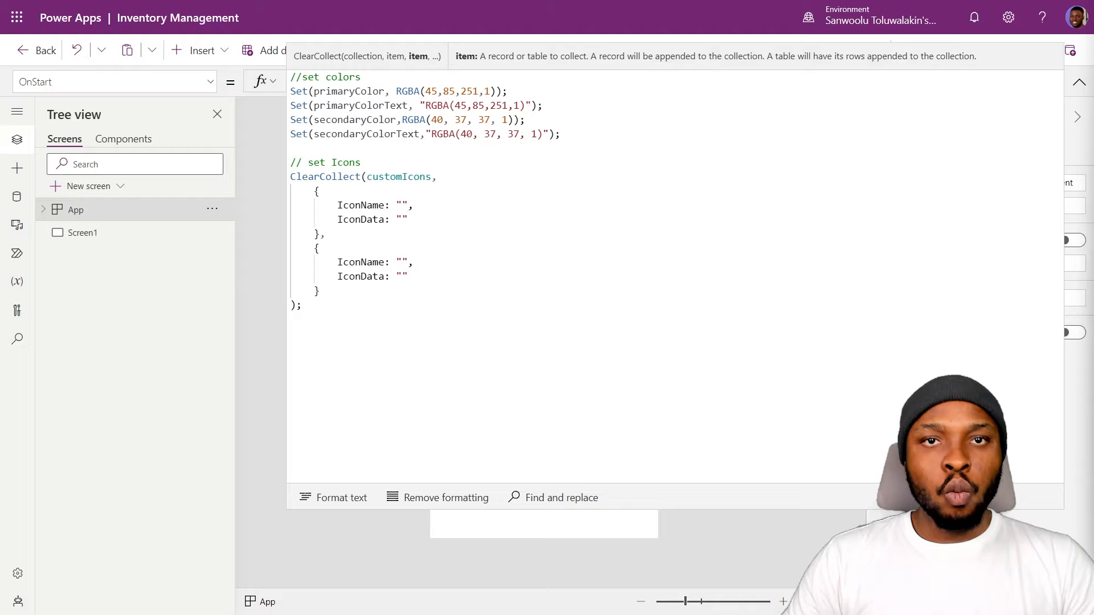
# In Power Apps, set the first customIcons record's IconName to "RightIcon" and paste the SVG code as its IconData.
pyautogui.click(403, 201)
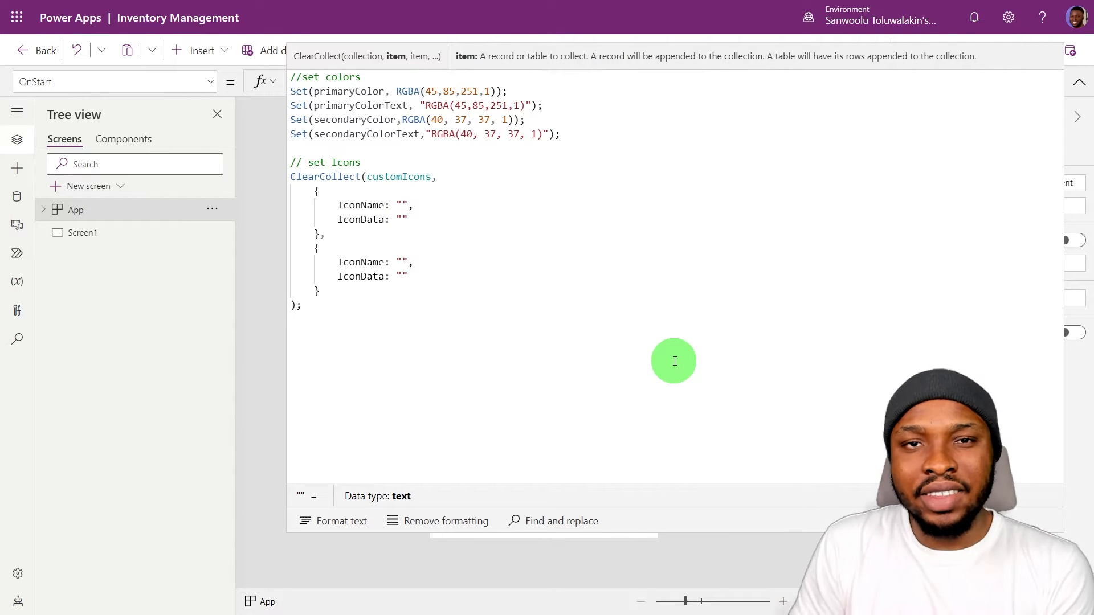
pyautogui.write('RightIco')
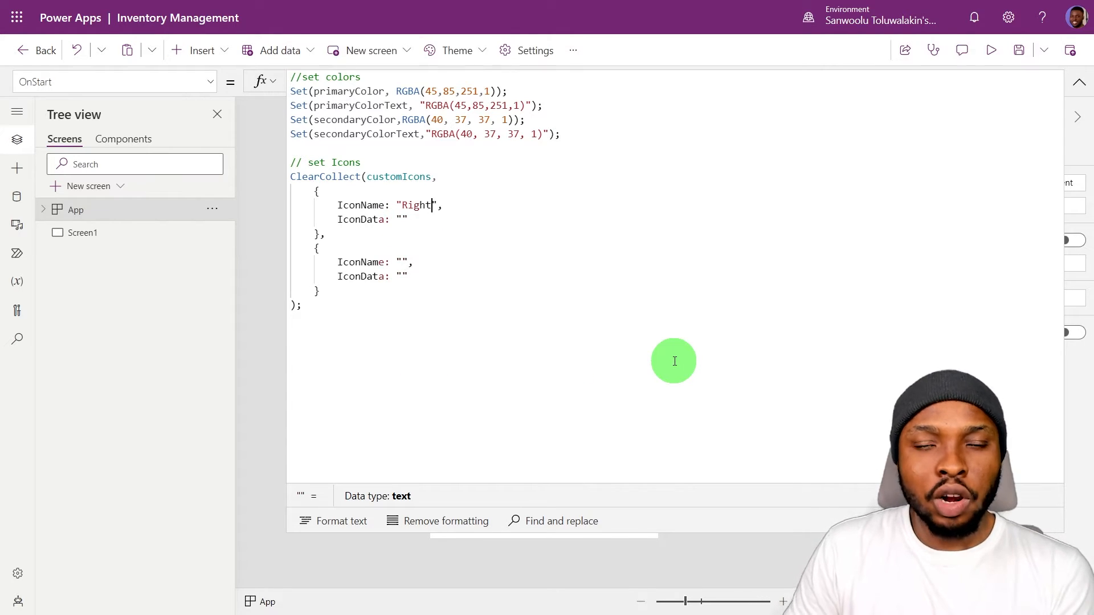
pyautogui.write('n')
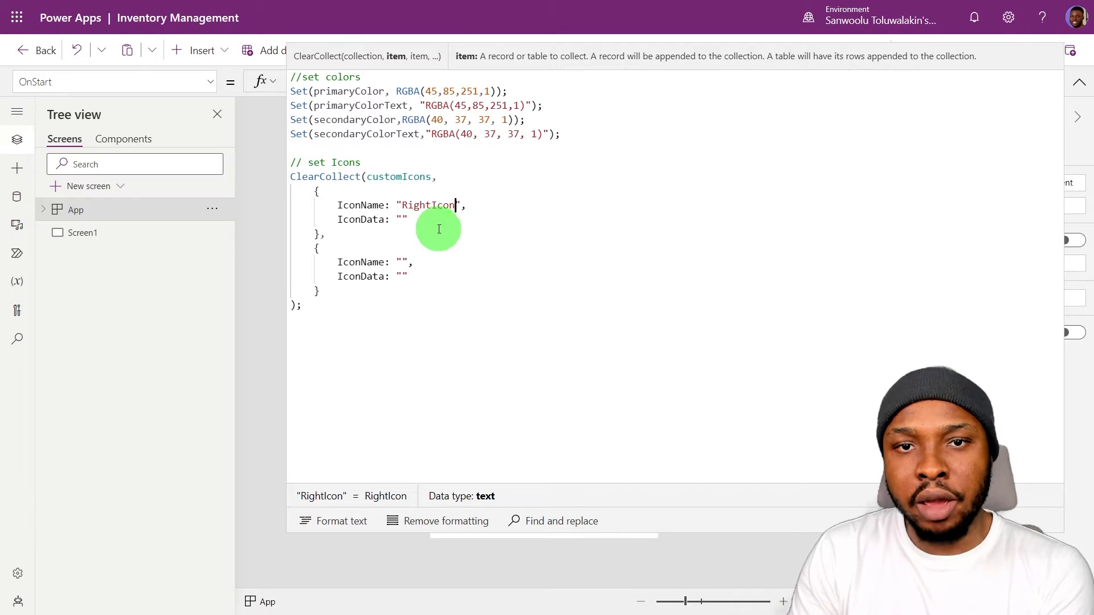
pyautogui.click(402, 219)
pyautogui.hotkey('shift', 'Return')
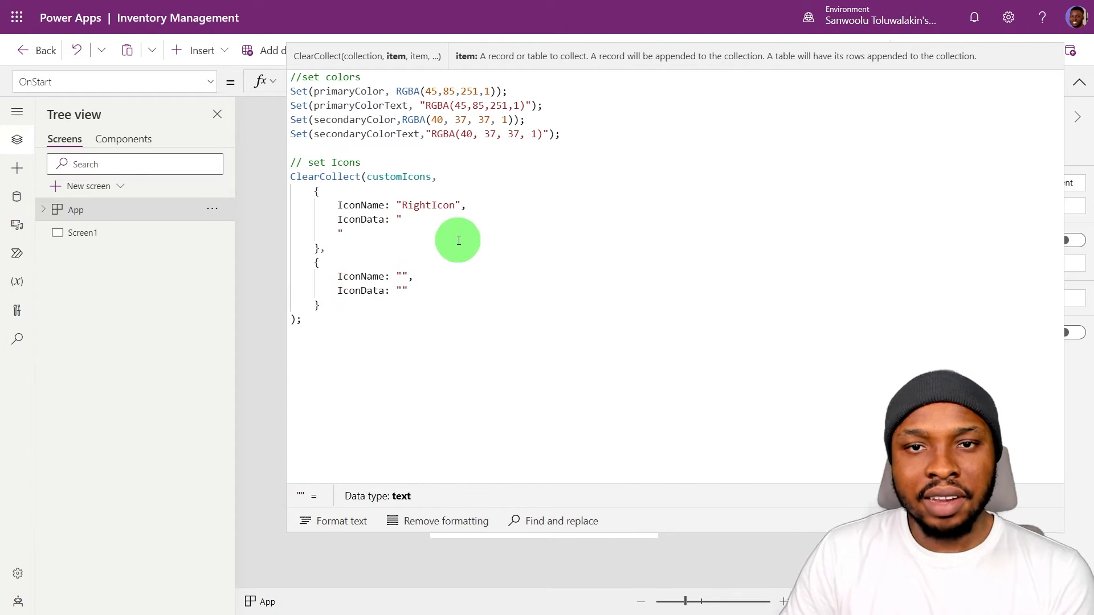
pyautogui.hotkey('ctrl', 'v')
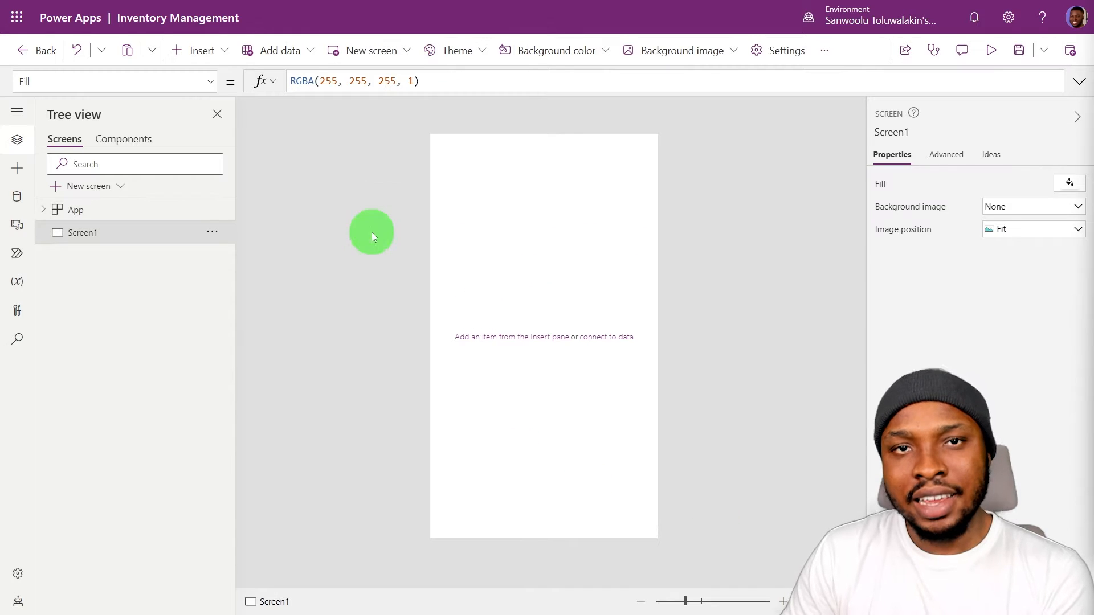
# Insert an Image control on Screen1.
pyautogui.click(201, 49)
pyautogui.write('ia')
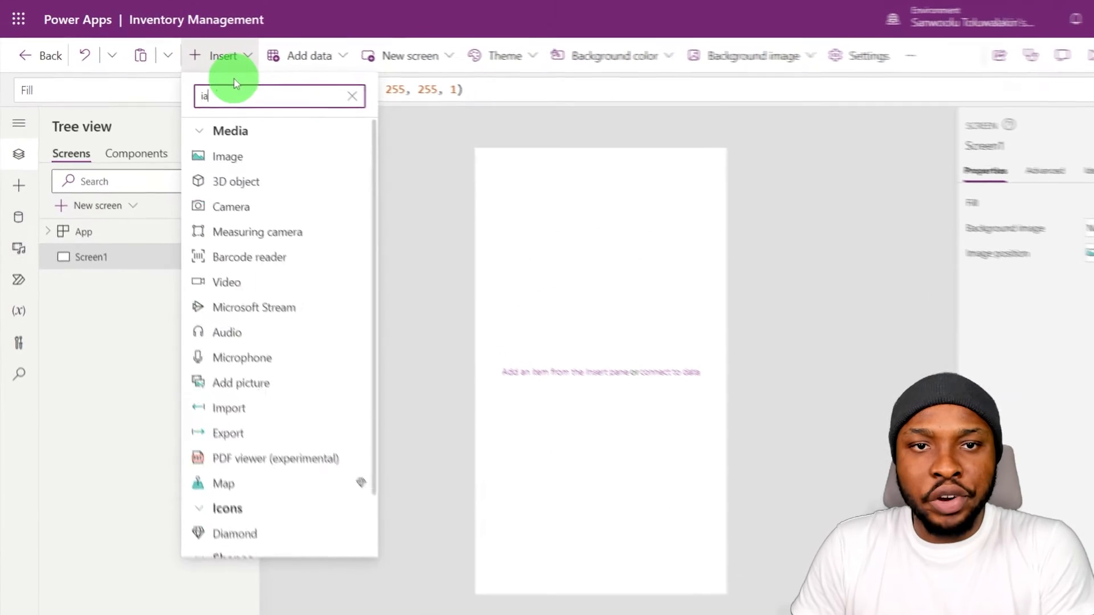
pyautogui.write('m')
pyautogui.press('BackSpace')
pyautogui.press('BackSpace')
pyautogui.write('mag')
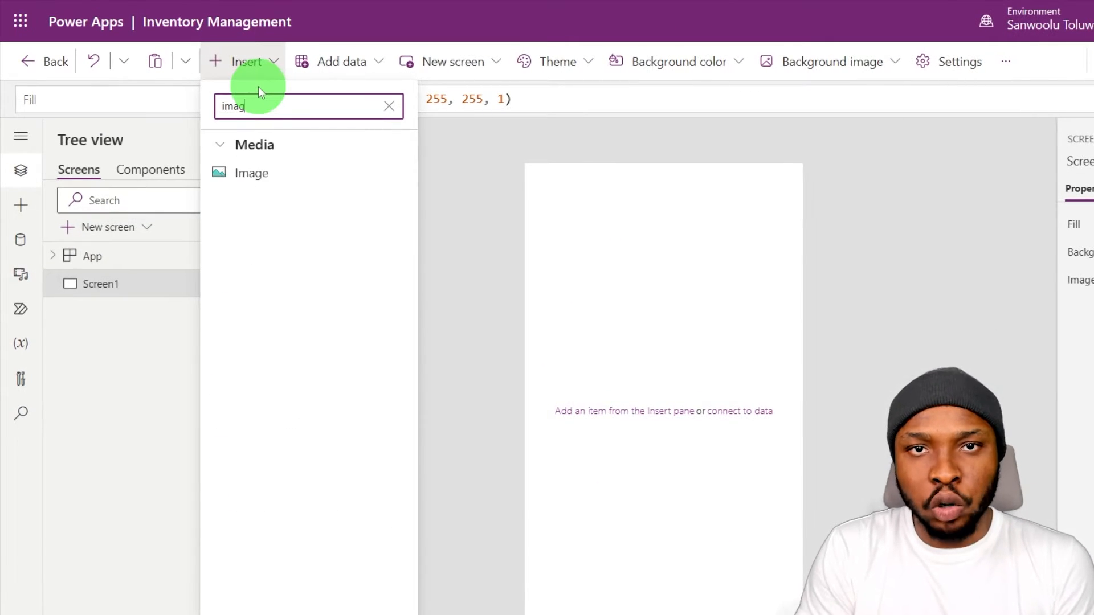
pyautogui.click(271, 173)
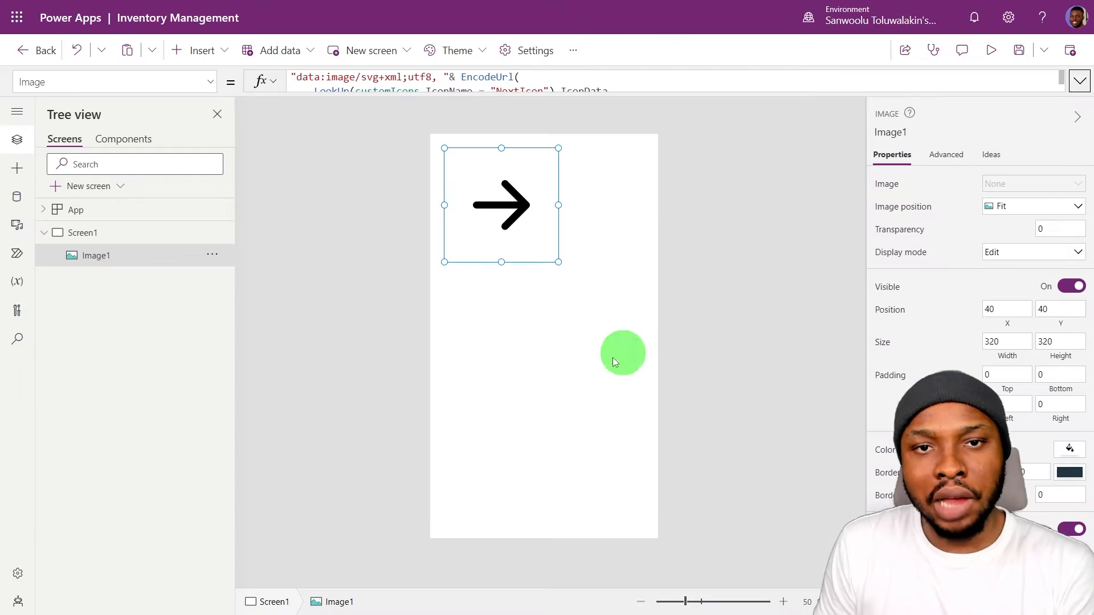
# On the Bootstrap Icons page, examine the fill attribute in the arrow-right-short icon's SVG code.
pyautogui.click(735, 444)
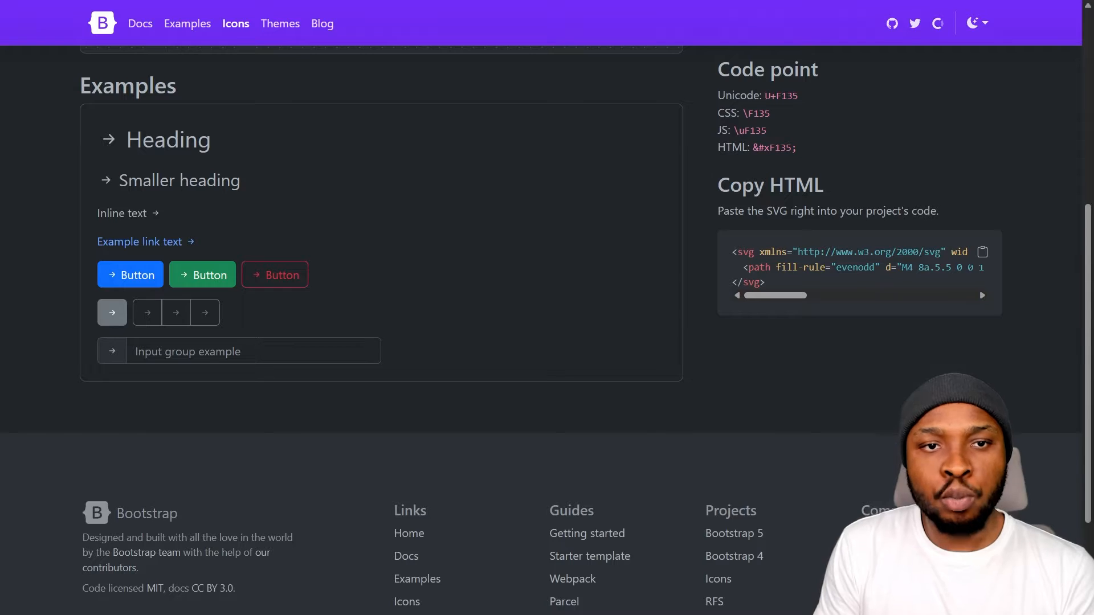
pyautogui.moveTo(787, 296); pyautogui.dragTo(860, 298)
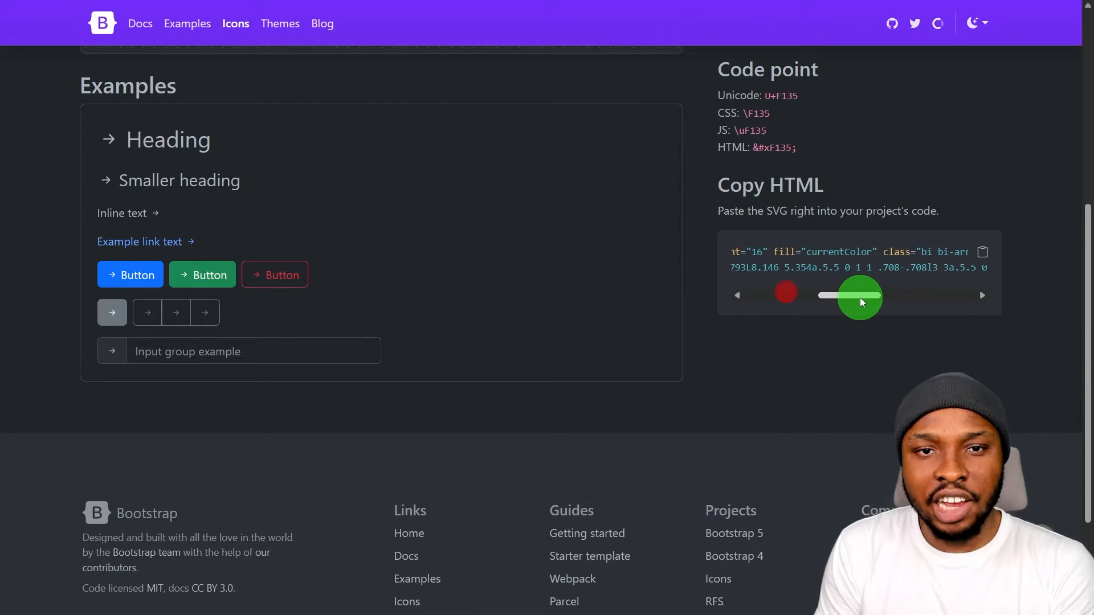
pyautogui.tripleClick(853, 251)
pyautogui.click(870, 399)
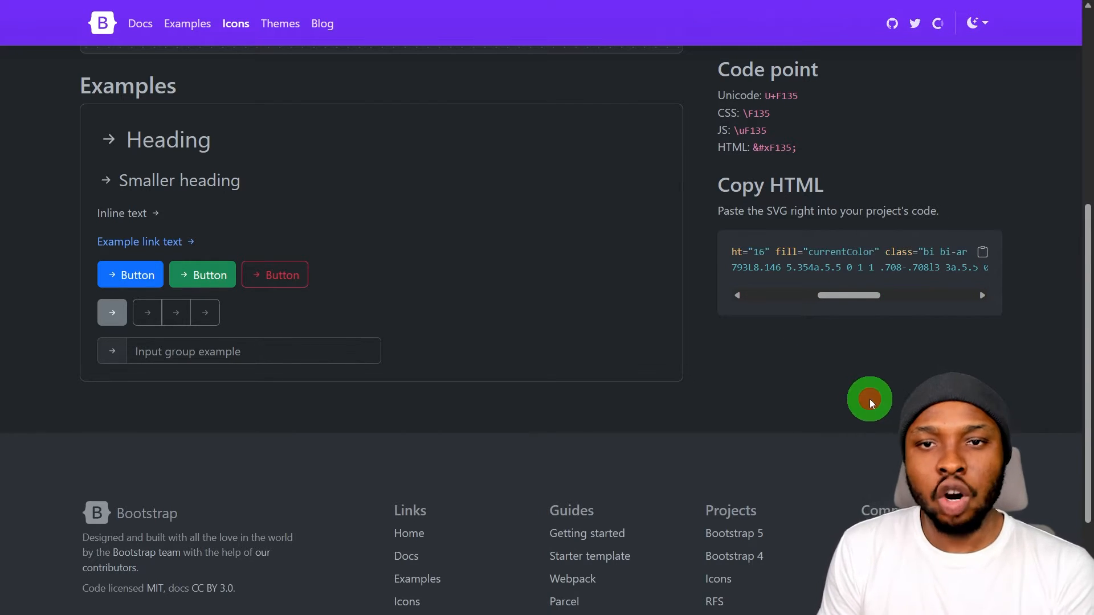
pyautogui.doubleClick(834, 249)
pyautogui.click(835, 391)
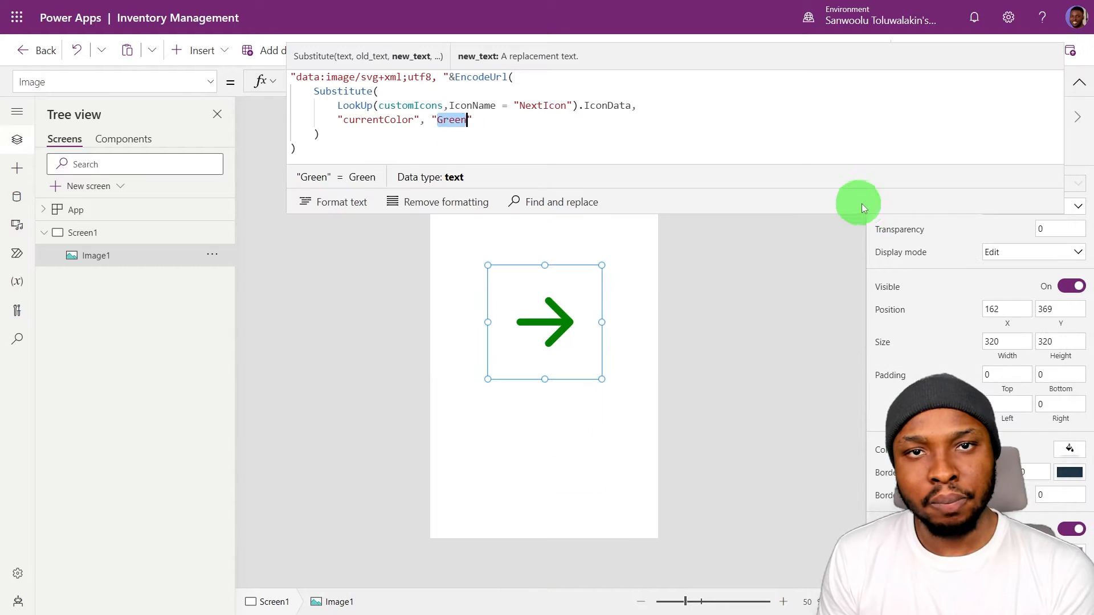
# In Image1's Substitute formula, replace the color "Green" with "RGBA(230,230,230,1)" as the replacement for currentColor.
pyautogui.write('RGBA(25')
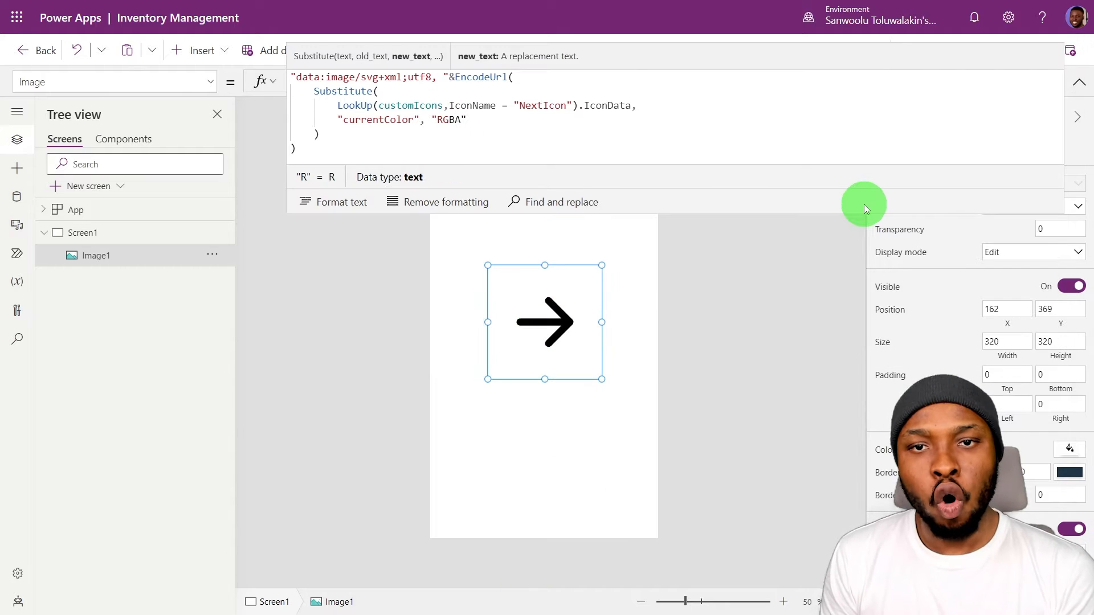
pyautogui.press('BackSpace')
pyautogui.write('30,230,230,1')
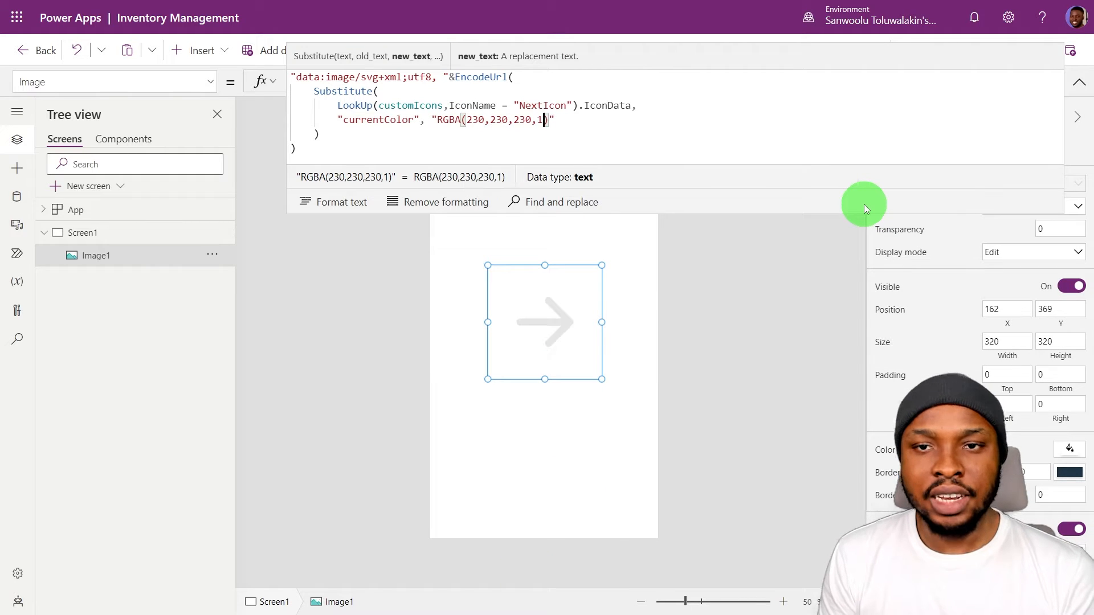
# Replace the RGBA color text in Image1's Substitute formula with the primary color variable.
pyautogui.moveTo(556, 120); pyautogui.dragTo(431, 120)
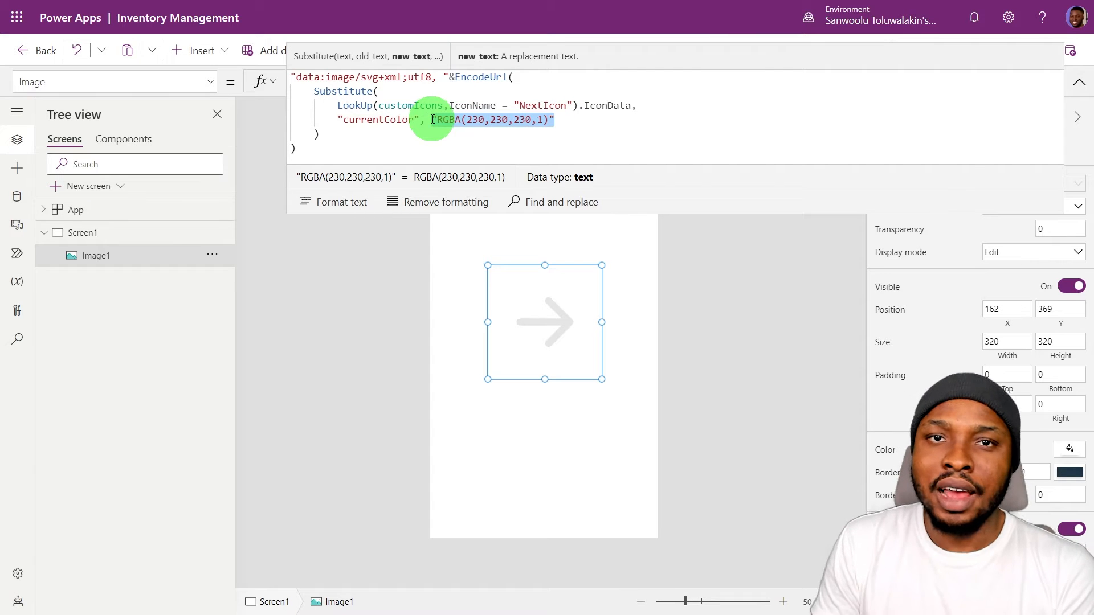
pyautogui.write('primar')
pyautogui.press('Down')
pyautogui.press('Tab')
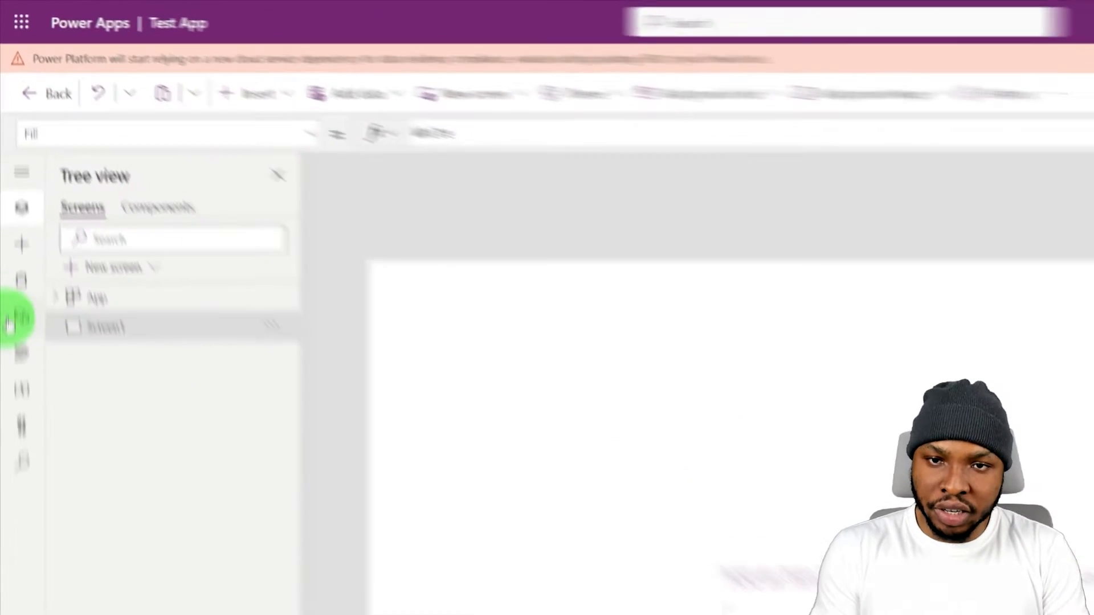
# In the Test App, upload Vct Icon.svg from the Logos folder to the app's media.
pyautogui.click(13, 186)
pyautogui.click(108, 283)
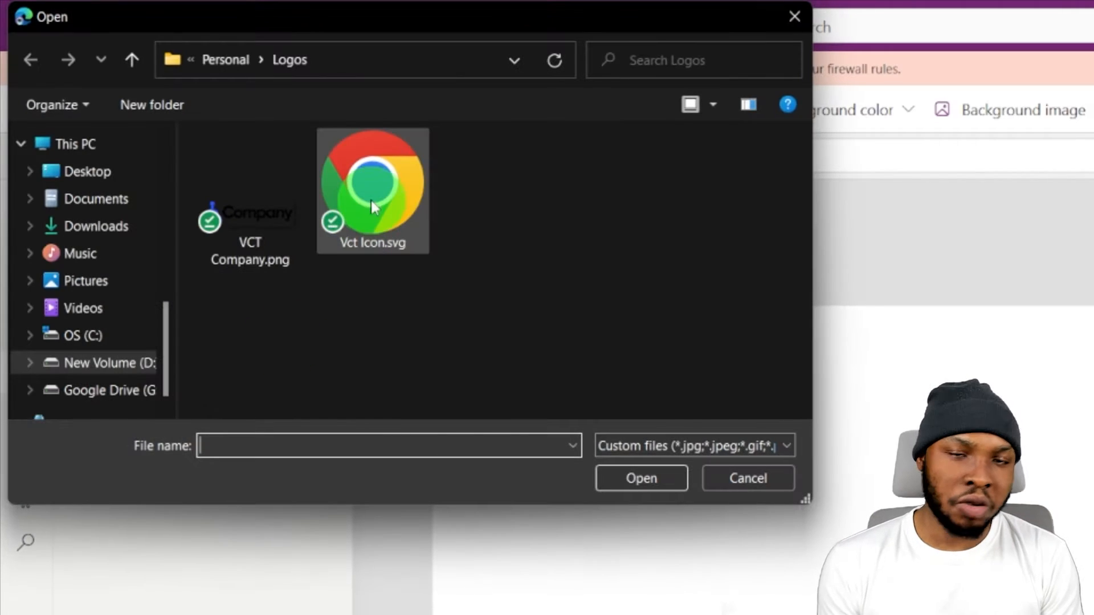
pyautogui.doubleClick(371, 197)
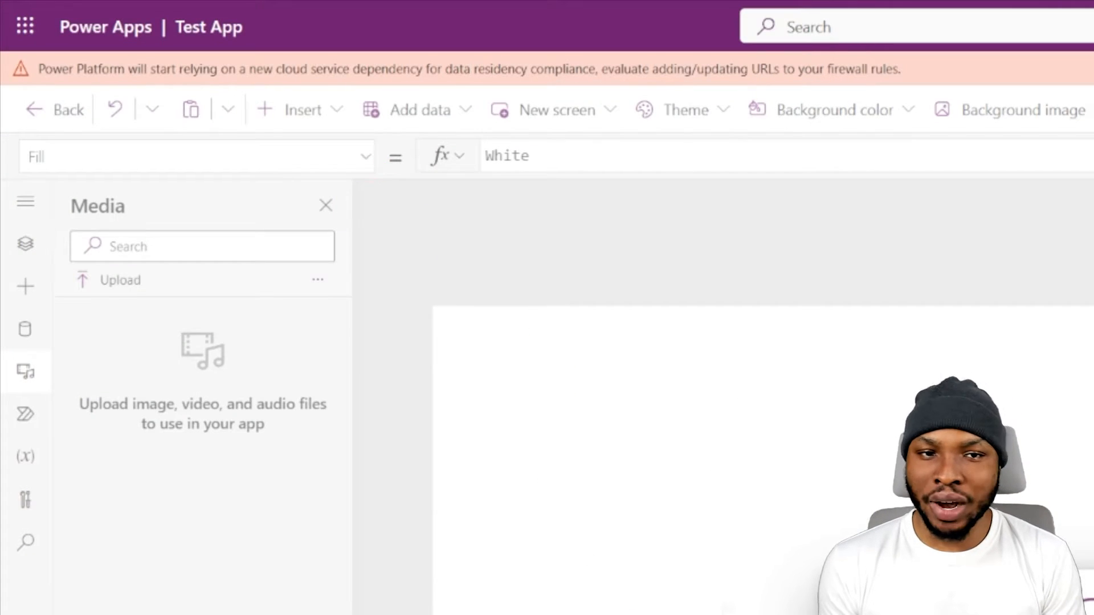
# Insert an Image control on the screen and set its Image property to the uploaded Vct Icon.
pyautogui.click(314, 114)
pyautogui.write('image')
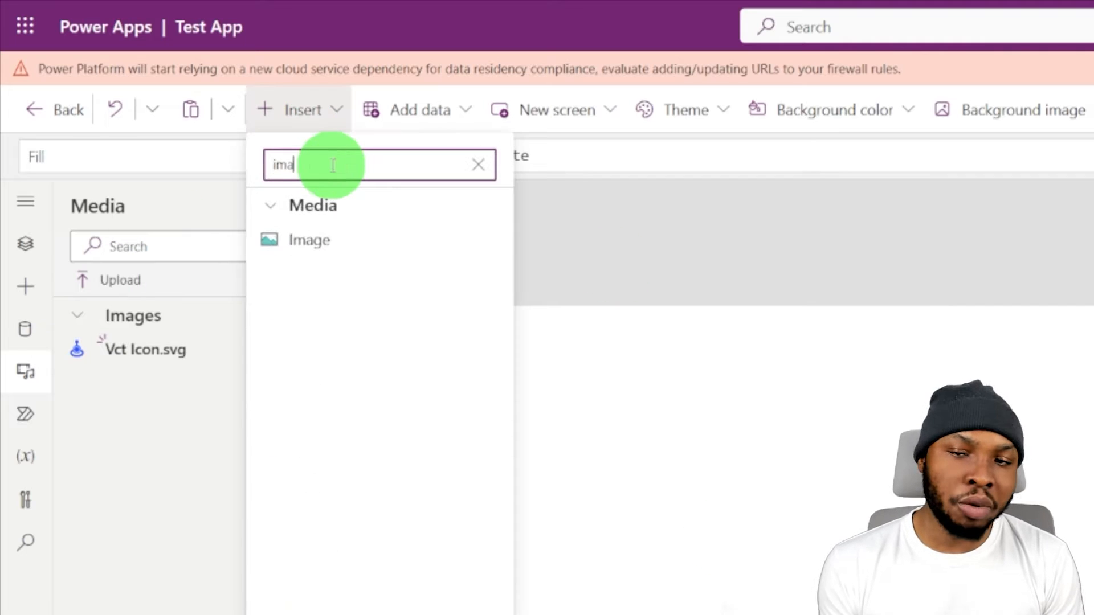
pyautogui.click(349, 237)
pyautogui.doubleClick(547, 155)
pyautogui.write('vct')
pyautogui.press('Tab')
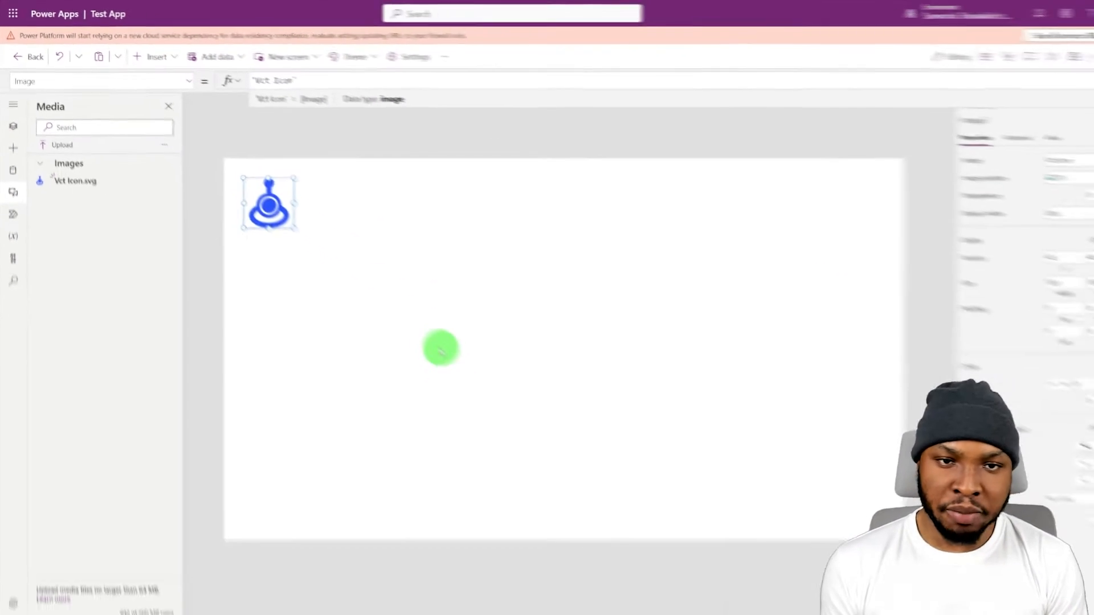
pyautogui.click(638, 502)
pyautogui.click(872, 539)
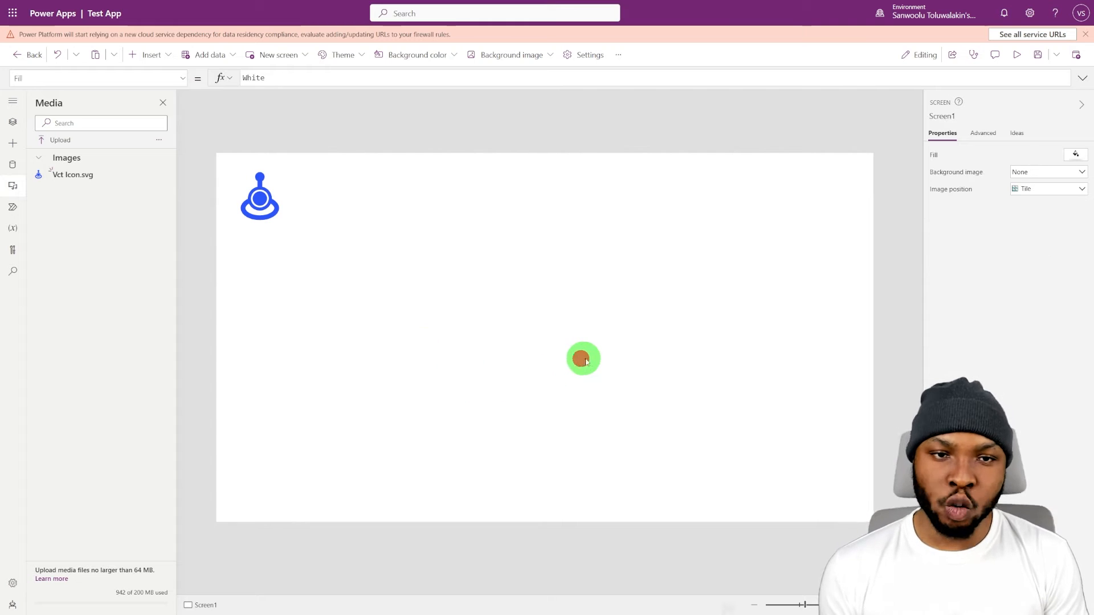
# Set Screen1's background image to Vct Icon and try different image positions, including Center and Fill.
pyautogui.click(1042, 172)
pyautogui.click(1035, 212)
pyautogui.click(1058, 189)
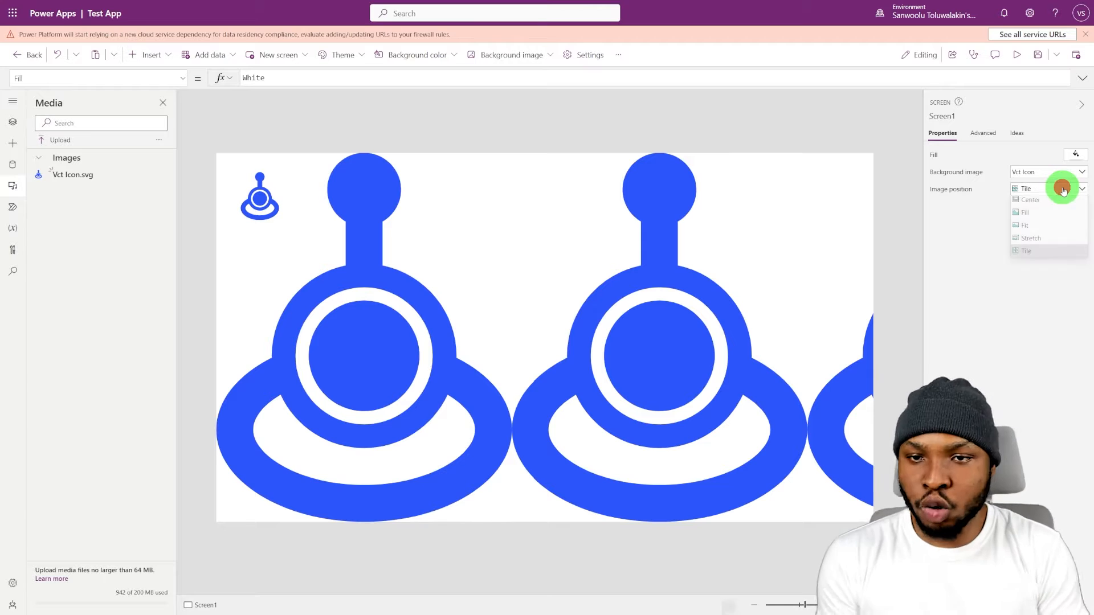
pyautogui.click(1053, 203)
pyautogui.click(1054, 189)
pyautogui.click(1050, 218)
pyautogui.click(1048, 189)
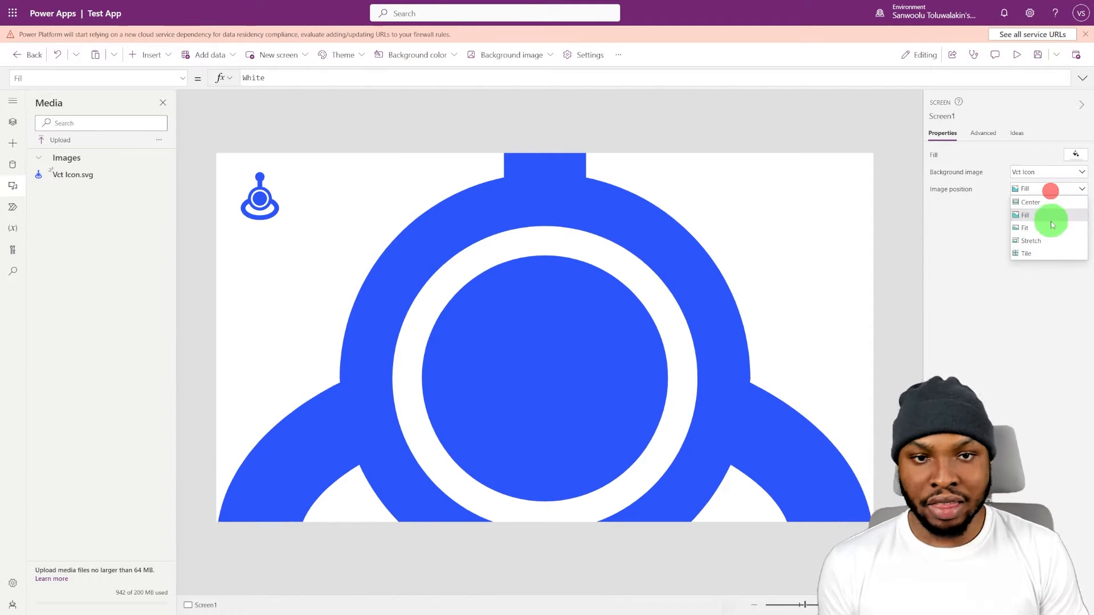
pyautogui.click(1050, 213)
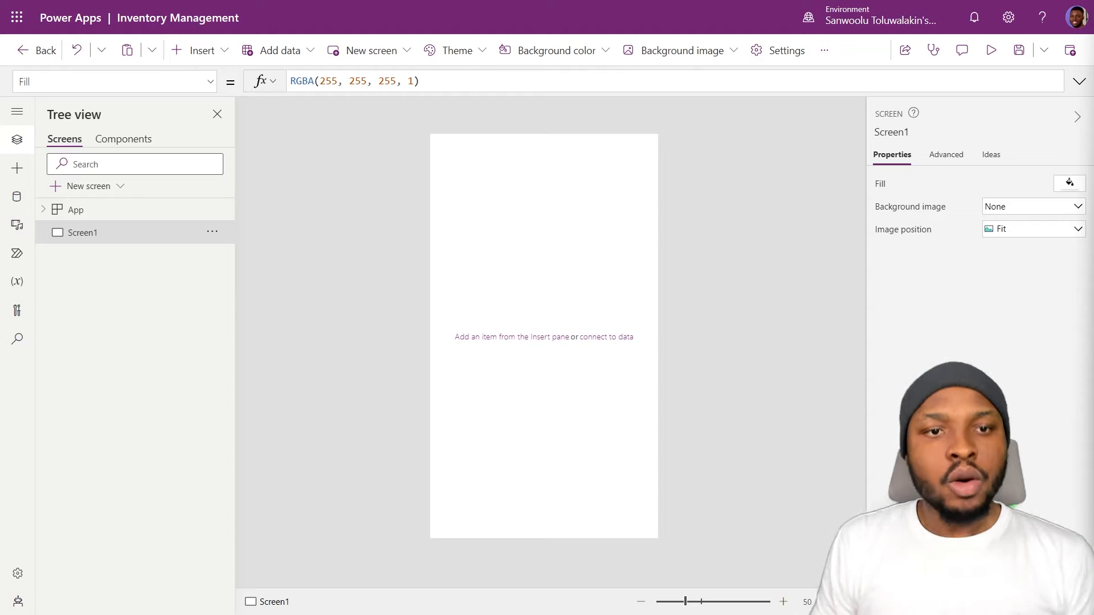
# In the Inventory Management app, insert a Container on Screen1 and resize it into a strip along the screen's upper edge.
pyautogui.click(195, 49)
pyautogui.click(212, 90)
pyautogui.write('container')
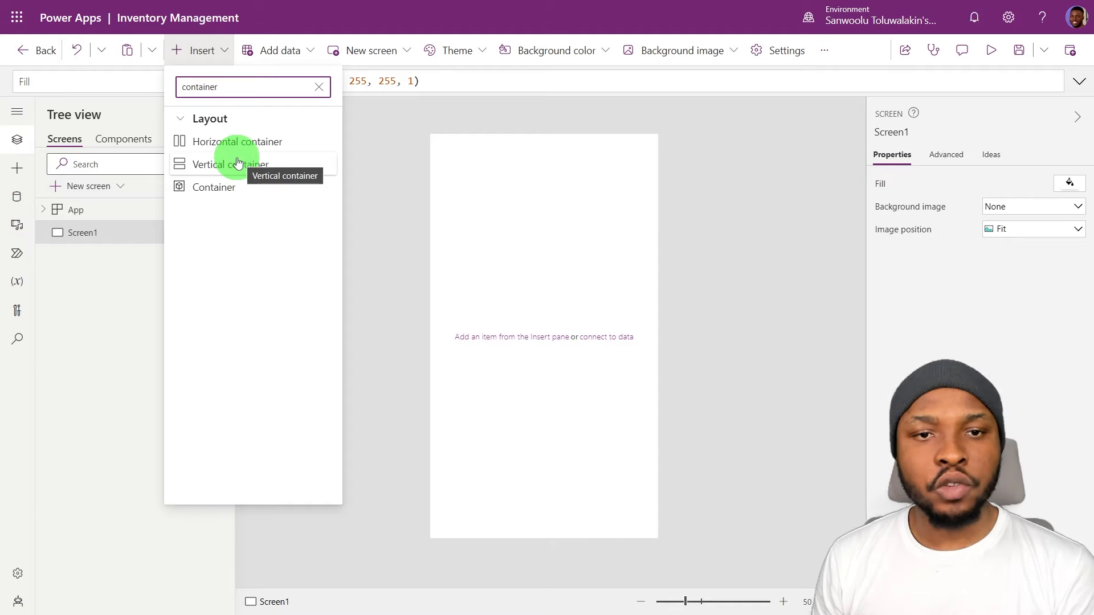
pyautogui.click(250, 188)
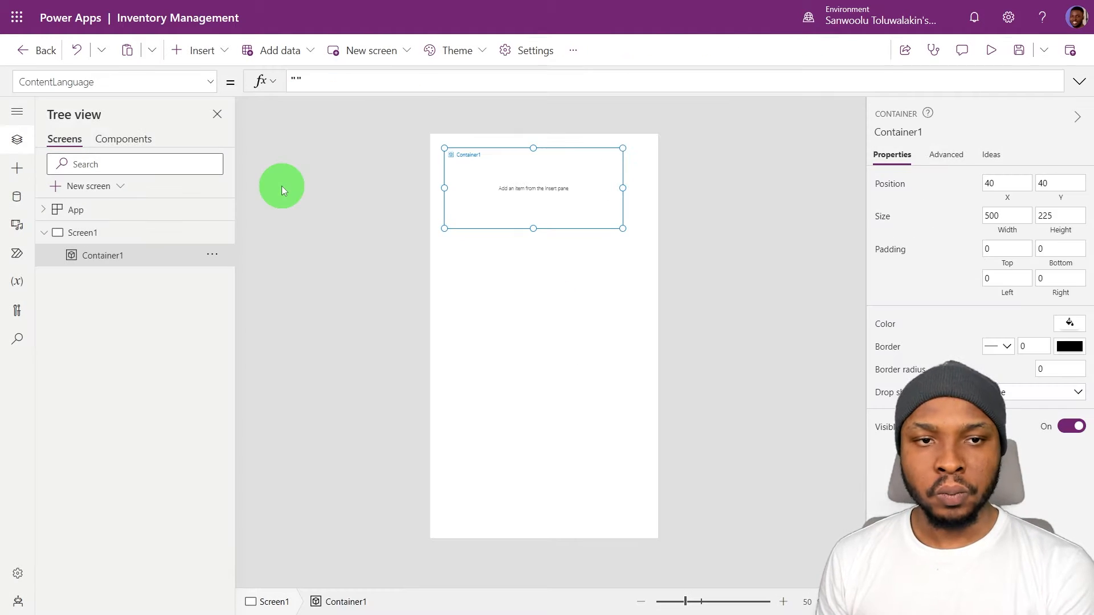
pyautogui.moveTo(579, 231); pyautogui.dragTo(524, 183)
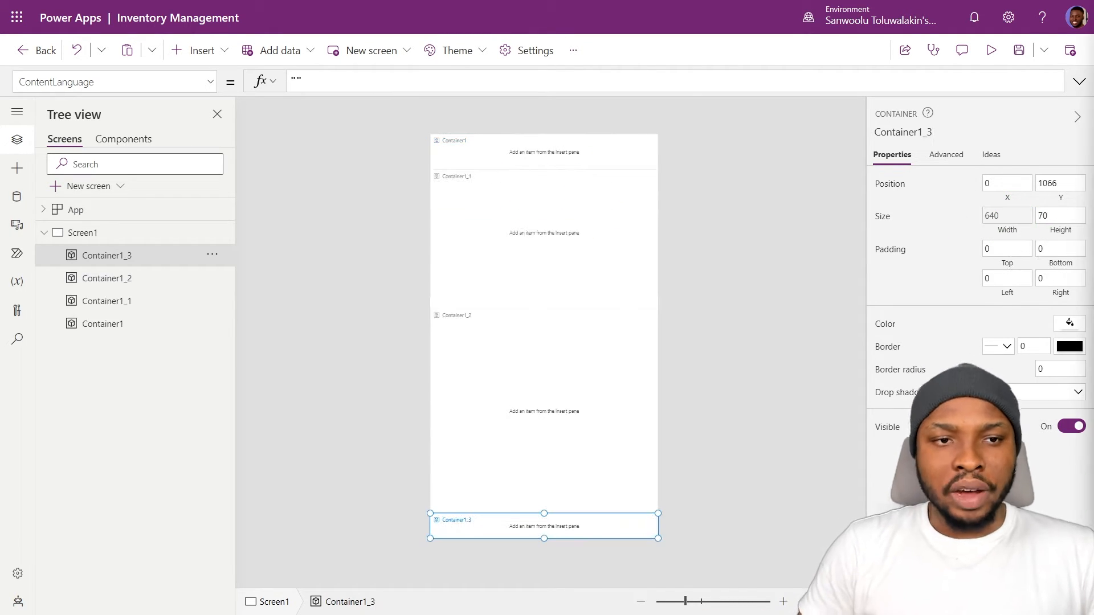
# Check the four stacked containers on Screen1 one after another, from the uppermost strip down to the lowest.
pyautogui.click(611, 153)
pyautogui.click(617, 210)
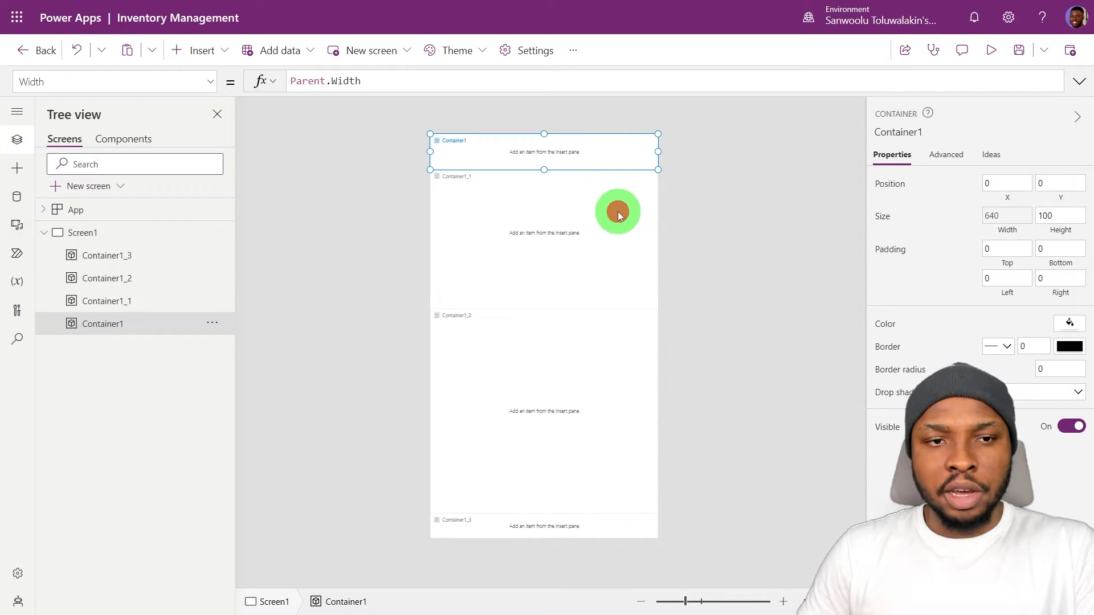
pyautogui.click(621, 343)
pyautogui.click(625, 528)
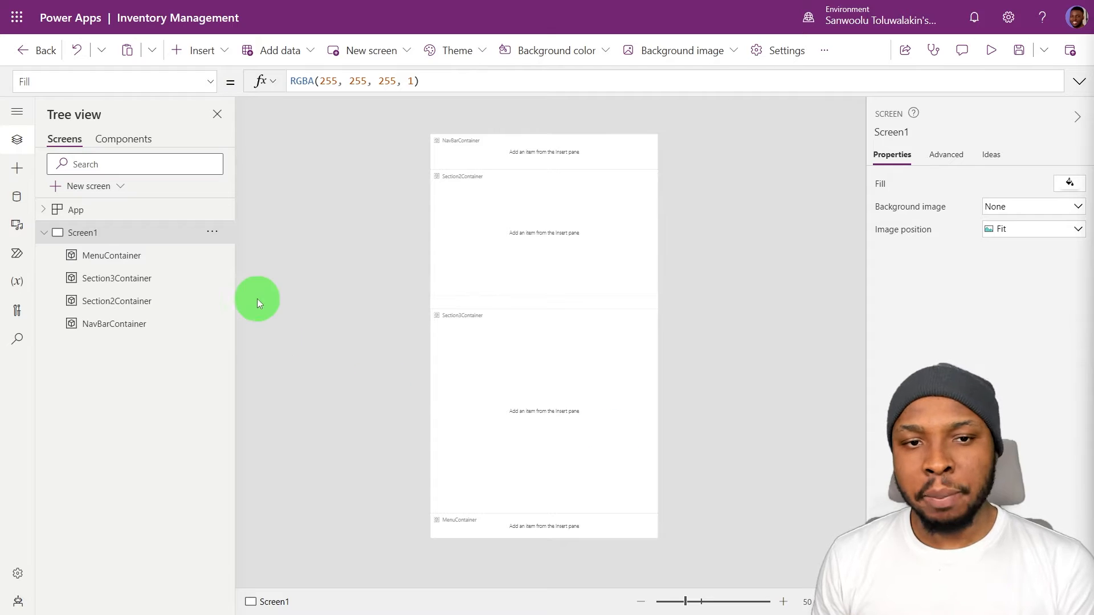
# Set Screen1's background image to Modern App BG and its Fill to RGBA(249, 191, 227, 1).
pyautogui.click(1043, 208)
pyautogui.click(1018, 260)
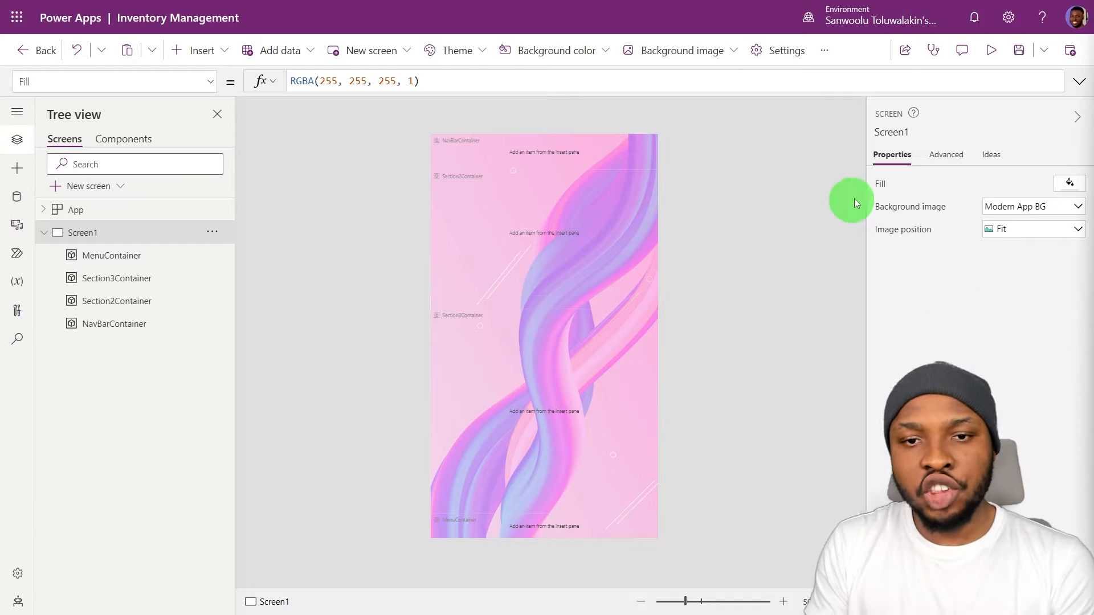
pyautogui.click(882, 183)
pyautogui.tripleClick(490, 78)
pyautogui.write('RGBA(249, 191, 227, 1)')
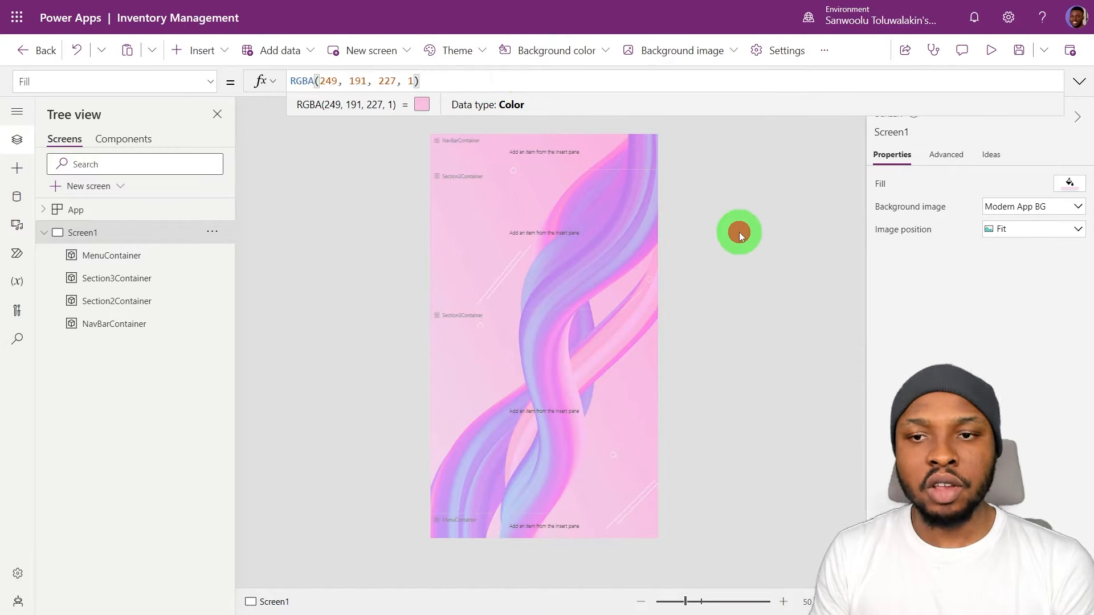
# Remove Screen1's background image to check the fill color, and restore Modern App BG.
pyautogui.click(1064, 203)
pyautogui.click(997, 240)
pyautogui.click(1042, 208)
pyautogui.click(1015, 258)
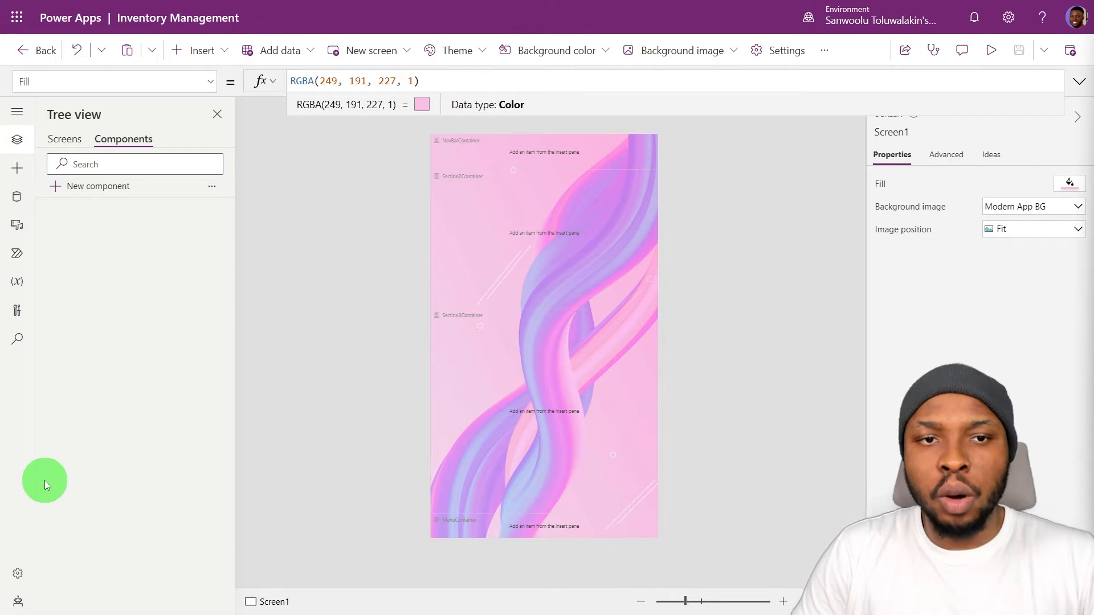
# Create a new component and rename it HeaderComponents.
pyautogui.click(94, 186)
pyautogui.doubleClick(88, 209)
pyautogui.write('HeaderComponents')
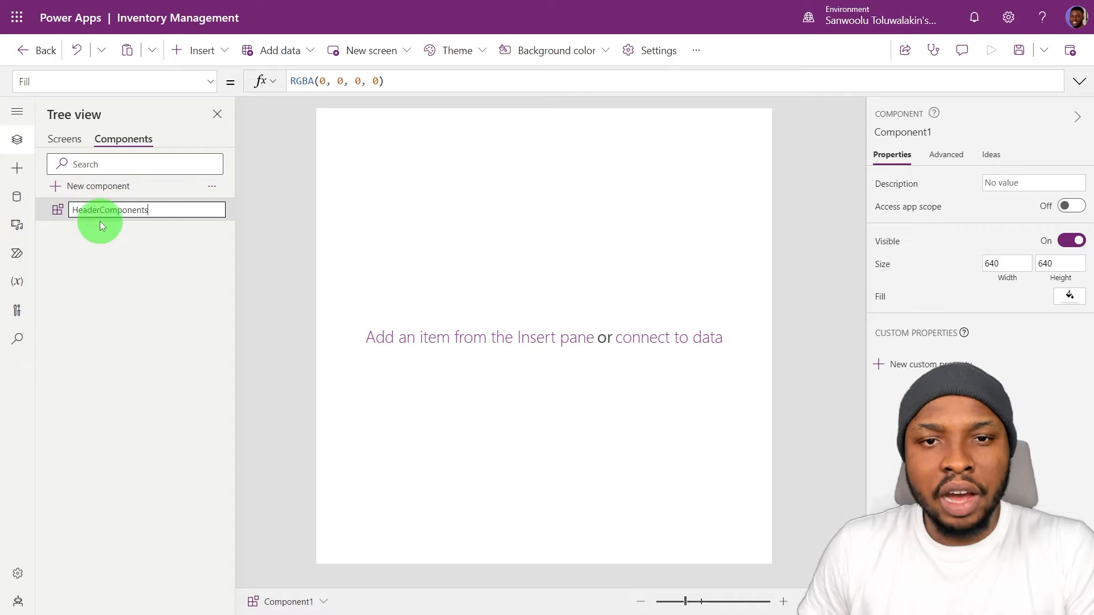
pyautogui.click(130, 297)
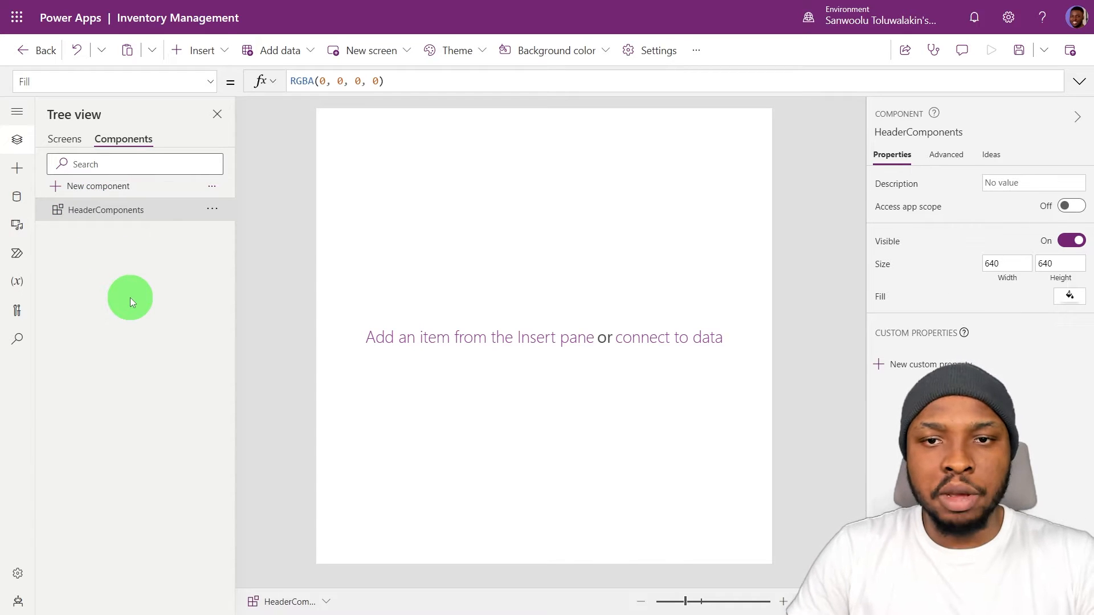
# Set the HeaderComponents component's height to 80.
pyautogui.click(1007, 263)
pyautogui.click(1063, 263)
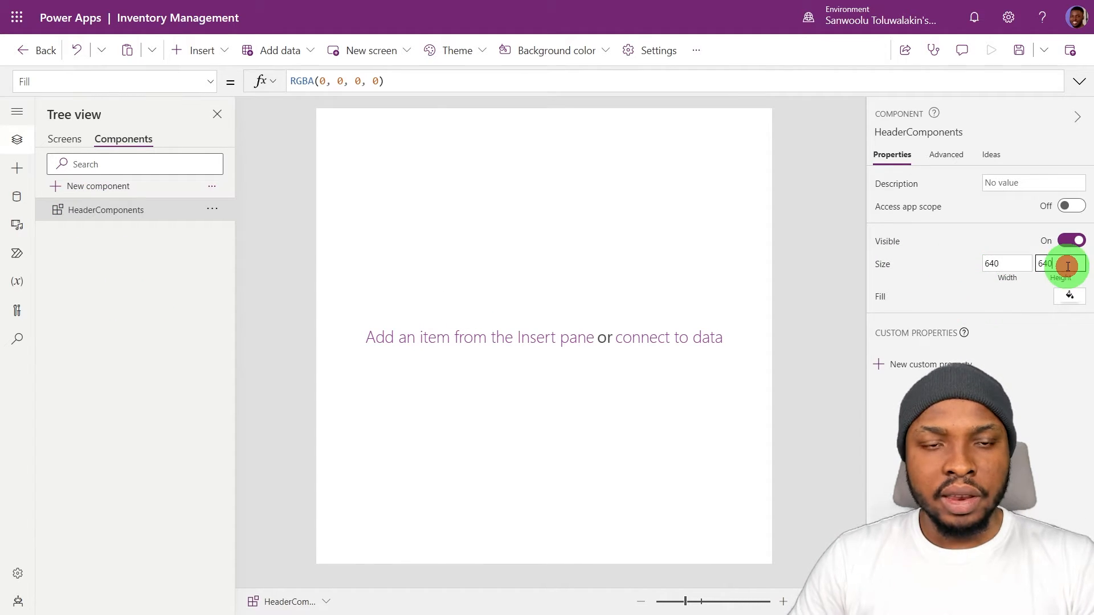
pyautogui.write('80')
pyautogui.click(967, 302)
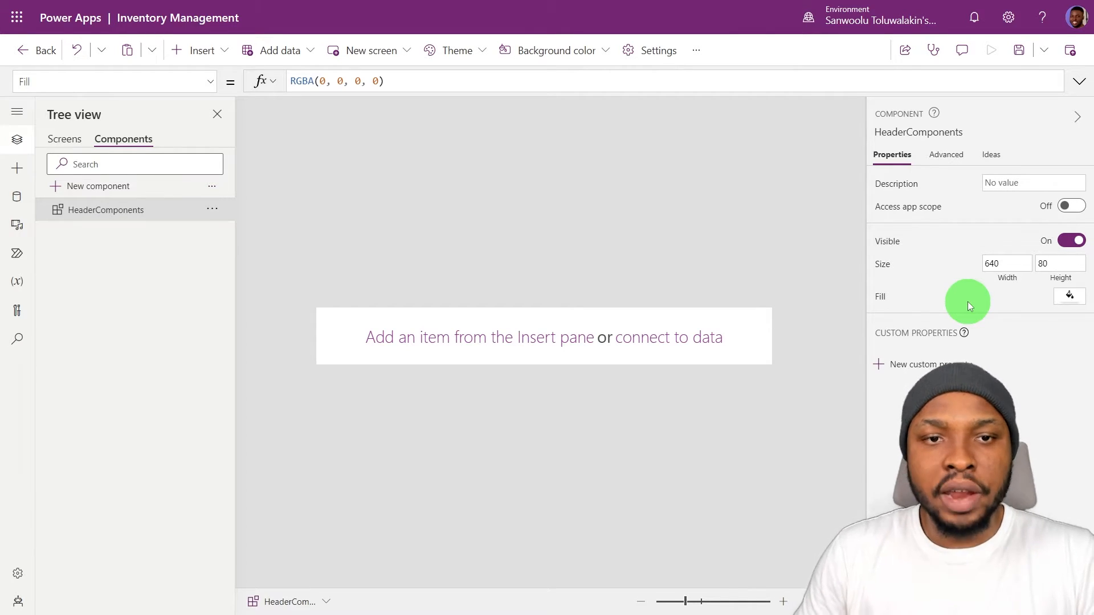
# Insert a Horizontal container into the HeaderComponents component.
pyautogui.click(202, 57)
pyautogui.write('containe')
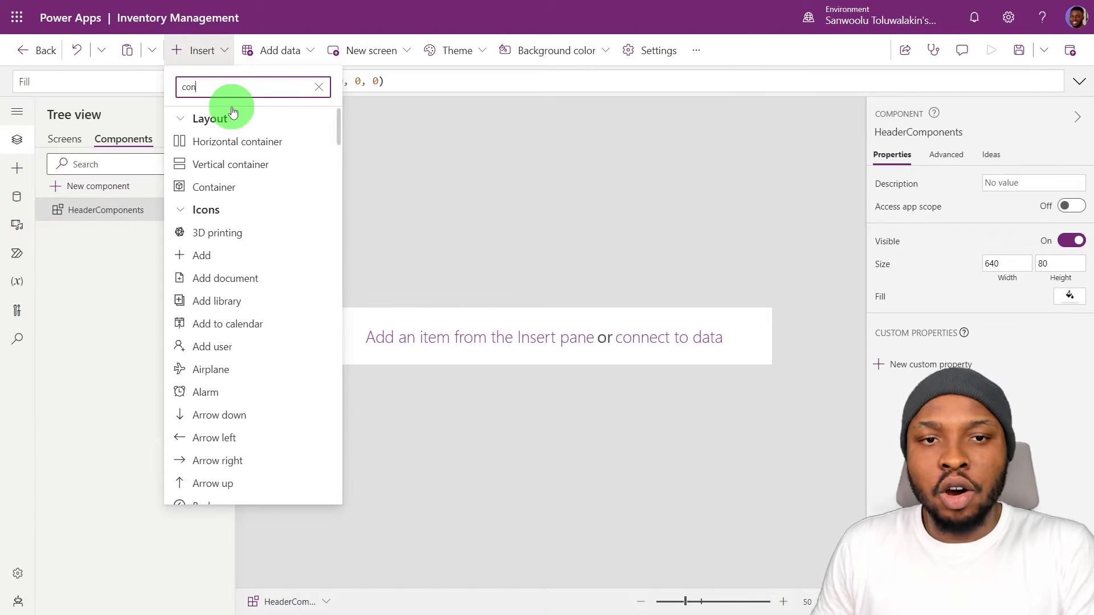
pyautogui.click(287, 142)
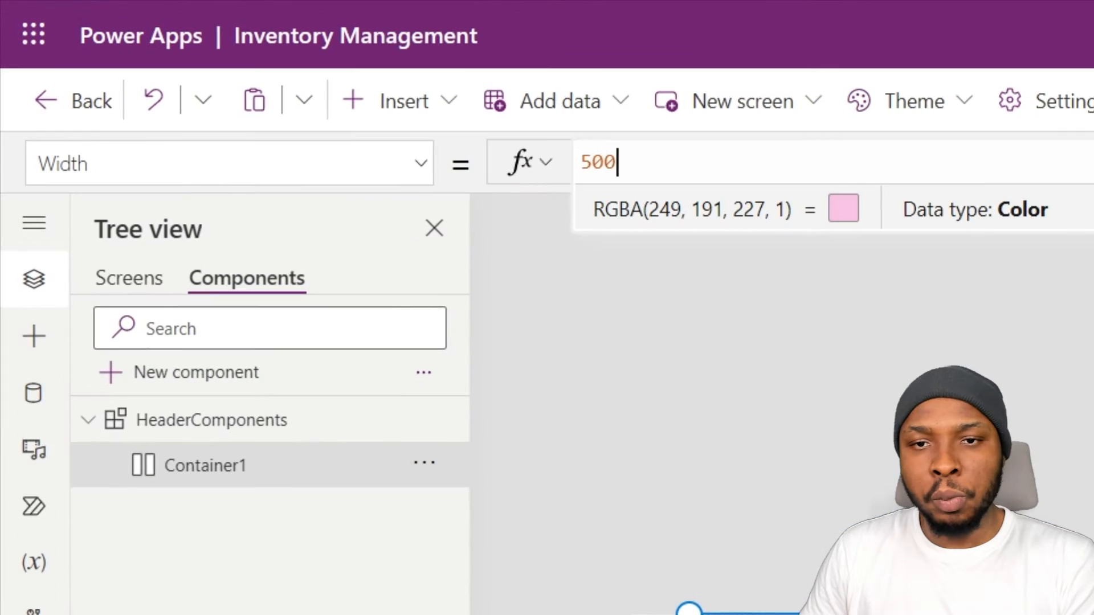
# Set the horizontal container's Width to Parent.Width and its Height to Parent.Height.
pyautogui.hotkey('ctrl', 'a')
pyautogui.write('pare')
pyautogui.press('Tab')
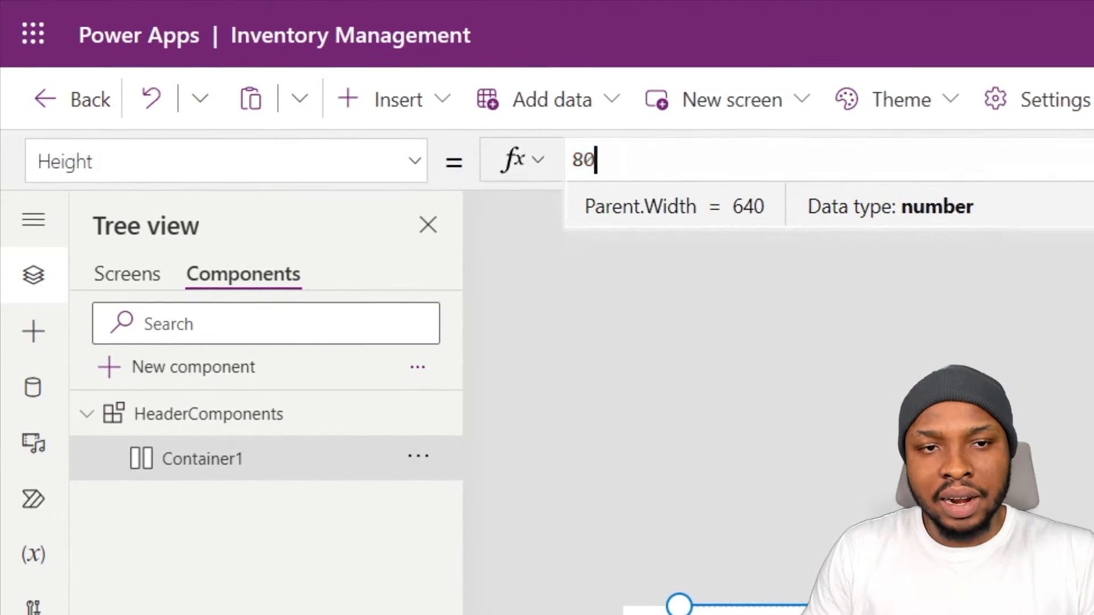
pyautogui.hotkey('ctrl', 'a')
pyautogui.write('par')
pyautogui.press('Tab')
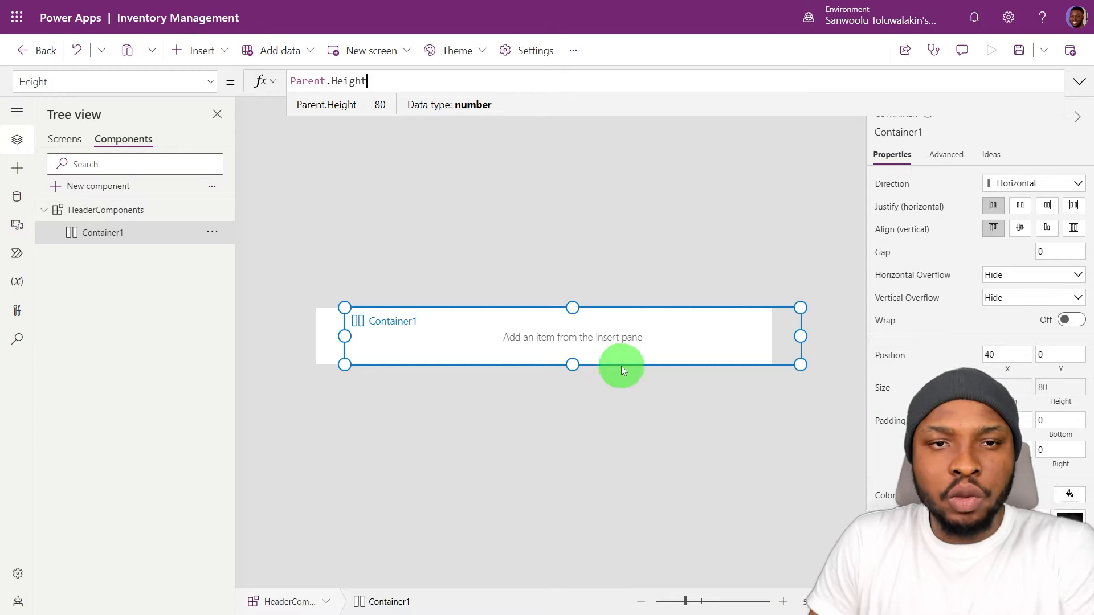
# Set the horizontal container's X position to 0 so it lines up with the component.
pyautogui.click(623, 367)
pyautogui.click(618, 358)
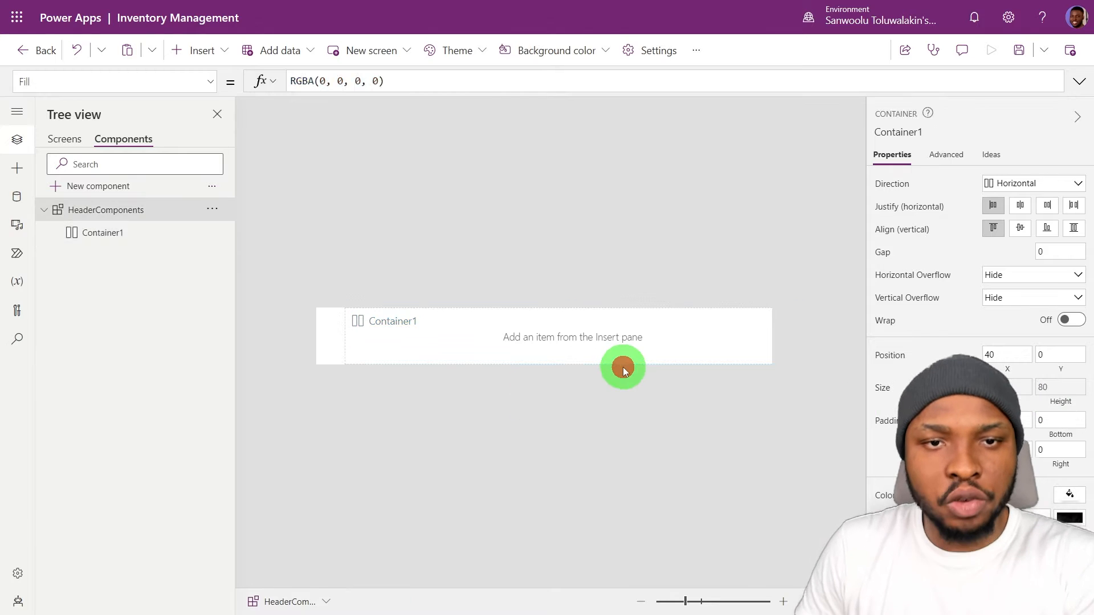
pyautogui.click(1010, 358)
pyautogui.hotkey('ctrl', 'a')
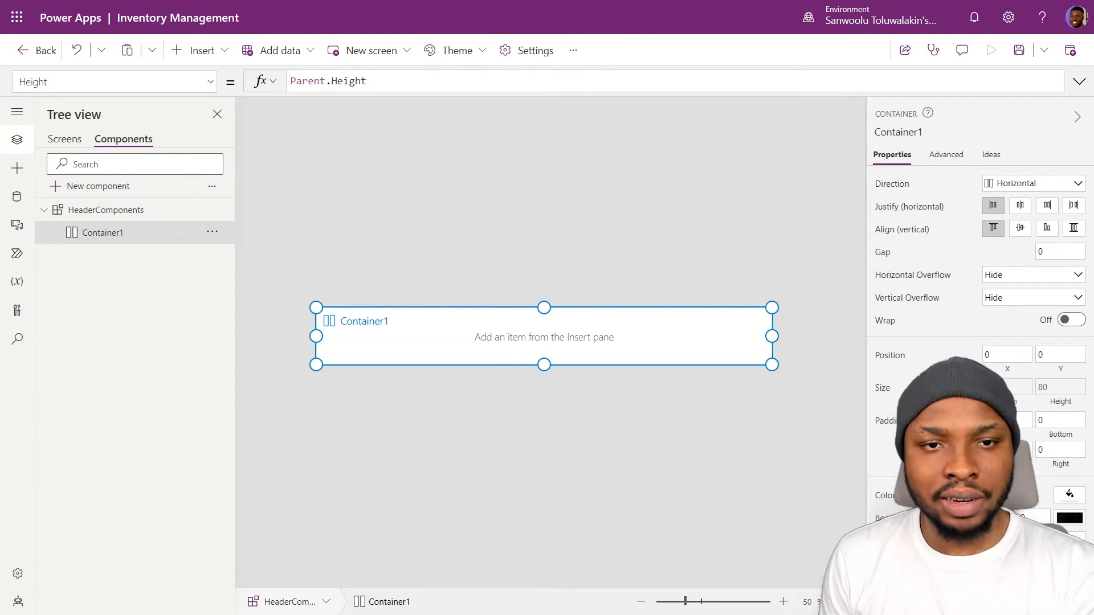
# Set the horizontal container's left and right padding to 30 each.
pyautogui.click(1008, 451)
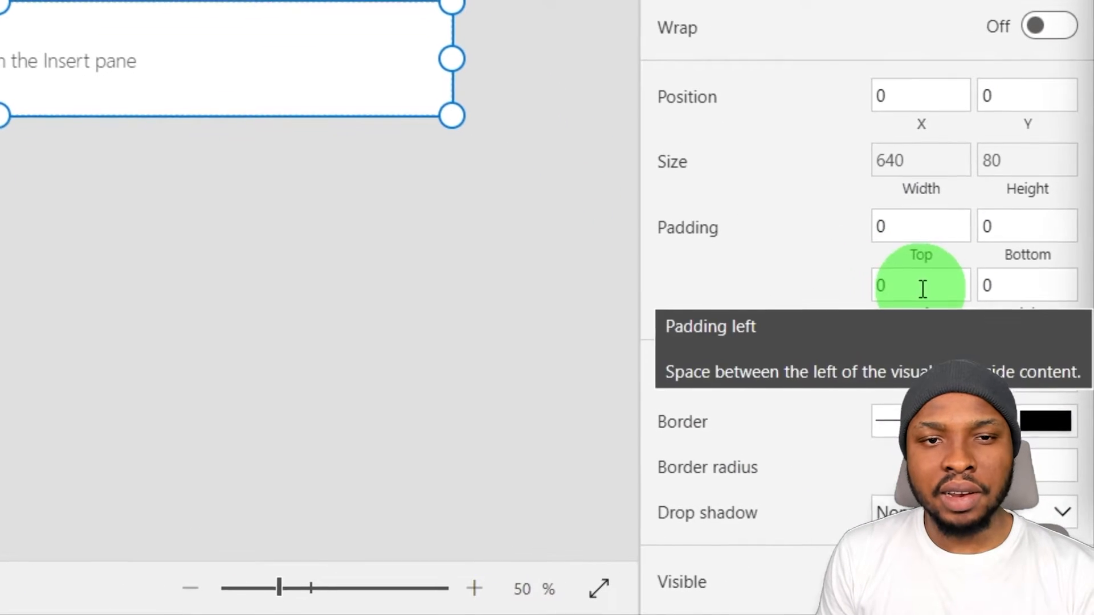
pyautogui.click(922, 289)
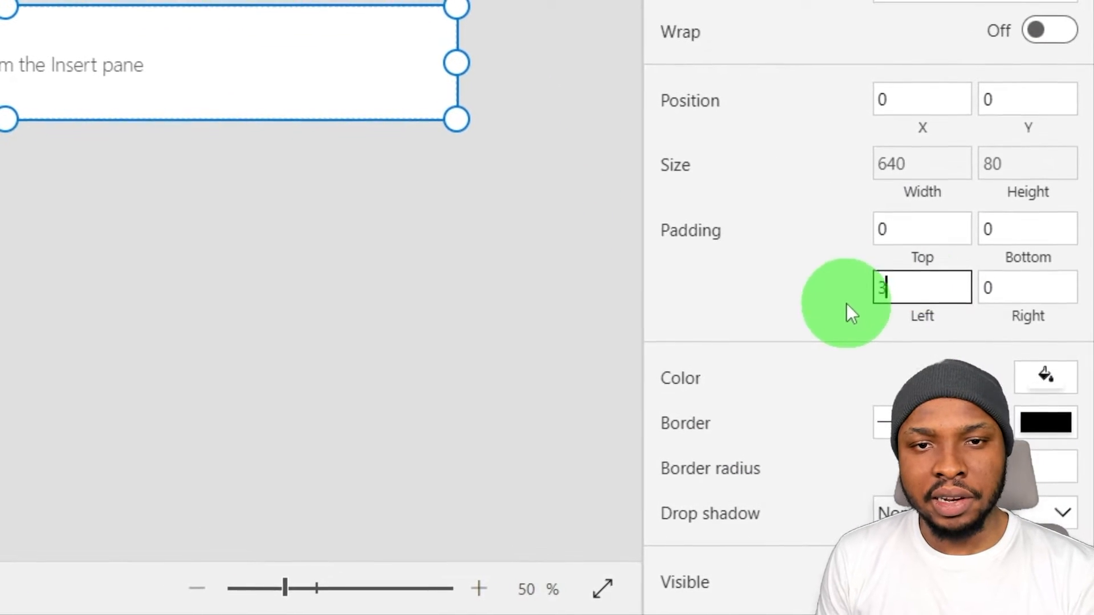
pyautogui.write('30')
pyautogui.click(1014, 288)
pyautogui.write('30')
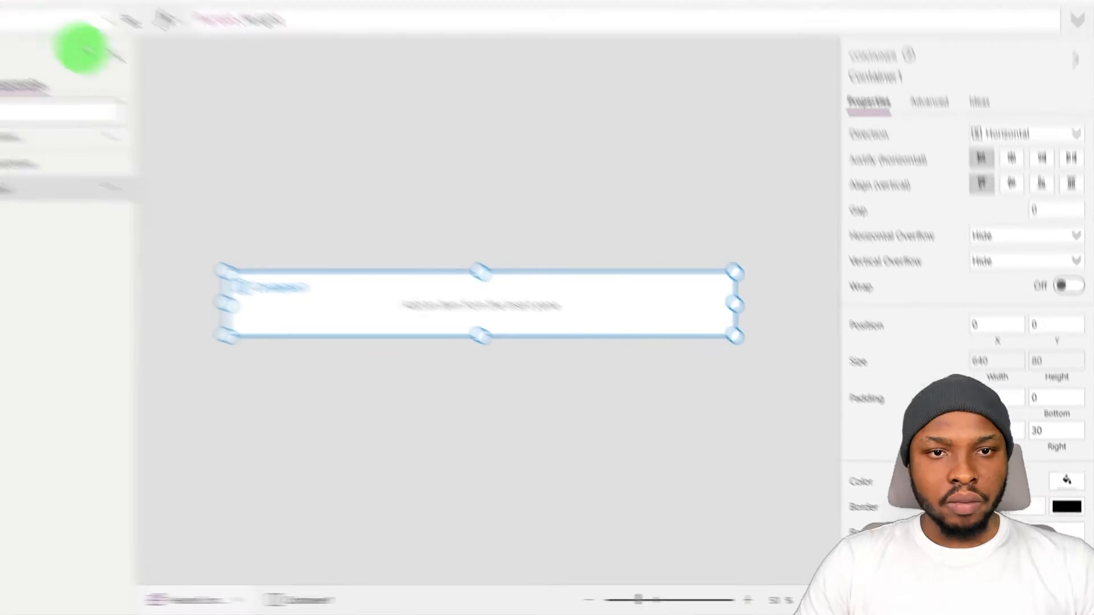
# Insert an Image control into the header component's horizontal container.
pyautogui.click(203, 52)
pyautogui.write('image')
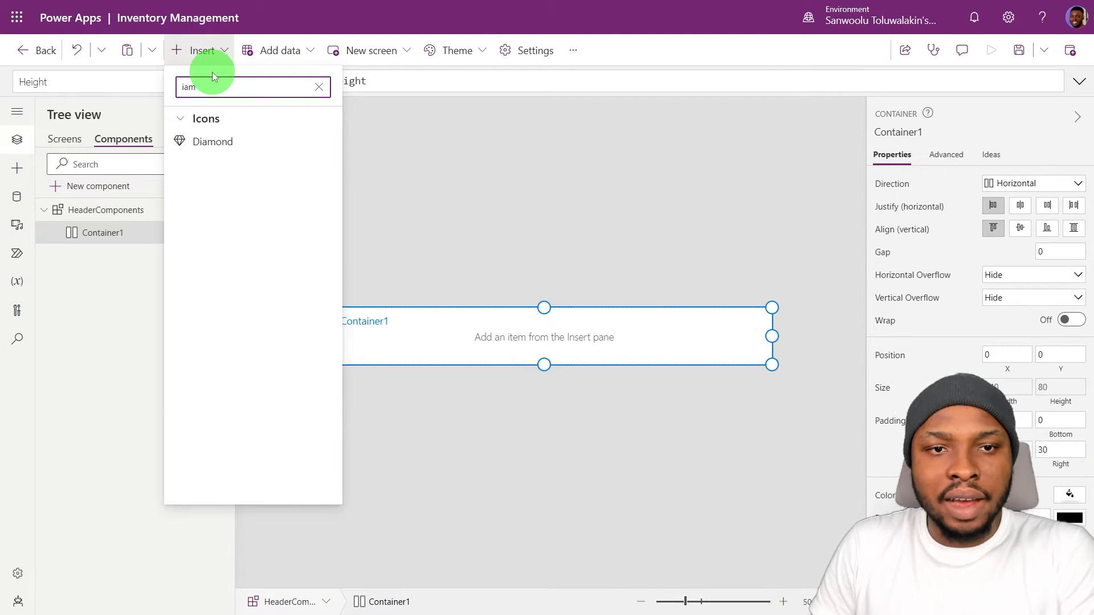
pyautogui.click(240, 146)
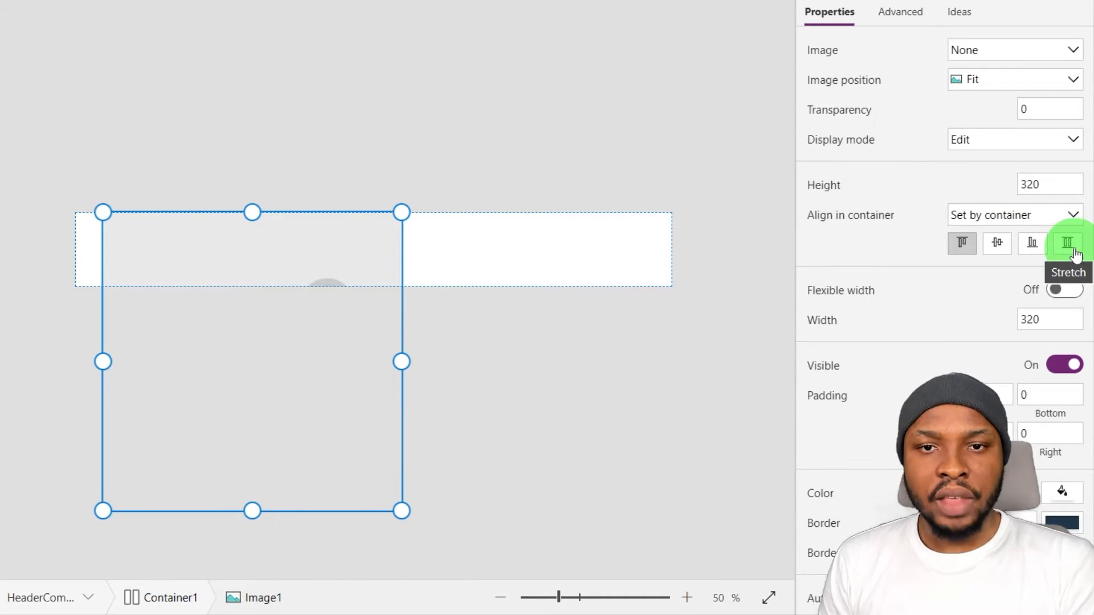
# Stretch the image vertically within the header's horizontal container and set its minimum height to 0.
pyautogui.click(1067, 245)
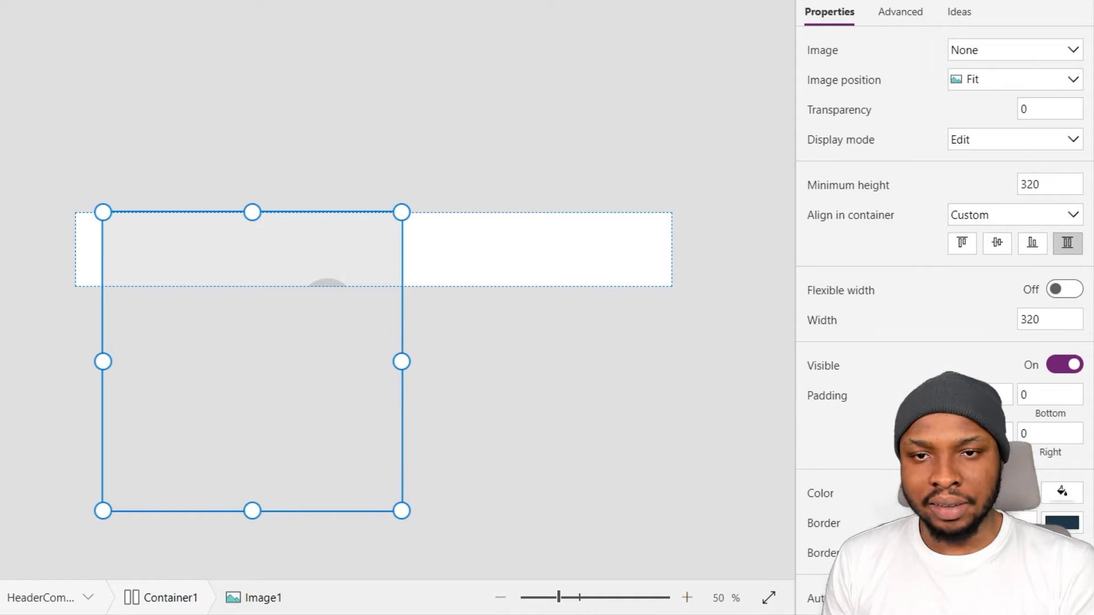
pyautogui.doubleClick(1038, 184)
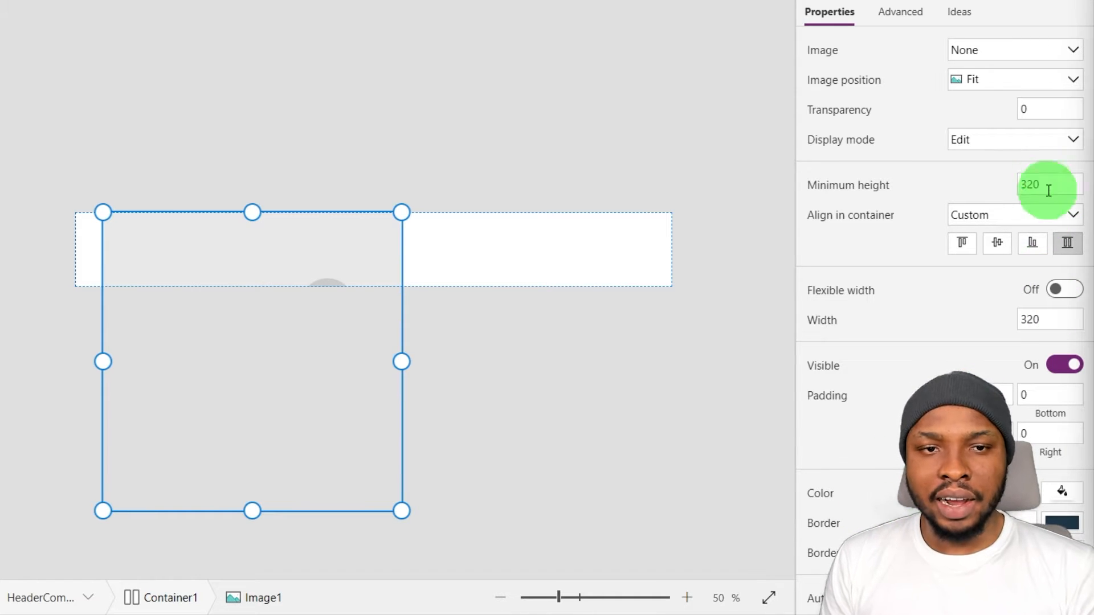
pyautogui.click(934, 179)
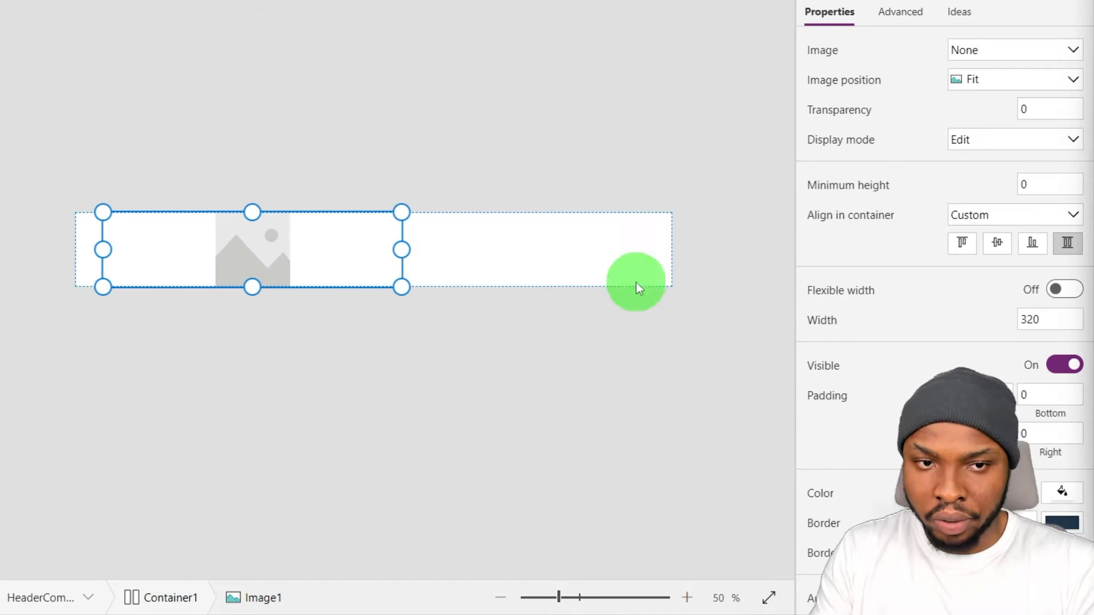
# Create an input custom property named HeaderLogo with the Image data type on the header component.
pyautogui.click(638, 496)
pyautogui.click(915, 368)
pyautogui.click(763, 168)
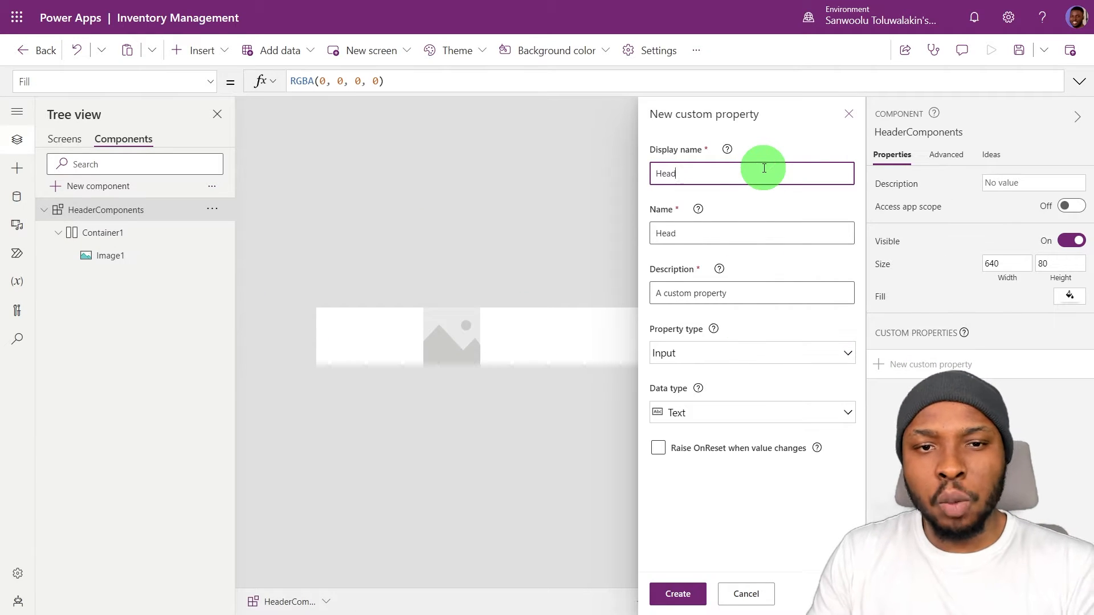
pyautogui.click(776, 413)
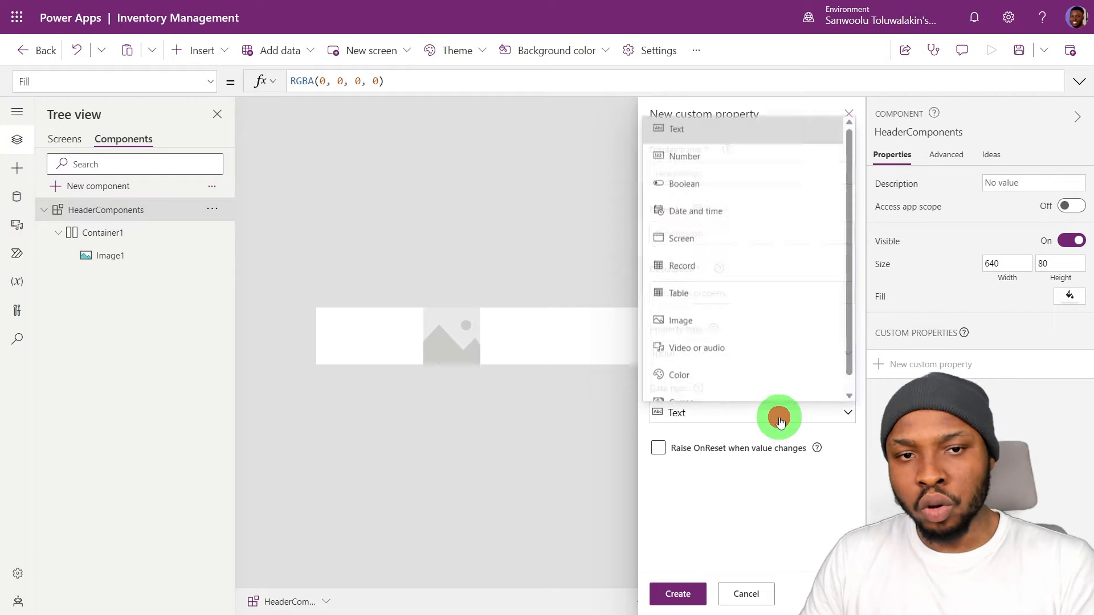
pyautogui.click(702, 327)
pyautogui.click(674, 593)
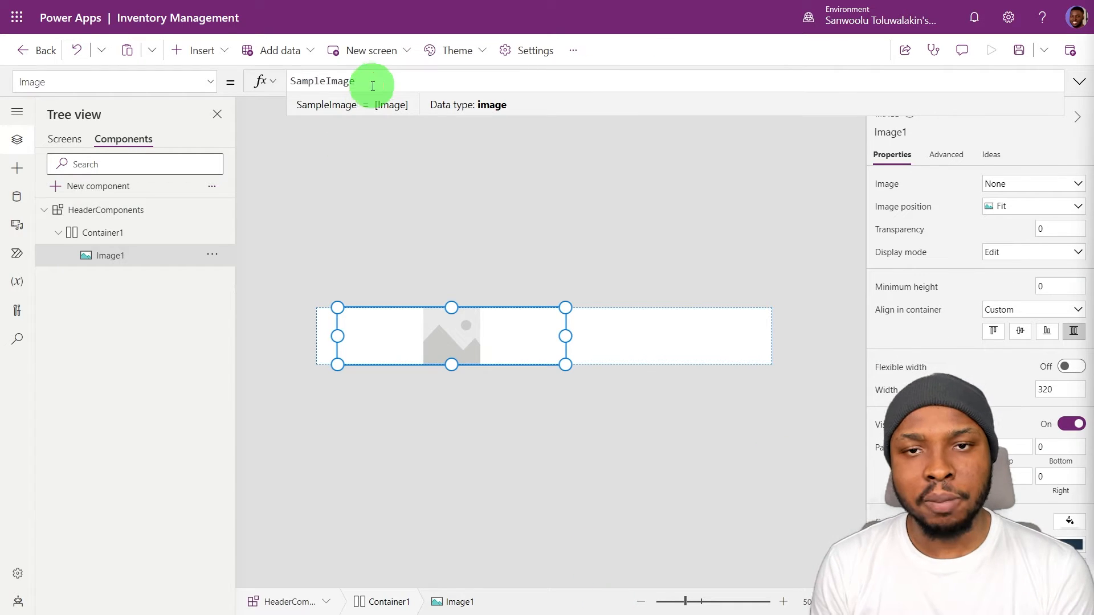
# Set the Image property of Image1 to HeaderComponents.HeaderLogo.
pyautogui.click(374, 83)
pyautogui.write('HeaderComponents')
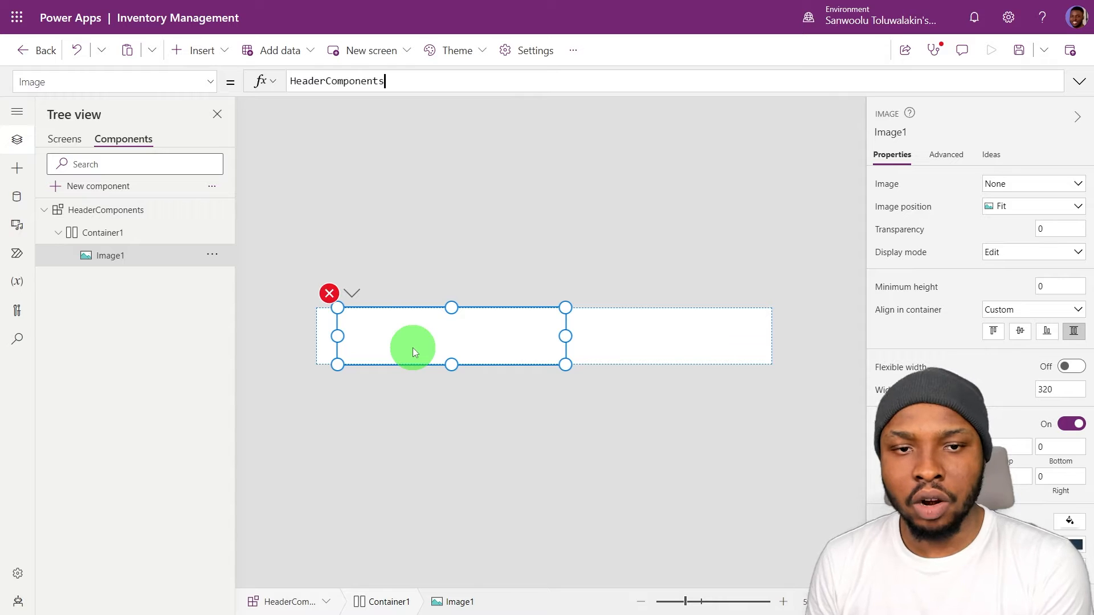
pyautogui.write('.HeaderLogo')
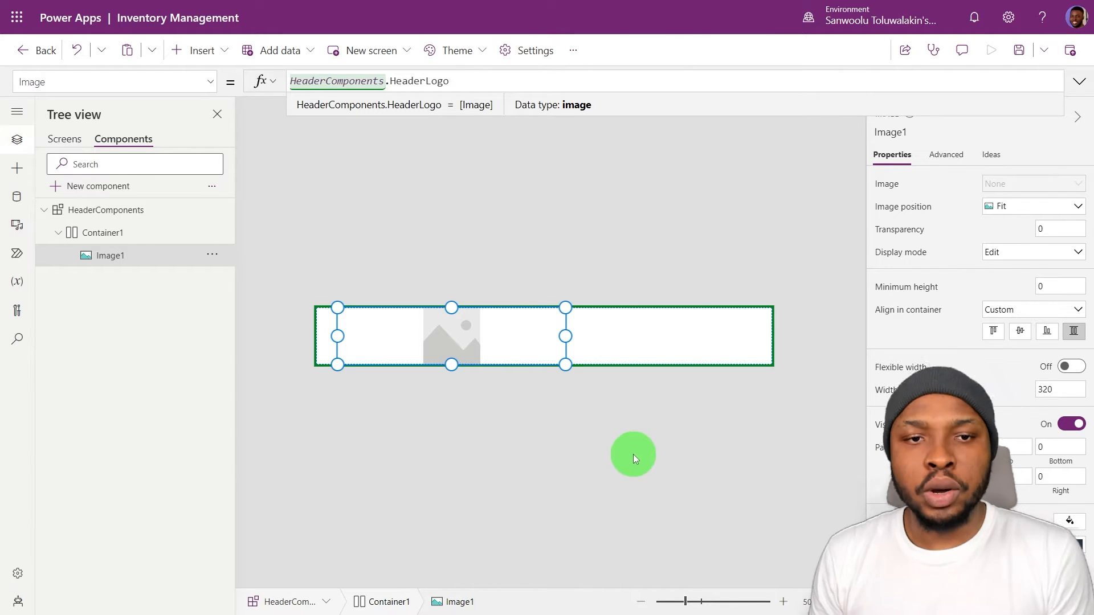
# Set the default value of the HeaderLogo custom property to the 'VCT Company' image.
pyautogui.click(632, 454)
pyautogui.hotkey('ctrl', 'a')
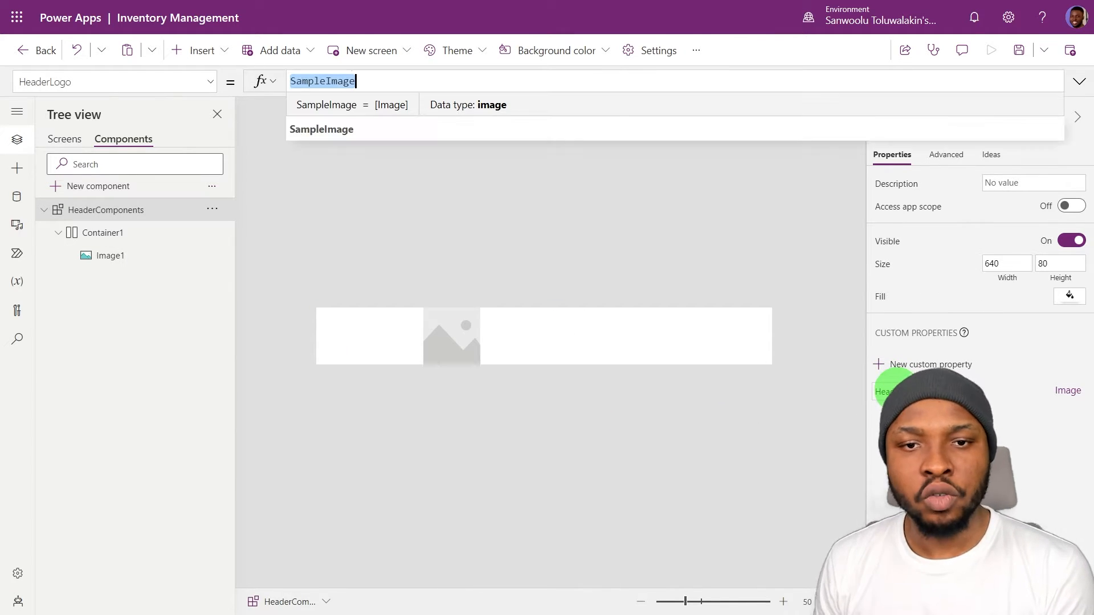
pyautogui.press('BackSpace')
pyautogui.write("'VCT Company'")
pyautogui.press('Tab')
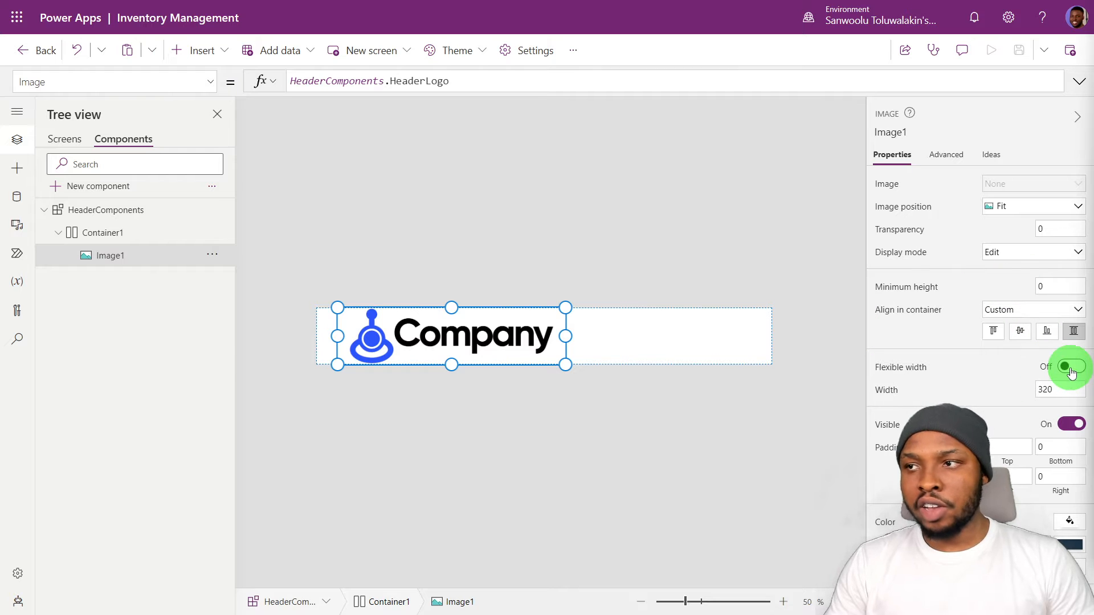
# Set the logo image's width to 150.
pyautogui.click(1053, 393)
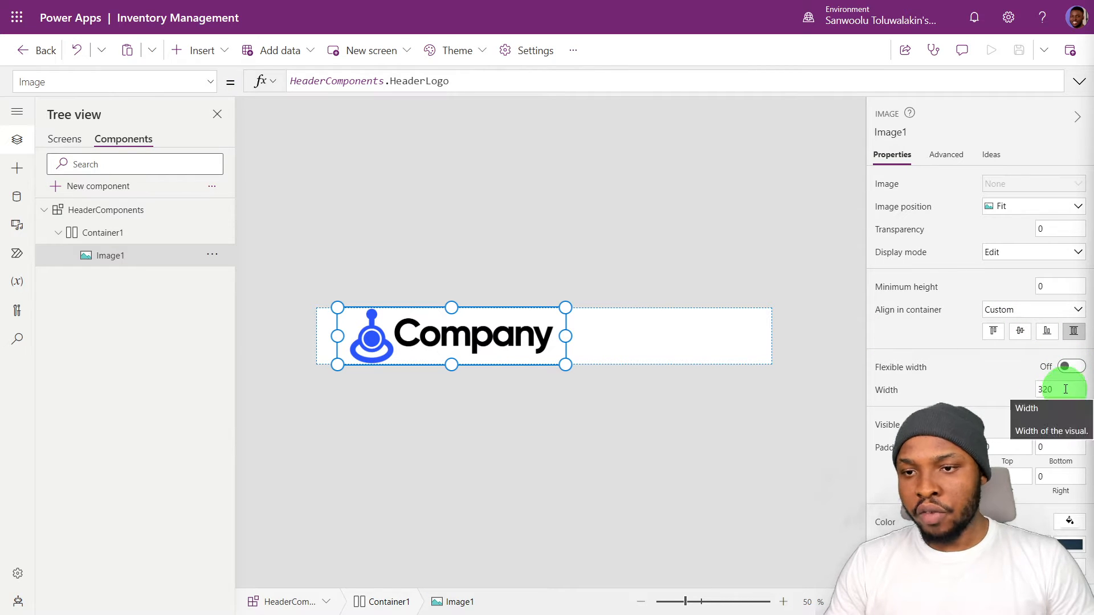
pyautogui.write('150')
pyautogui.click(949, 381)
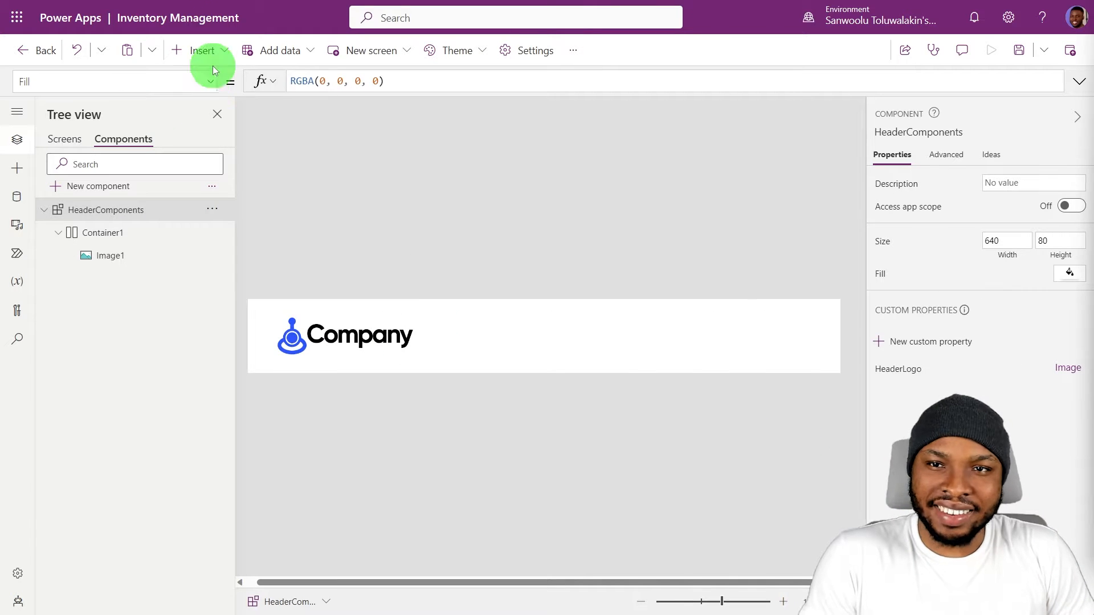
# Insert a second horizontal container and move it inside Container1 beside the logo image.
pyautogui.click(204, 51)
pyautogui.write('cont')
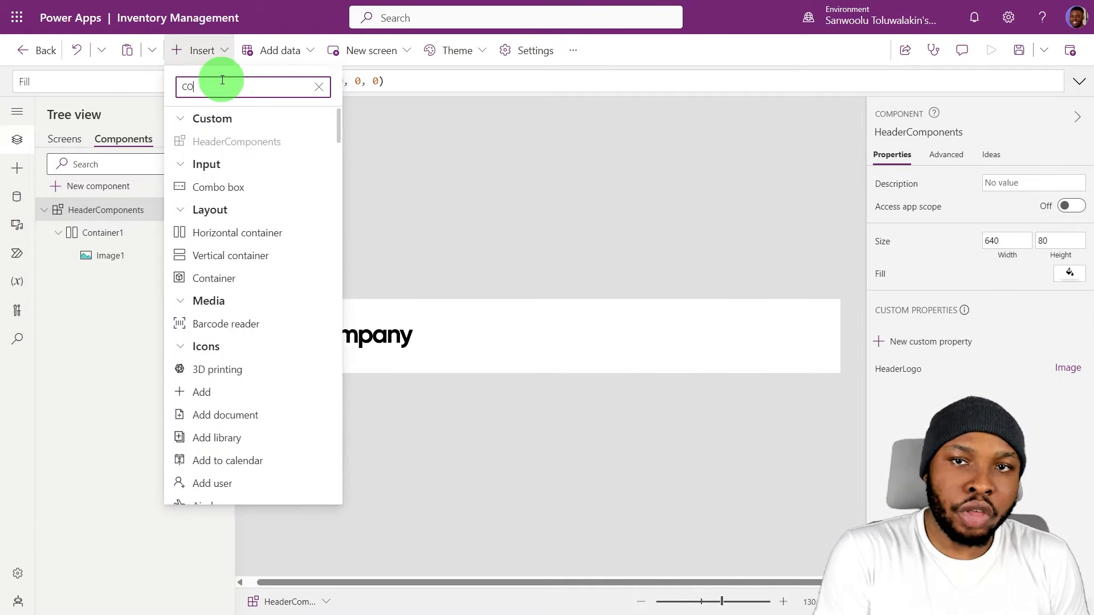
pyautogui.click(303, 150)
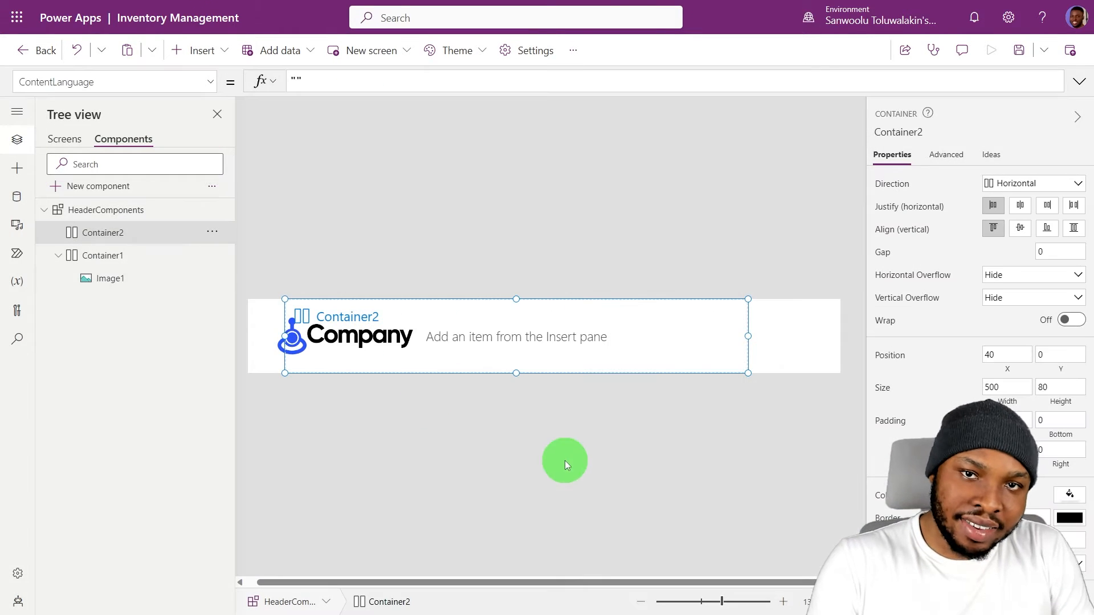
pyautogui.click(211, 228)
pyautogui.click(236, 251)
pyautogui.click(131, 229)
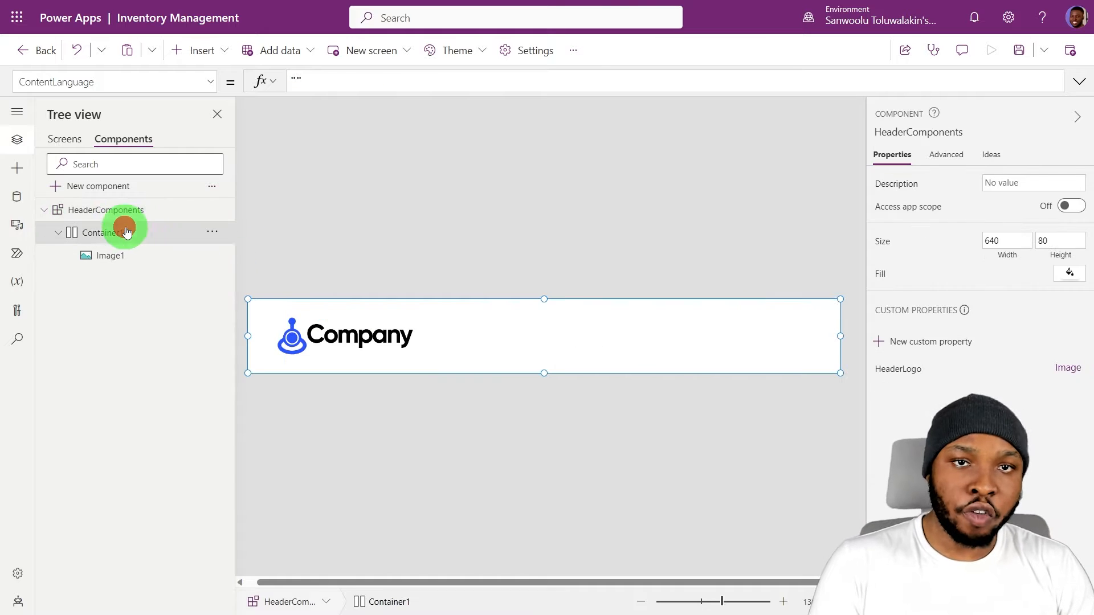
pyautogui.hotkey('ctrl', 'v')
# Set the nested container's minimum height to 0 and stretch it vertically in its parent container.
pyautogui.scroll(-2, 989, 268)
pyautogui.moveTo(1055, 264); pyautogui.dragTo(989, 269)
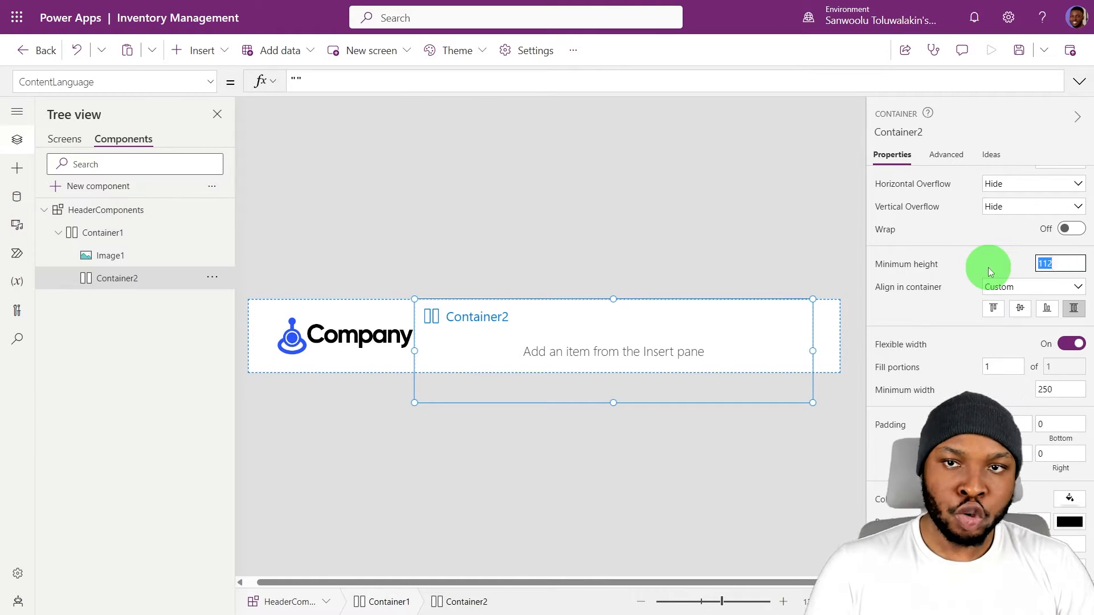
pyautogui.write('0')
pyautogui.click(928, 317)
pyautogui.click(1074, 308)
pyautogui.click(425, 319)
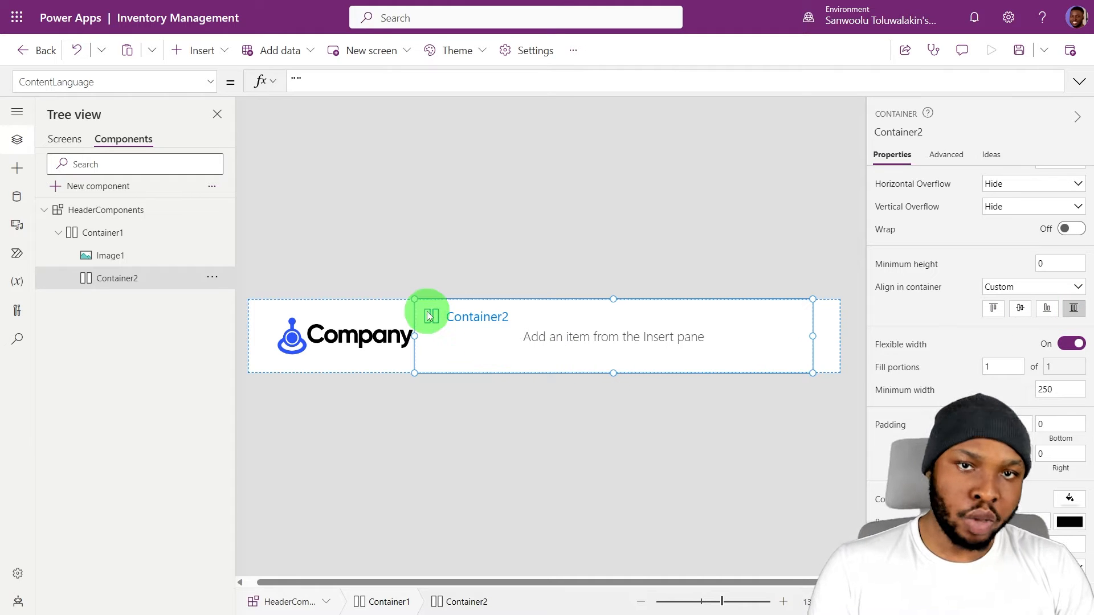
# Insert an Image control into the nested container, Container2.
pyautogui.scroll(2, 912, 270)
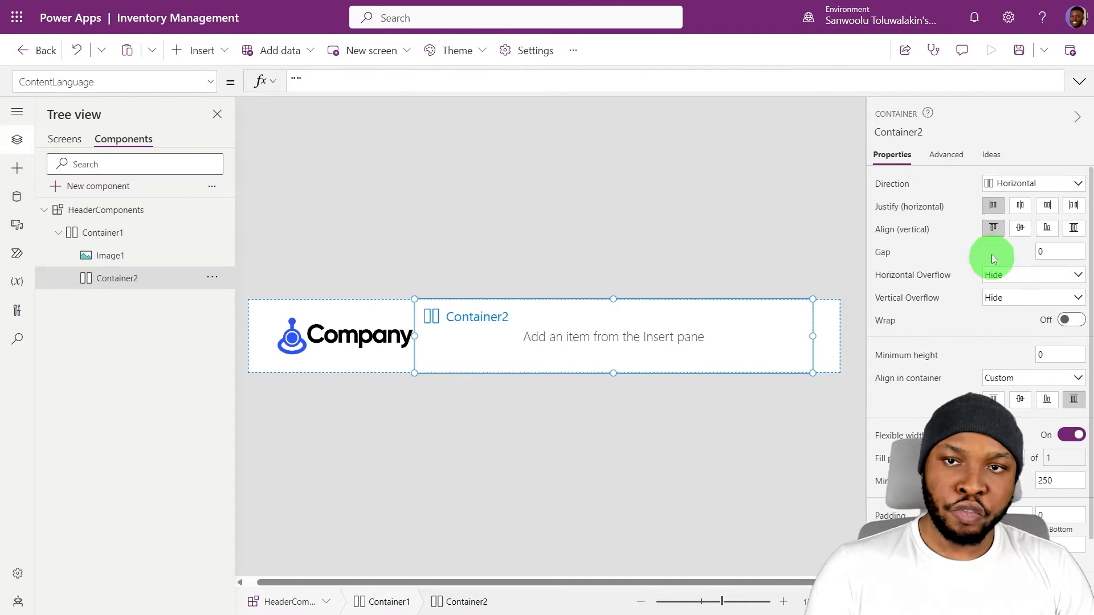
pyautogui.click(196, 53)
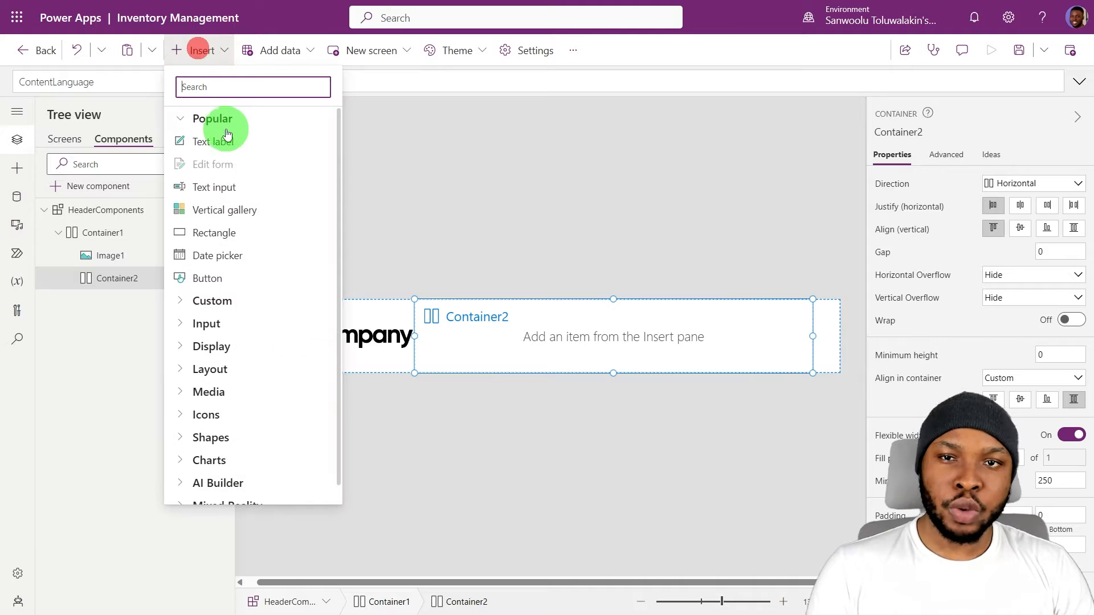
pyautogui.write('image')
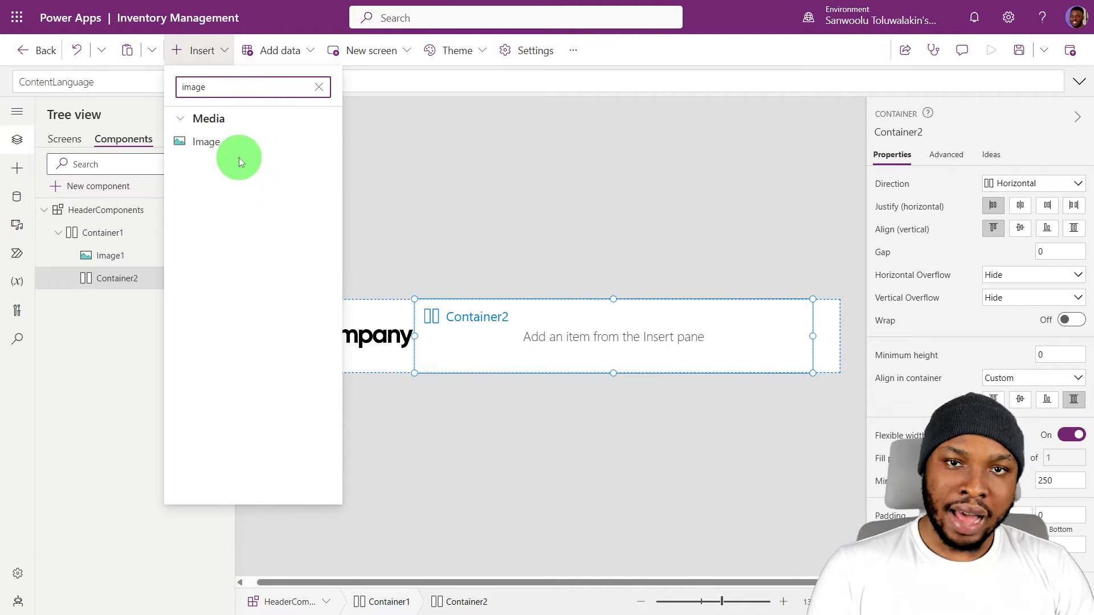
pyautogui.click(237, 142)
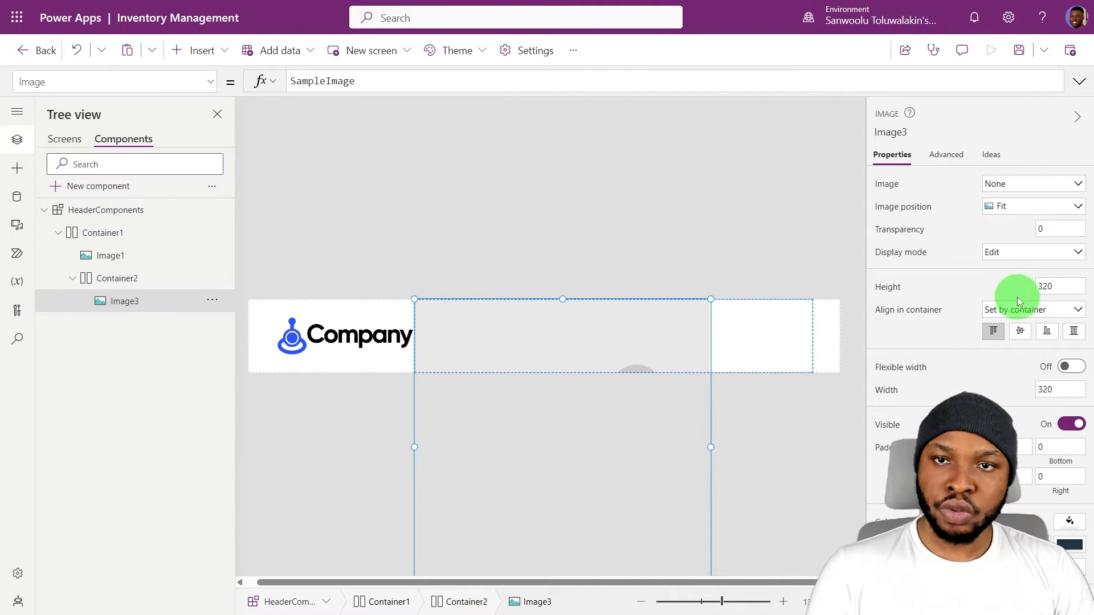
# Center the new image vertically in its container and set its Height to Parent.Height * 60%.
pyautogui.click(1022, 333)
pyautogui.click(888, 287)
pyautogui.write('Parent.Height')
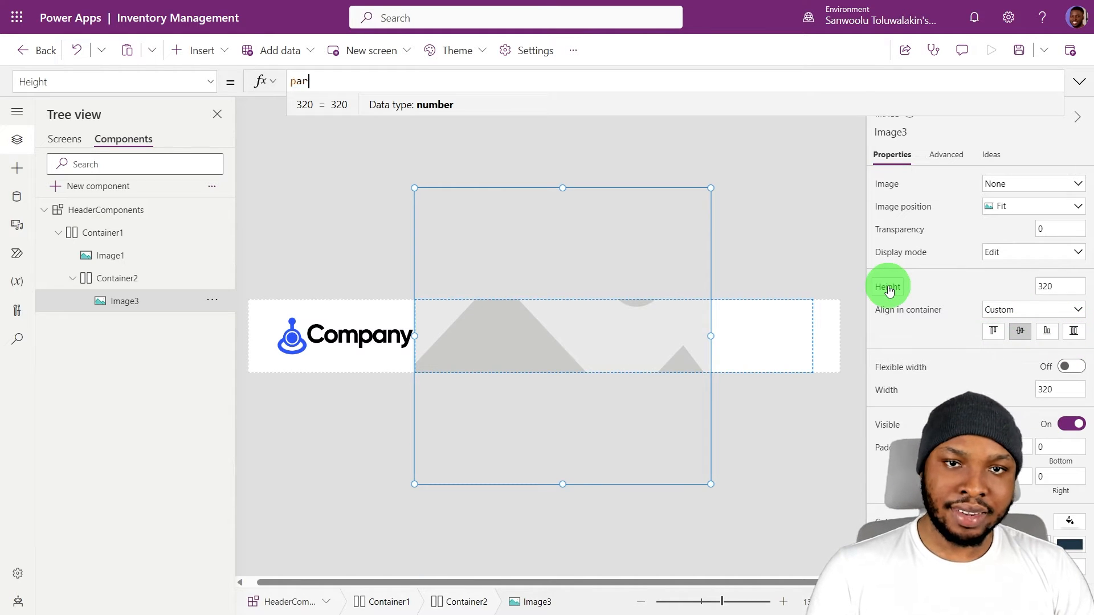
pyautogui.write(' * 60%')
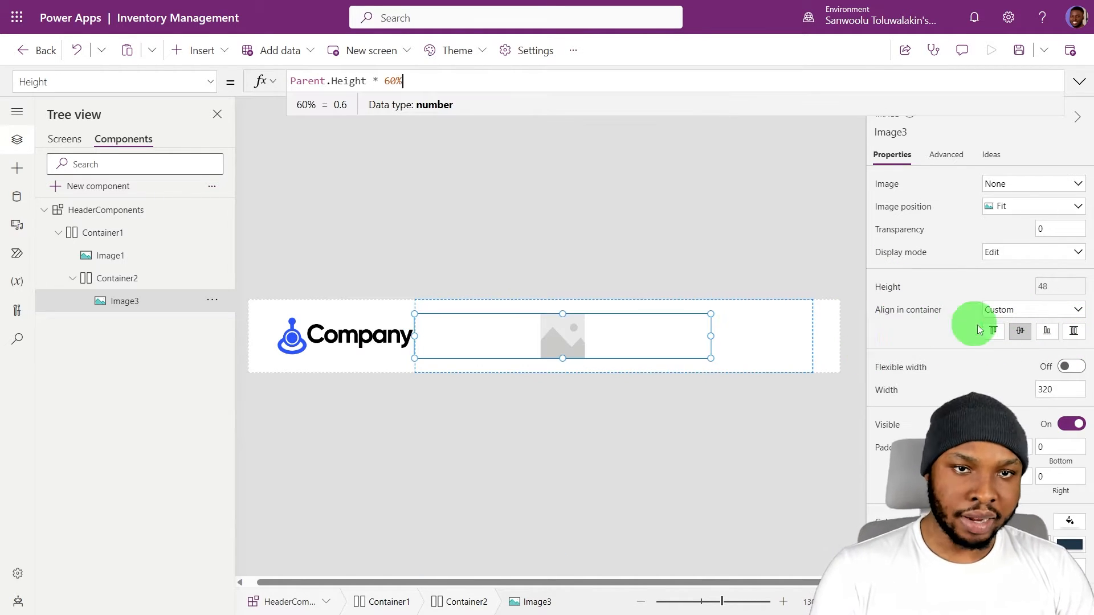
# Set the new image's Width to Self.Height and justify Container2's contents to the end.
pyautogui.click(886, 389)
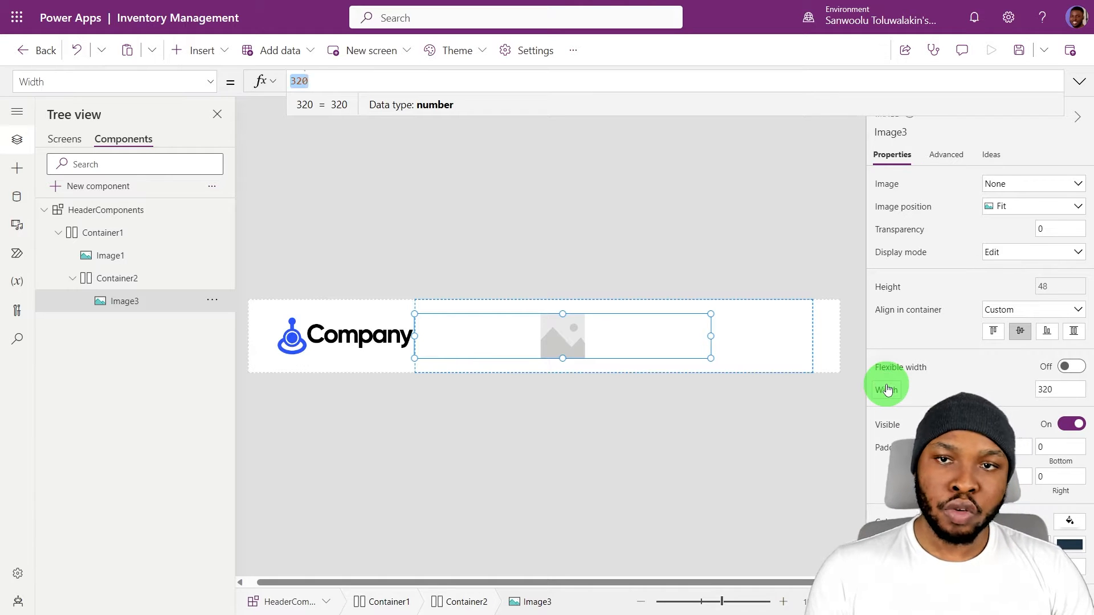
pyautogui.write('Self.Height')
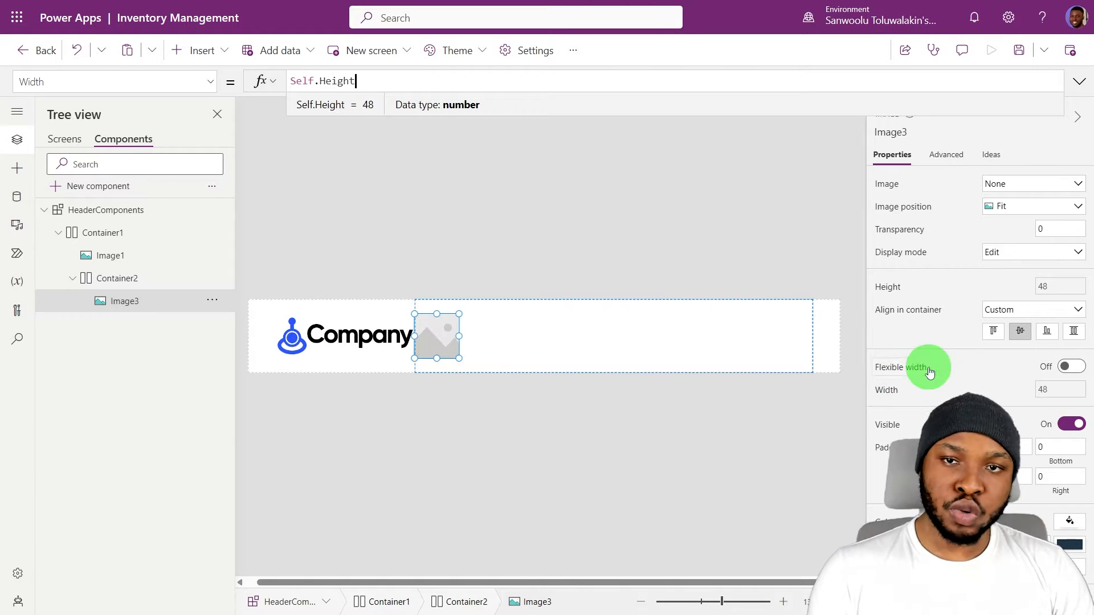
pyautogui.click(683, 357)
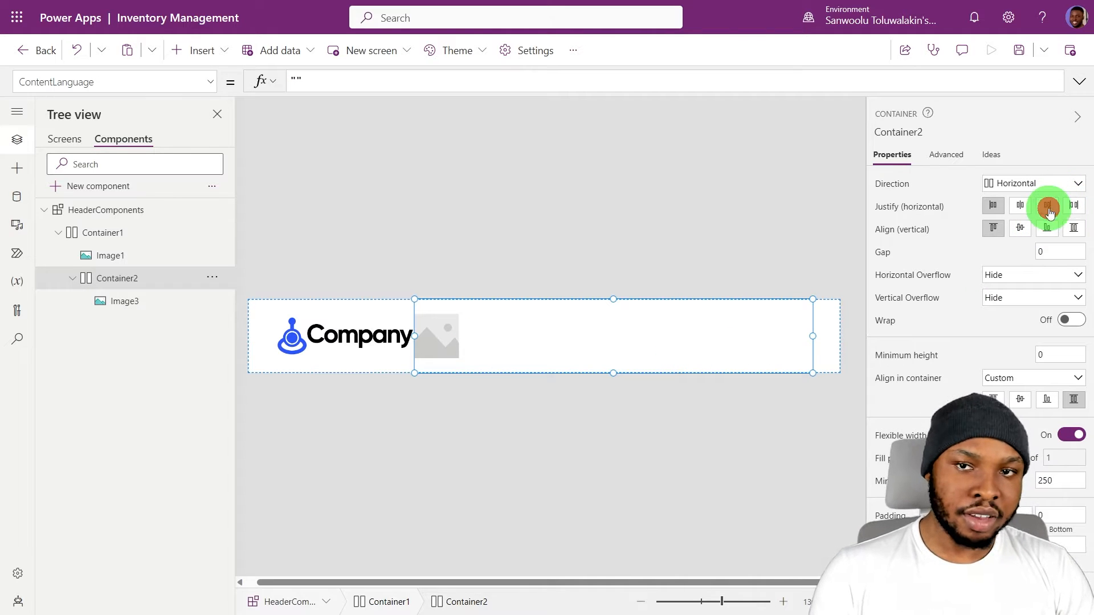
pyautogui.click(1048, 206)
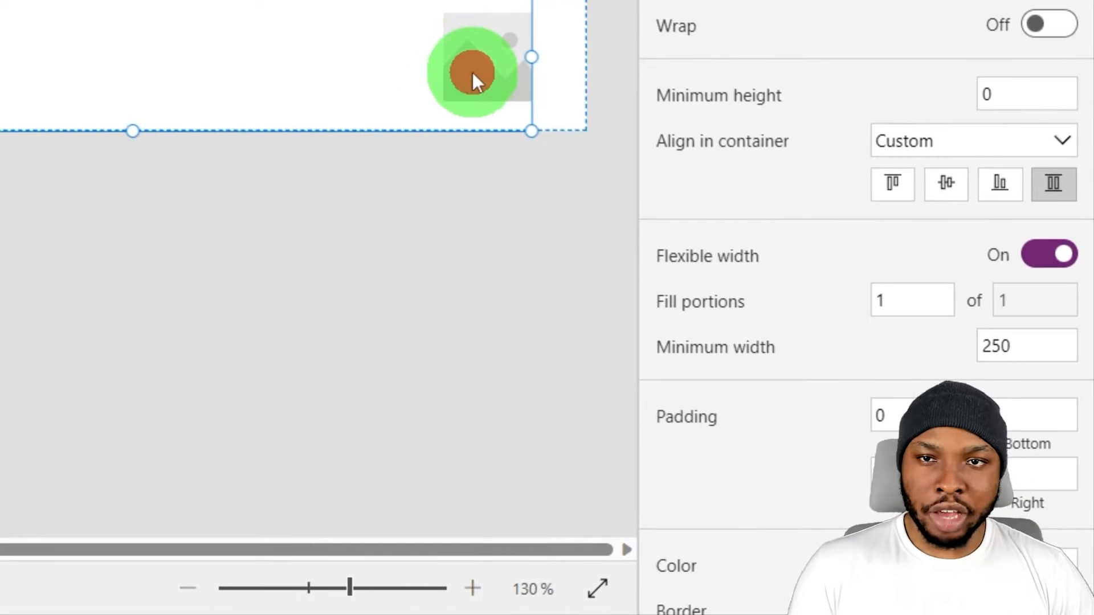
# Round the new image with a border radius of 50 and set its Image property to User().Image.
pyautogui.click(473, 73)
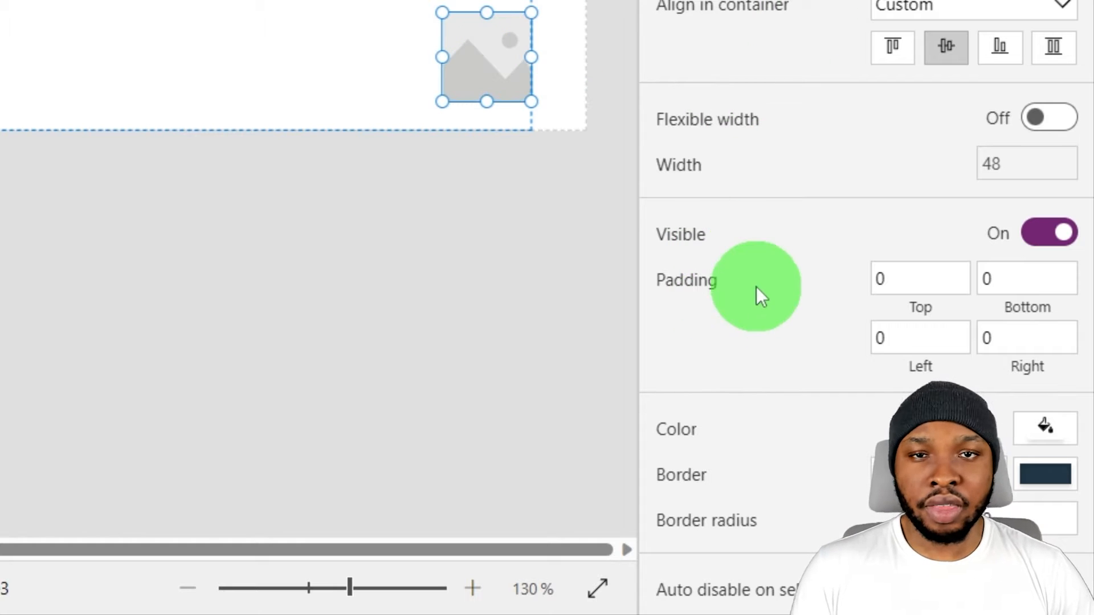
pyautogui.scroll(-4, 756, 286)
pyautogui.click(1023, 291)
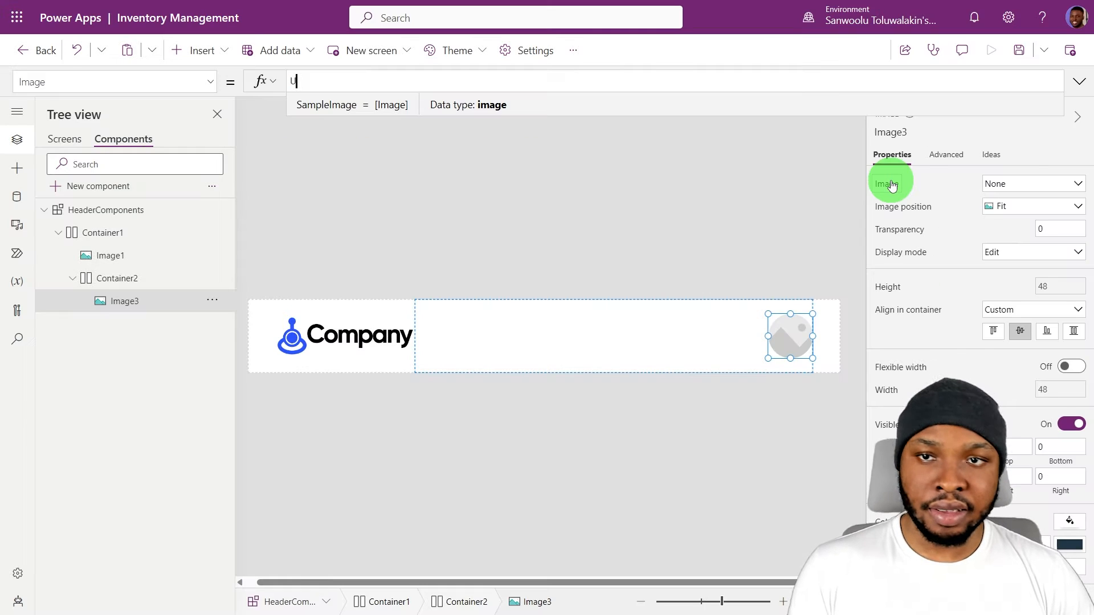
pyautogui.write('Use')
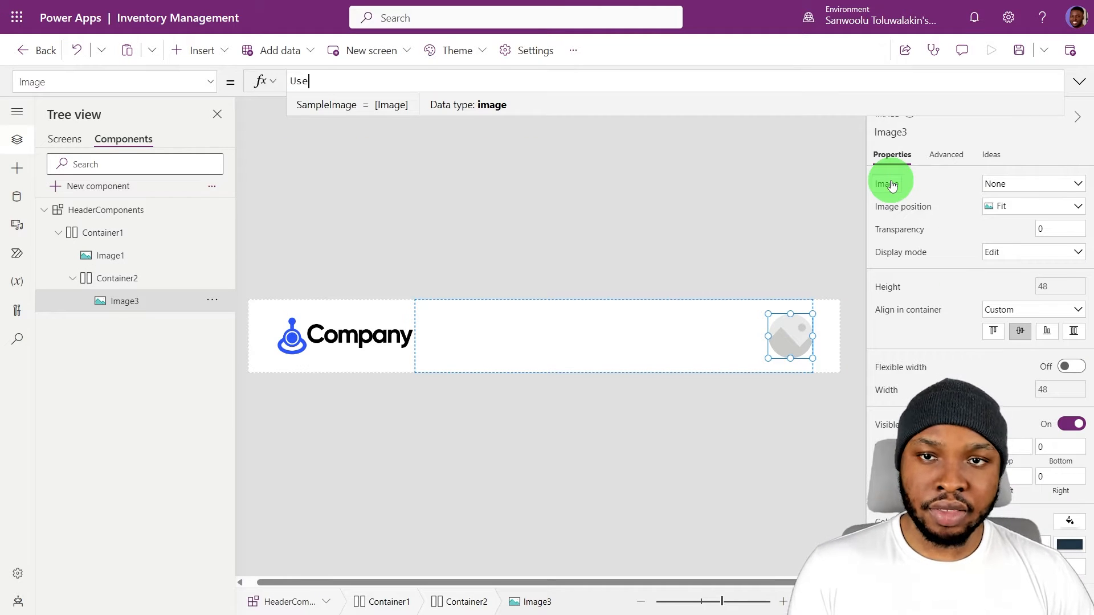
pyautogui.write('r().Image')
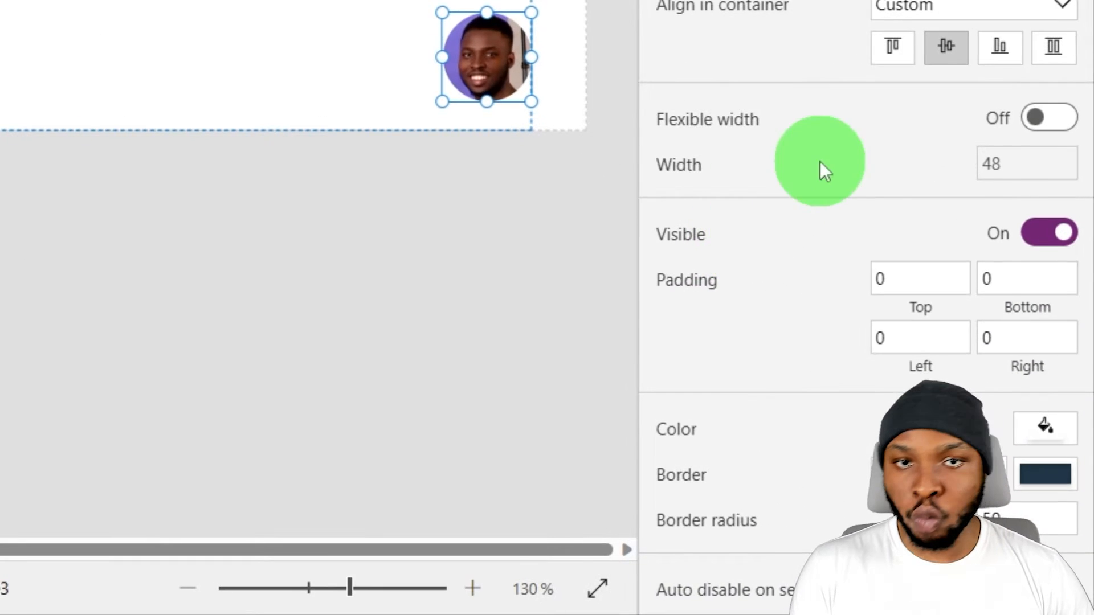
# Set the profile image's border thickness to 2 and its border color to white.
pyautogui.scroll(-3, 957, 393)
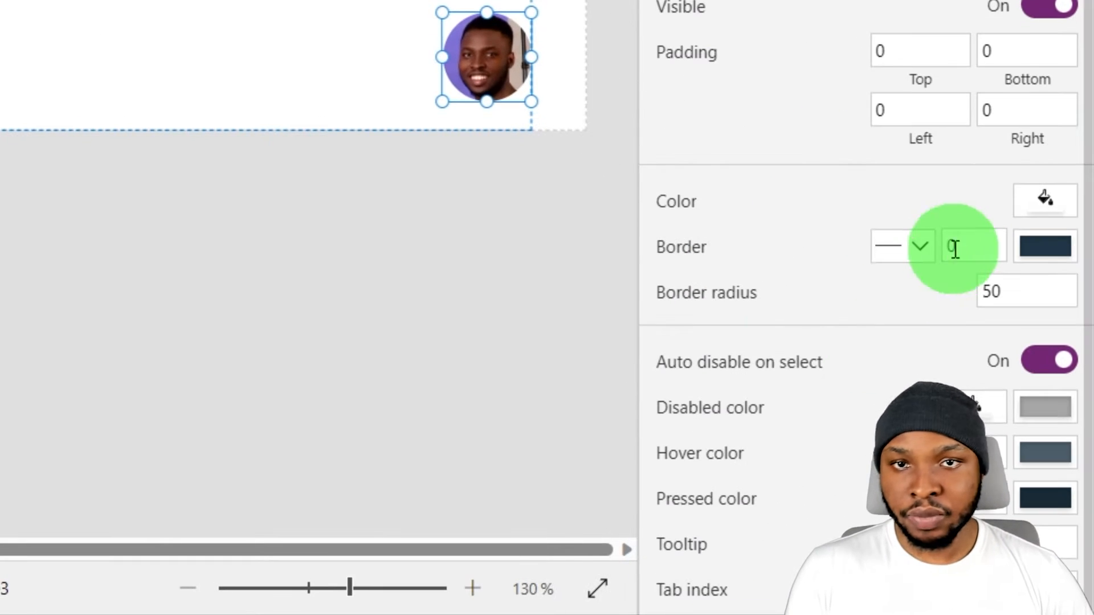
pyautogui.click(1025, 427)
pyautogui.write('2')
pyautogui.click(1019, 256)
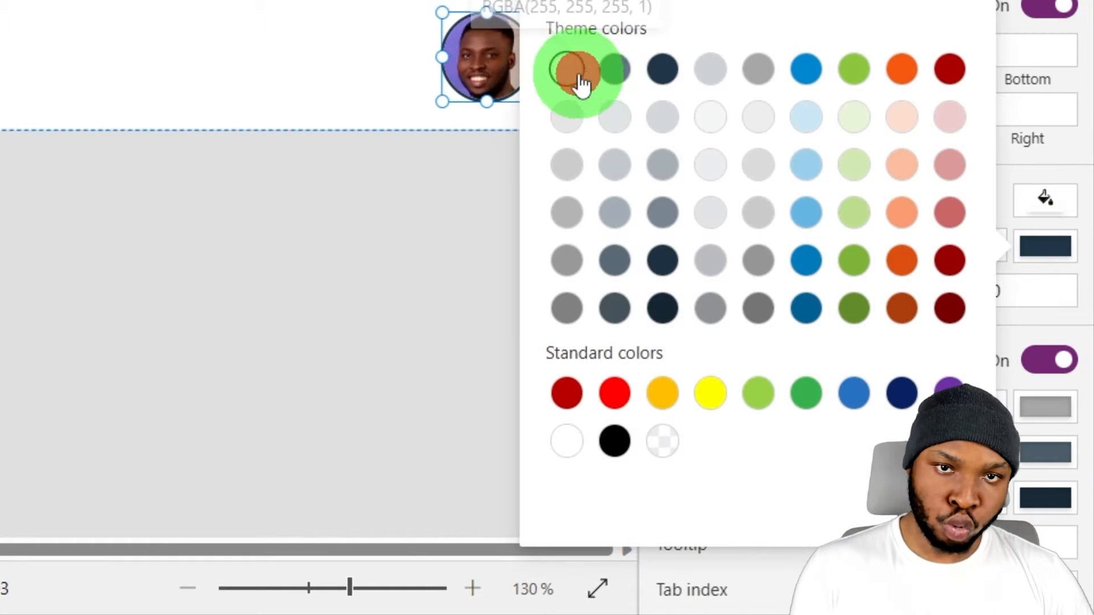
pyautogui.click(483, 283)
pyautogui.click(499, 278)
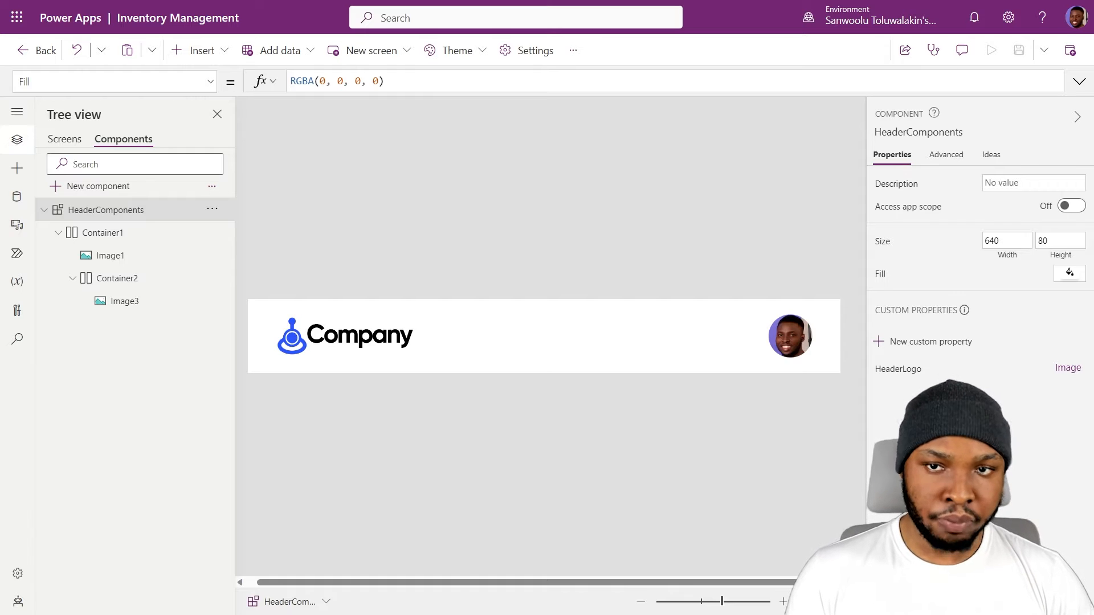
# Insert a text label into Container2 and reorder it to sit before the profile image.
pyautogui.click(666, 370)
pyautogui.click(195, 50)
pyautogui.click(200, 139)
pyautogui.scroll(-5, 1025, 314)
pyautogui.click(1070, 278)
pyautogui.click(1070, 278)
pyautogui.rightClick(221, 331)
pyautogui.moveTo(262, 347)
pyautogui.click(371, 374)
# Stretch the text label vertically within Container2.
pyautogui.scroll(3, 1040, 303)
pyautogui.scroll(-2, 968, 387)
pyautogui.click(1073, 358)
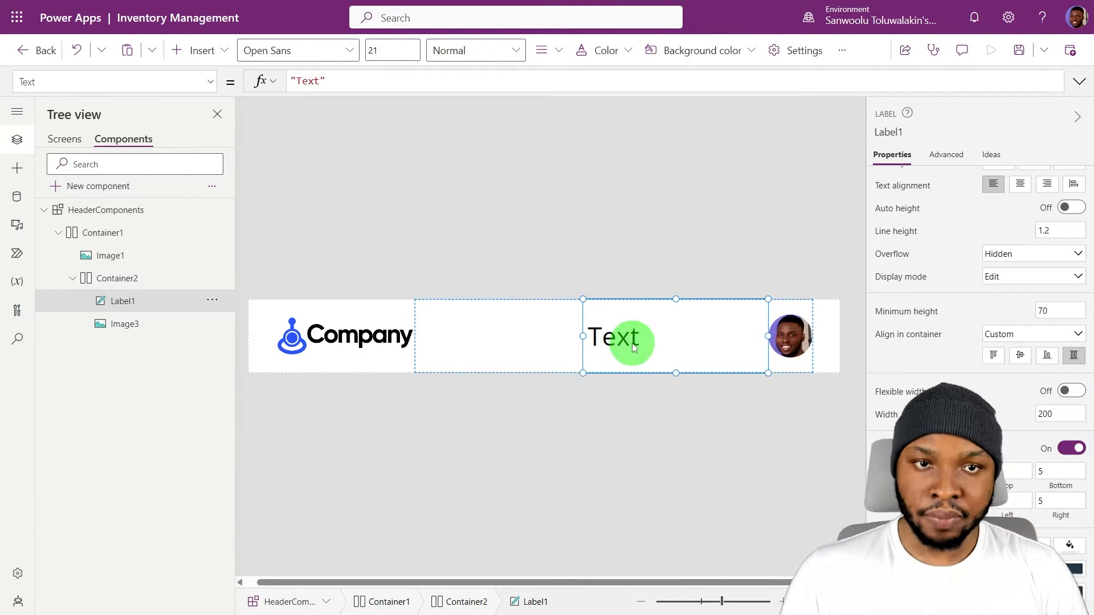
# Right-align the new text label and set its Text property to User().FullName.
pyautogui.scroll(3, 1040, 293)
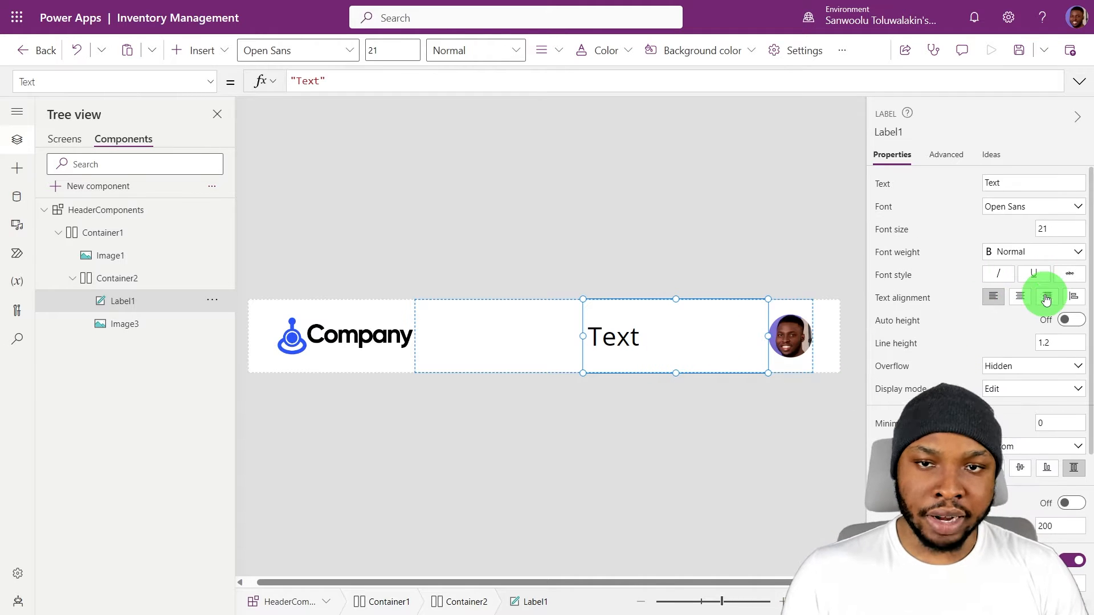
pyautogui.click(1046, 296)
pyautogui.click(880, 183)
pyautogui.write('User().')
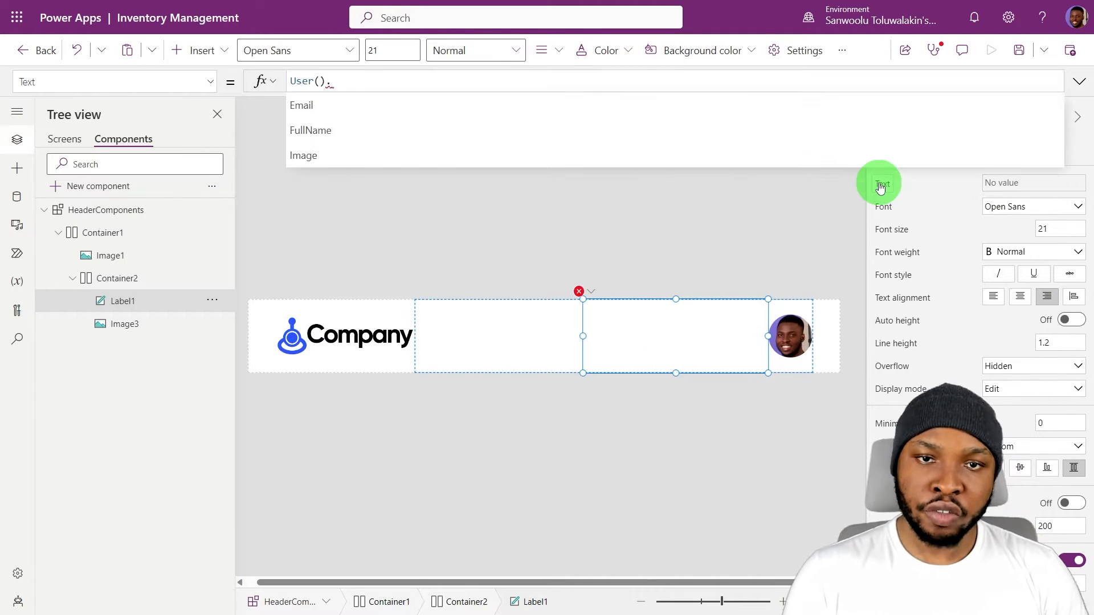
pyautogui.click(362, 129)
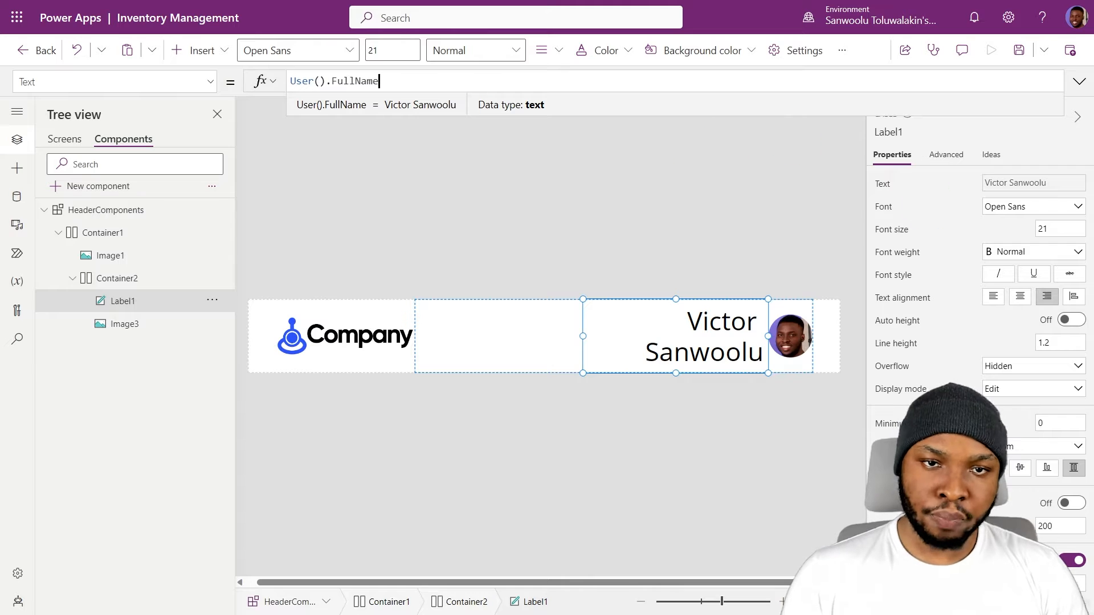
# Set the user name label's font size to 11 with a Normal font weight.
pyautogui.click(959, 229)
pyautogui.click(1033, 252)
pyautogui.click(1024, 285)
pyautogui.click(1055, 249)
pyautogui.click(1024, 302)
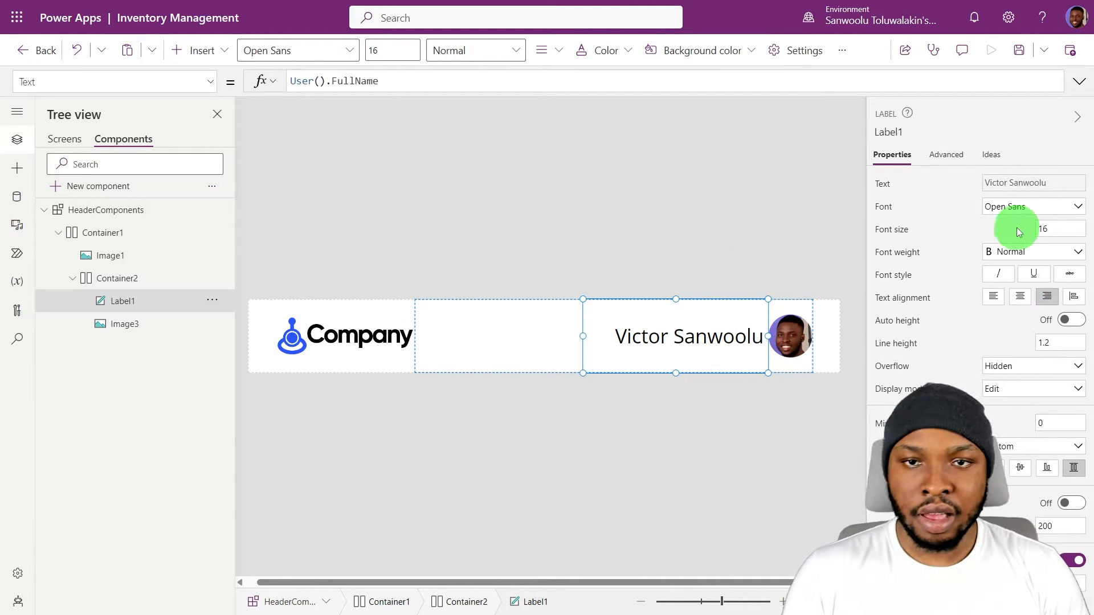
pyautogui.moveTo(1062, 228); pyautogui.dragTo(1035, 228)
pyautogui.write('11')
pyautogui.click(969, 239)
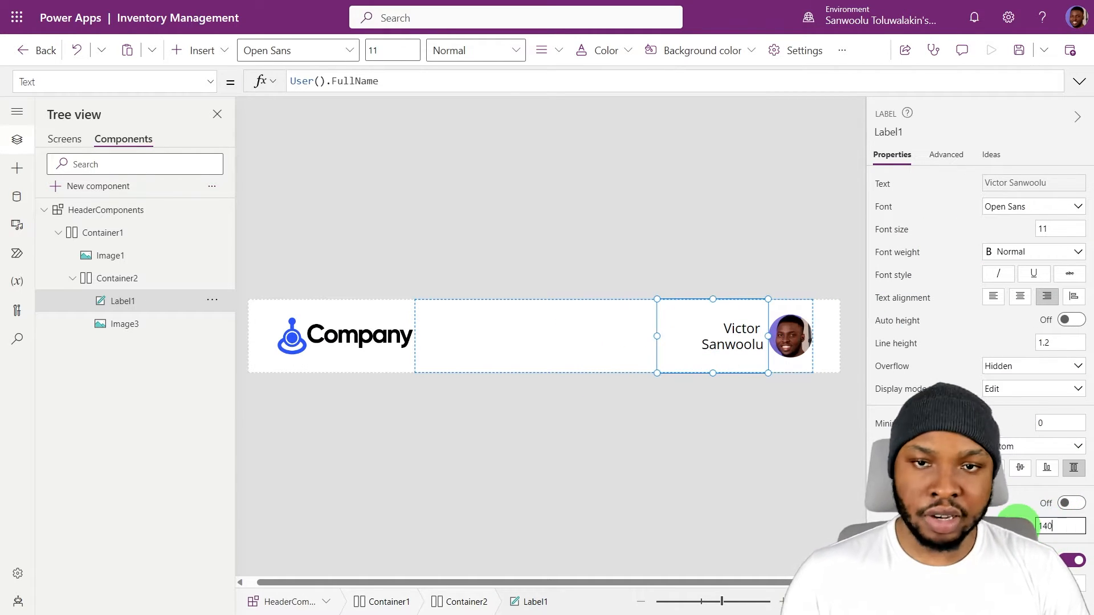
# Set the user name label's width to 130.
pyautogui.scroll(-2, 979, 342)
pyautogui.doubleClick(1057, 411)
pyautogui.write('130')
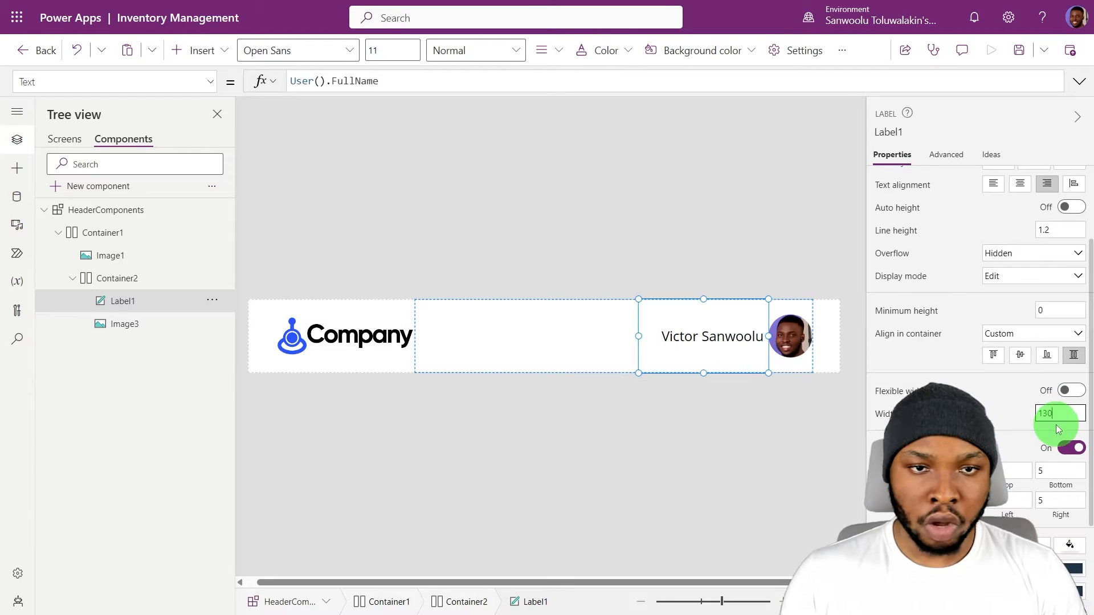
pyautogui.click(963, 428)
pyautogui.scroll(-3, 934, 430)
# Insert a rectangle into Container2 and reorder it to the start.
pyautogui.click(192, 52)
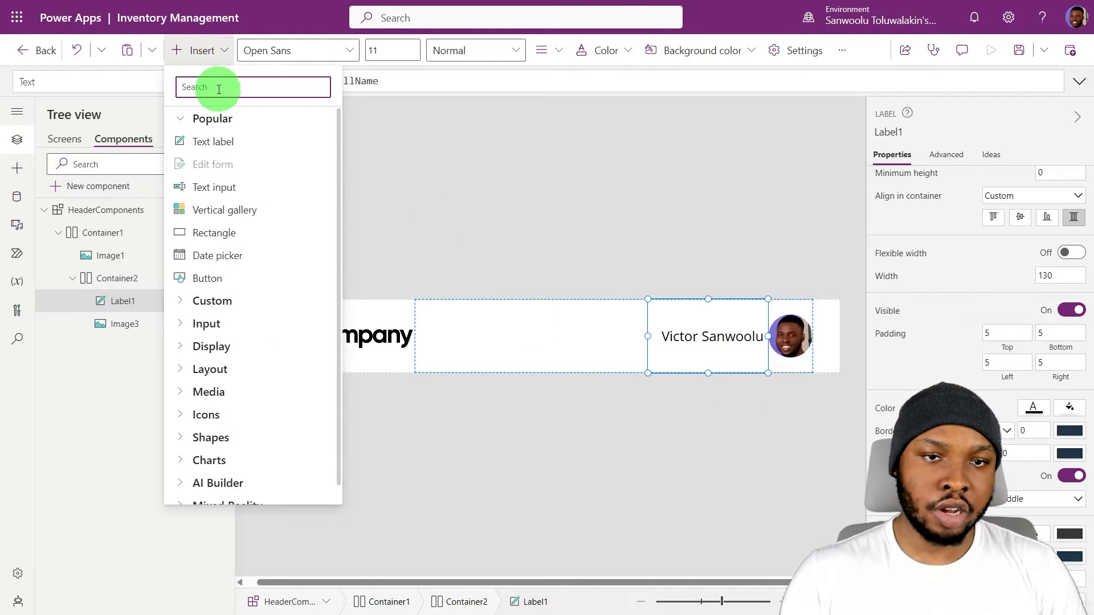
pyautogui.click(227, 232)
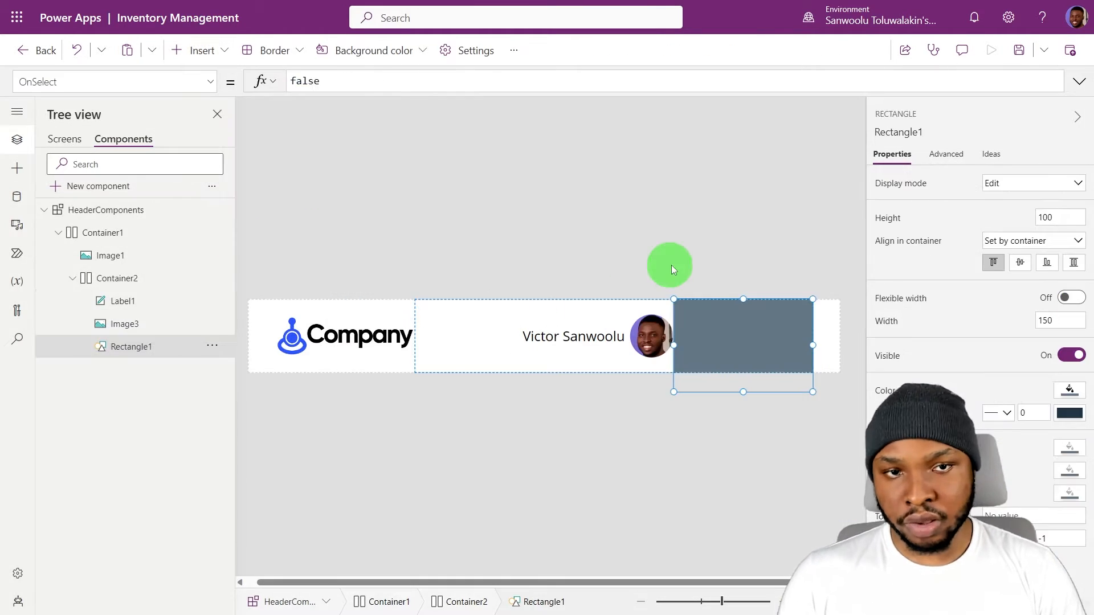
pyautogui.click(211, 345)
pyautogui.moveTo(302, 378)
pyautogui.click(379, 373)
# Set the rectangle's width to 2 and center it vertically in the container.
pyautogui.doubleClick(1047, 320)
pyautogui.write('2')
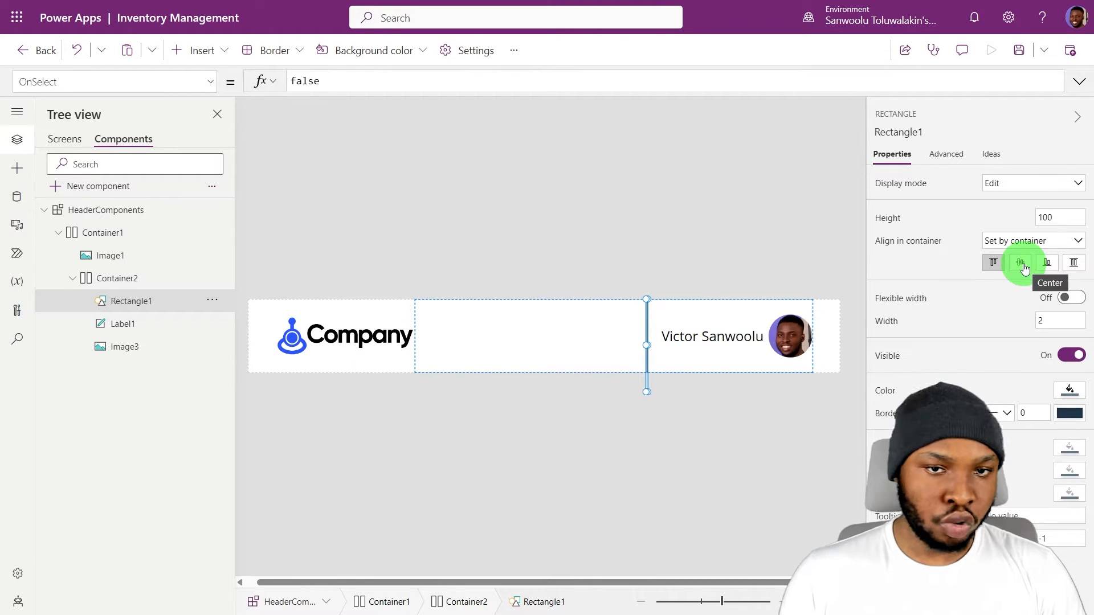
pyautogui.click(1021, 264)
# Set the rectangle's Height property to Parent.Height * 80%.
pyautogui.click(897, 221)
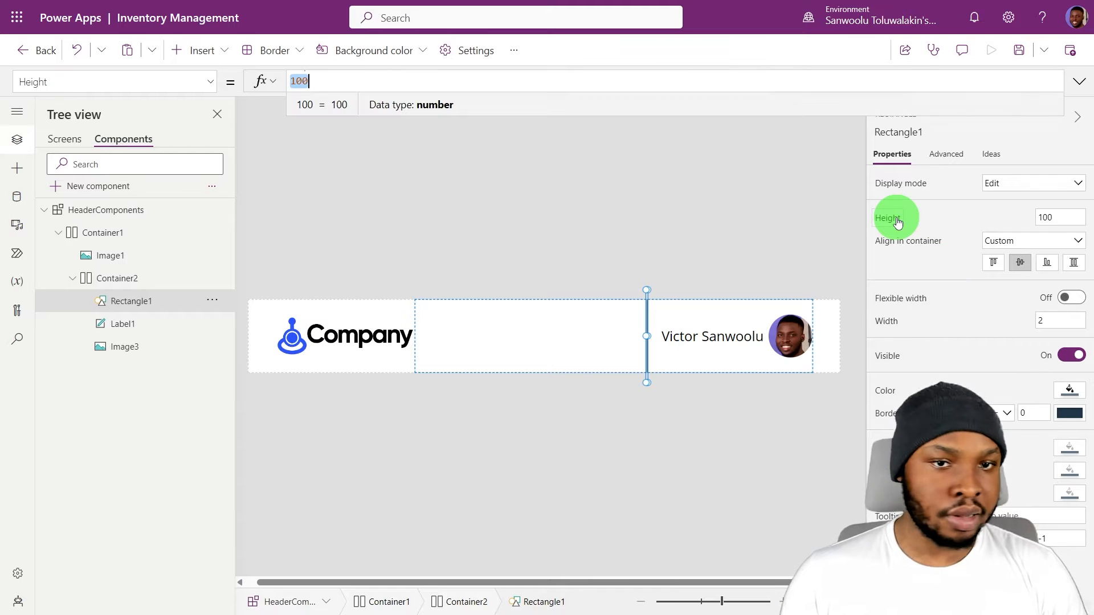
pyautogui.write('Parent.Height ')
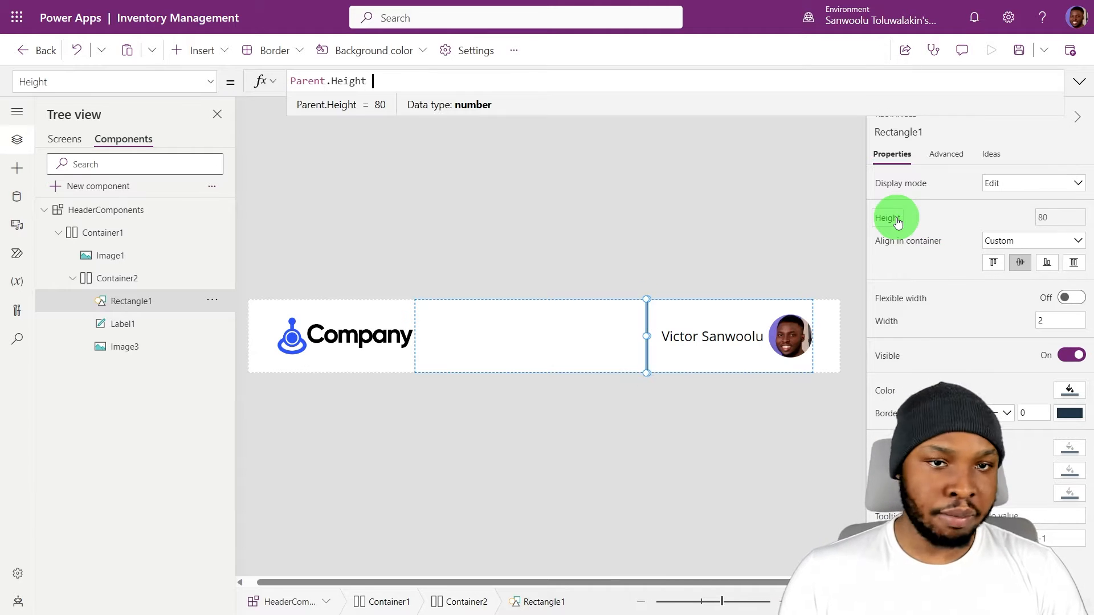
pyautogui.write('* 80%')
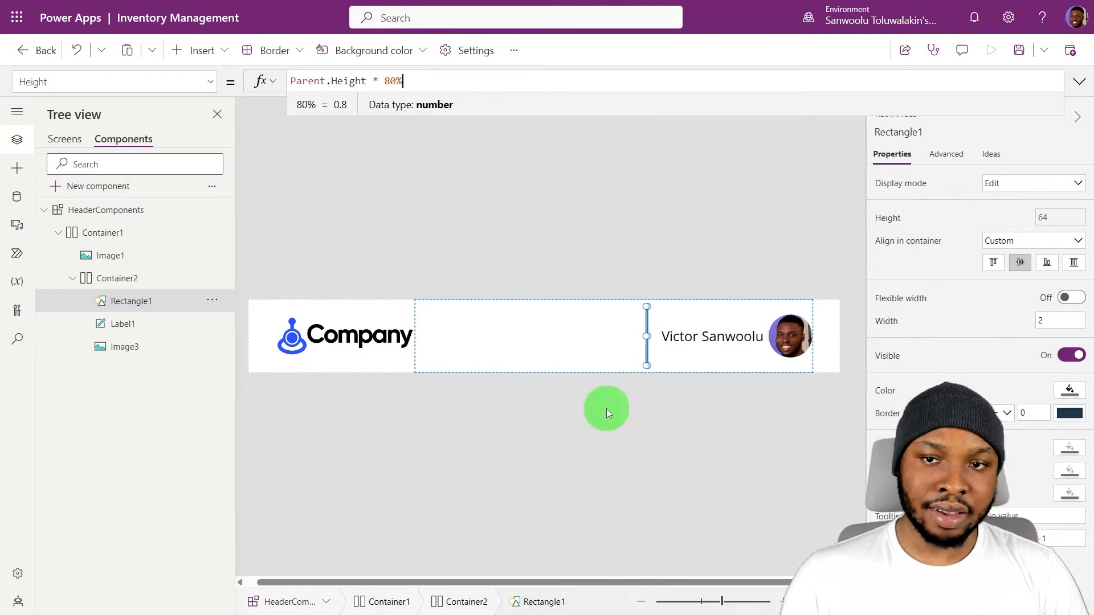
pyautogui.click(685, 426)
# Duplicate the user name label and reorder the copy to the start of Container2.
pyautogui.click(686, 347)
pyautogui.hotkey('ctrl', 'c')
pyautogui.hotkey('ctrl', 'v')
pyautogui.click(225, 370)
pyautogui.click(214, 321)
pyautogui.click(720, 328)
pyautogui.click(214, 368)
pyautogui.moveTo(245, 391)
pyautogui.click(403, 392)
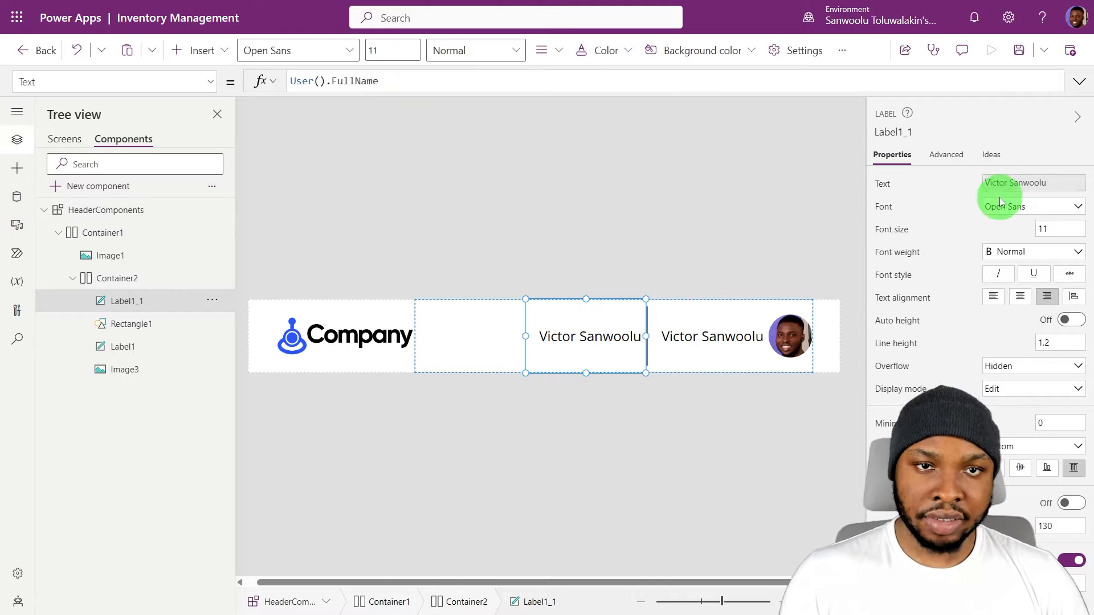
# Set the copied label's text to "Help" and its width to 50.
pyautogui.click(890, 181)
pyautogui.write('"Help')
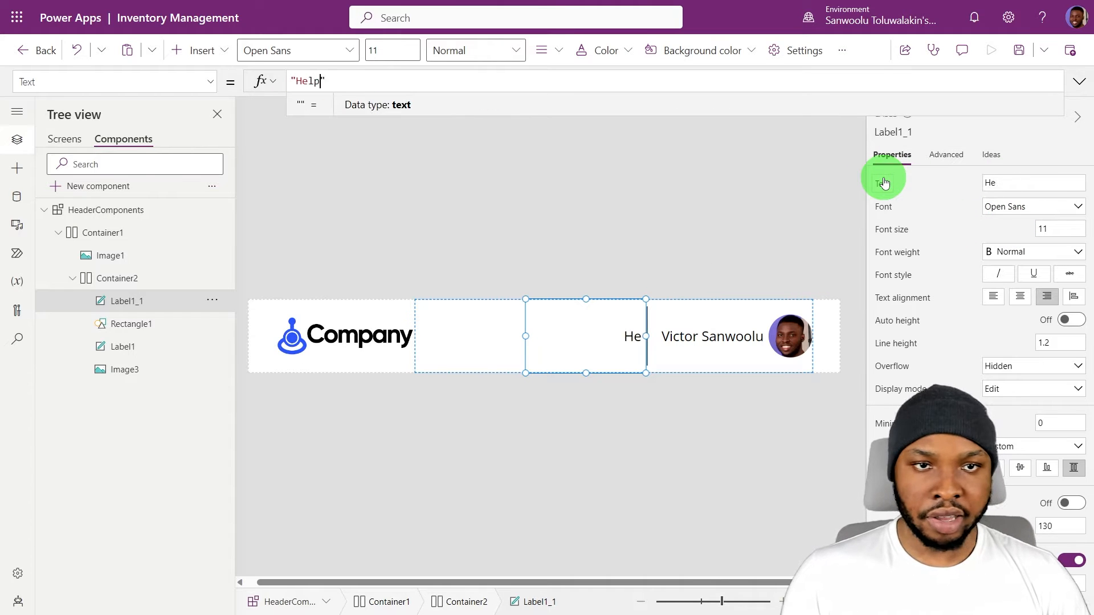
pyautogui.click(1048, 525)
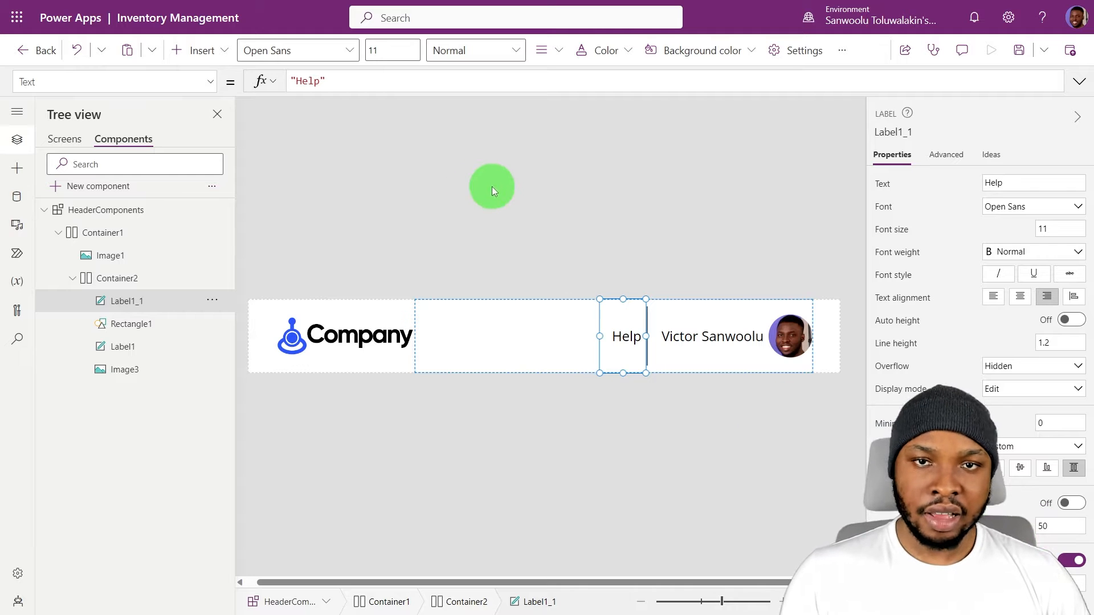
# Insert an image into Container2 and reorder it to the start.
pyautogui.click(201, 50)
pyautogui.write('image')
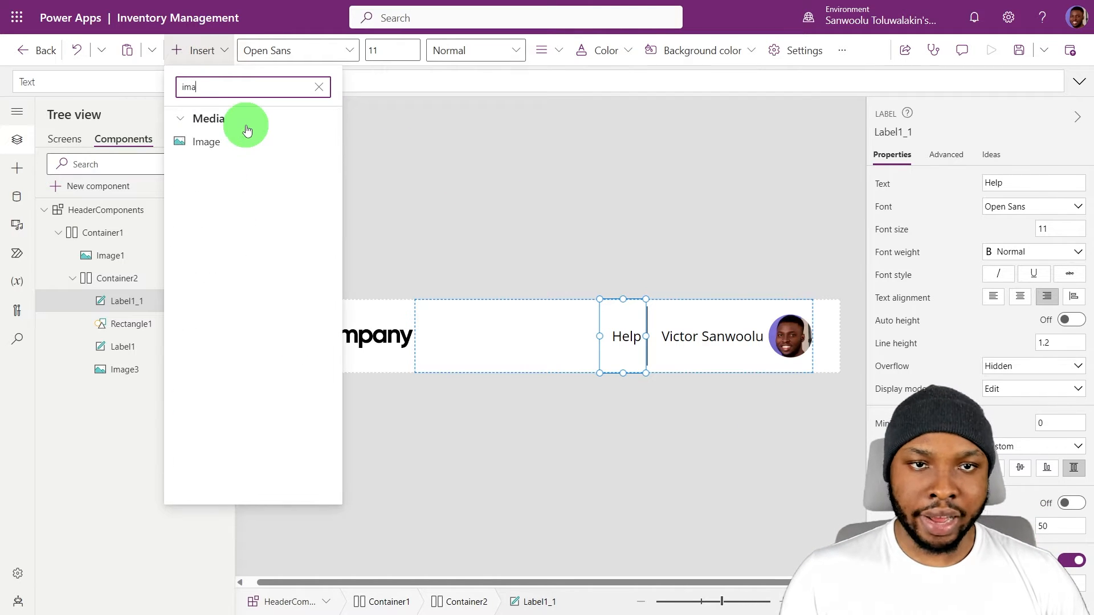
pyautogui.click(214, 141)
pyautogui.click(224, 397)
pyautogui.click(238, 416)
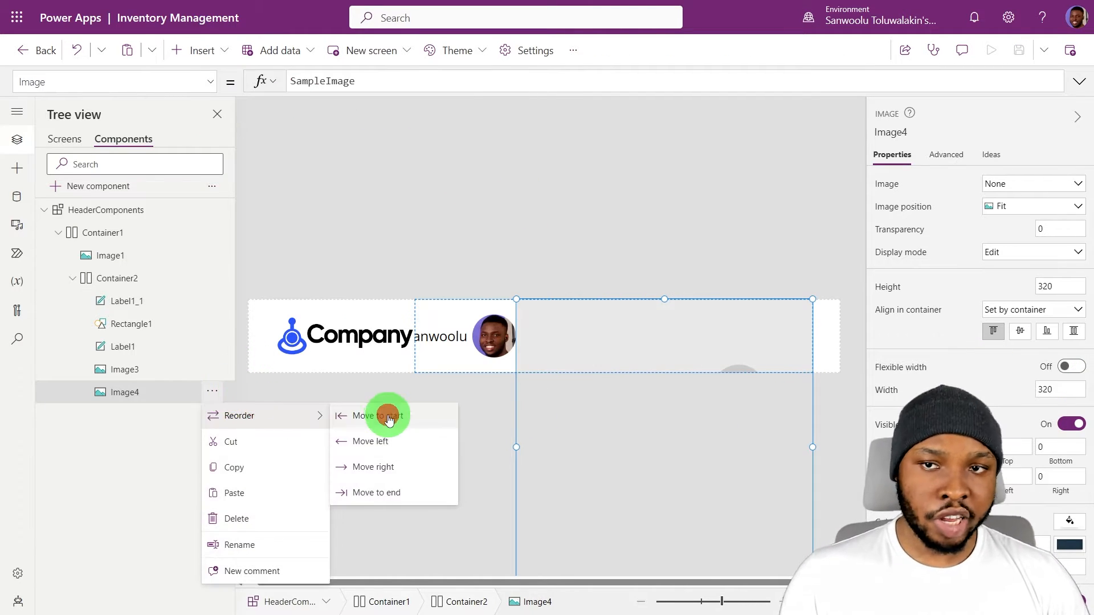
pyautogui.click(359, 416)
# Reorder the Help label so that it sits before the new image.
pyautogui.click(212, 322)
pyautogui.click(249, 349)
pyautogui.click(359, 365)
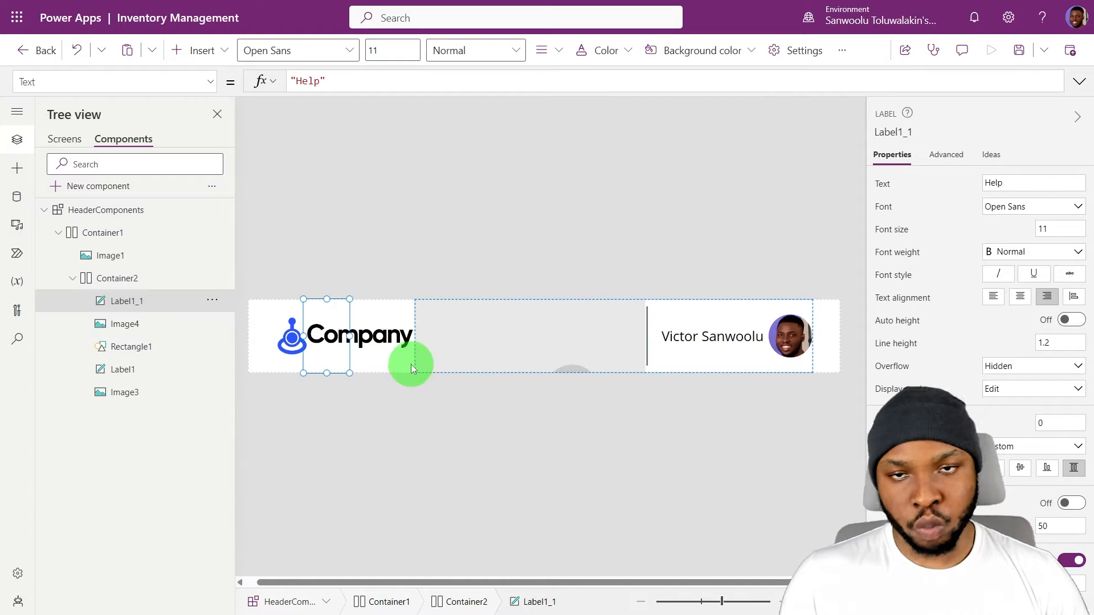
# Set the new image's width and height to 30 and center it vertically in the container.
pyautogui.click(463, 349)
pyautogui.click(1060, 390)
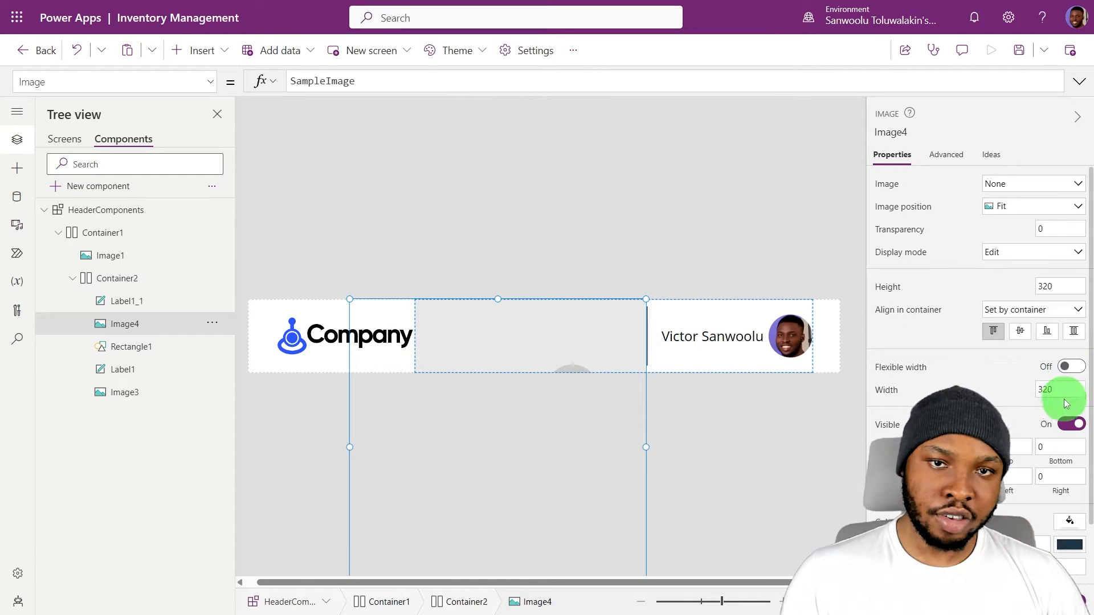
pyautogui.write('30')
pyautogui.click(993, 375)
pyautogui.click(1054, 286)
pyautogui.write('30')
pyautogui.click(1019, 331)
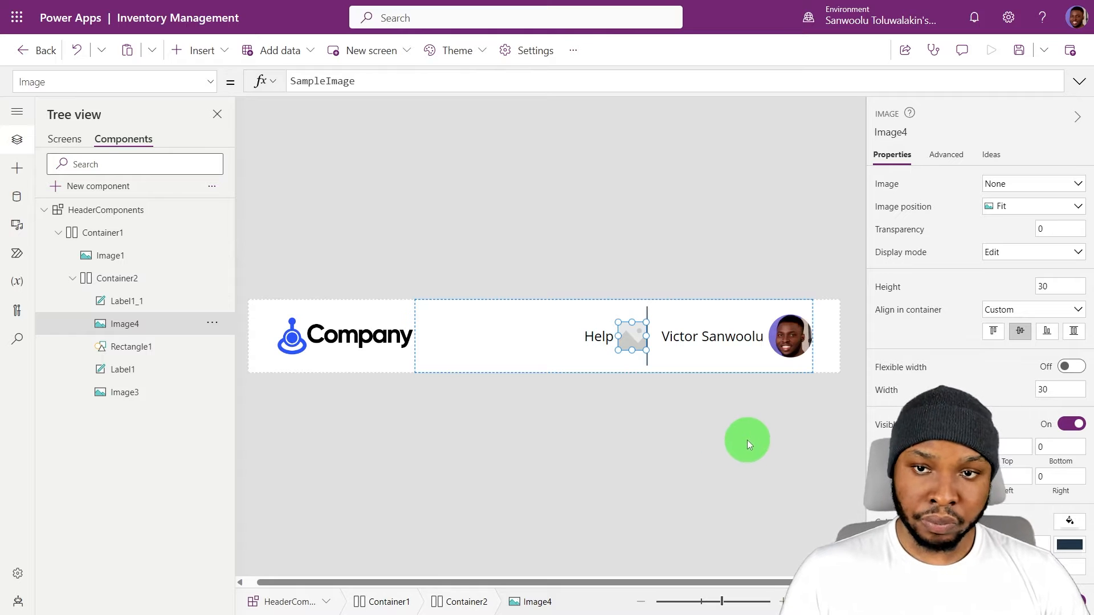
pyautogui.click(762, 462)
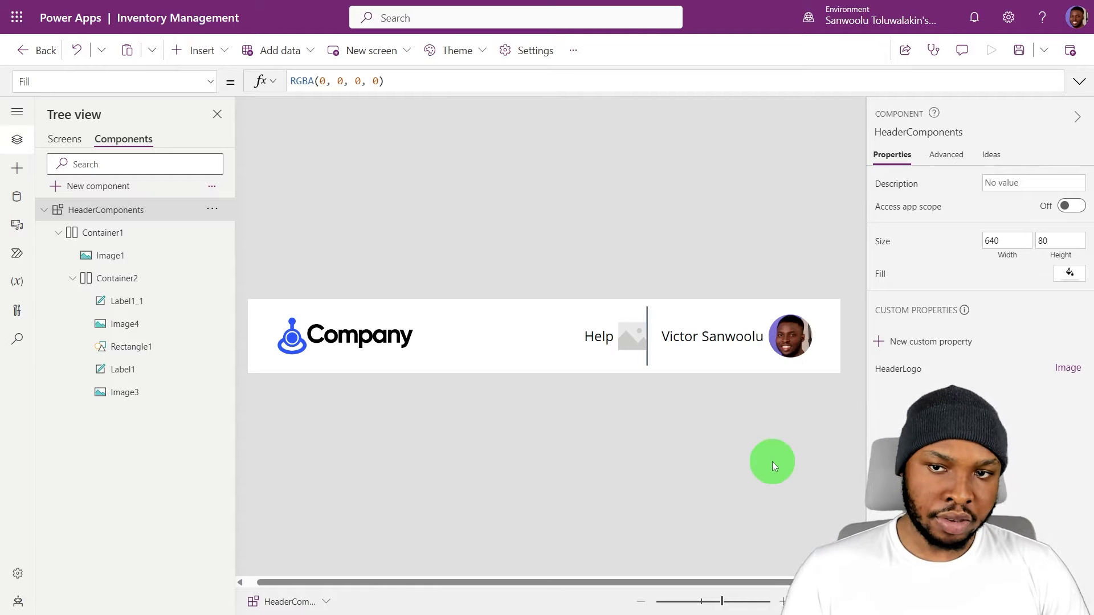
# Create an input custom property named HelpIcon with the Image data type on the header component.
pyautogui.click(891, 342)
pyautogui.click(767, 180)
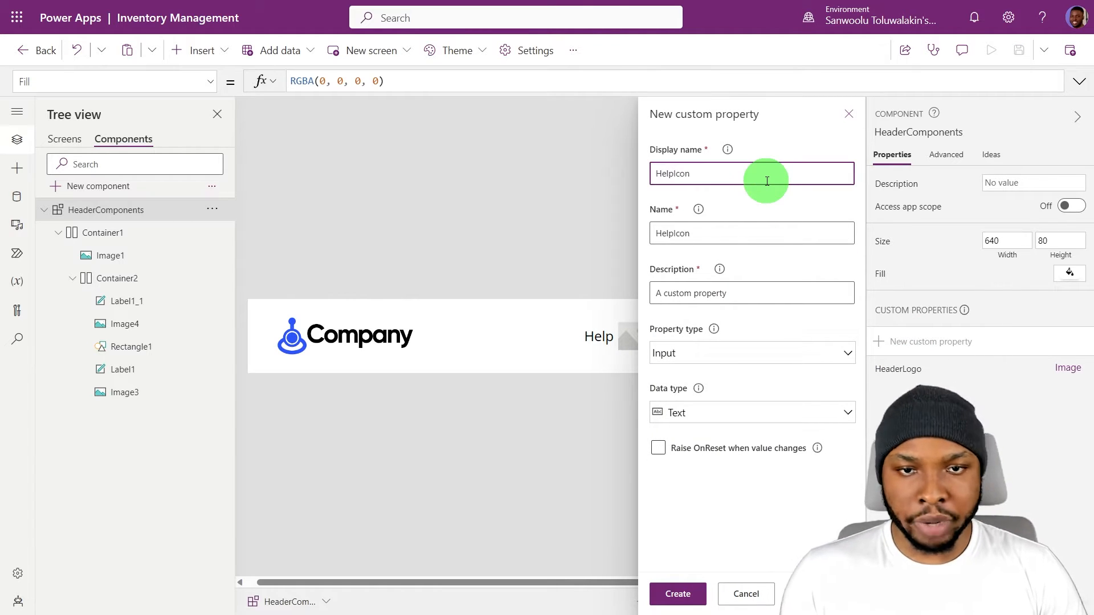
pyautogui.click(779, 419)
pyautogui.click(691, 318)
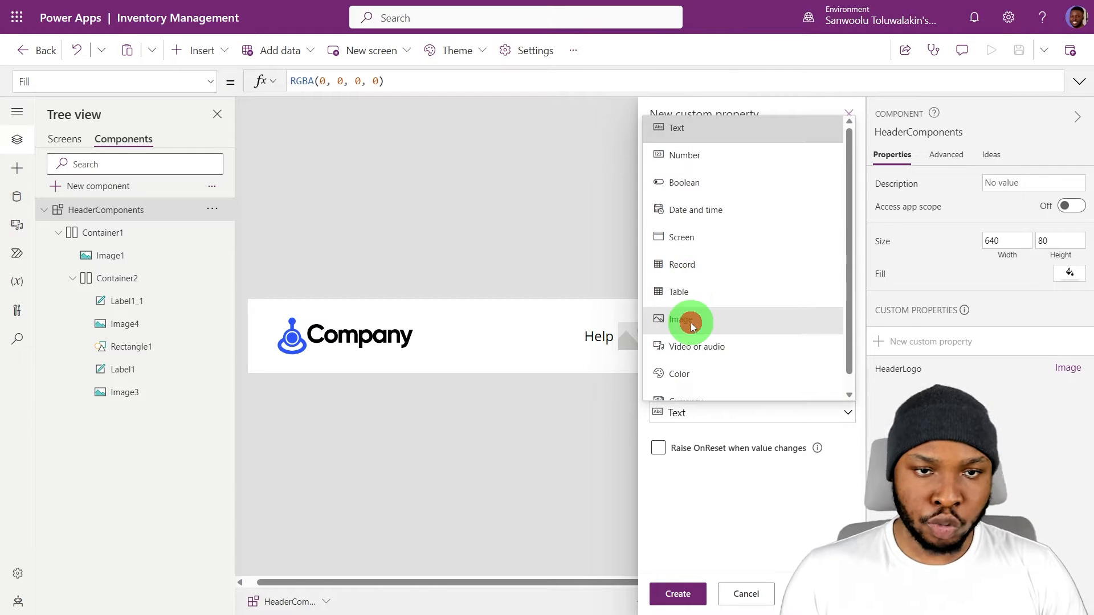
pyautogui.click(682, 594)
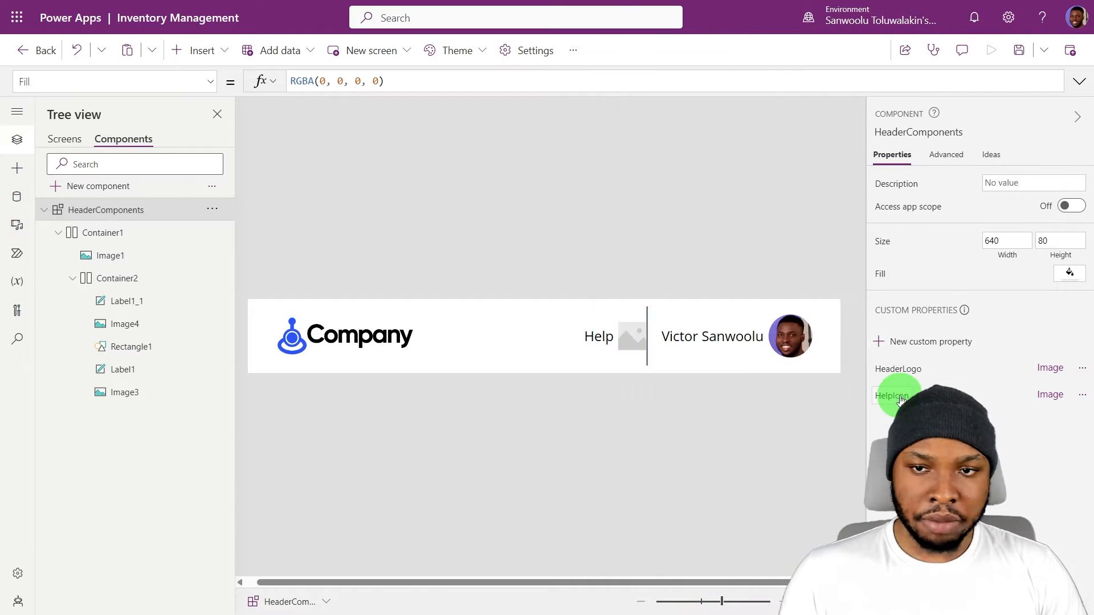
# Set the Image property of the image beside the Help label to HeaderComponents.HelpIcon.
pyautogui.click(633, 338)
pyautogui.click(362, 85)
pyautogui.write('HeaderComponents')
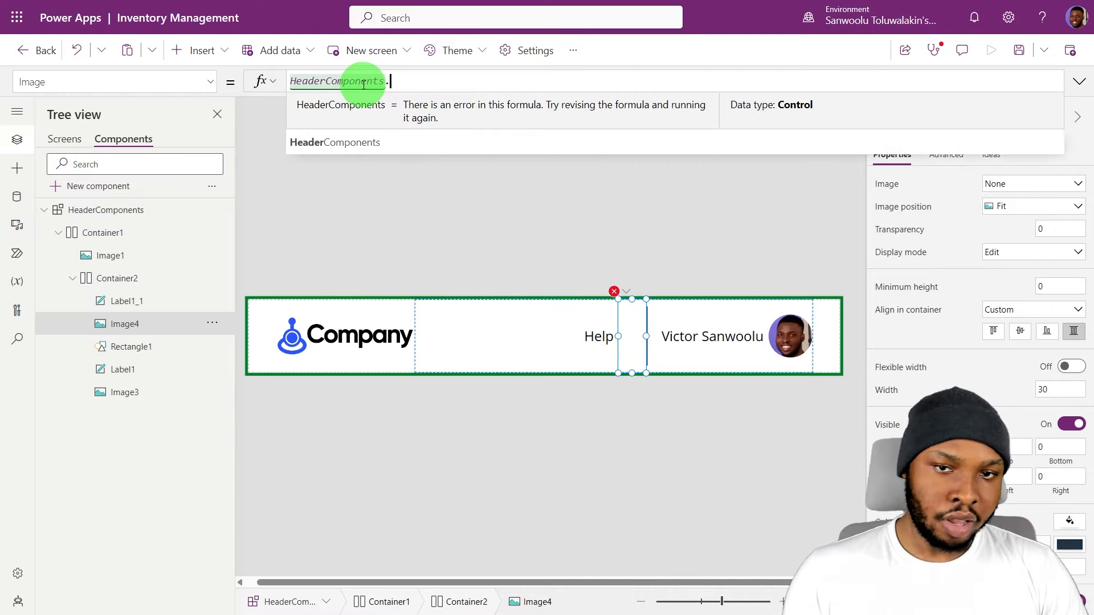
pyautogui.write('.')
pyautogui.press('Down')
pyautogui.press('Tab')
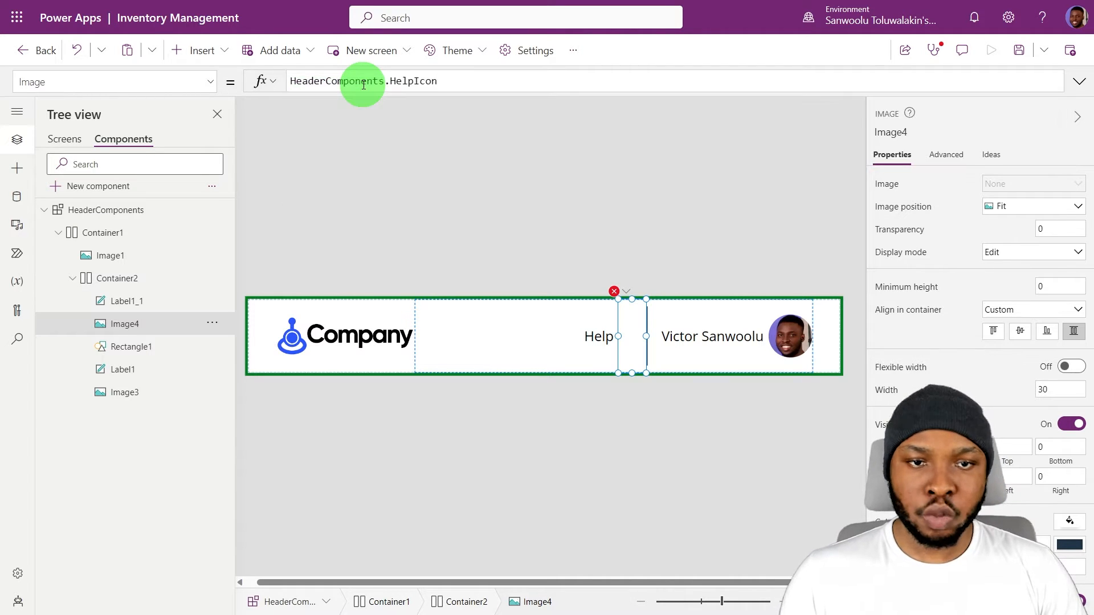
pyautogui.click(710, 473)
# Set Container2's gap to 10 and widen the user name label.
pyautogui.click(594, 325)
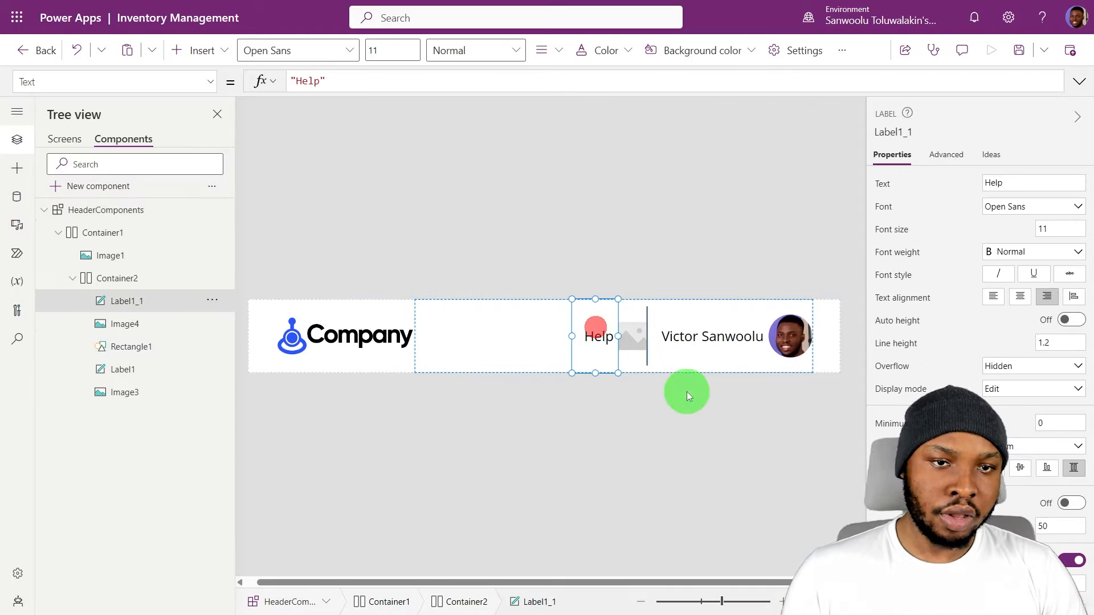
pyautogui.click(687, 392)
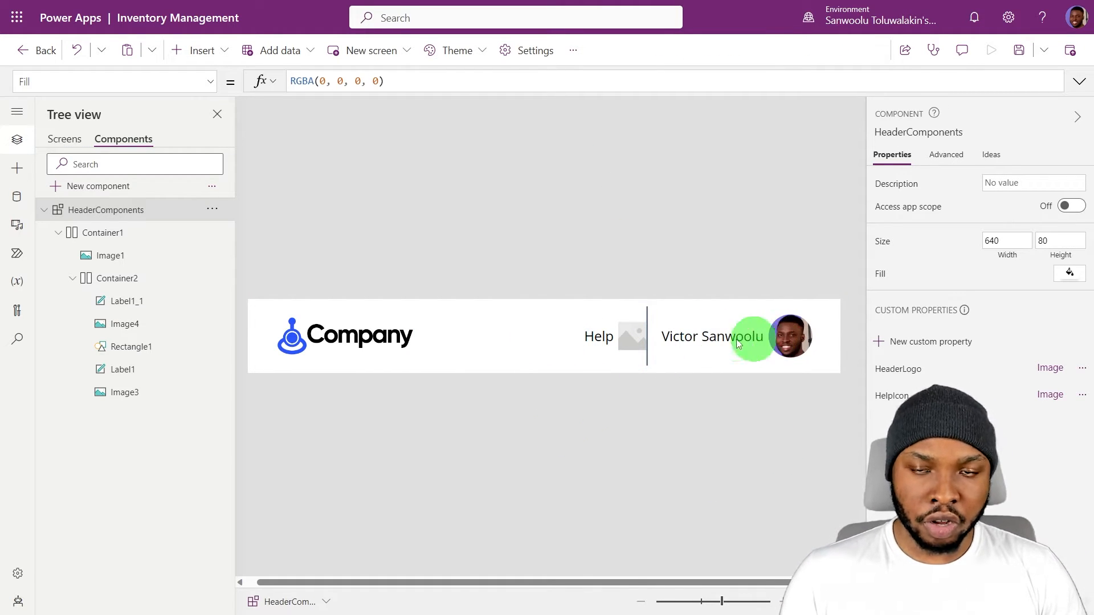
pyautogui.click(549, 326)
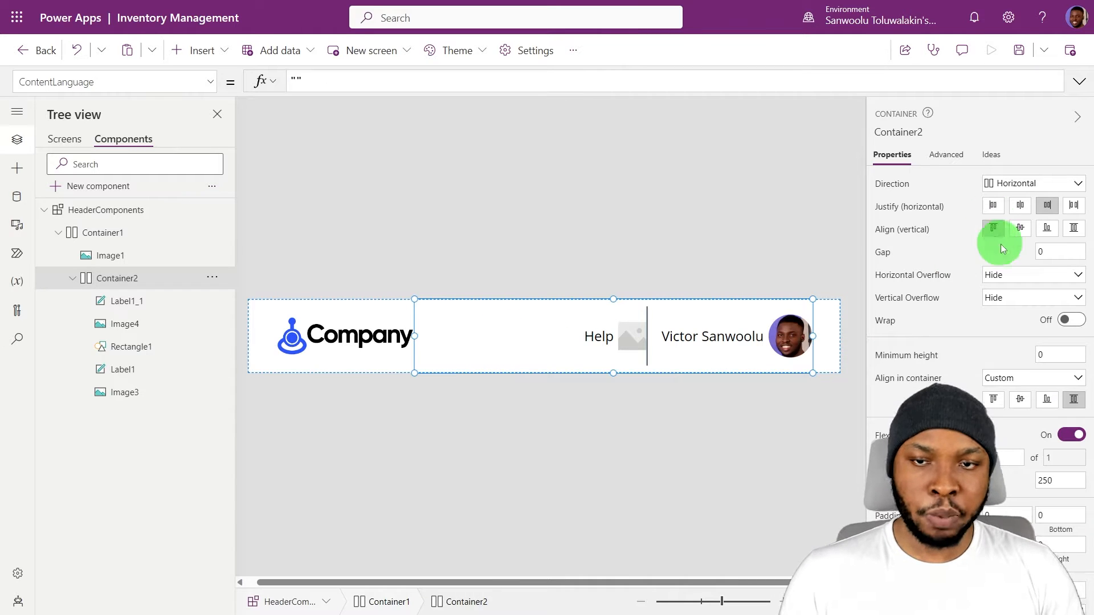
pyautogui.click(1058, 254)
pyautogui.write('10')
pyautogui.click(732, 432)
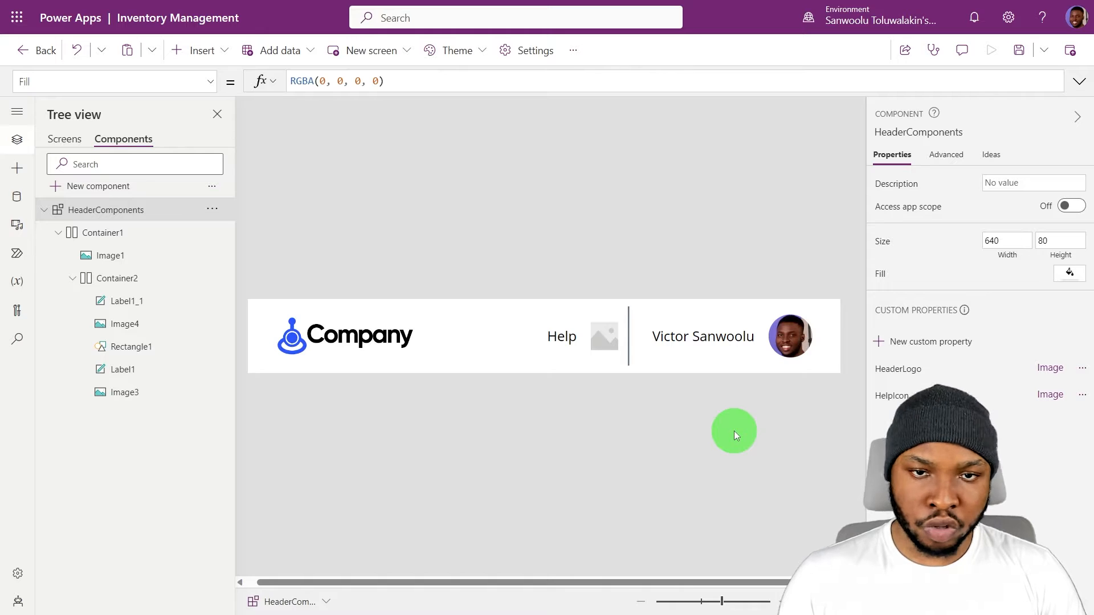
pyautogui.click(664, 339)
pyautogui.click(775, 516)
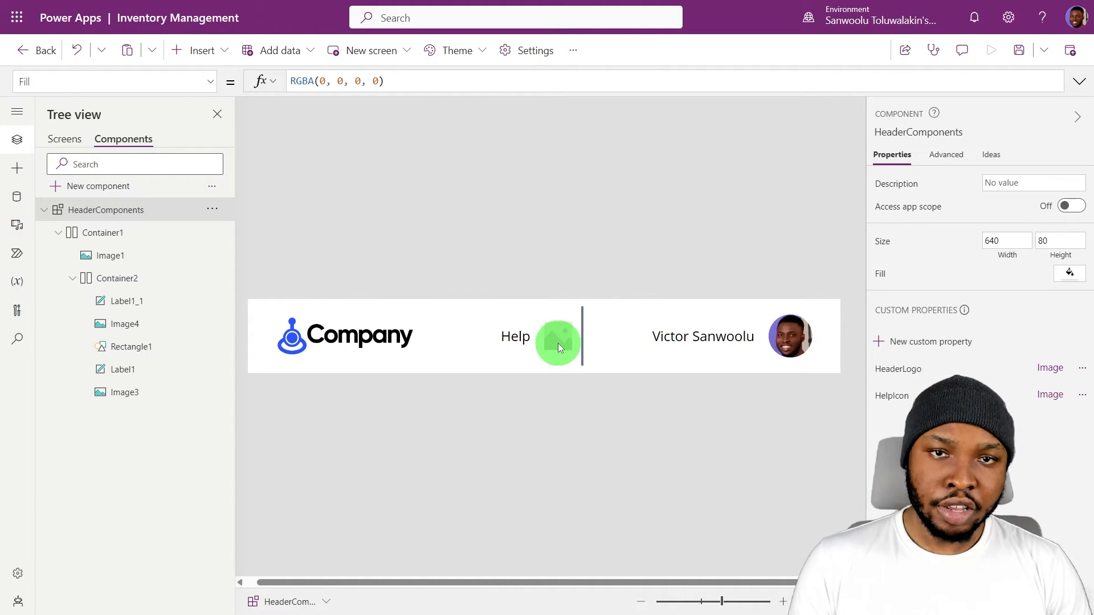
# Insert the custom HeaderComponents component into NavBarContainer on Screen1.
pyautogui.click(65, 139)
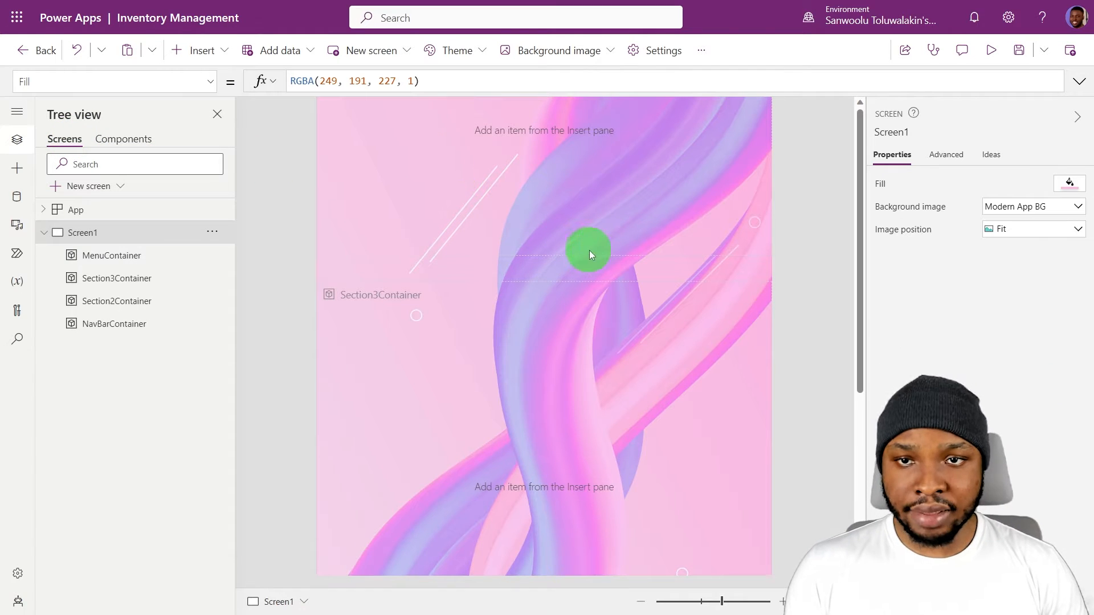
pyautogui.scroll(-5, 619, 262)
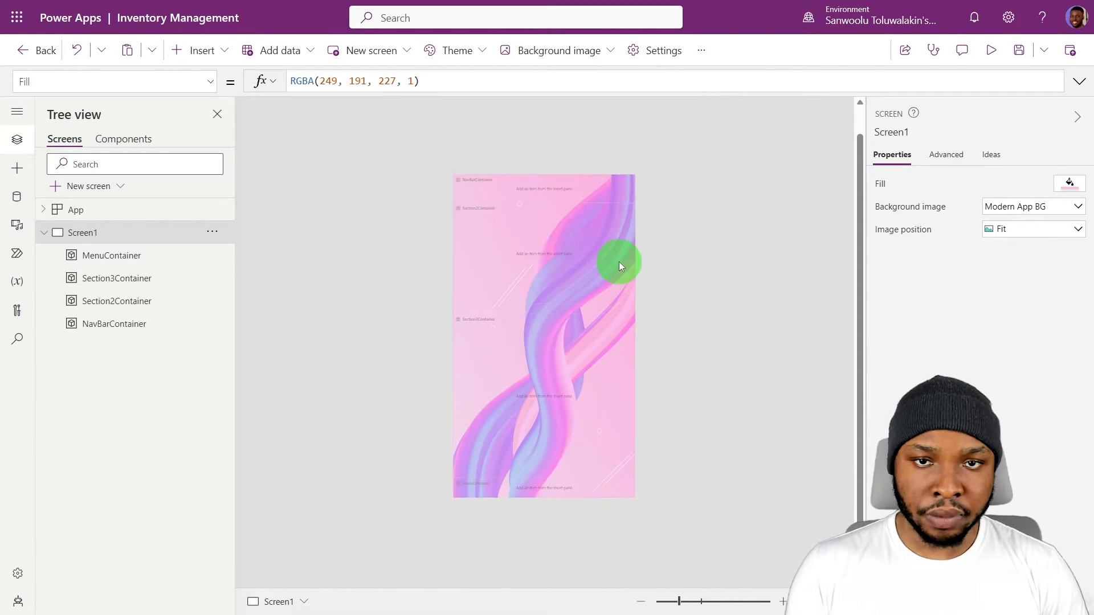
pyautogui.click(549, 151)
pyautogui.click(198, 50)
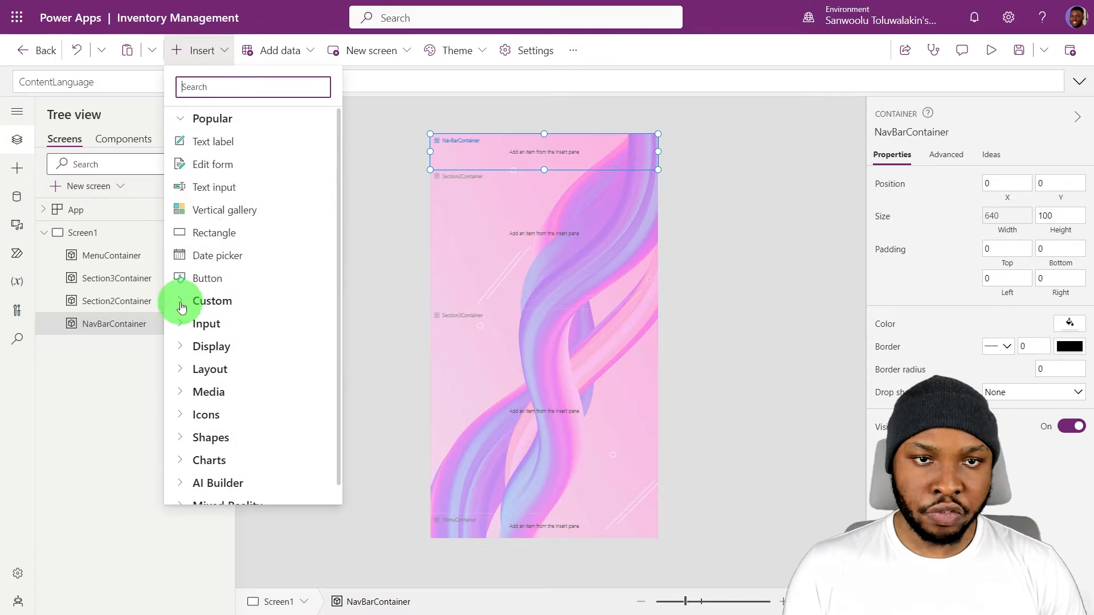
pyautogui.click(228, 325)
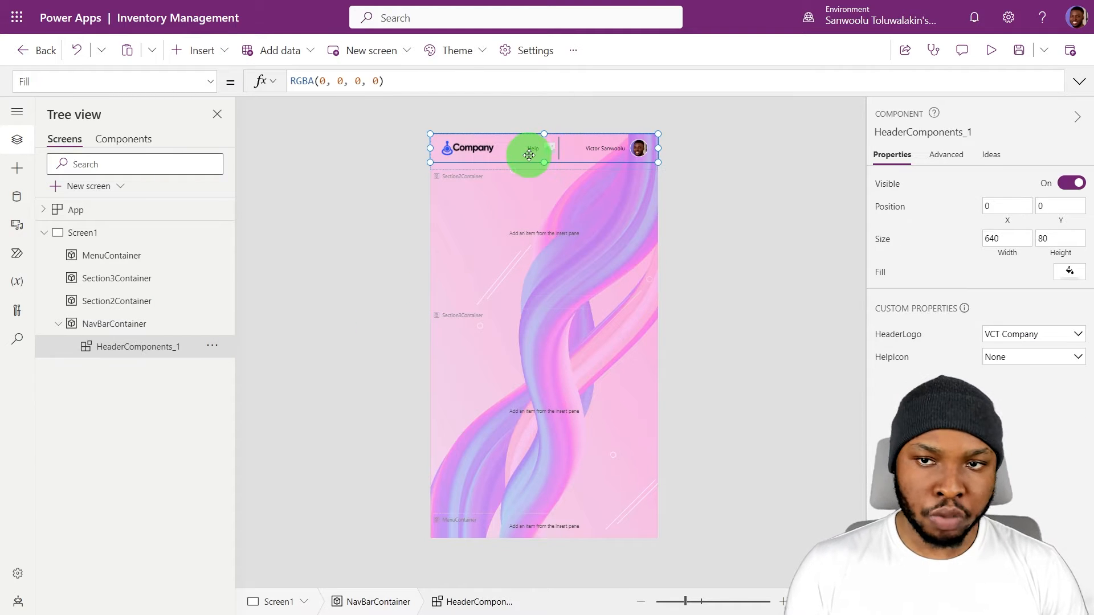
# Set HeaderComponents_1's HelpIcon property to the URL-encoded SVG formula for the help icon.
pyautogui.click(902, 363)
pyautogui.click(440, 80)
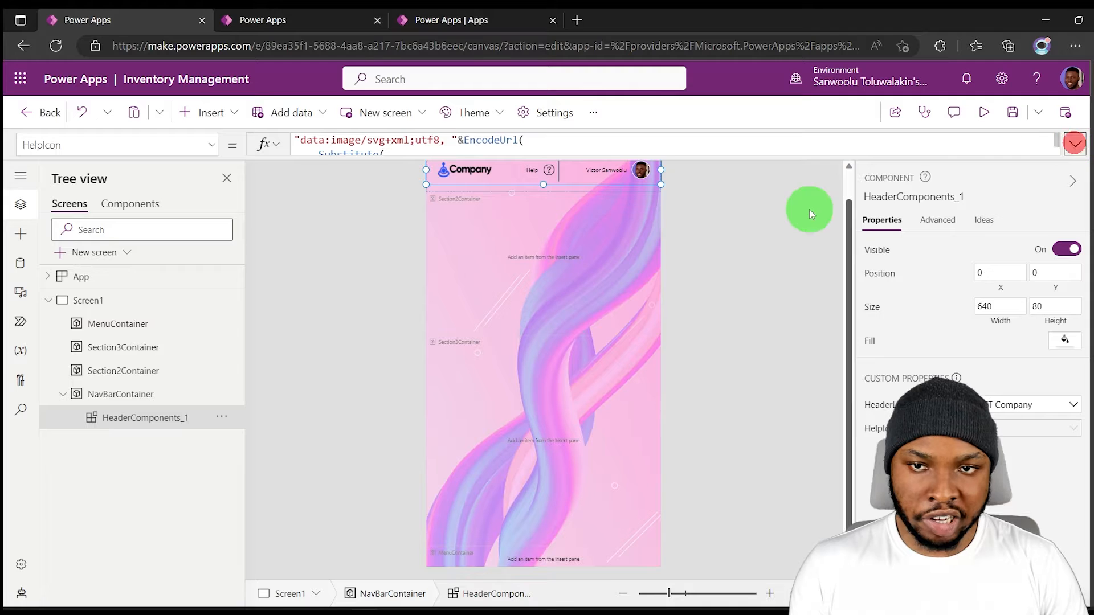
pyautogui.click(753, 241)
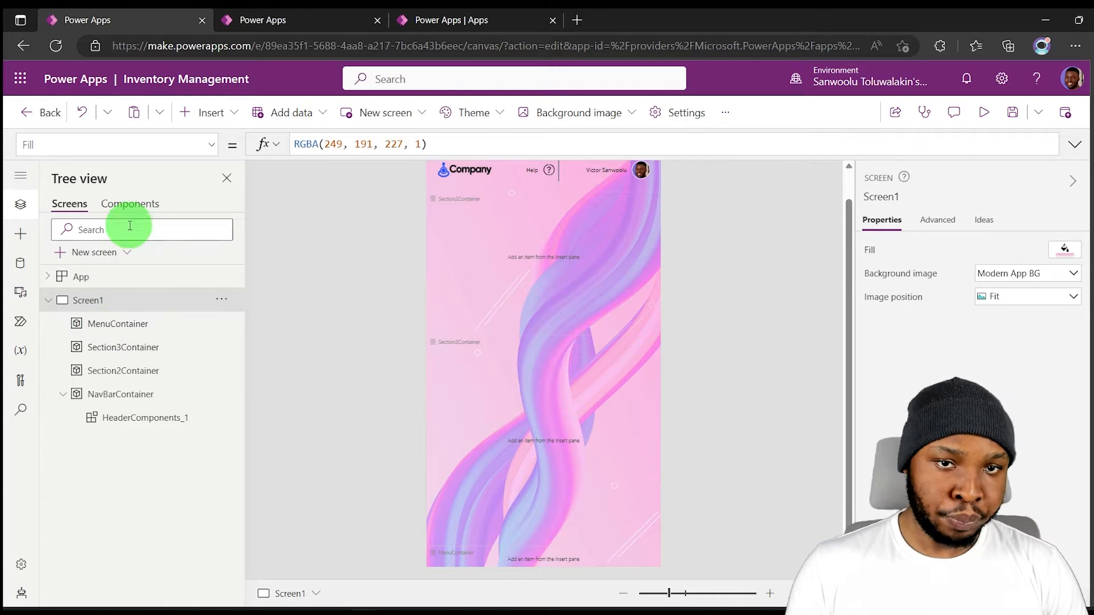
# Delete the Help label, help image, divider rectangle and user name label from the header component, and return to Screen1.
pyautogui.click(137, 203)
pyautogui.click(131, 371)
pyautogui.keyDown('shift'); pyautogui.click(137, 438); pyautogui.keyUp('shift')
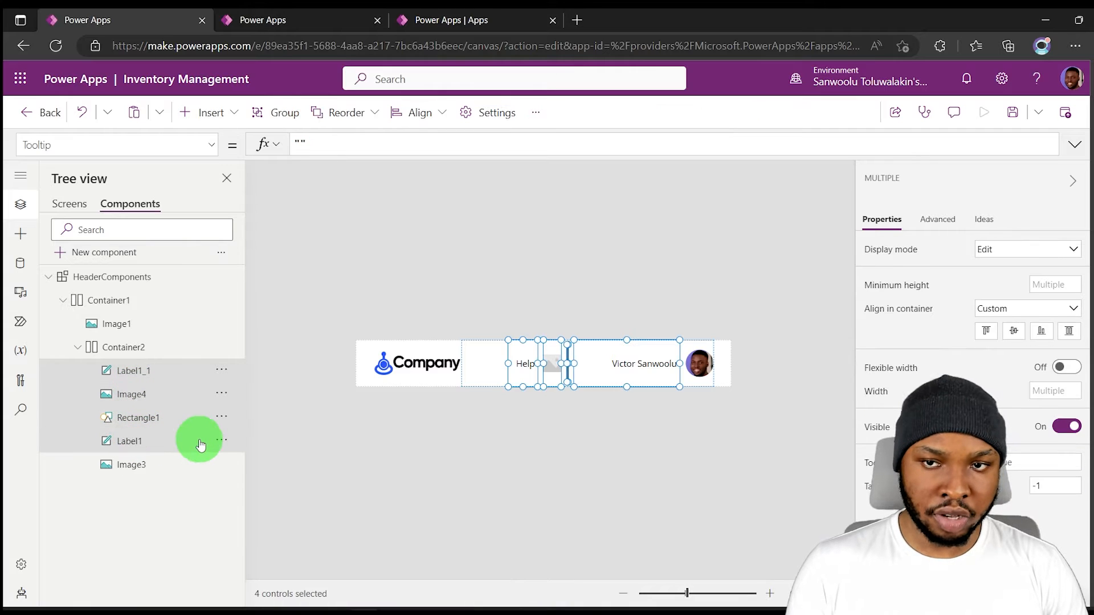
pyautogui.press('Delete')
pyautogui.click(399, 279)
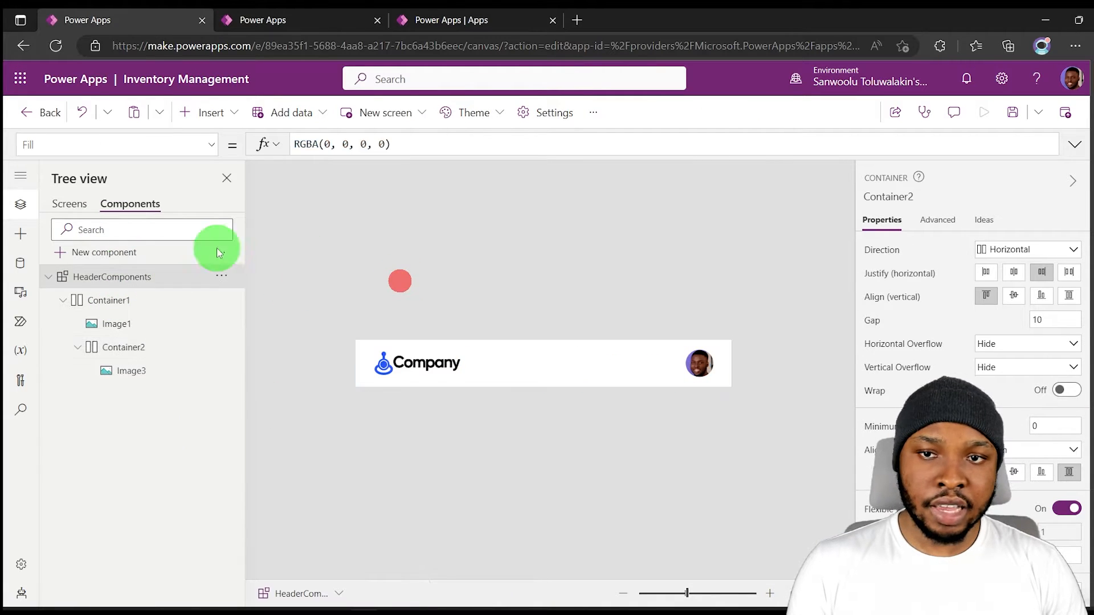
pyautogui.click(79, 215)
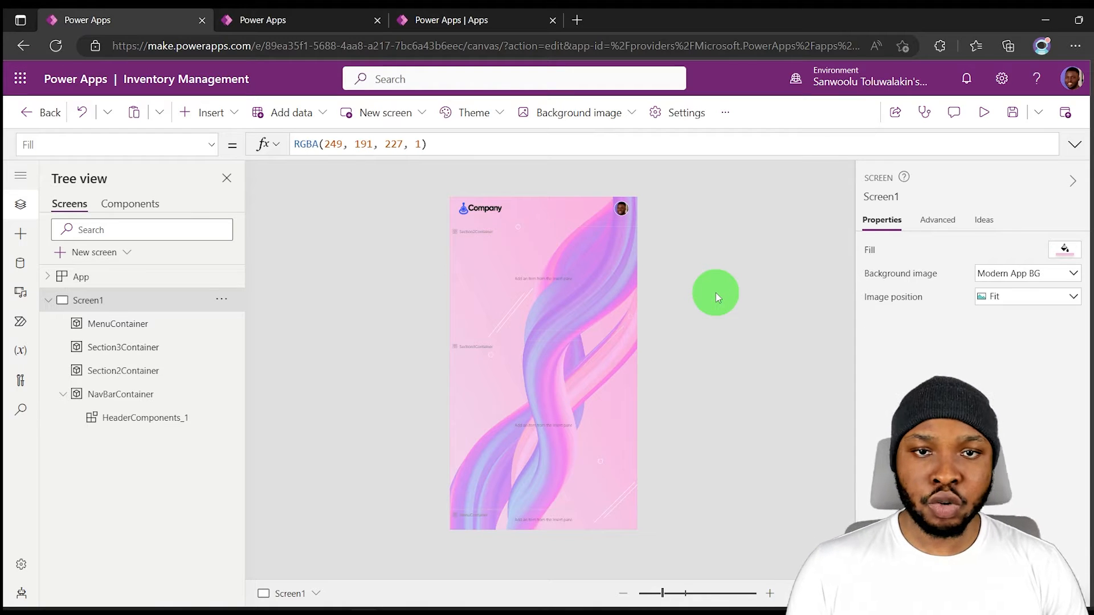
pyautogui.click(113, 417)
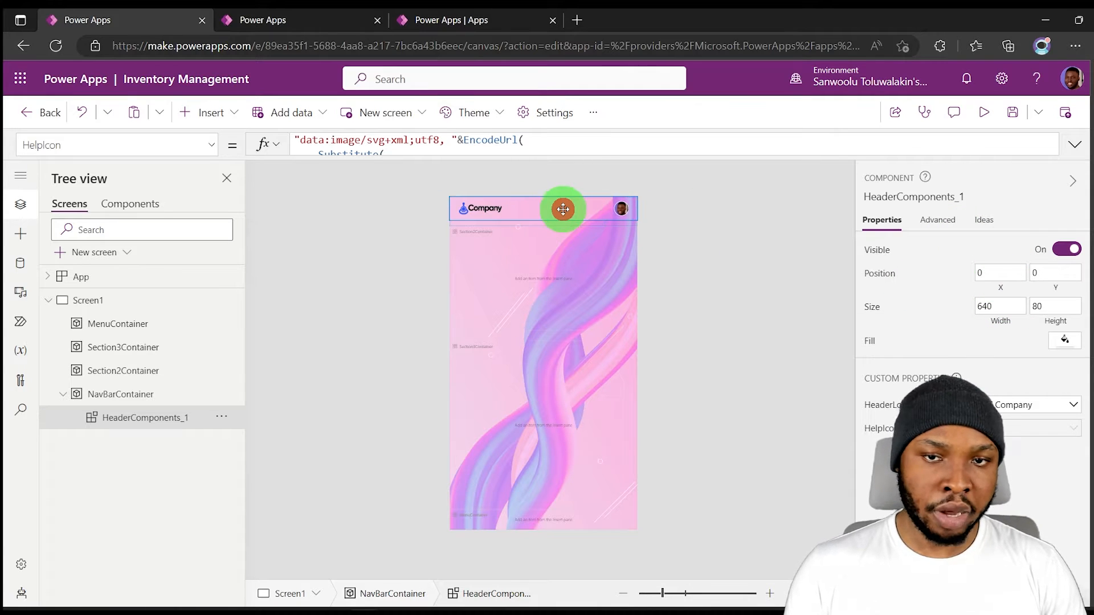
pyautogui.moveTo(562, 207); pyautogui.dragTo(563, 218)
pyautogui.click(689, 217)
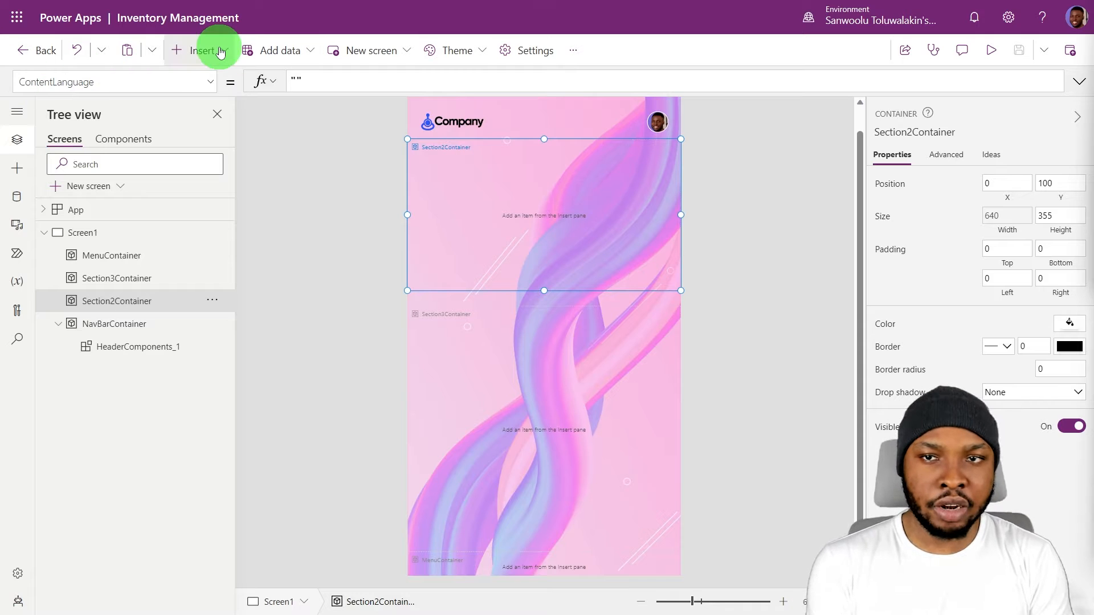
# Insert a horizontal container into Section2Container and move it to X 0, Y 0.
pyautogui.click(221, 53)
pyautogui.write('cont')
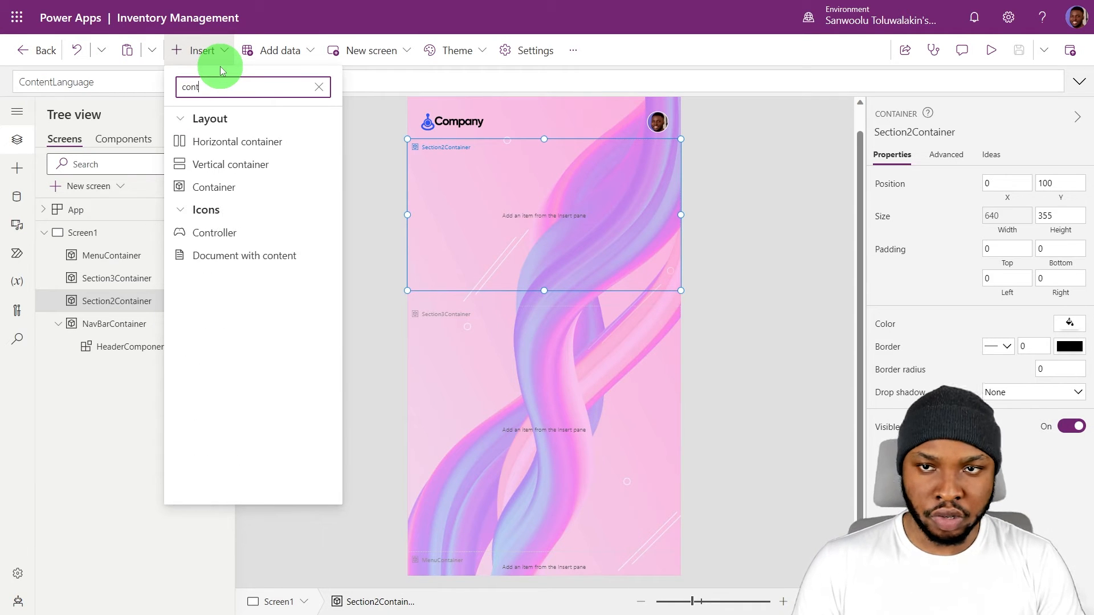
pyautogui.click(244, 141)
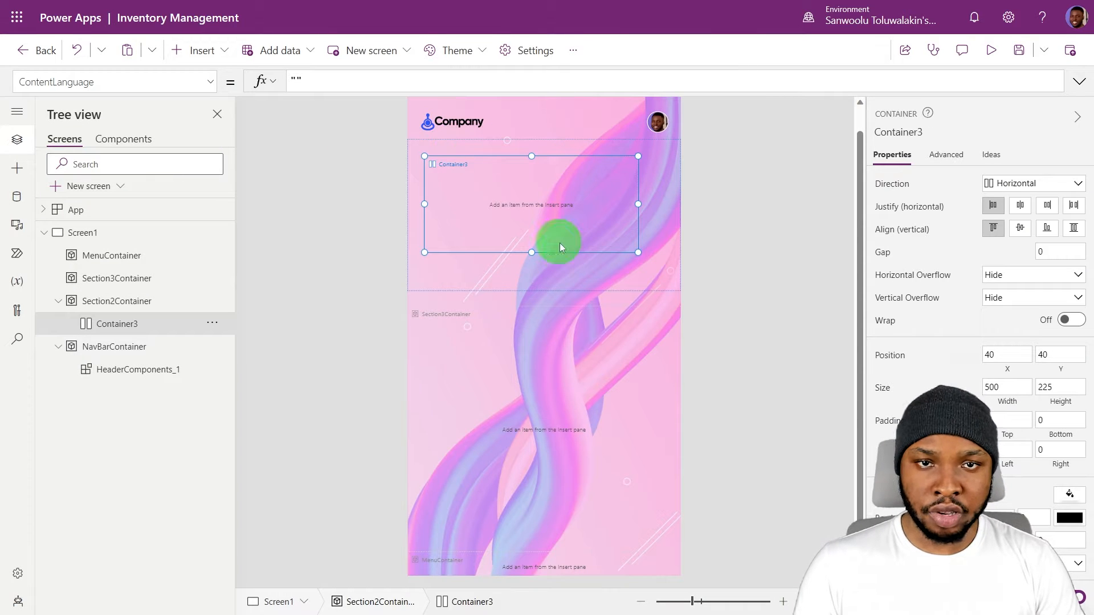
pyautogui.moveTo(559, 242); pyautogui.dragTo(529, 190)
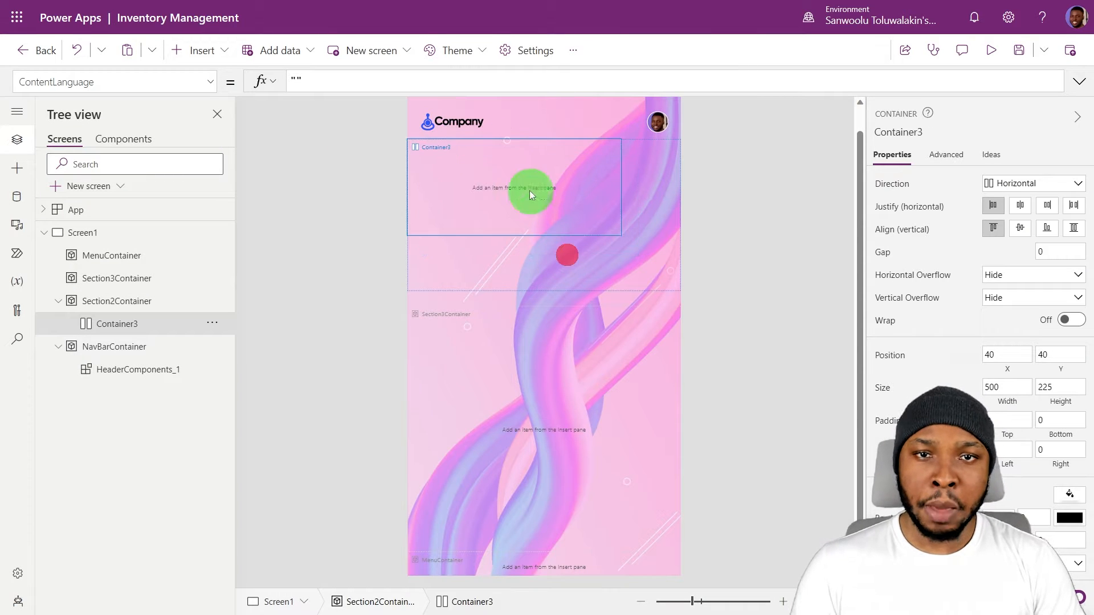
# Set Container3's width to Parent.Width, height to 90, and left and right padding to 30.
pyautogui.click(1013, 388)
pyautogui.write('Parent.Width')
pyautogui.click(1058, 387)
pyautogui.write('90')
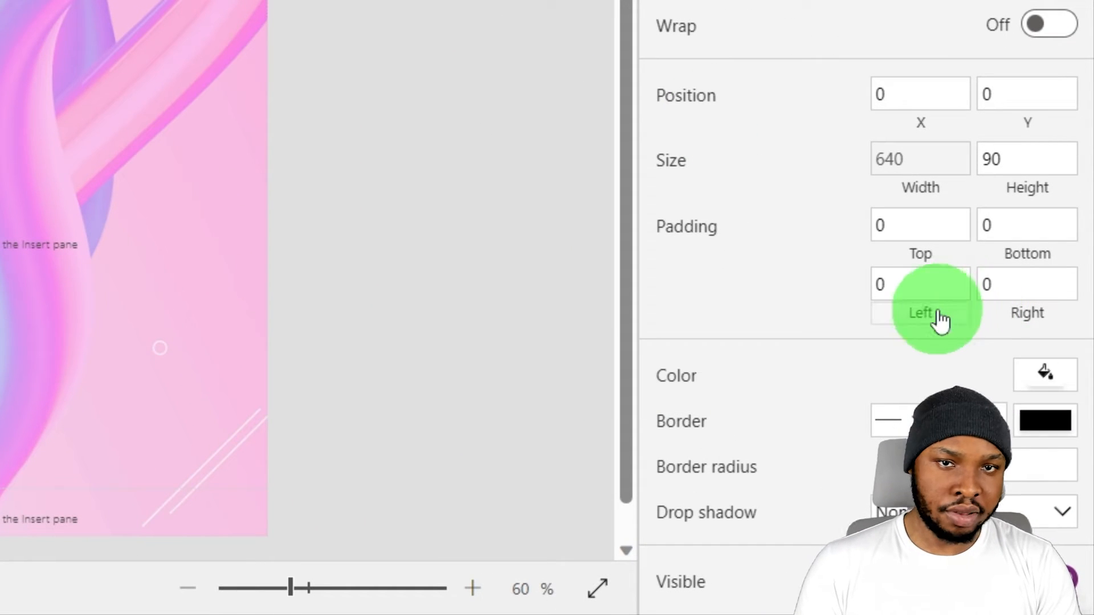
pyautogui.click(905, 286)
pyautogui.write('3')
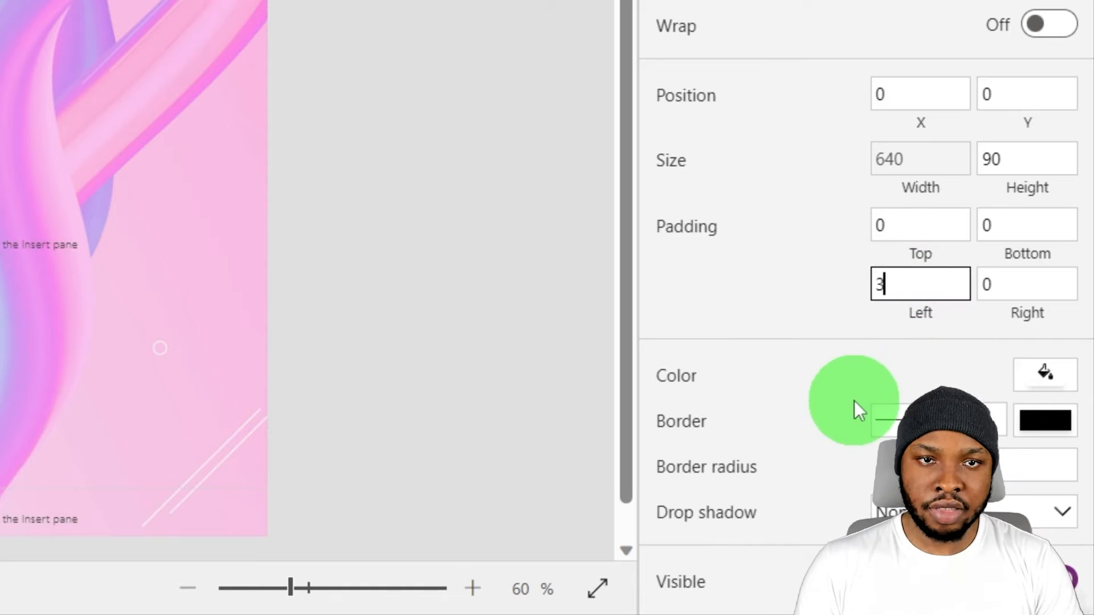
pyautogui.write('0')
pyautogui.click(994, 284)
pyautogui.write('30')
pyautogui.click(808, 302)
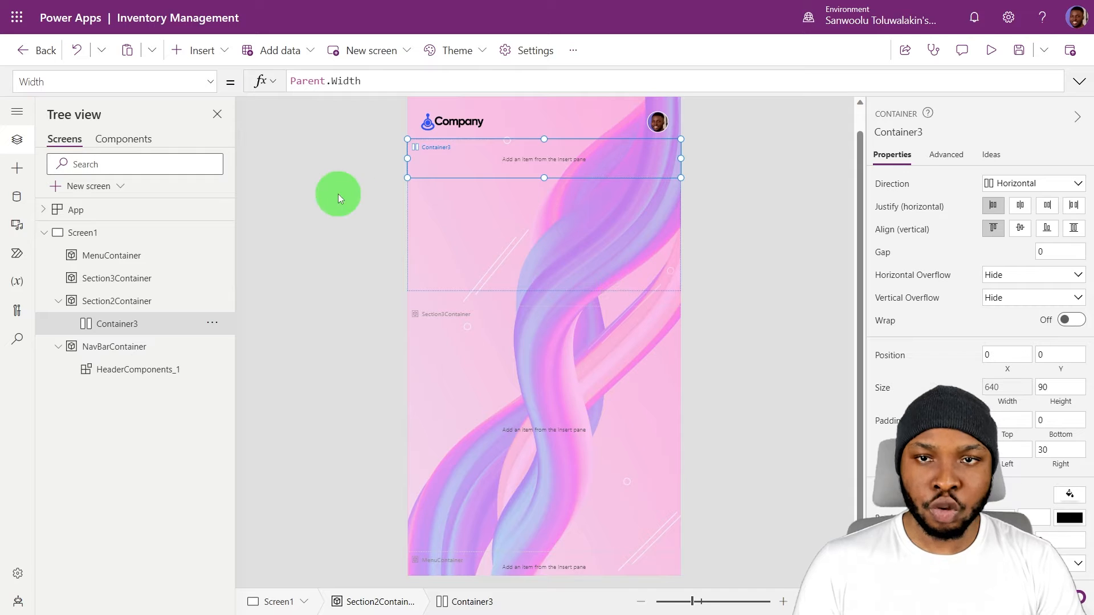
# Insert a plain Container inside Container3.
pyautogui.click(196, 50)
pyautogui.write('c')
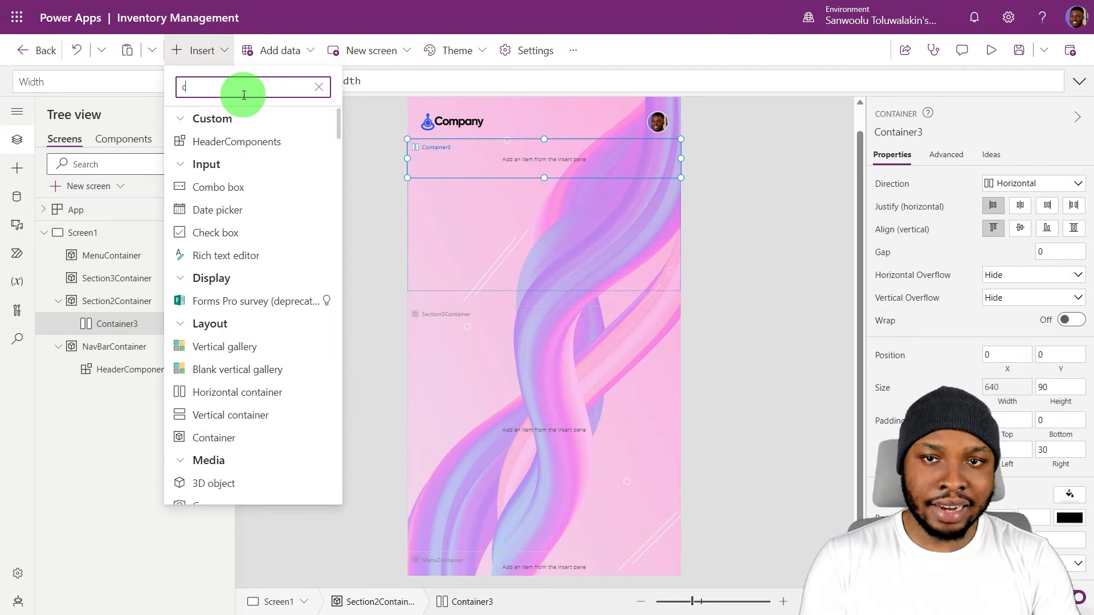
pyautogui.write('tion')
pyautogui.click(233, 184)
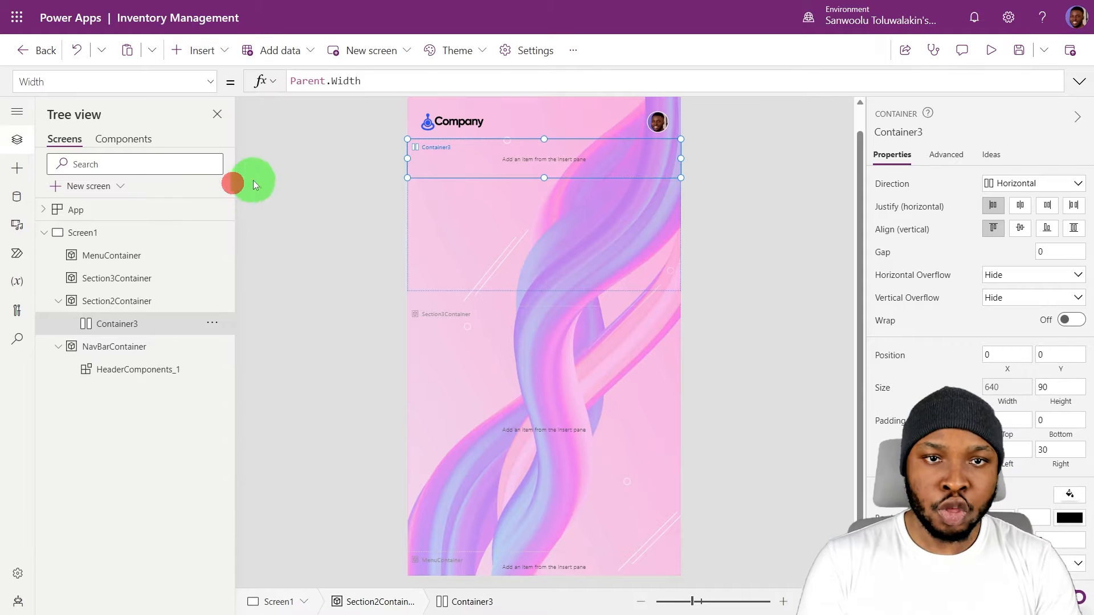
# Turn on flexible width for Container4 and set its minimum width and minimum height to 0.
pyautogui.click(1073, 265)
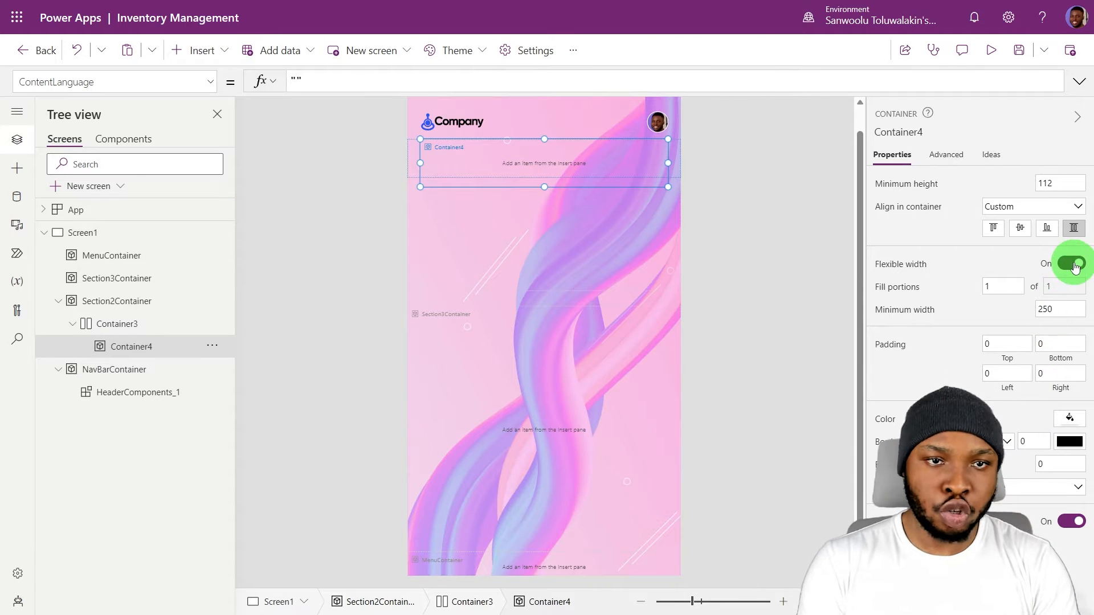
pyautogui.click(1061, 310)
pyautogui.write('0')
pyautogui.click(1060, 183)
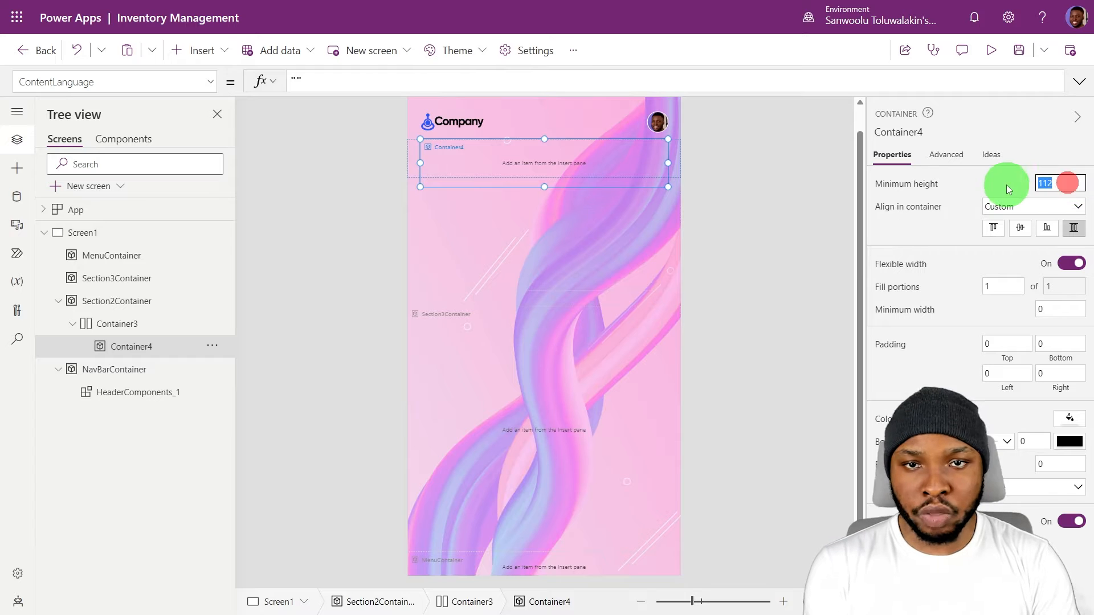
pyautogui.write('0')
pyautogui.click(924, 229)
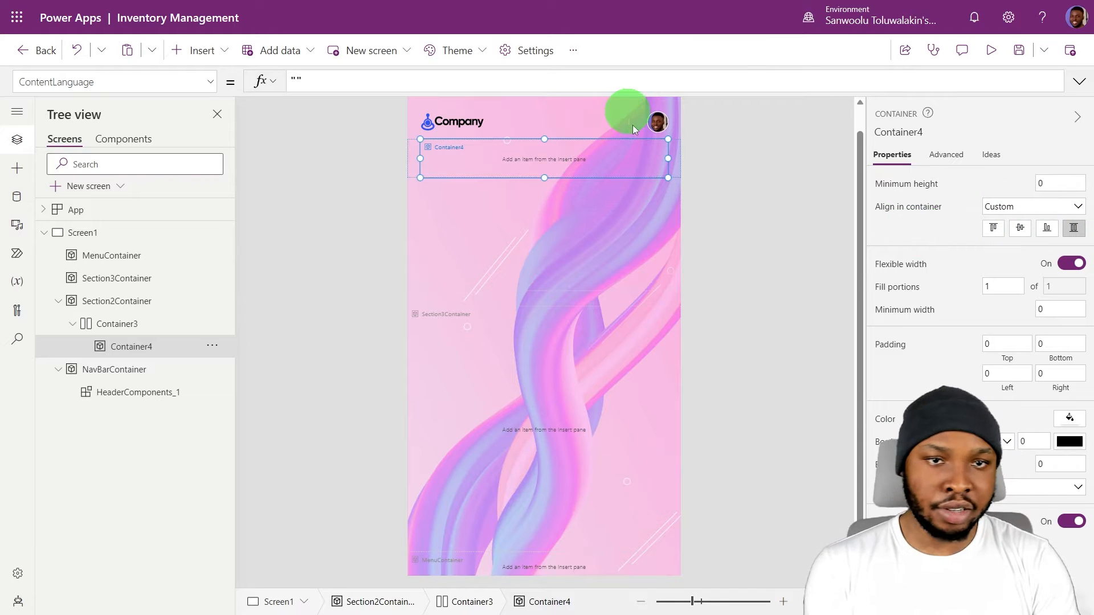
# Insert a text label into Container4 and place it flush with the container's top-left corner.
pyautogui.click(197, 50)
pyautogui.click(217, 134)
pyautogui.moveTo(476, 164)
pyautogui.mouseDown()
pyautogui.moveTo(424, 144)
pyautogui.moveTo(477, 147)
pyautogui.mouseUp()
pyautogui.moveTo(666, 153); pyautogui.dragTo(548, 155)
pyautogui.moveTo(490, 155); pyautogui.dragTo(593, 158)
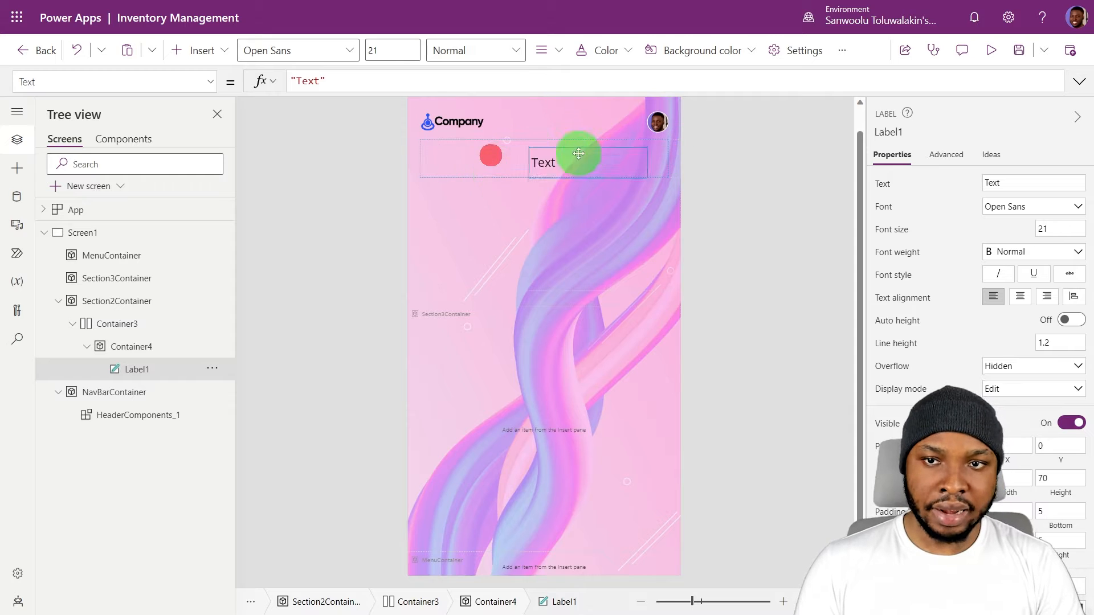
pyautogui.moveTo(685, 191); pyautogui.dragTo(468, 162)
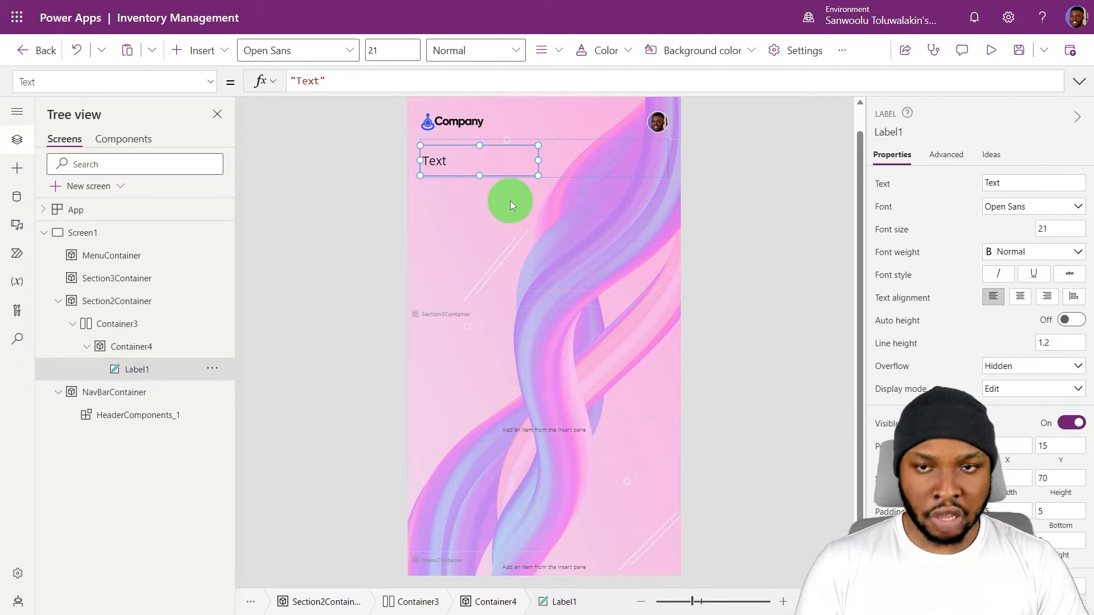
pyautogui.moveTo(497, 164); pyautogui.dragTo(488, 152)
# Set the label's width to Parent.Width and its height to Parent.Height *50%.
pyautogui.click(1010, 493)
pyautogui.write('Parent.Width')
pyautogui.click(1060, 494)
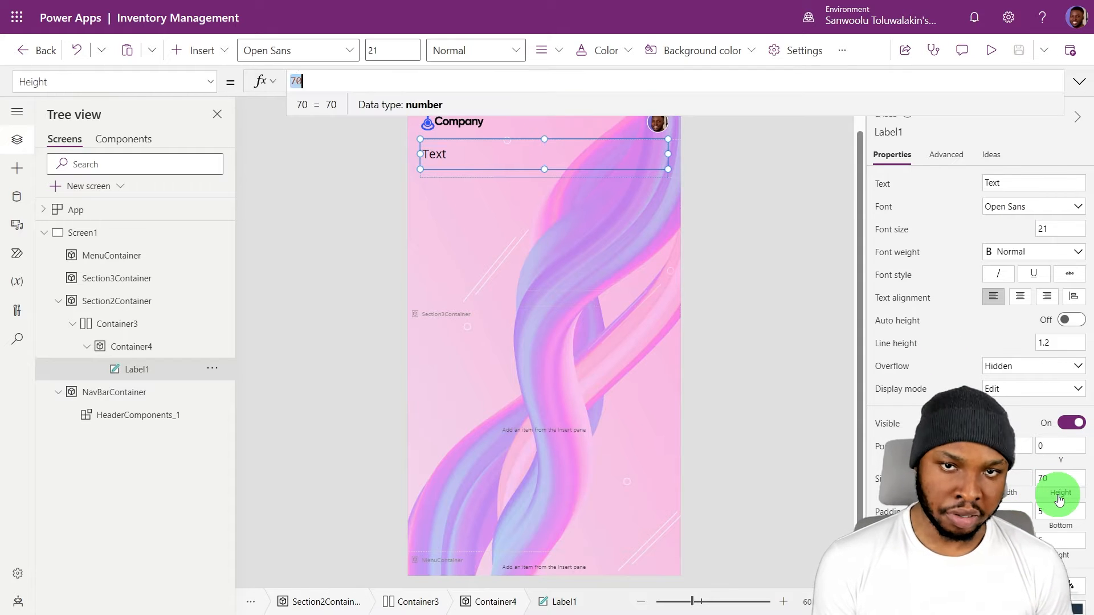
pyautogui.write('Parent.Height *50%')
# Duplicate the label and place the copy directly below the original in Container4.
pyautogui.click(504, 151)
pyautogui.hotkey('ctrl', 'c')
pyautogui.hotkey('ctrl', 'v')
pyautogui.moveTo(513, 161); pyautogui.dragTo(513, 165)
# Set the upper label's text to "Product Categories" and the lower one's to "These are the top 4 product categories".
pyautogui.click(445, 150)
pyautogui.doubleClick(1040, 182)
pyautogui.write('Product Categories')
pyautogui.click(427, 171)
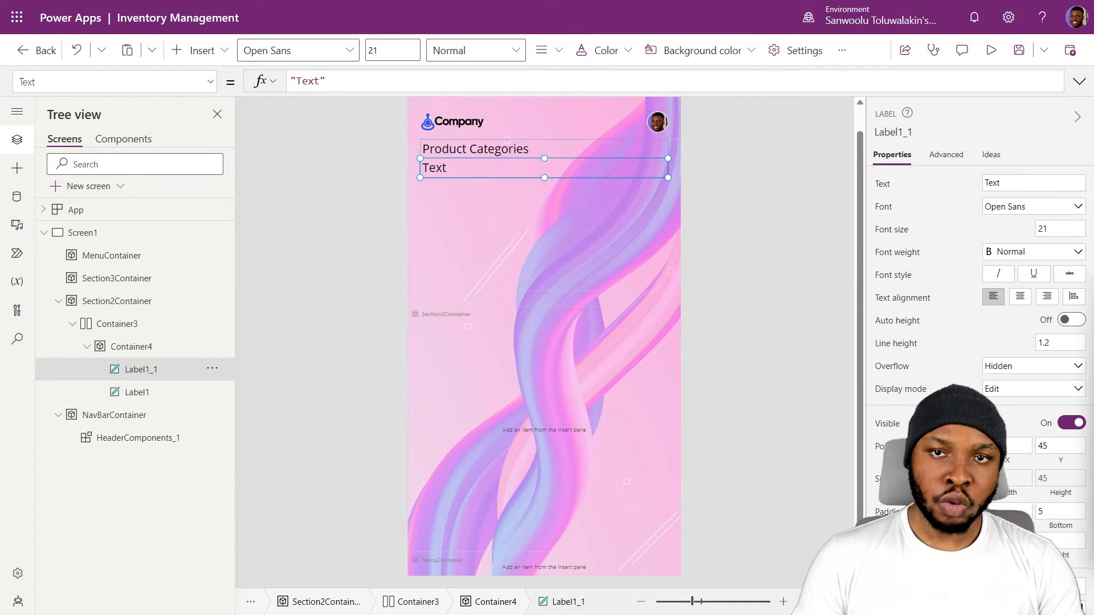
pyautogui.doubleClick(1001, 181)
pyautogui.hotkey('ctrl', 'v')
pyautogui.hotkey('ctrl', 'a')
pyautogui.click(542, 190)
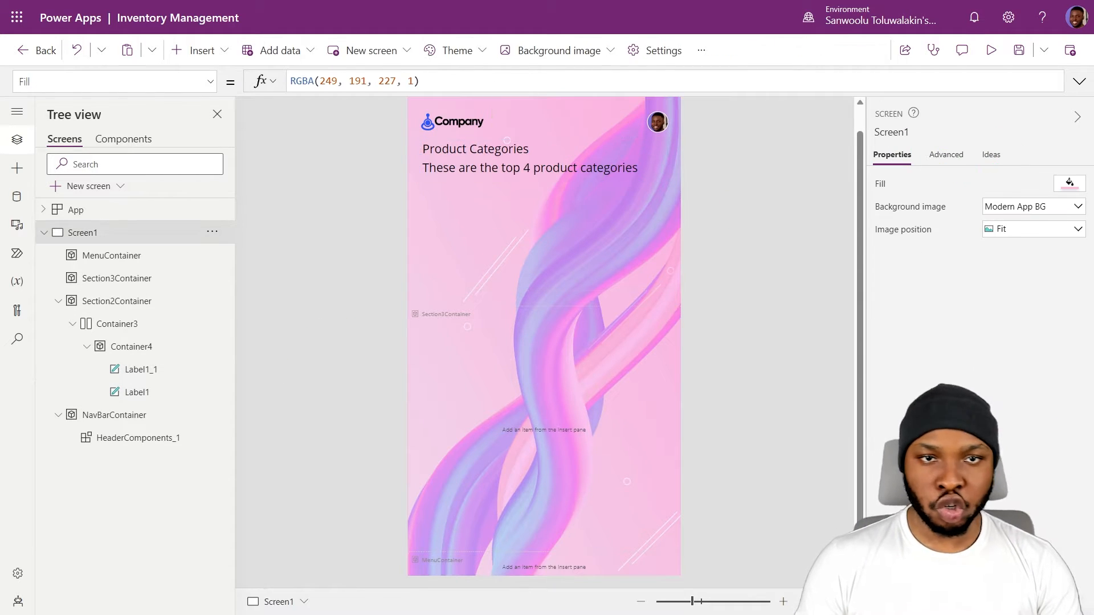
# Style the Product Categories heading in Lato Black, Semibold, and set the subtitle label's font size to 16.
pyautogui.click(515, 148)
pyautogui.click(1031, 206)
pyautogui.click(1013, 322)
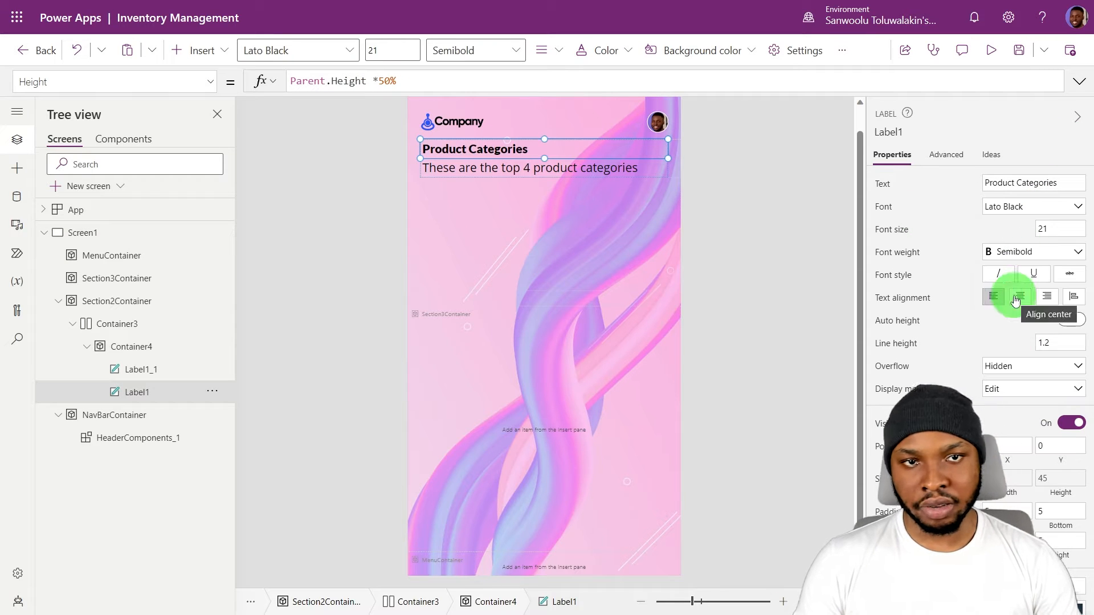
pyautogui.click(577, 174)
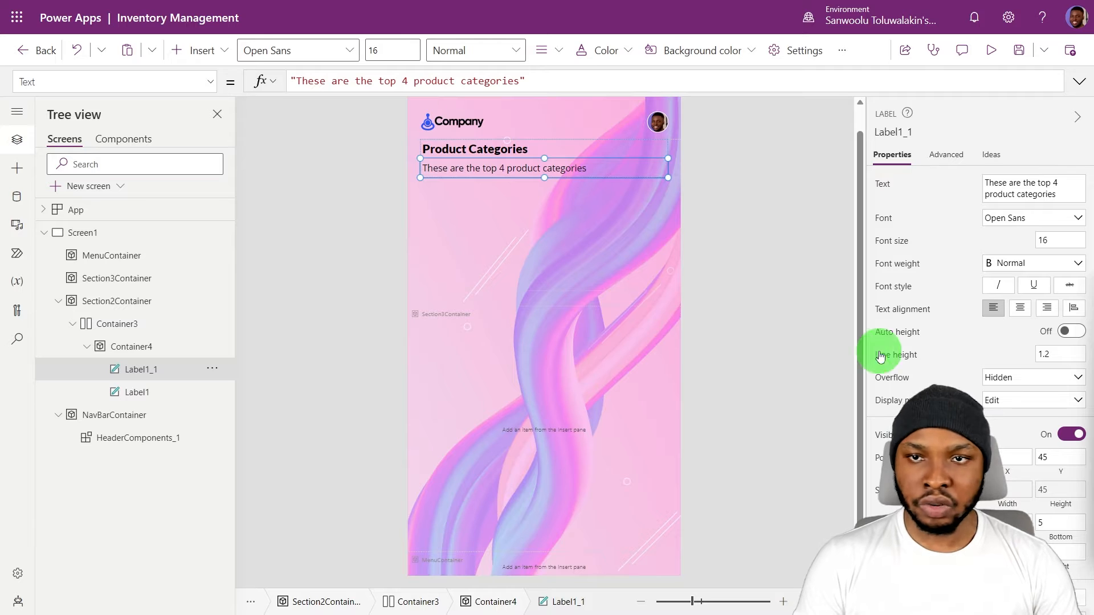
# Rename Container3 to Container_CategoryHeader and insert a plain Container inside Container4.
pyautogui.click(515, 147)
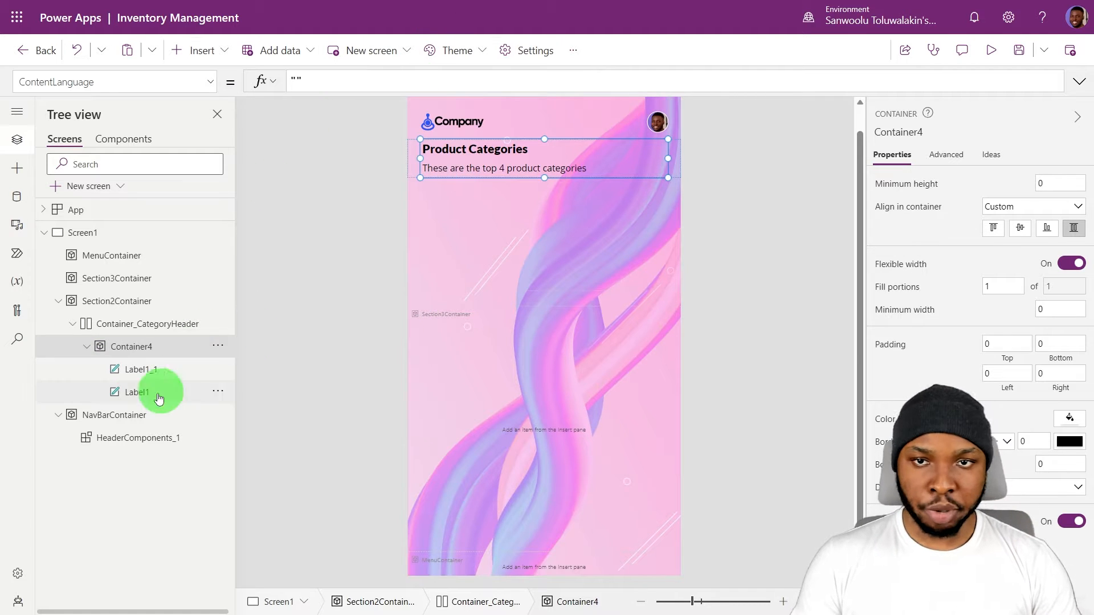
pyautogui.click(138, 392)
pyautogui.click(205, 57)
pyautogui.write('cont')
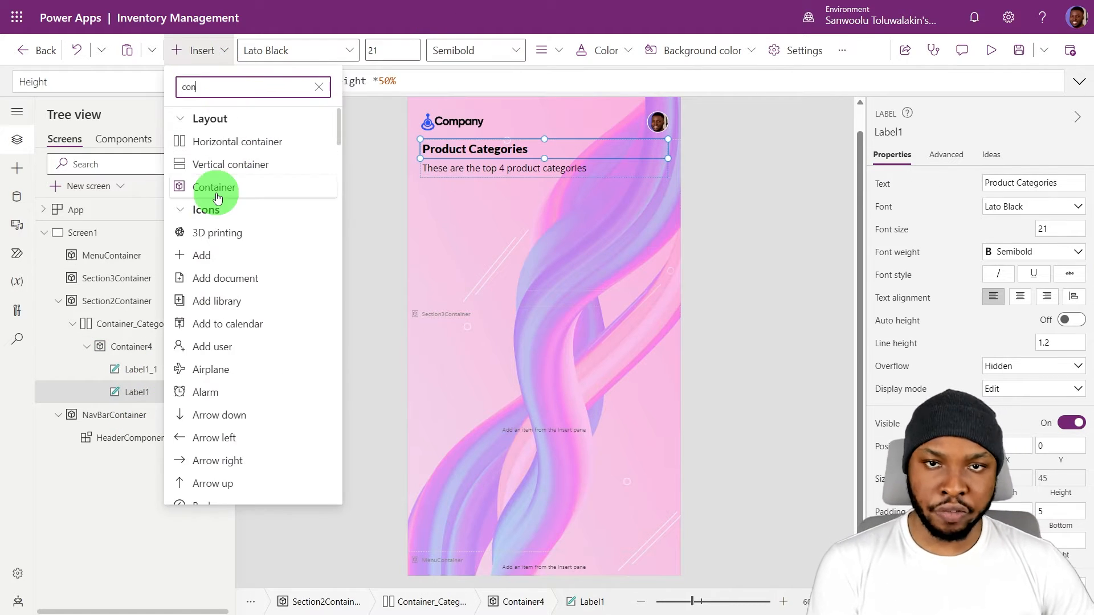
pyautogui.click(216, 188)
# Set Container5's height to Parent.Height * 65% and its Y to (Parent.Height - Self.Height)/2.
pyautogui.click(1057, 222)
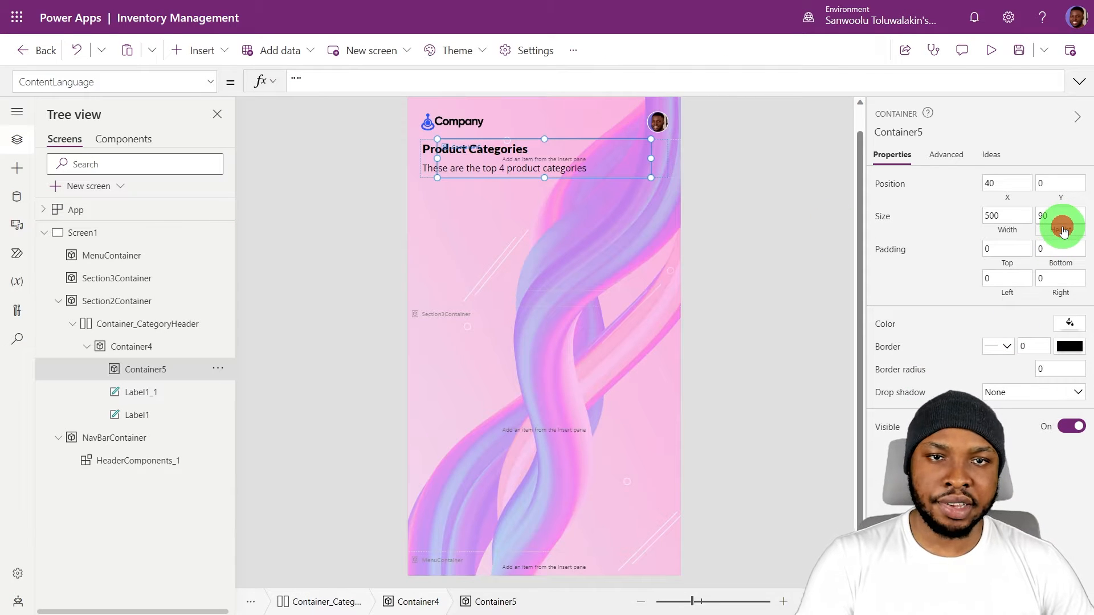
pyautogui.click(1061, 227)
pyautogui.hotkey('ctrl', 'v')
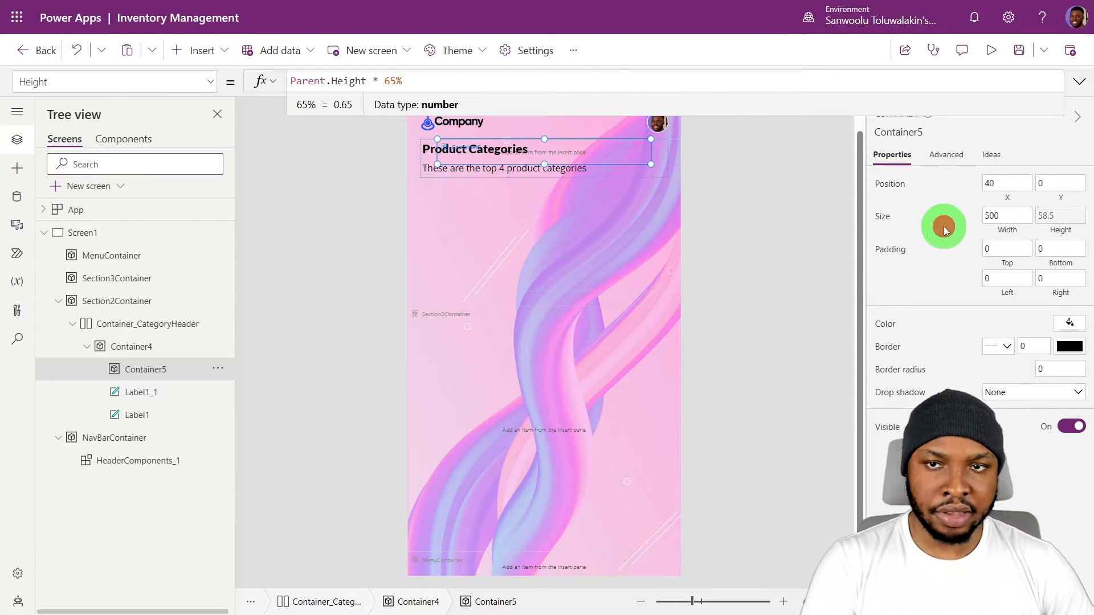
pyautogui.click(1058, 213)
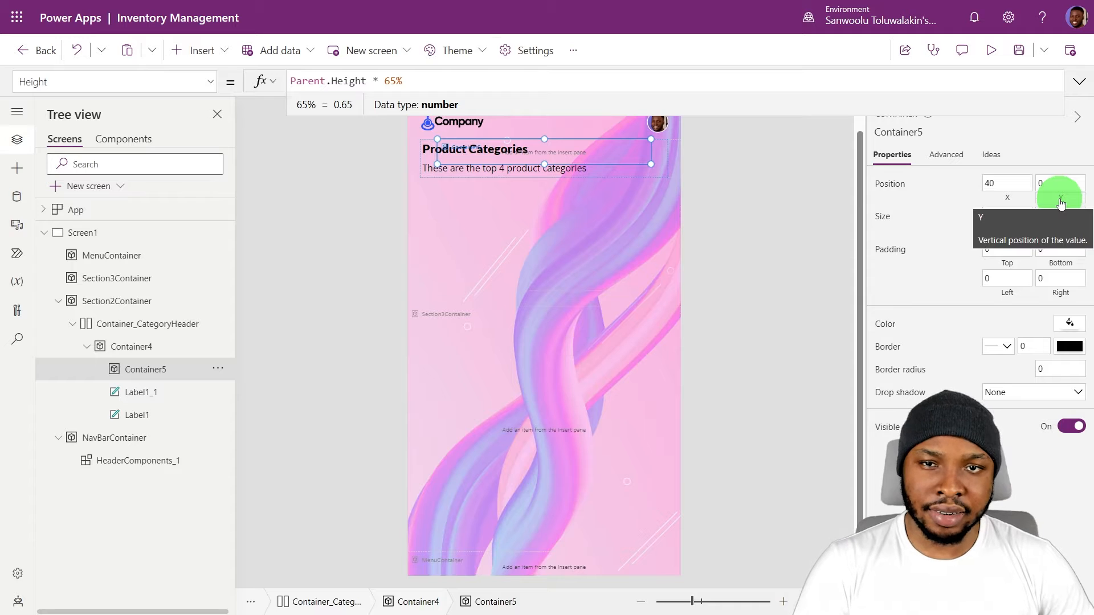
pyautogui.click(1060, 199)
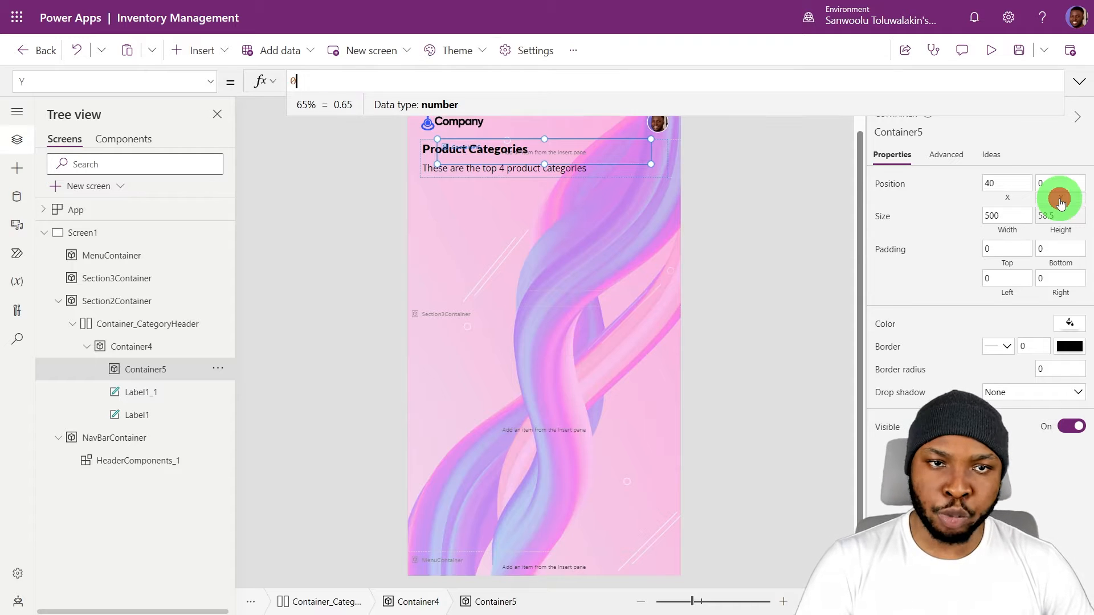
pyautogui.hotkey('ctrl', 'v')
# Fill Container5 with a very light gray theme color.
pyautogui.click(1070, 323)
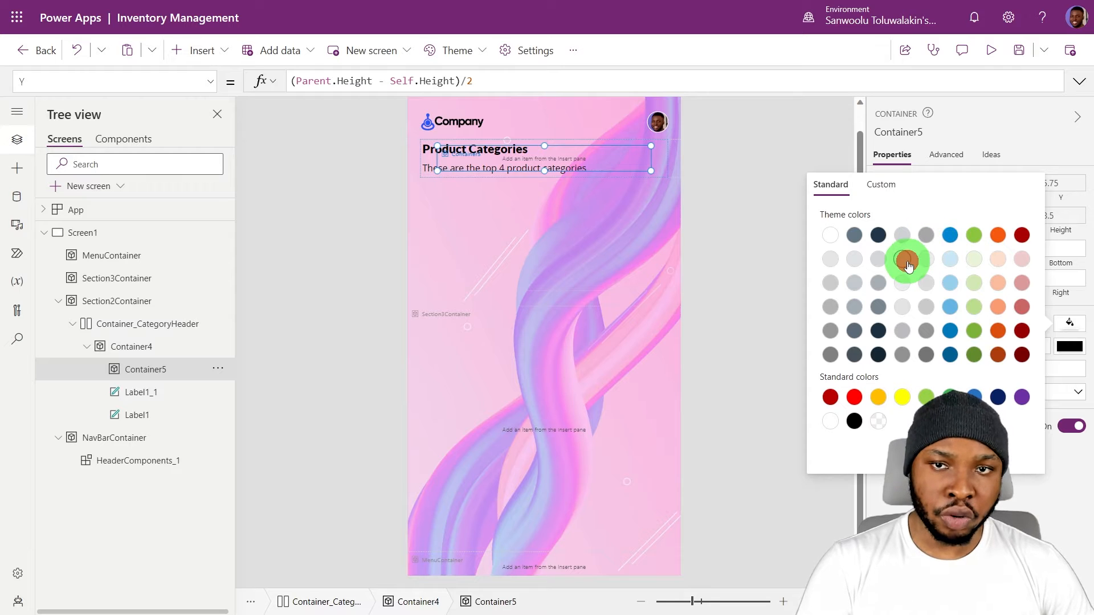
pyautogui.click(905, 260)
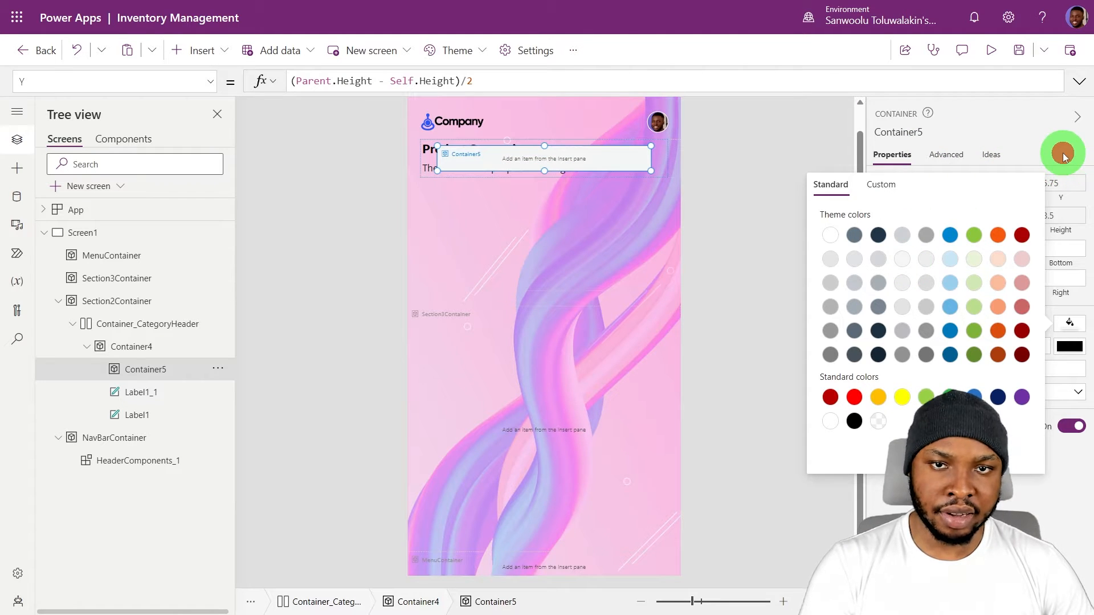
pyautogui.click(1064, 157)
# Set Container5's width to 132 and its X position to 444.
pyautogui.doubleClick(1006, 216)
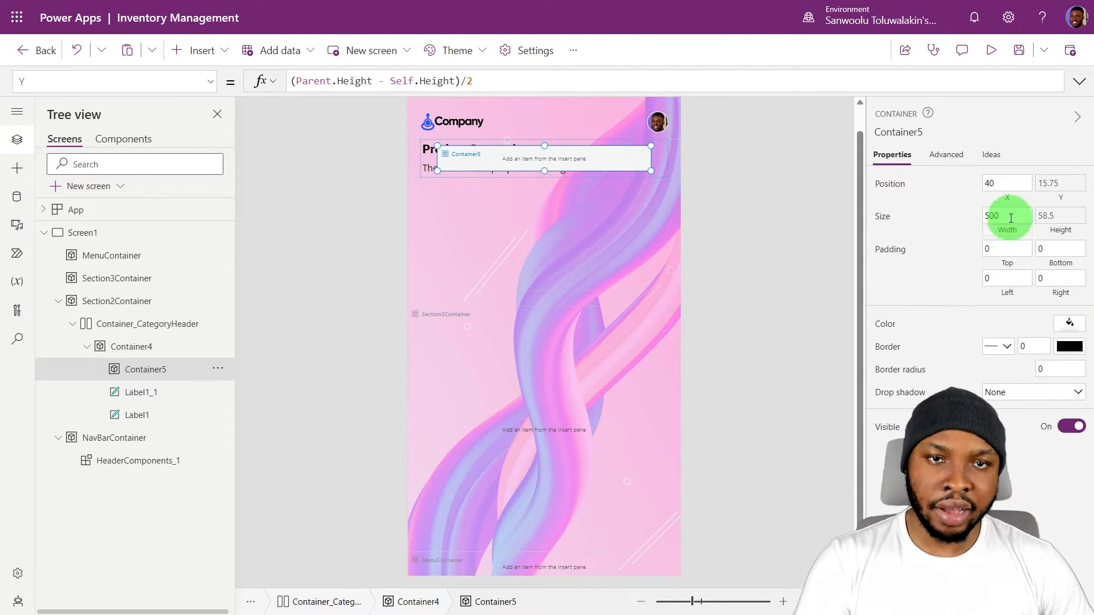
pyautogui.write('1')
pyautogui.click(1005, 214)
pyautogui.click(969, 219)
pyautogui.click(1010, 200)
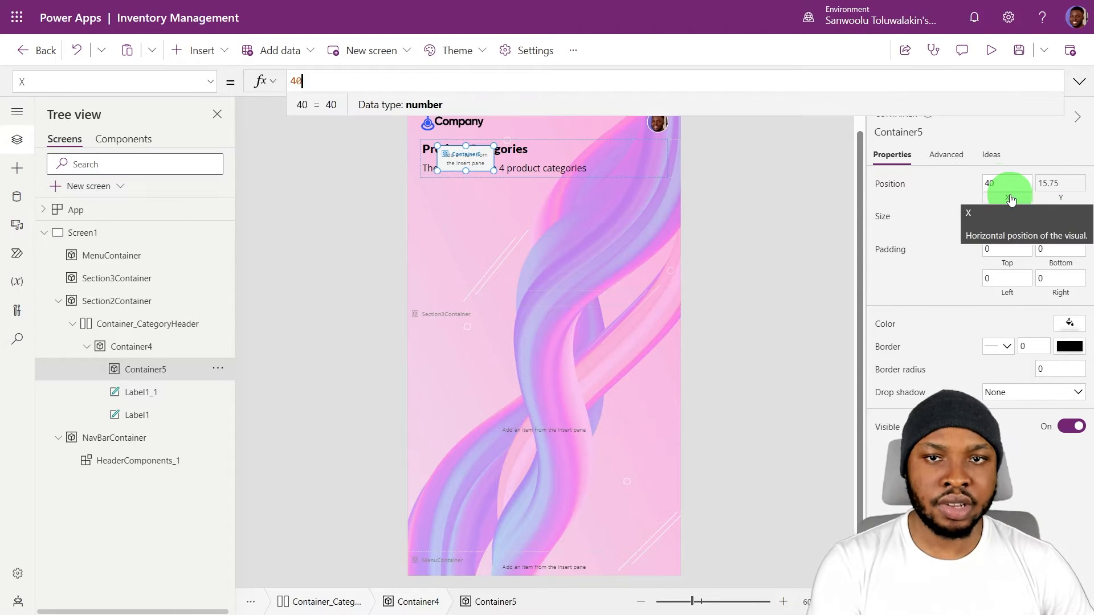
pyautogui.doubleClick(1006, 194)
pyautogui.write('444')
pyautogui.click(940, 210)
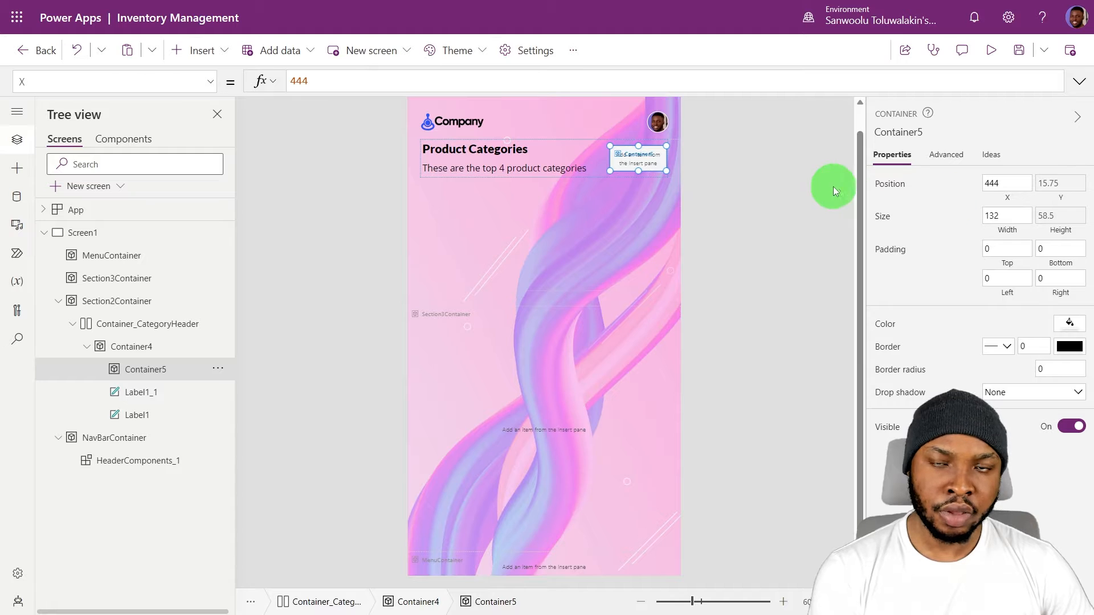
# Make Container5's fill transparent and give it a white border with a thickness of 2.
pyautogui.click(1069, 324)
pyautogui.click(881, 422)
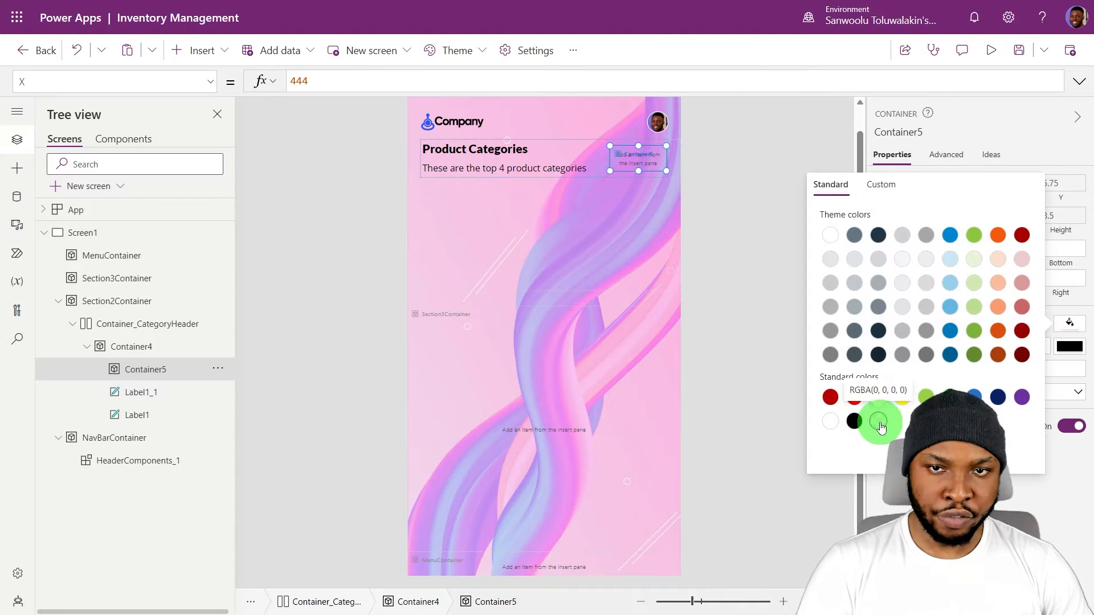
pyautogui.click(1032, 345)
pyautogui.doubleClick(1038, 345)
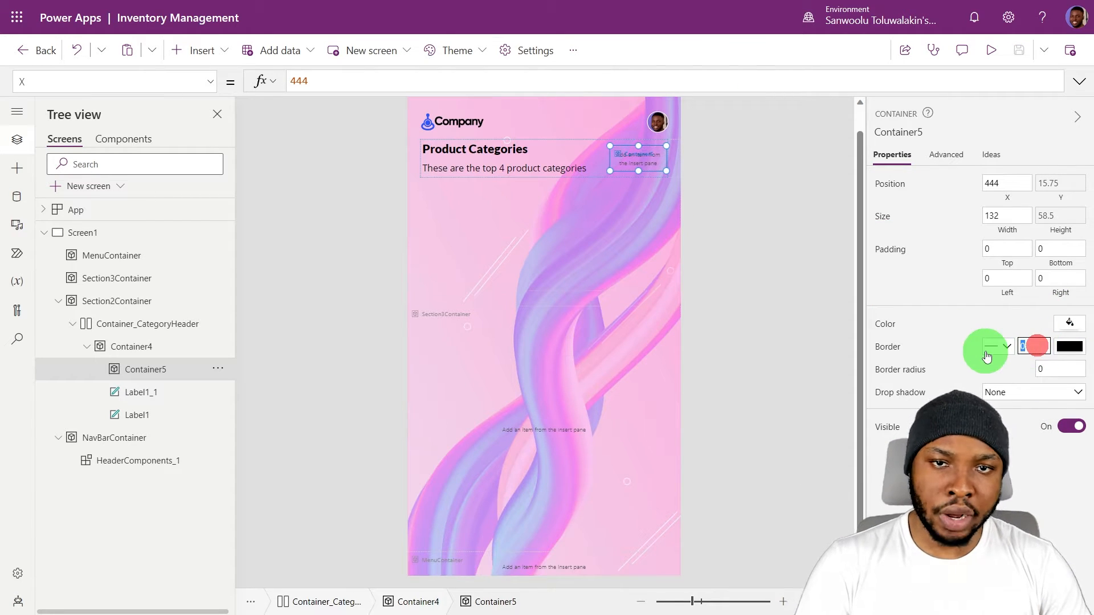
pyautogui.write('2')
pyautogui.click(1066, 348)
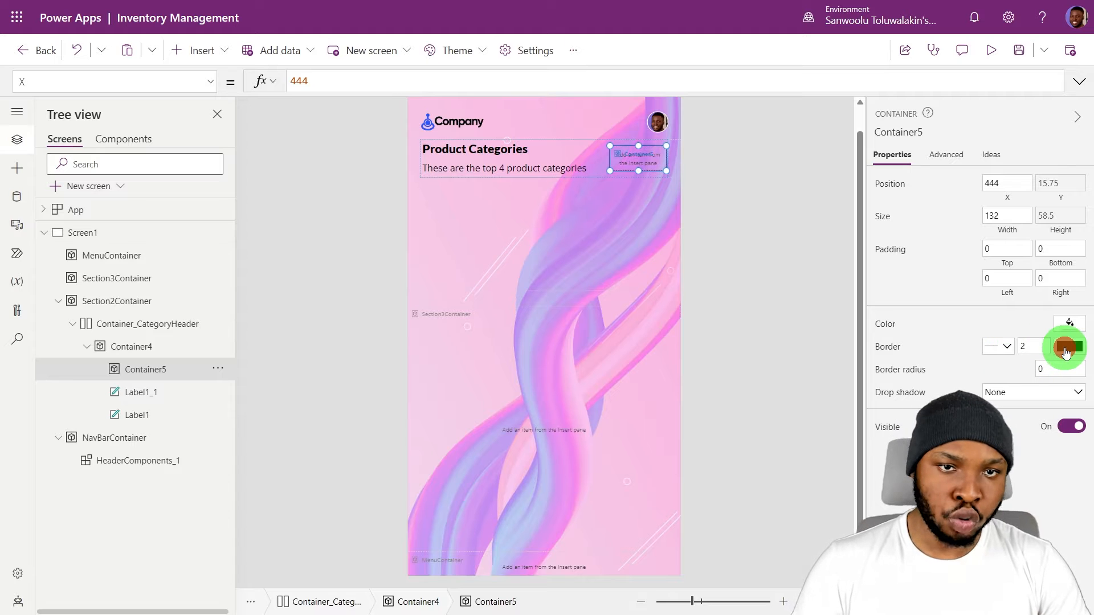
pyautogui.click(826, 444)
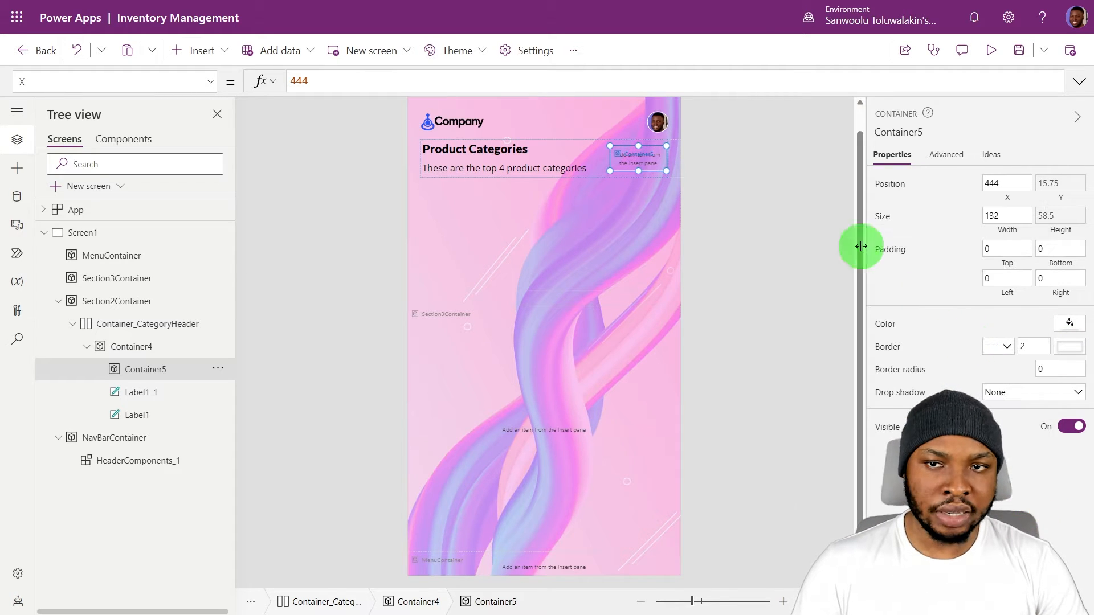
# Set Container5's border radius to 15 and its drop shadow to Regular.
pyautogui.click(1057, 368)
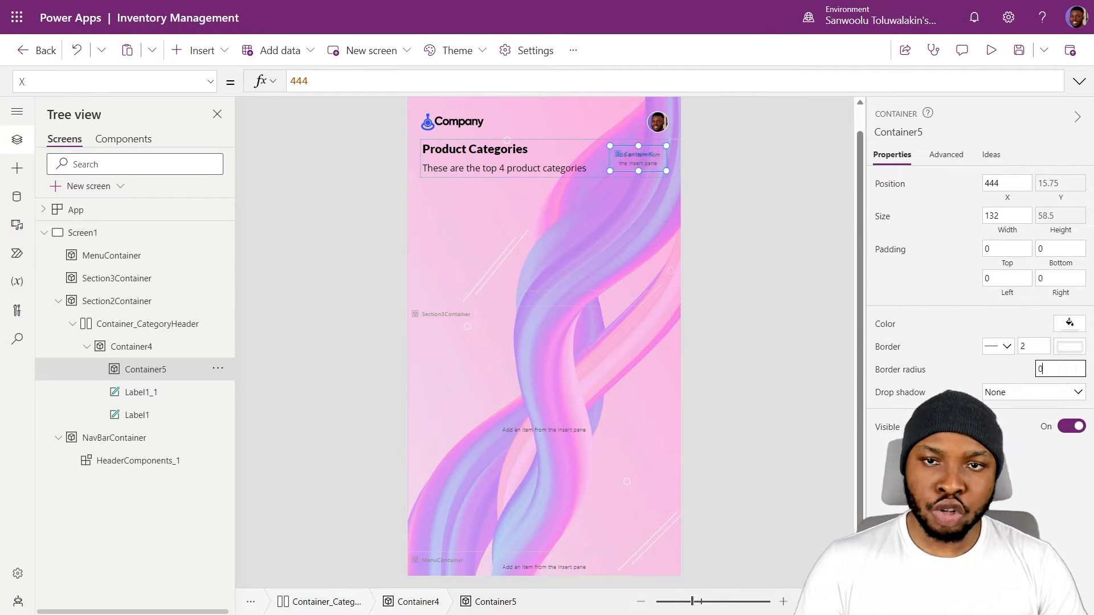
pyautogui.click(1044, 369)
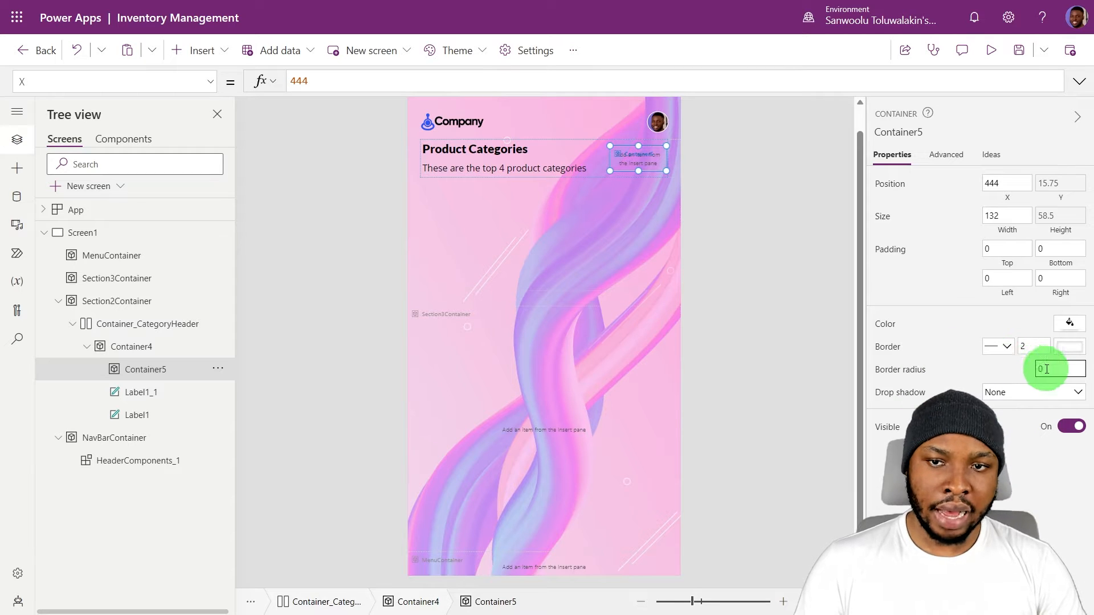
pyautogui.write('15')
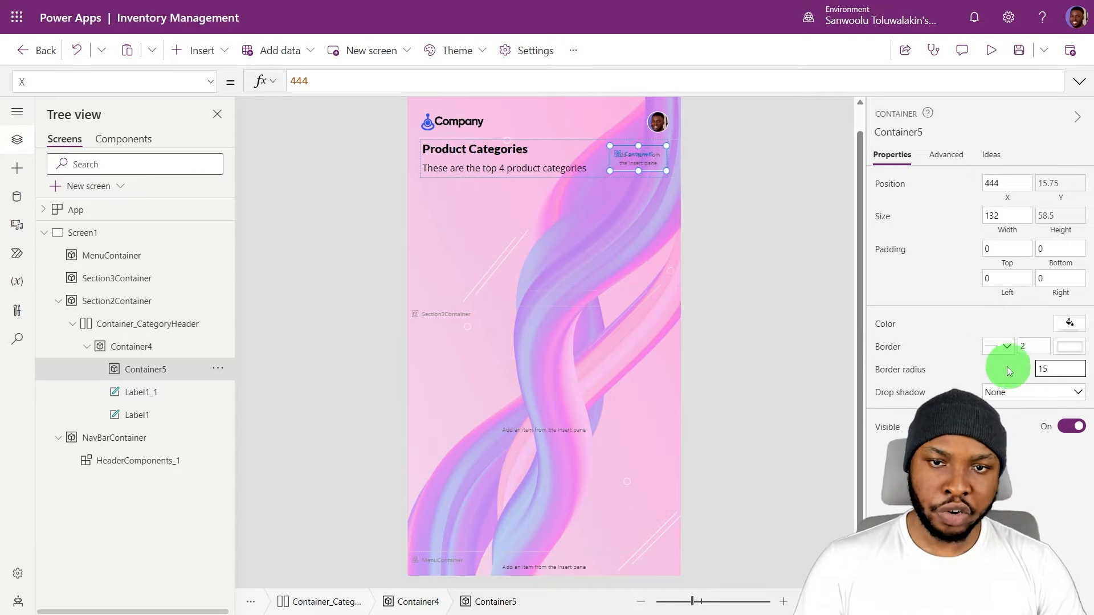
pyautogui.click(996, 367)
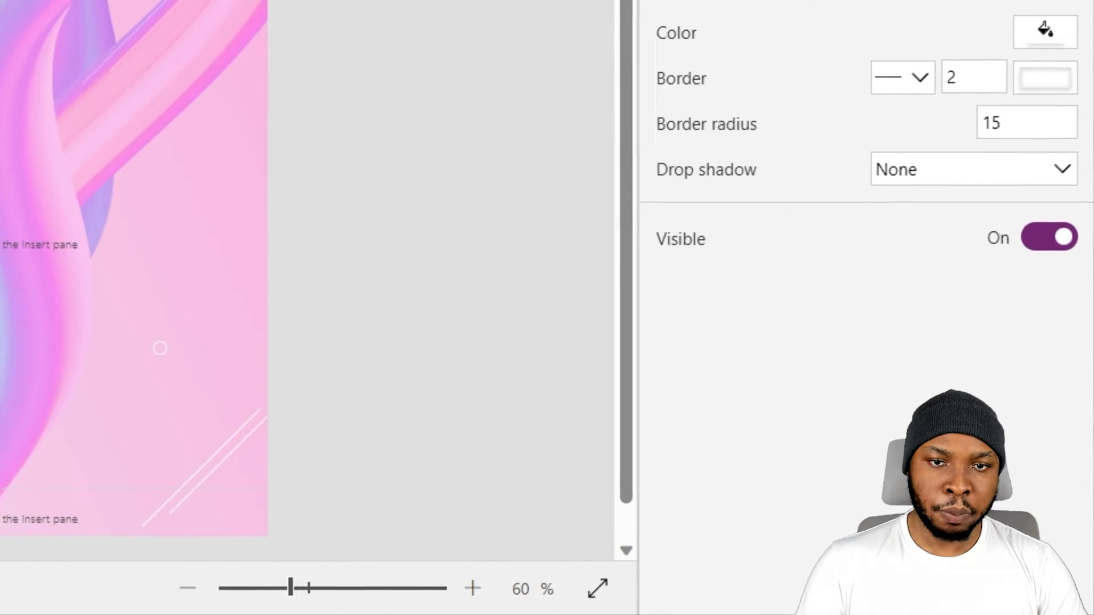
pyautogui.click(974, 165)
pyautogui.click(908, 310)
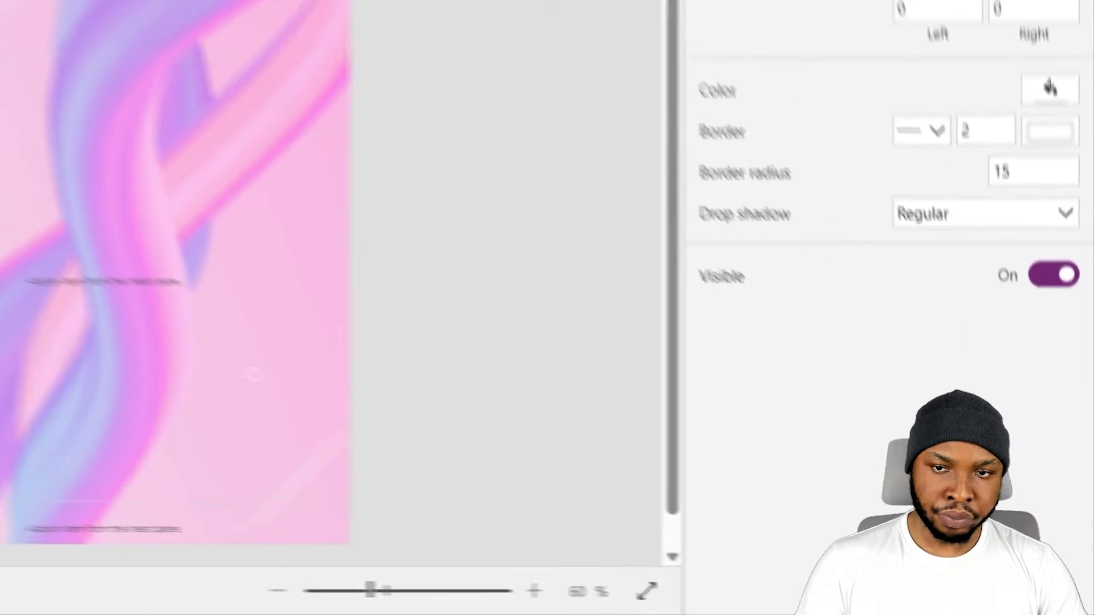
# Rename Container5 to CustomBTN and insert a text label inside it.
pyautogui.click(729, 69)
pyautogui.click(989, 54)
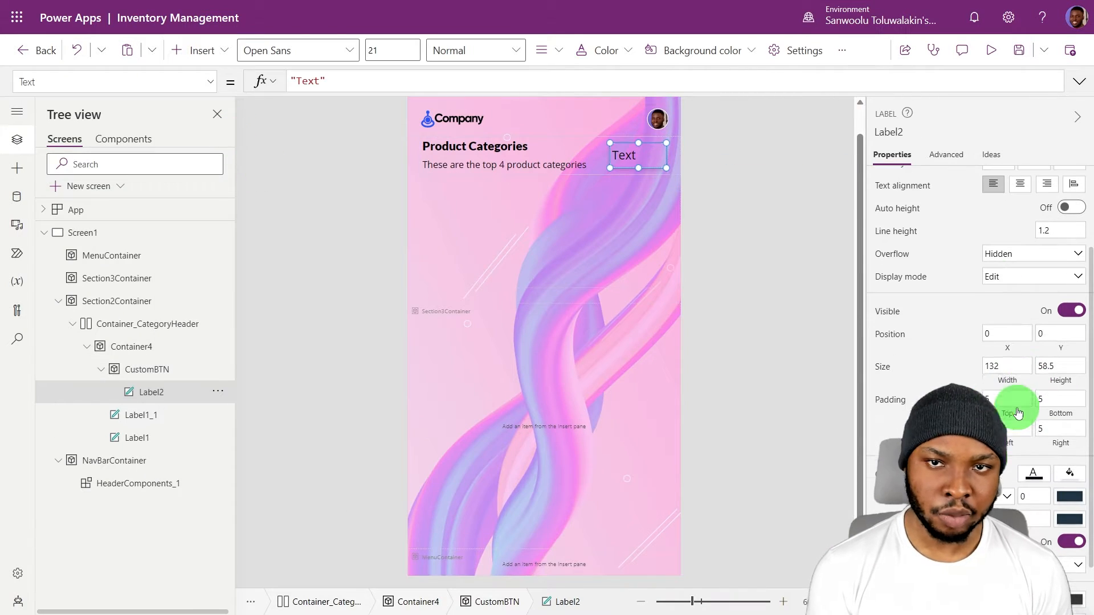
# Set the width of the label in CustomBTN to Parent.Width and its height to Parent.Height.
pyautogui.click(1013, 368)
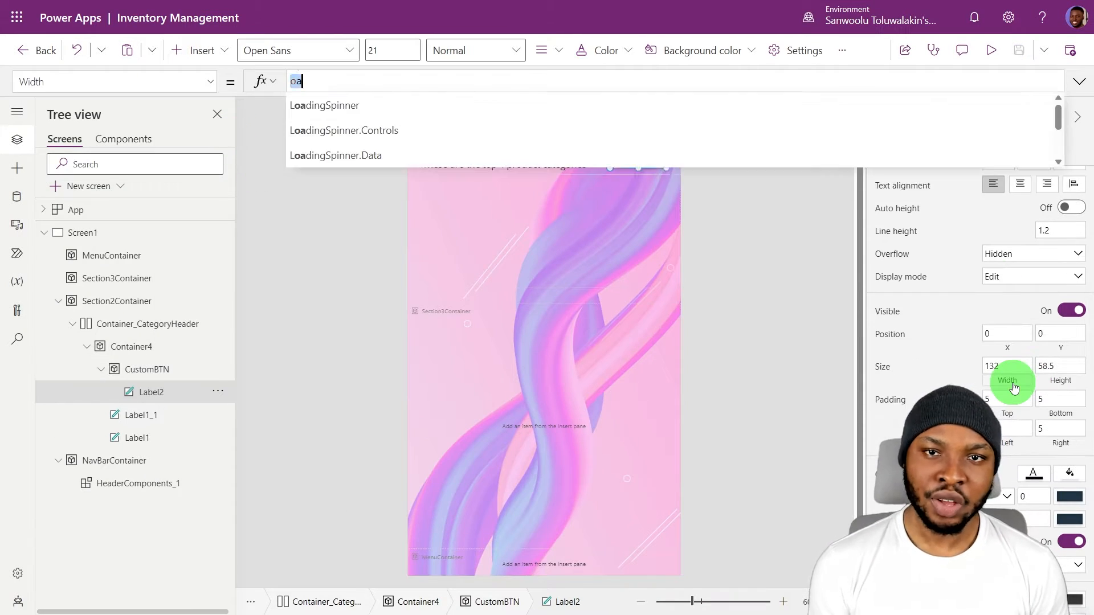
pyautogui.write('Parent.Width')
pyautogui.click(1059, 381)
pyautogui.write('Parent.Height')
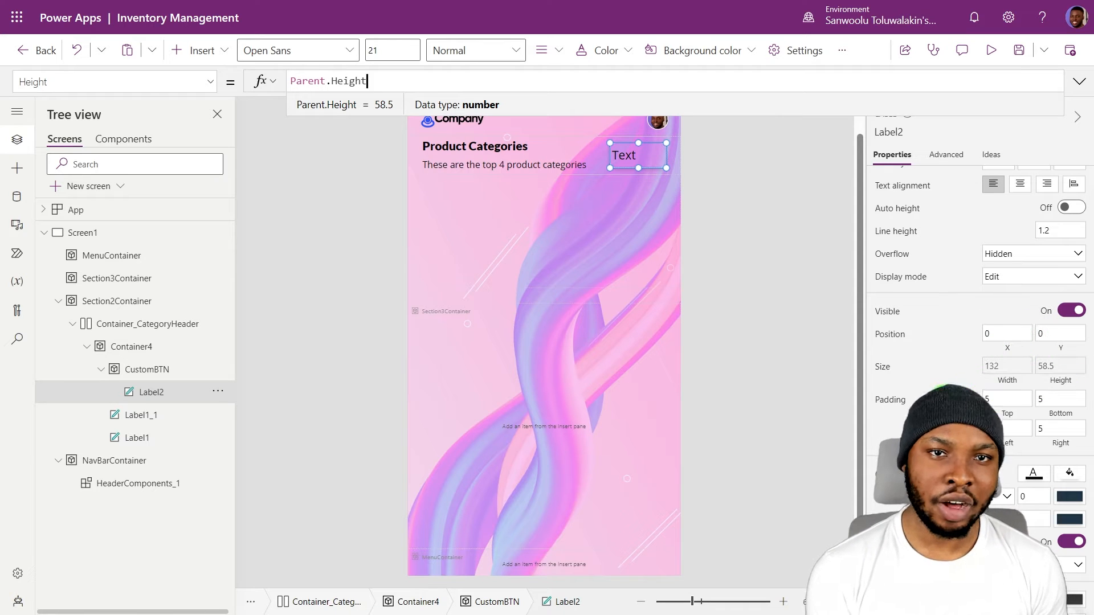
# Set the CustomBTN label's font size to 15 and its text to View All.
pyautogui.scroll(2, 923, 245)
pyautogui.moveTo(1054, 227); pyautogui.dragTo(1000, 230)
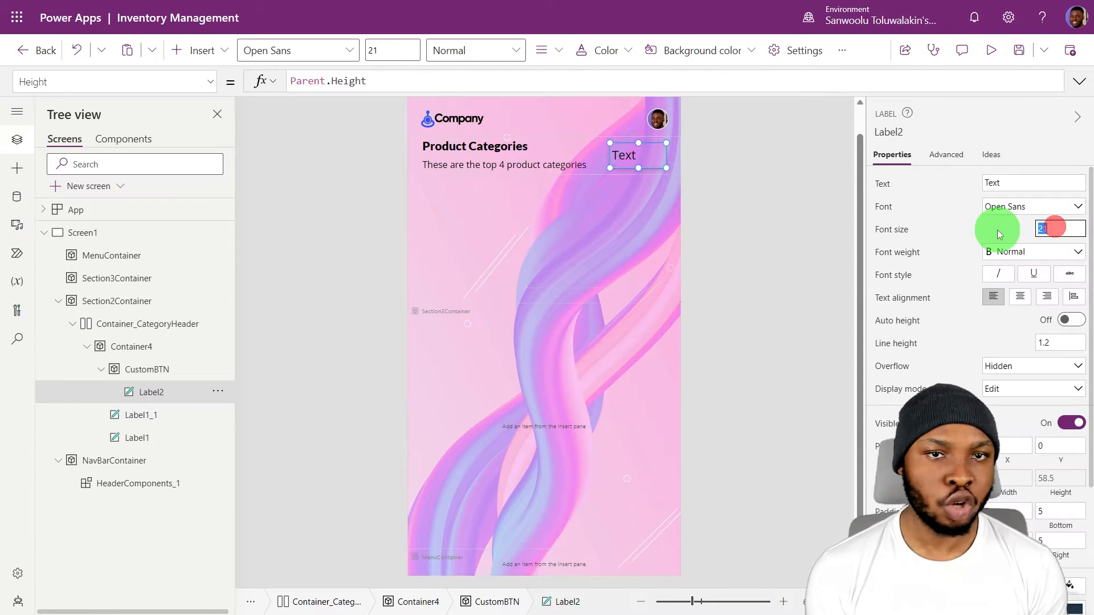
pyautogui.write('15')
pyautogui.click(977, 227)
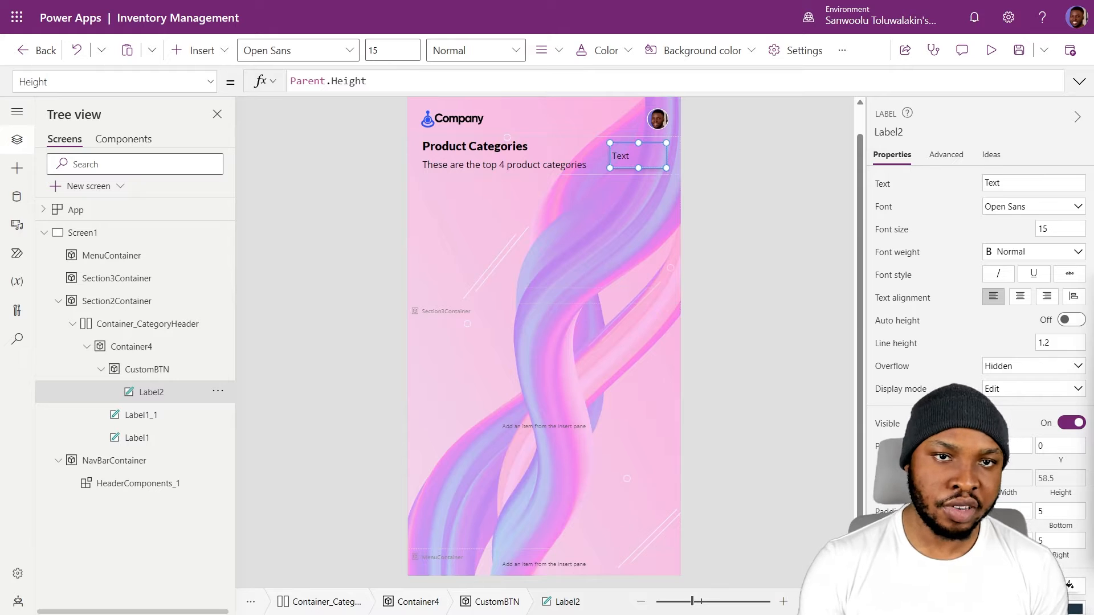
pyautogui.moveTo(1001, 185); pyautogui.dragTo(779, 241)
pyautogui.write('View All')
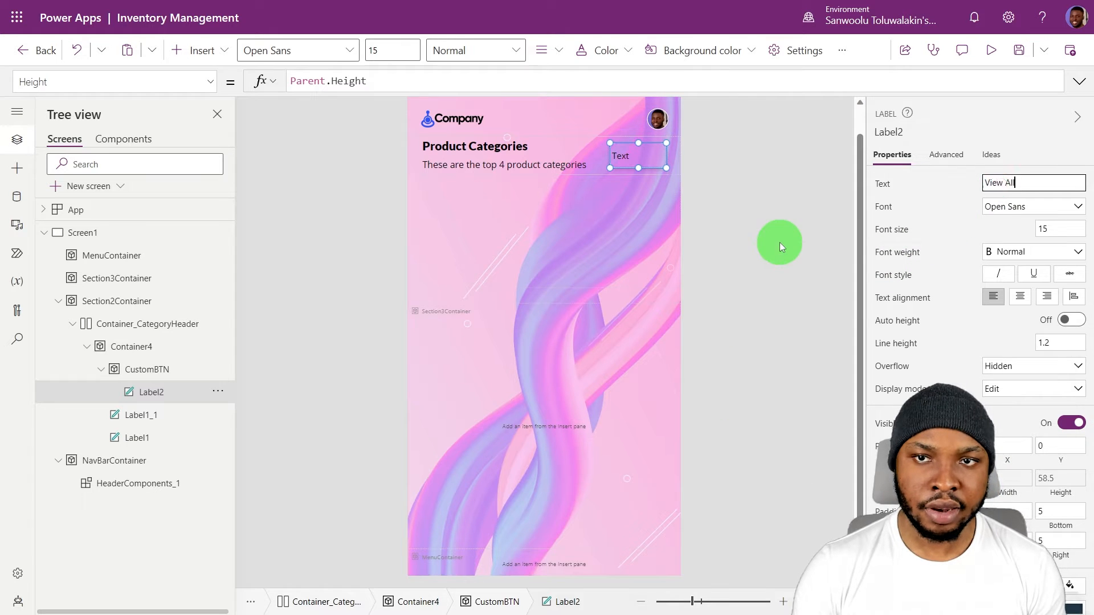
pyautogui.click(779, 241)
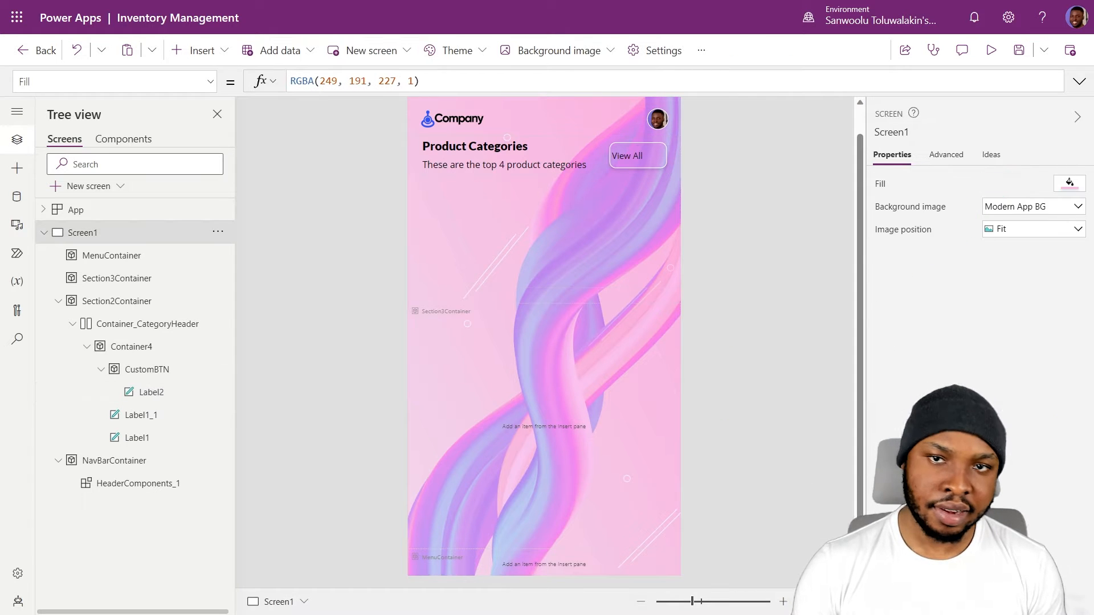
# Center-align the View All label, set its font weight to Semibold and color its text white.
pyautogui.click(649, 157)
pyautogui.click(1020, 297)
pyautogui.click(1000, 250)
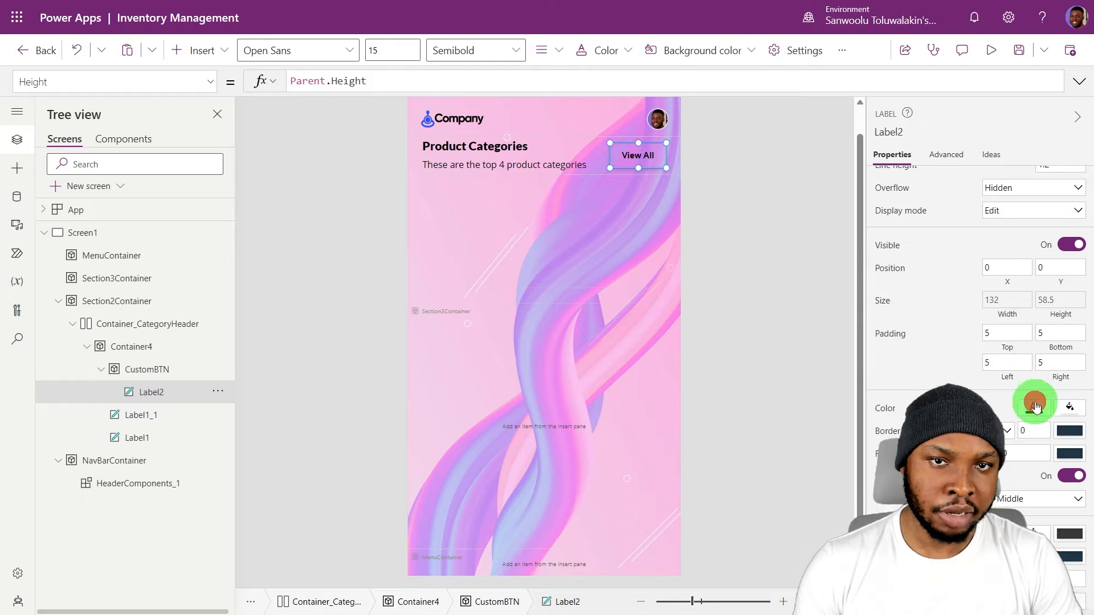
pyautogui.click(1035, 406)
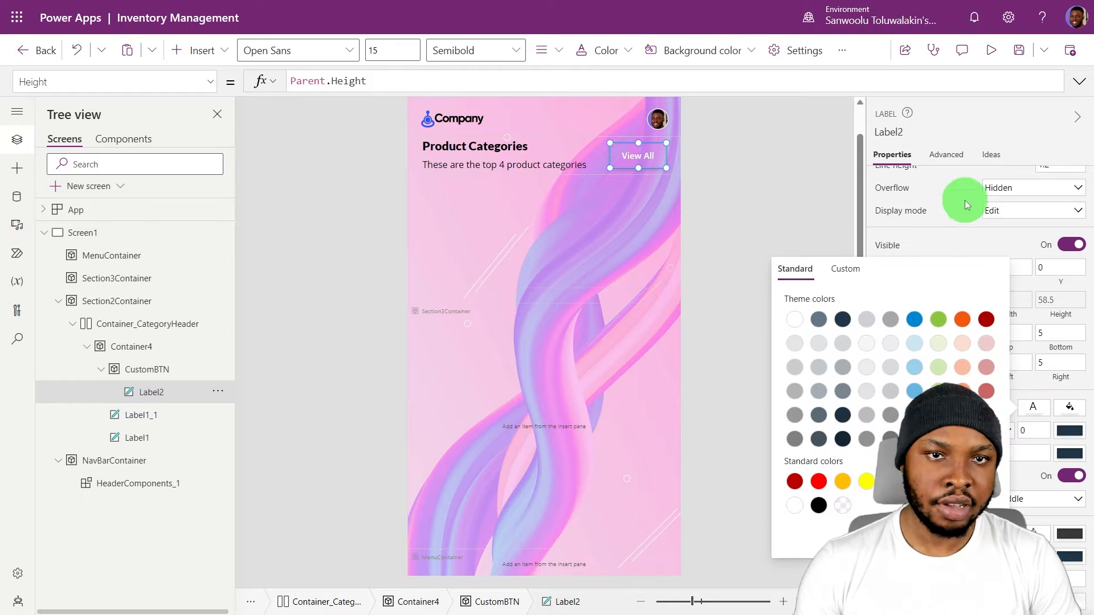
pyautogui.click(962, 131)
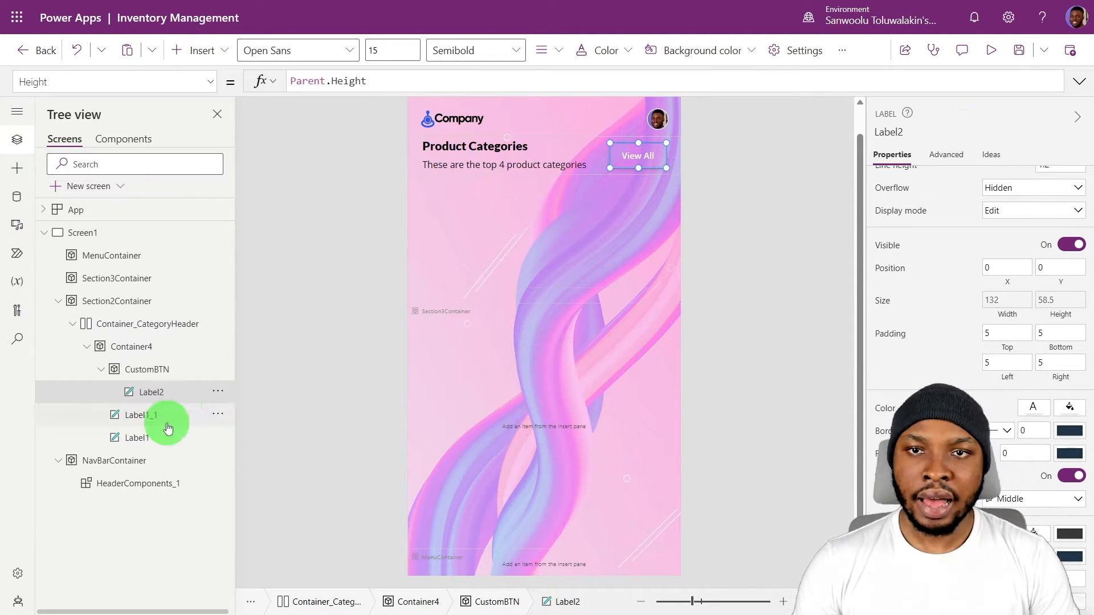
# Insert an image into CustomBTN and set its width and height to 25.
pyautogui.click(198, 50)
pyautogui.write('image')
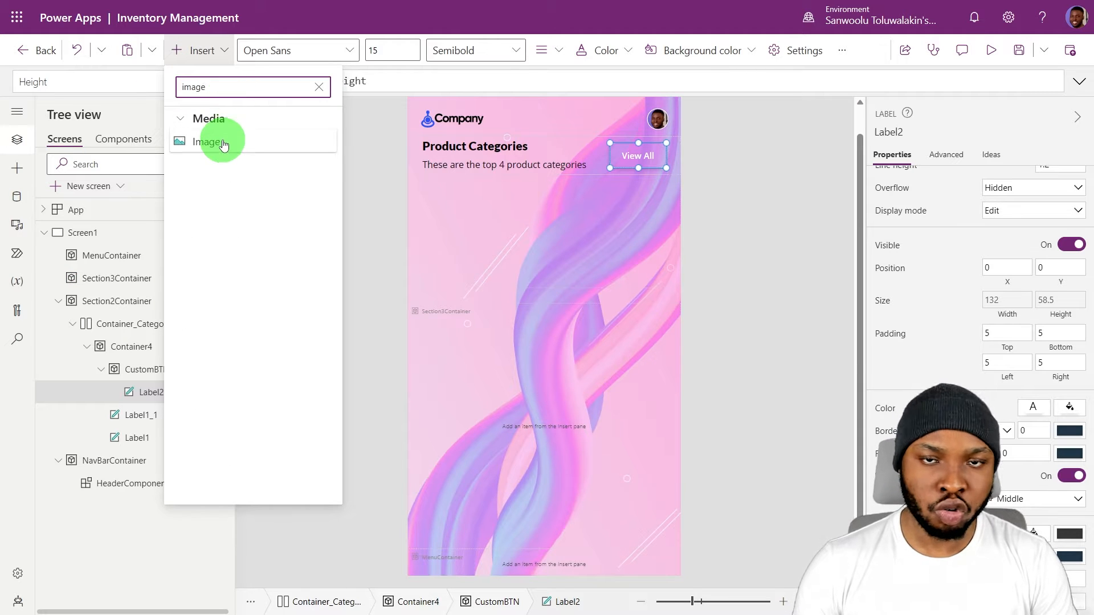
pyautogui.click(222, 145)
pyautogui.click(1058, 318)
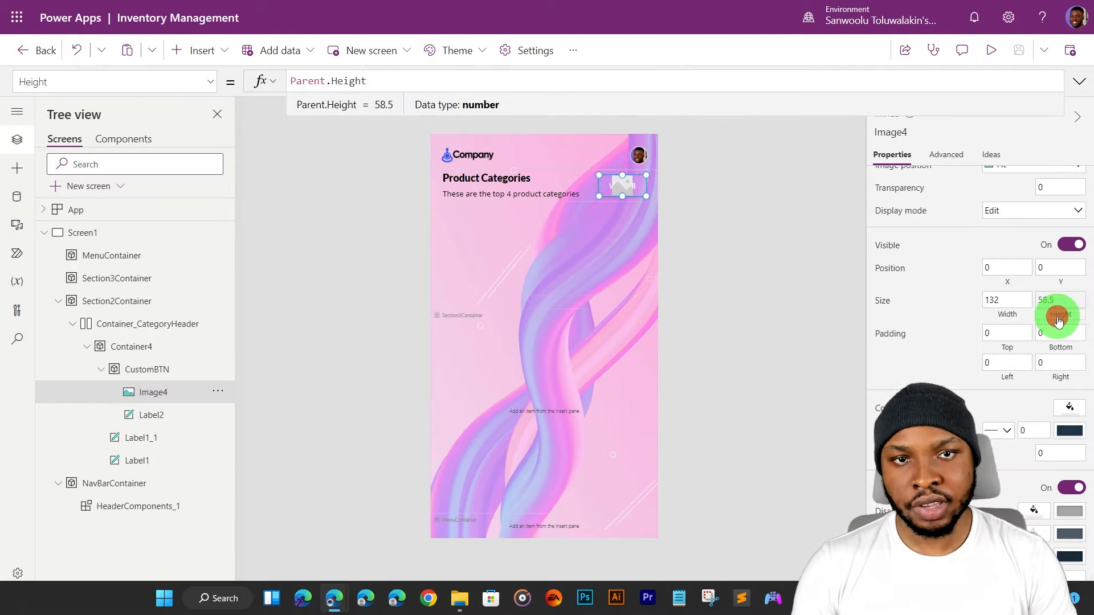
pyautogui.write('25')
pyautogui.click(1006, 300)
pyautogui.write('25')
pyautogui.click(946, 293)
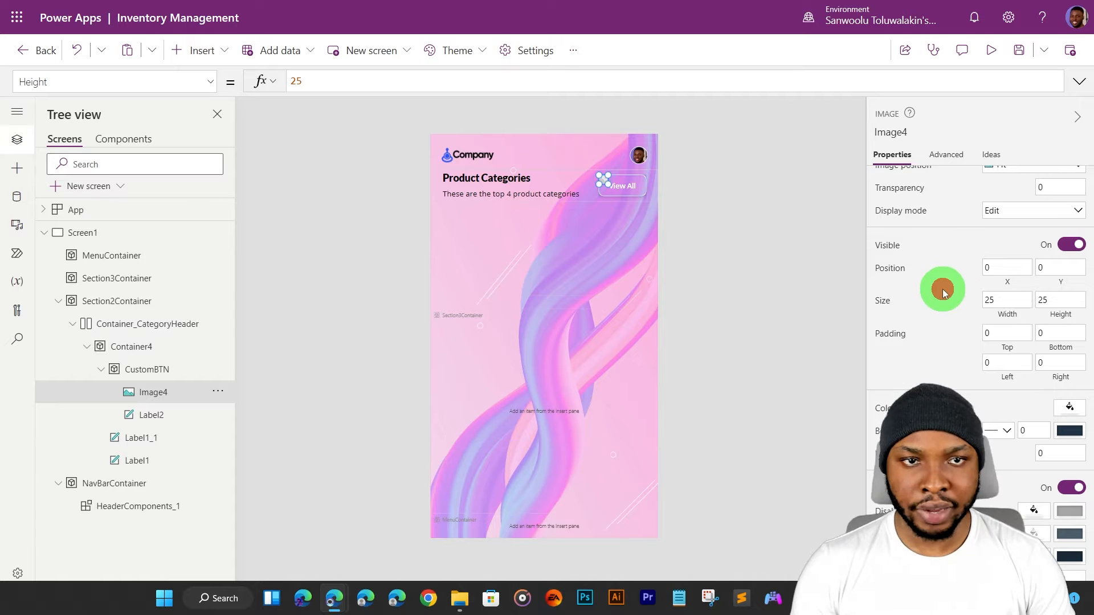
# Center the image vertically in CustomBTN by setting its Y to (Parent.Height - Self.Height)/2.
pyautogui.click(1055, 279)
pyautogui.write('Parent.Height')
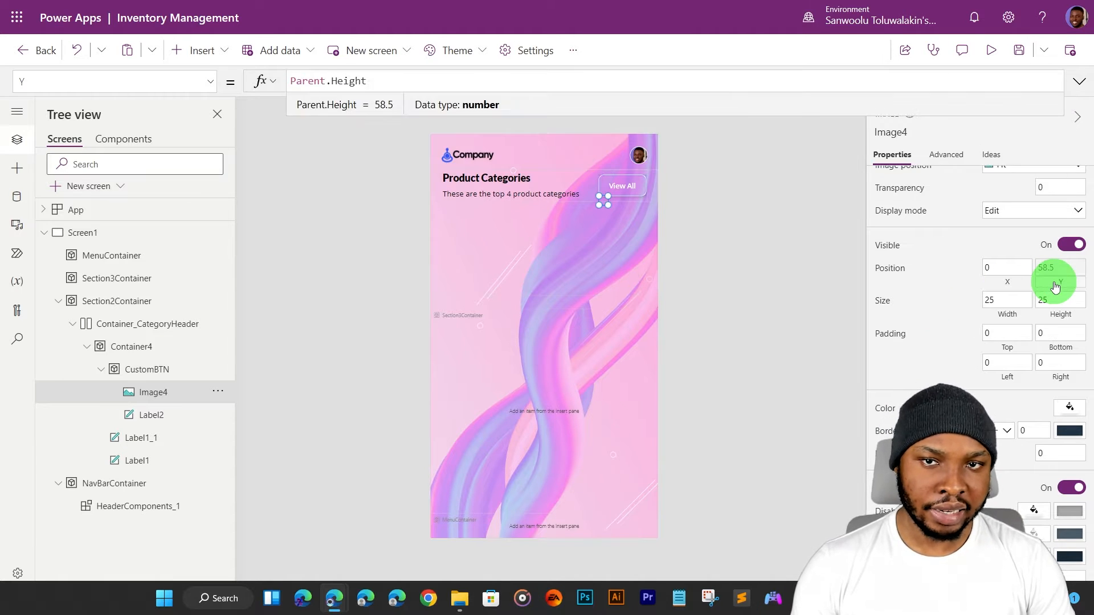
pyautogui.write(' - self.Height)/2')
pyautogui.press('Home')
pyautogui.write('(')
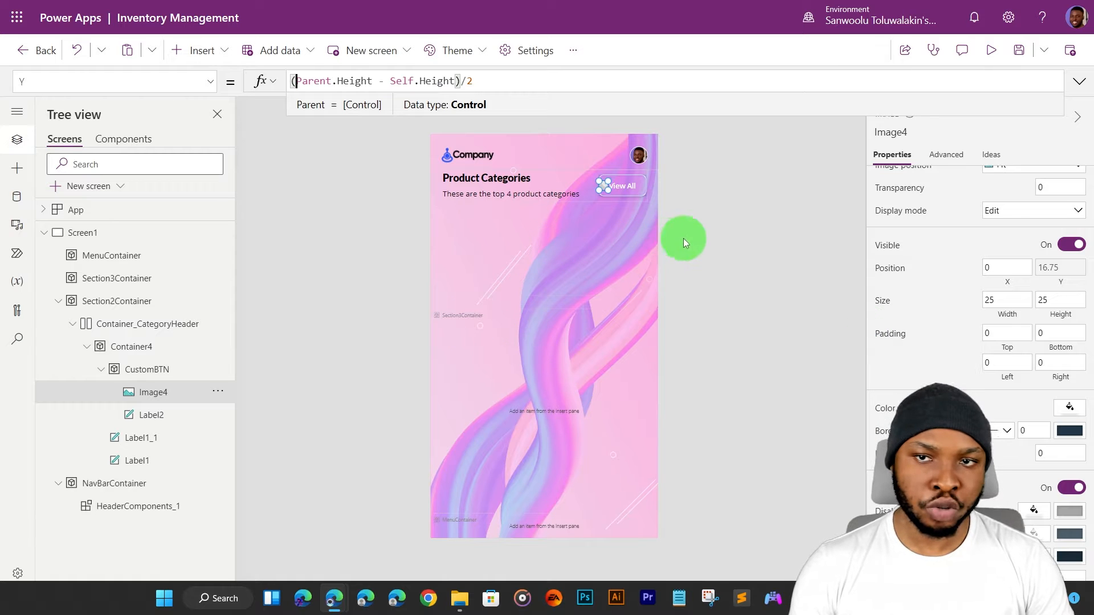
# Move the image to X 94 beside the View All text and set the label's right padding to 22.
pyautogui.scroll(4, 723, 285)
pyautogui.click(744, 251)
pyautogui.moveTo(1050, 361); pyautogui.dragTo(1035, 363)
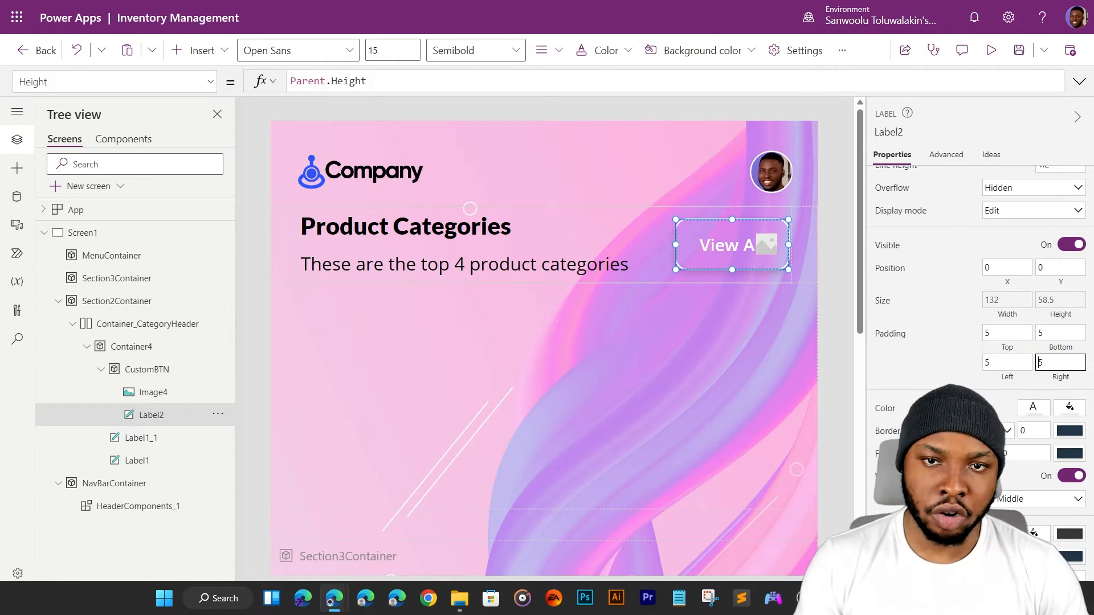
pyautogui.write('22')
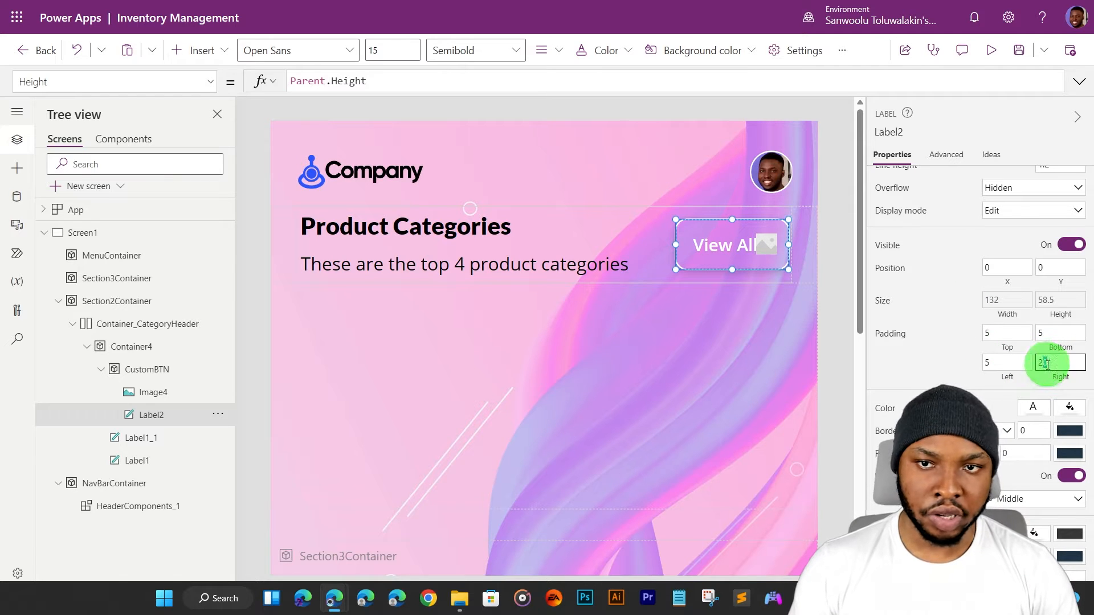
# Set Image4's Image property to a URL-encoded SVG formula that substitutes within the IconData looked up in customIcons for IconName "NextIcon".
pyautogui.click(149, 392)
pyautogui.click(904, 190)
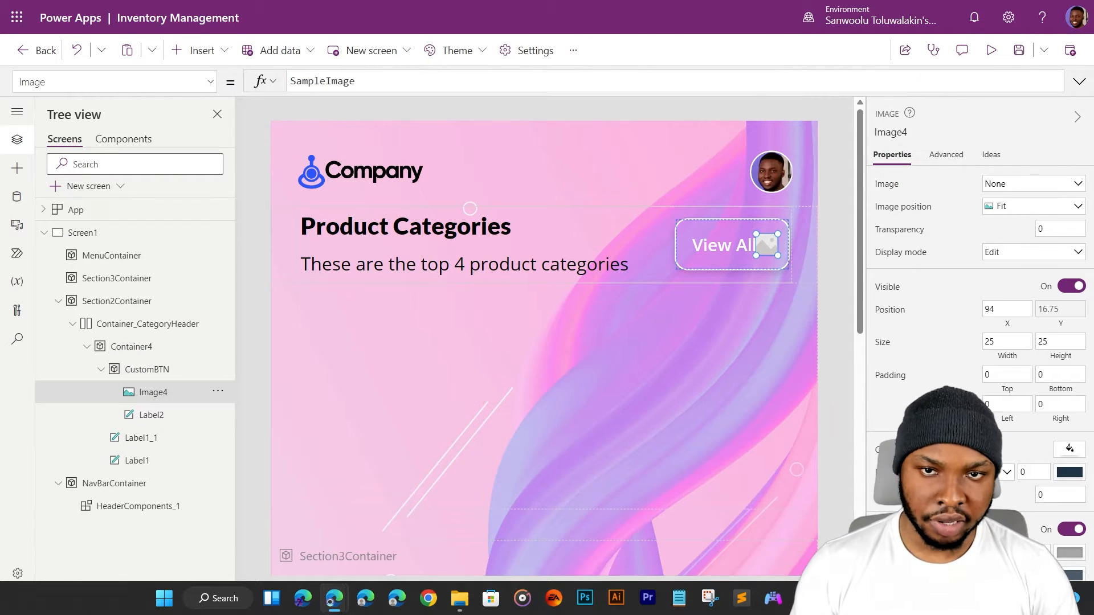
pyautogui.click(769, 76)
pyautogui.write('"data:image/svg+xml;utf8, "&EncodeUrl(     Substitute(         LookUp(customIcons,IconName = "NextIcon").IconData,         "currentColor", "White"     ) )')
pyautogui.click(1079, 82)
pyautogui.click(418, 76)
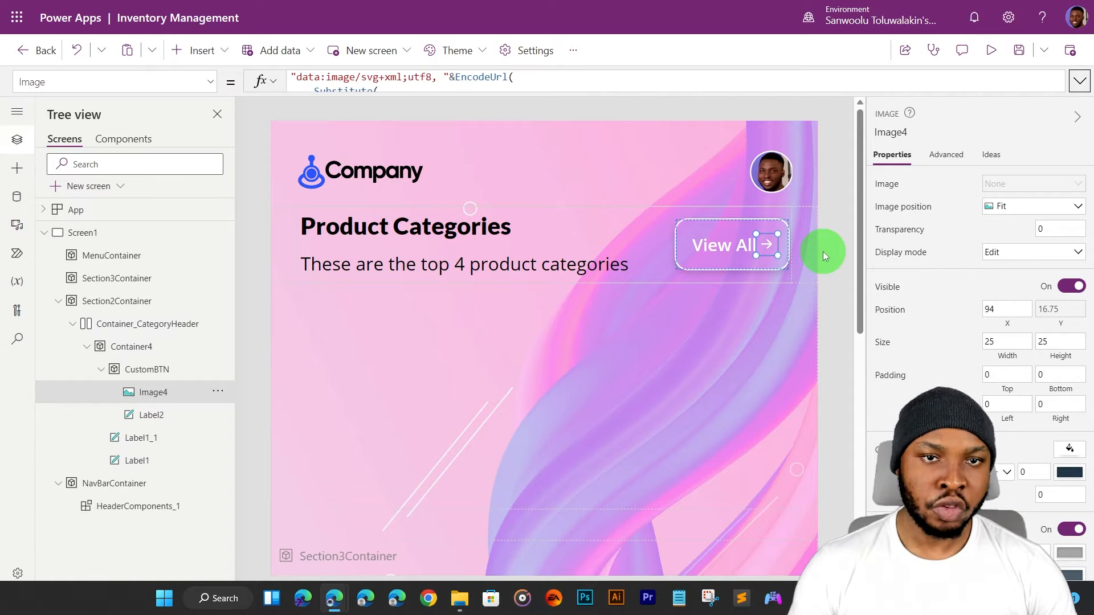
# Insert a button into CustomBTN and set its width to Parent.Width and its height to Parent.Height.
pyautogui.click(196, 50)
pyautogui.write('but')
pyautogui.click(207, 142)
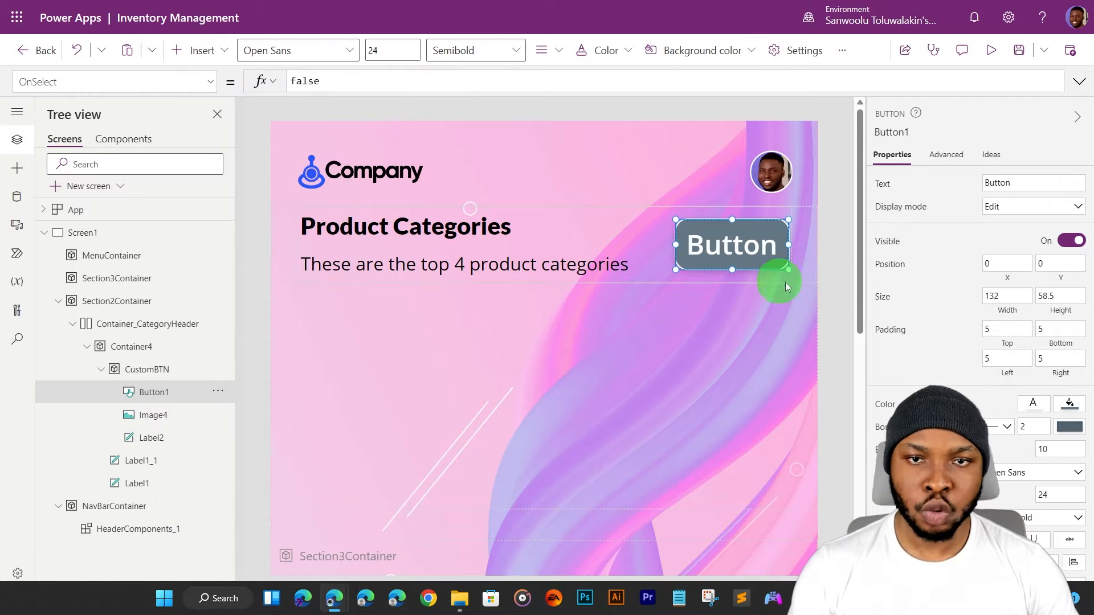
pyautogui.click(1005, 317)
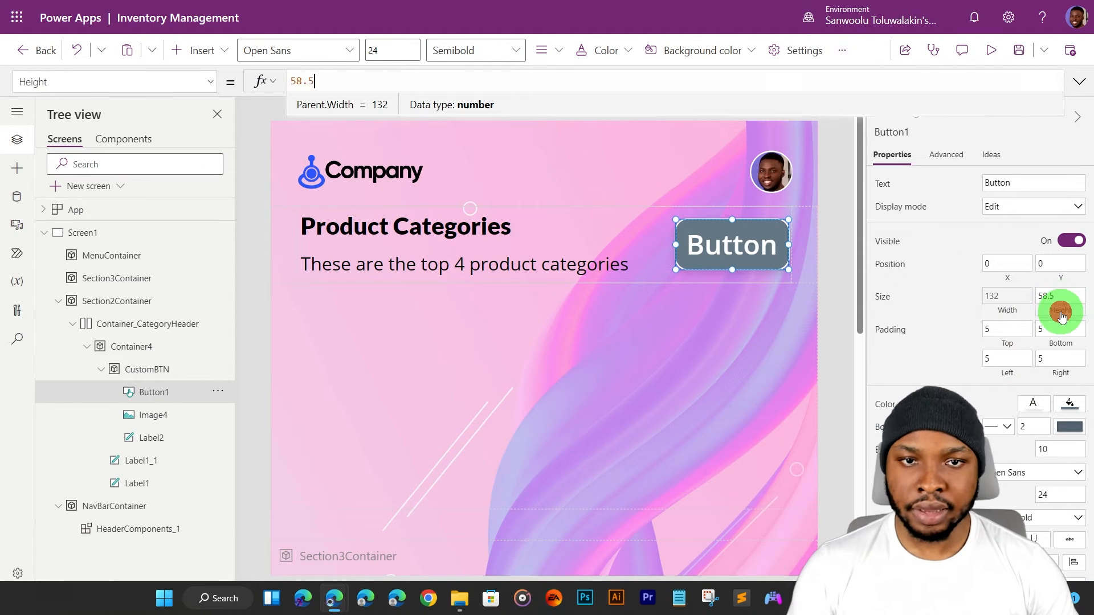
pyautogui.click(1059, 308)
pyautogui.write('Parent.Height')
# Clear the text of the button over View All and make its fill transparent.
pyautogui.click(1019, 180)
pyautogui.press('BackSpace')
pyautogui.press('BackSpace')
pyautogui.press('BackSpace')
pyautogui.press('BackSpace')
pyautogui.press('BackSpace')
pyautogui.press('BackSpace')
pyautogui.scroll(-3, 1066, 403)
pyautogui.click(1074, 275)
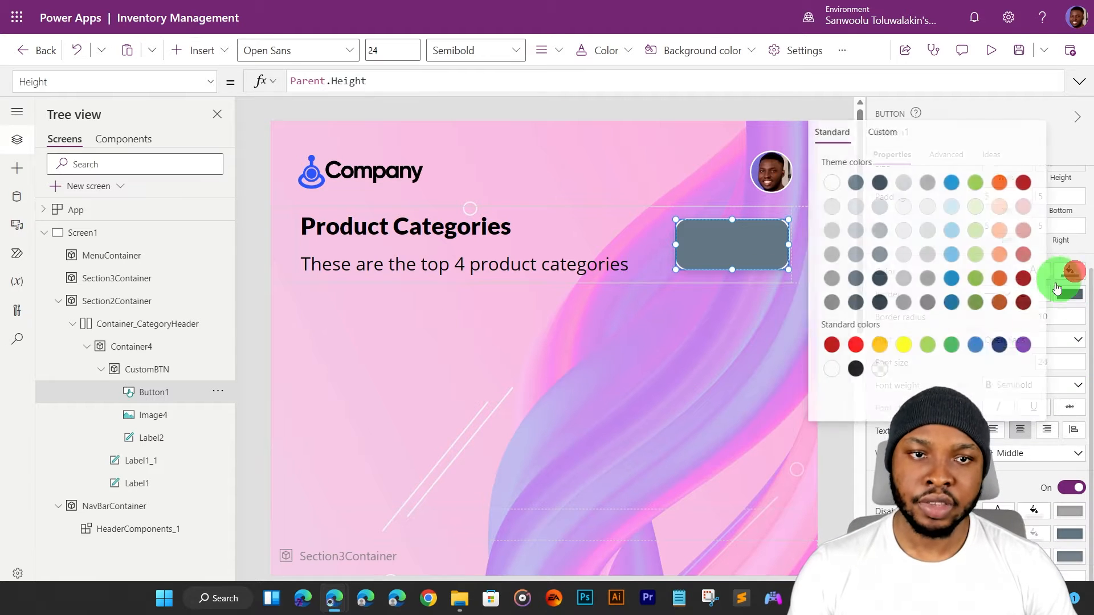
pyautogui.click(883, 369)
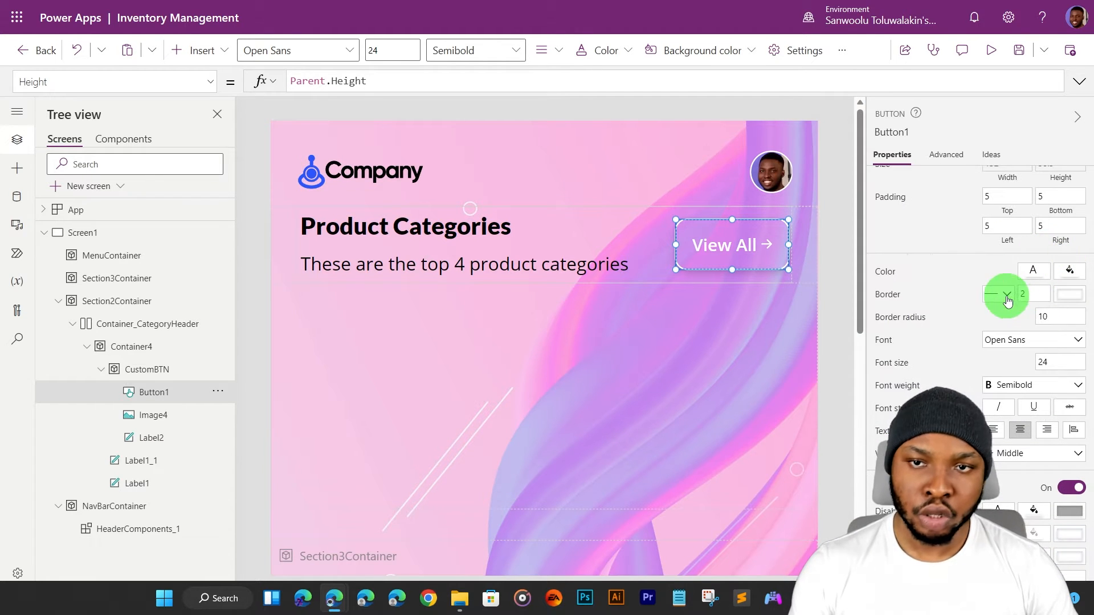
# Change the border style of the transparent button over View All and set its HoverFill to RGBA(0,0,0,0.1).
pyautogui.click(1007, 294)
pyautogui.click(994, 342)
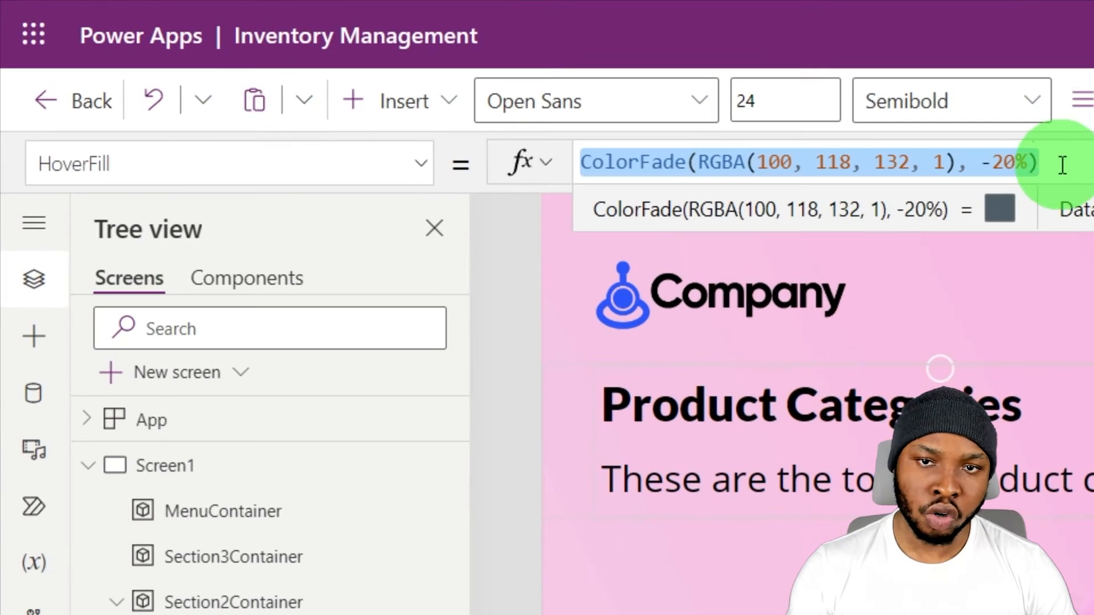
pyautogui.write('R')
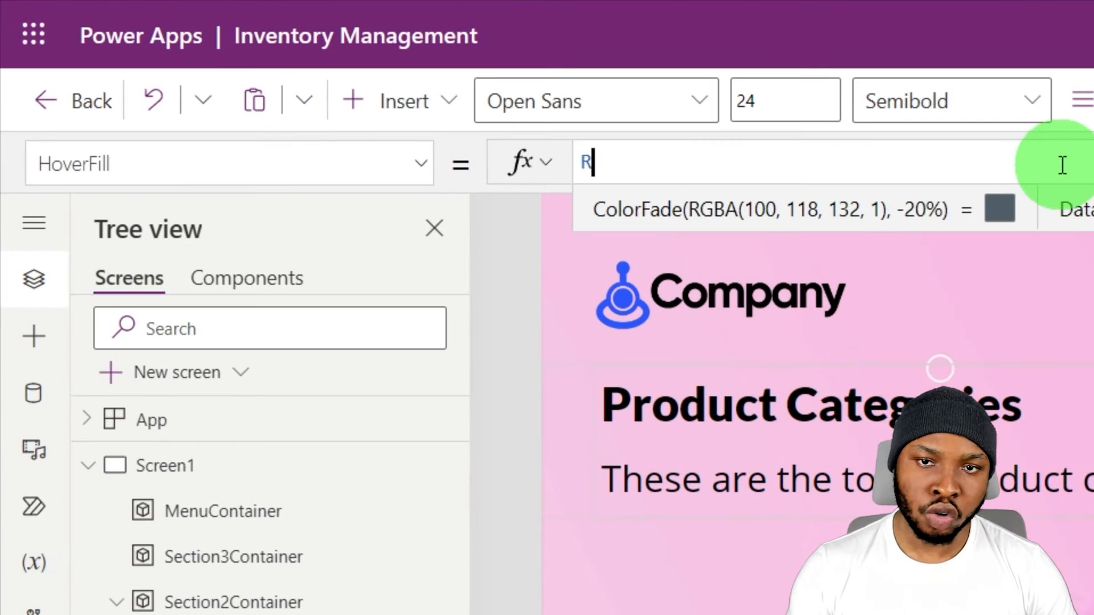
pyautogui.write('GBA(0,0,0,0')
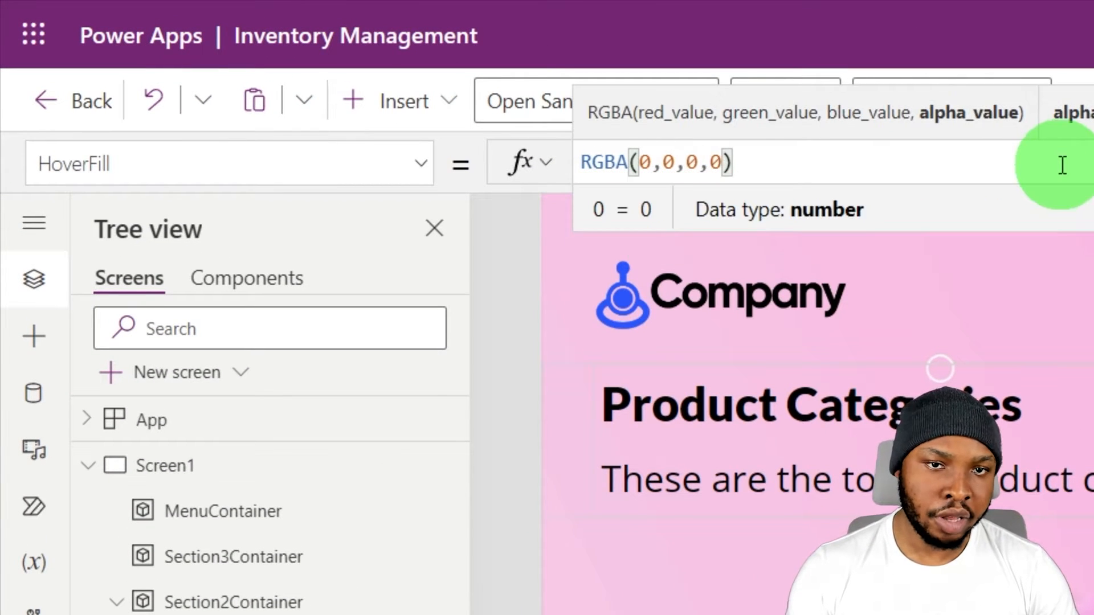
pyautogui.press('BackSpace')
pyautogui.write('0')
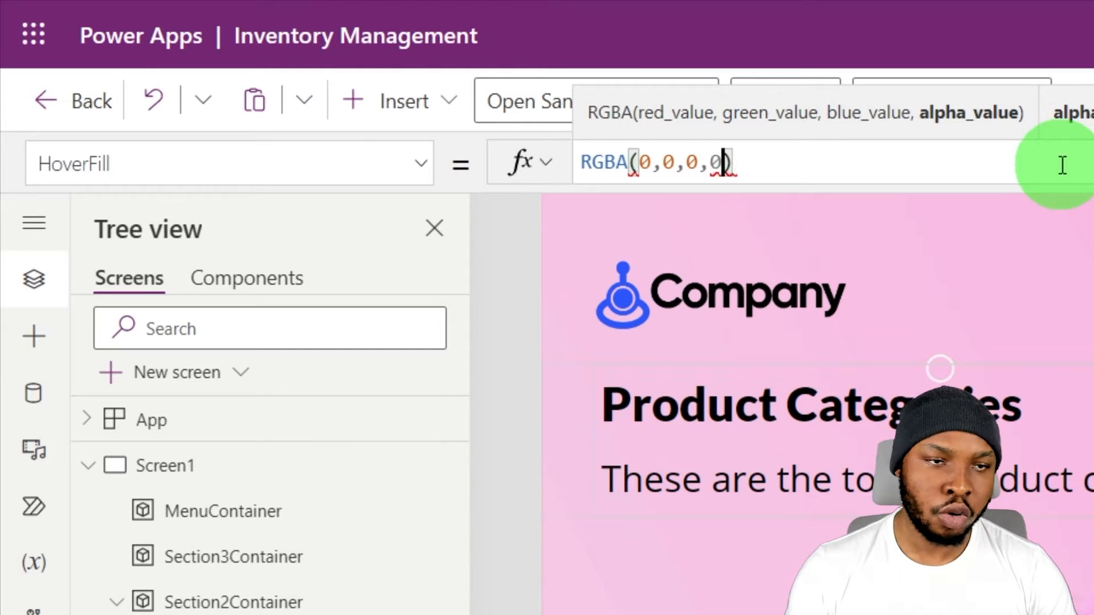
pyautogui.write('.1')
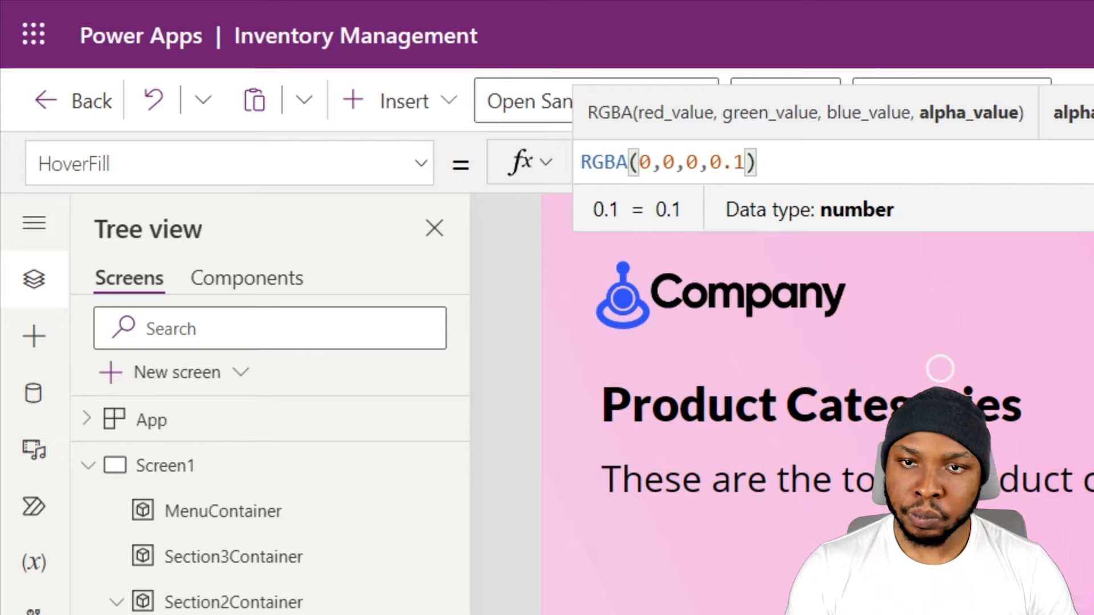
# Copy the button's HoverFill formula RGBA(0,0,0,0.1) into its PressedFill property.
pyautogui.hotkey('ctrl', 'a')
pyautogui.hotkey('ctrl', 'c')
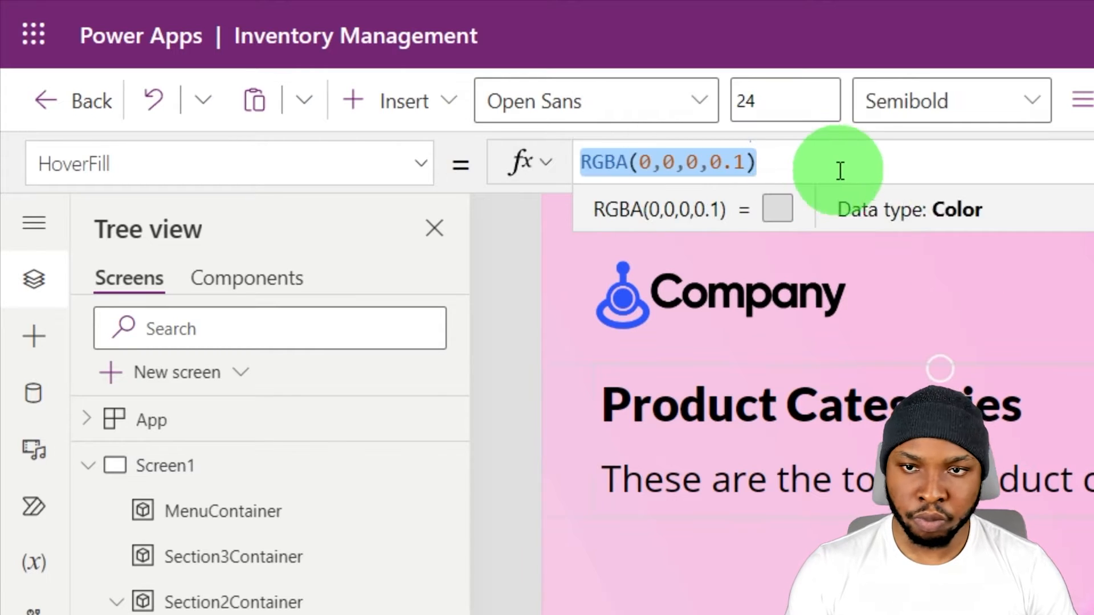
pyautogui.click(414, 170)
pyautogui.scroll(-5, 262, 559)
pyautogui.scroll(-5, 262, 560)
pyautogui.click(286, 432)
pyautogui.click(769, 165)
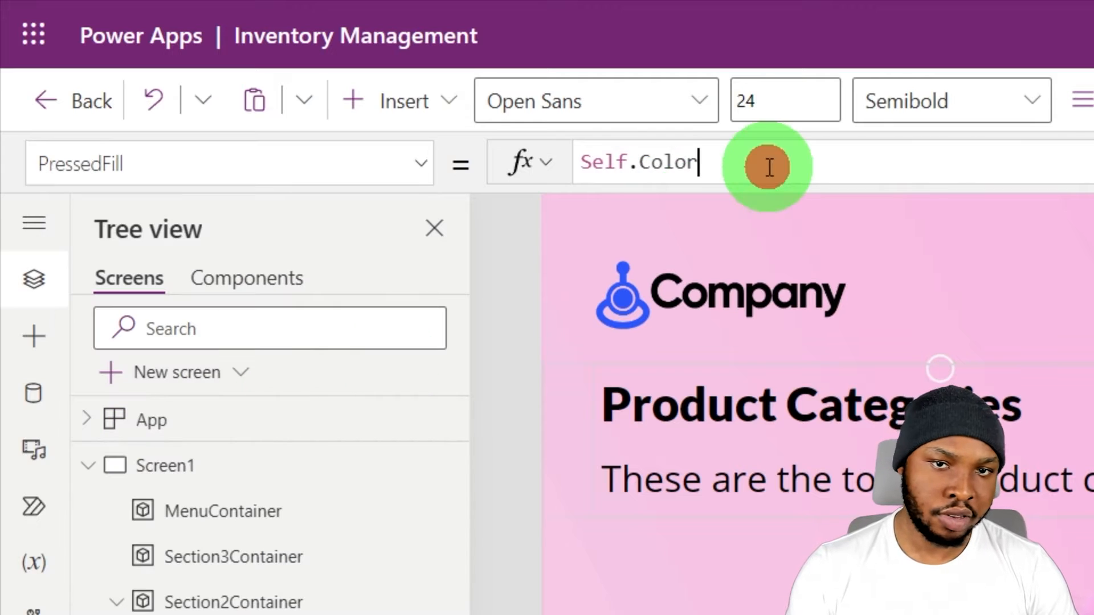
pyautogui.hotkey('ctrl', 'a')
pyautogui.hotkey('ctrl', 'v')
pyautogui.click(746, 165)
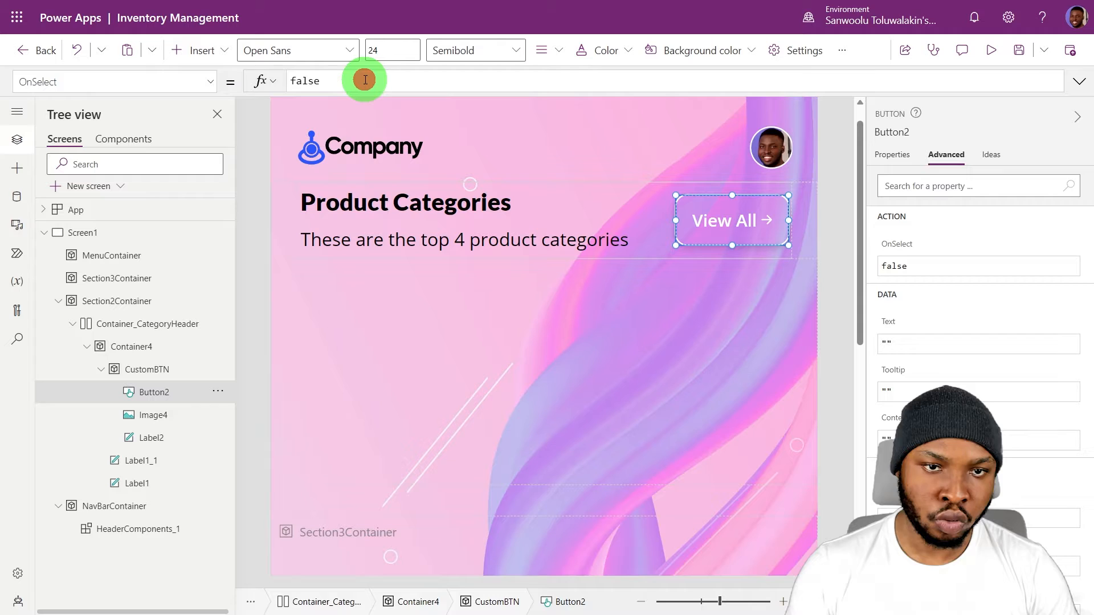
pyautogui.click(364, 80)
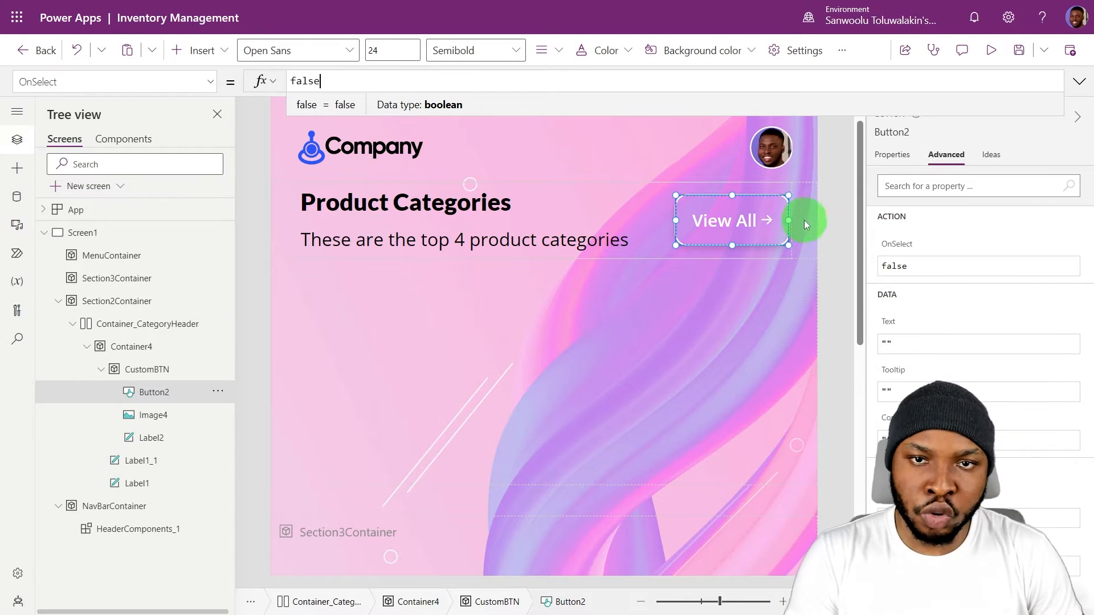
pyautogui.click(822, 210)
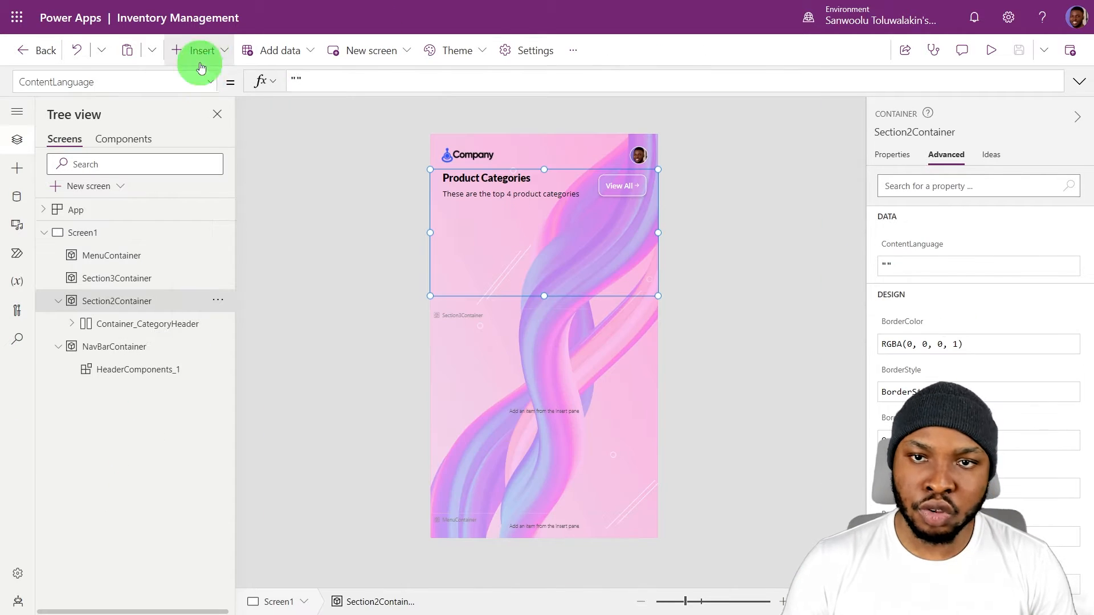
# Insert a plain container into Section2Container for the category gallery.
pyautogui.click(202, 50)
pyautogui.write('con')
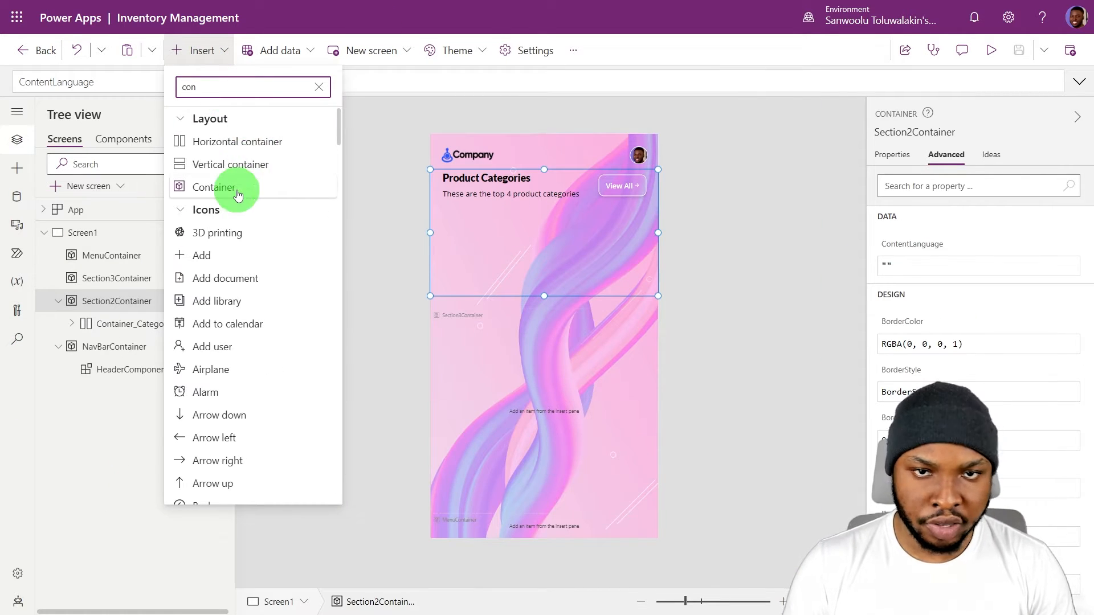
pyautogui.click(238, 195)
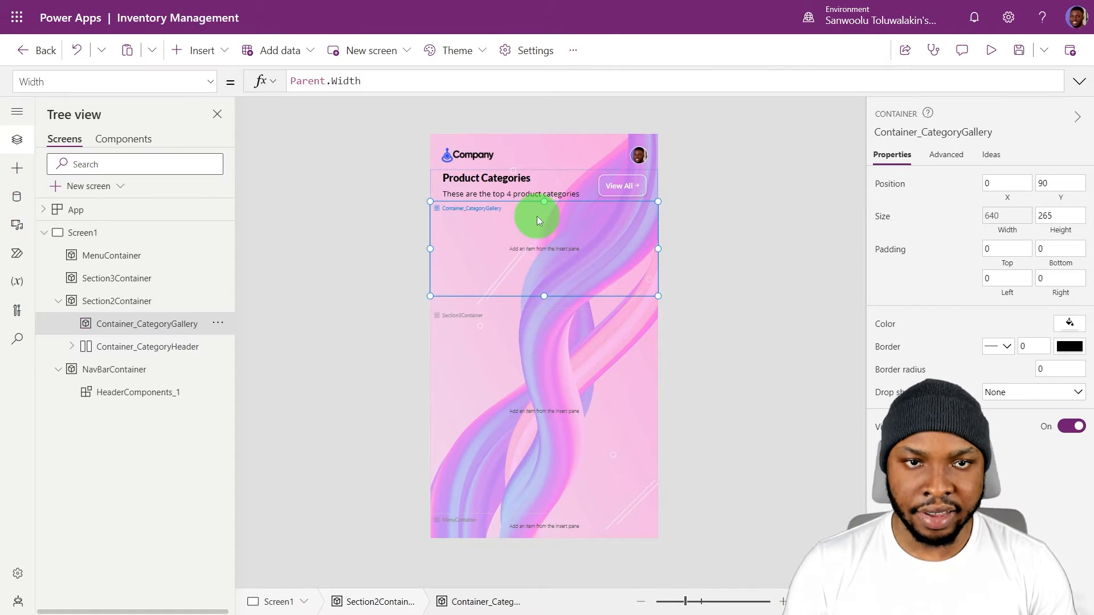
# Insert a horizontal gallery into Container_CategoryGallery.
pyautogui.click(223, 51)
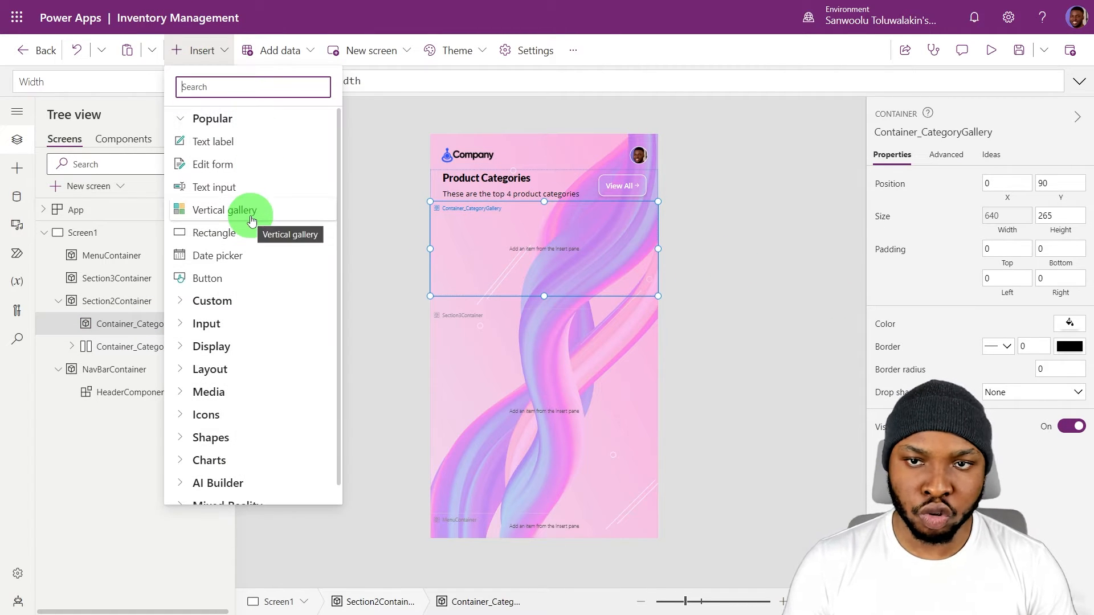
pyautogui.click(227, 88)
pyautogui.write('gallery')
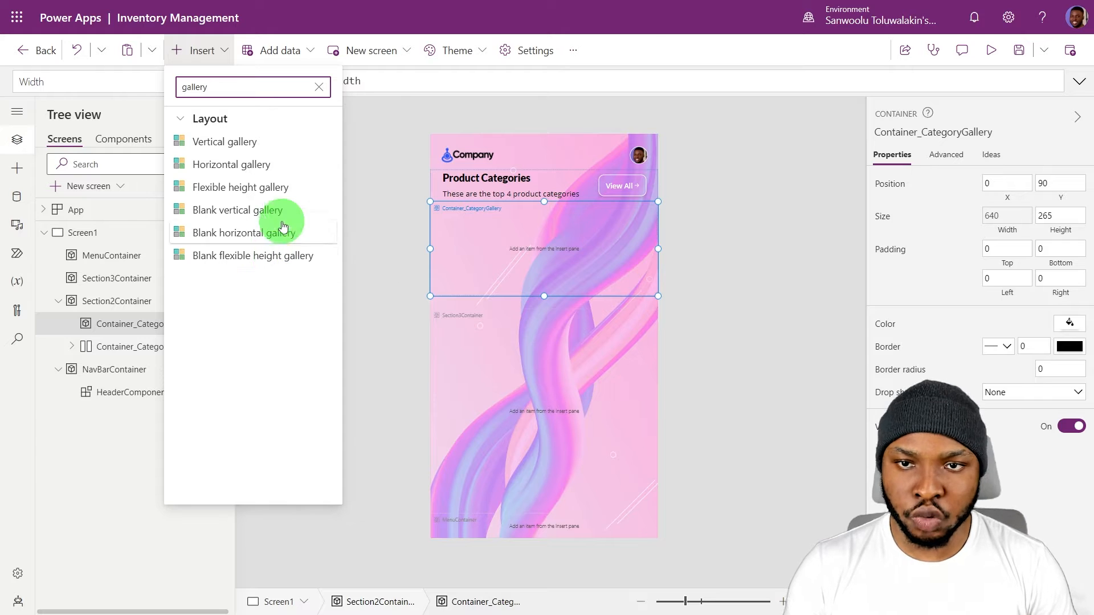
pyautogui.click(280, 164)
# Set the gallery's height to Parent.Height and its TemplateSize to App.ActiveScreen.Width * 75%.
pyautogui.click(1062, 345)
pyautogui.write('parent.Height')
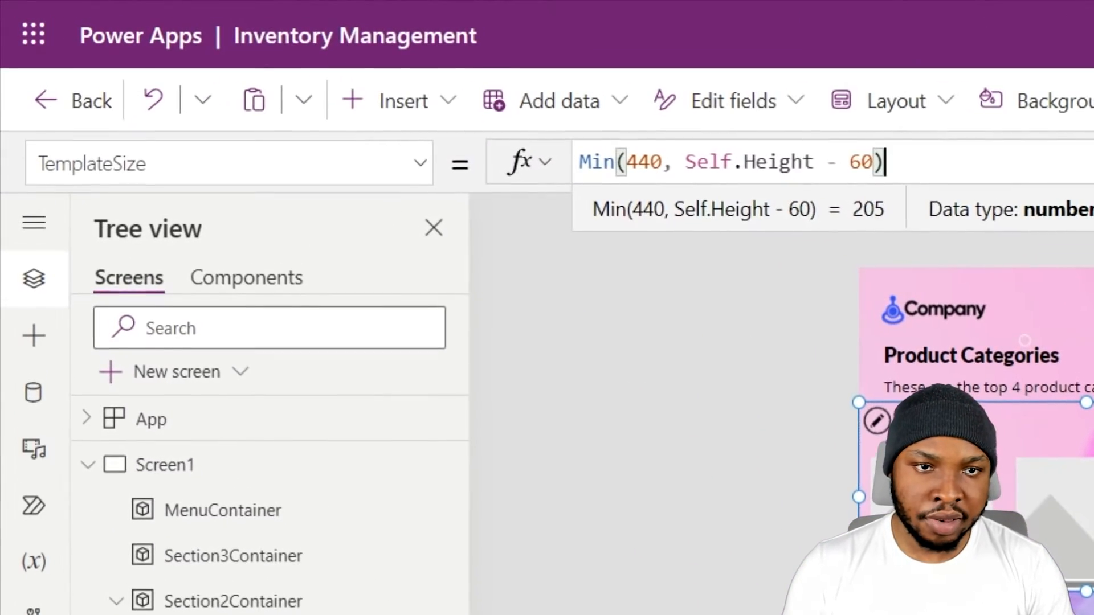
pyautogui.hotkey('ctrl', 'a')
pyautogui.write('App.ActiveScreen.Width * 75%')
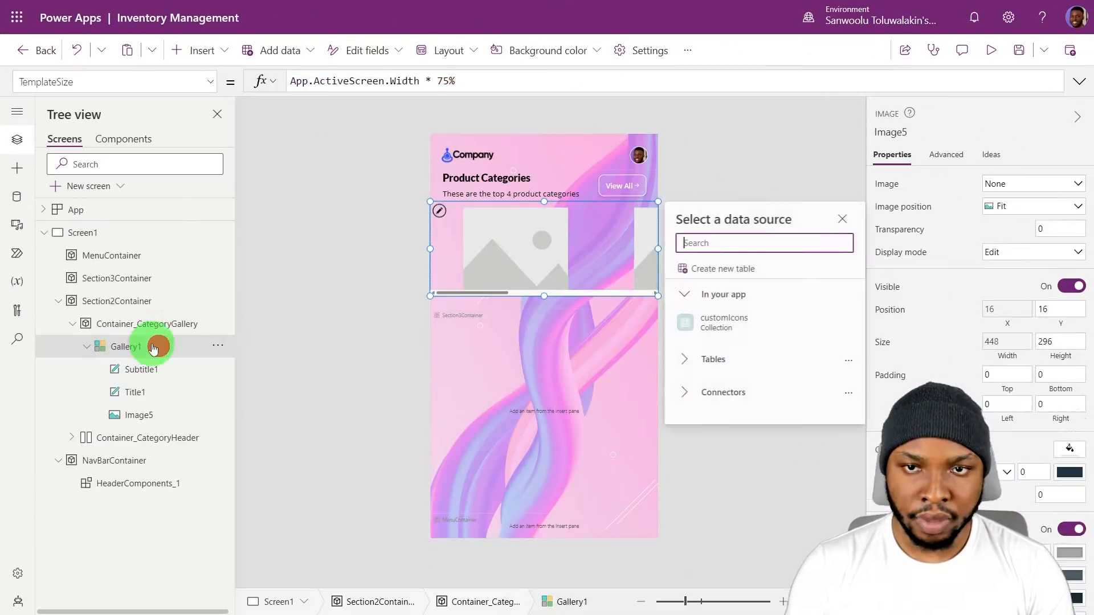
# Set Gallery1's X position to 30 and its width to Parent.Width - 30.
pyautogui.click(222, 484)
pyautogui.click(1010, 300)
pyautogui.write('30')
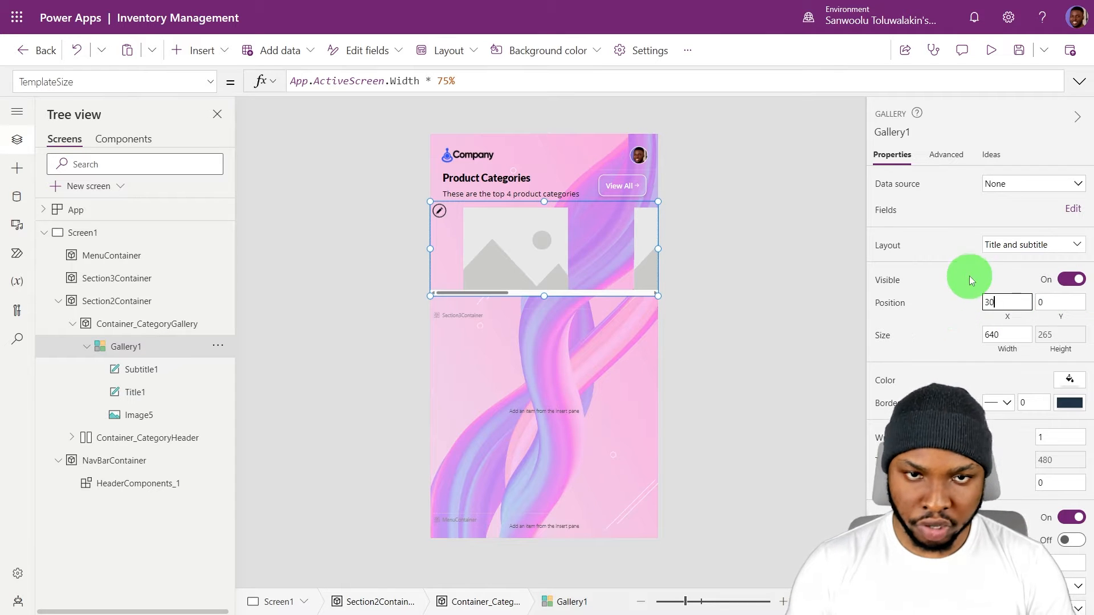
pyautogui.click(969, 276)
pyautogui.click(1004, 351)
pyautogui.write('PArent.Width')
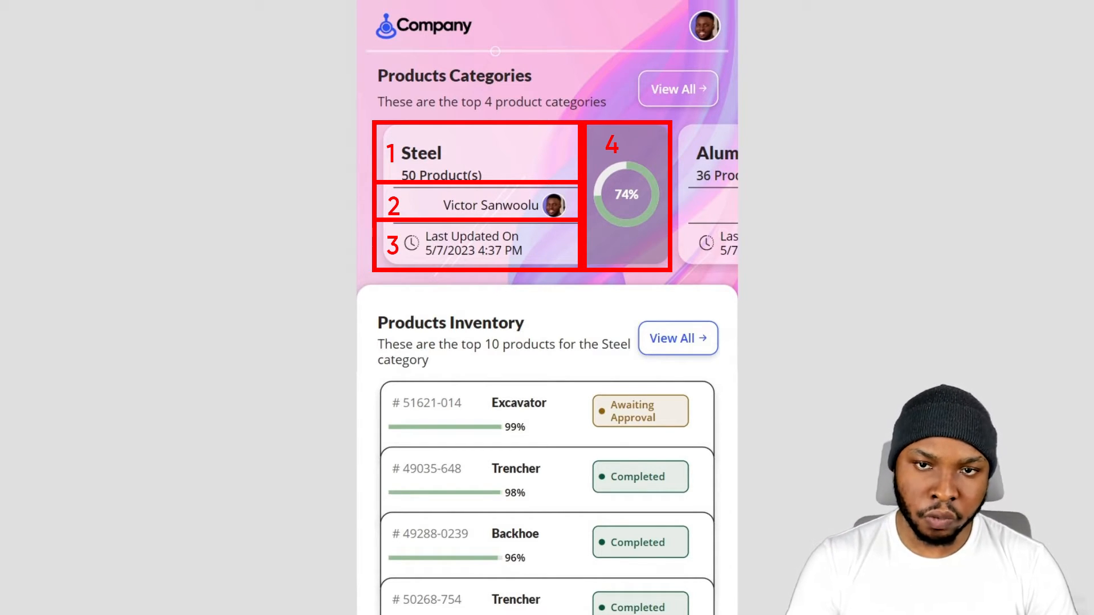
# Insert a horizontal container into the template of Gallery1.
pyautogui.click(222, 89)
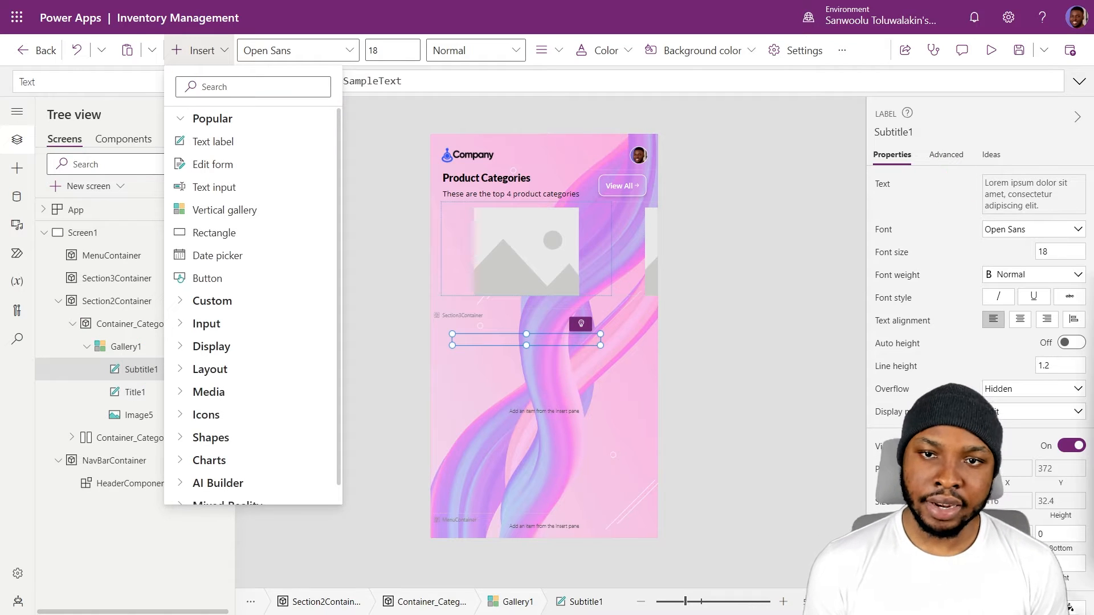
pyautogui.click(260, 84)
pyautogui.write('cont')
pyautogui.click(257, 139)
# Set the new container's height to Parent.Height, its Y position to 0 and its width to Parent.TemplateWidth.
pyautogui.click(1051, 392)
pyautogui.write('Parent.Height')
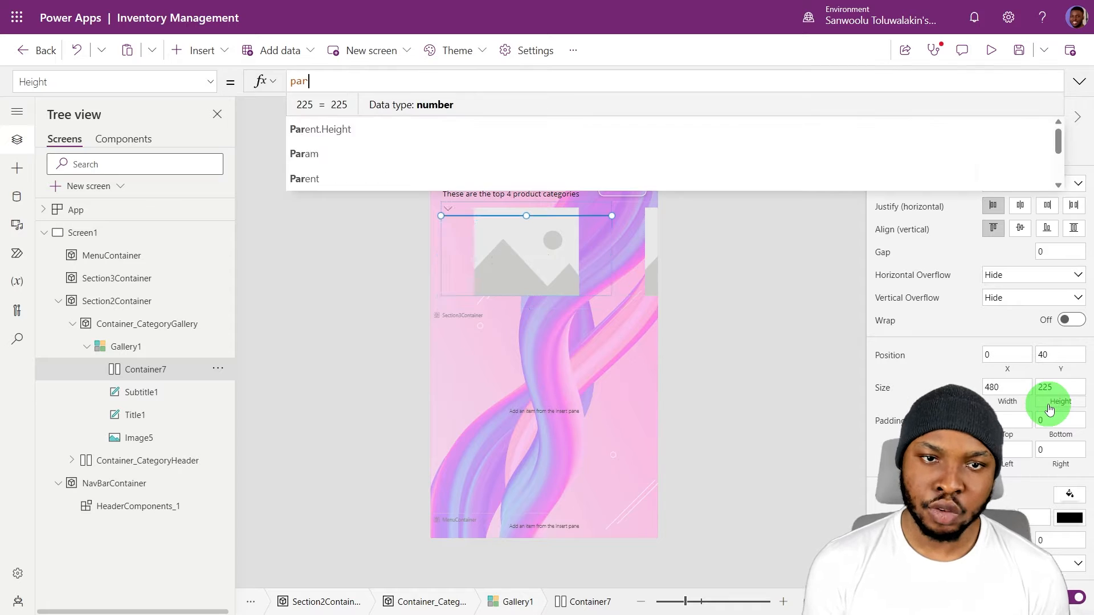
pyautogui.doubleClick(1038, 354)
pyautogui.write('0')
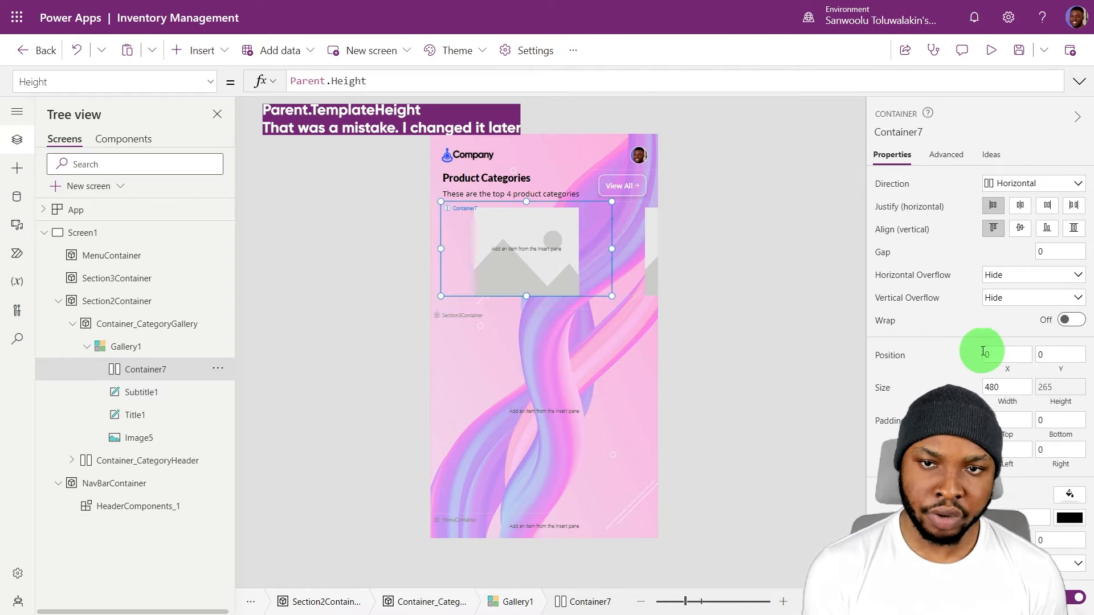
pyautogui.click(1013, 393)
pyautogui.write('Parent.t')
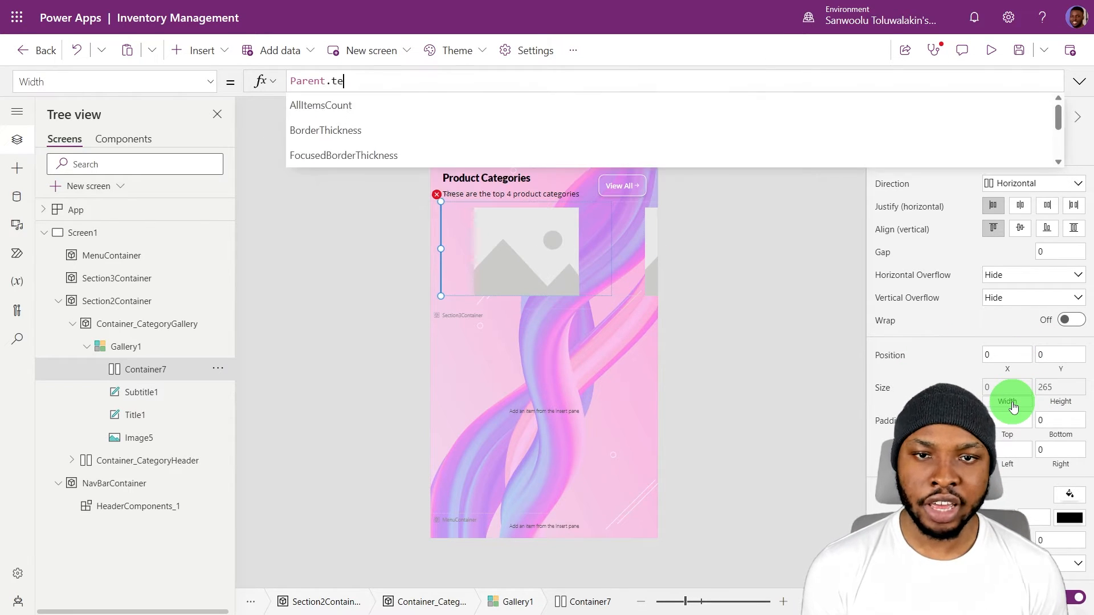
pyautogui.write('emplateWidth')
# Delete the default Subtitle1, Title1 and Image5 controls from Gallery1.
pyautogui.click(141, 393)
pyautogui.keyDown('shift'); pyautogui.click(139, 435); pyautogui.keyUp('shift')
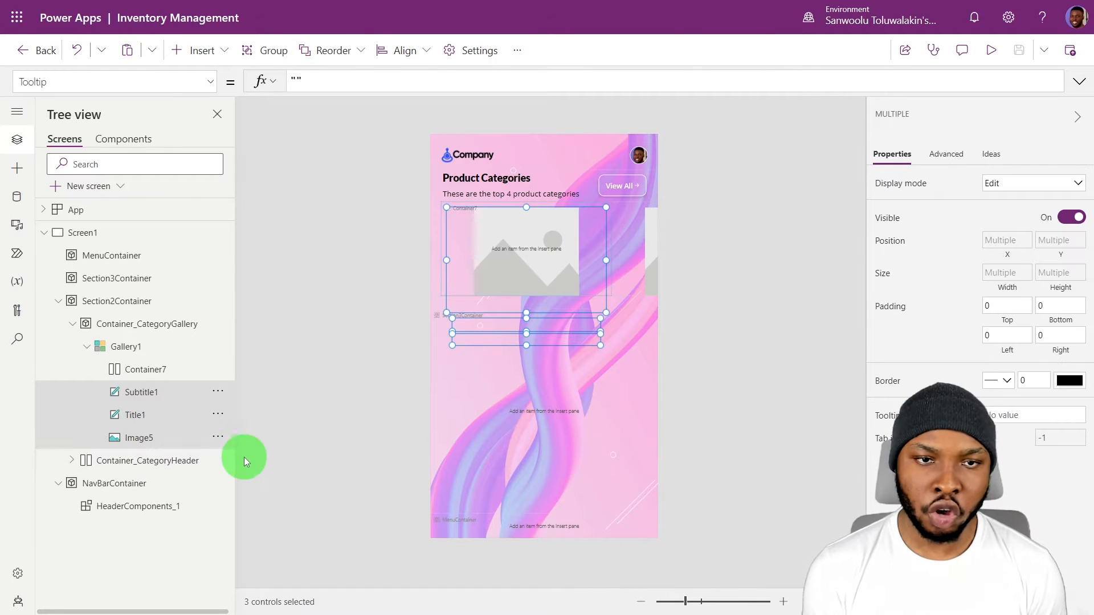
pyautogui.press('Delete')
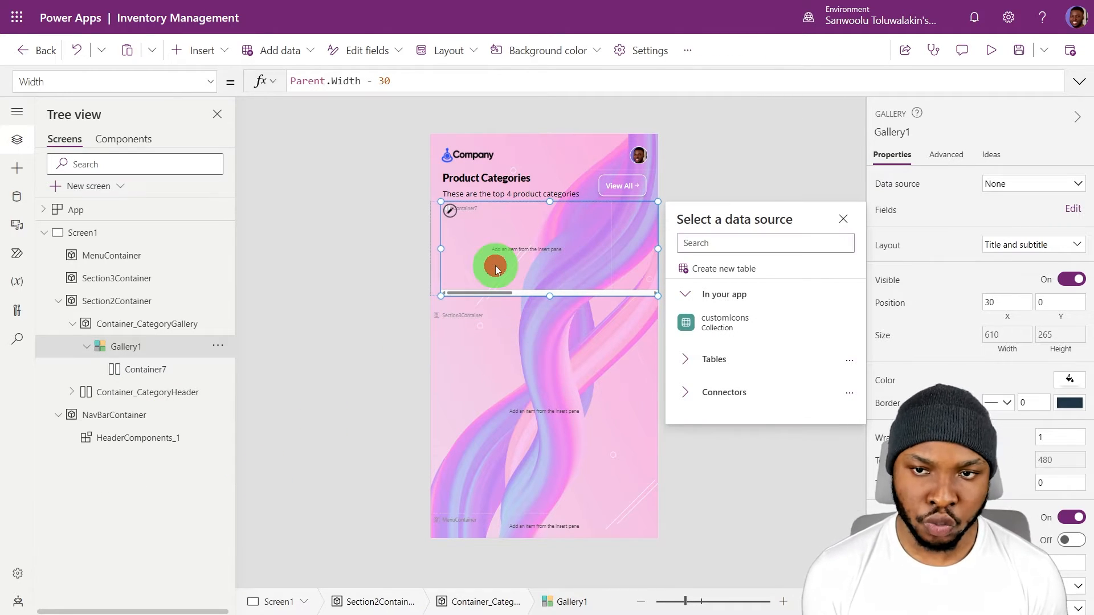
# Set the fill of Container7 in the gallery to RGBA(255, 255, 255, 0.5).
pyautogui.click(494, 263)
pyautogui.click(887, 498)
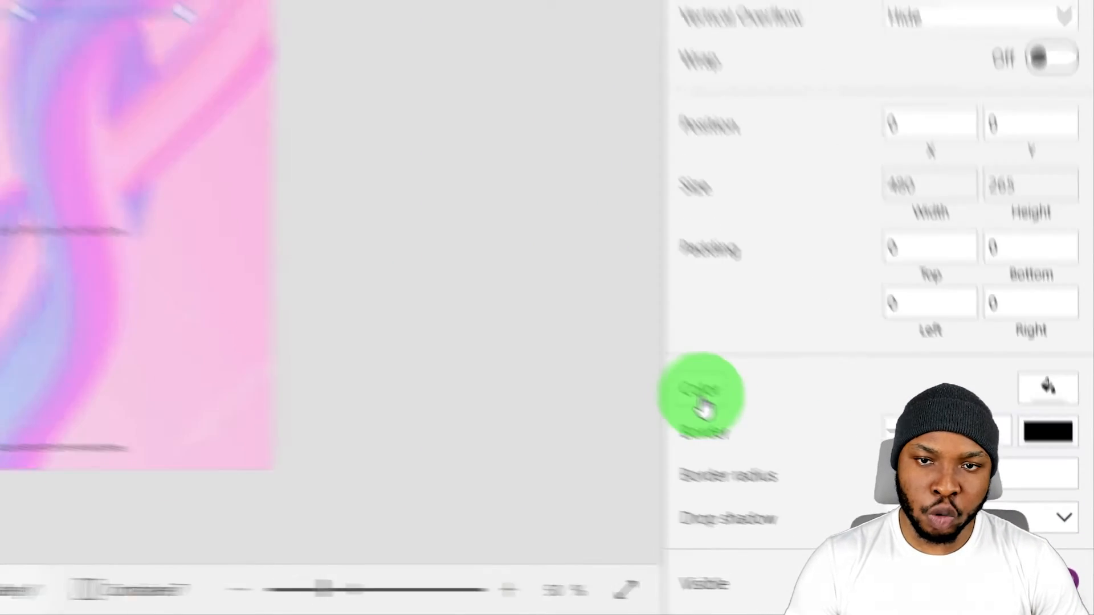
pyautogui.write('RGBA(255, 255, 255, 0.5)')
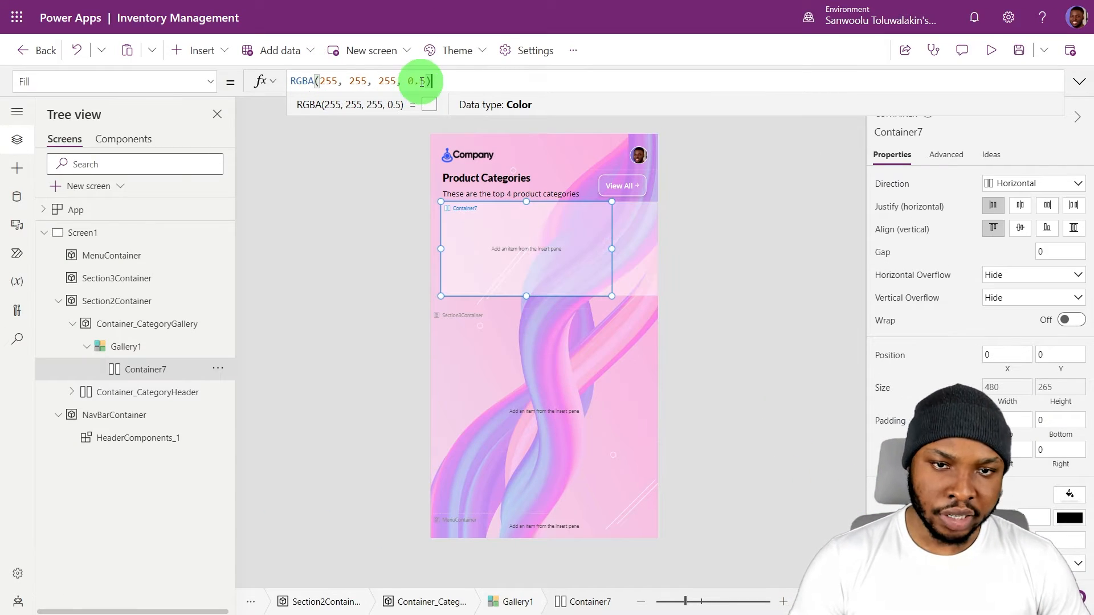
pyautogui.click(804, 224)
# Set Gallery1's template padding to 15 and turn off its scrollbar.
pyautogui.scroll(4, 736, 302)
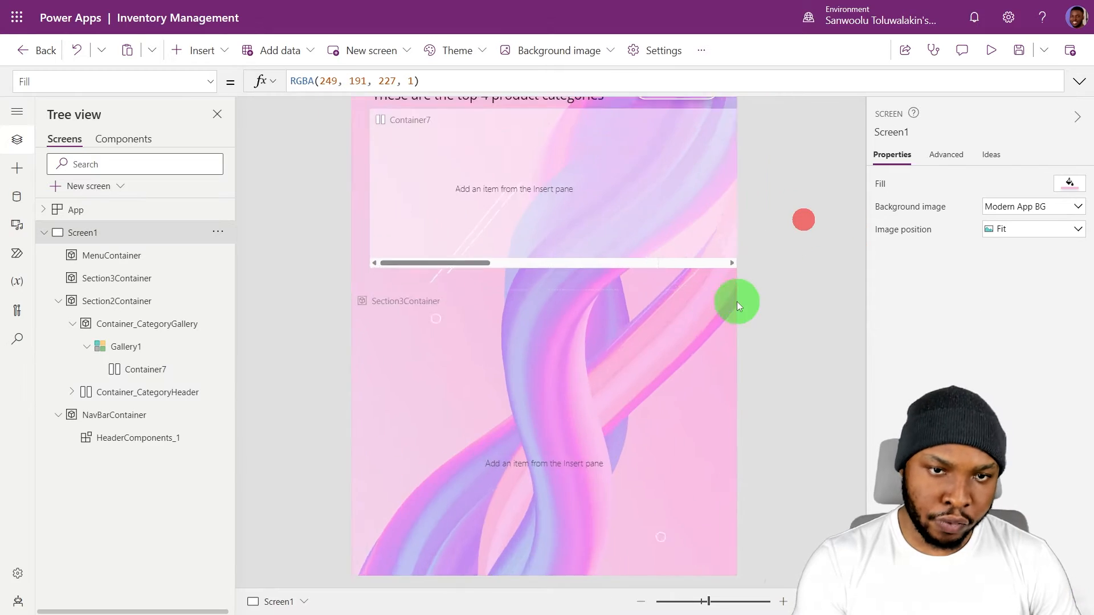
pyautogui.click(544, 324)
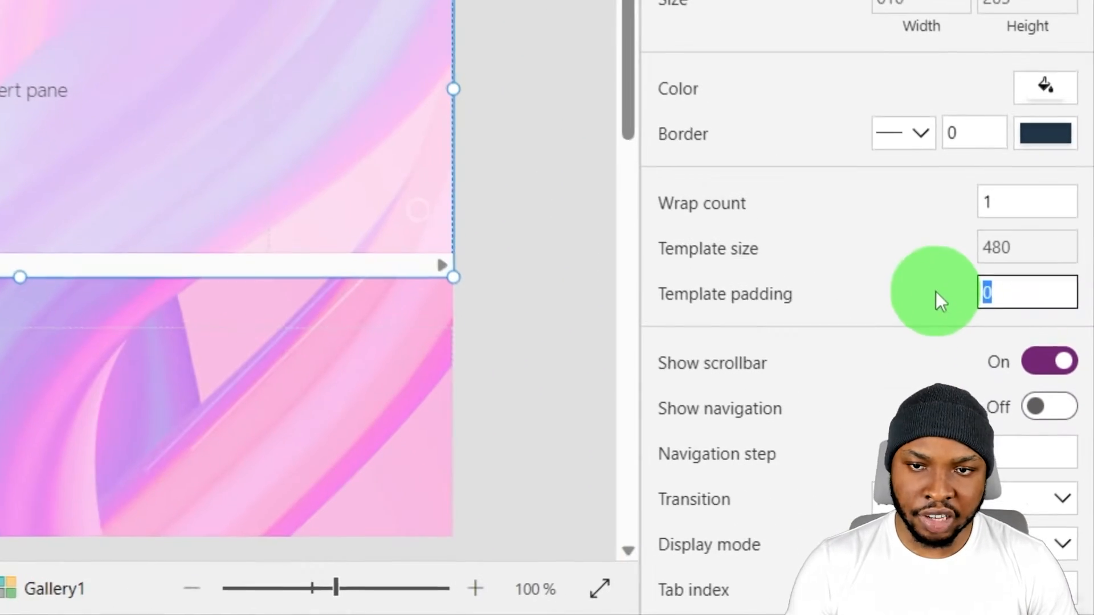
pyautogui.write('15')
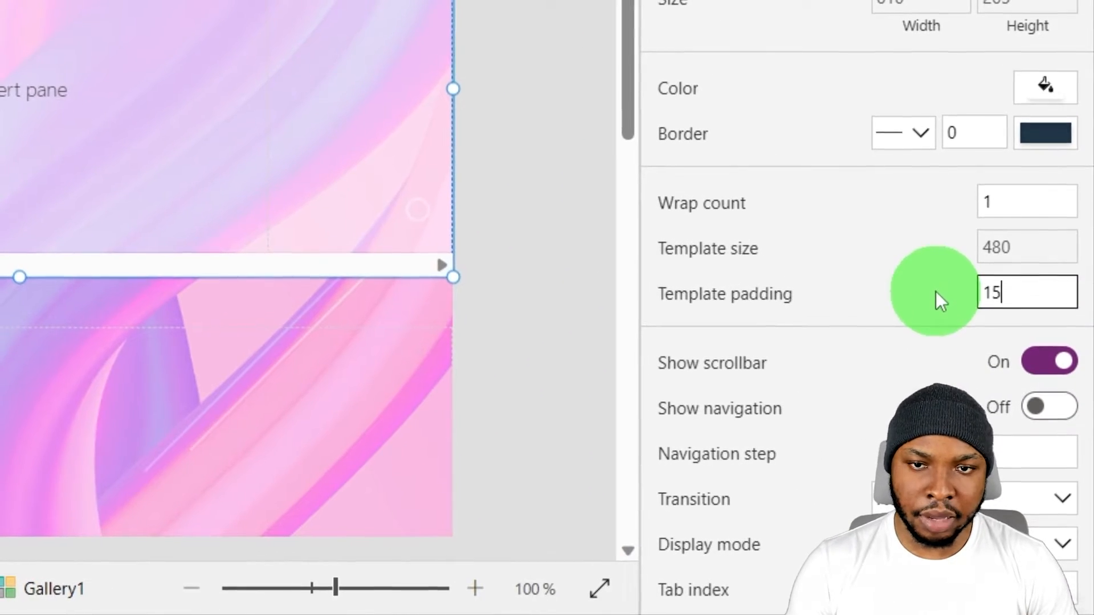
pyautogui.click(836, 163)
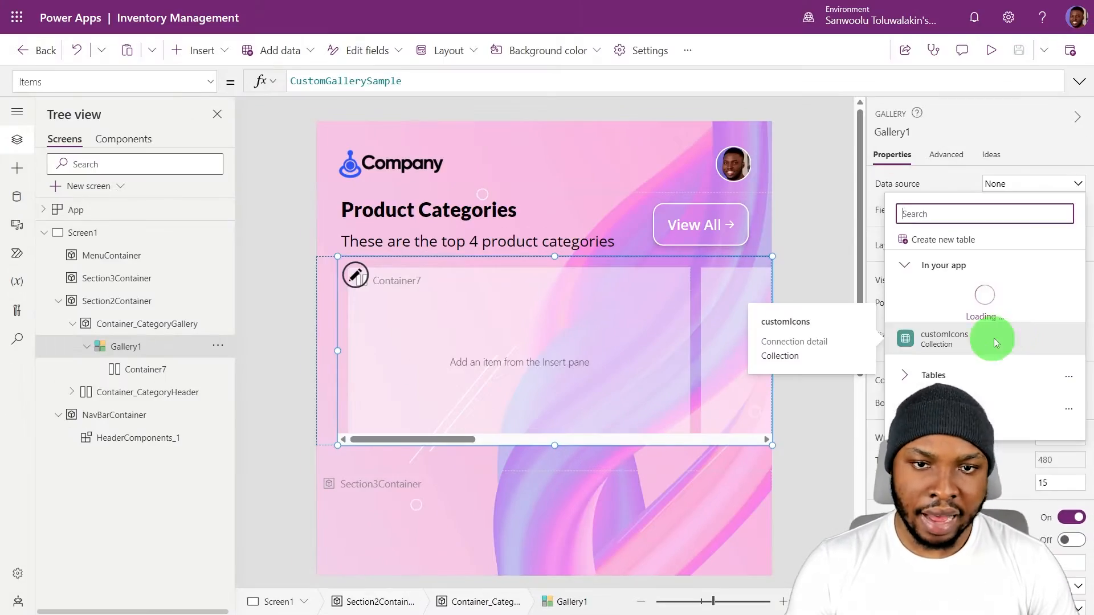
pyautogui.click(997, 326)
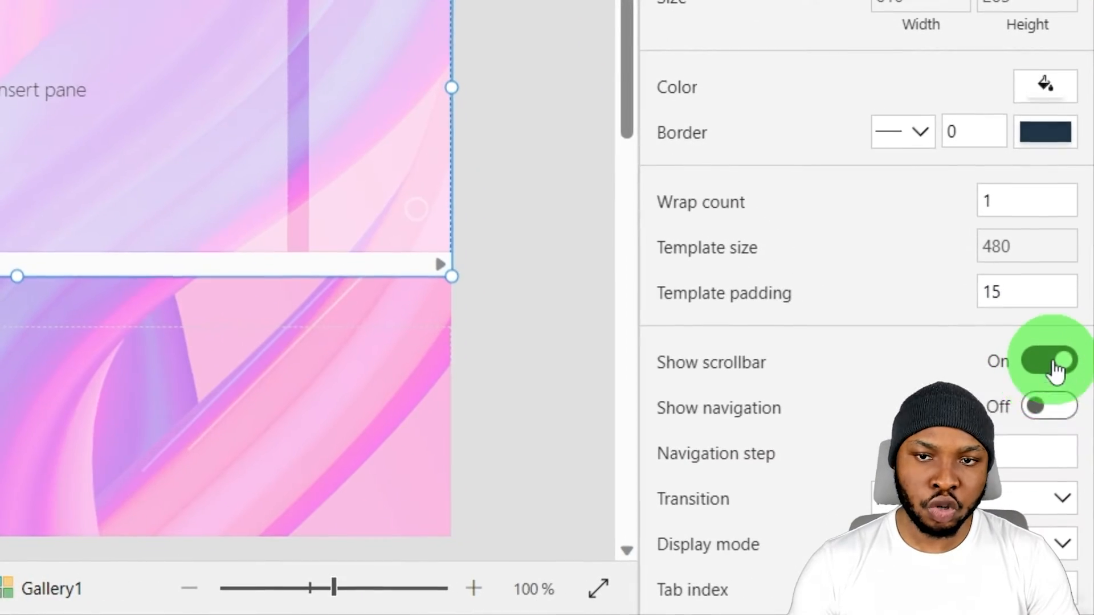
pyautogui.click(1071, 540)
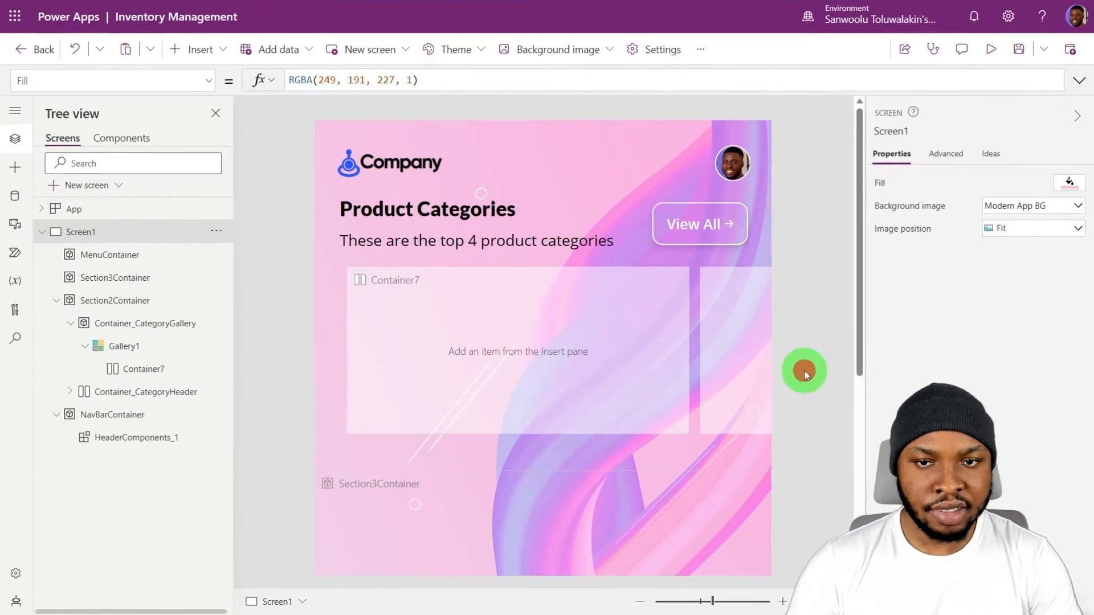
# Set Container7's border radius to 25 and give it a drop shadow.
pyautogui.click(428, 340)
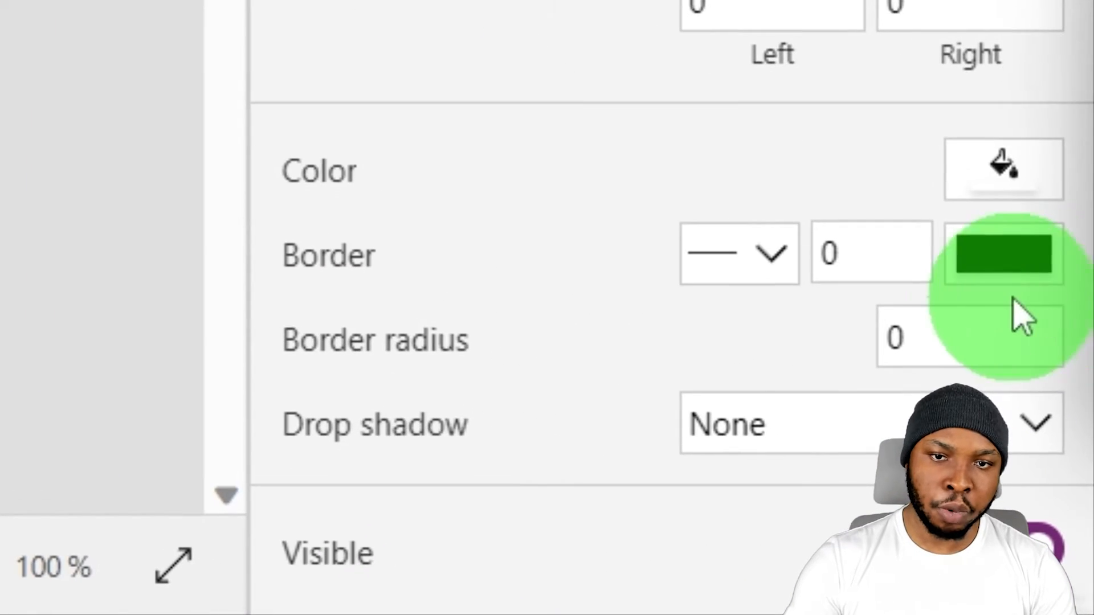
pyautogui.click(1064, 538)
pyautogui.write('25')
pyautogui.click(699, 345)
pyautogui.click(800, 433)
pyautogui.click(781, 162)
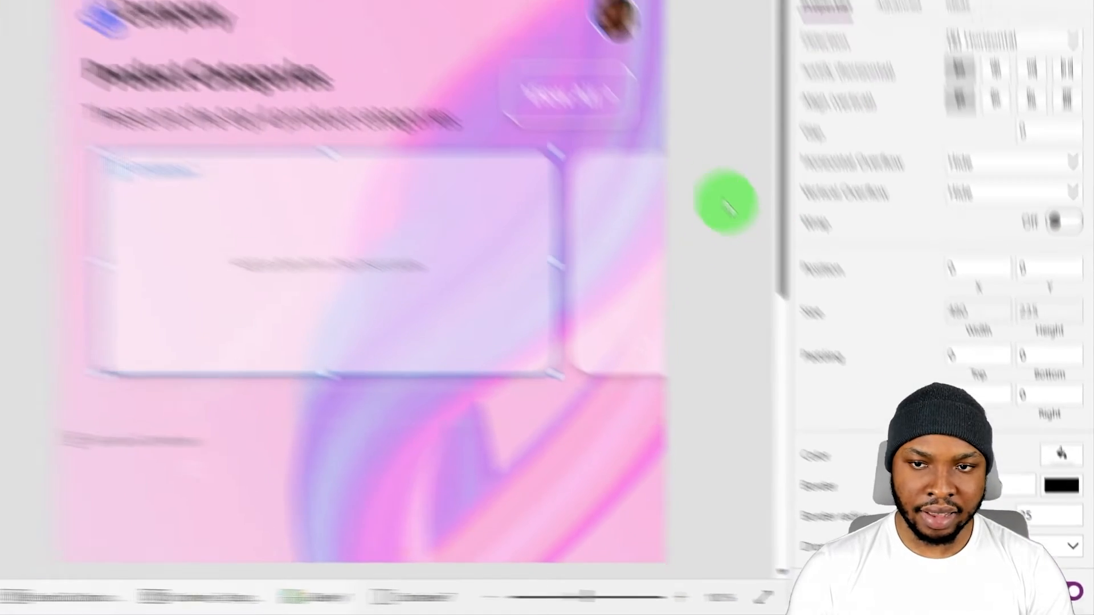
# Preview the app to check the category cards.
pyautogui.click(816, 297)
pyautogui.click(991, 50)
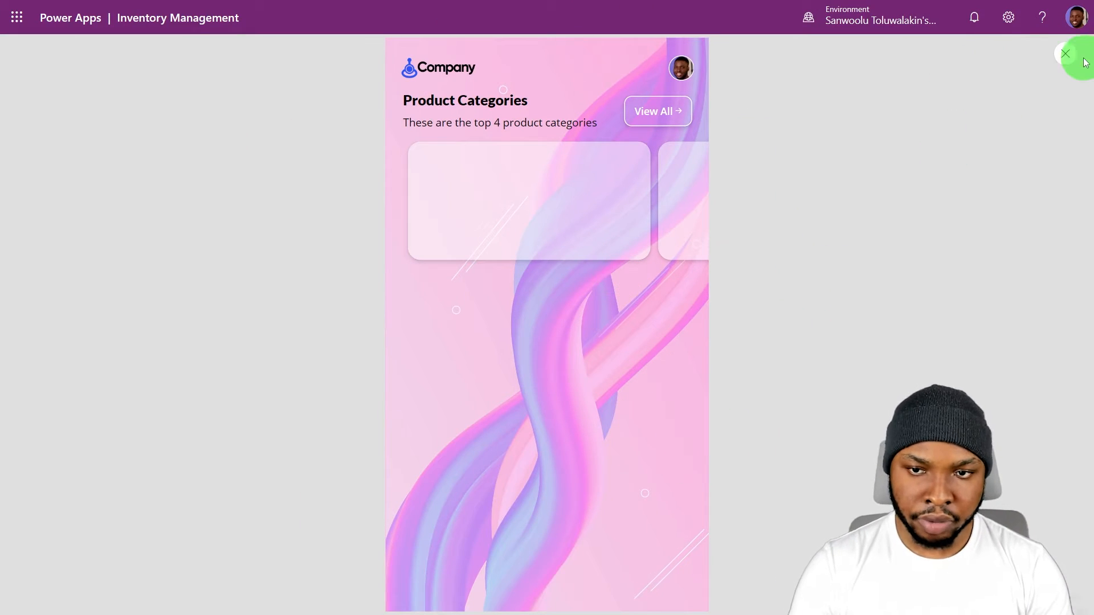
# Insert a container inside Container7 in the gallery and turn on its flexible width.
pyautogui.click(1065, 53)
pyautogui.click(215, 52)
pyautogui.write('con')
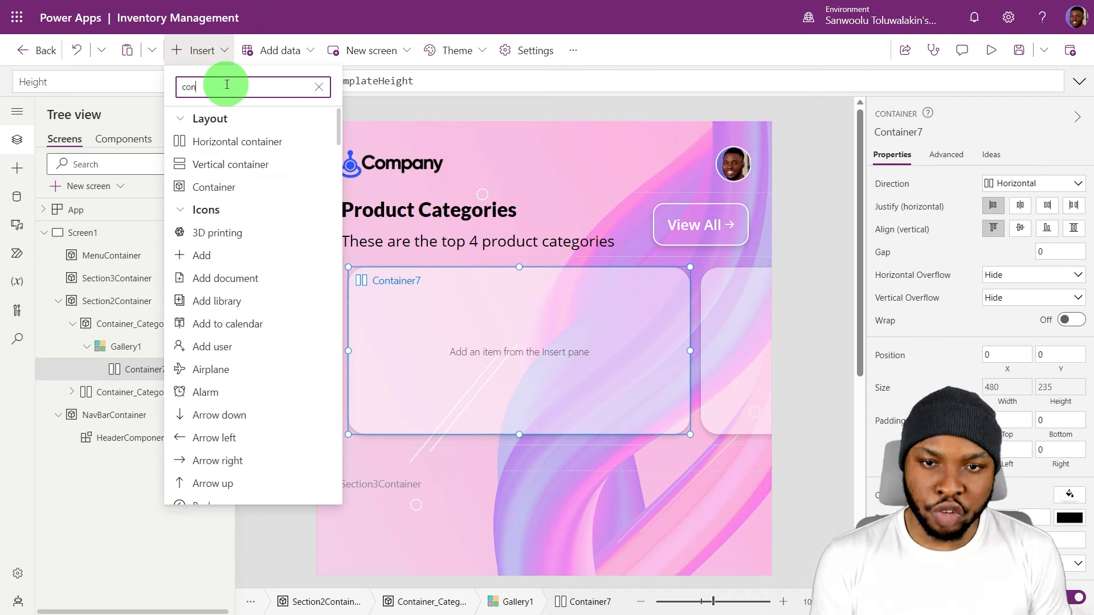
pyautogui.click(214, 278)
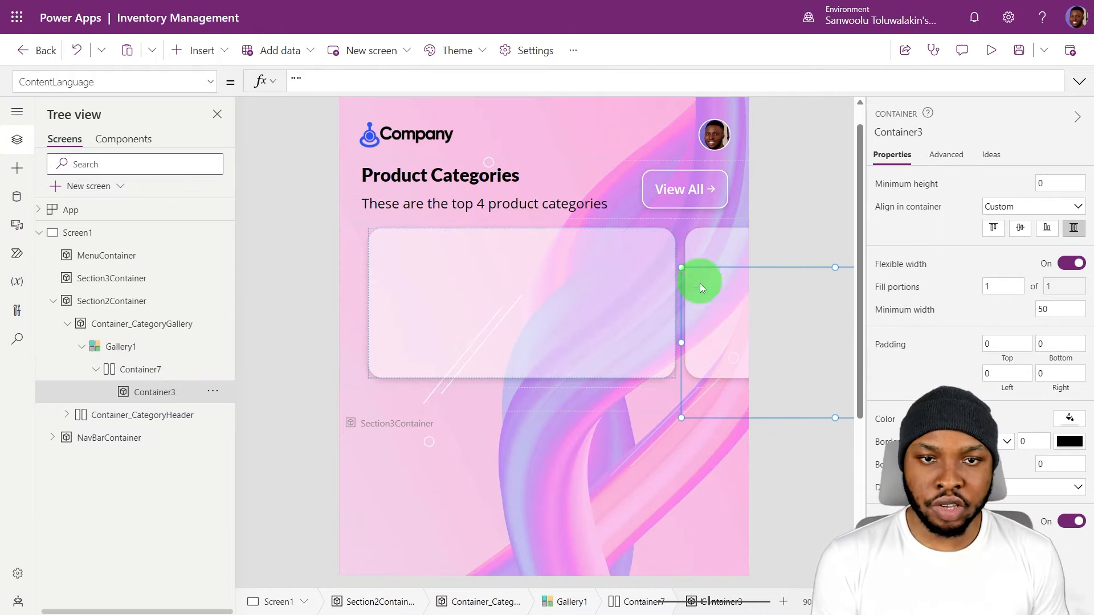
pyautogui.click(1069, 262)
pyautogui.click(1070, 263)
pyautogui.click(1071, 262)
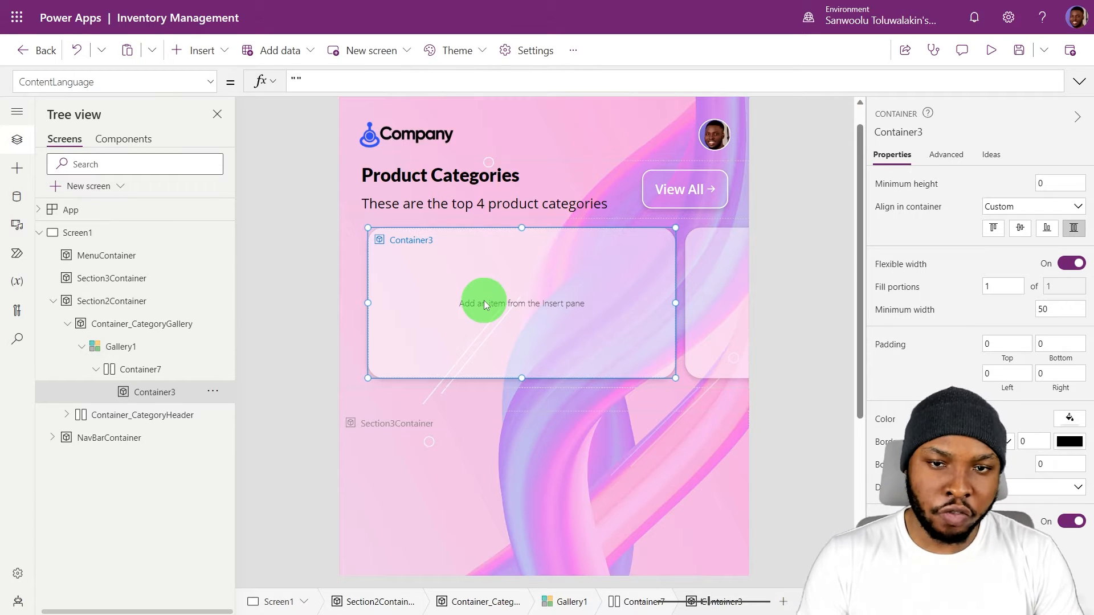
# Duplicate Container3 within Container7 and turn on flexible width for the copy.
pyautogui.click(159, 393)
pyautogui.click(174, 369)
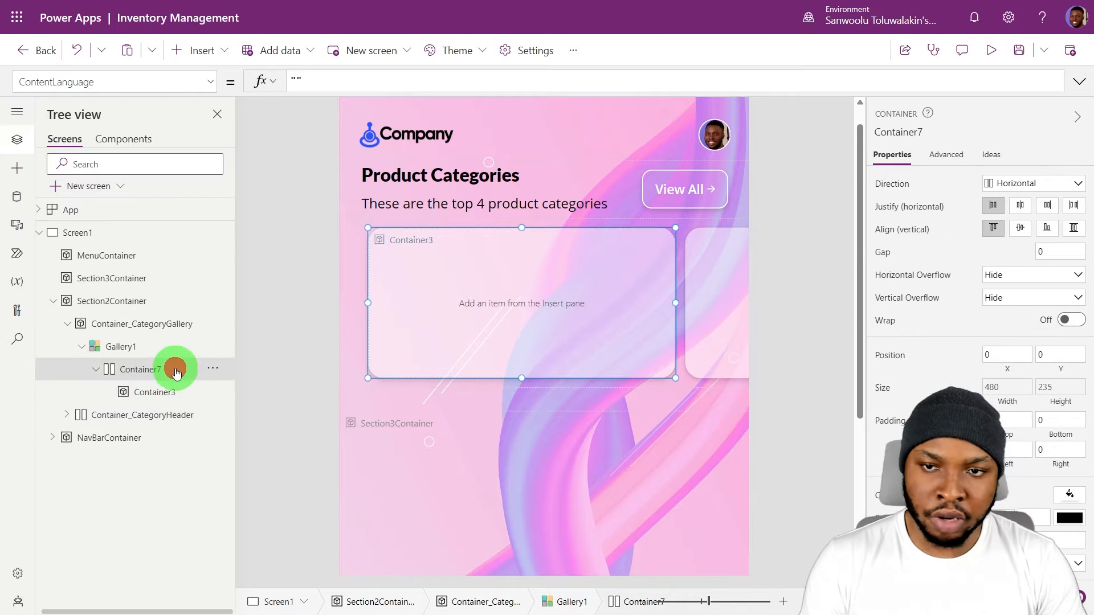
pyautogui.hotkey('ctrl', 'v')
pyautogui.click(1071, 263)
pyautogui.click(1071, 263)
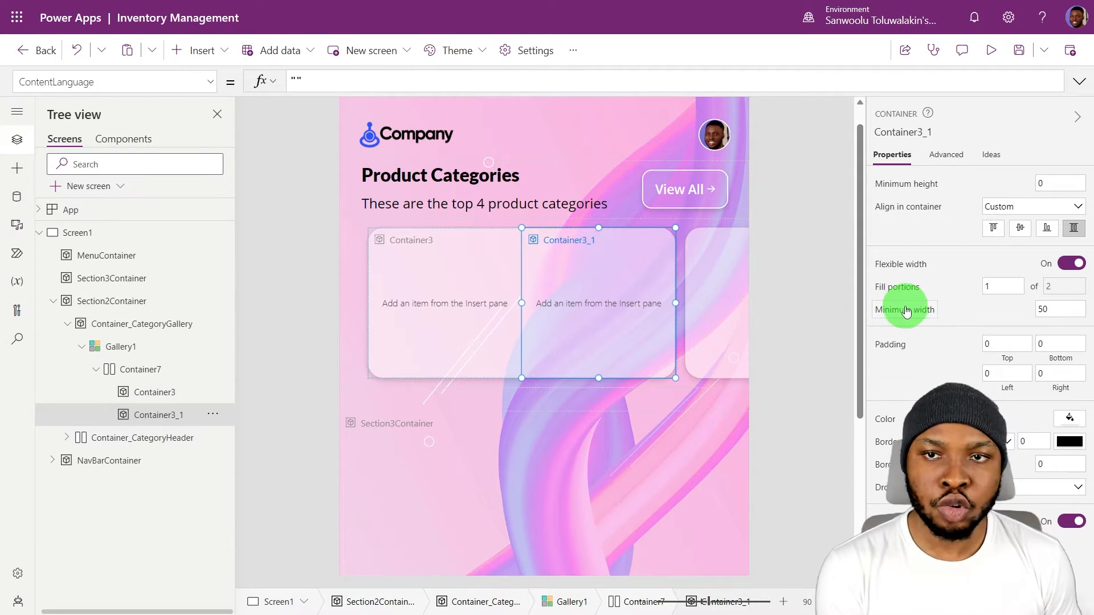
# Set Container3's fill portions to 2.
pyautogui.click(154, 392)
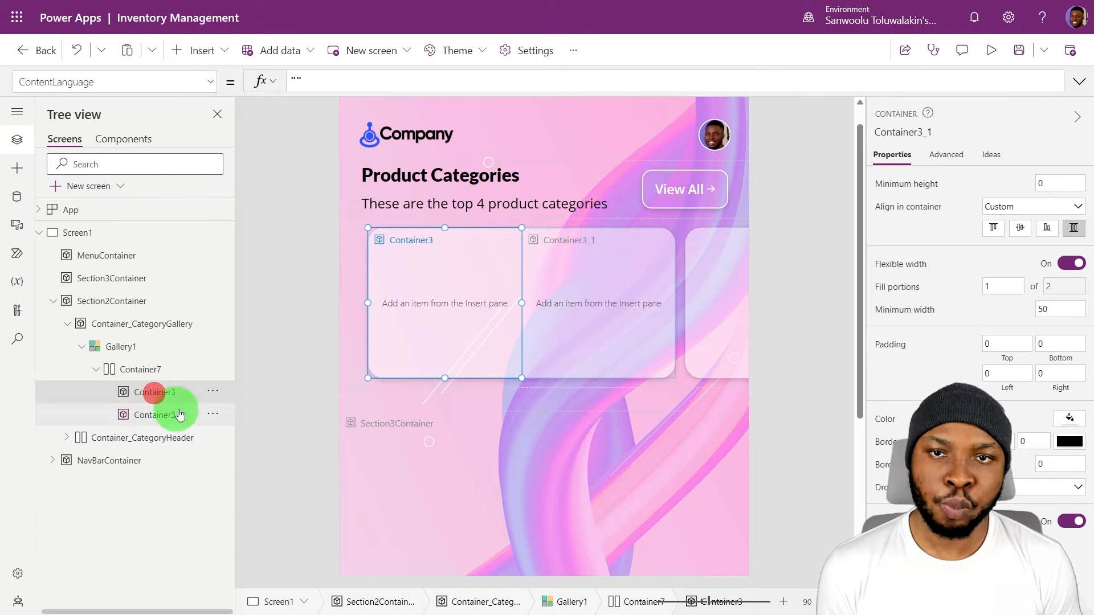
pyautogui.click(985, 285)
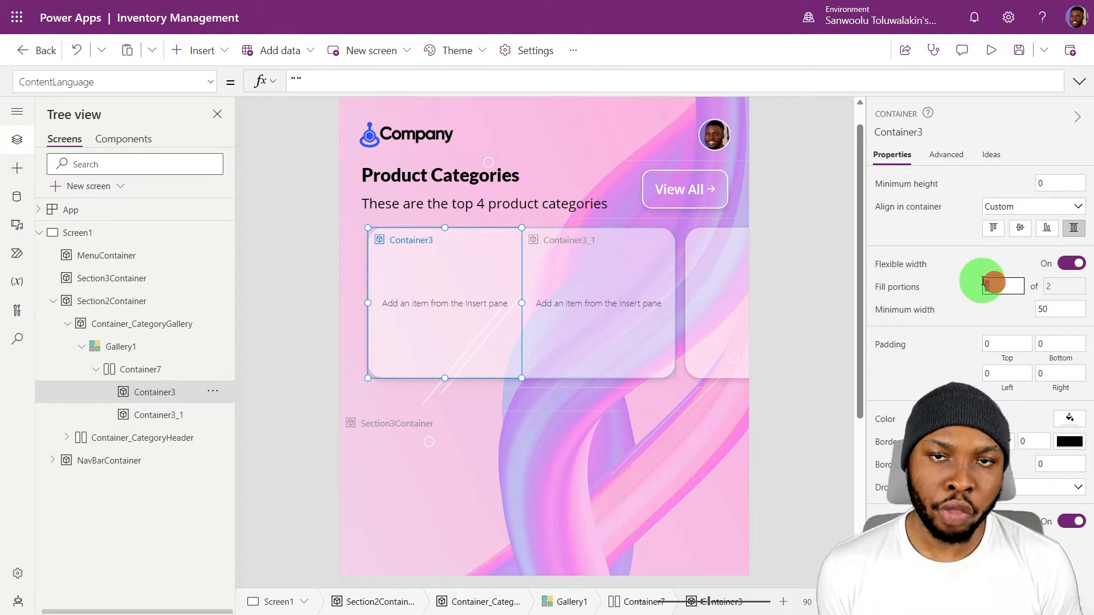
pyautogui.write('2')
pyautogui.click(979, 260)
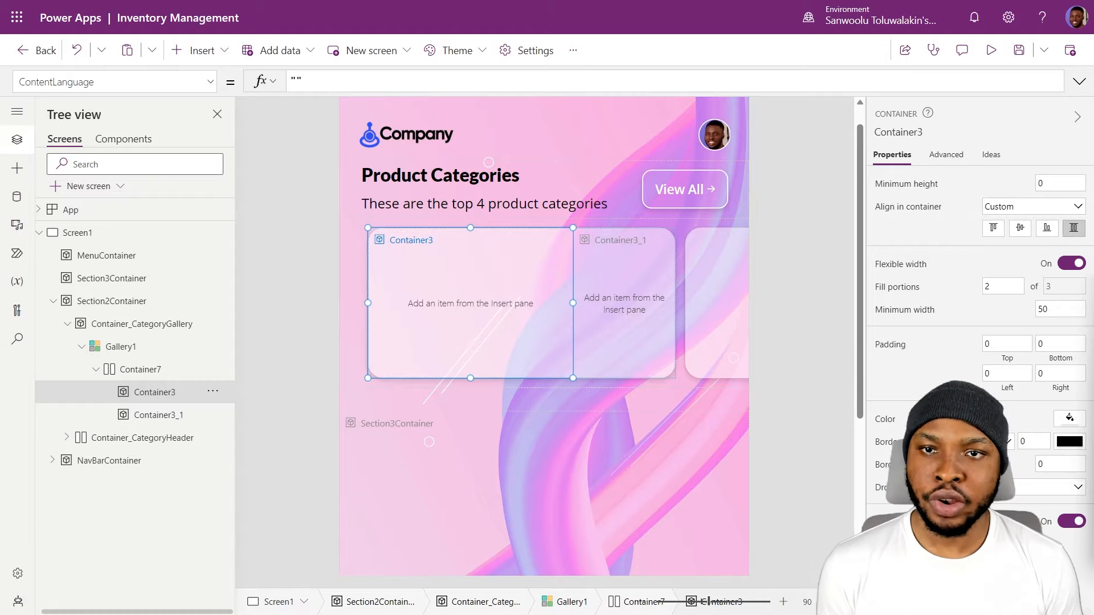
# Set the fill of Container3_1 to RGBA(63, 21, 77, 0.4).
pyautogui.click(146, 414)
pyautogui.click(893, 420)
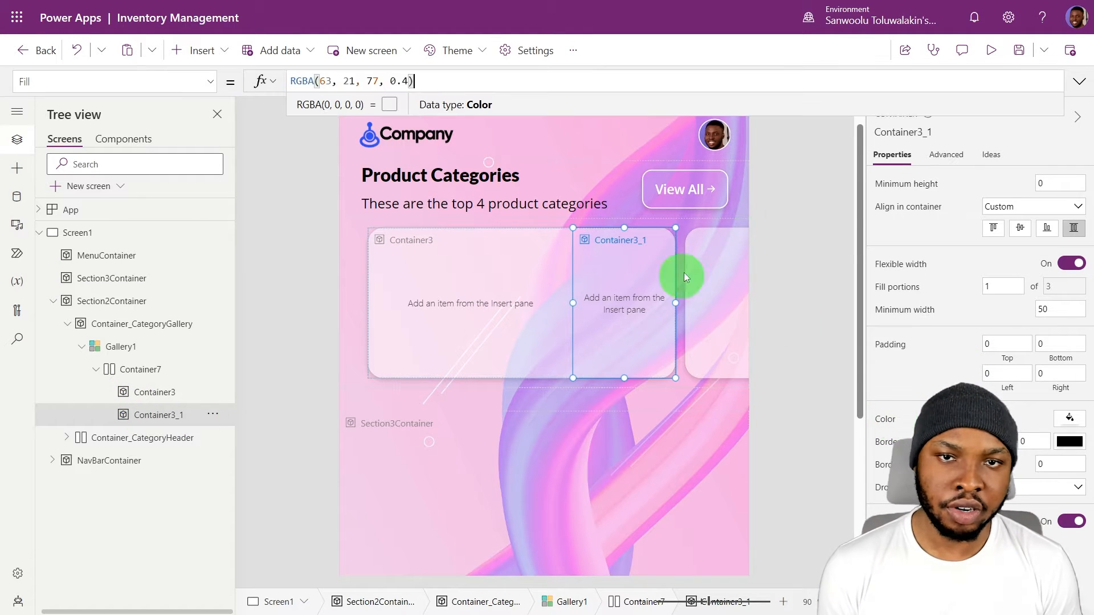
pyautogui.click(840, 191)
# Preview the app to check the card's two-part layout.
pyautogui.click(991, 49)
pyautogui.moveTo(605, 202); pyautogui.dragTo(604, 229)
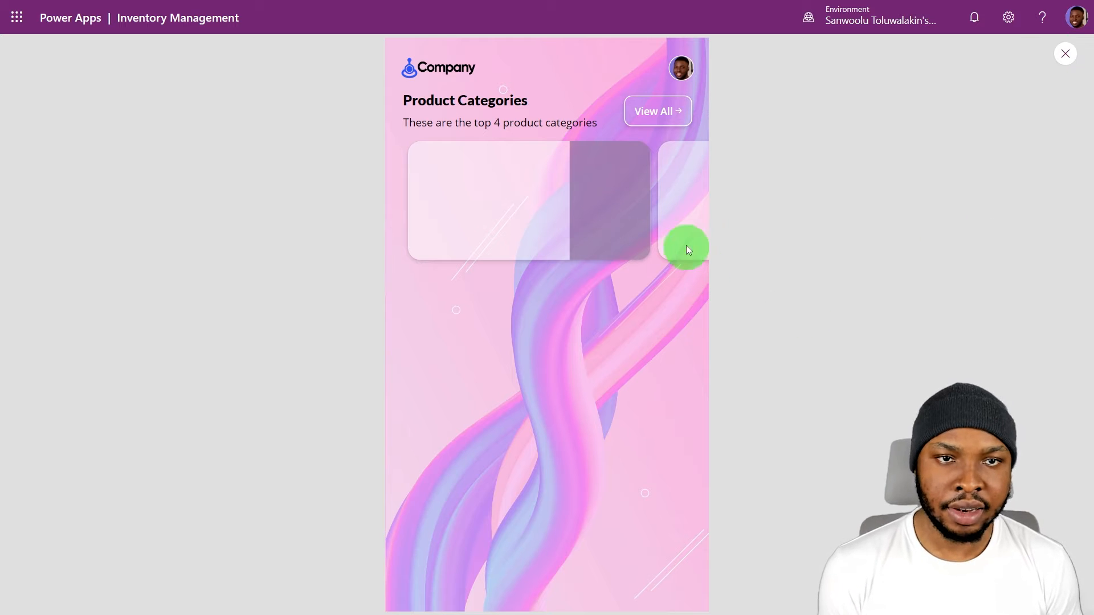
pyautogui.click(1065, 54)
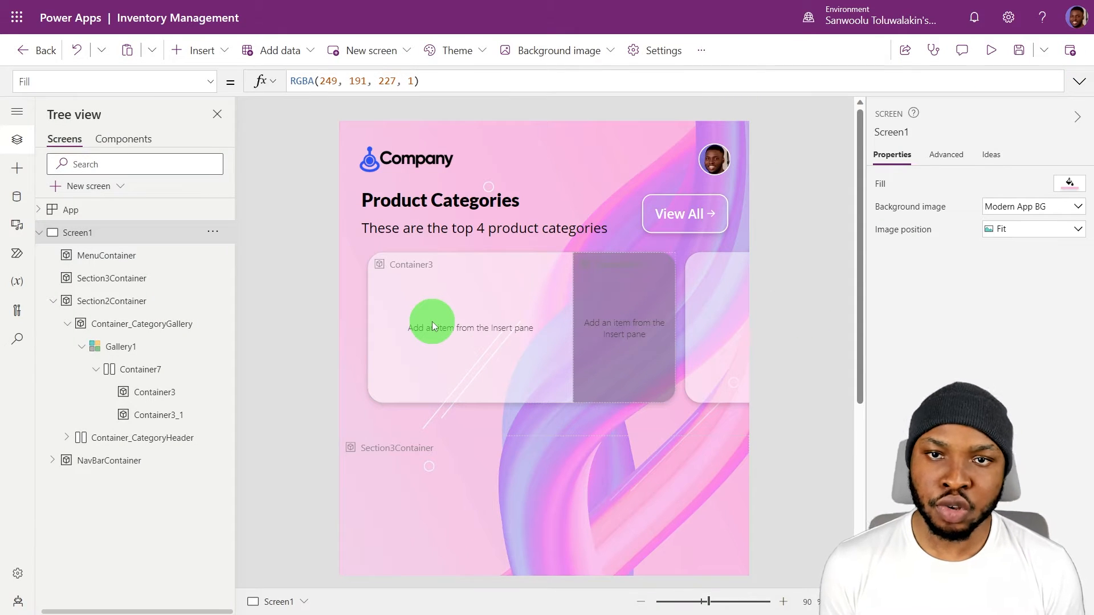
# Insert a container inside Container3, set its width to Parent.Width and its Y position to 25.
pyautogui.click(455, 313)
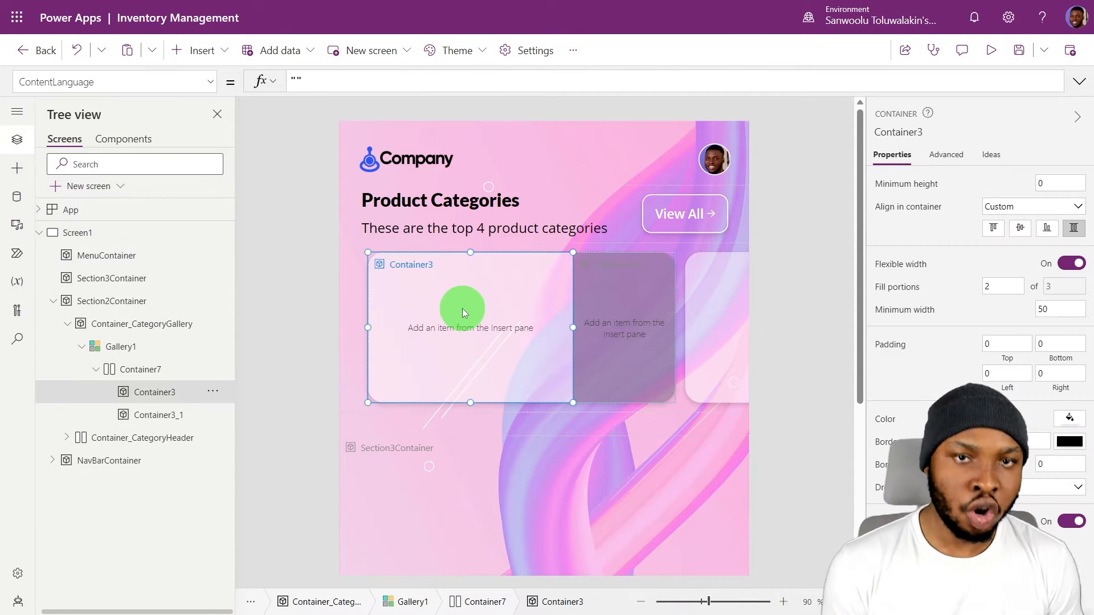
pyautogui.click(202, 50)
pyautogui.write('con')
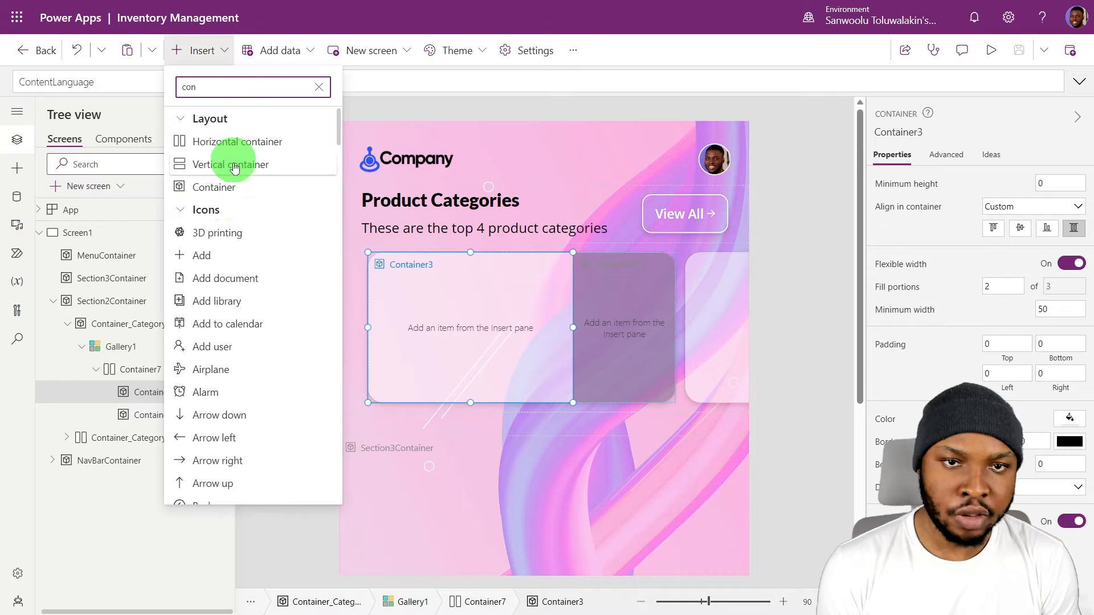
pyautogui.click(229, 185)
pyautogui.click(998, 231)
pyautogui.write('pare')
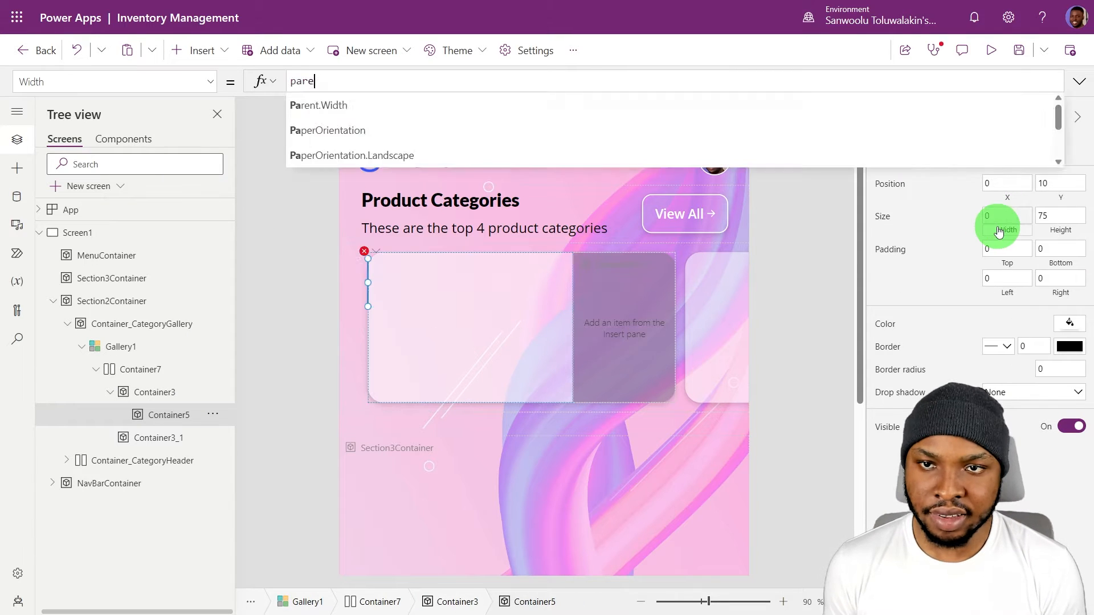
pyautogui.press('Tab')
# Add category name and product count labels to Container5, counting the Construction Products rows matching ThisItem.'Category Name' and appending " Product(s)".
pyautogui.click(182, 54)
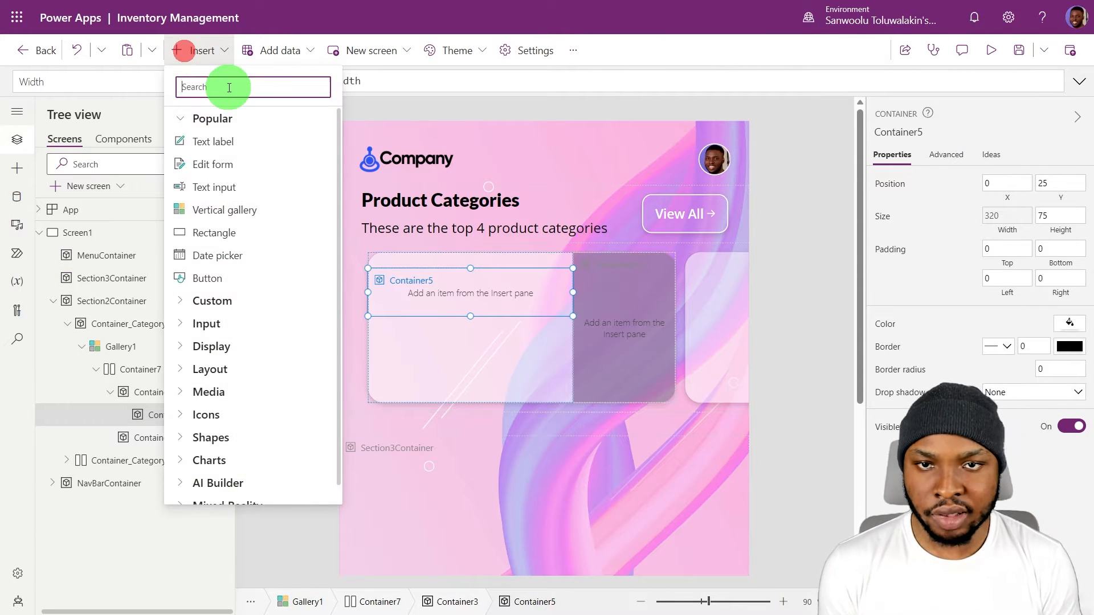
pyautogui.click(225, 139)
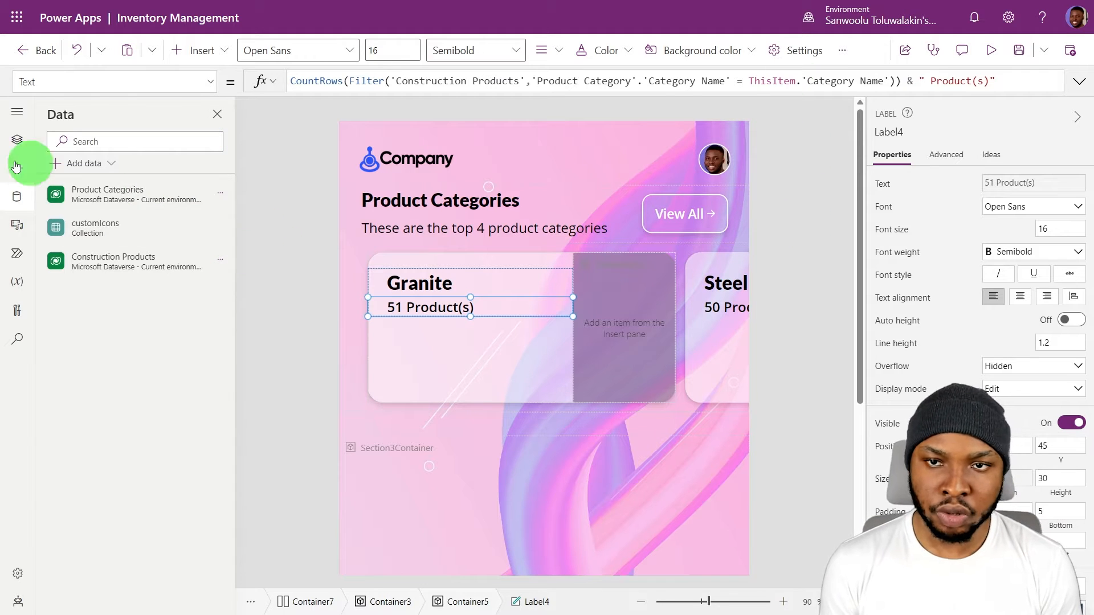
pyautogui.click(16, 140)
# Preview the app and browse the category cards to check their names and product counts.
pyautogui.click(904, 82)
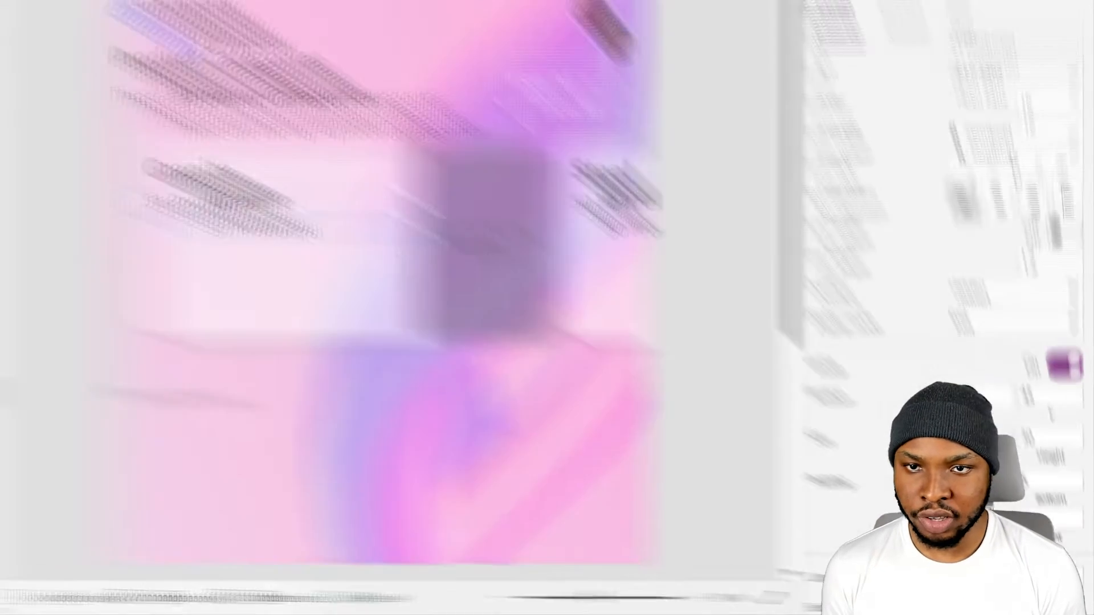
pyautogui.click(630, 244)
pyautogui.click(600, 234)
pyautogui.click(689, 212)
pyautogui.click(1067, 52)
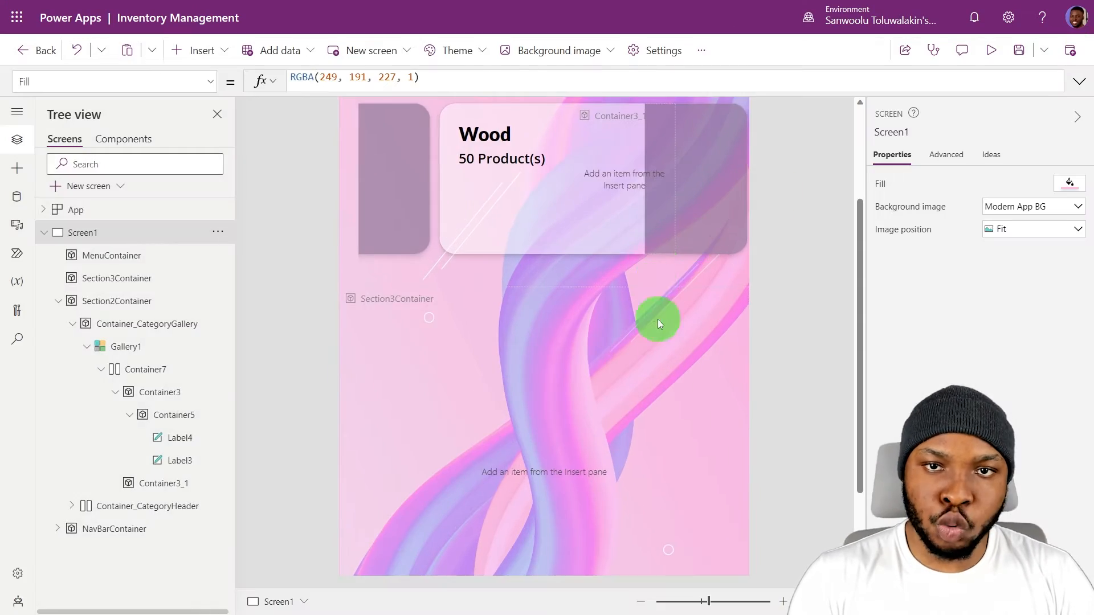
# Duplicate ContainerLine1 and place the copy directly inside LeftContainer3.
pyautogui.scroll(3, 654, 288)
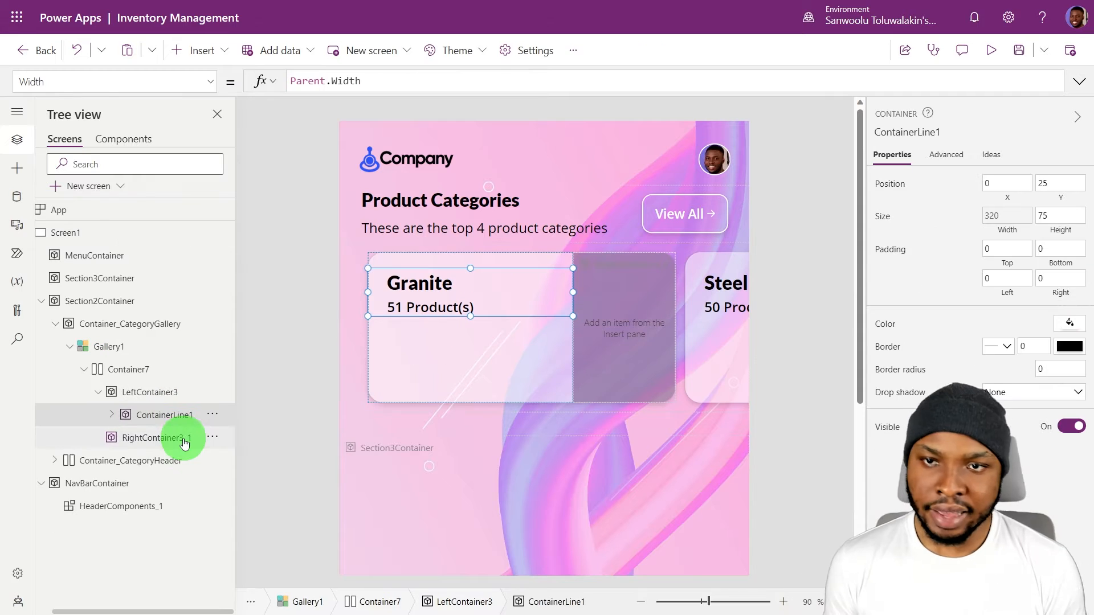
pyautogui.hotkey('ctrl', 'v')
pyautogui.click(408, 318)
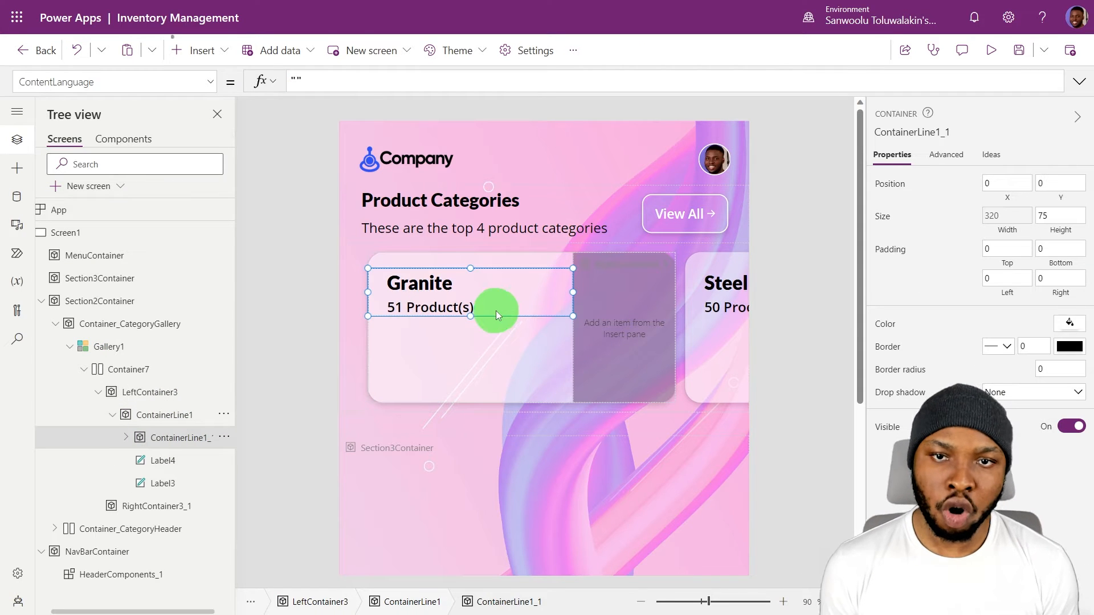
pyautogui.moveTo(171, 437); pyautogui.dragTo(159, 414)
pyautogui.click(112, 438)
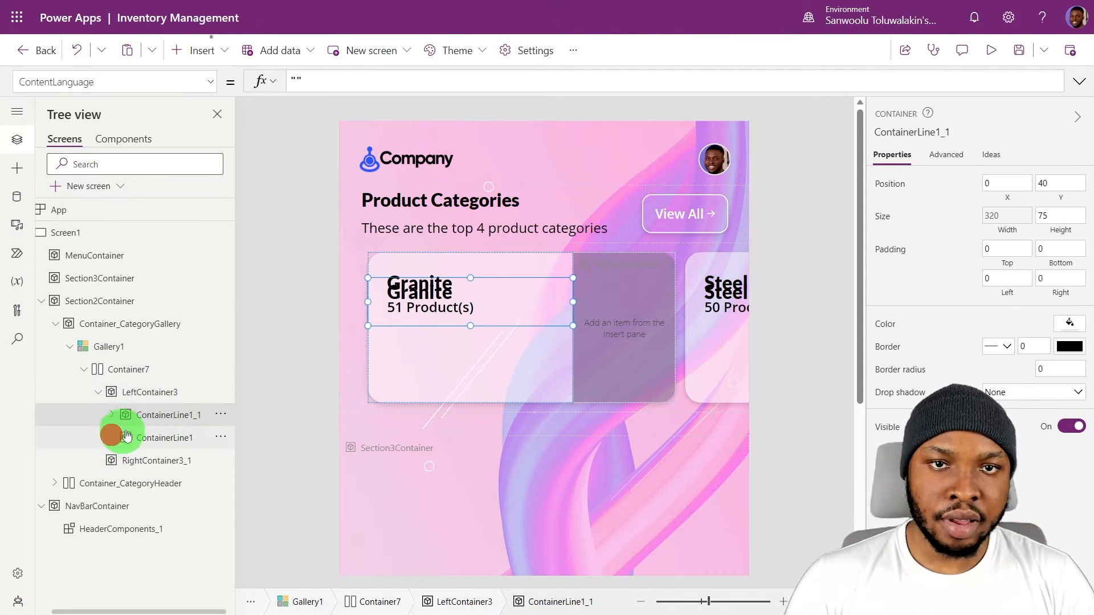
# Rename the duplicated container ContainerLine2.
pyautogui.doubleClick(204, 415)
pyautogui.click(261, 405)
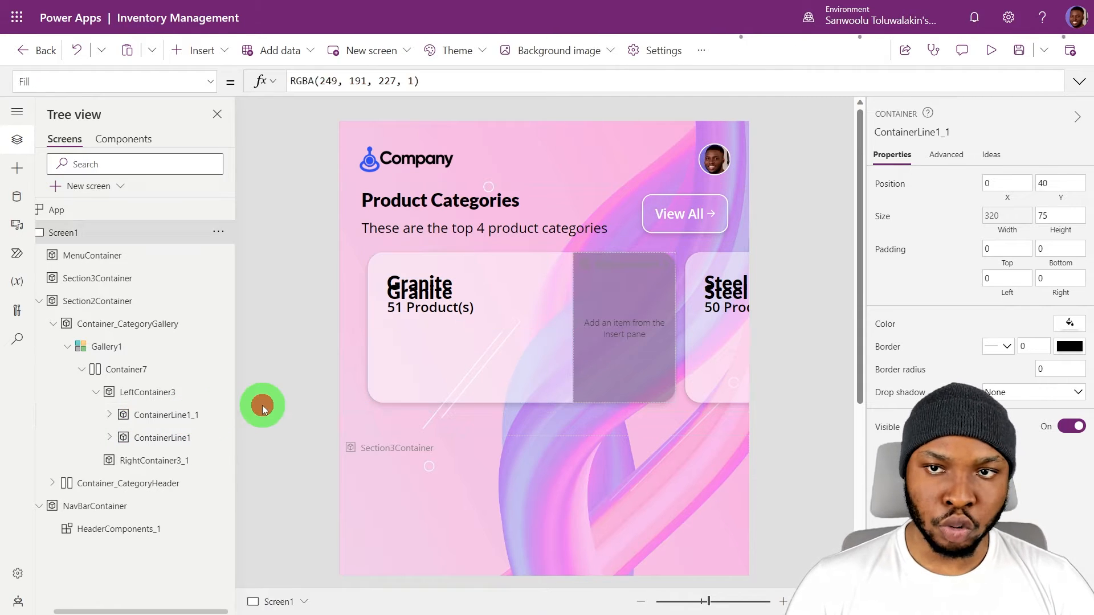
pyautogui.click(187, 414)
# Move ContainerLine2 directly beneath ContainerLine1 and delete its category name label.
pyautogui.moveTo(497, 327); pyautogui.dragTo(496, 363)
pyautogui.click(444, 332)
pyautogui.press('Delete')
# Set the text of the remaining ContainerLine2 label to ThisItem.'Category Manager'.'Full Name'.
pyautogui.click(444, 353)
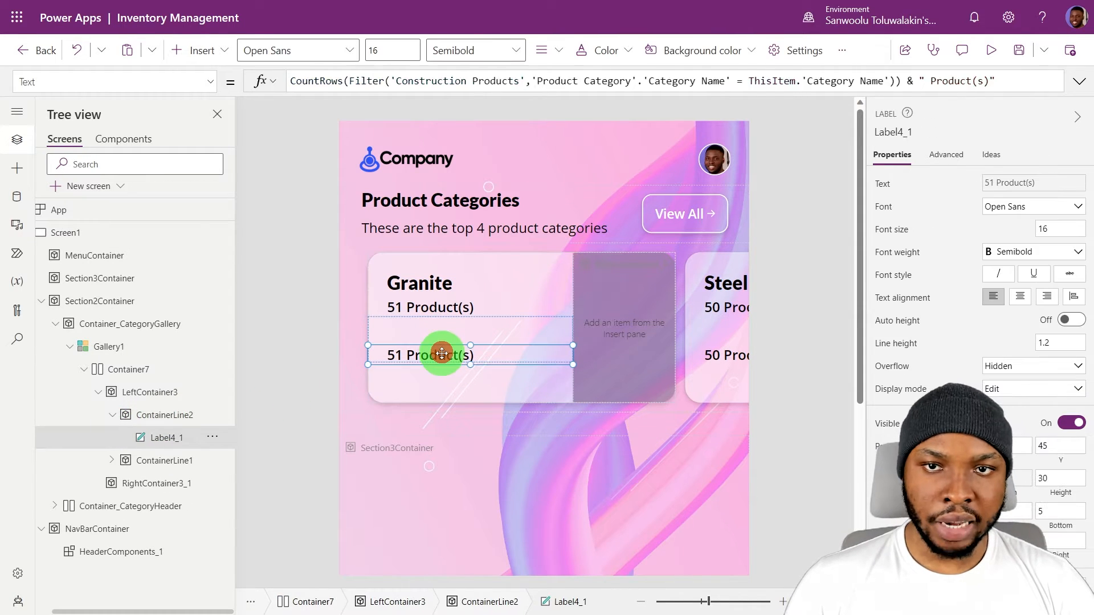
pyautogui.click(928, 165)
pyautogui.write('ThisItem.')
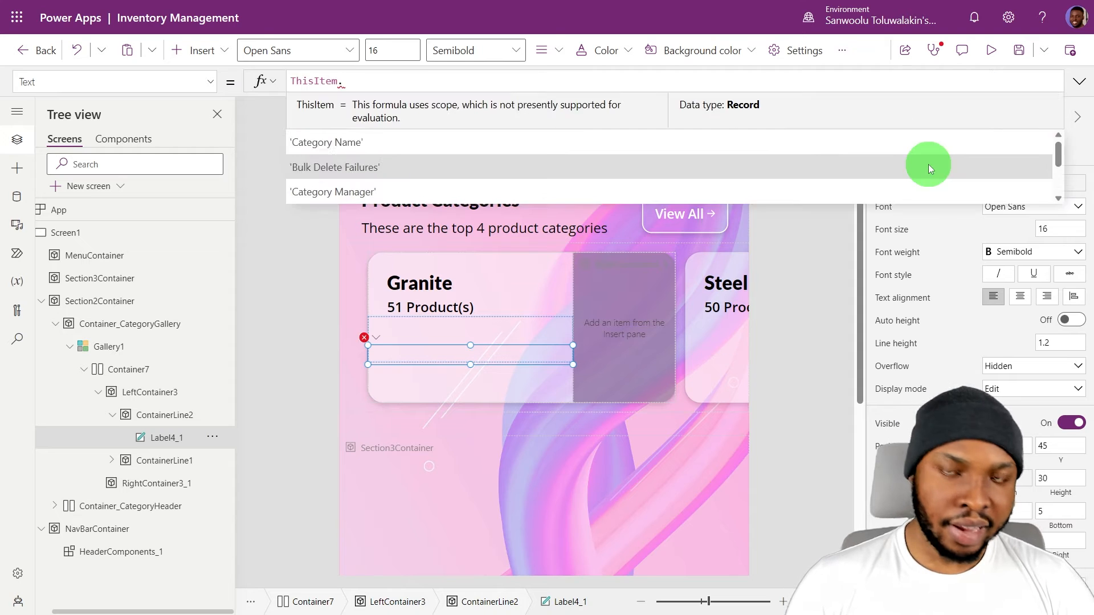
pyautogui.write("'Category Manager'.nager'.'Full Name'")
pyautogui.press('Tab')
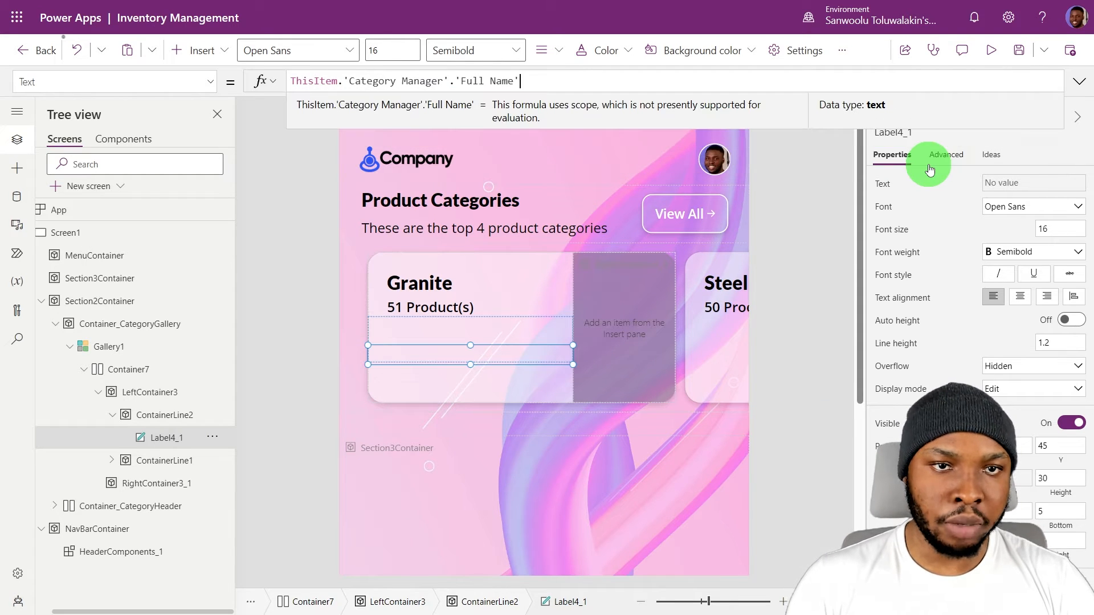
# Set the category manager label's height to Parent.Height and its Y position to 0.
pyautogui.click(1053, 496)
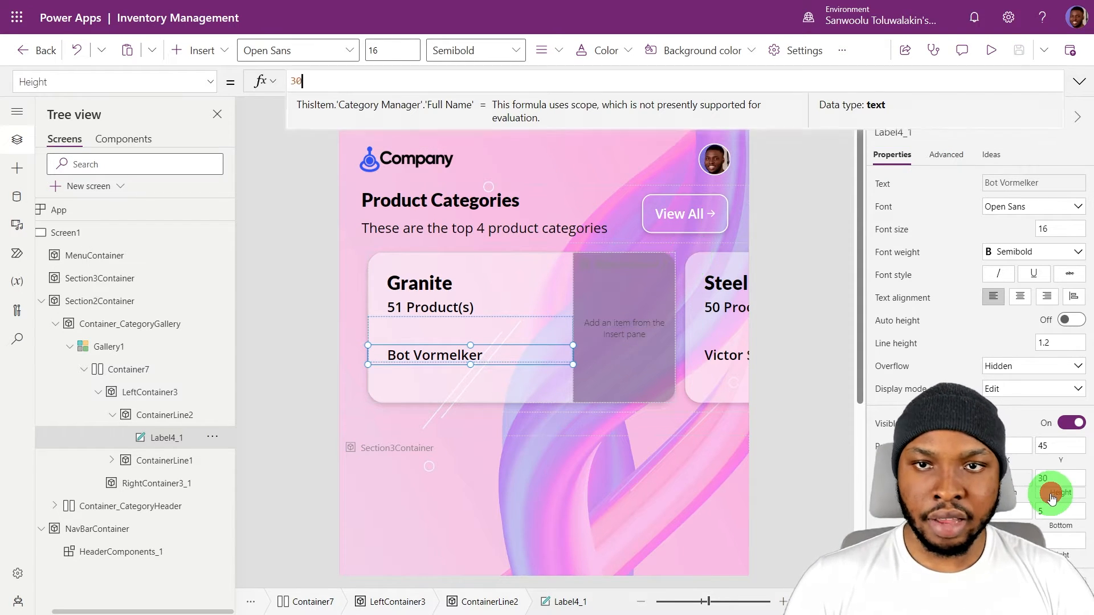
pyautogui.write('par')
pyautogui.press('Tab')
pyautogui.click(1036, 444)
pyautogui.press('Return')
pyautogui.scroll(-2, 978, 390)
pyautogui.scroll(1, 979, 390)
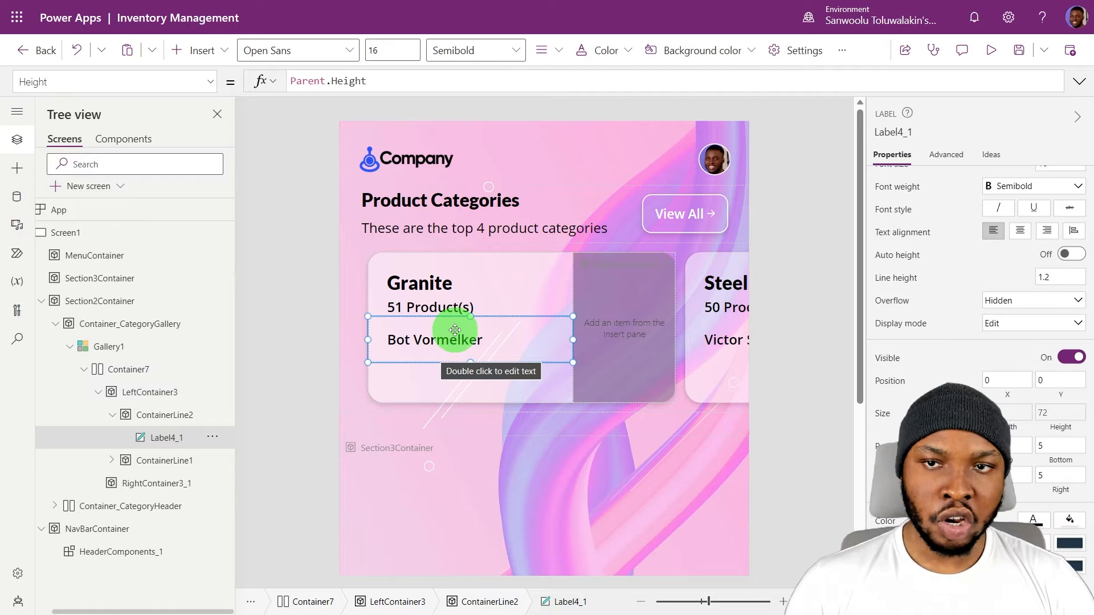
# Insert a container inside ContainerLine2 of the category card and set its width and height to 40.
pyautogui.click(202, 50)
pyautogui.click(225, 85)
pyautogui.write('con')
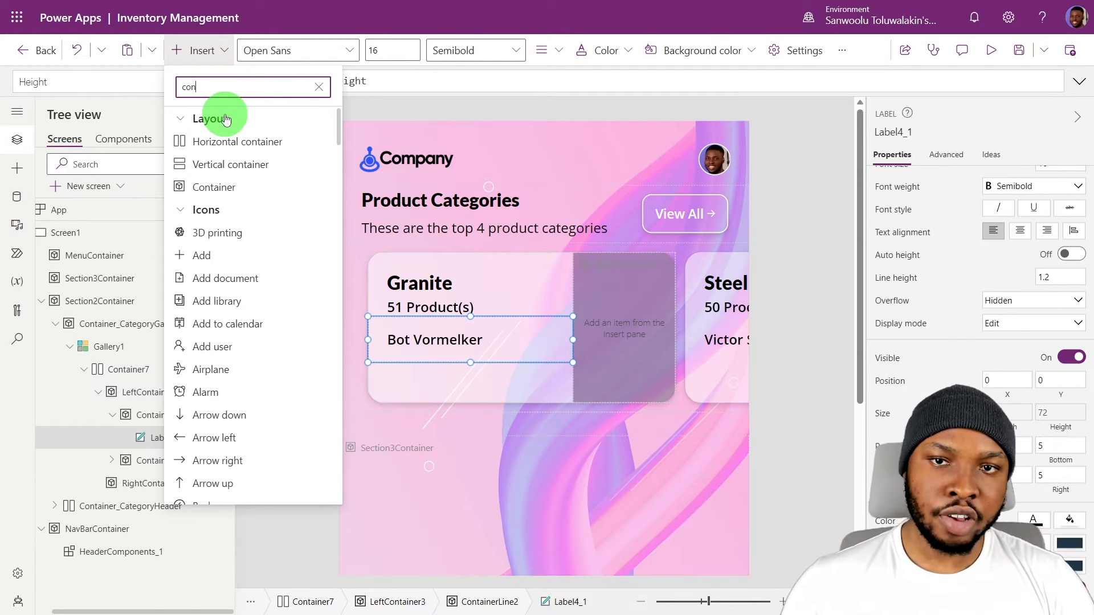
pyautogui.click(214, 187)
pyautogui.click(1005, 215)
pyautogui.write('40')
pyautogui.click(1038, 216)
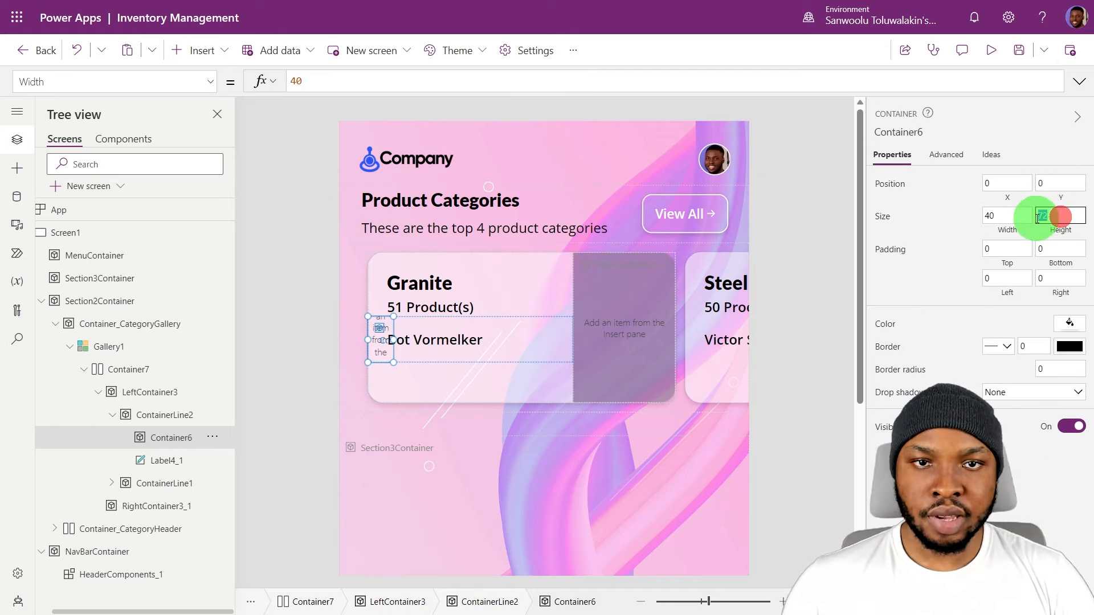
pyautogui.write('40')
pyautogui.click(958, 217)
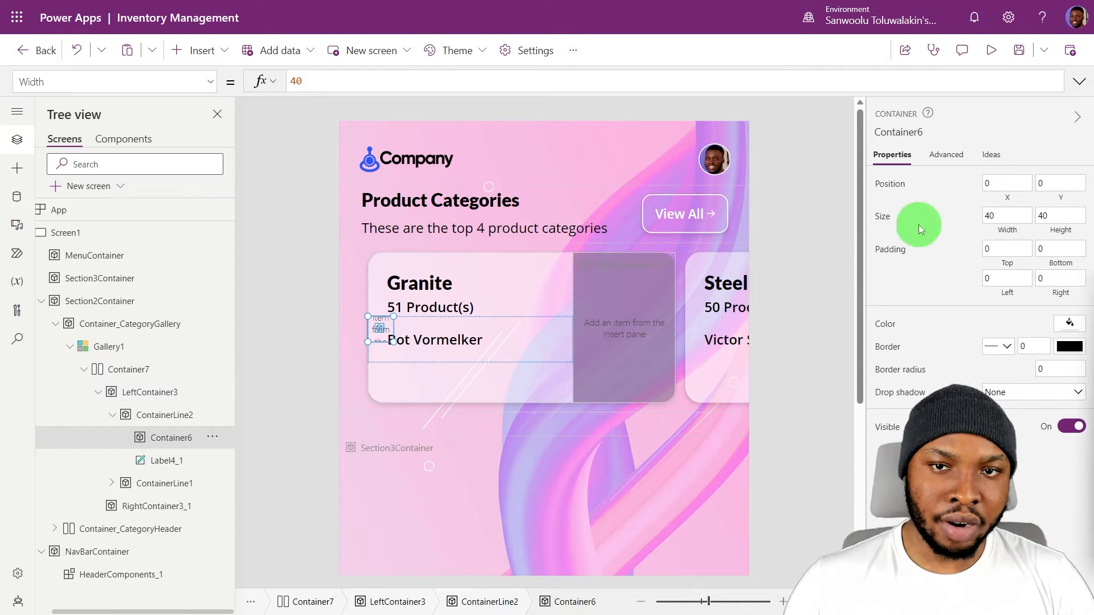
# Set the new container's X to Parent.Width - Self.Width - 30 and its Y to (Parent.Height - Self.Height)/2.
pyautogui.click(1009, 198)
pyautogui.write('parent.width')
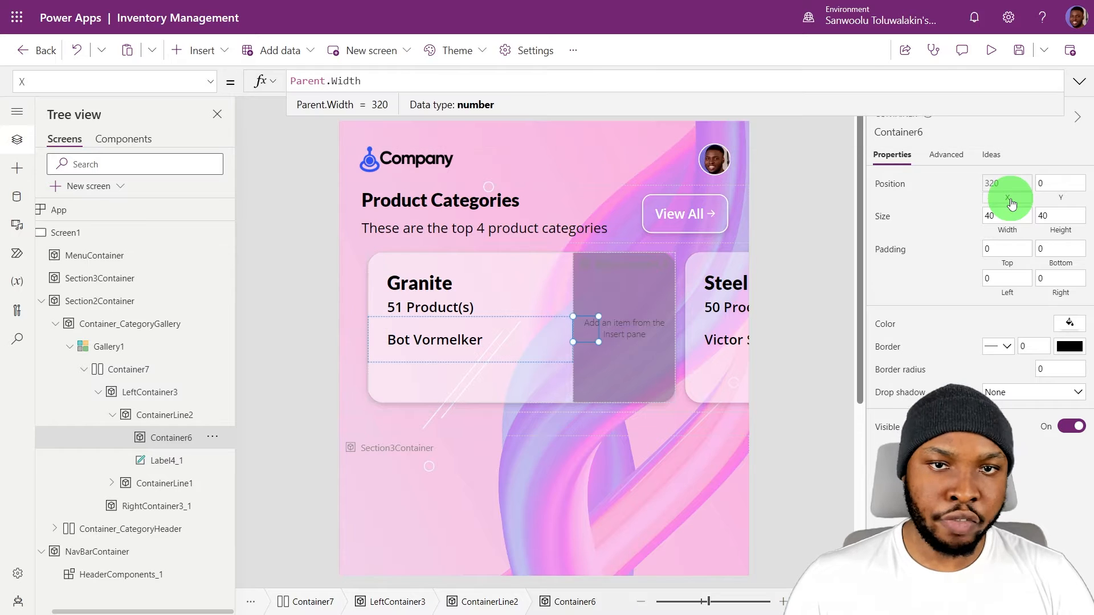
pyautogui.write(' -seco.Width - 30')
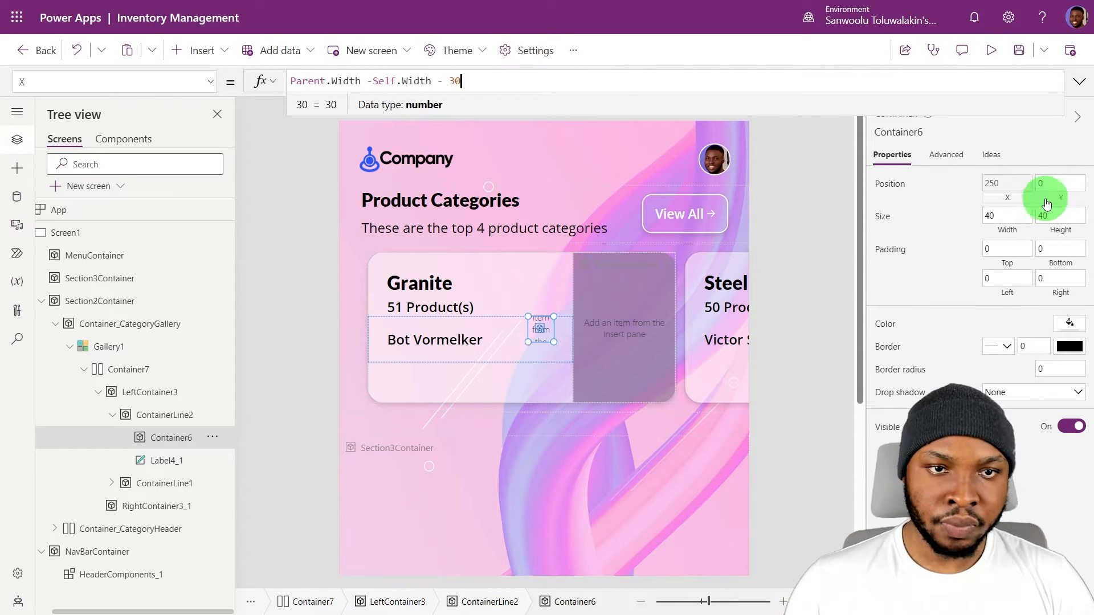
pyautogui.click(1063, 186)
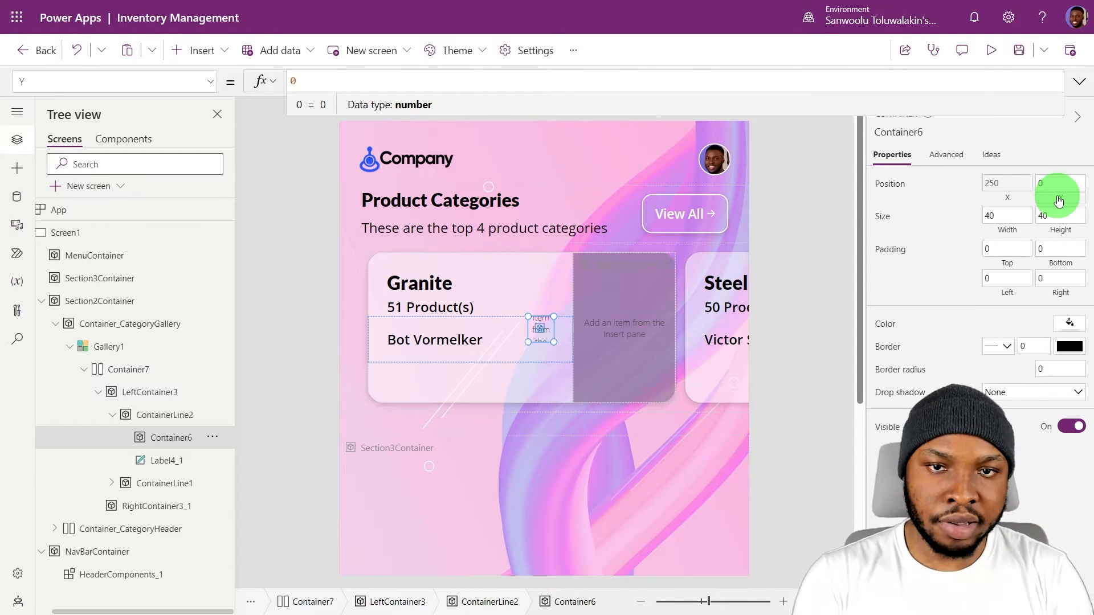
pyautogui.write('Parent.Height - Self.Height)/2')
pyautogui.press('Home')
pyautogui.write('(')
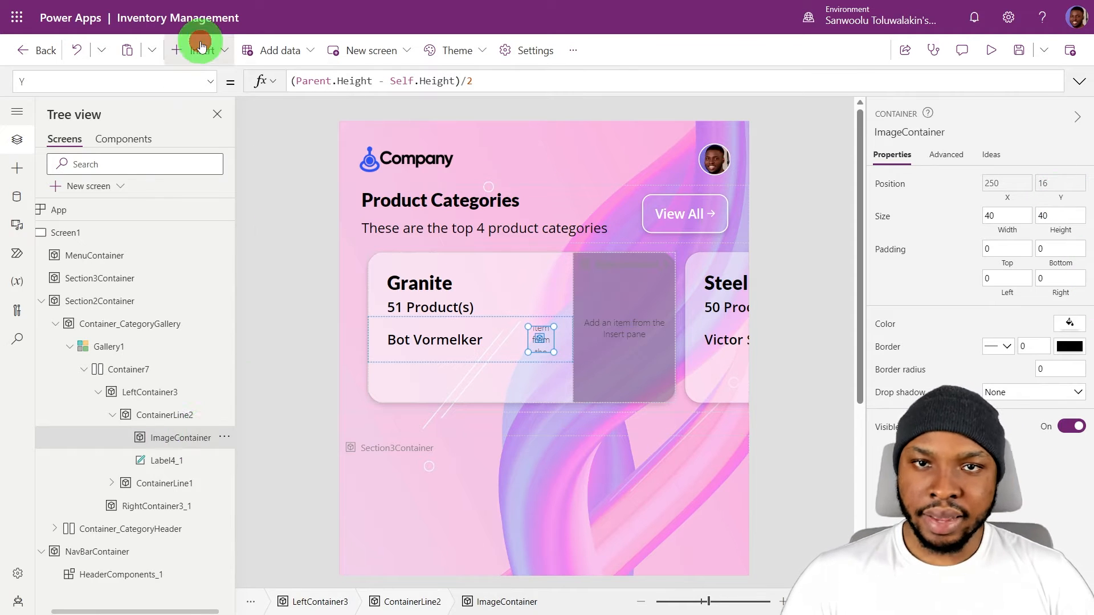
# Insert an image inside ImageContainer with a border radius of 40 and check it in the app preview.
pyautogui.click(199, 50)
pyautogui.write('ima')
pyautogui.click(220, 114)
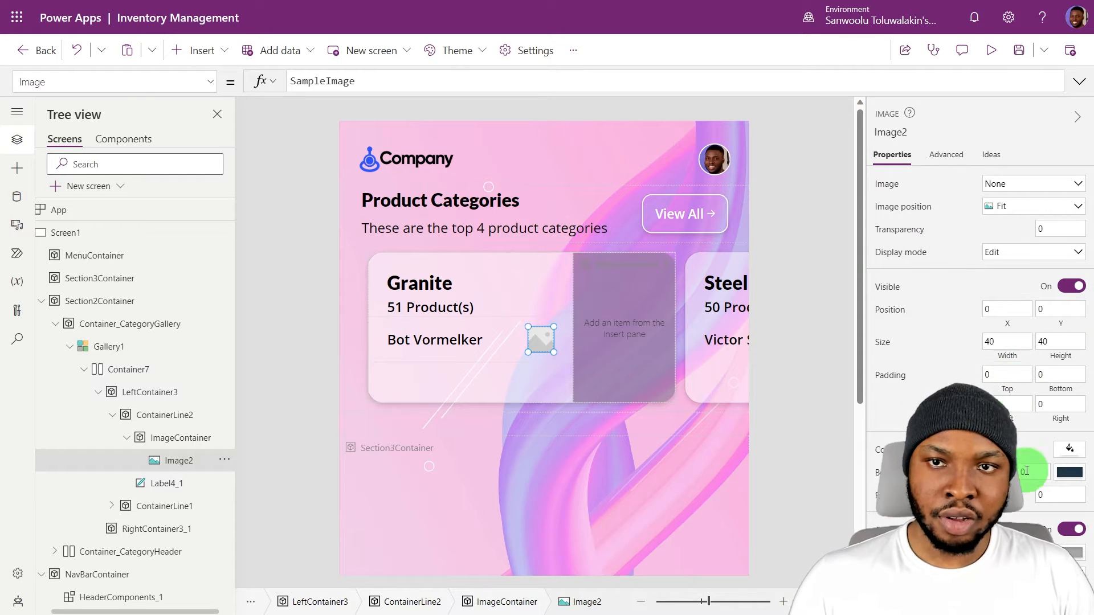
pyautogui.scroll(-1, 1025, 461)
pyautogui.doubleClick(1050, 454)
pyautogui.write('40')
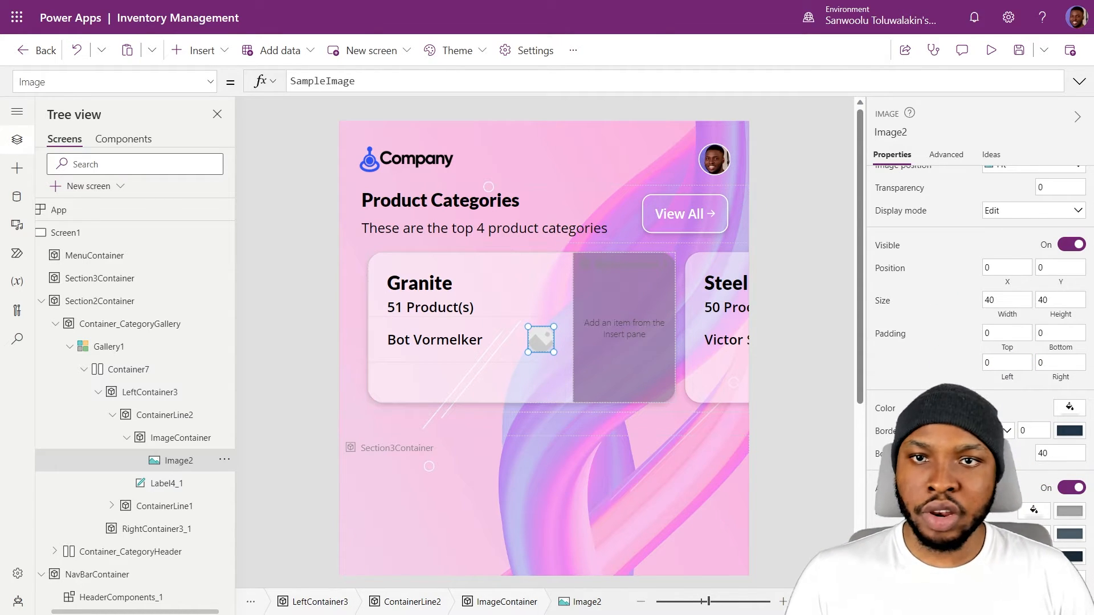
pyautogui.click(992, 51)
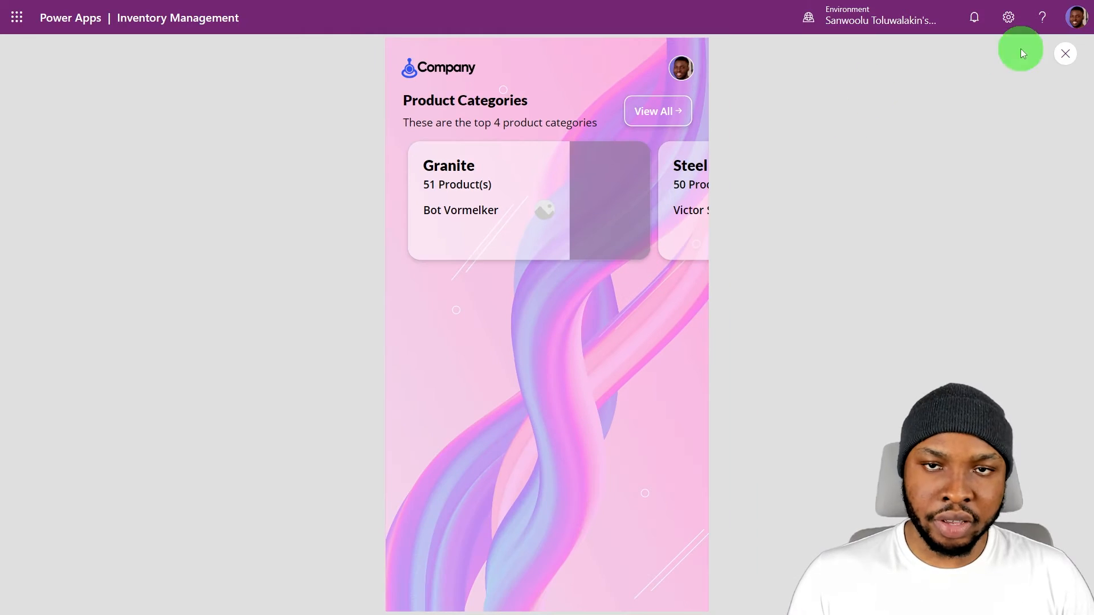
pyautogui.click(1076, 62)
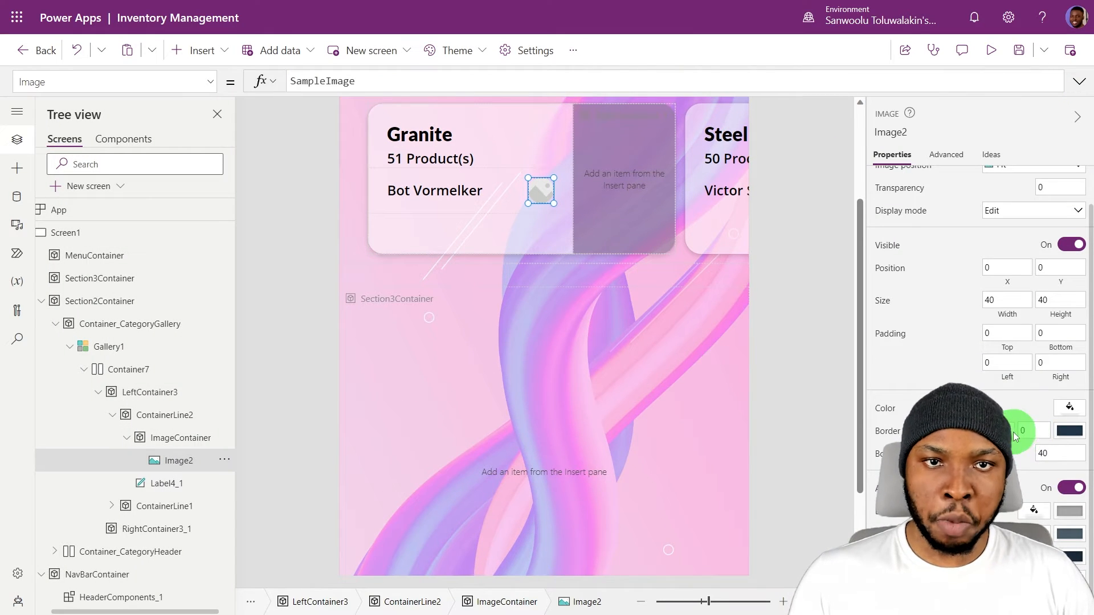
# Try a border of thickness 2 with a different border colour on the image.
pyautogui.doubleClick(1034, 430)
pyautogui.write('2')
pyautogui.click(1072, 433)
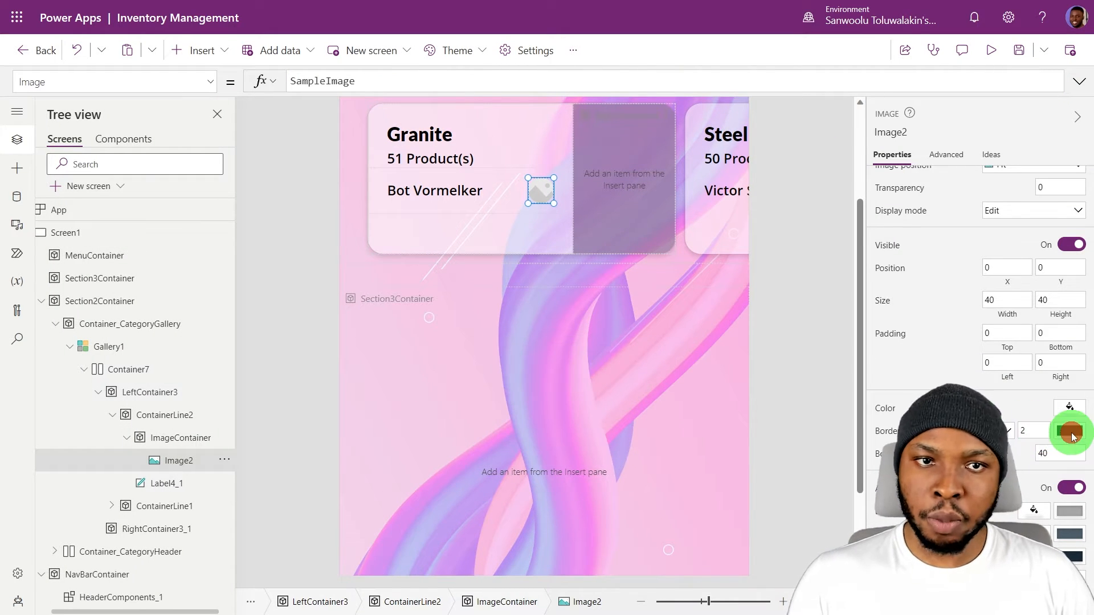
pyautogui.click(921, 333)
pyautogui.click(963, 245)
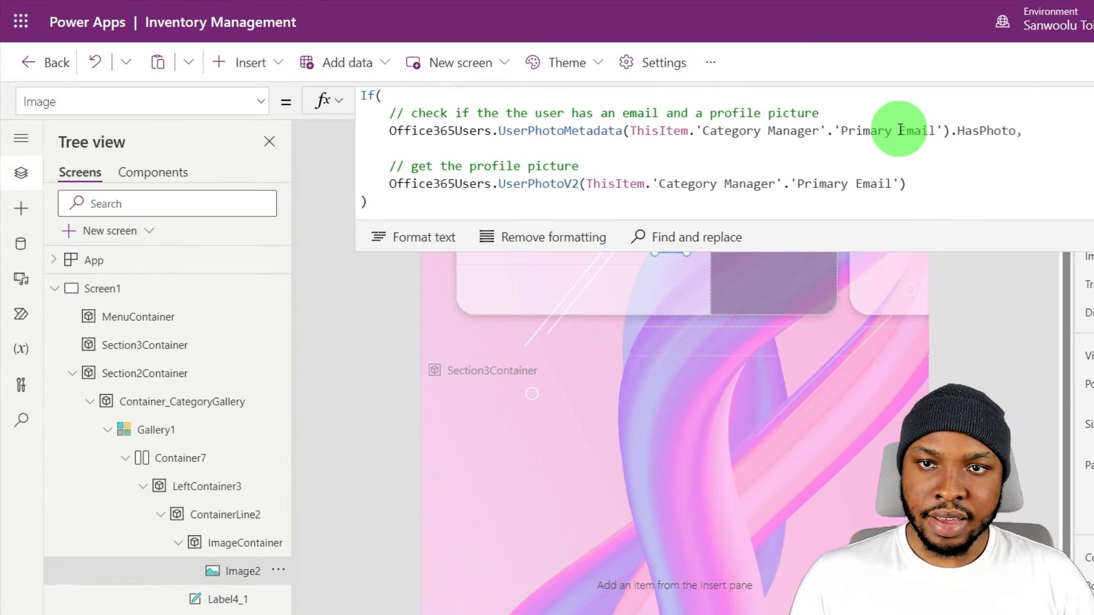
# Examine the image's formula that checks for and retrieves the category manager's Office 365 profile picture.
pyautogui.click(652, 183)
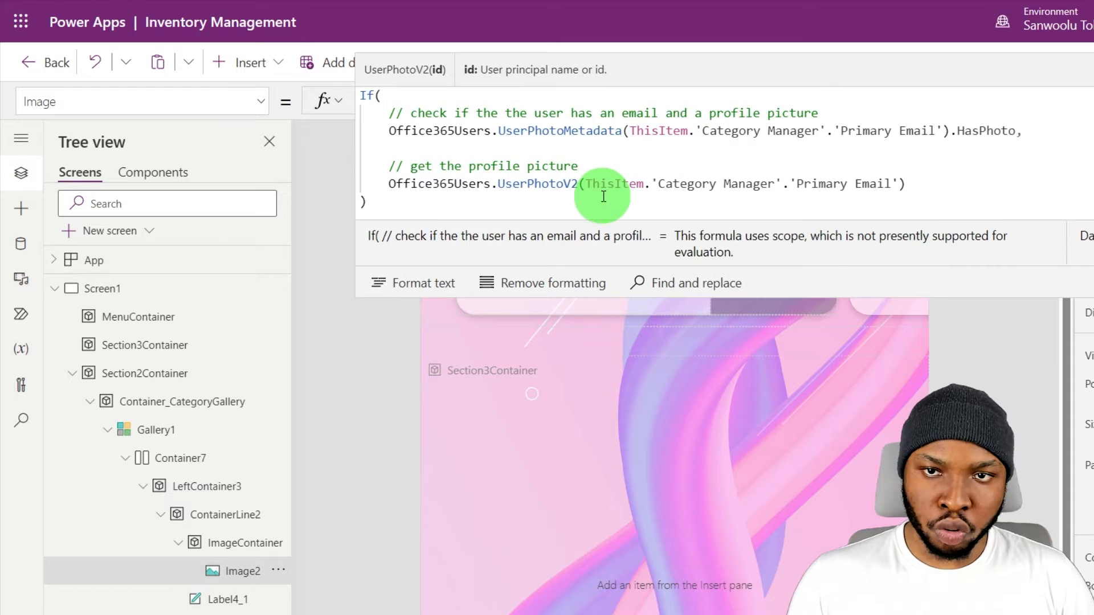
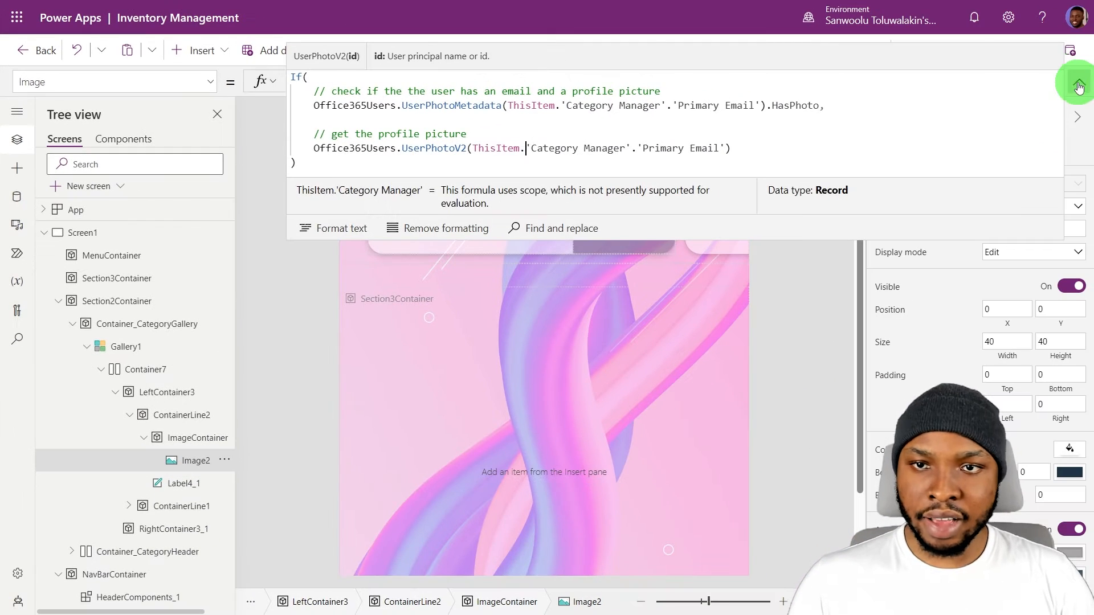
pyautogui.click(1078, 83)
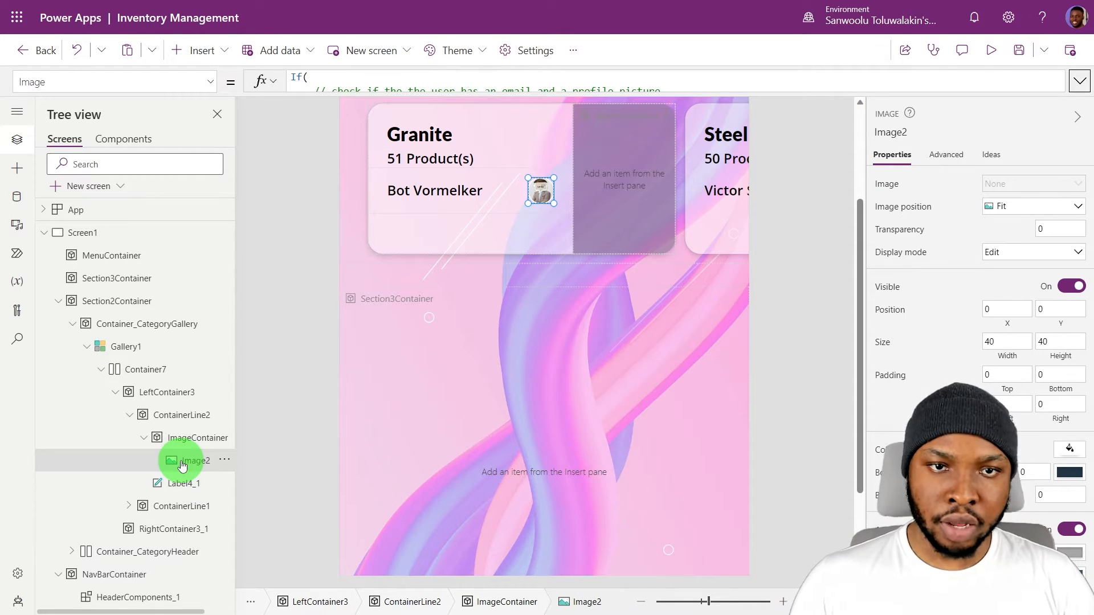
# Insert a text label inside ImageContainer and fit it to the container, with its height set to Parent.Height.
pyautogui.click(205, 50)
pyautogui.click(217, 135)
pyautogui.scroll(-3, 1003, 319)
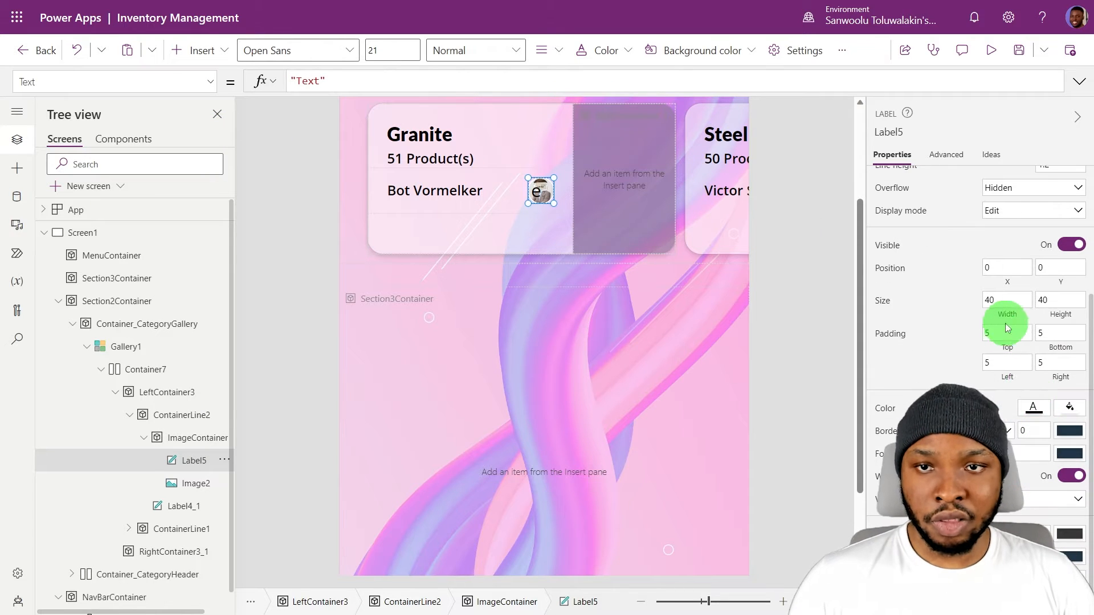
pyautogui.click(1004, 305)
pyautogui.click(1062, 314)
pyautogui.write('Parent.Height')
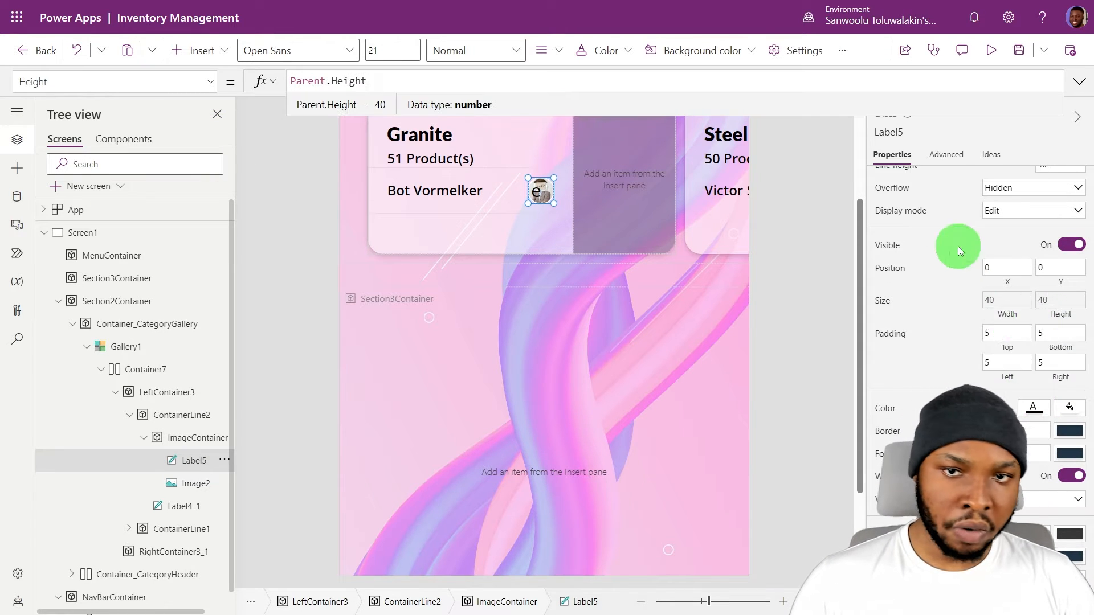
# Give the label the placeholder text AR in bold, font size 9, with centred alignment.
pyautogui.scroll(3, 972, 285)
pyautogui.moveTo(1018, 182); pyautogui.dragTo(965, 176)
pyautogui.write('AR')
pyautogui.moveTo(1055, 230); pyautogui.dragTo(1013, 244)
pyautogui.write('9')
pyautogui.click(1013, 250)
pyautogui.click(1018, 270)
pyautogui.click(1019, 296)
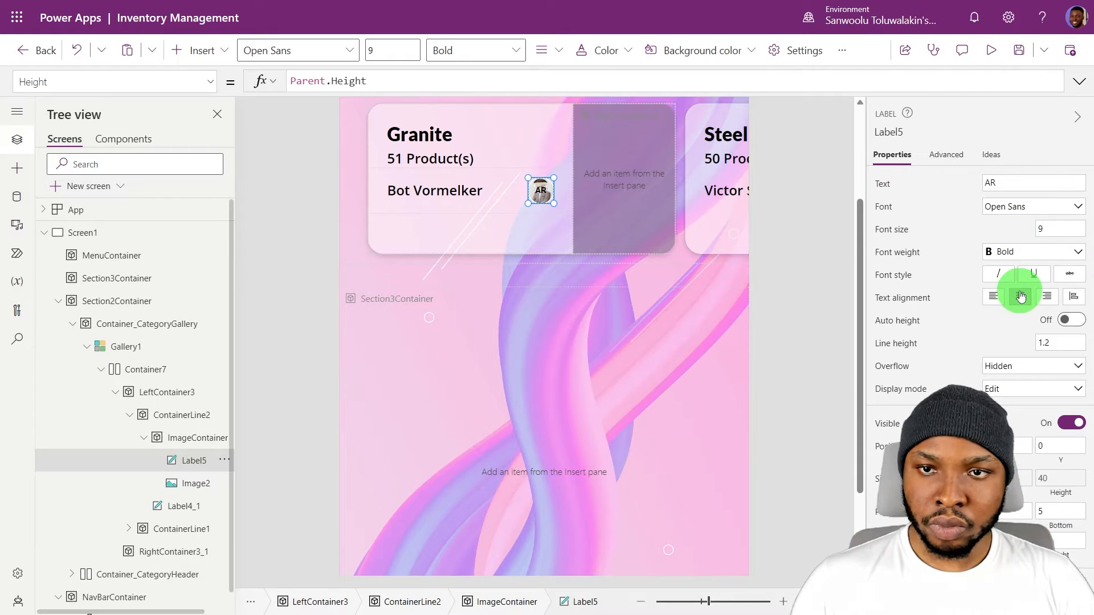
# Set the initials label's fill to primaryColor and its text colour to white.
pyautogui.scroll(-2, 1020, 299)
pyautogui.click(1068, 473)
pyautogui.click(879, 466)
pyautogui.click(78, 83)
pyautogui.scroll(2, 78, 234)
pyautogui.click(78, 161)
pyautogui.click(361, 80)
pyautogui.hotkey('ctrl', 'a')
pyautogui.write('primaryColor')
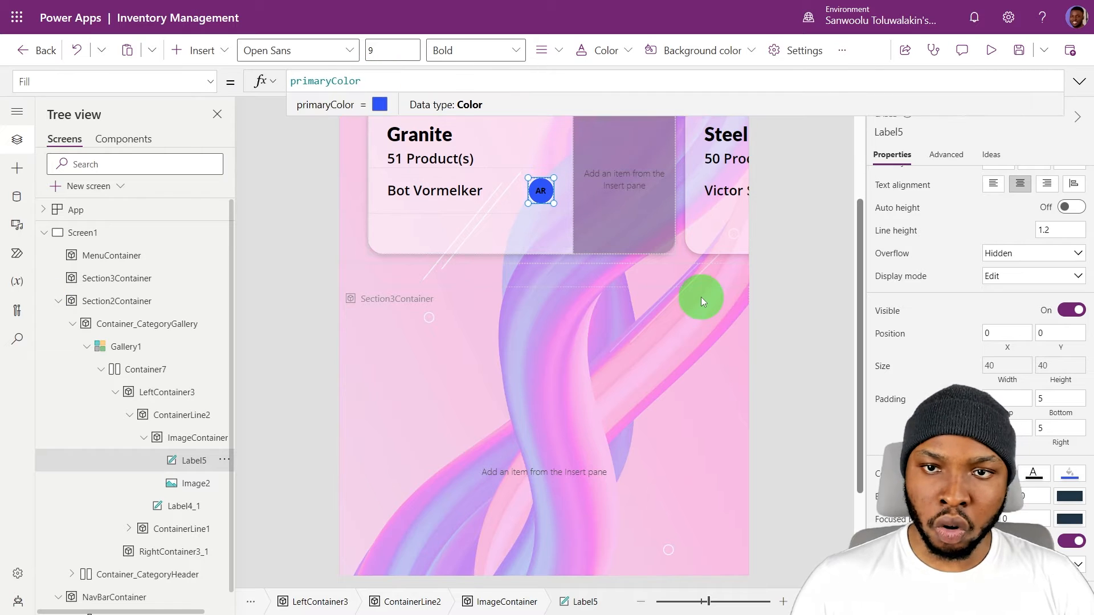
pyautogui.click(1034, 473)
pyautogui.click(796, 553)
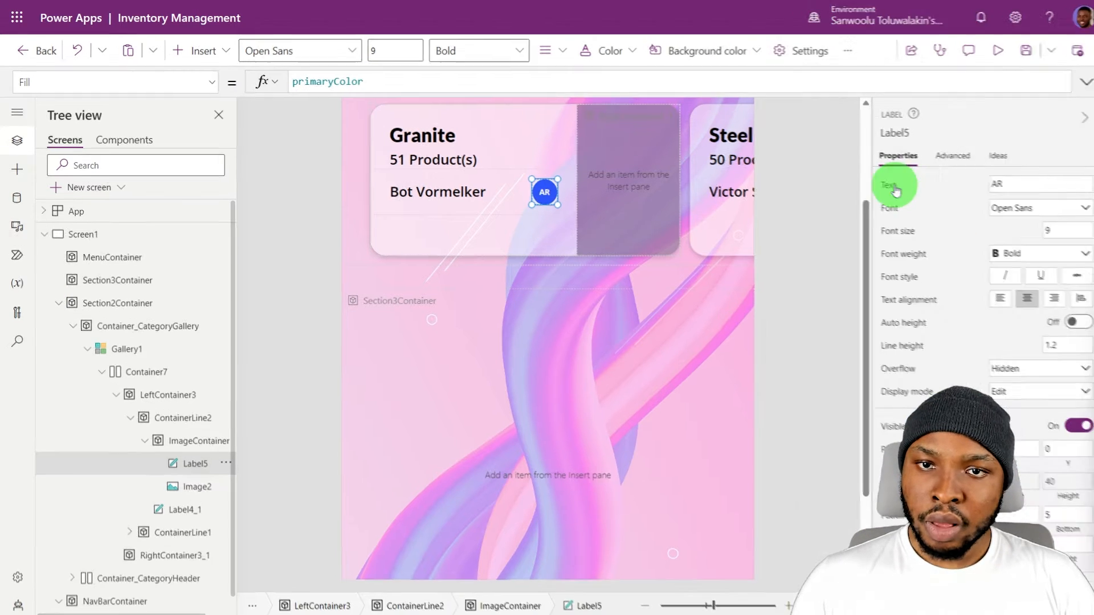
# Set the label's text to Left(ThisItem.'Category Manager'.'First Name',1) & Left(ThisItem.'Category Manager'.'Last Name',1).
pyautogui.click(893, 186)
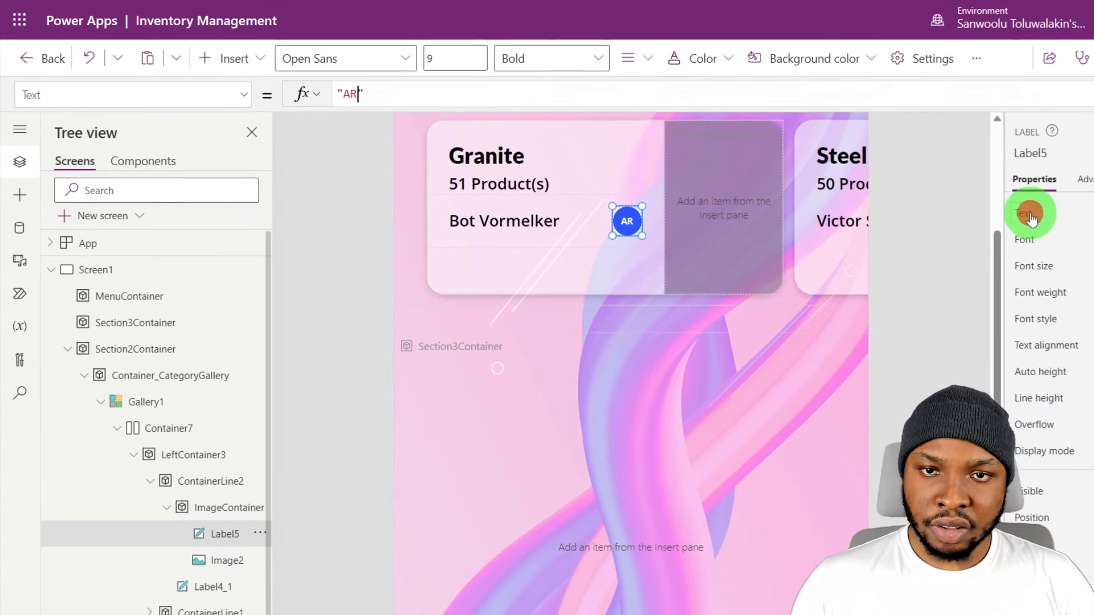
pyautogui.hotkey('ctrl', 'a')
pyautogui.write("Left(ThisItem.'Category Manager'.'First Name',1) & Left(ThisItem.'Category Manager'.'Last Name',1)")
pyautogui.click(365, 95)
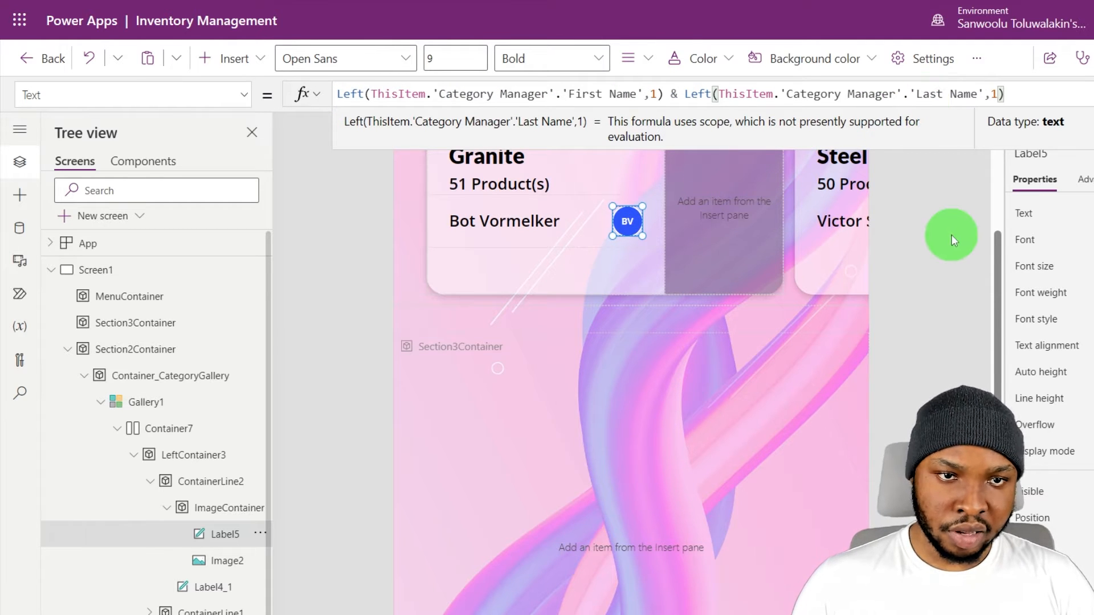
pyautogui.press('Escape')
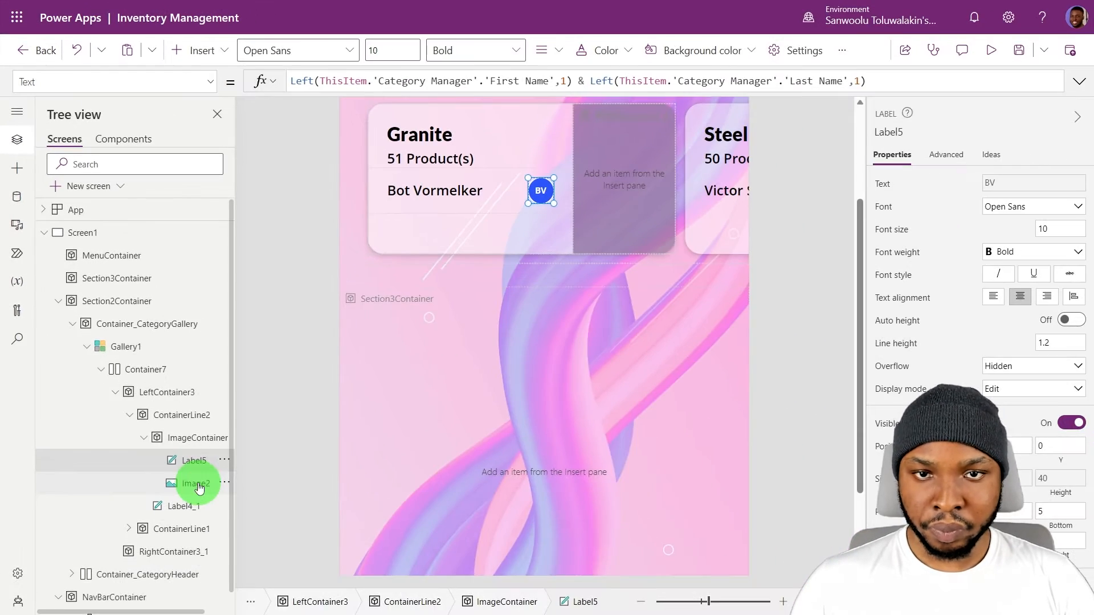
# Copy the Office365Users.UserPhotoMetadata(ThisItem.'Category Manager'.'Primary Email').HasPhoto check from Image2's formula.
pyautogui.click(227, 561)
pyautogui.click(1091, 96)
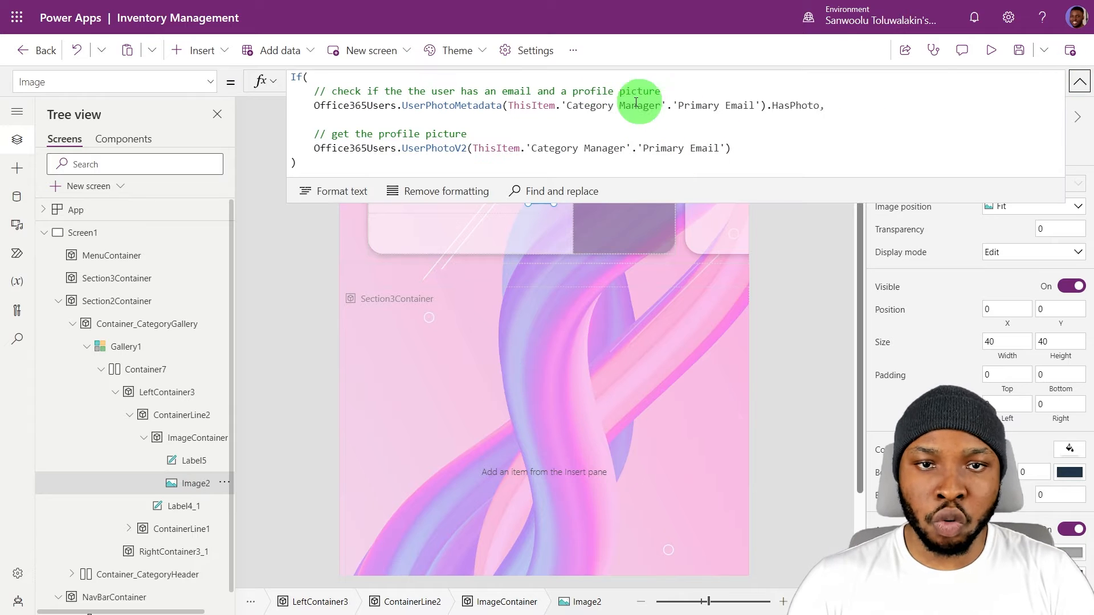
pyautogui.moveTo(820, 105); pyautogui.dragTo(315, 105)
pyautogui.hotkey('ctrl', 'c')
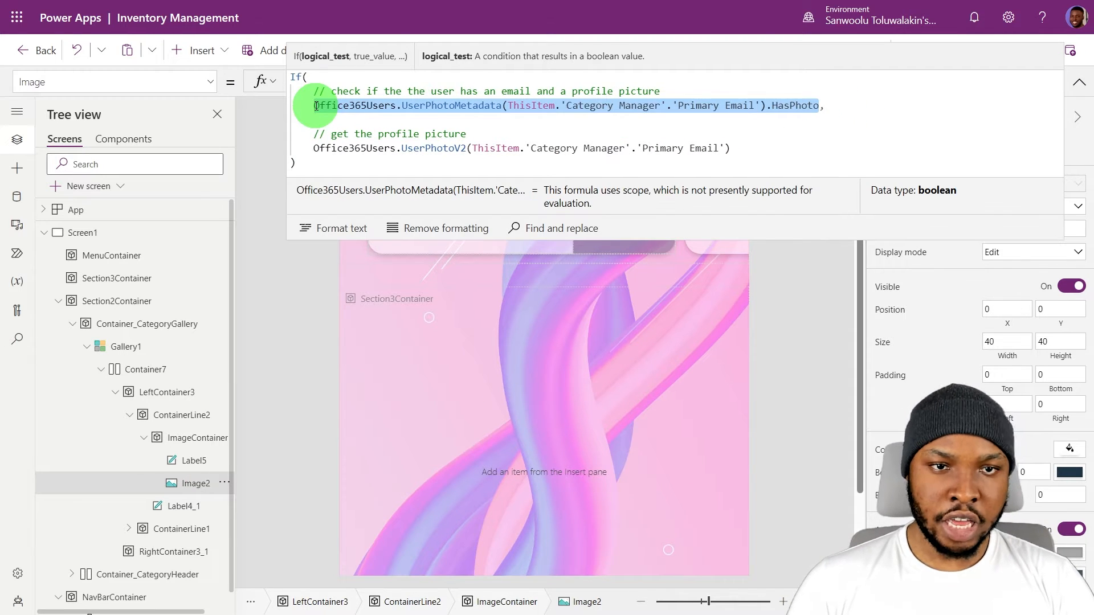
pyautogui.click(1079, 82)
# Replace the initials label's Visible property with the copied HasPhoto expression.
pyautogui.click(199, 461)
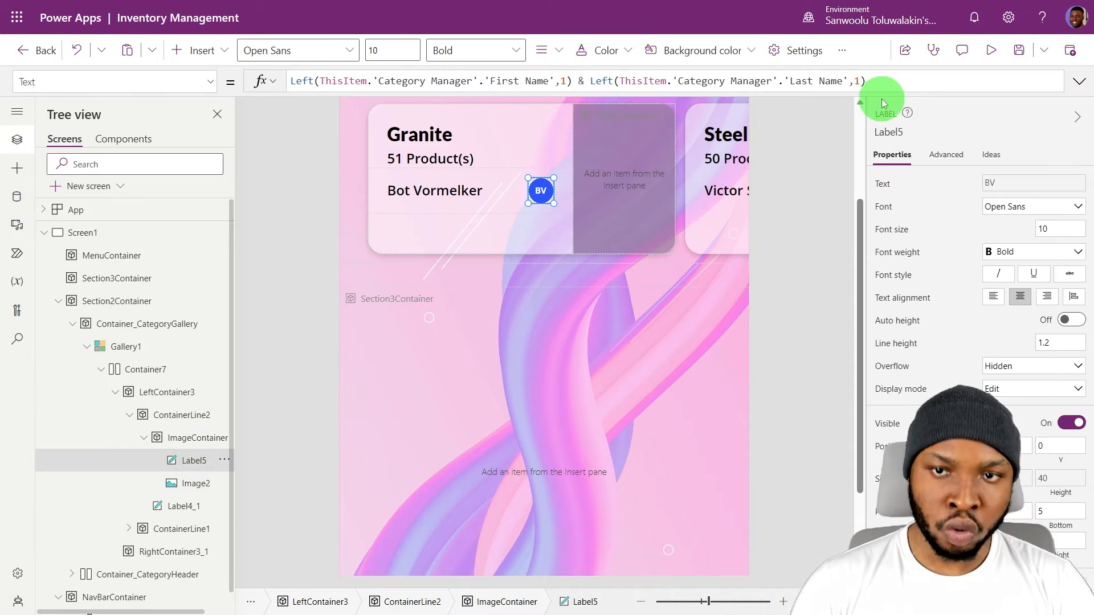
pyautogui.click(893, 431)
pyautogui.hotkey('ctrl', 'a')
pyautogui.hotkey('ctrl', 'v')
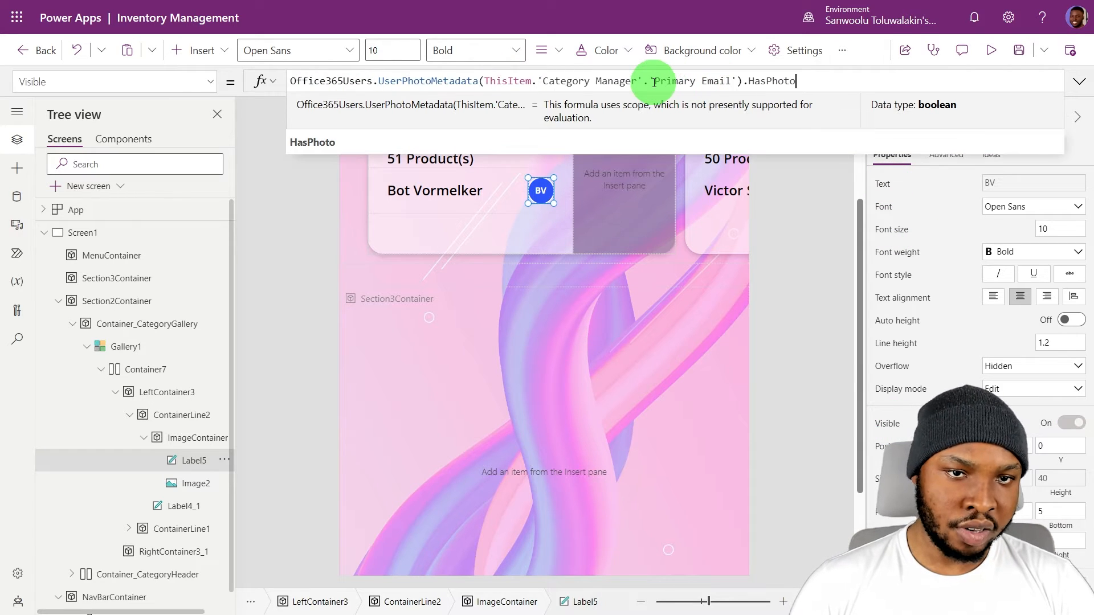
# Negate the label's Visible expression by wrapping the HasPhoto check in !( ).
pyautogui.press('Home')
pyautogui.write('(')
pyautogui.press('Left')
pyautogui.write('!')
pyautogui.press('BackSpace')
pyautogui.write('Not')
pyautogui.press('BackSpace')
pyautogui.press('BackSpace')
pyautogui.press('BackSpace')
pyautogui.write('!')
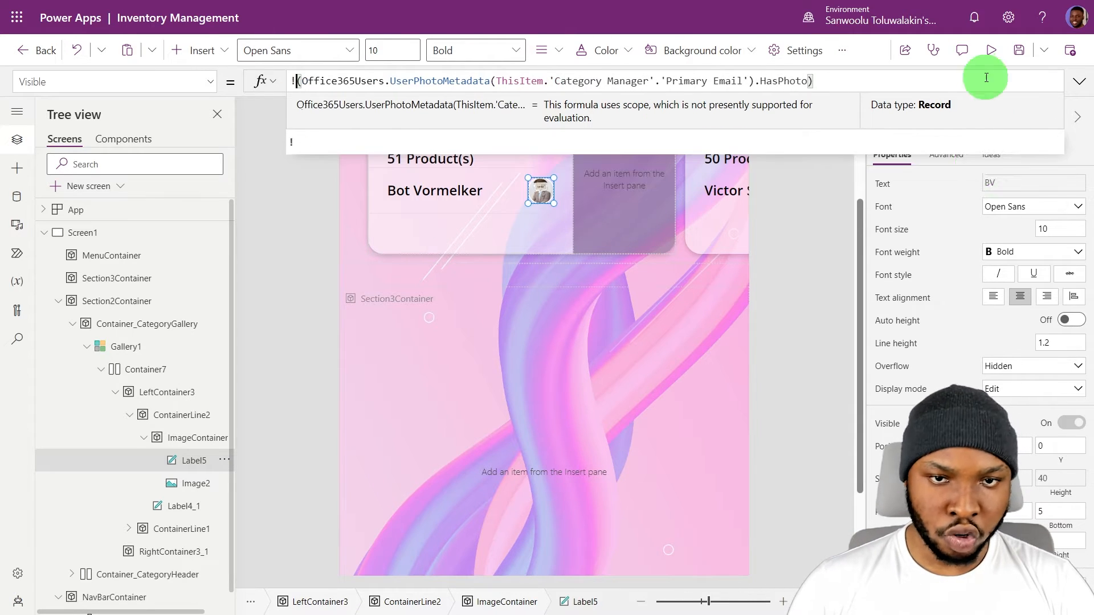
pyautogui.click(1078, 81)
pyautogui.click(1078, 81)
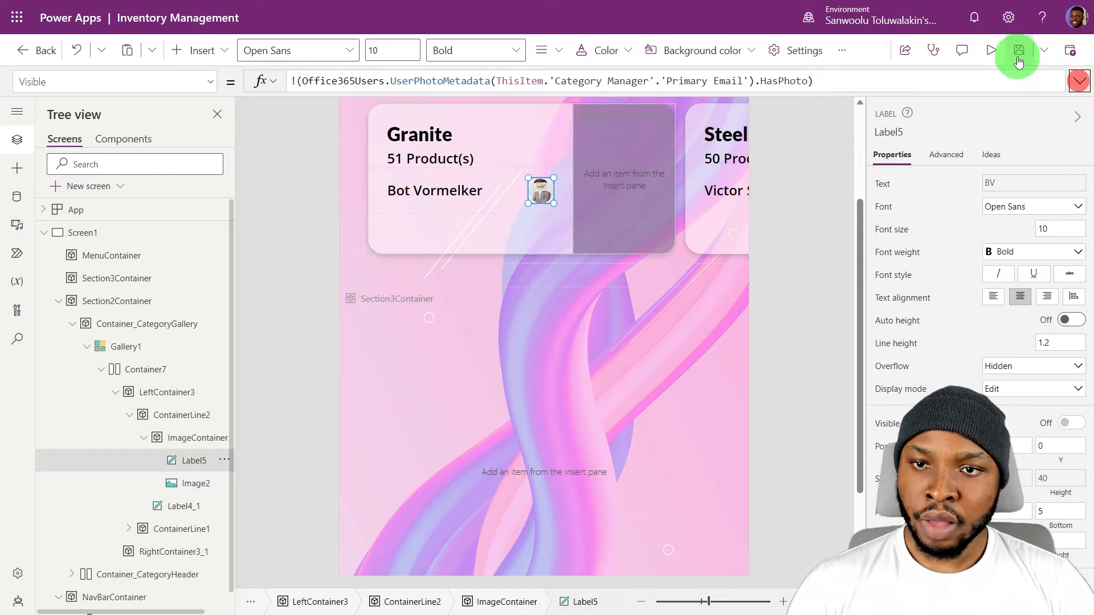
# Preview the app and browse the category cards to check the managers' pictures and initials.
pyautogui.click(991, 50)
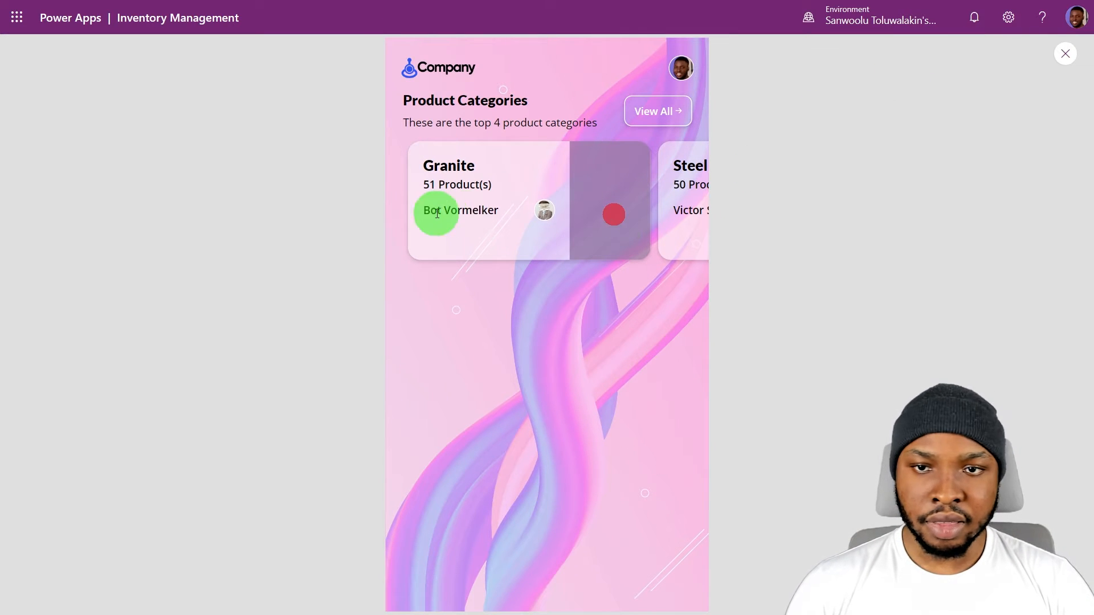
pyautogui.hscroll(5, 520, 215)
pyautogui.hscroll(-3, 546, 232)
pyautogui.press('Escape')
# Set the width of the category manager name label, Label4_1, to ImageContainer.X.
pyautogui.click(183, 460)
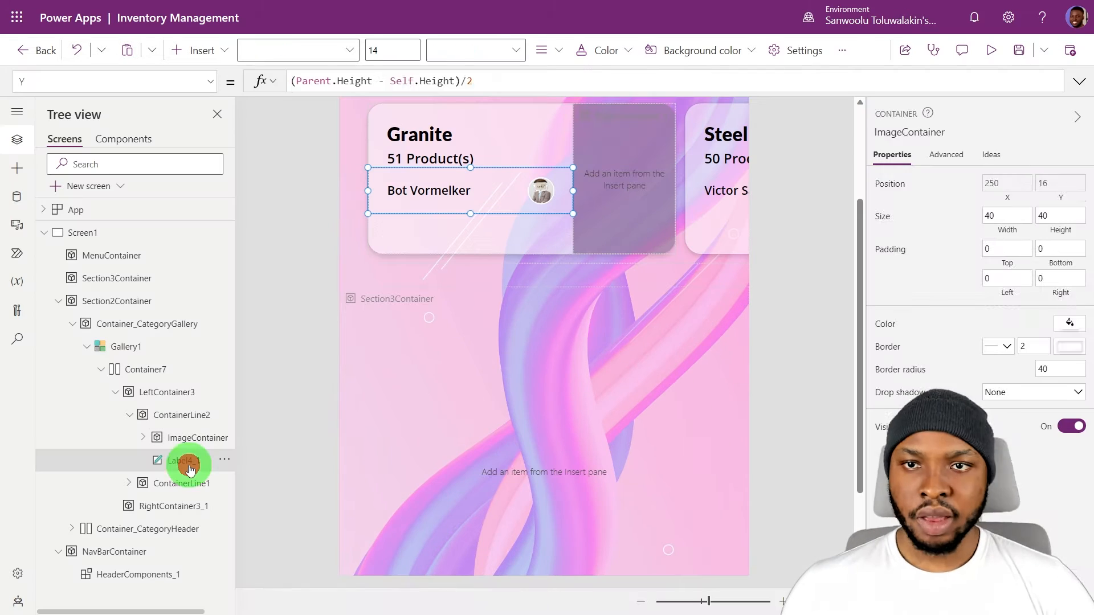
pyautogui.click(1007, 482)
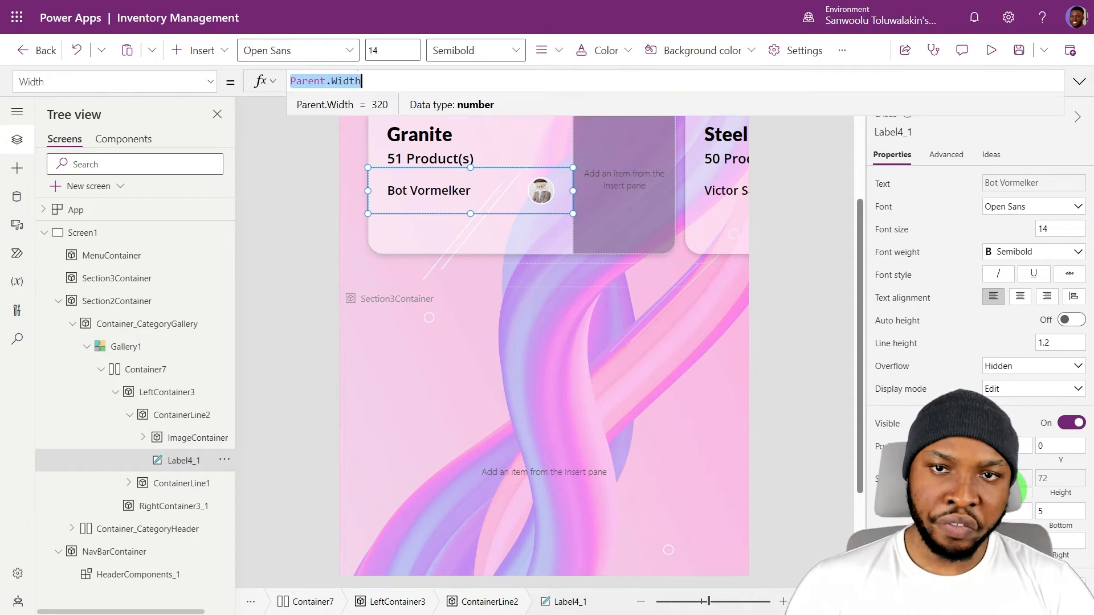
pyautogui.write('ImageContainer')
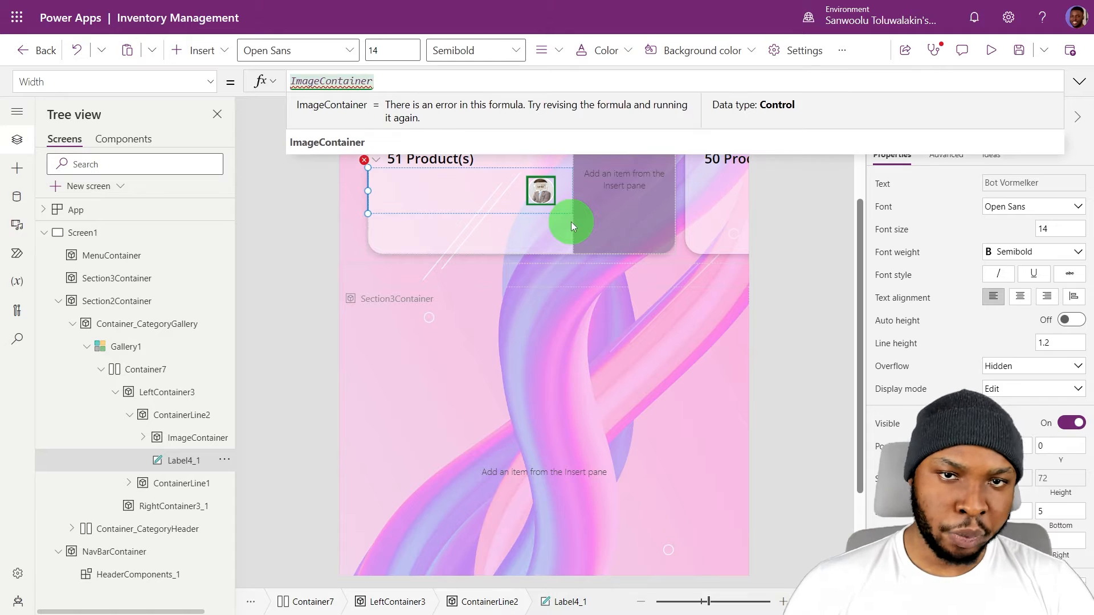
pyautogui.write('.X')
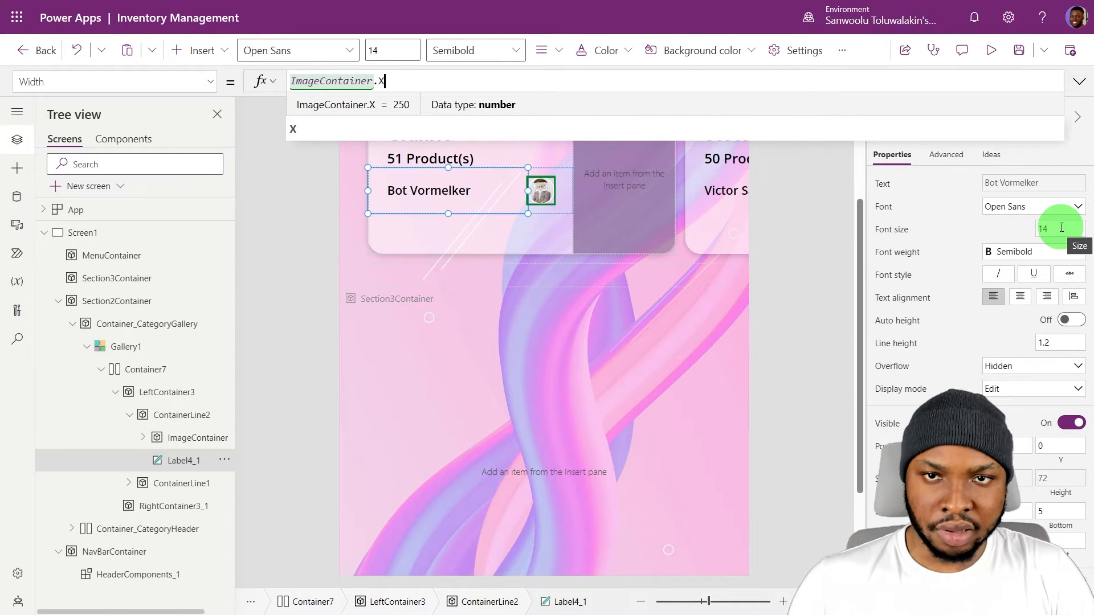
# Right-align the category manager name label and insert a rectangle into ContainerLine2.
pyautogui.click(1046, 301)
pyautogui.click(171, 415)
pyautogui.click(189, 23)
pyautogui.click(197, 50)
pyautogui.click(244, 90)
pyautogui.write('rec')
pyautogui.click(218, 182)
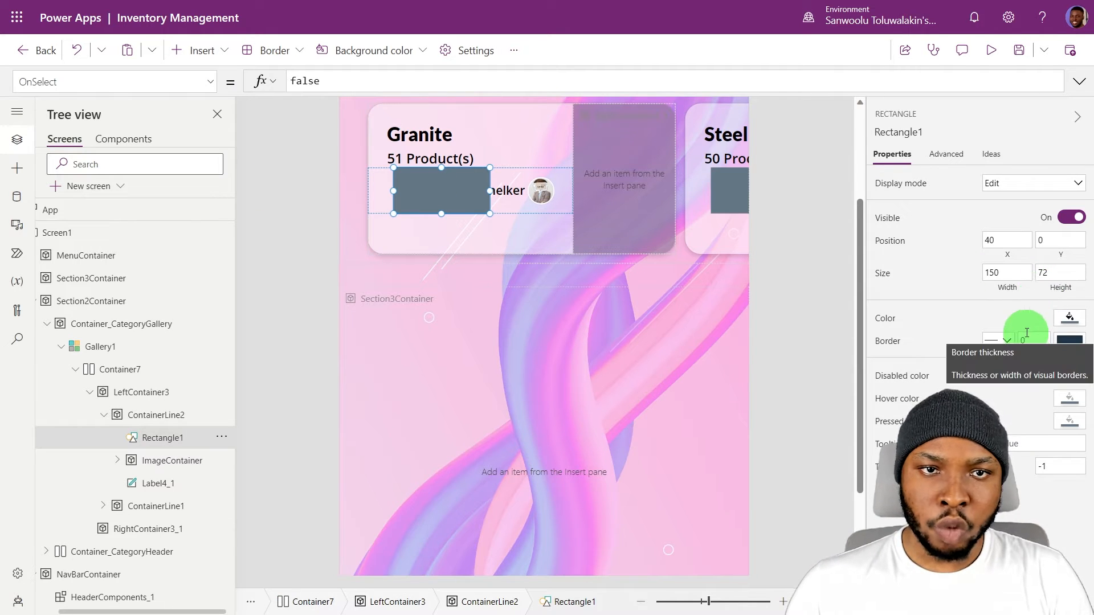
# Turn the rectangle into a divider with height 2, width Parent.Width * 95% and X Parent.Width - Self.Width.
pyautogui.click(1003, 292)
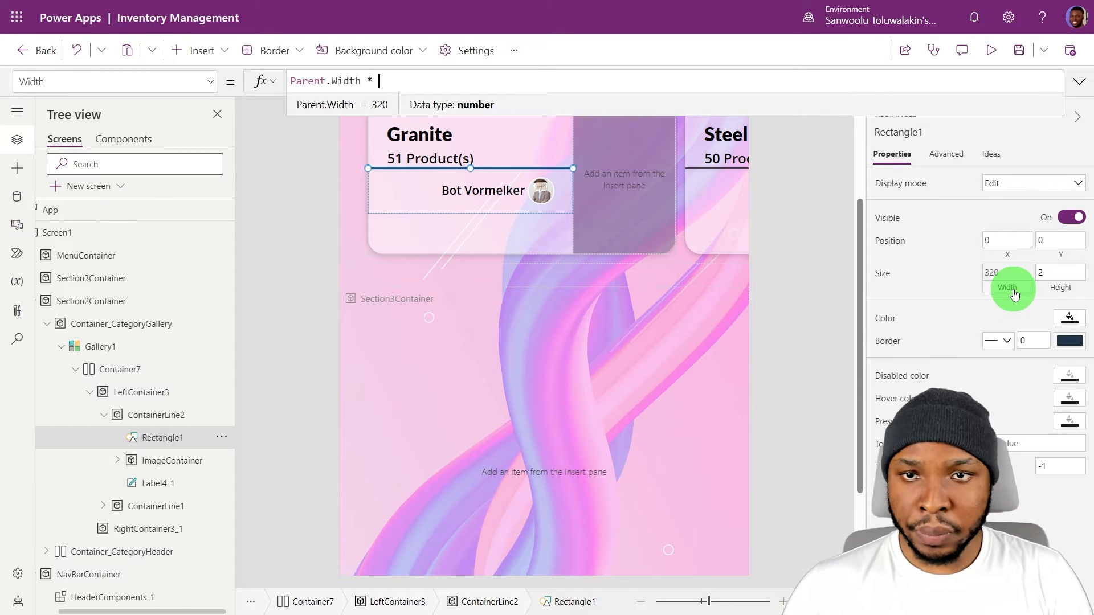
pyautogui.write('95%')
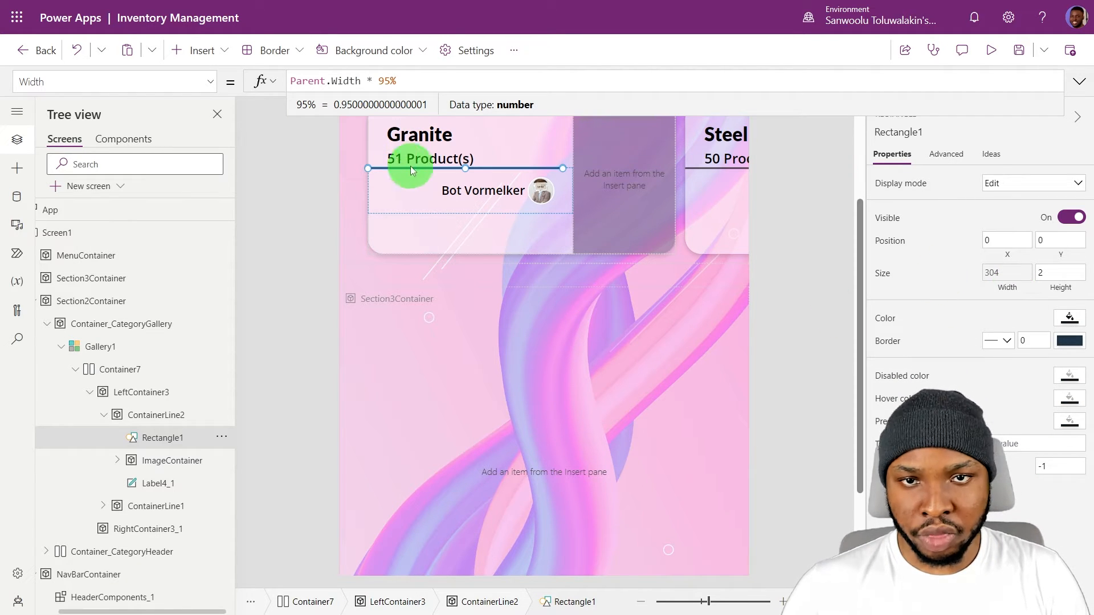
pyautogui.click(1011, 256)
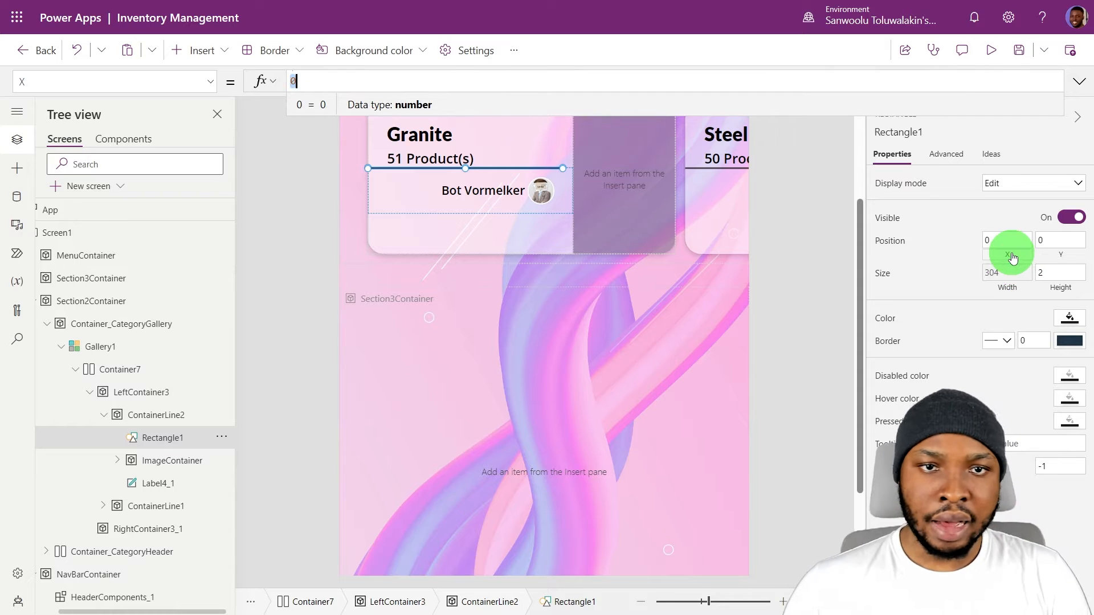
pyautogui.write('PArent.Width ')
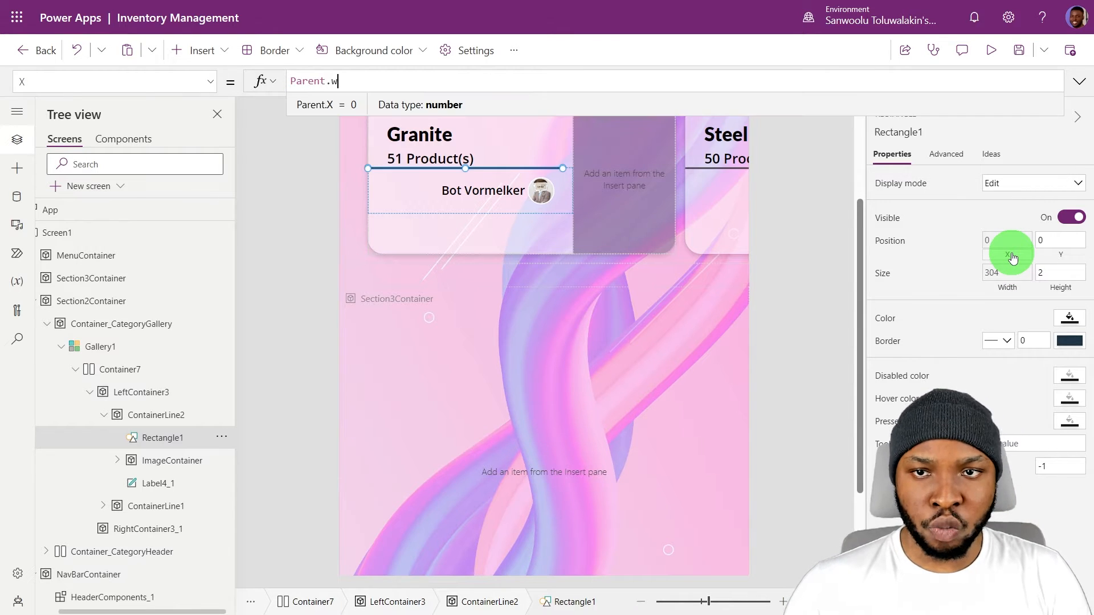
pyautogui.write('- Self.Width')
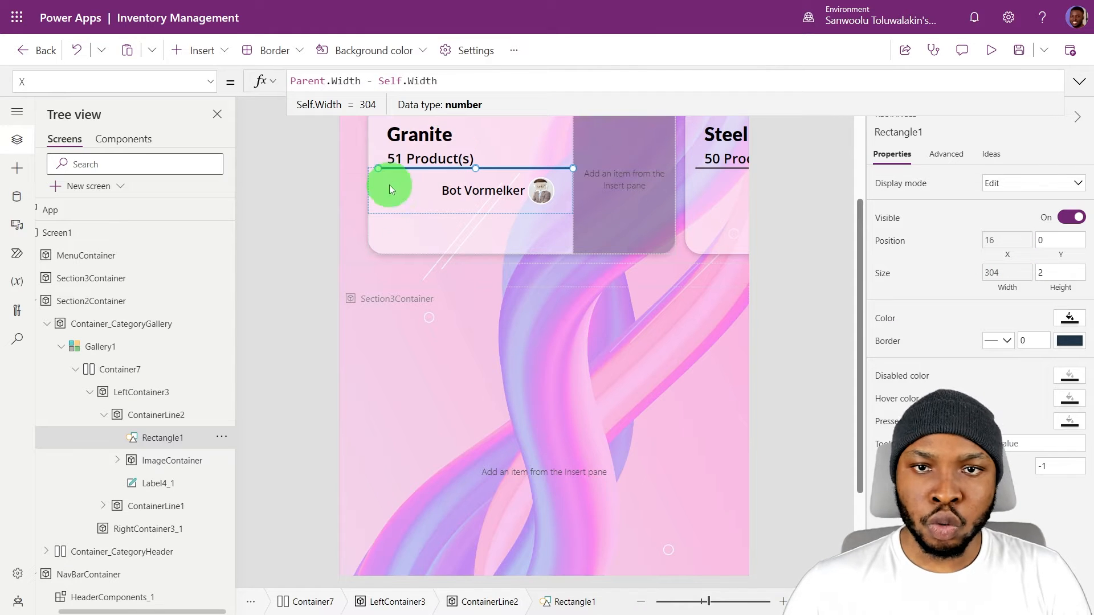
# Duplicate the divider rectangle within ContainerLine2 and set the copy's Y to Parent.Height - Self.Height.
pyautogui.click(163, 438)
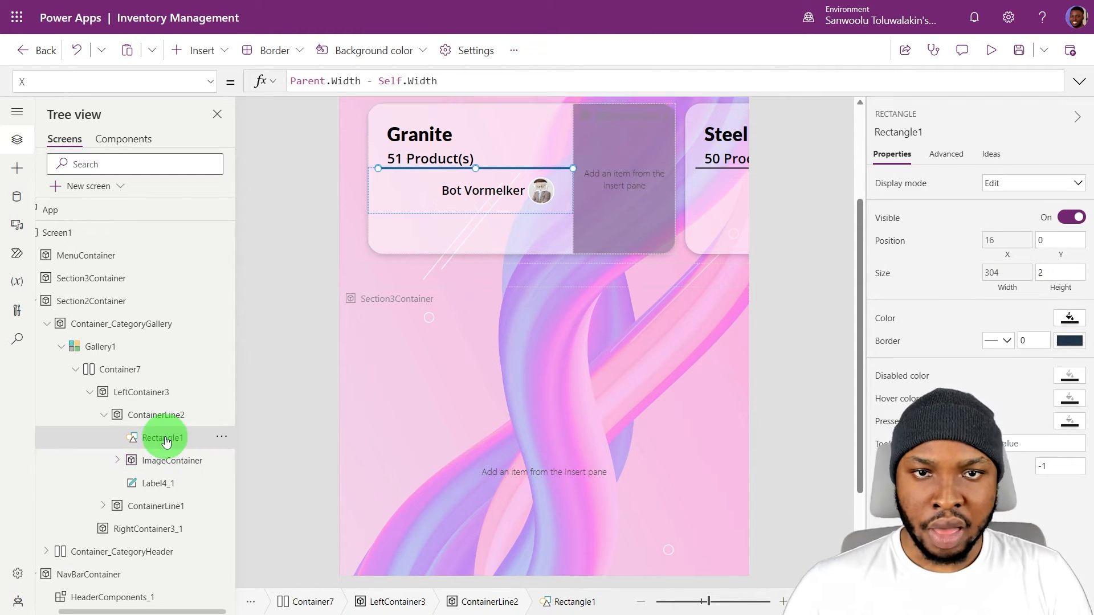
pyautogui.hotkey('ctrl', 'c')
pyautogui.hotkey('ctrl', 'v')
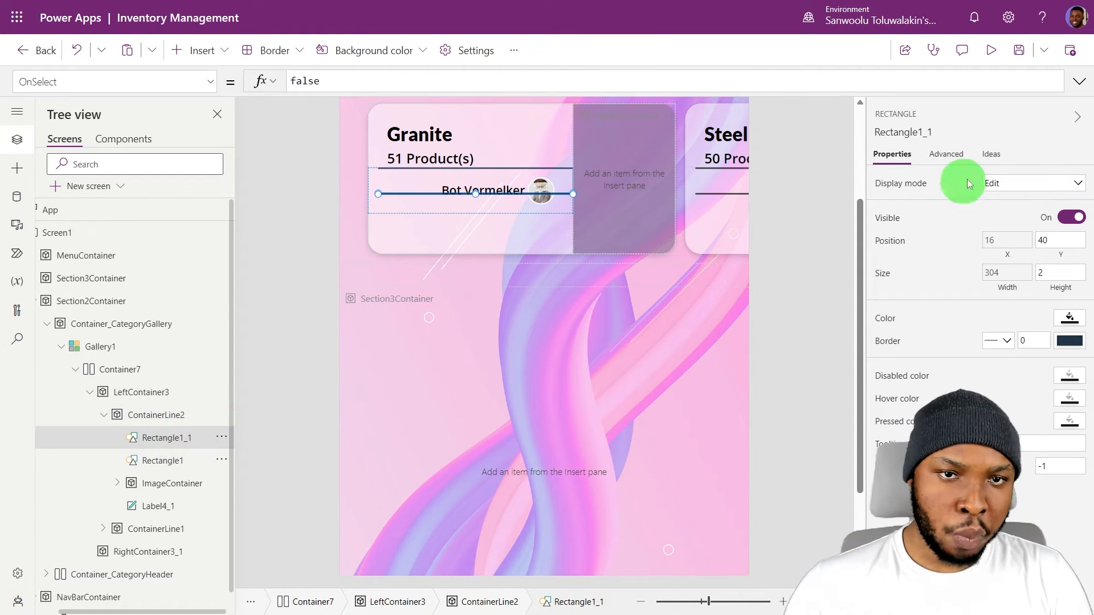
pyautogui.click(1059, 246)
pyautogui.write('PArent.Height')
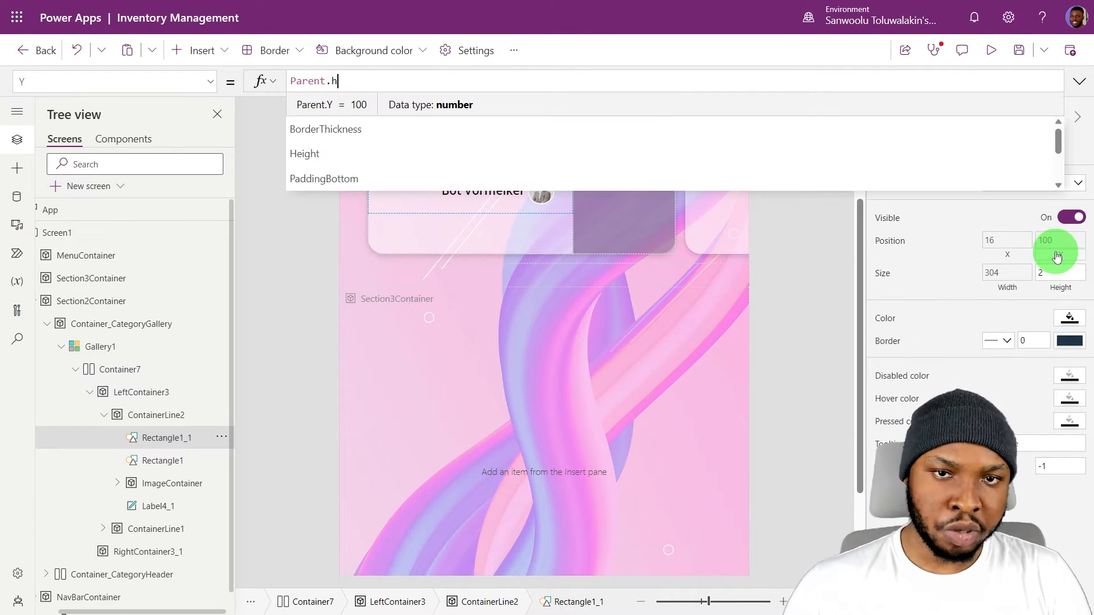
pyautogui.write(' - Self.Height')
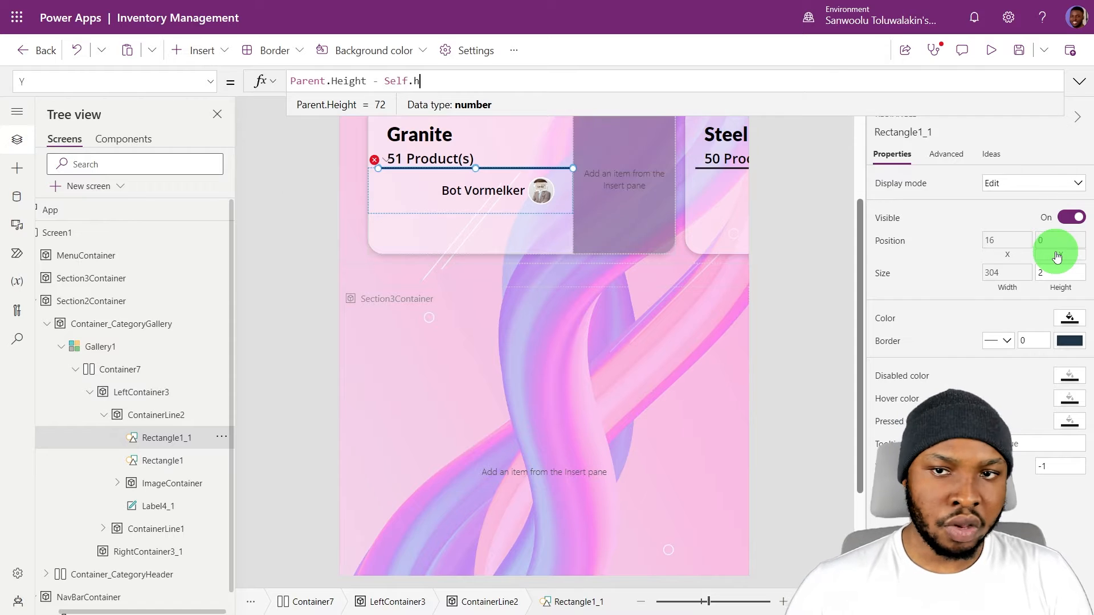
# Paste a copy of ContainerLine1 into LeftContainer3, rename it ContainerLine3, and fit it below ContainerLine2 at Y 172 with height 63.
pyautogui.click(167, 438)
pyautogui.hotkey('ctrl', 'c')
pyautogui.hotkey('ctrl', 'v')
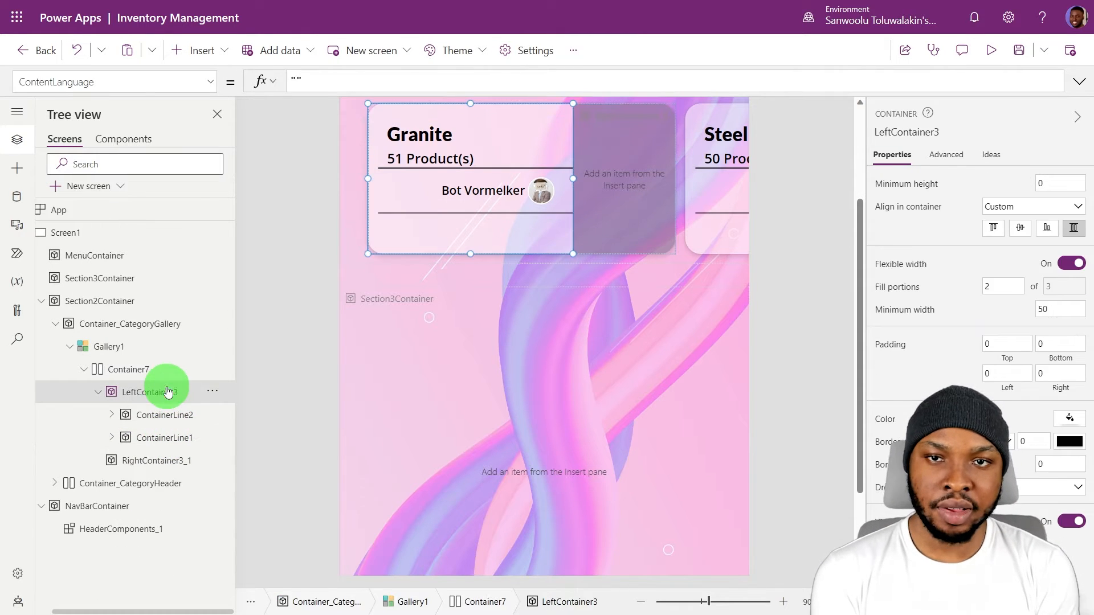
pyautogui.doubleClick(198, 414)
pyautogui.press('BackSpace')
pyautogui.write('3')
pyautogui.click(224, 393)
pyautogui.moveTo(459, 164); pyautogui.dragTo(458, 258)
pyautogui.moveTo(473, 205); pyautogui.dragTo(472, 213)
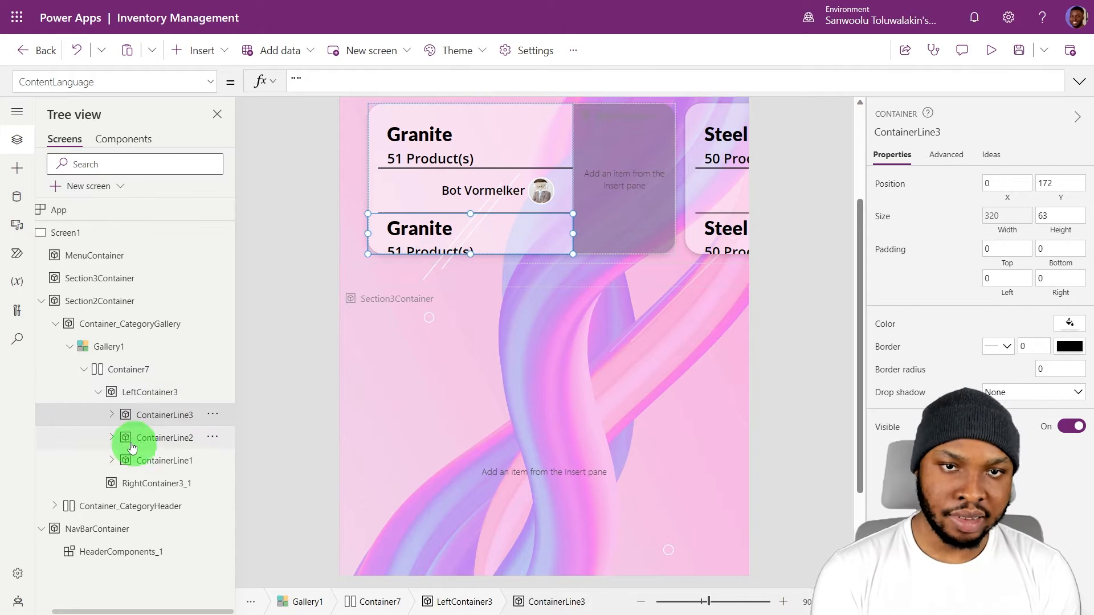
# Delete the category title label from ContainerLine3, leaving only the product count label.
pyautogui.click(112, 414)
pyautogui.click(160, 438)
pyautogui.click(168, 458)
pyautogui.press('Delete')
pyautogui.click(152, 444)
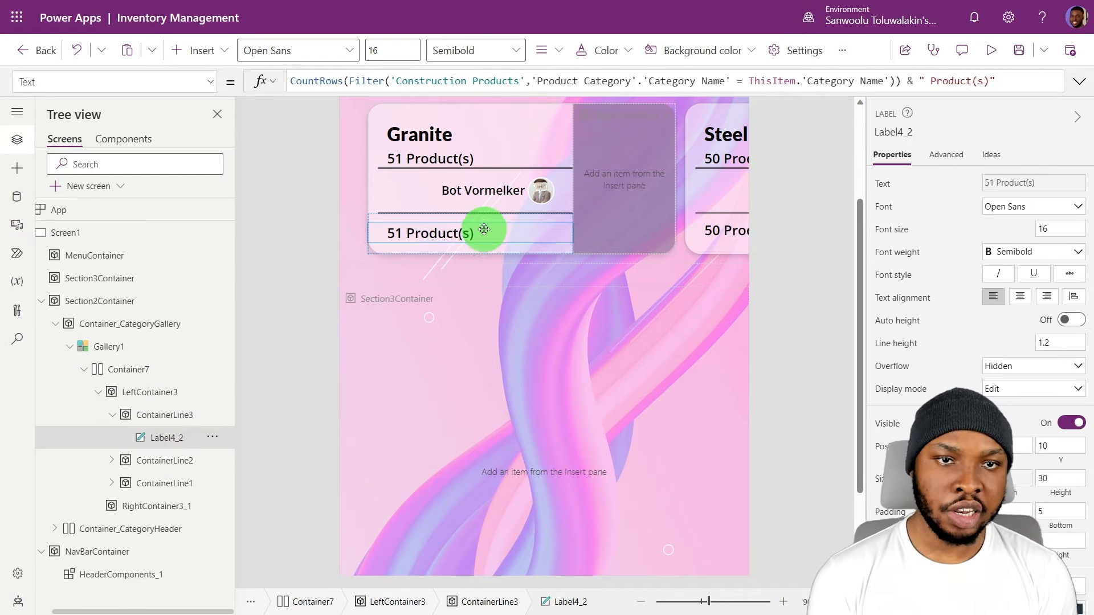
# Set the remaining ContainerLine3 label to Y 0 and height Parent.Height.
pyautogui.scroll(-3, 1049, 439)
pyautogui.click(1058, 302)
pyautogui.write('30')
pyautogui.hotkey('ctrl', 'a')
pyautogui.hotkey('ctrl', 'v')
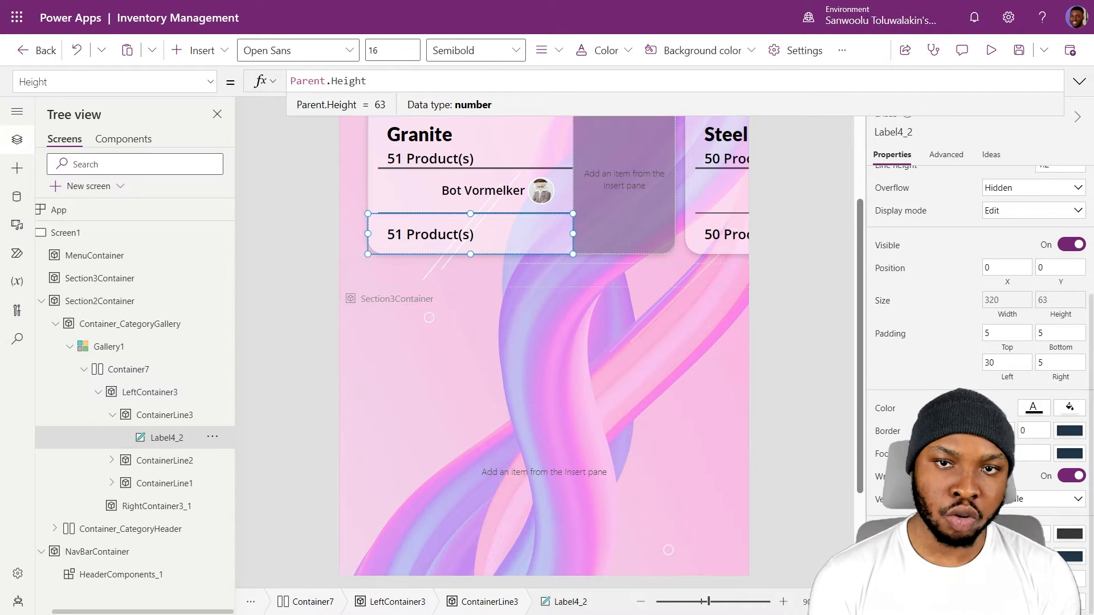
# Set Label4_2's text to "Last Updated On" followed on a new line by ThisItem.'Product Average Rating (Last Updated On)', in size 15 Normal.
pyautogui.scroll(4, 939, 285)
pyautogui.click(886, 183)
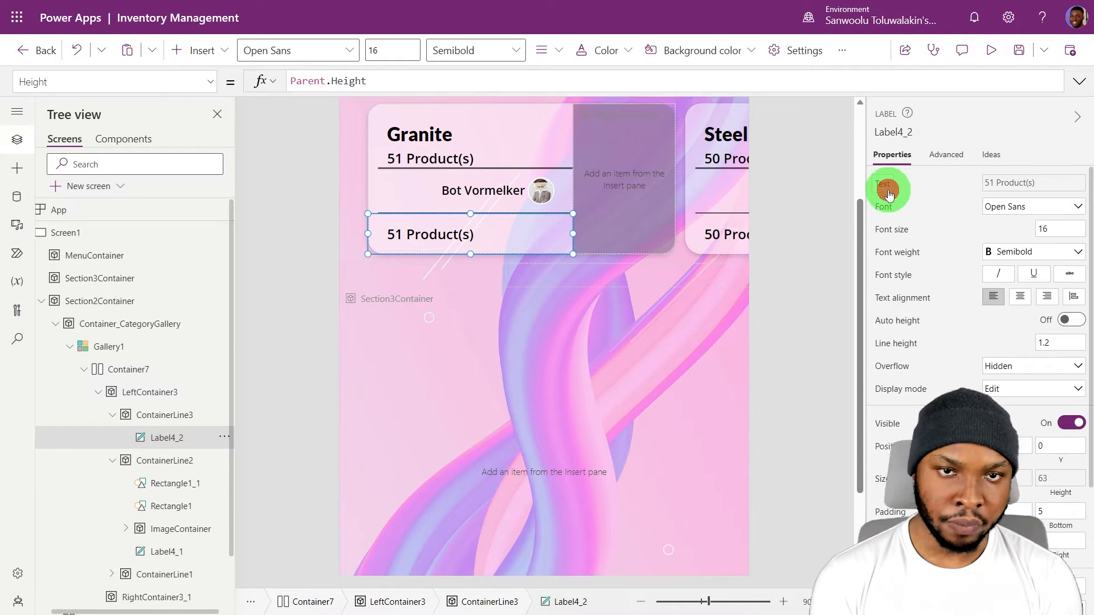
pyautogui.hotkey('ctrl', 'a')
pyautogui.hotkey('ctrl', 'v')
pyautogui.click(728, 138)
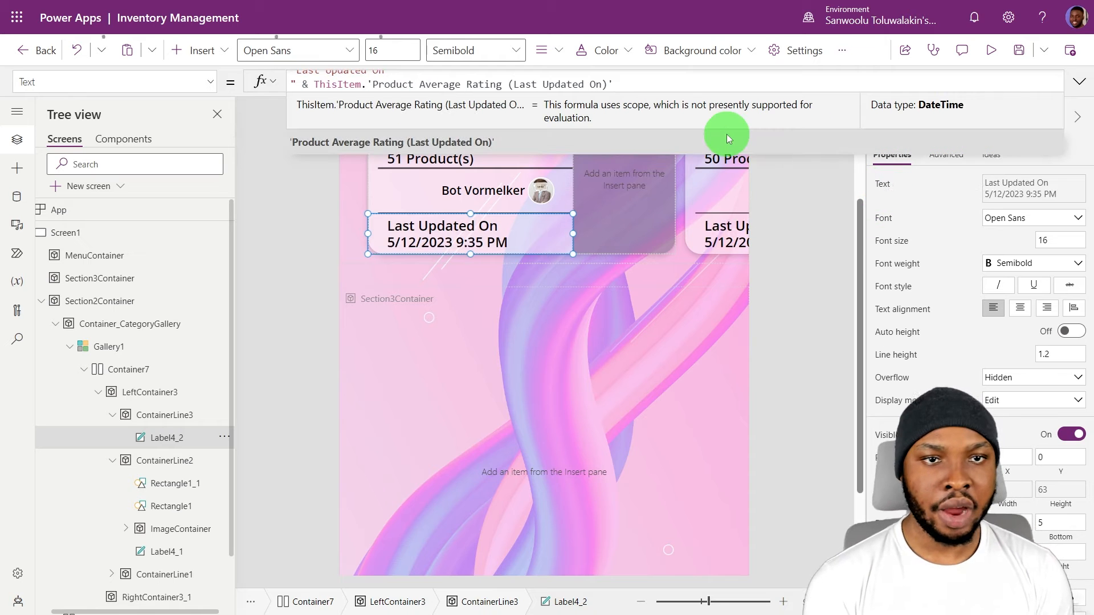
# Move the Last Updated label's left edge inward and insert a 25 by 25 image into ContainerLine3.
pyautogui.click(368, 232)
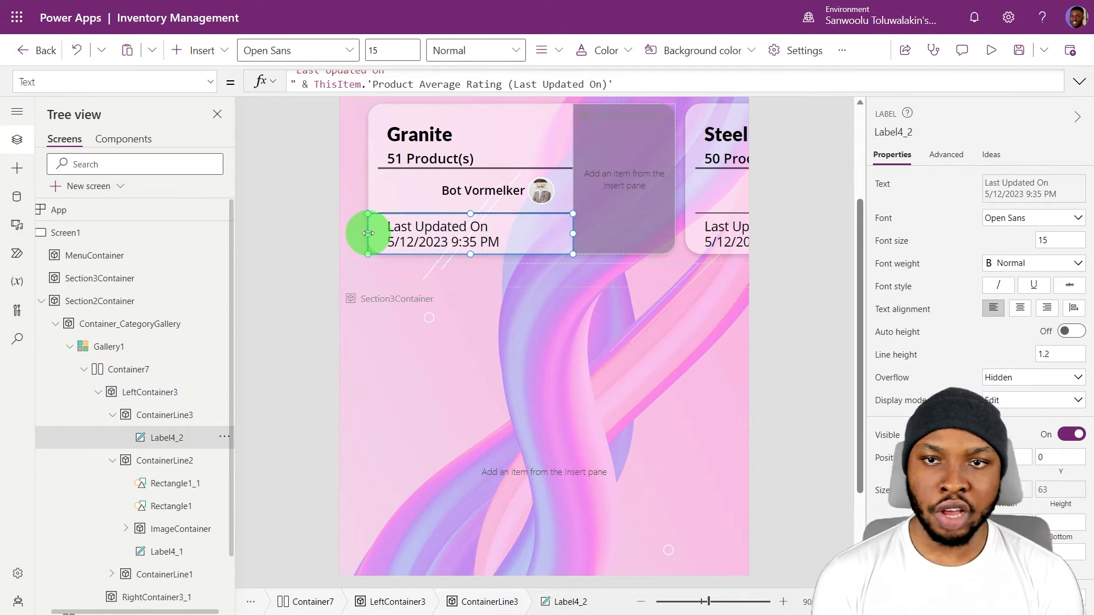
pyautogui.moveTo(367, 233); pyautogui.dragTo(408, 233)
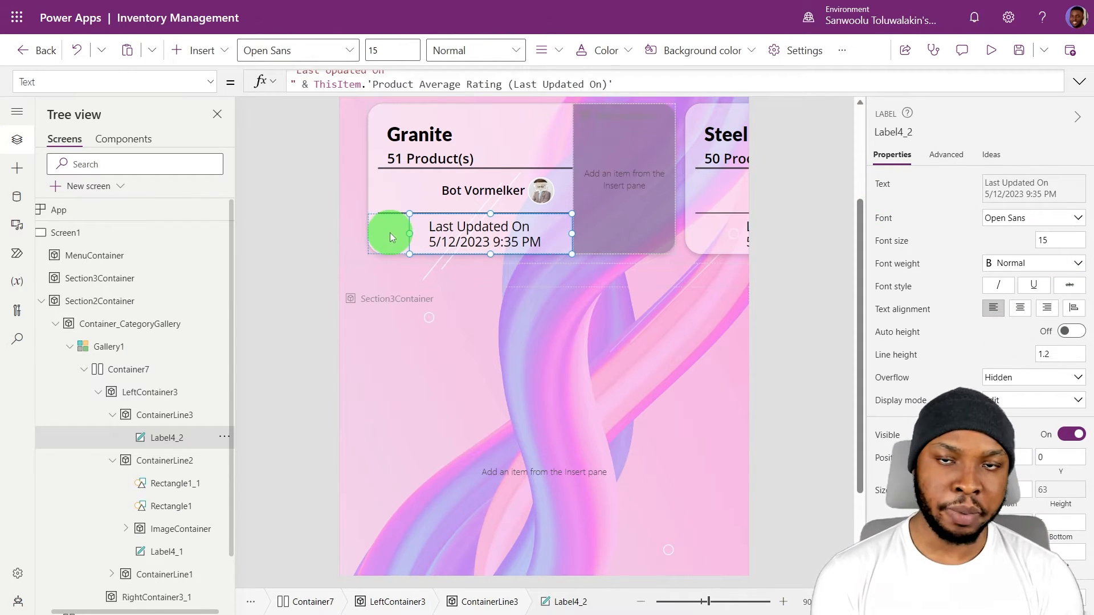
pyautogui.click(392, 236)
pyautogui.click(194, 50)
pyautogui.write('image')
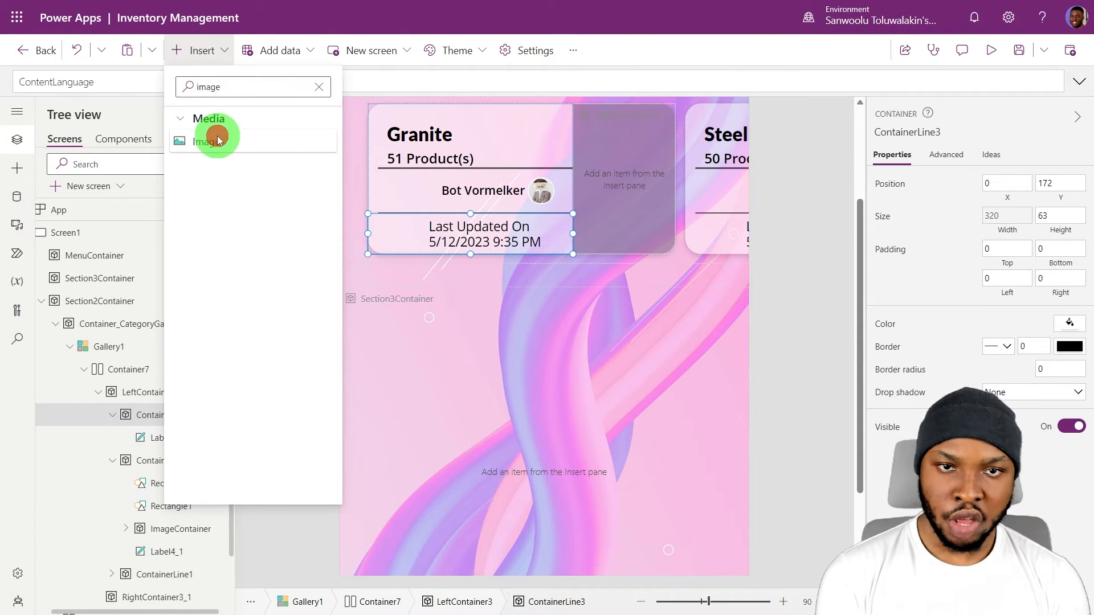
pyautogui.click(217, 140)
pyautogui.click(1007, 342)
pyautogui.write('25')
pyautogui.click(1060, 341)
pyautogui.write('25')
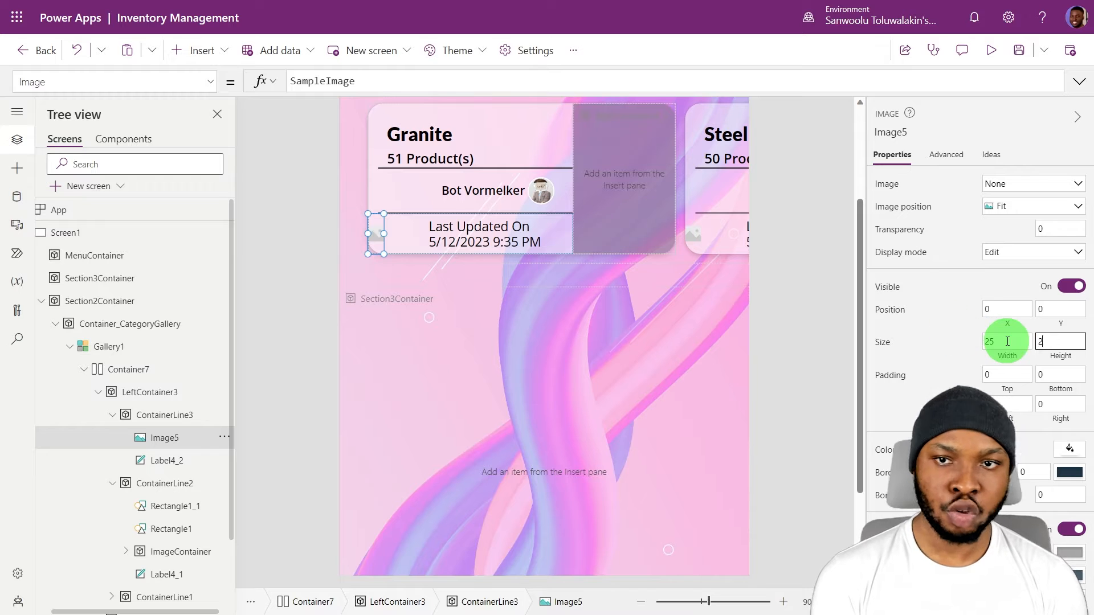
# Position the new image at X 30 and Y (Parent.Height - Self.Height)/2.
pyautogui.moveTo(376, 221); pyautogui.dragTo(402, 234)
pyautogui.click(994, 308)
pyautogui.write('30')
pyautogui.click(1057, 324)
pyautogui.write('Parent.Height - Self.Height')
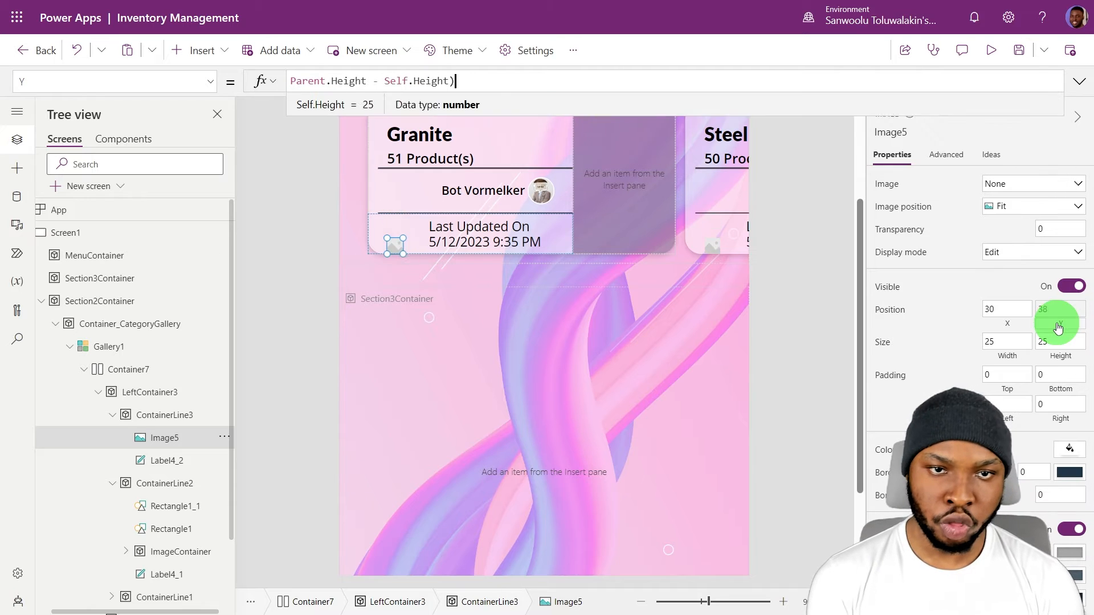
pyautogui.press('Home')
pyautogui.write('(')
pyautogui.press('End')
pyautogui.write(')/2')
# Set the image's source to the encoded SVG of TimeHistoryIcon from customIcons, substituting currentColor with secondaryColorText.
pyautogui.click(907, 183)
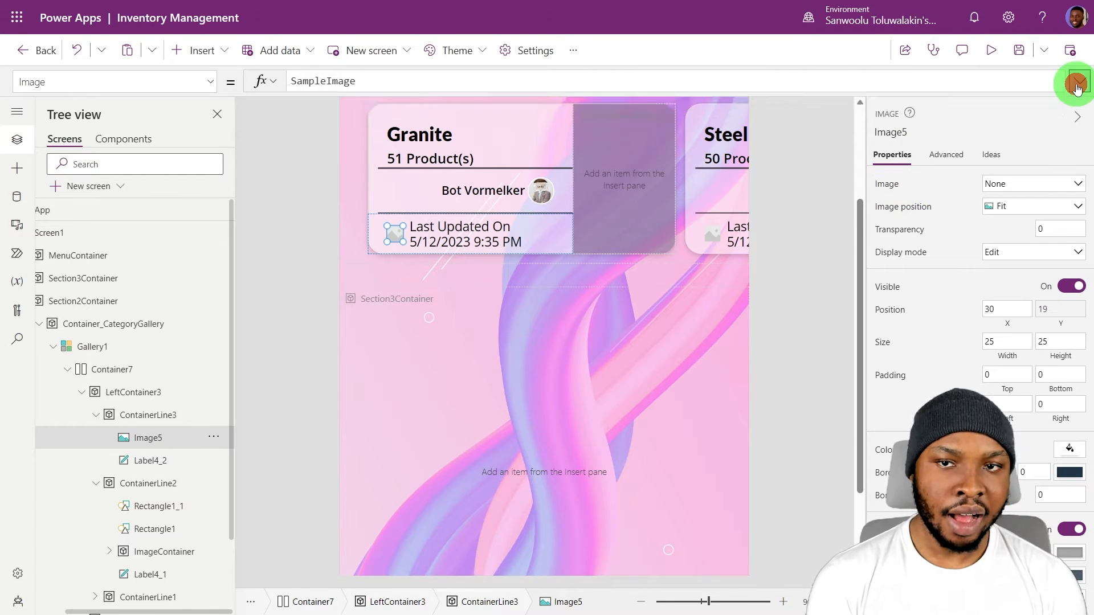
pyautogui.click(1076, 85)
pyautogui.hotkey('ctrl', 'a')
pyautogui.hotkey('ctrl', 'v')
pyautogui.click(842, 139)
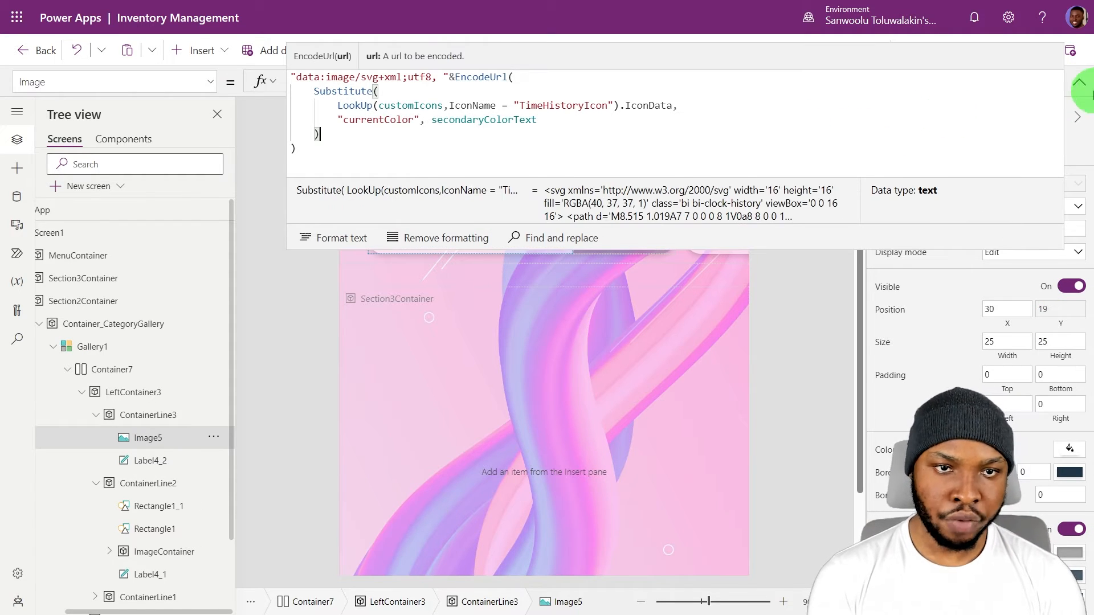
pyautogui.click(787, 105)
pyautogui.click(1079, 82)
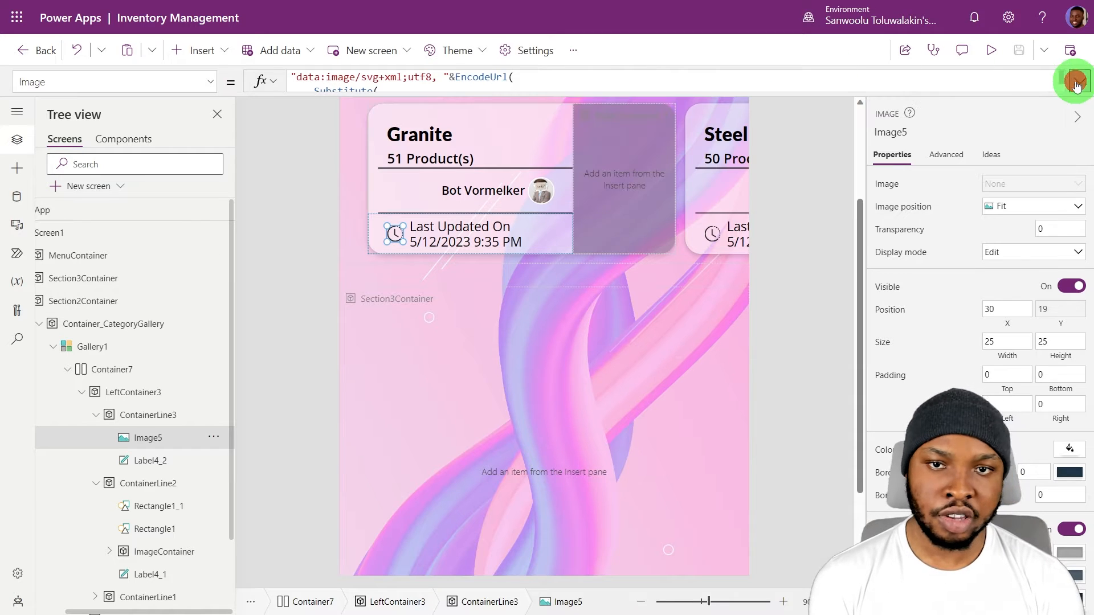
# Insert a container into RightContainer3_1, the dark section of the category card.
pyautogui.click(836, 253)
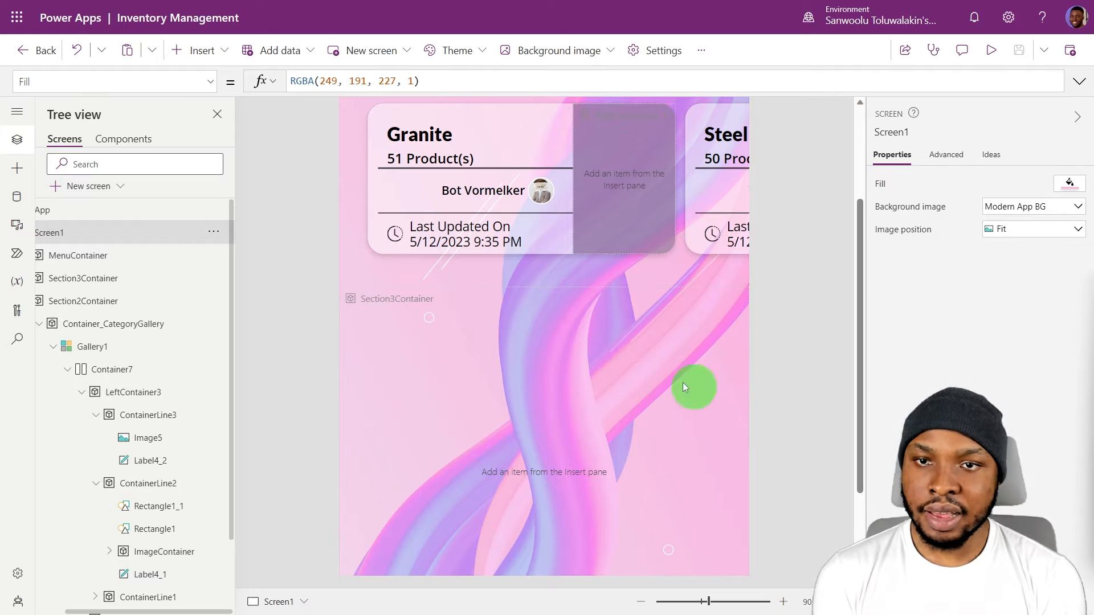
pyautogui.scroll(3, 671, 252)
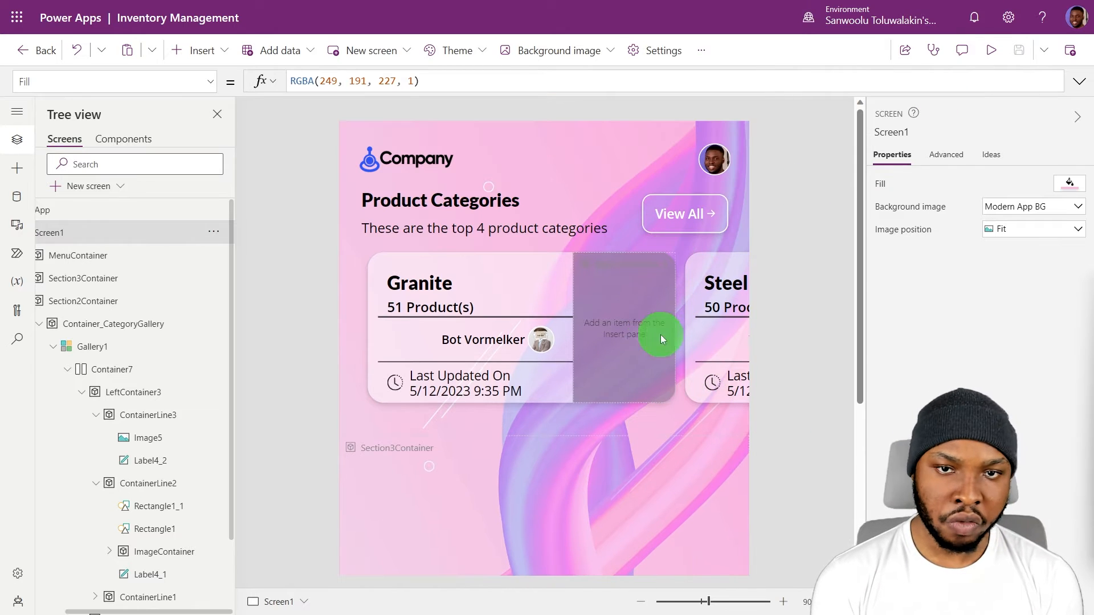
pyautogui.click(610, 328)
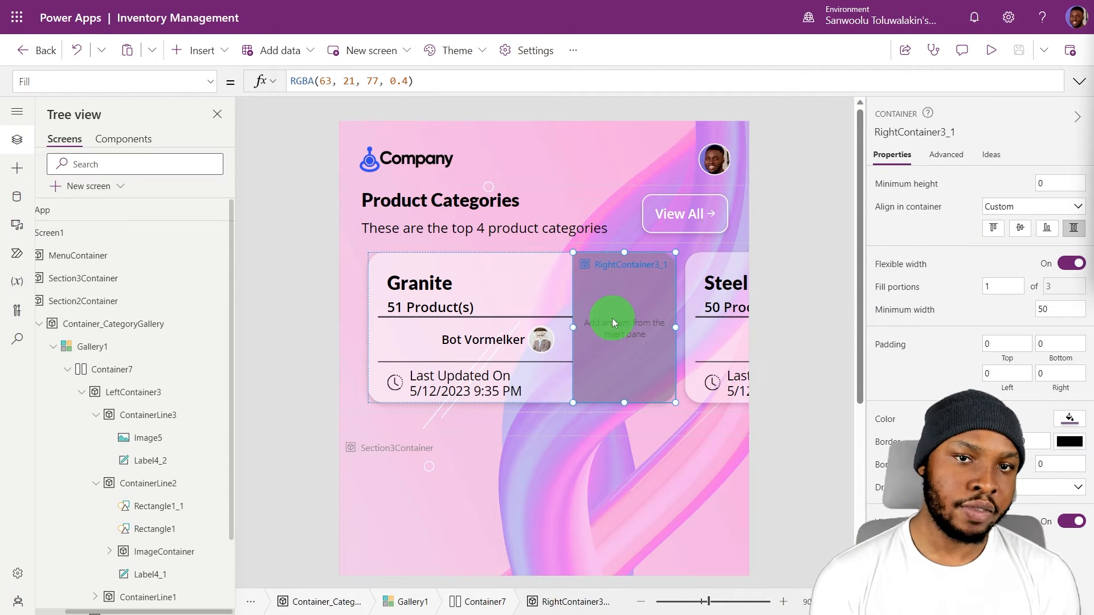
pyautogui.click(215, 20)
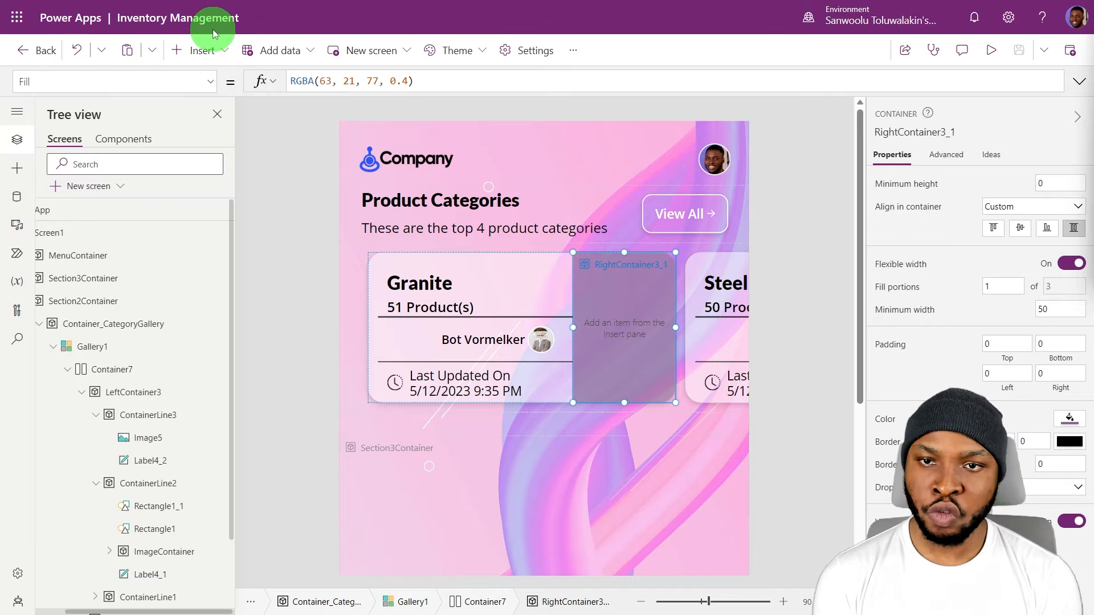
pyautogui.click(211, 45)
pyautogui.click(249, 88)
pyautogui.write('cont')
pyautogui.click(228, 189)
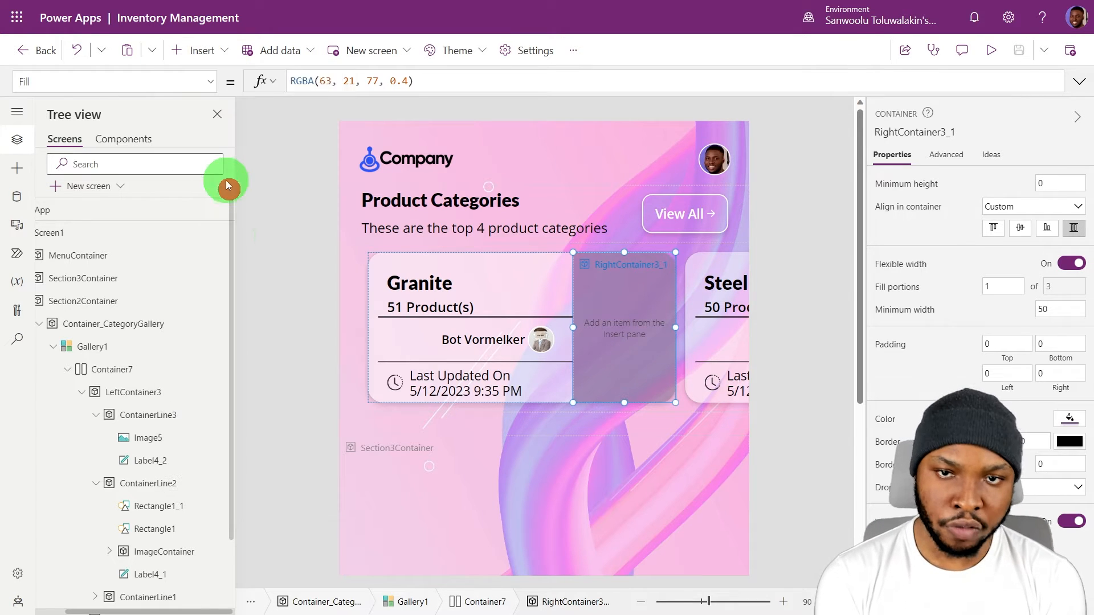
# Make the new container square with width Parent.Width * 80% and height Self.Width.
pyautogui.click(1005, 231)
pyautogui.write('par')
pyautogui.press('Tab')
pyautogui.write('* 80%')
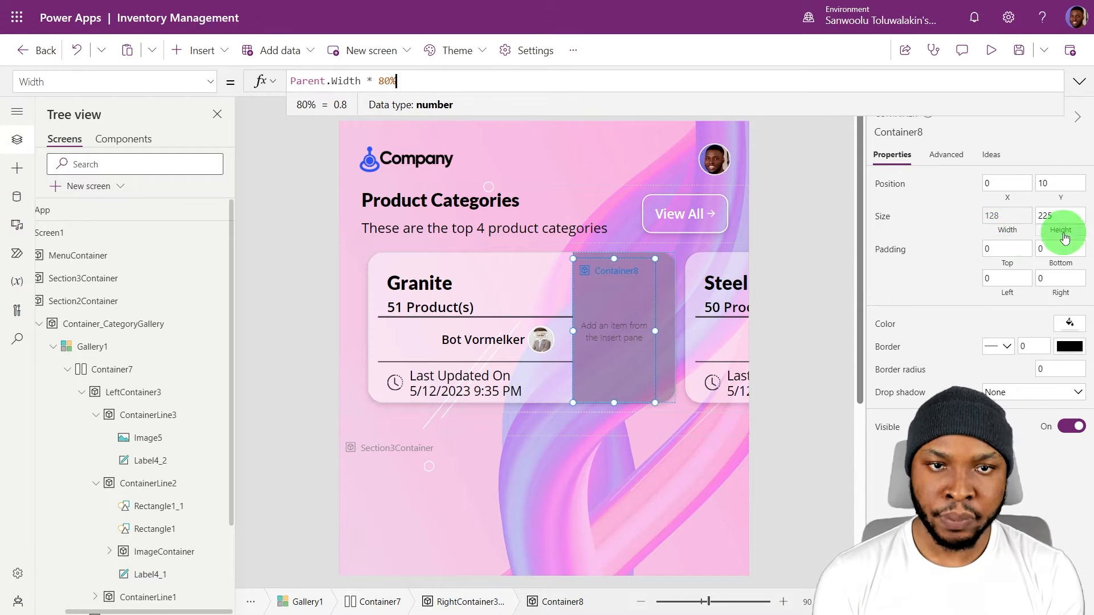
pyautogui.click(1059, 231)
pyautogui.write('Self')
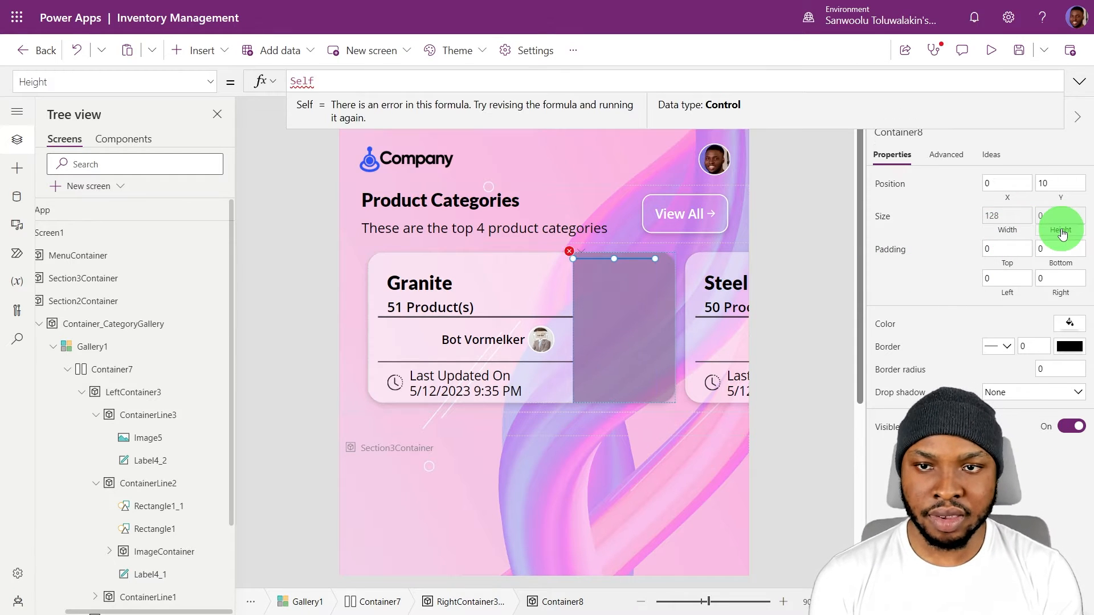
pyautogui.write('.Width')
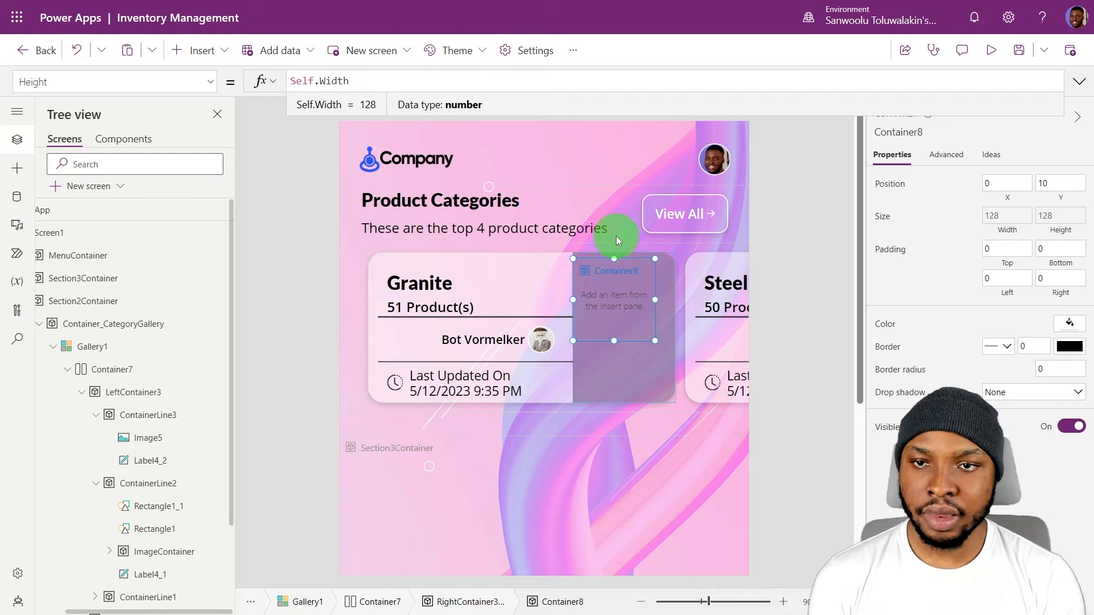
# Center the container horizontally by setting its X to (Parent.Width - Self.Width)/2.
pyautogui.click(1003, 198)
pyautogui.write('Self.Width')
pyautogui.press('Home')
pyautogui.write('Paret')
pyautogui.press('BackSpace')
pyautogui.press('BackSpace')
pyautogui.write('nt.Width -')
pyautogui.press('Right')
pyautogui.press('Right')
pyautogui.press('Right')
pyautogui.press('Right')
pyautogui.press('Right')
pyautogui.press('Right')
pyautogui.press('Right')
pyautogui.press('Right')
pyautogui.press('Right')
pyautogui.press('Right')
pyautogui.write(')/2')
pyautogui.press('Left')
pyautogui.press('Left')
pyautogui.press('Left')
pyautogui.press('Left')
pyautogui.press('Left')
pyautogui.press('Left')
pyautogui.press('Left')
pyautogui.press('Left')
pyautogui.press('Left')
pyautogui.press('Left')
pyautogui.press('Left')
pyautogui.press('Left')
pyautogui.press('Left')
pyautogui.press('Left')
pyautogui.press('Left')
pyautogui.press('Left')
pyautogui.press('Left')
pyautogui.press('Left')
pyautogui.press('Left')
pyautogui.press('Left')
pyautogui.write('(')
# Set the container's Y to (Parent.Height - Self.Height)/2 and rename it CPB_Container.
pyautogui.click(1060, 200)
pyautogui.press('BackSpace')
pyautogui.press('BackSpace')
pyautogui.write('Parent.Height - Self.Height)/2')
pyautogui.press('Home')
pyautogui.write('(')
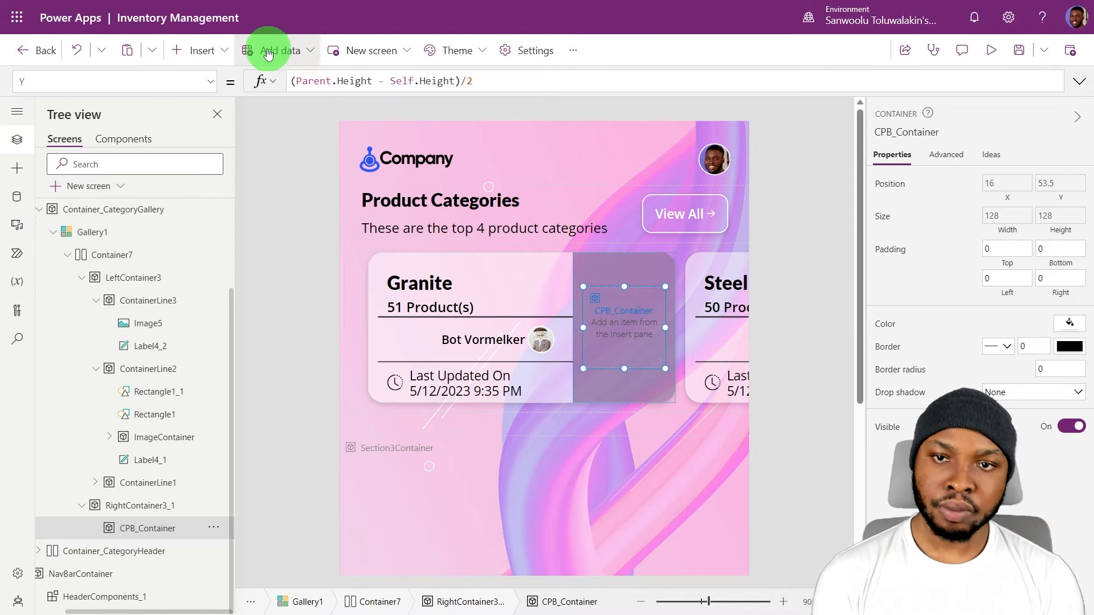
# Insert an image into CPB_Container.
pyautogui.click(200, 50)
pyautogui.write('imag')
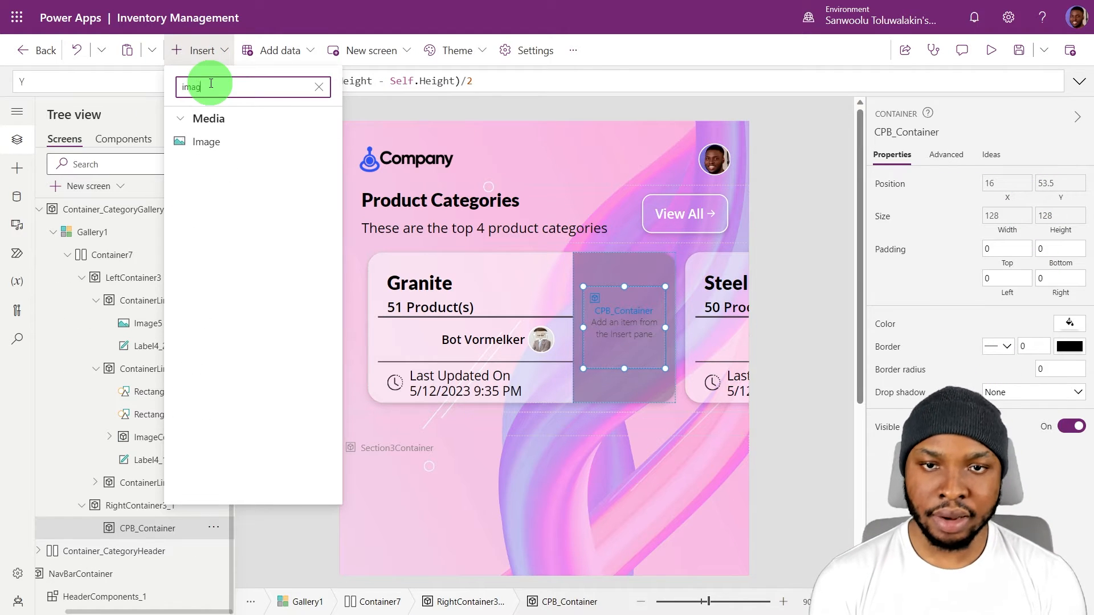
pyautogui.click(216, 142)
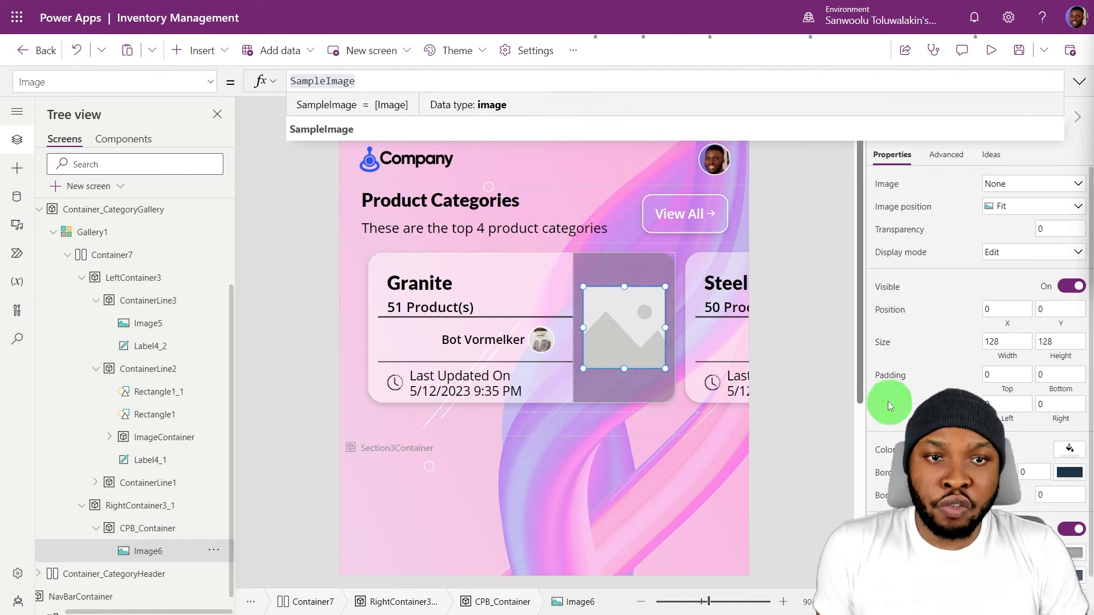
# Replace the image's SampleImage formula with the With() SVG code for a circular progress bar driven by ThisItem.'Product Average Rating'.
pyautogui.tripleClick(557, 84)
pyautogui.press('BackSpace')
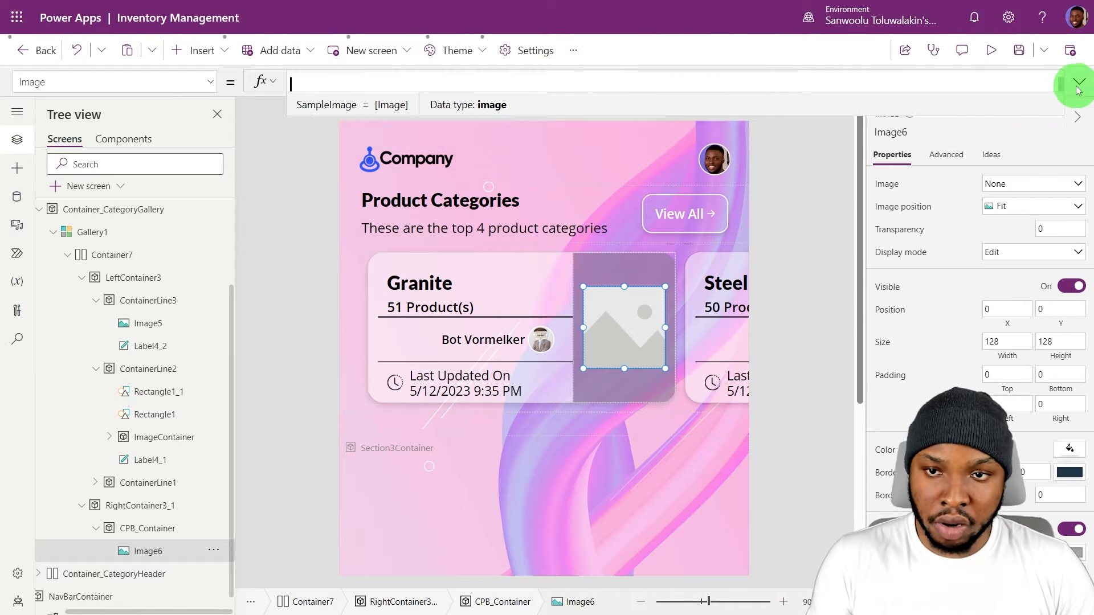
pyautogui.hotkey('ctrl', 'v')
pyautogui.moveTo(827, 203); pyautogui.dragTo(825, 494)
pyautogui.scroll(5, 654, 254)
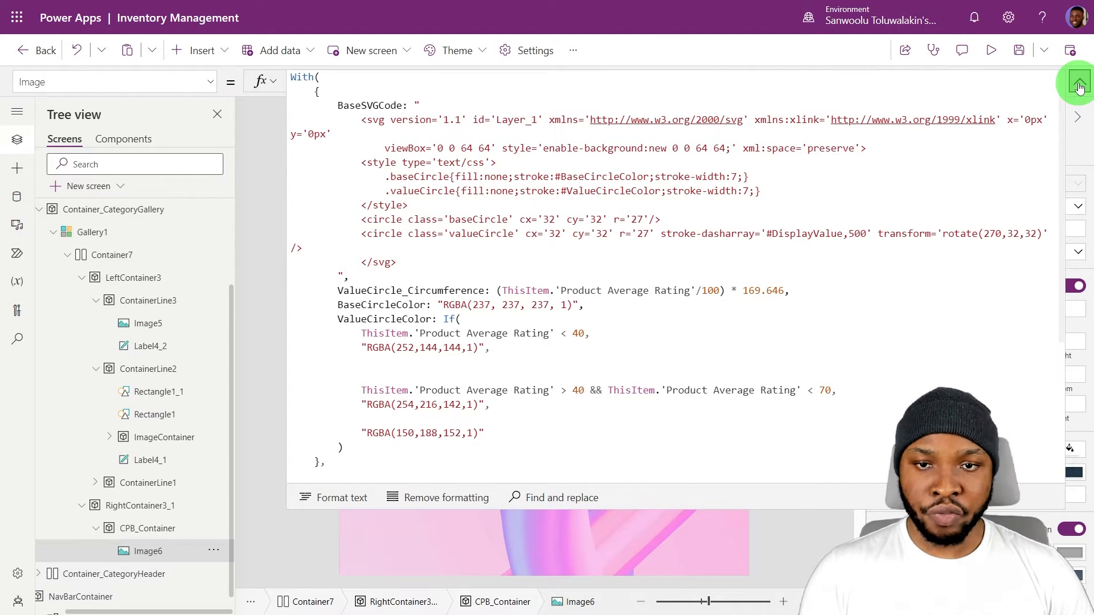
pyautogui.scroll(-5, 635, 365)
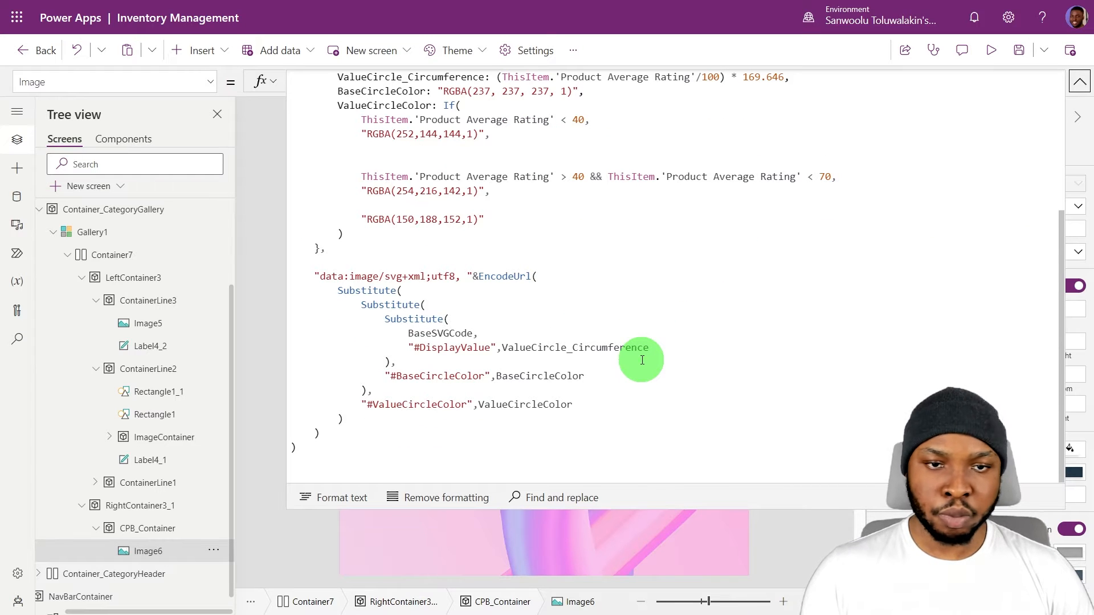
pyautogui.click(1076, 81)
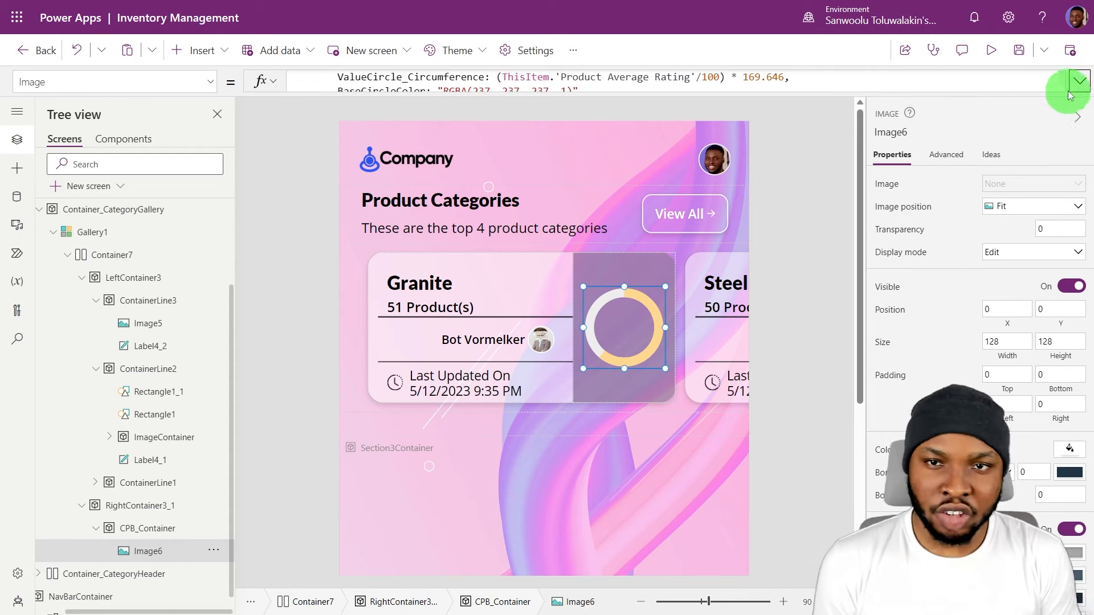
# Insert a text label over the progress ring with width Parent.Width, height Parent.Height and Y position 0.
pyautogui.click(204, 53)
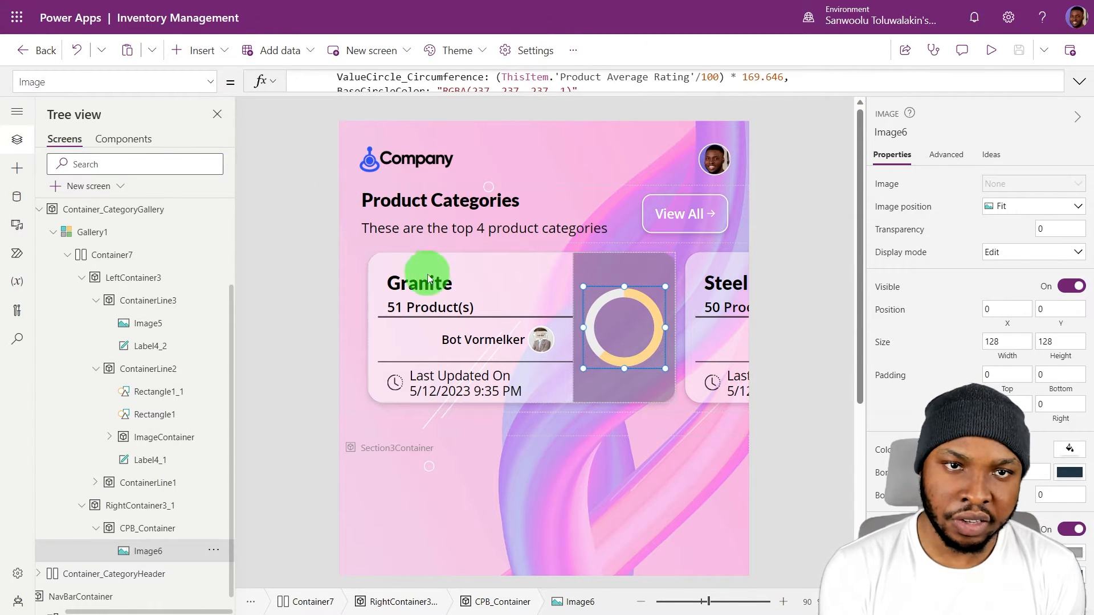
pyautogui.click(1014, 490)
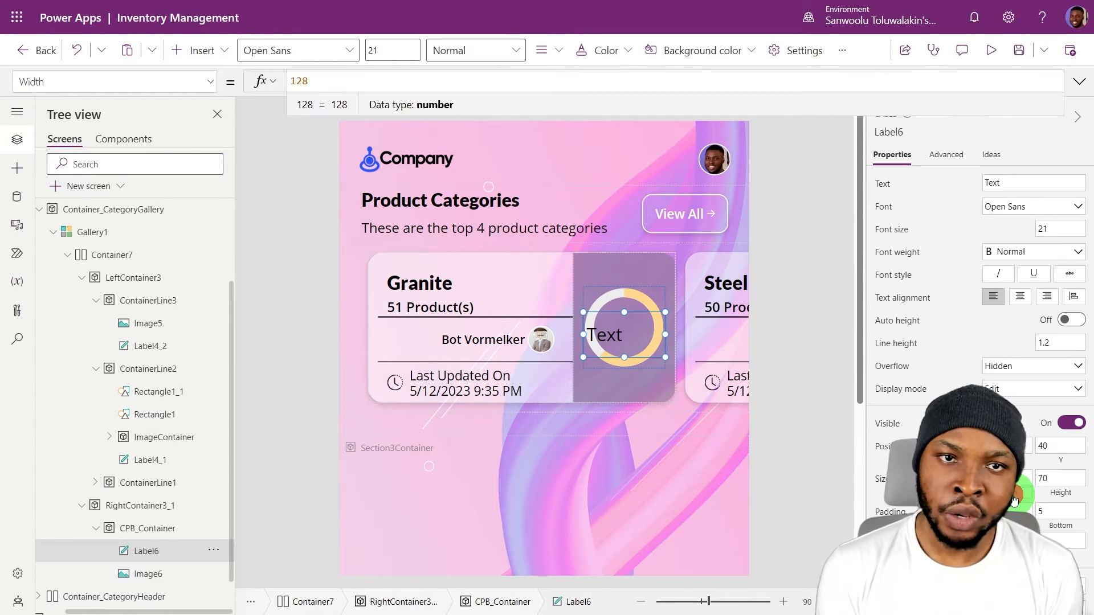
pyautogui.write('Parent.Width')
pyautogui.click(1060, 490)
pyautogui.write('Parent.Height')
pyautogui.doubleClick(1058, 446)
pyautogui.write('0')
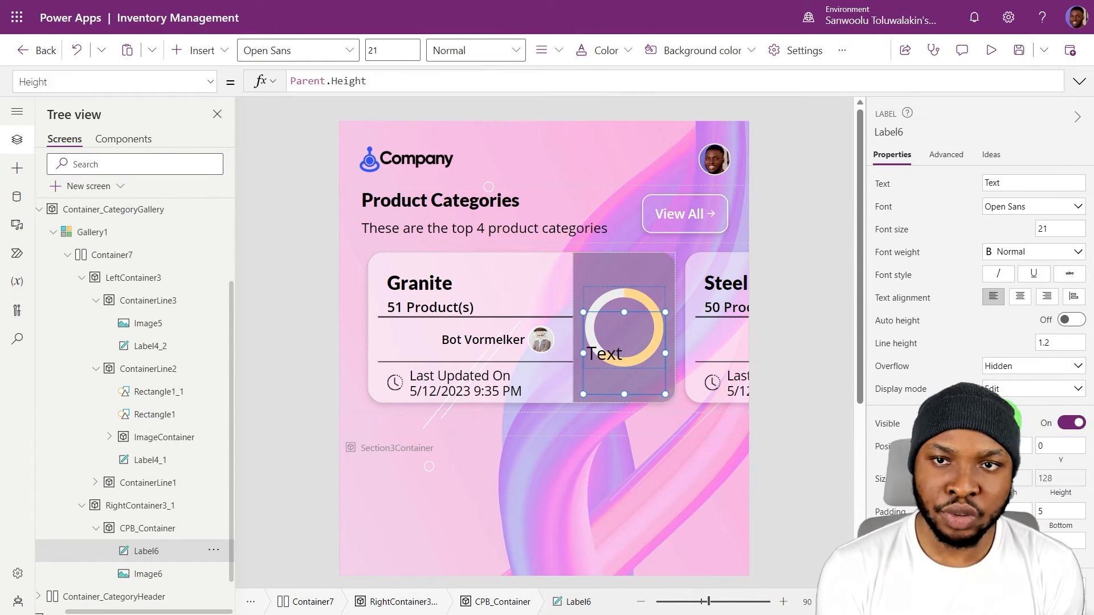
# Center the text of the progress ring label and set its font weight to Semibold.
pyautogui.click(1019, 296)
pyautogui.click(1028, 249)
pyautogui.click(1015, 286)
# Set the ring label's text to ThisItem.'Product Average Rating' & "%".
pyautogui.click(878, 183)
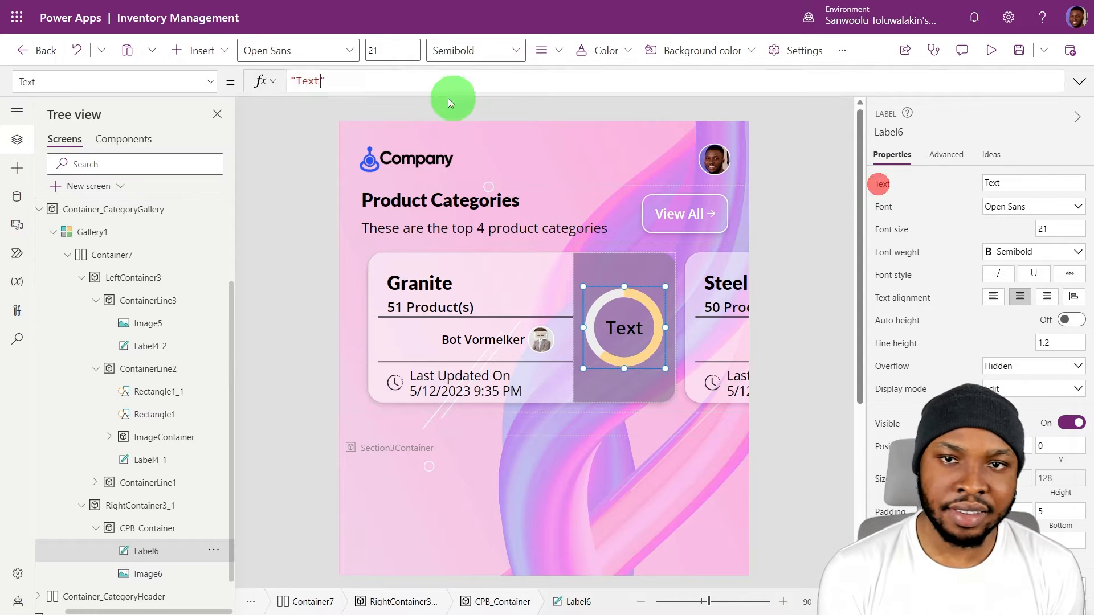
pyautogui.click(410, 81)
pyautogui.hotkey('ctrl', 'a')
pyautogui.write('ThisItem.\'Product Average Rating\' & "%"')
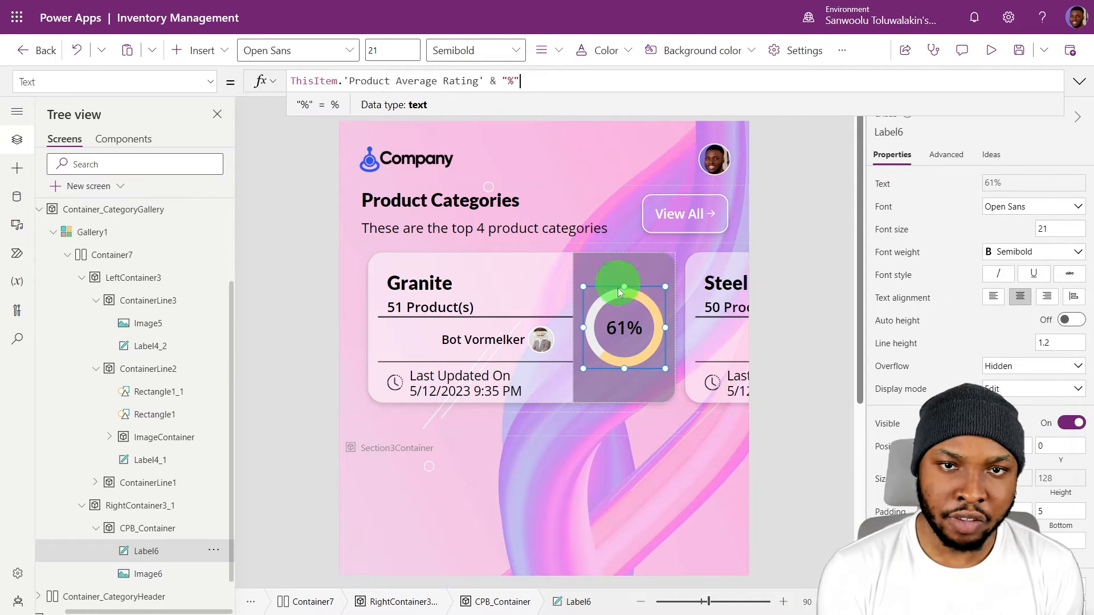
# Make the percentage label's text white and set its font size to 15.
pyautogui.scroll(-3, 1008, 341)
pyautogui.click(1031, 406)
pyautogui.click(796, 323)
pyautogui.scroll(3, 1021, 208)
pyautogui.moveTo(1059, 230); pyautogui.dragTo(984, 233)
pyautogui.write('15')
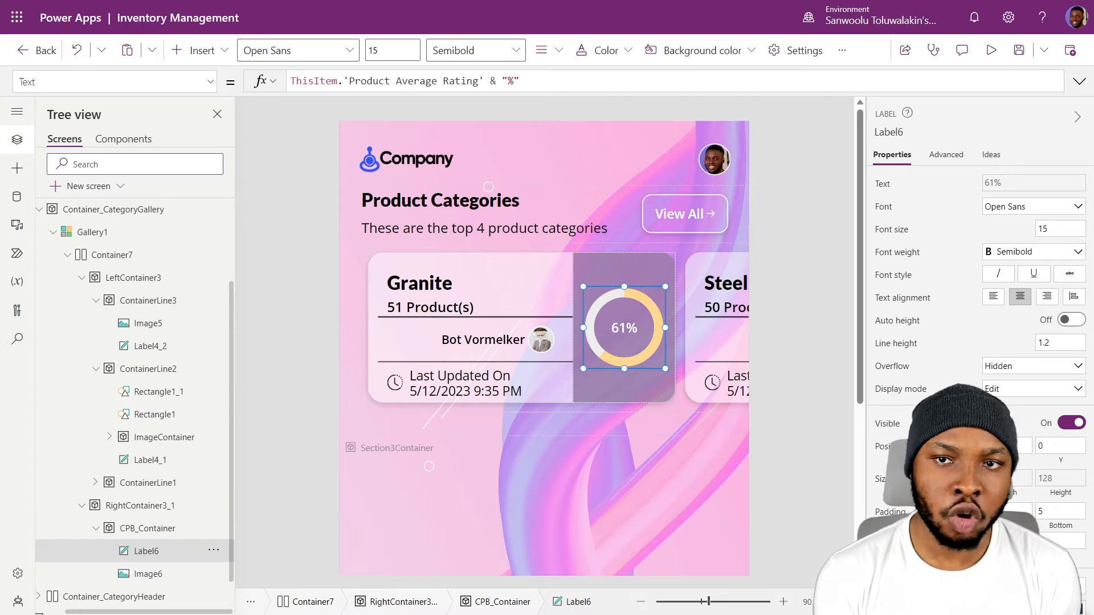
# Change the percentage label's font to Lato Black with Normal font weight.
pyautogui.click(1043, 205)
pyautogui.click(1017, 326)
pyautogui.click(1038, 251)
pyautogui.click(1011, 302)
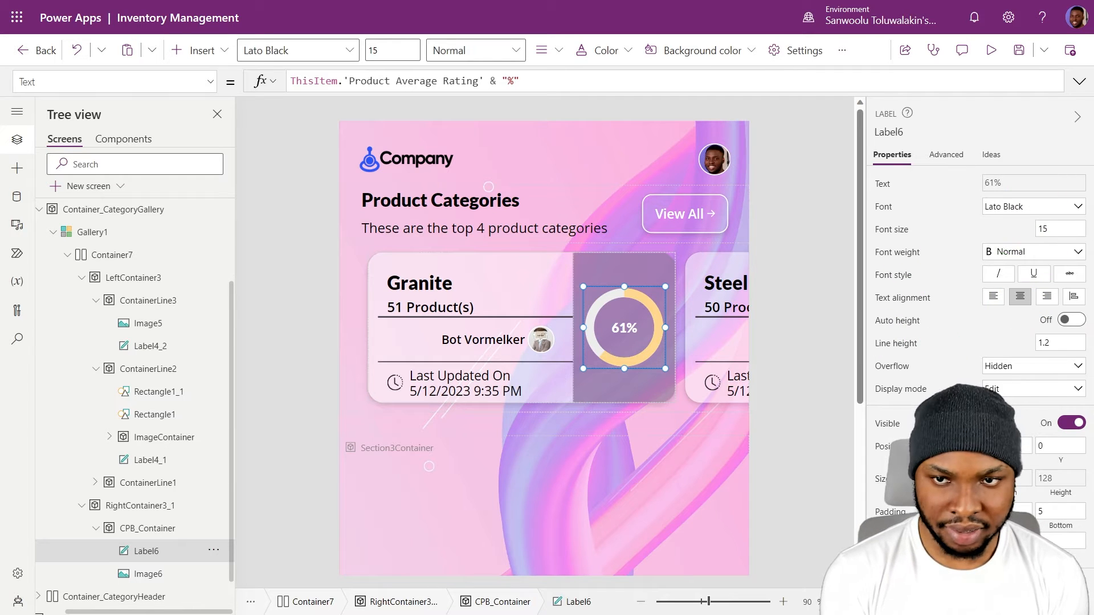
pyautogui.click(805, 314)
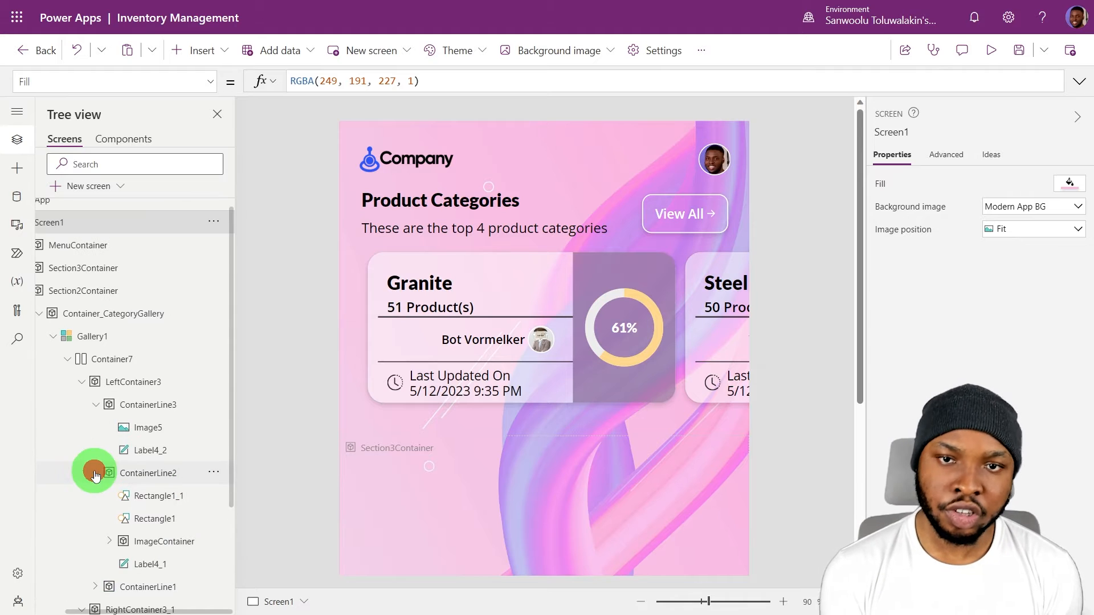
# Set the fill portions to 3 for RightContainer3_1 and 7 for LeftContainer3.
pyautogui.click(95, 471)
pyautogui.click(99, 383)
pyautogui.click(98, 415)
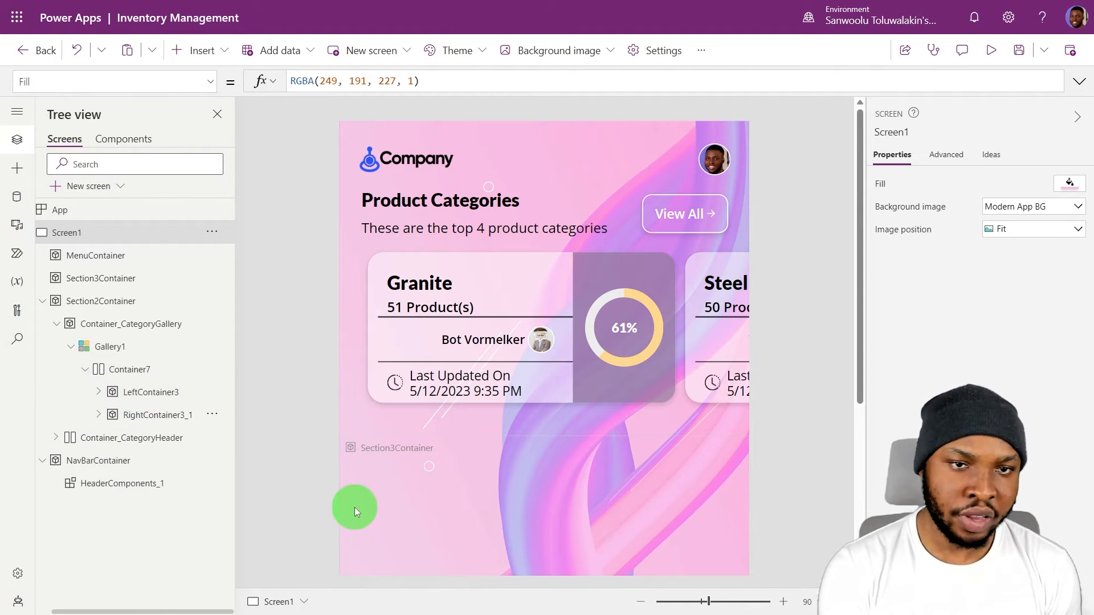
pyautogui.click(127, 418)
pyautogui.click(998, 285)
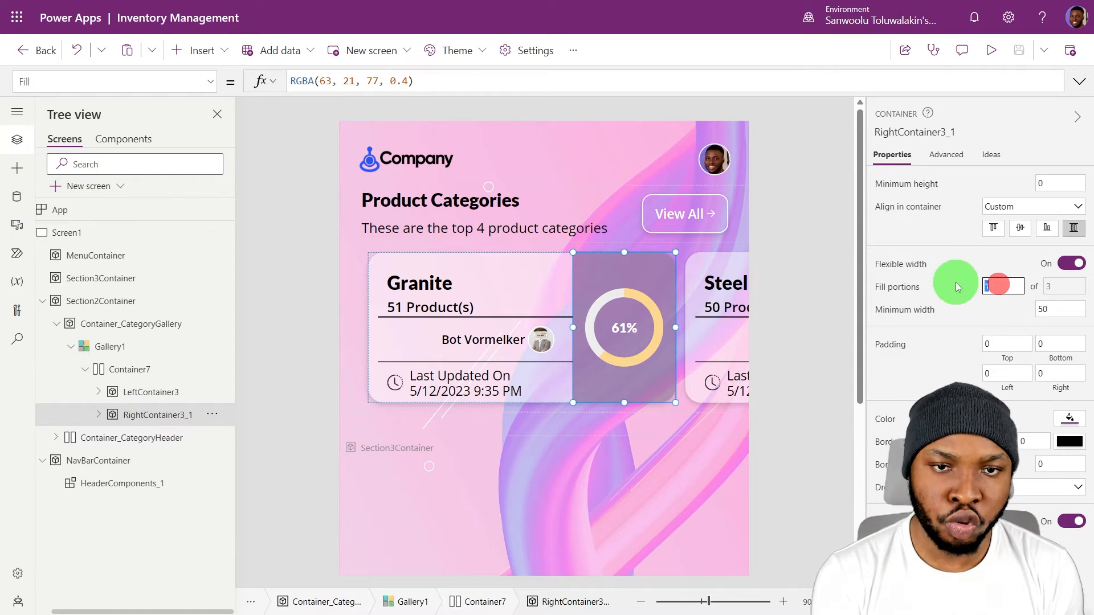
pyautogui.click(146, 390)
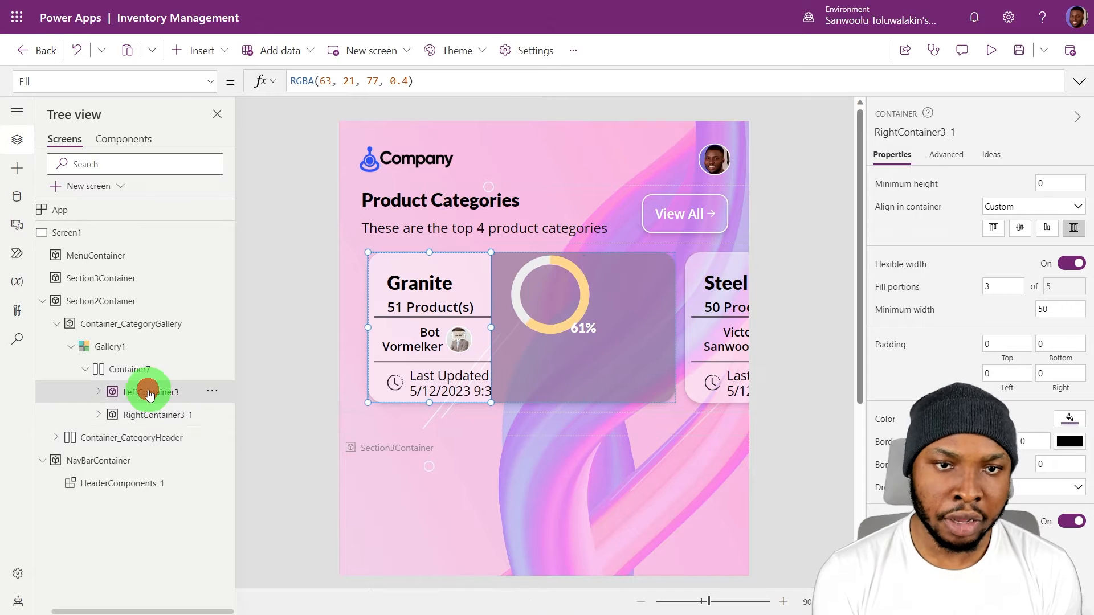
pyautogui.click(1001, 287)
pyautogui.click(969, 266)
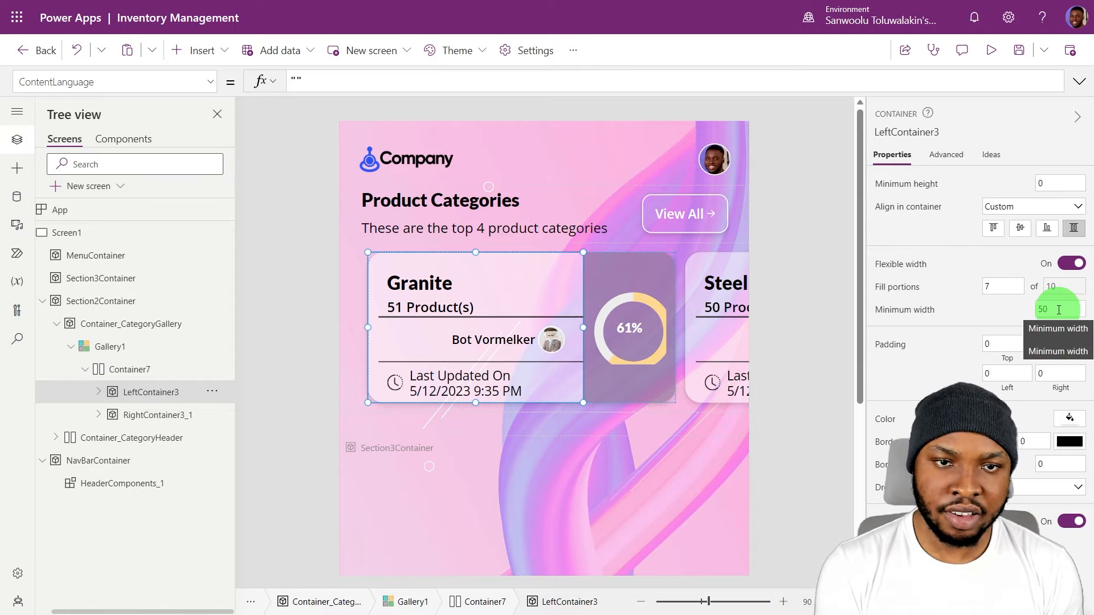
# Make the progress ring image fill CPB_Container by setting its width to Parent.Width and height to Parent.Height.
pyautogui.click(636, 333)
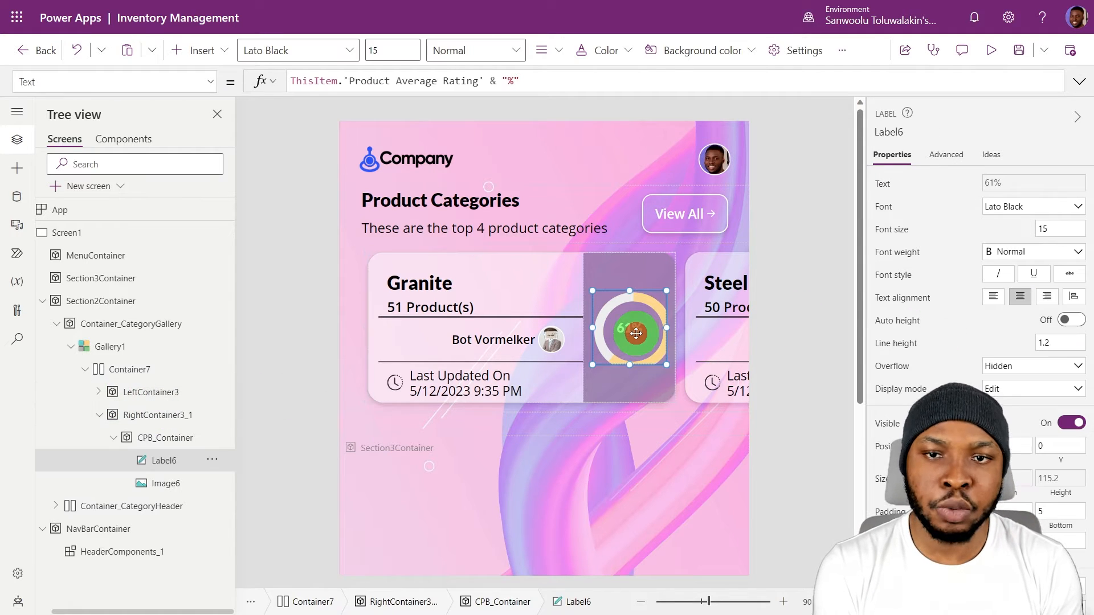
pyautogui.click(151, 482)
pyautogui.click(1006, 342)
pyautogui.write('Parent.Width')
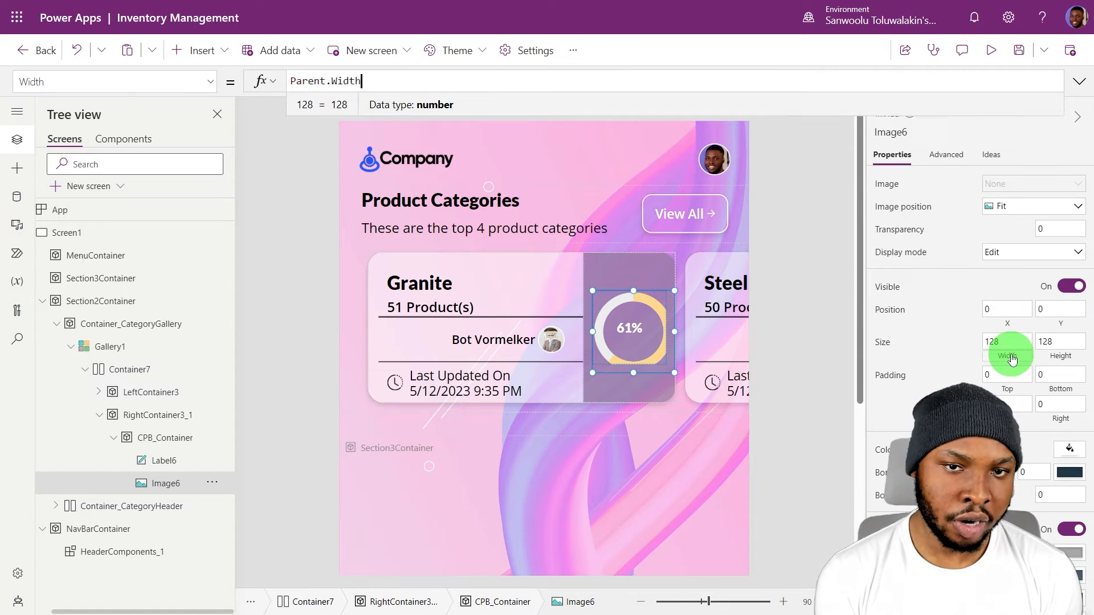
pyautogui.click(1058, 360)
pyautogui.hotkey('ctrl', 'a')
pyautogui.write('Parent.Height')
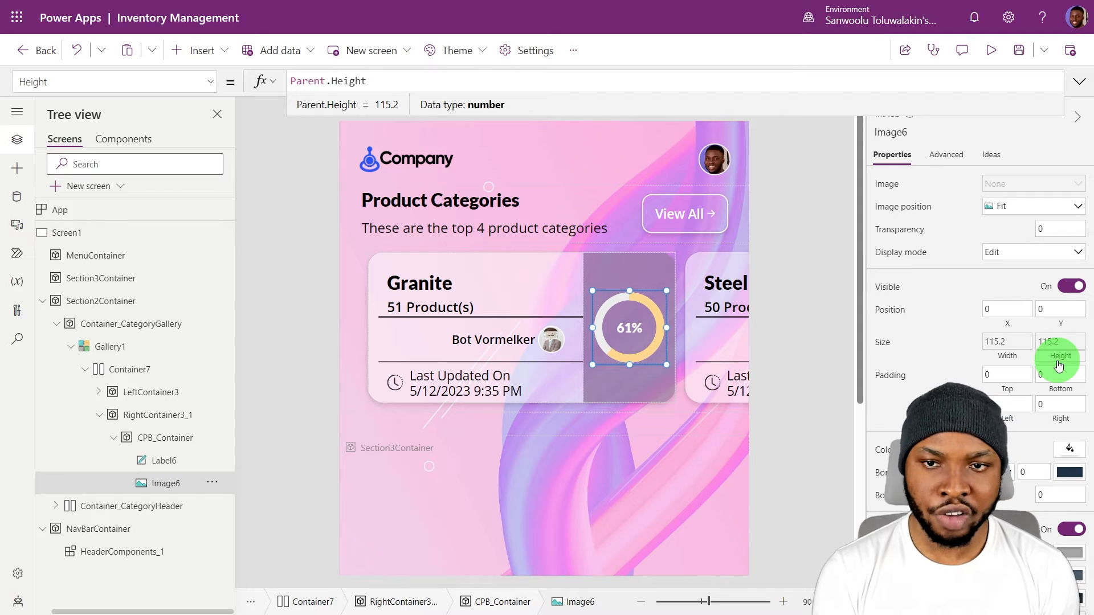
pyautogui.click(796, 257)
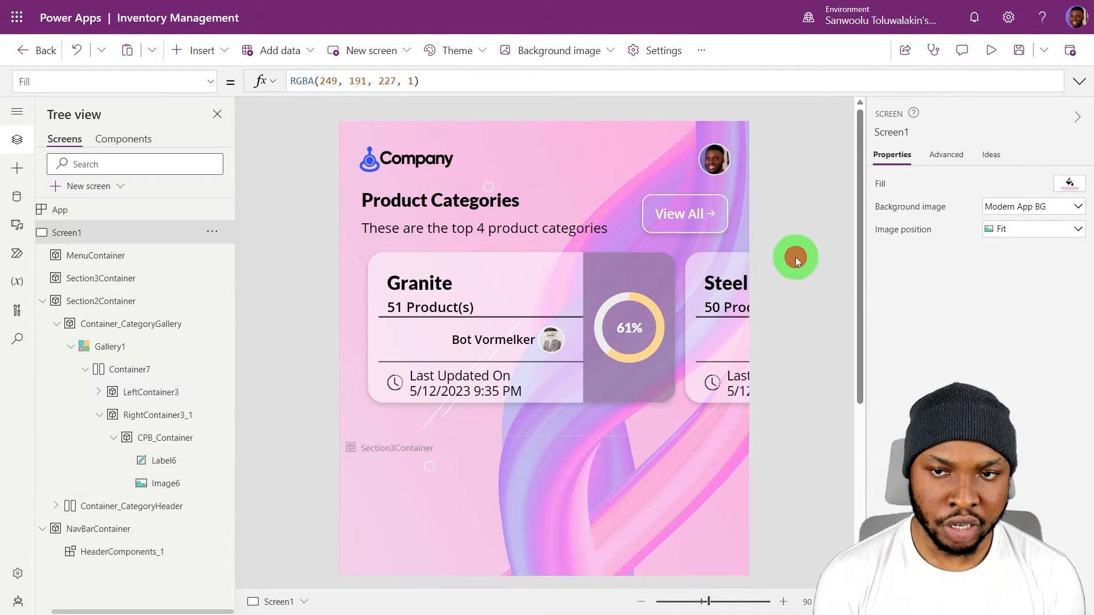
# Insert a rectangle into NavBarContainer as a divider with width Parent.Width * 95% and height 4.
pyautogui.press('Tab')
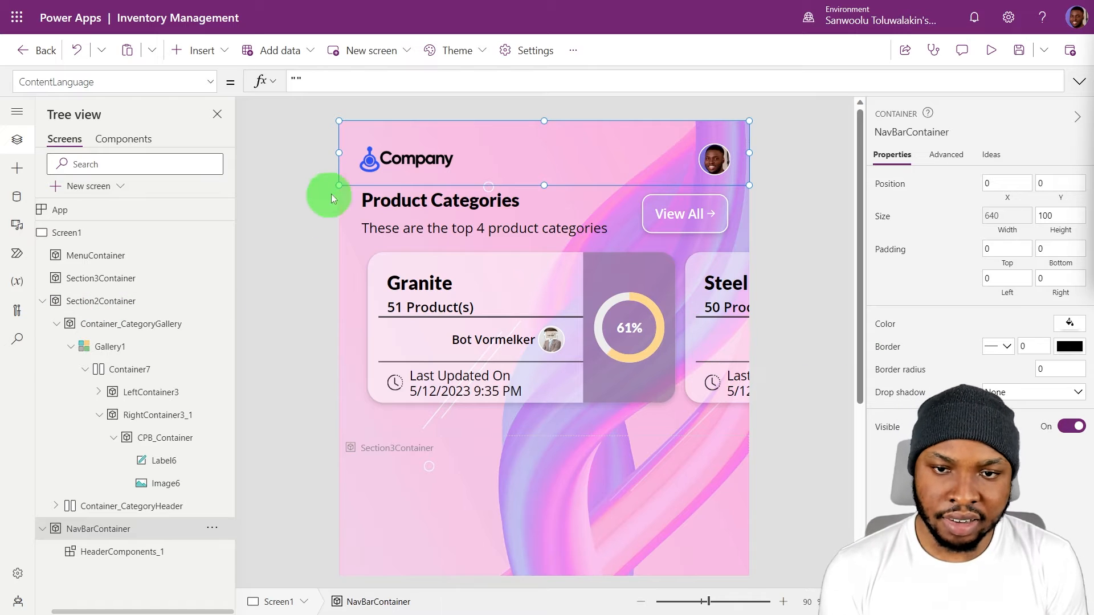
pyautogui.click(807, 180)
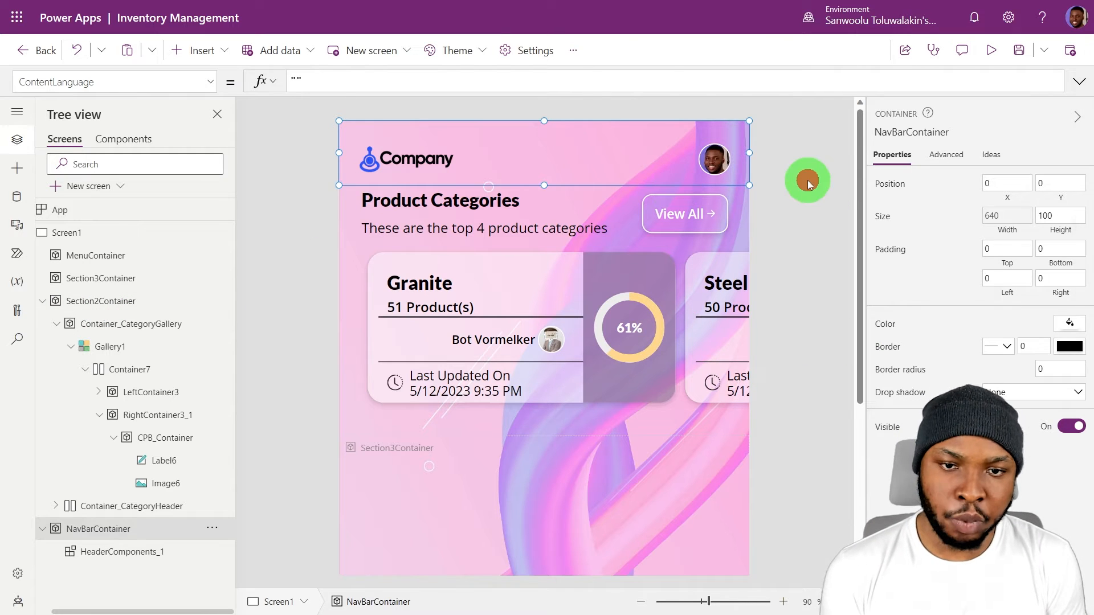
pyautogui.click(131, 533)
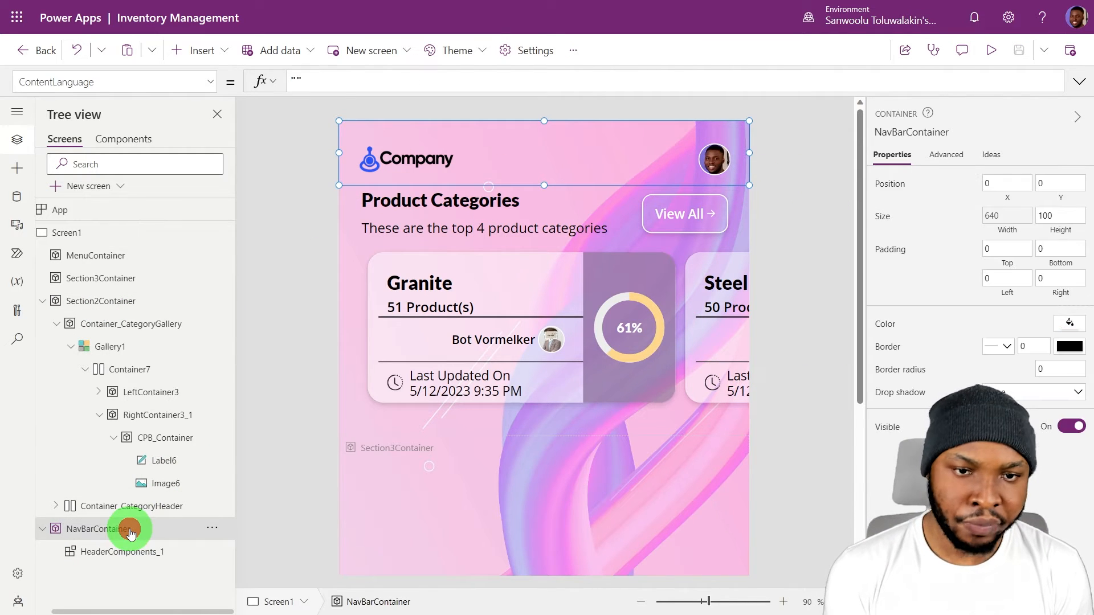
pyautogui.click(203, 50)
pyautogui.click(217, 232)
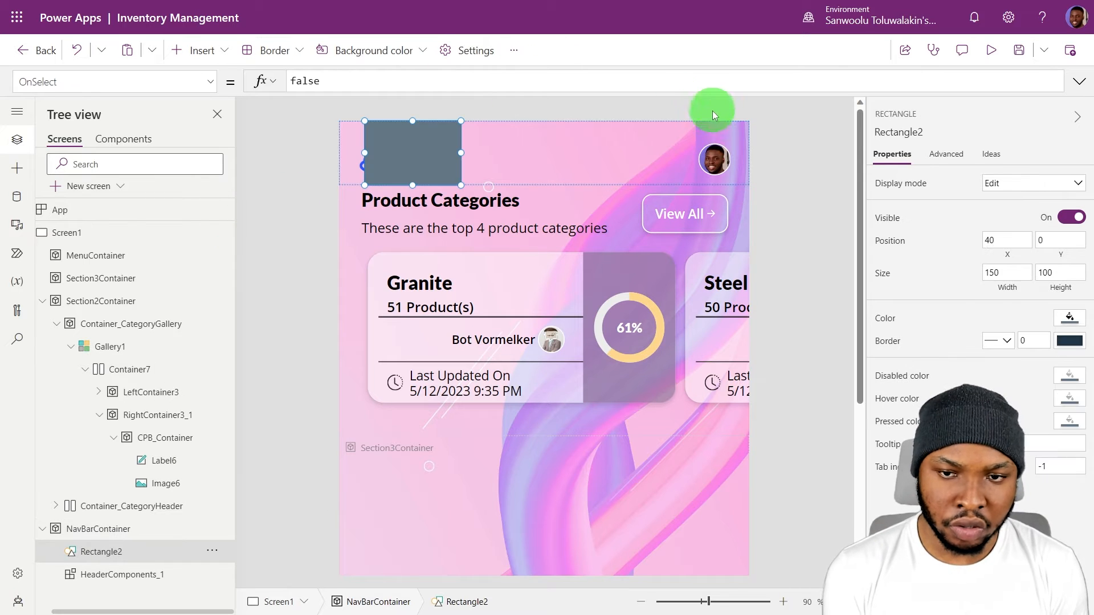
pyautogui.click(1008, 293)
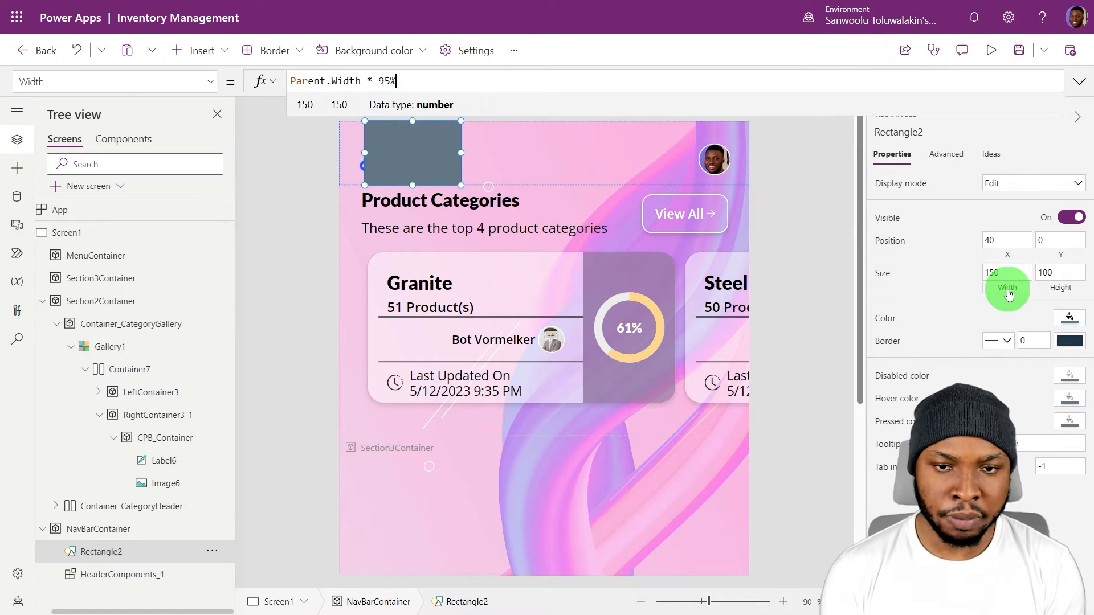
pyautogui.click(1061, 273)
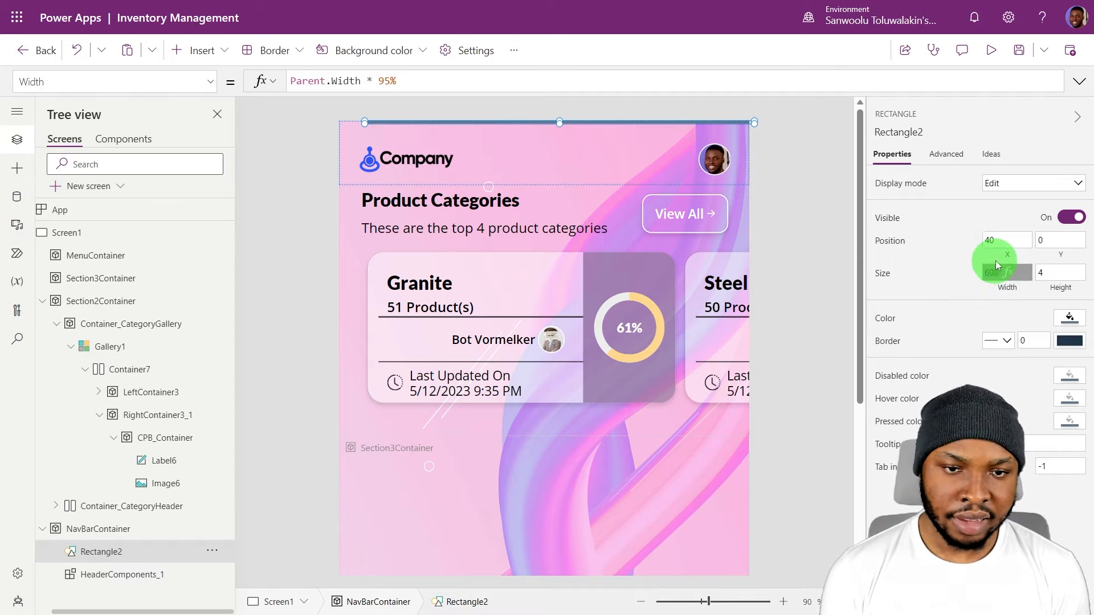
# Position the navigation bar rectangle with X set to (Parent.Width - Self.Width)/2 and Y set to Parent.Height - Self.Height.
pyautogui.click(1010, 257)
pyautogui.write('Parent.Width - Self')
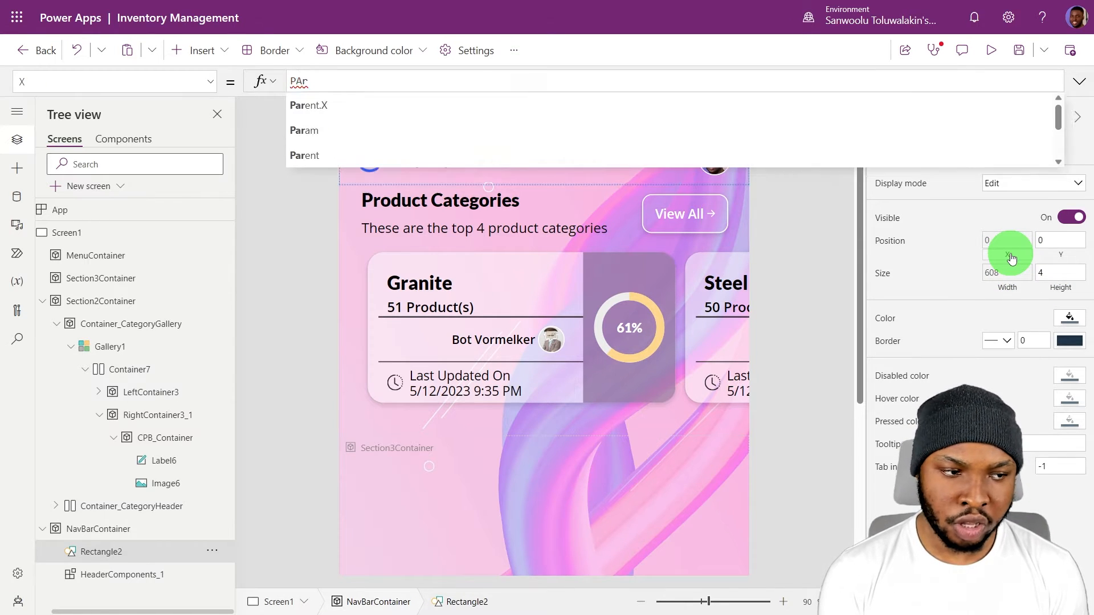
pyautogui.write('.Width)/2')
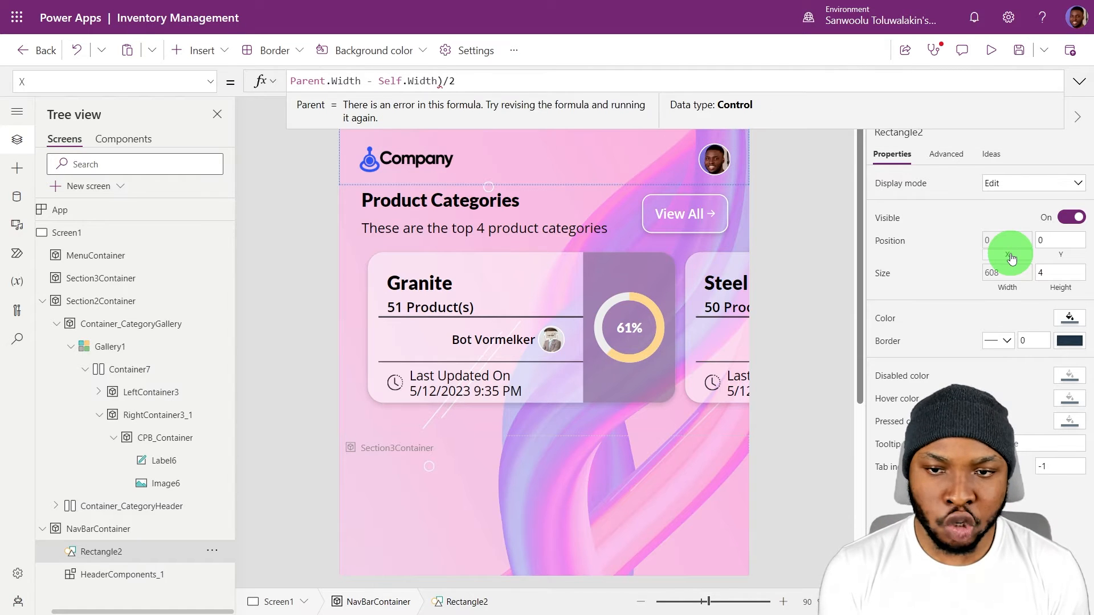
pyautogui.press('Home')
pyautogui.write('(')
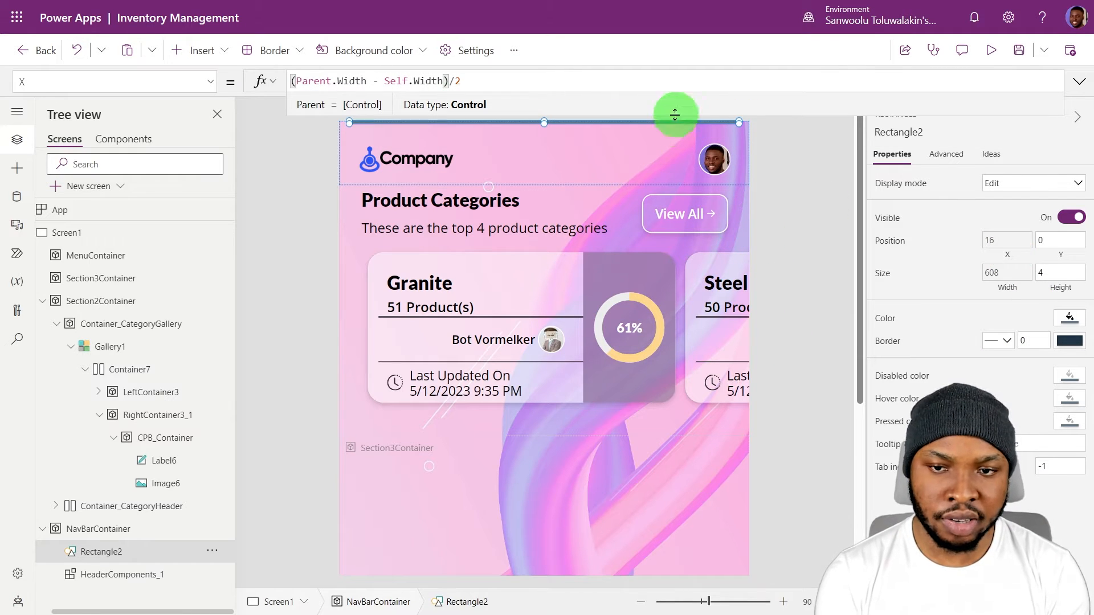
pyautogui.write('PArent.Height -Self')
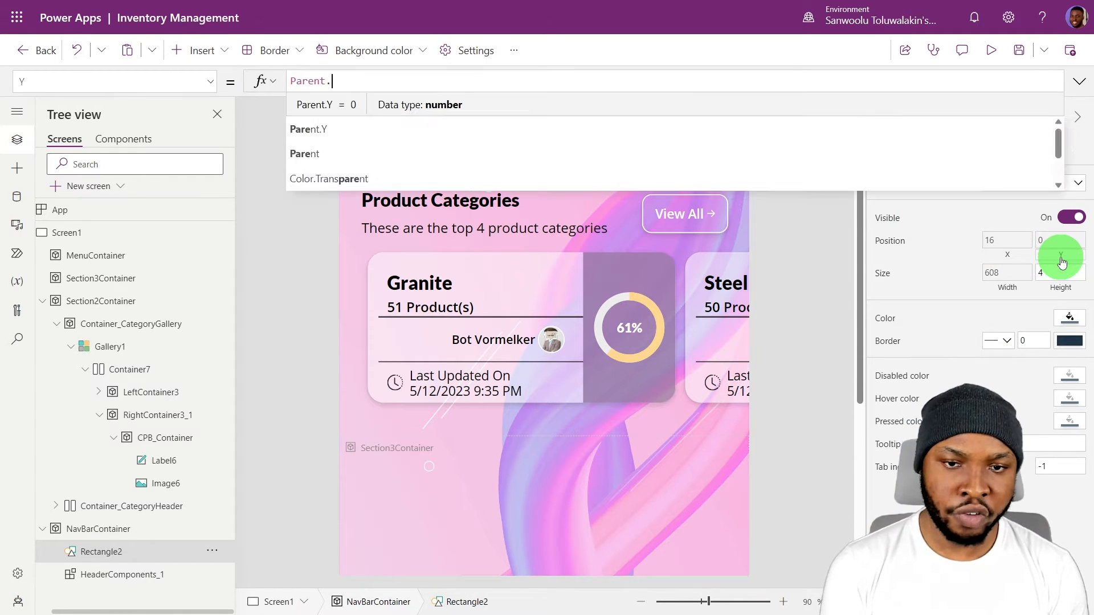
pyautogui.write('.Height')
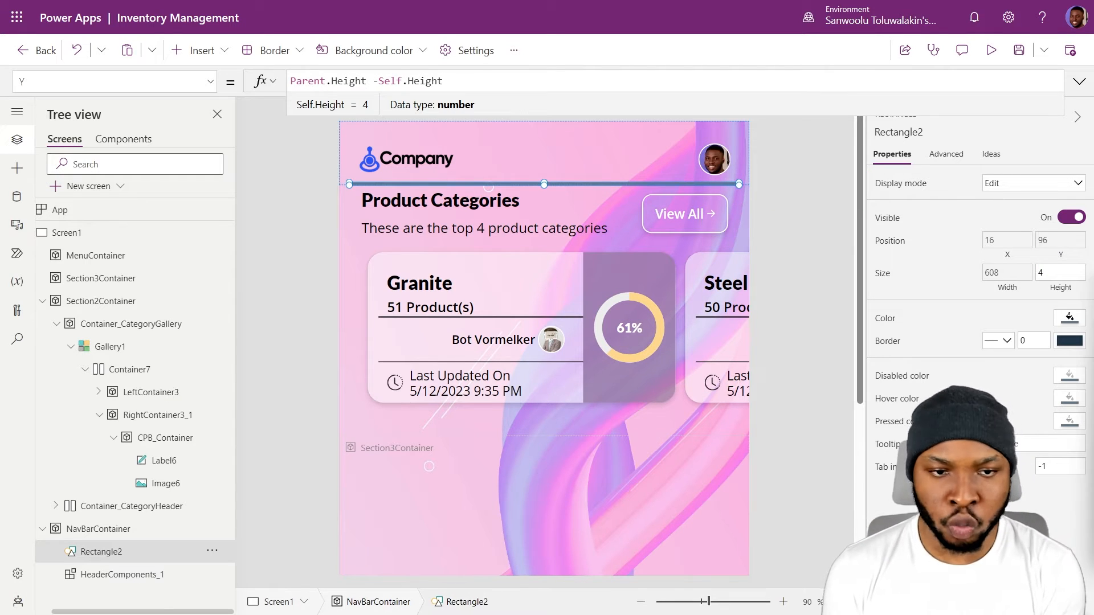
# Set the divider rectangle's fill to RGBA(255, 255, 255, 0.5) and preview the app.
pyautogui.click(889, 319)
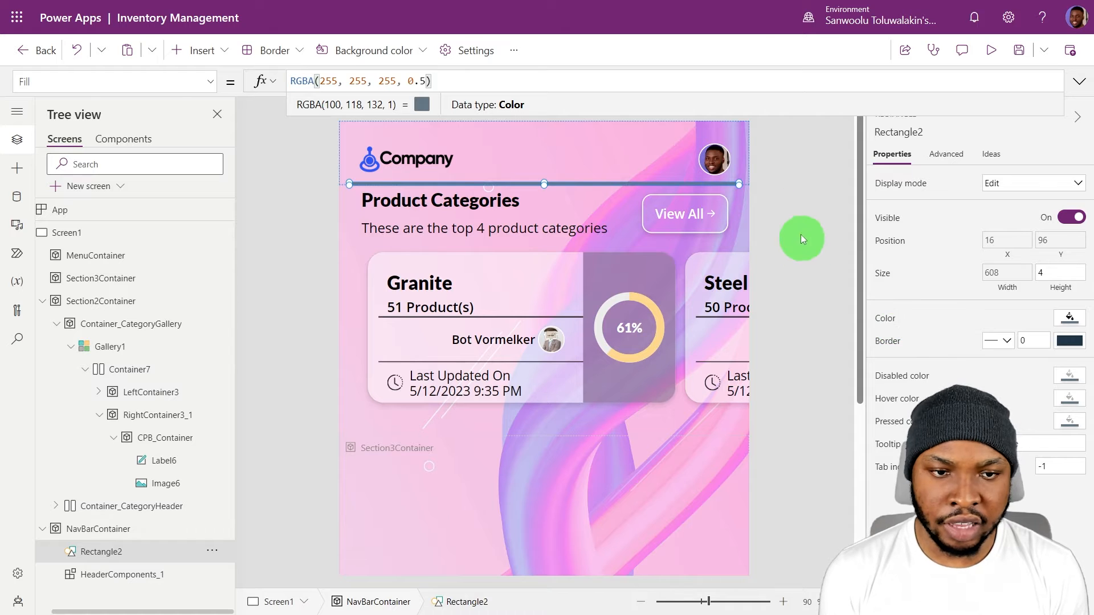
pyautogui.click(798, 206)
pyautogui.click(998, 49)
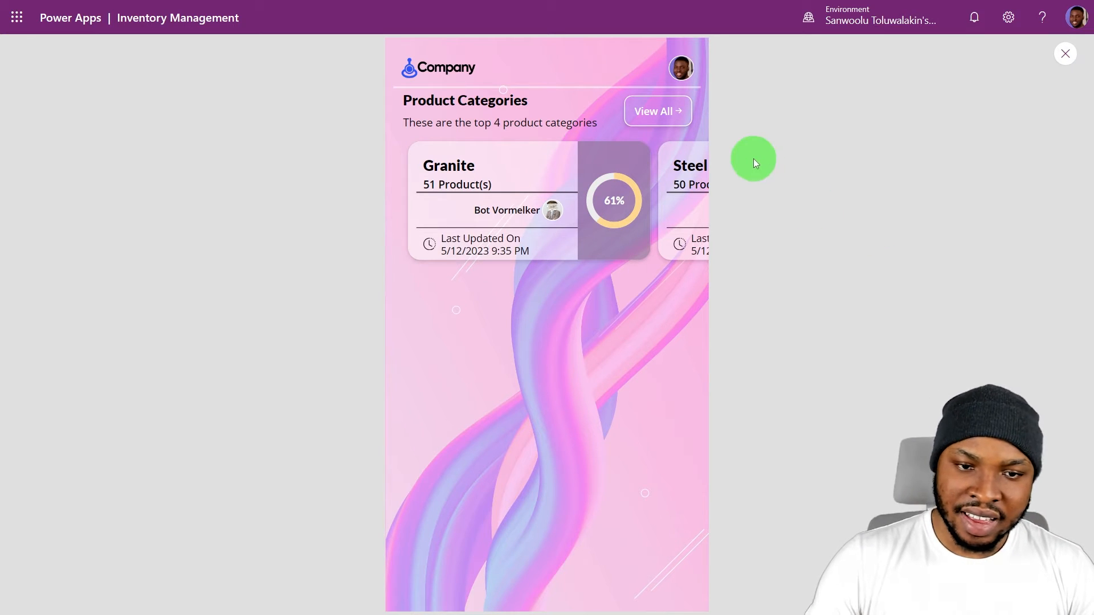
pyautogui.click(1063, 53)
# Move Section2Container down slightly to leave a gap below the navigation bar divider.
pyautogui.click(126, 303)
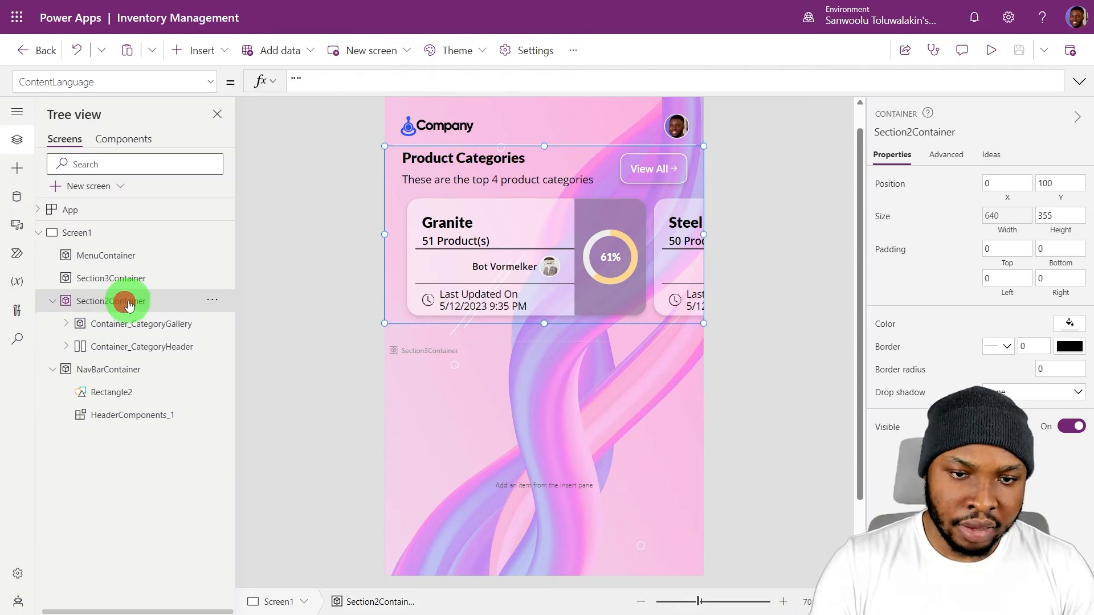
pyautogui.click(791, 237)
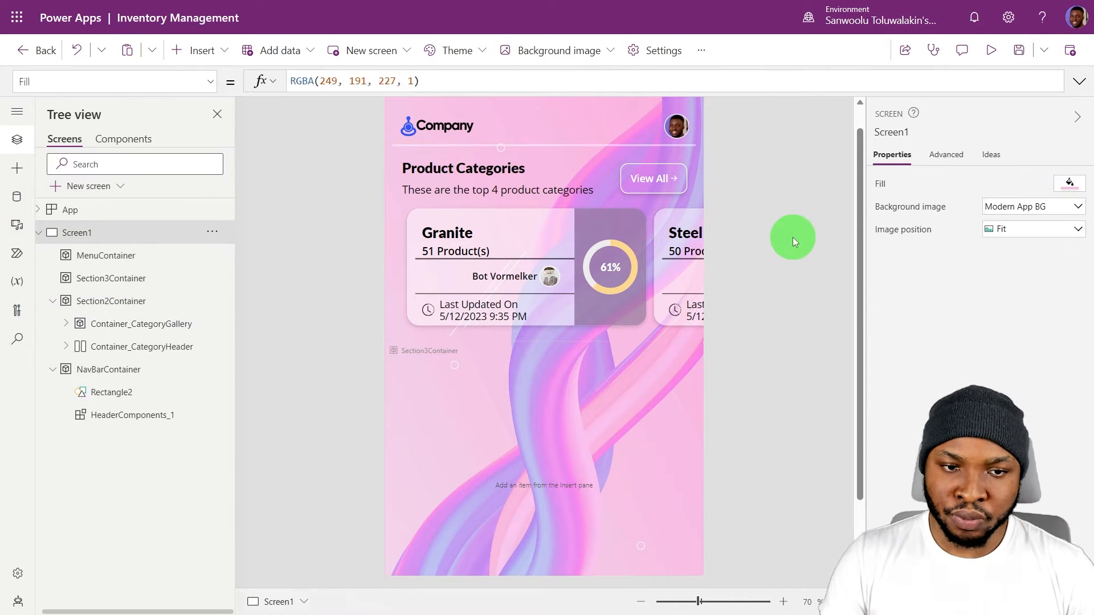
# Preview the app and set the category gallery's Items to FirstN(Sort('Product Categories','Product Average Rating',SortOrder.Descending),4).
pyautogui.click(991, 50)
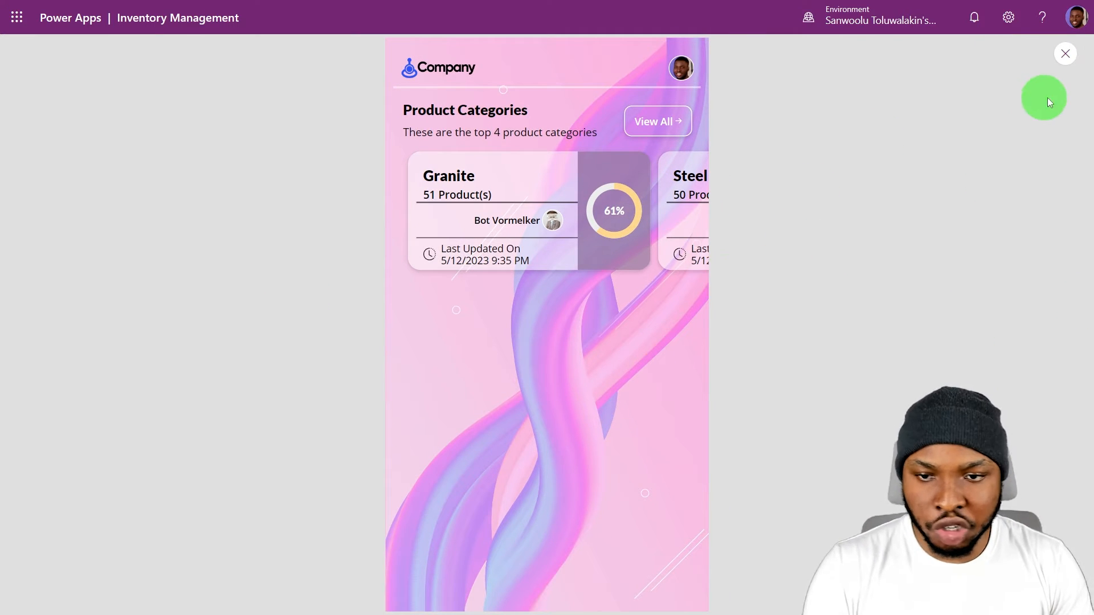
pyautogui.click(1065, 54)
pyautogui.click(153, 348)
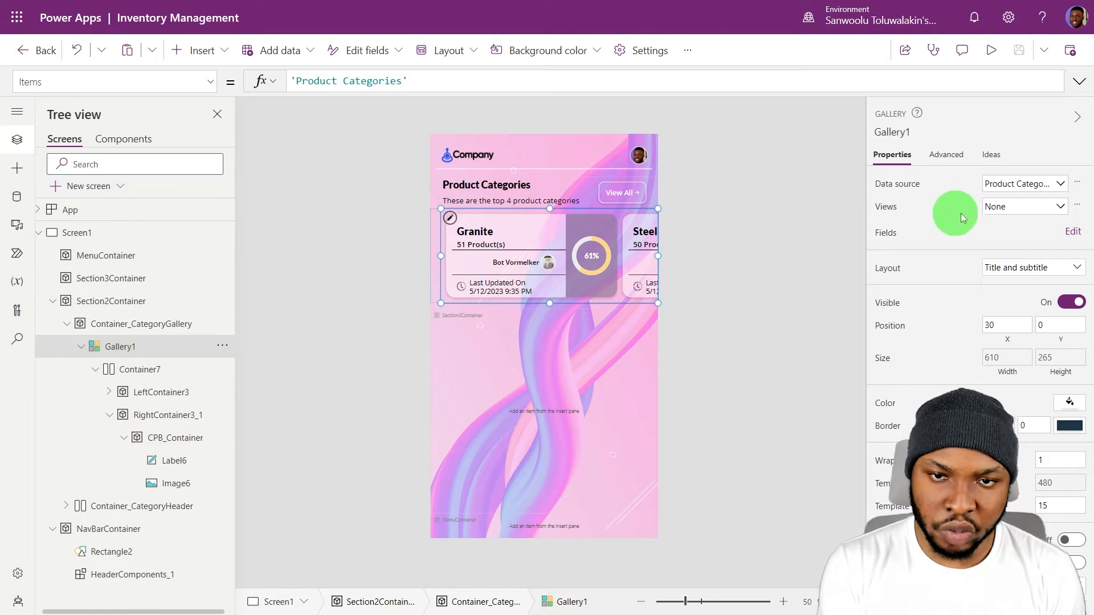
pyautogui.hotkey('ctrl', 'a')
pyautogui.write("FirstN(Sort('Product Categories','Product Average Rating',SortOrder.Descending),4)")
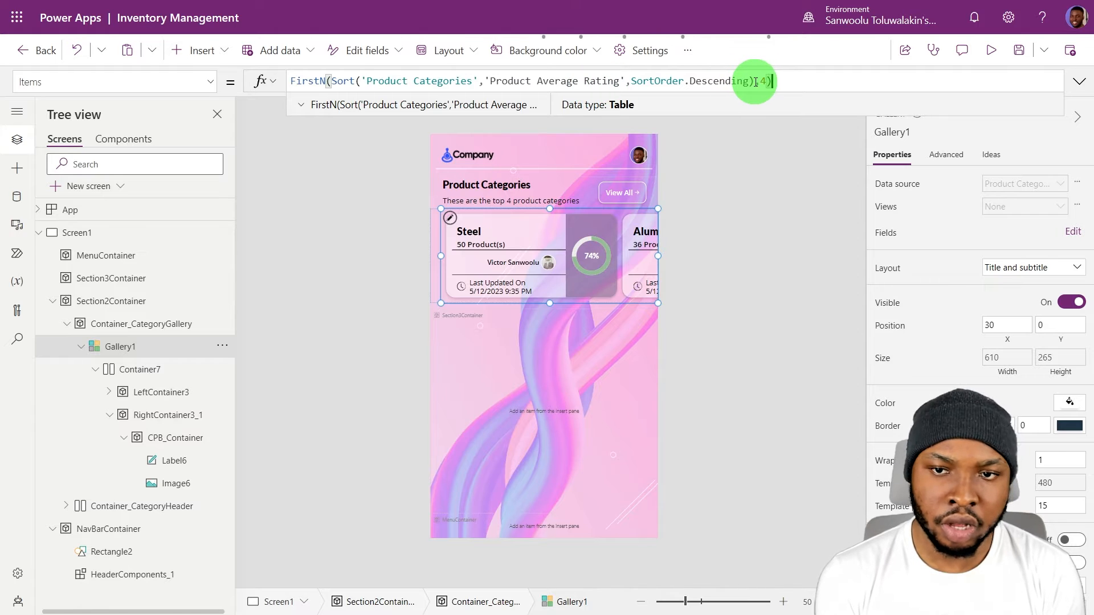
pyautogui.click(164, 347)
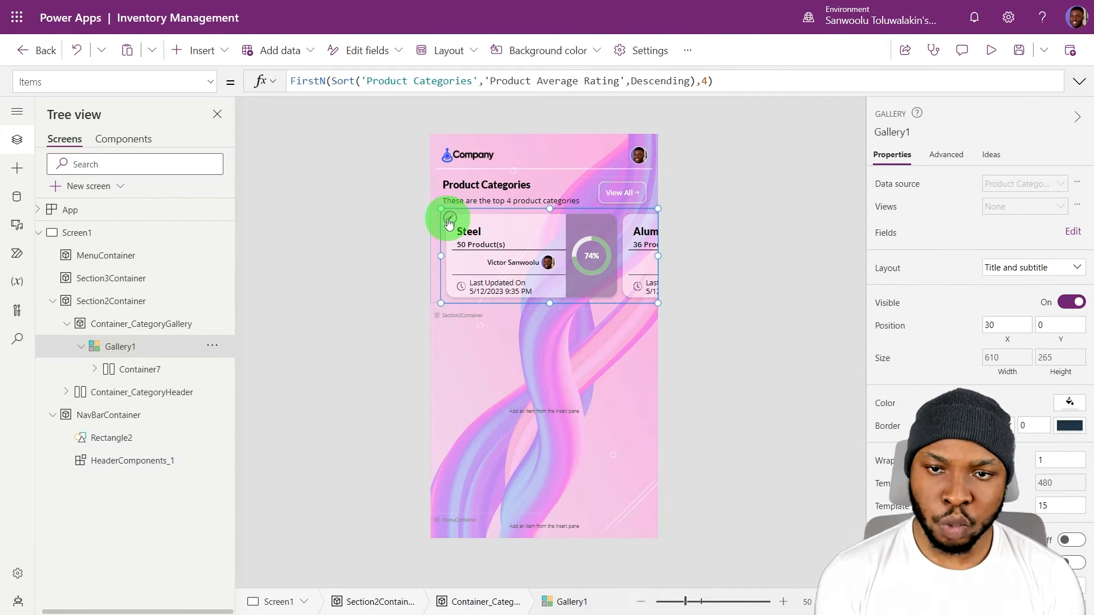
# Insert a button into the category gallery's template and position it at X 0 and Y 0.
pyautogui.click(449, 223)
pyautogui.click(197, 47)
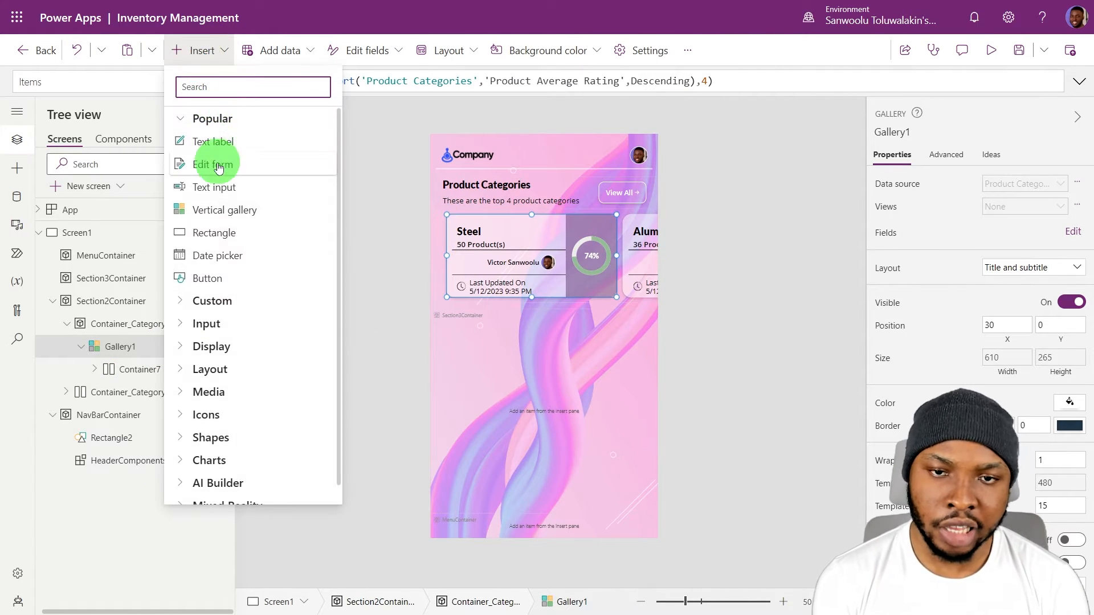
pyautogui.click(229, 279)
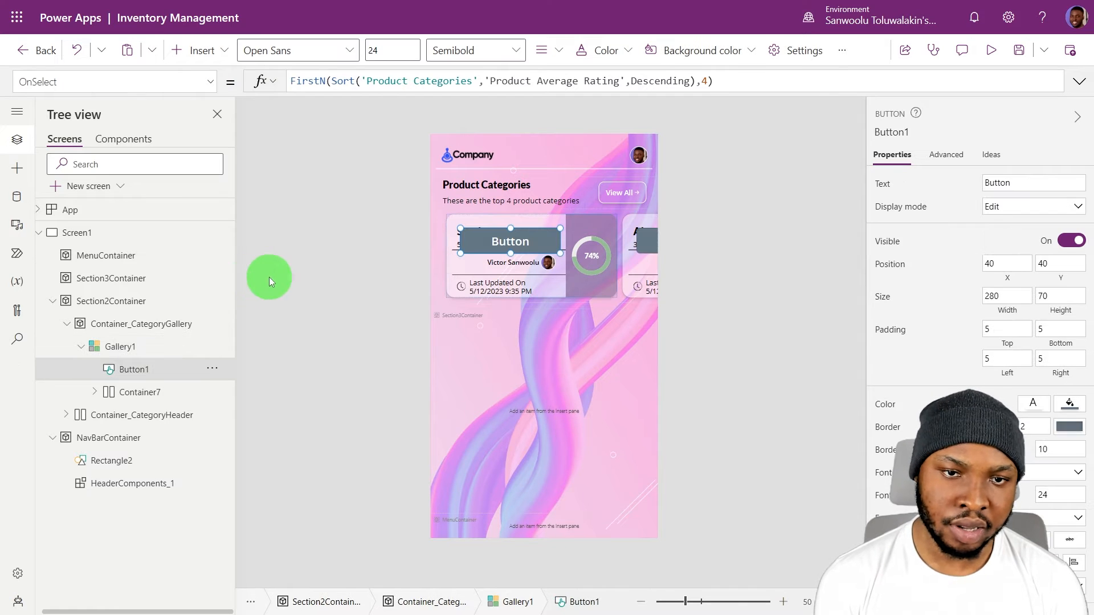
pyautogui.moveTo(1010, 266); pyautogui.dragTo(962, 264)
pyautogui.write('0')
pyautogui.moveTo(1056, 262); pyautogui.dragTo(998, 264)
pyautogui.write('0')
# Size the gallery button to the whole card with width Parent.TemplateWidth and height Parent.TemplateHeight.
pyautogui.click(1007, 314)
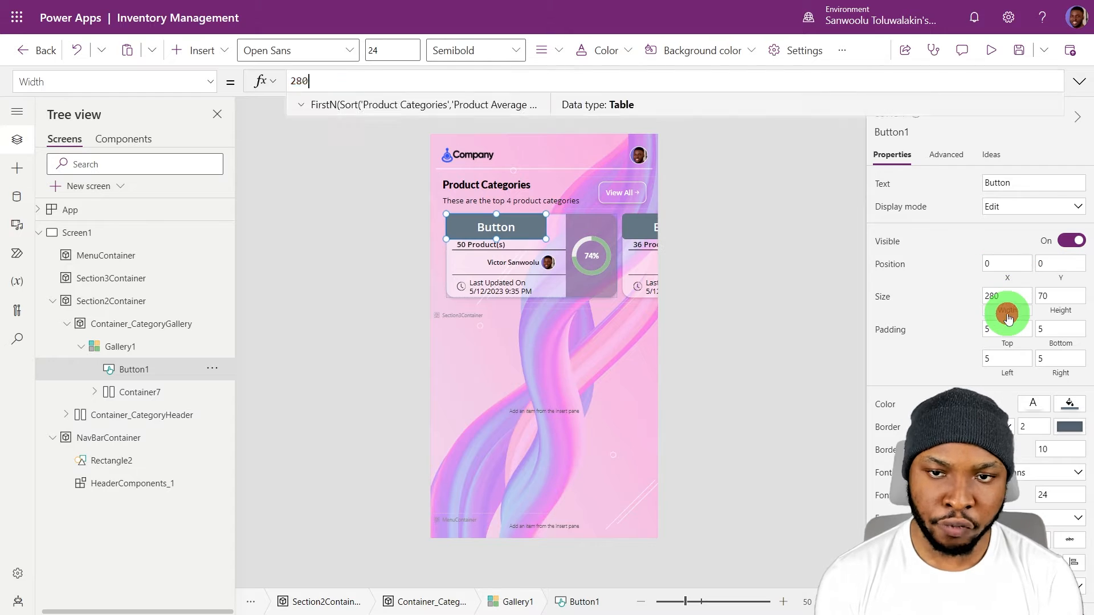
pyautogui.write('Parent.Width')
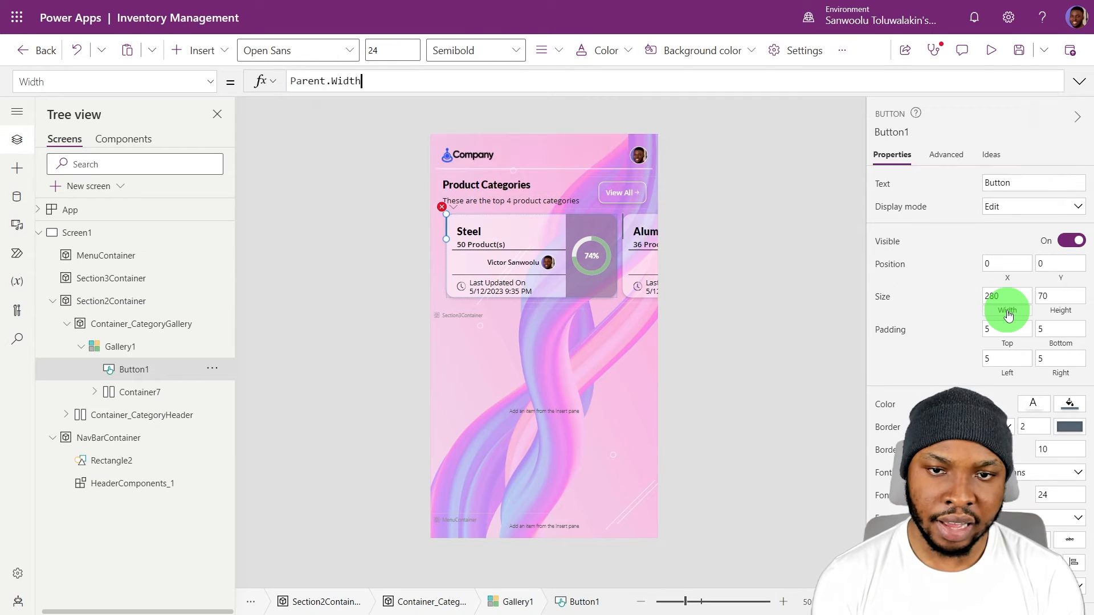
pyautogui.press('Left')
pyautogui.press('Left')
pyautogui.press('Left')
pyautogui.press('Left')
pyautogui.press('Left')
pyautogui.write('templ')
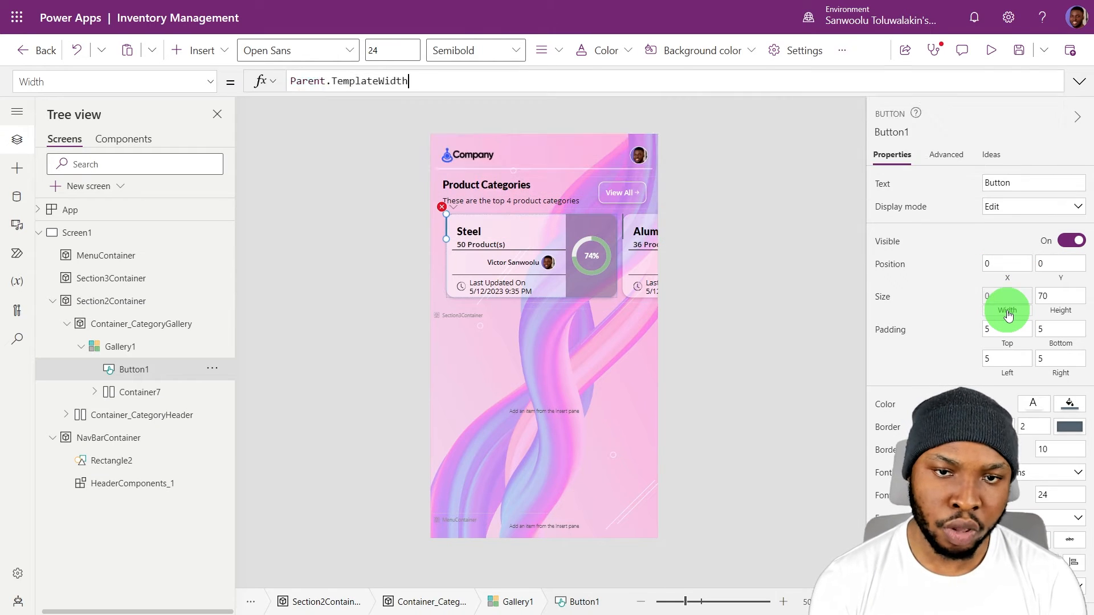
pyautogui.press('Tab')
pyautogui.click(1062, 302)
pyautogui.write('Parent.Te')
pyautogui.press('Tab')
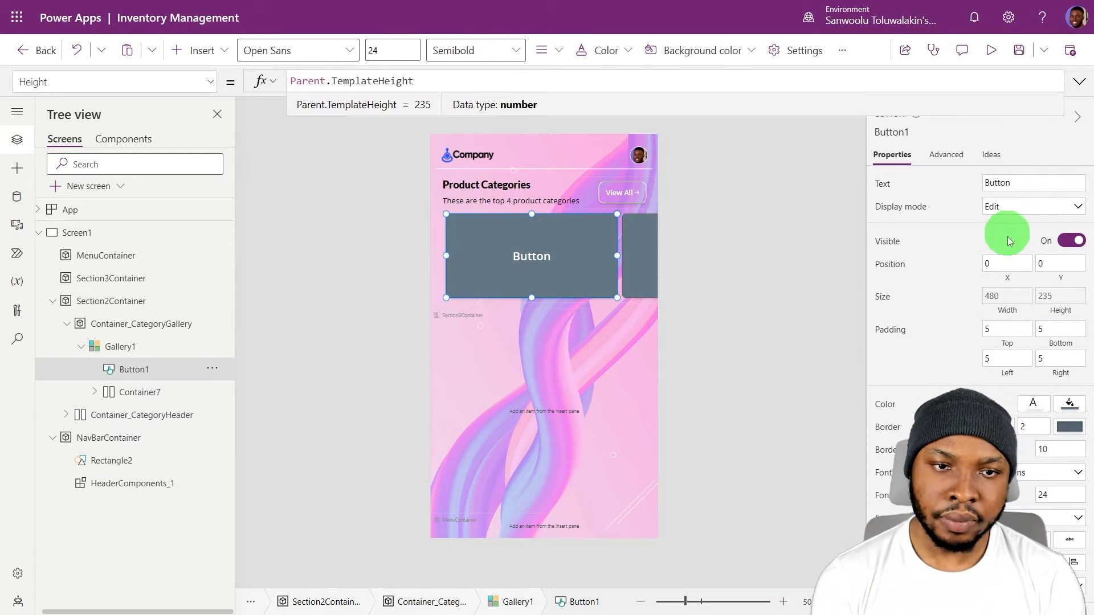
# Clear the gallery button's text and make its fill and border colors transparent.
pyautogui.click(1025, 183)
pyautogui.click(1011, 187)
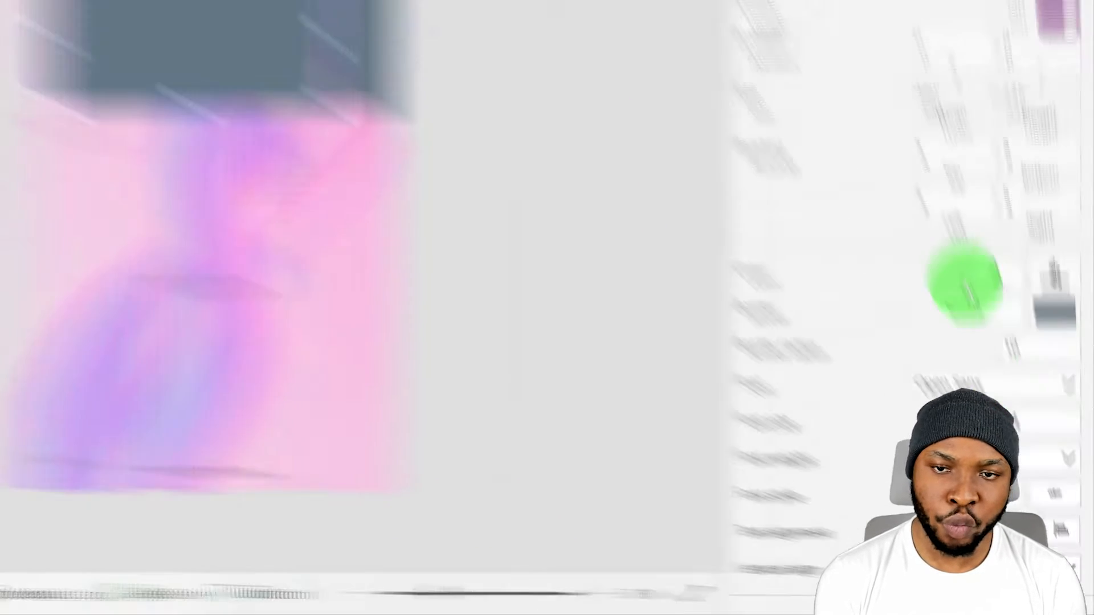
pyautogui.click(1062, 403)
pyautogui.click(878, 500)
pyautogui.click(1065, 390)
pyautogui.click(920, 242)
pyautogui.click(896, 341)
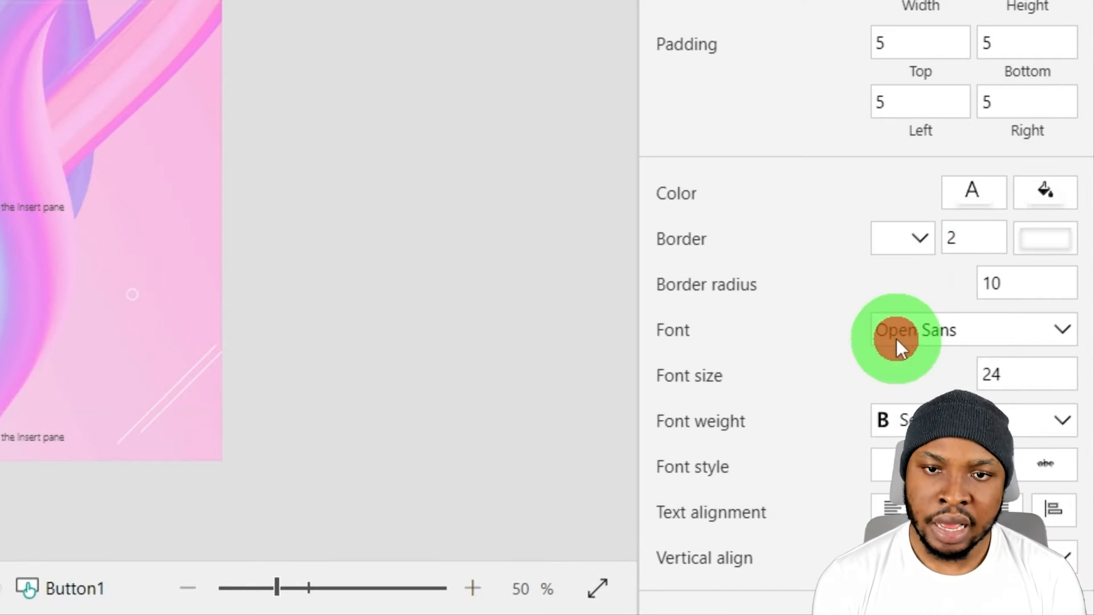
pyautogui.scroll(-3, 1003, 273)
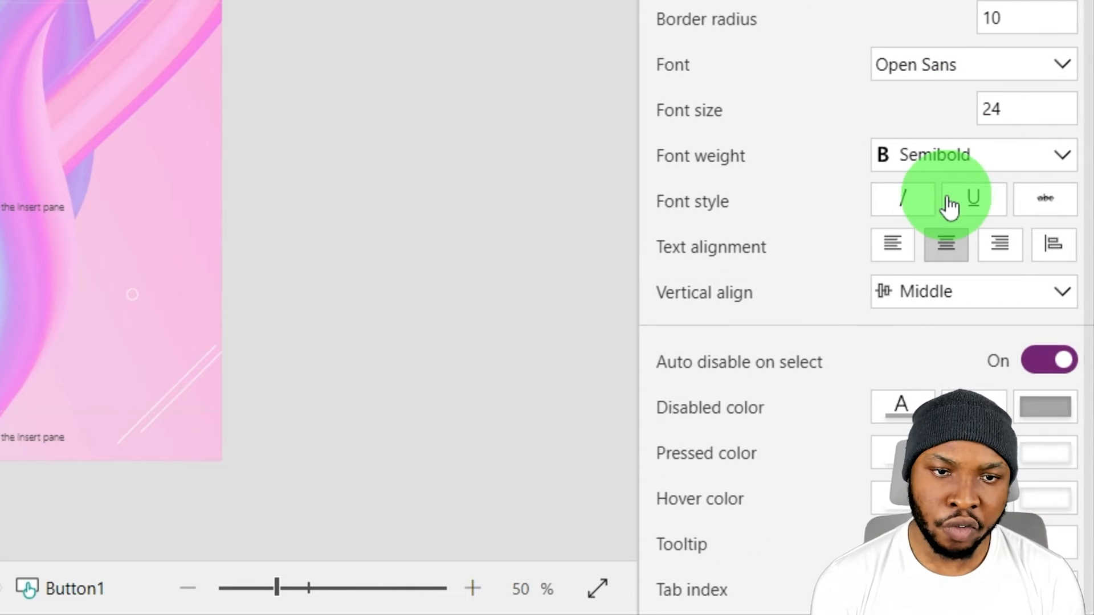
# Set the gallery button's HoverFill to RGBA(0,0,0,0.1).
pyautogui.click(974, 499)
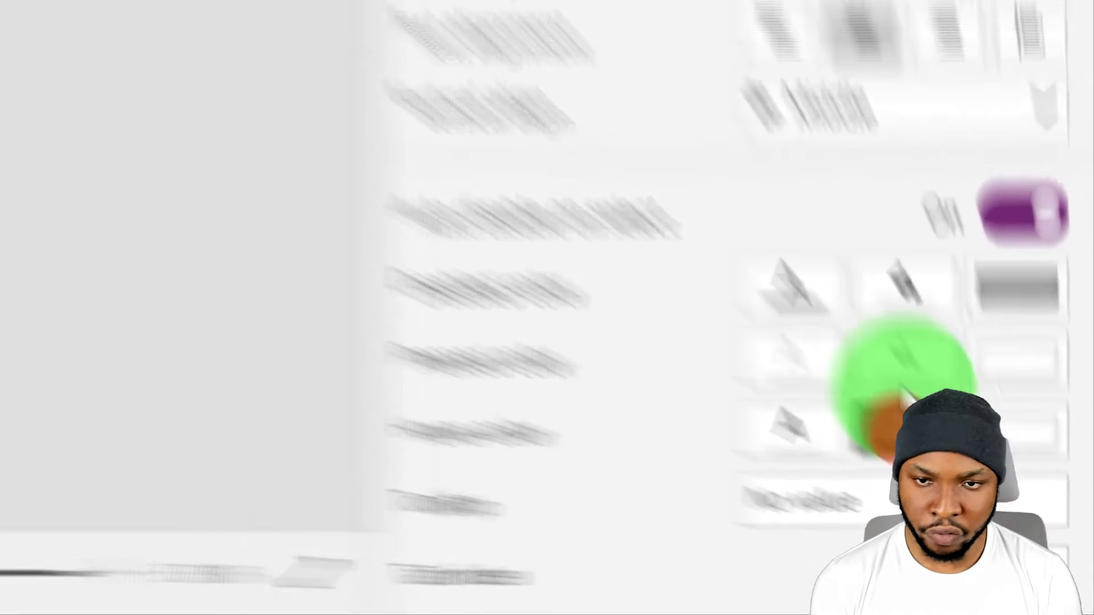
pyautogui.write('RGBA(0,')
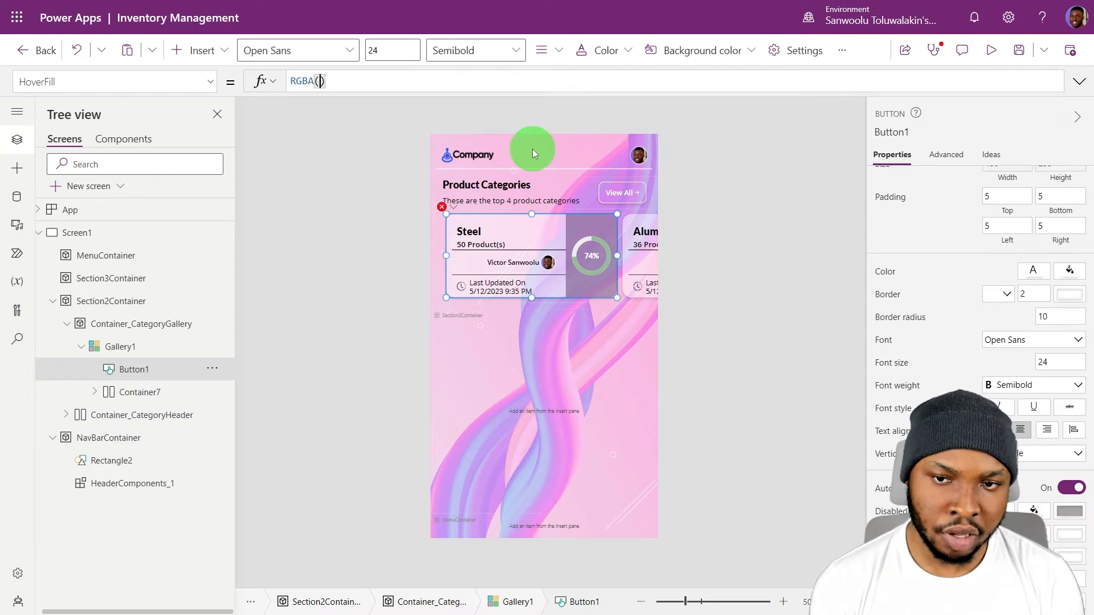
pyautogui.write('0,0')
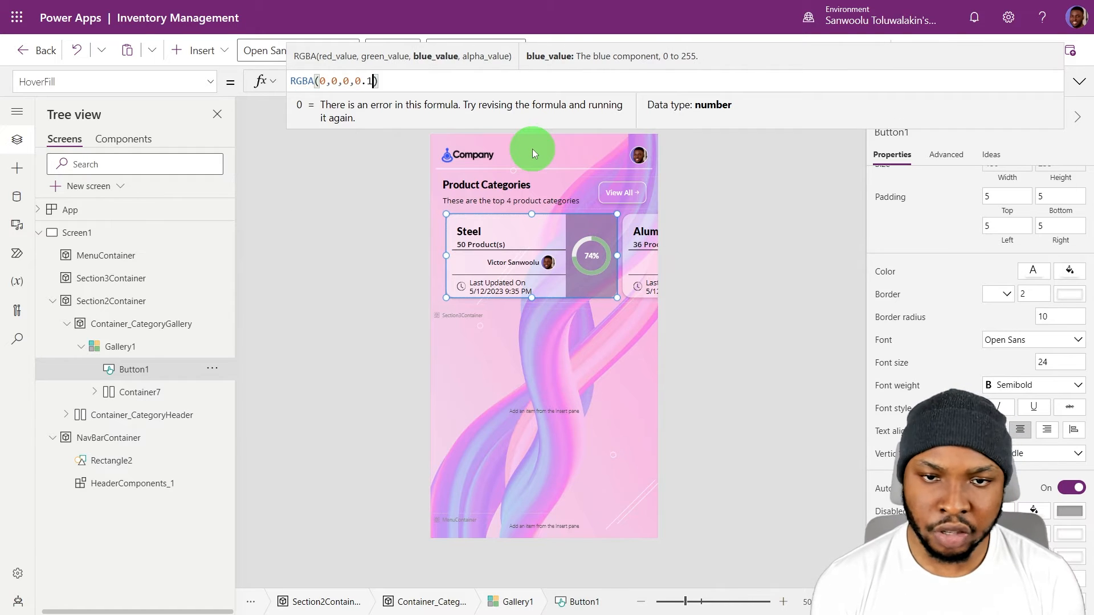
# Reuse the hover formula for the gallery button's PressedFill with the alpha changed, giving RGBA(0,0,0,0.3).
pyautogui.hotkey('ctrl', 'a')
pyautogui.hotkey('ctrl', 'c')
pyautogui.click(1036, 534)
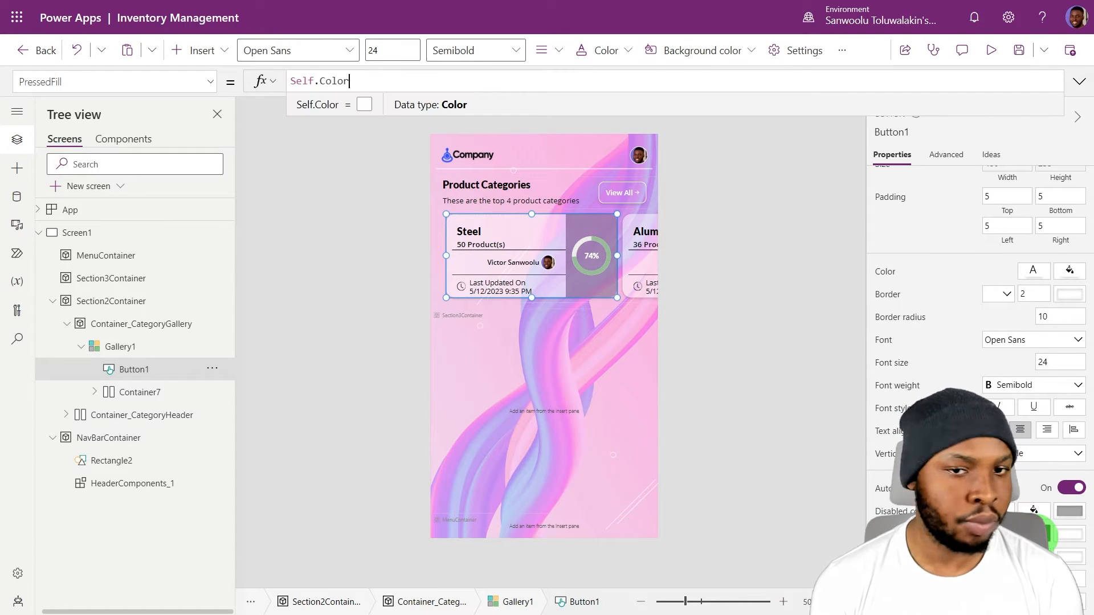
pyautogui.hotkey('ctrl', 'v')
pyautogui.click(370, 82)
pyautogui.press('BackSpace')
pyautogui.write('3')
pyautogui.click(140, 391)
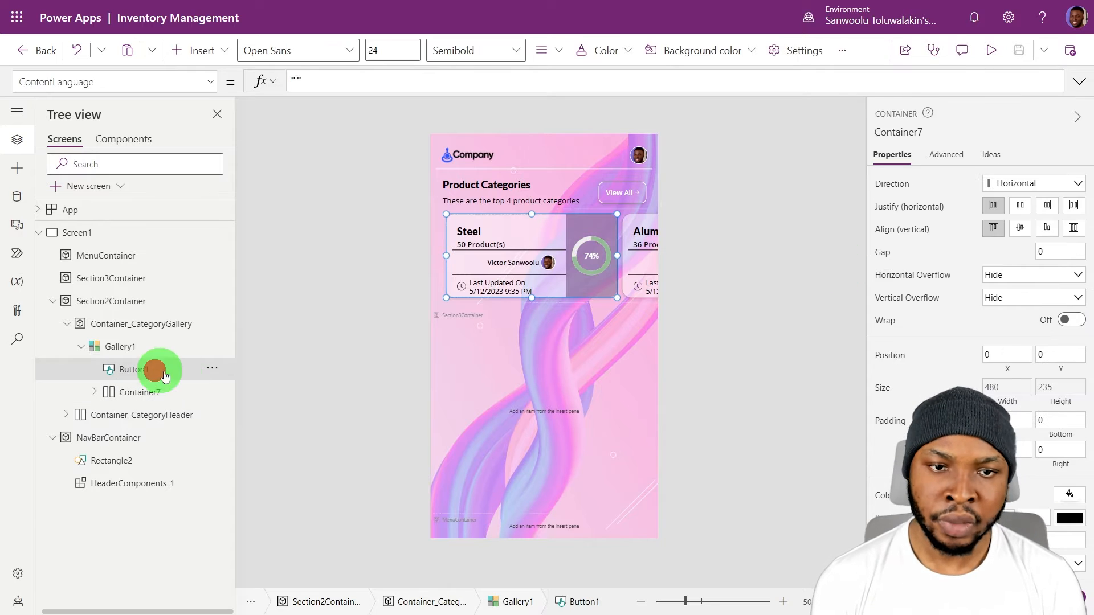
# Set the gallery button's border radius to 25 and its PressedFill to RGBA(0,0,0,0.1), and test it on the card.
pyautogui.click(154, 370)
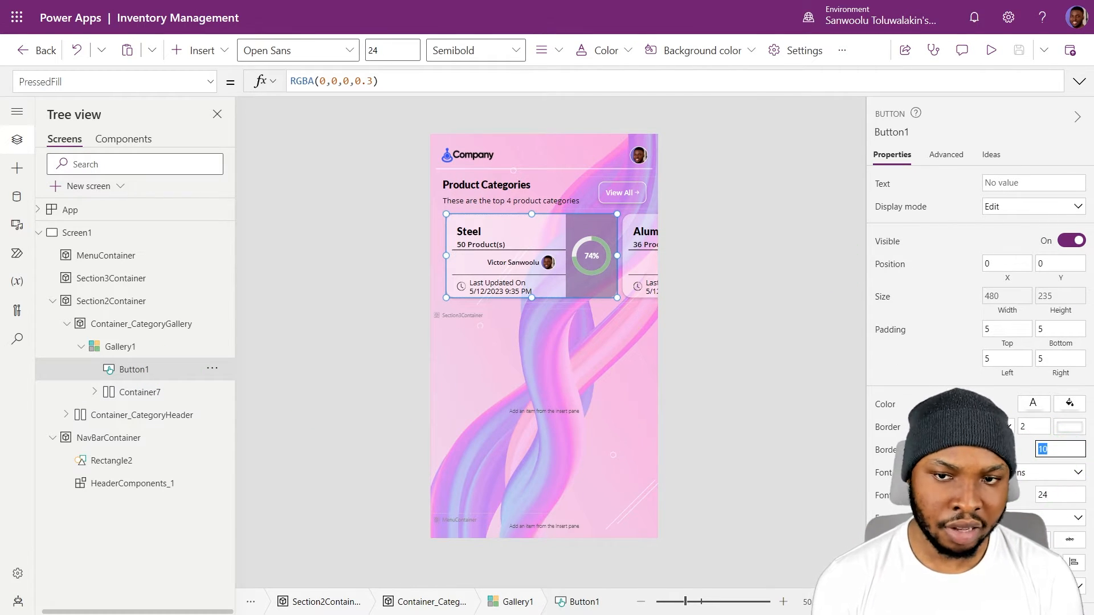
pyautogui.click(821, 313)
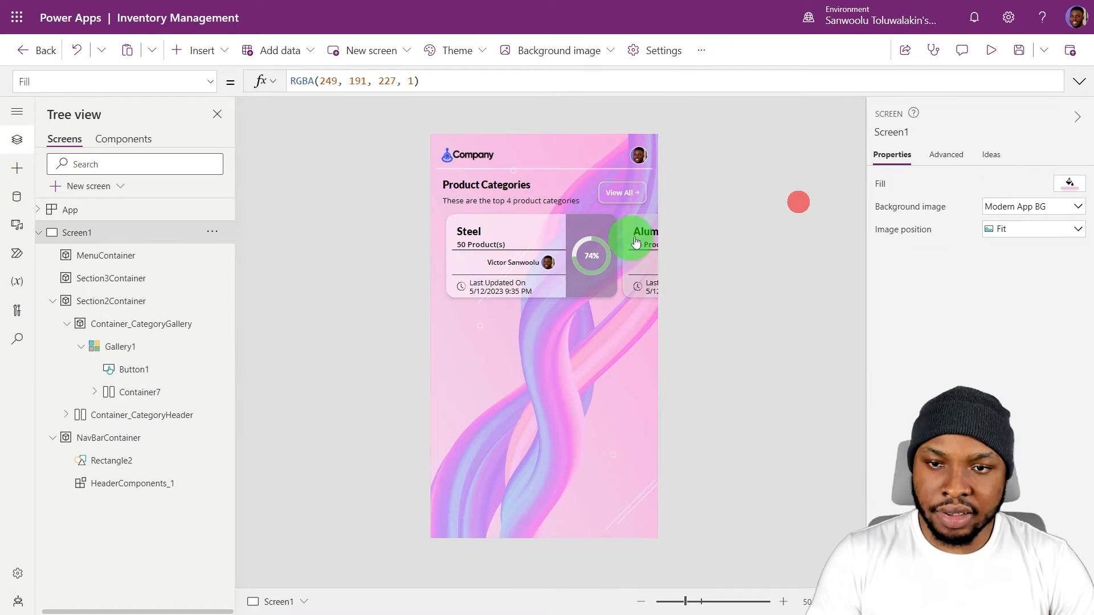
pyautogui.click(607, 238)
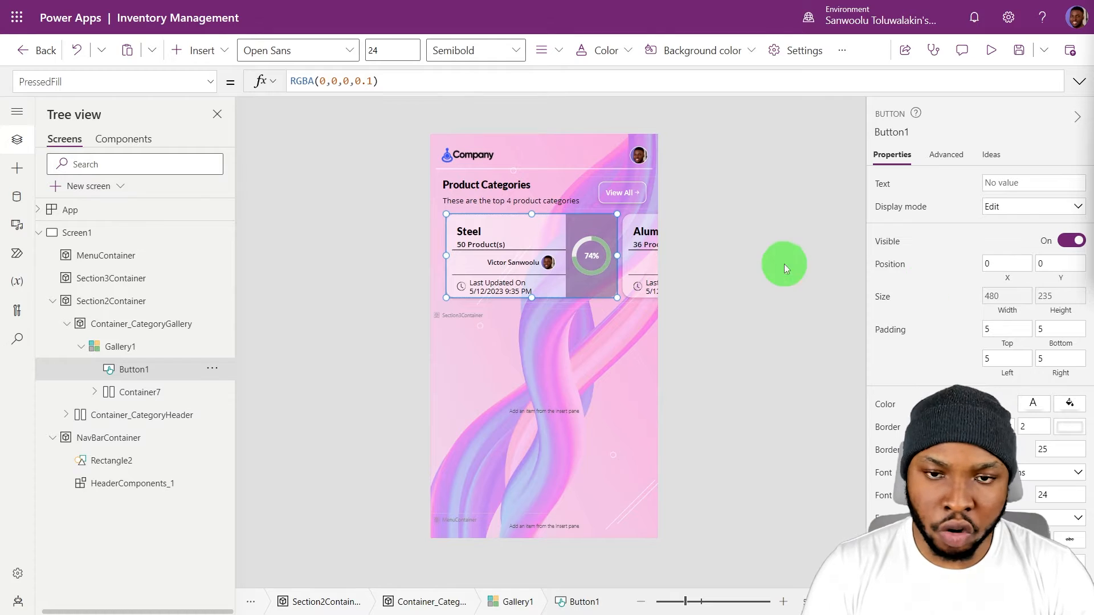
pyautogui.click(773, 261)
pyautogui.click(133, 368)
pyautogui.click(947, 155)
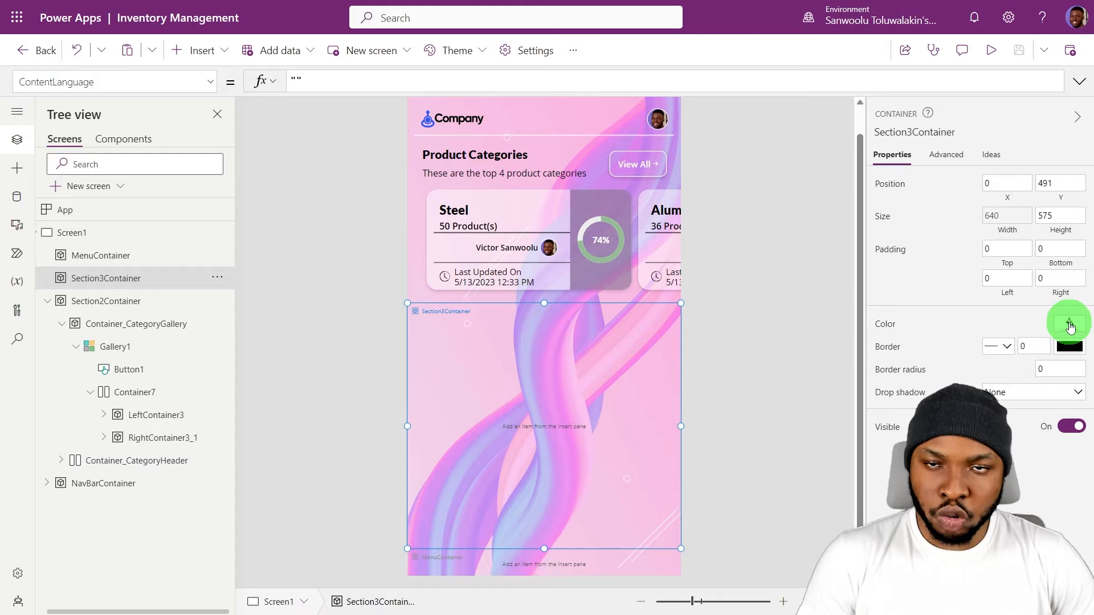
# Fill Section3Container with white and round its upper corners by setting RadiusTopRight and RadiusTopLeft to 30.
pyautogui.click(1068, 324)
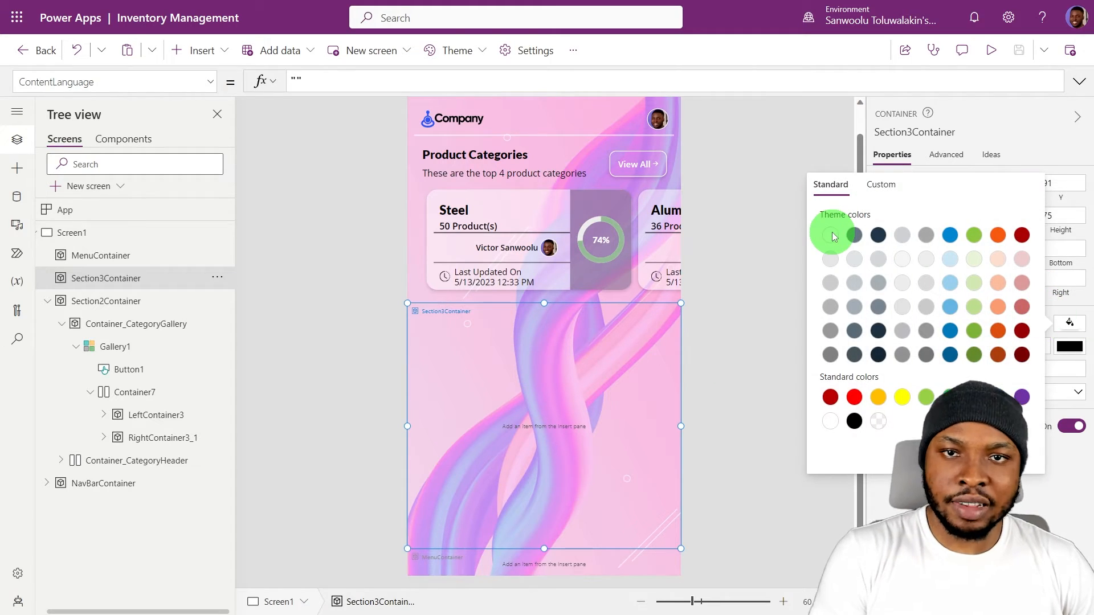
pyautogui.click(832, 235)
pyautogui.click(775, 217)
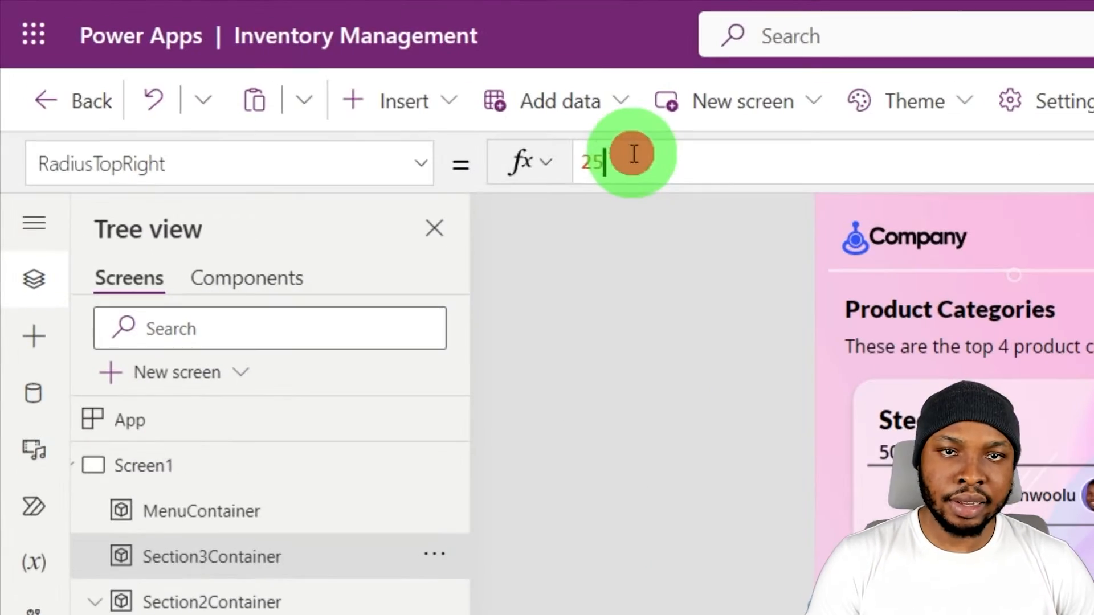
pyautogui.doubleClick(634, 154)
pyautogui.write('30')
pyautogui.click(416, 166)
pyautogui.click(281, 579)
pyautogui.doubleClick(647, 156)
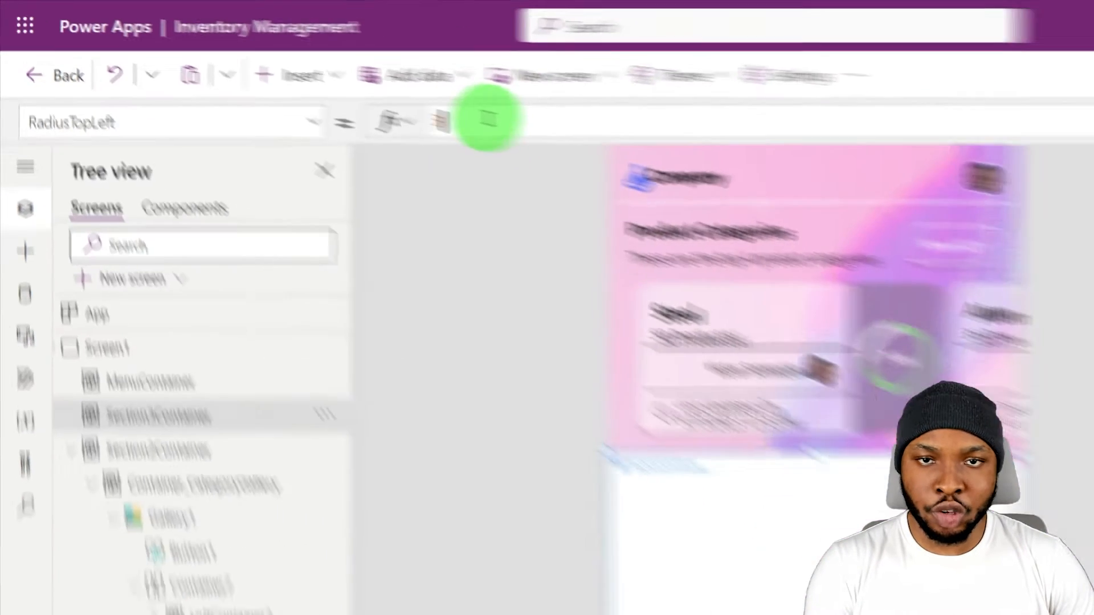
pyautogui.write('30')
pyautogui.click(712, 232)
# Copy Container_CategoryHeader into Section3Container, naming the copy Container_InventoryHeader and placing it at X 0 and Y 40.
pyautogui.click(59, 461)
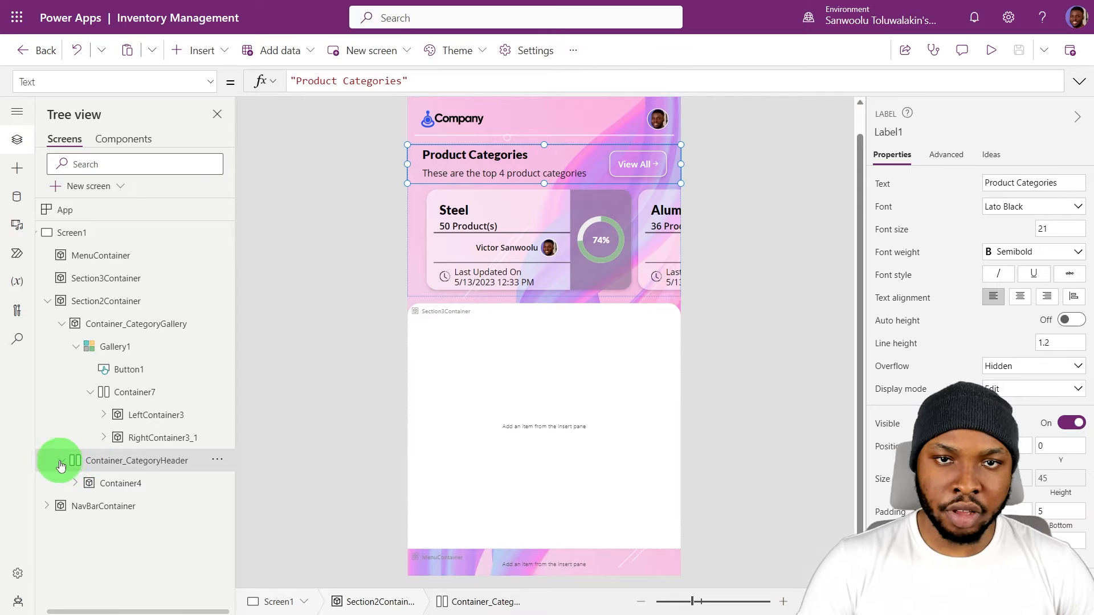
pyautogui.click(122, 472)
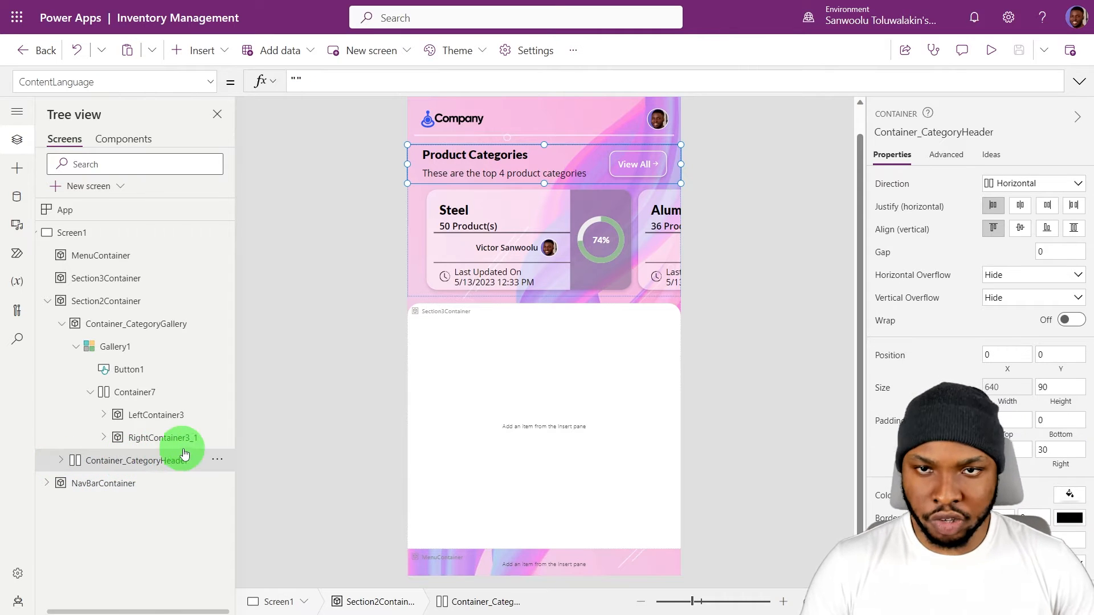
pyautogui.click(566, 346)
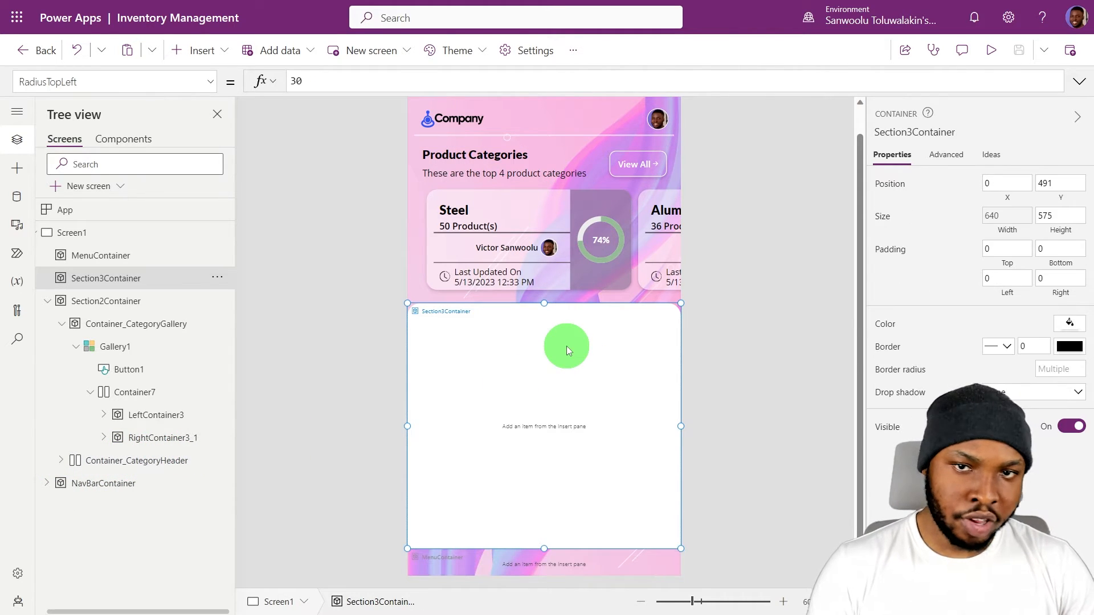
pyautogui.hotkey('ctrl', 'v')
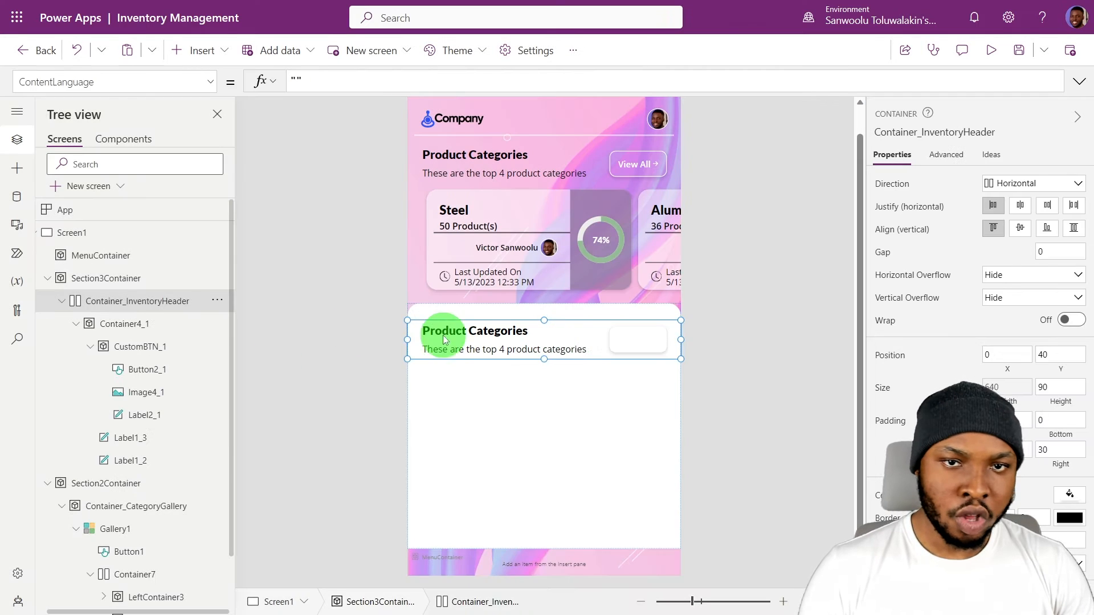
# Change the title label in Container_InventoryHeader to "Product Inventory".
pyautogui.click(422, 335)
pyautogui.rightClick(1034, 182)
pyautogui.write('ntory')
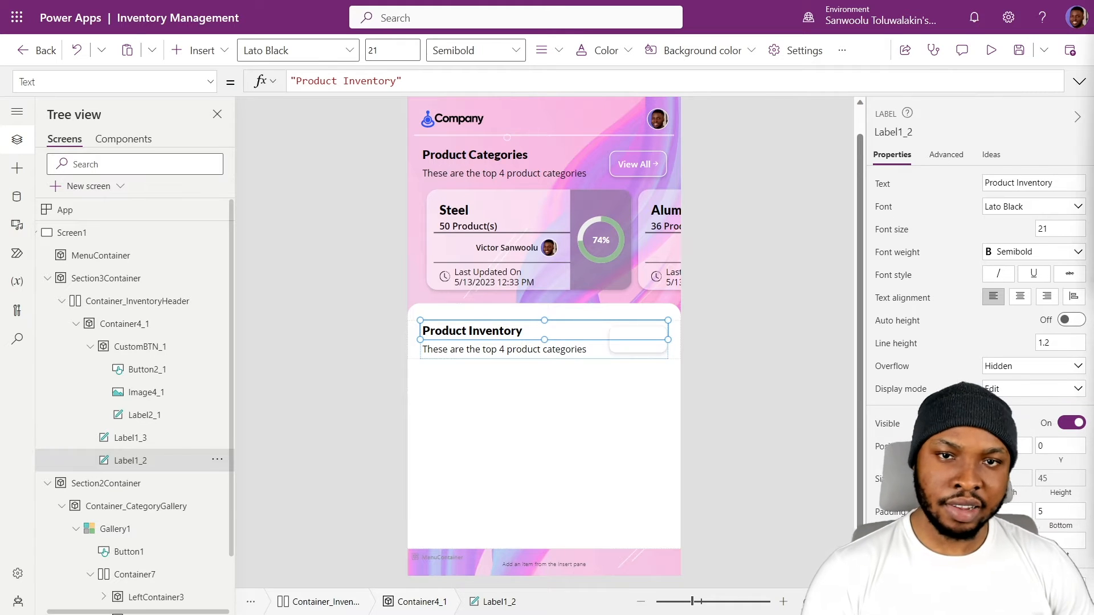
# Set the inventory subtitle to "These are the top 10 products", adding " for the " & Gallery1.Selected.'Category Name' & " category" unless that name is blank.
pyautogui.click(501, 354)
pyautogui.click(457, 81)
pyautogui.hotkey('ctrl', 'a')
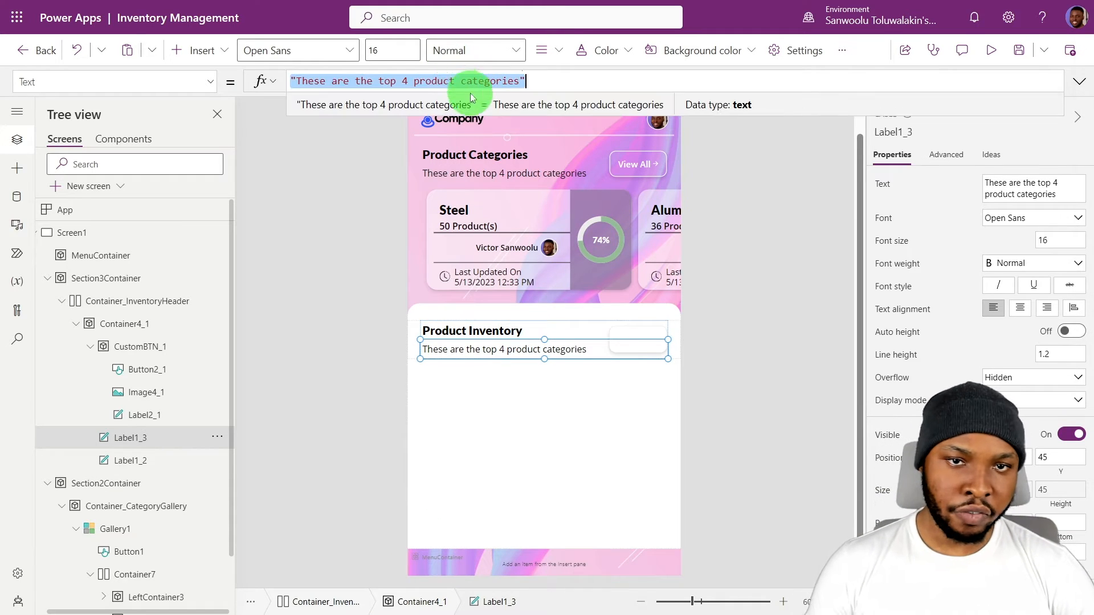
pyautogui.write('If(     IsBlank(Gallery1.Selected.\'Category Name\'),     "These are the top 10 products",     "These are the top 10 products for the " & Gallery1.Selected.\'Category Name\' & " category" )')
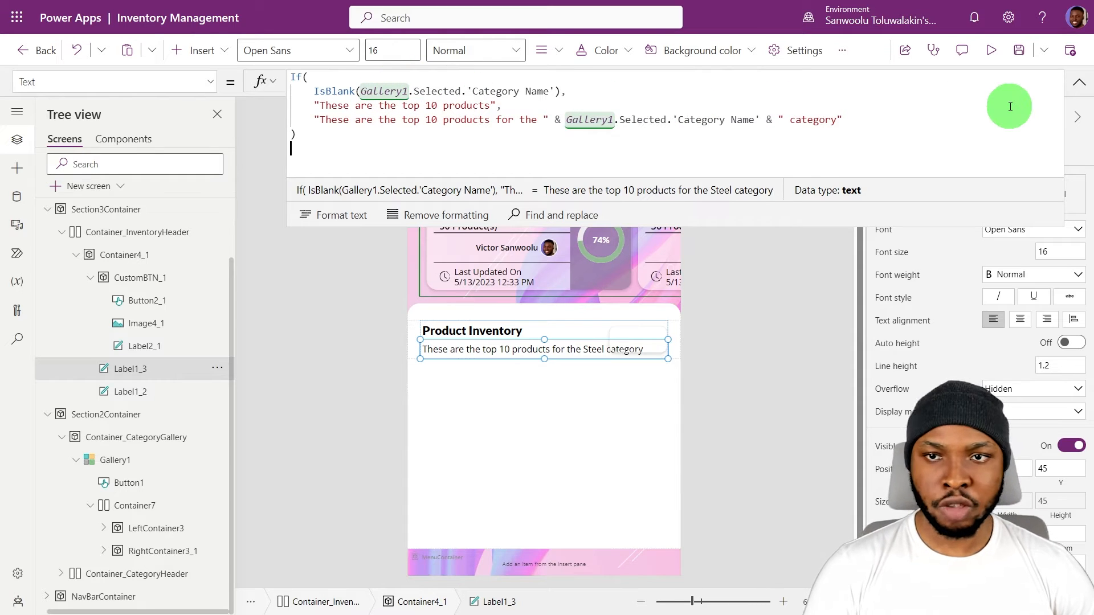
pyautogui.click(1079, 81)
# Preview the app and select different category cards to check how the inventory subtitle responds.
pyautogui.click(991, 51)
pyautogui.click(520, 214)
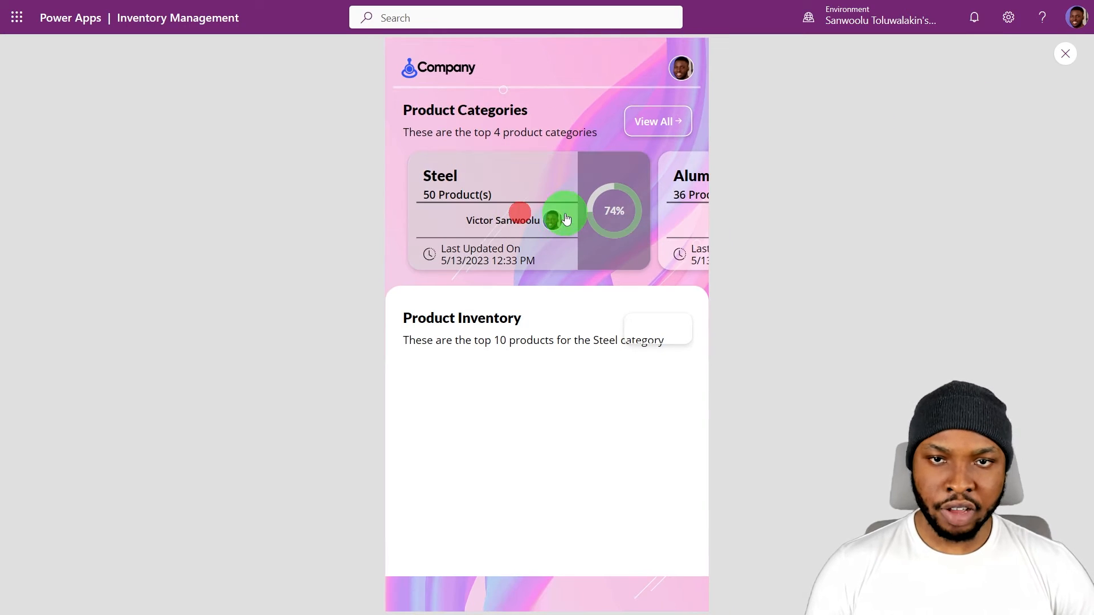
pyautogui.hscroll(3, 564, 214)
pyautogui.hscroll(2, 564, 219)
pyautogui.click(615, 221)
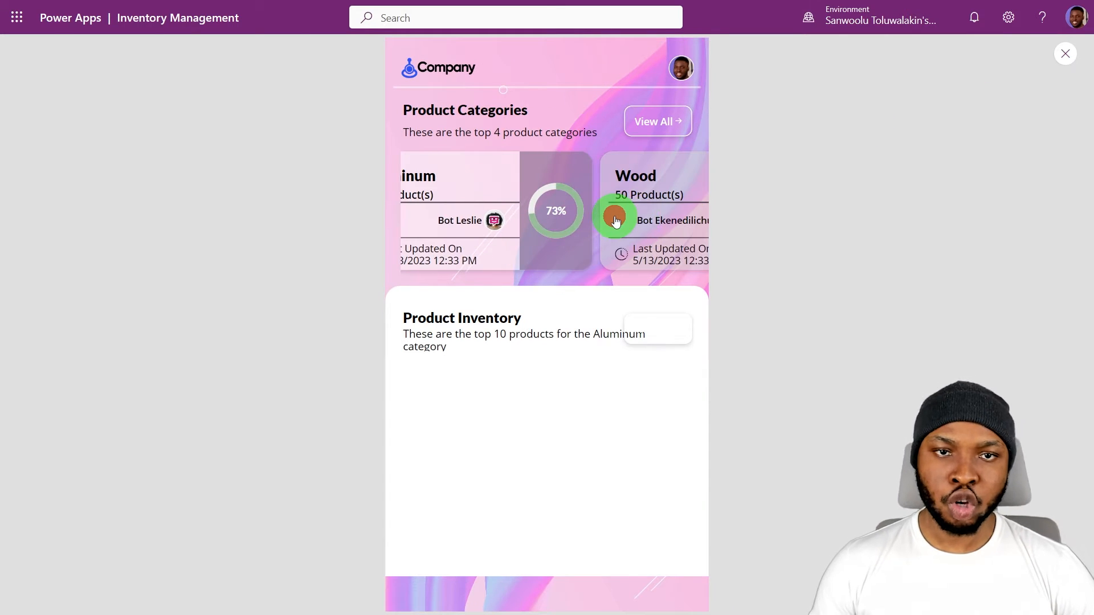
pyautogui.click(1065, 55)
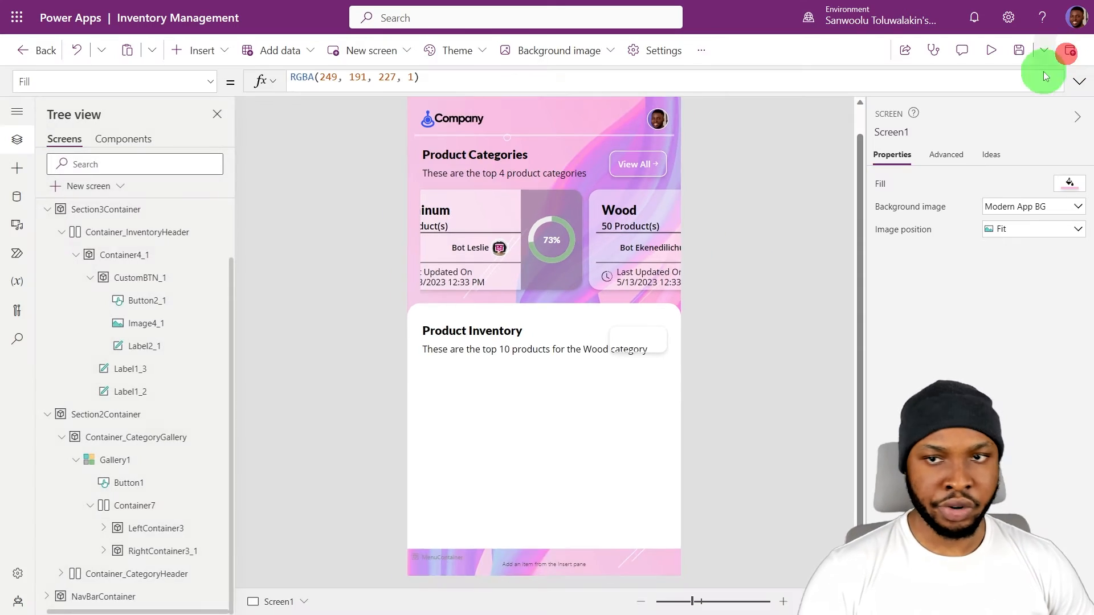
# Set the height of Container_InventoryHeader to 100.
pyautogui.click(439, 332)
pyautogui.click(136, 232)
pyautogui.write('100')
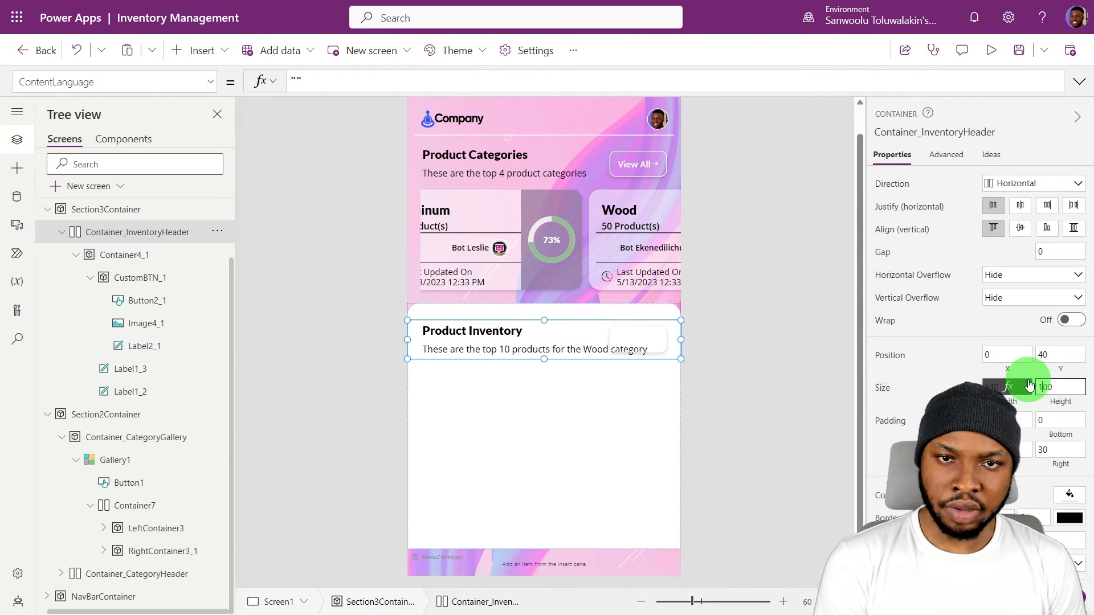
pyautogui.press('Return')
# Set the width of both labels in Container_InventoryHeader to CustomBTN_1.X.
pyautogui.click(473, 353)
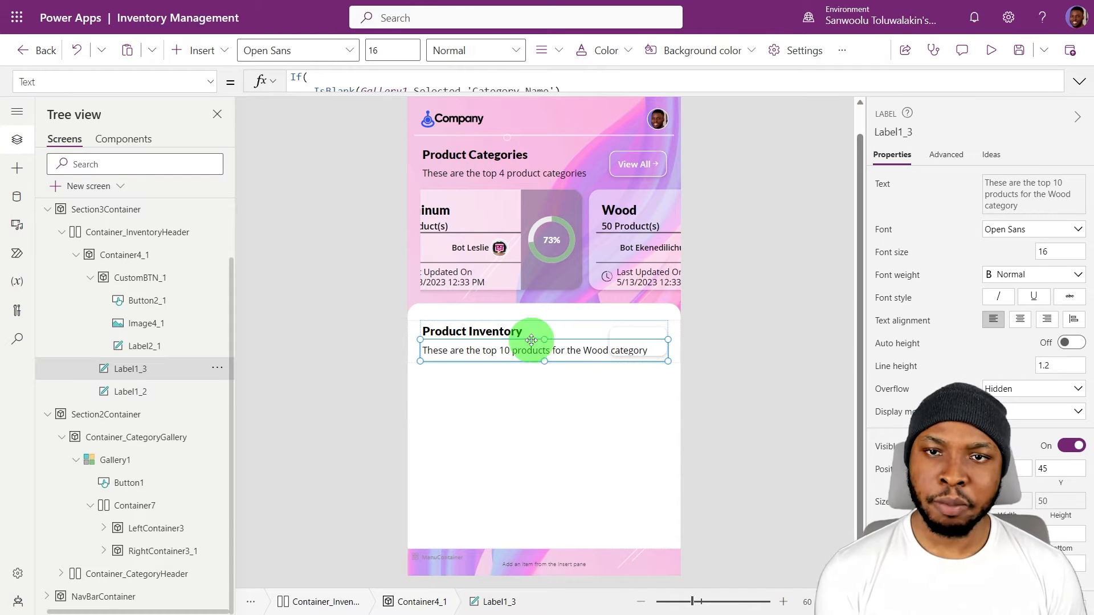
pyautogui.click(90, 278)
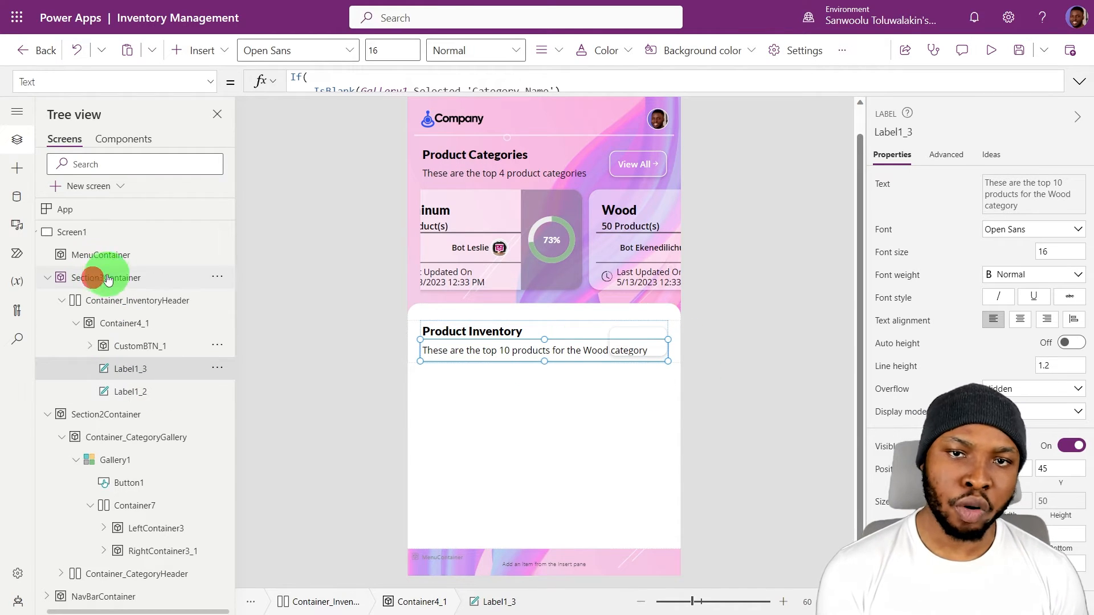
pyautogui.keyDown('ctrl'); pyautogui.click(128, 395); pyautogui.keyUp('ctrl')
pyautogui.doubleClick(142, 344)
pyautogui.hotkey('ctrl', 'c')
pyautogui.click(142, 369)
pyautogui.keyDown('ctrl'); pyautogui.click(134, 390); pyautogui.keyUp('ctrl')
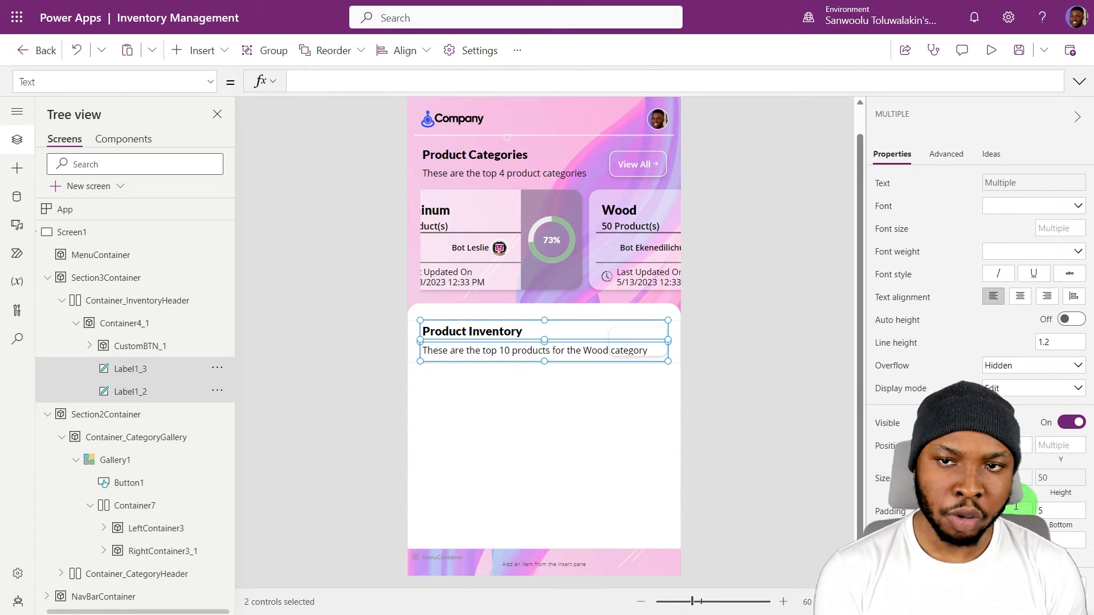
pyautogui.click(1017, 478)
pyautogui.hotkey('ctrl', 'a')
pyautogui.hotkey('ctrl', 'v')
pyautogui.write('.X')
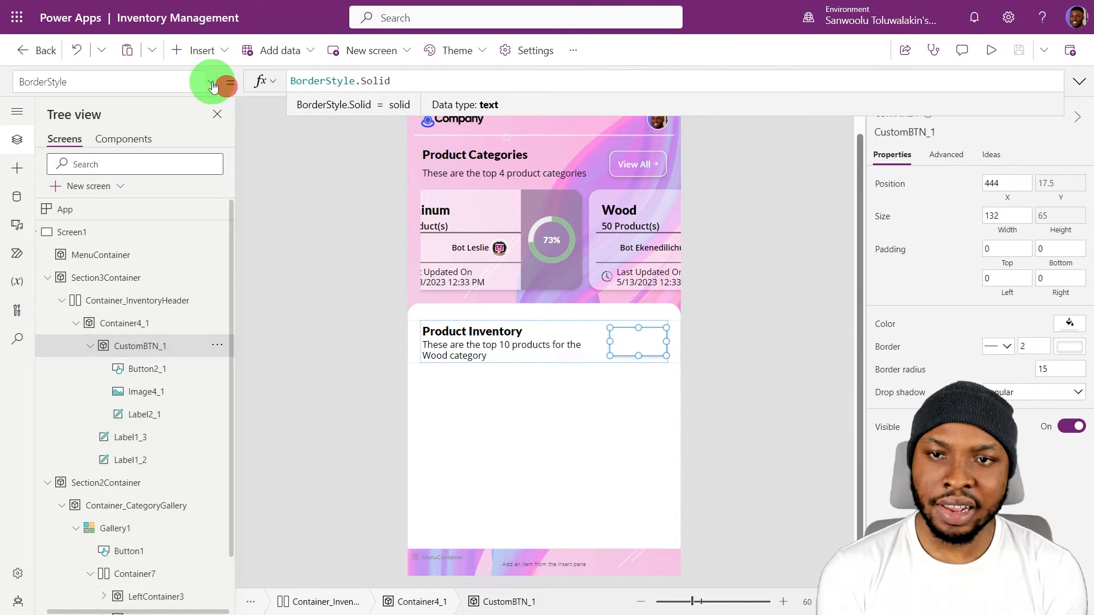
# Set the BorderColor of CustomBTN_1 in the inventory header to primaryColor.
pyautogui.click(211, 83)
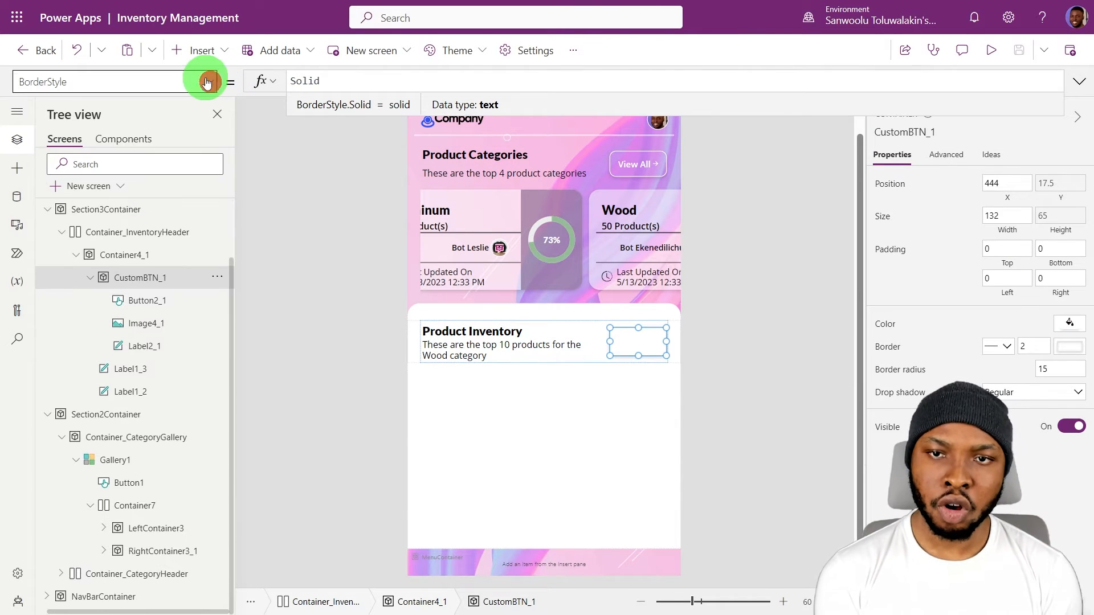
pyautogui.click(207, 78)
pyautogui.scroll(-1, 120, 193)
pyautogui.scroll(5, 113, 221)
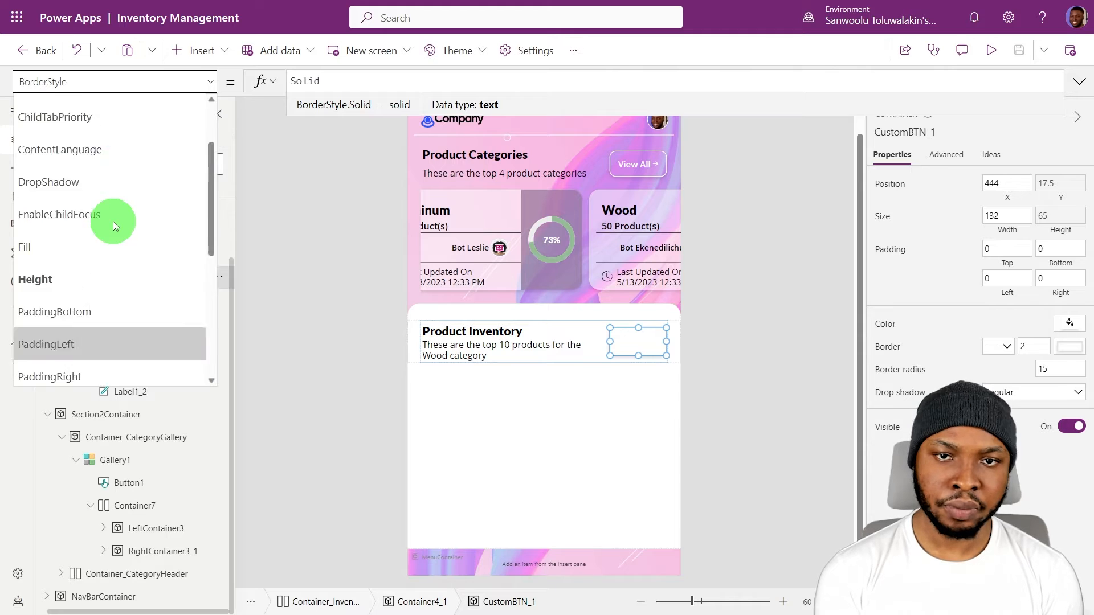
pyautogui.click(105, 113)
pyautogui.tripleClick(319, 81)
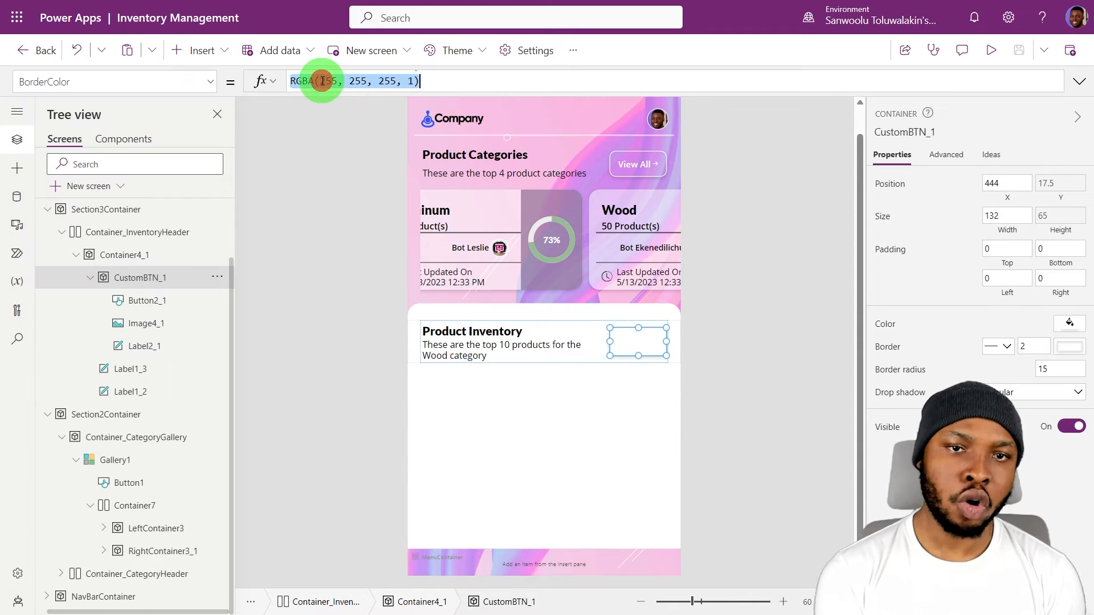
pyautogui.write('primaryColor')
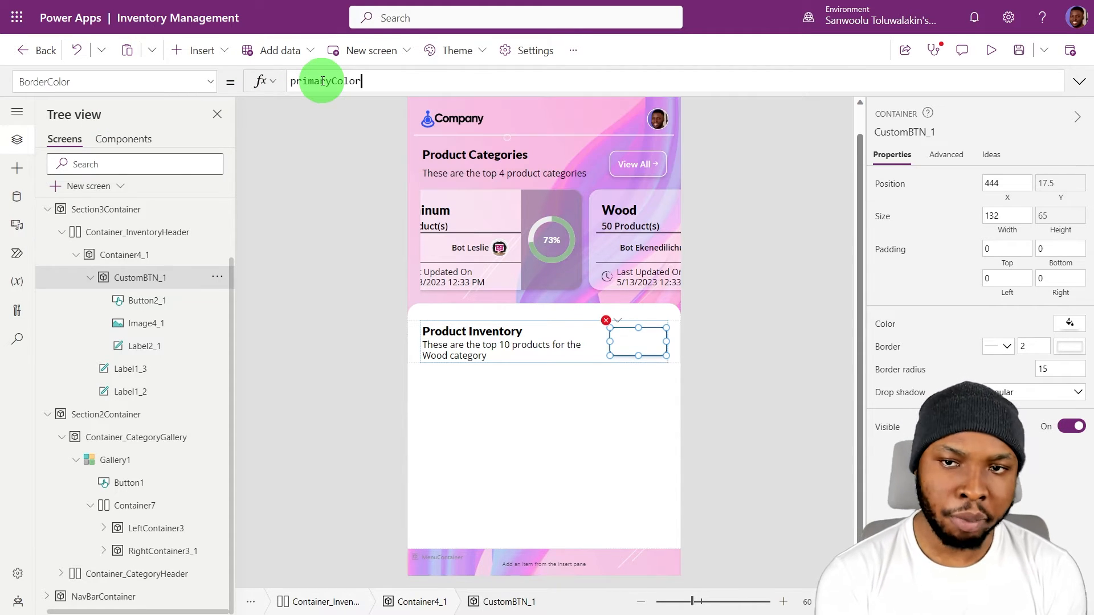
# Set the text color of the inventory button's label, Label2_1, to primaryColor.
pyautogui.click(144, 344)
pyautogui.scroll(-2, 980, 341)
pyautogui.click(887, 474)
pyautogui.write('primaryColor')
# Replace the substituted color in Image4_1's icon formula with primaryColorText and preview the app.
pyautogui.click(144, 323)
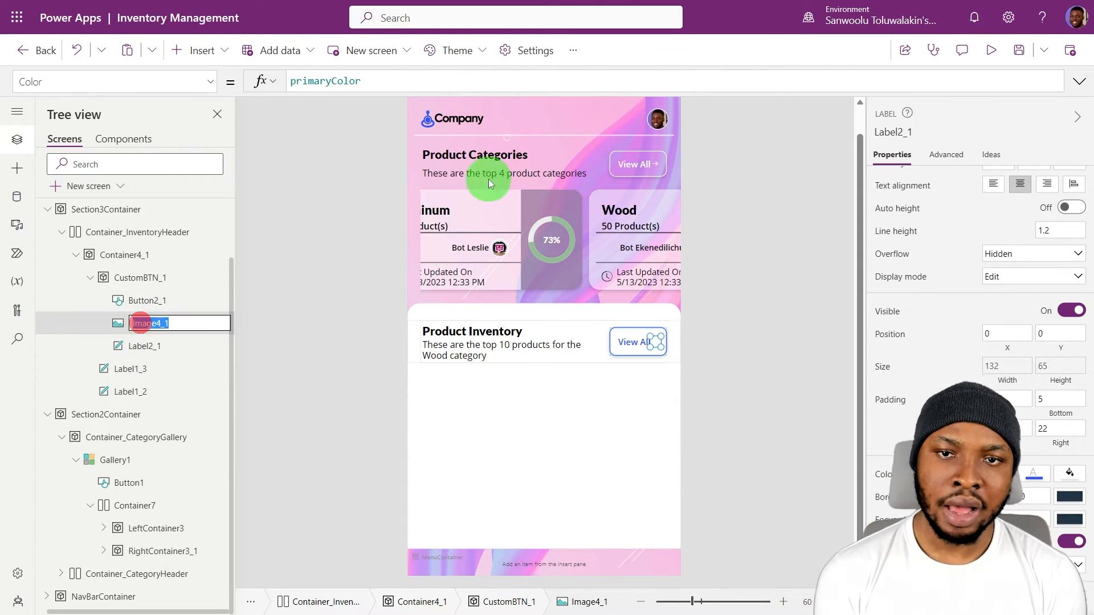
pyautogui.click(1078, 83)
pyautogui.doubleClick(450, 119)
pyautogui.press('BackSpace')
pyautogui.write('pri')
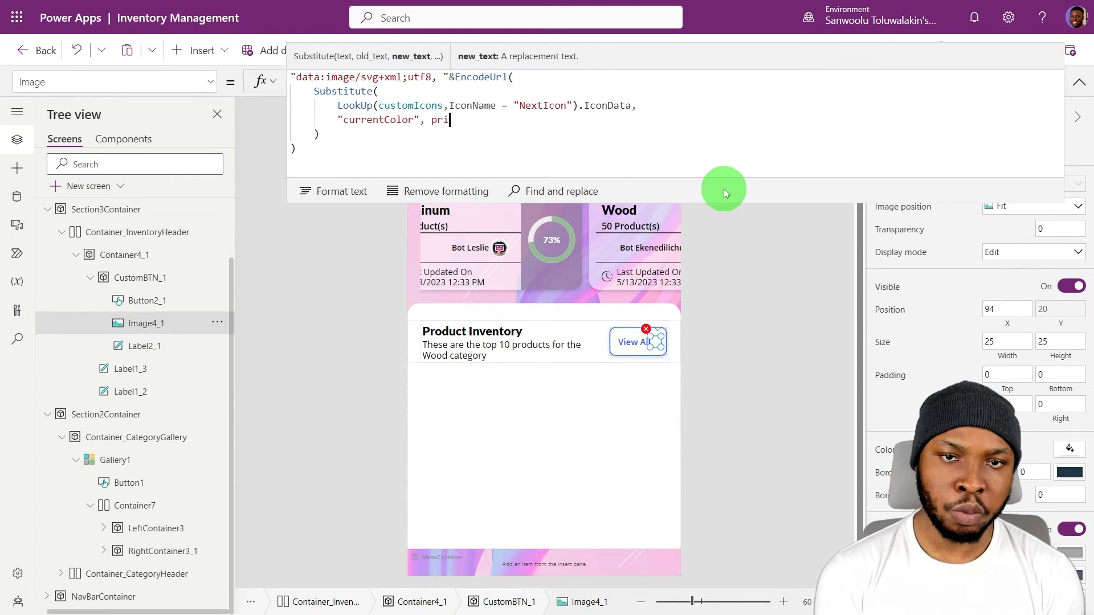
pyautogui.write('maryColorText')
pyautogui.click(1078, 83)
pyautogui.click(991, 56)
pyautogui.press('Escape')
# Insert a vertical gallery into Section3Container and connect it to the Construction Products table.
pyautogui.click(91, 278)
pyautogui.click(202, 50)
pyautogui.click(228, 216)
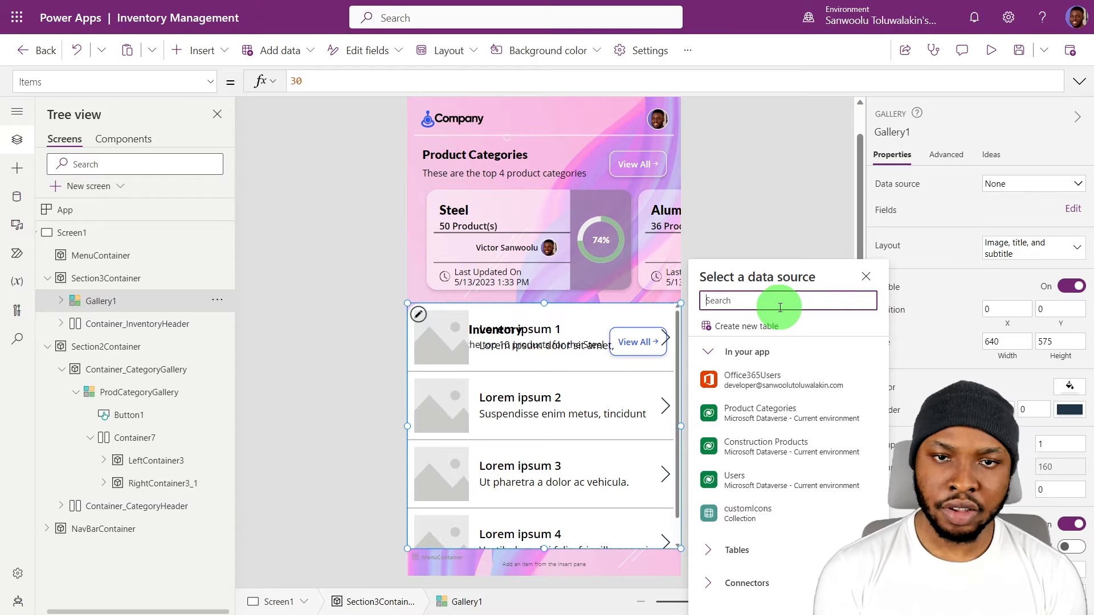
pyautogui.write('product')
pyautogui.click(766, 365)
# Shrink the new gallery to start below the inventory header and set its Y to Container_InventoryHeader.Y + Container_InventoryHeader.Height.
pyautogui.moveTo(544, 303); pyautogui.dragTo(546, 363)
pyautogui.click(124, 306)
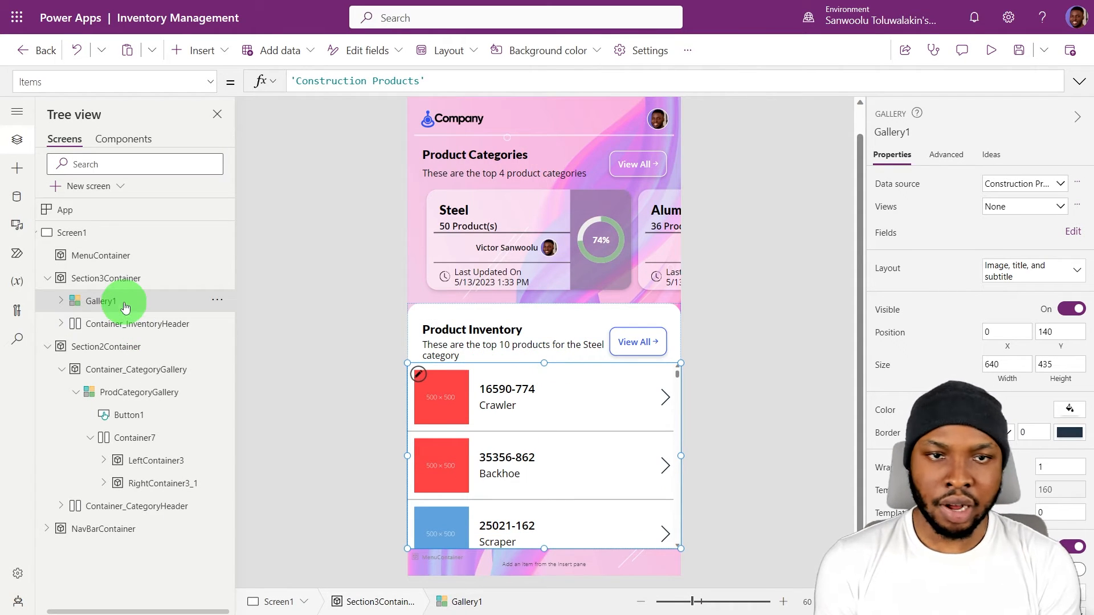
pyautogui.doubleClick(131, 328)
pyautogui.click(102, 301)
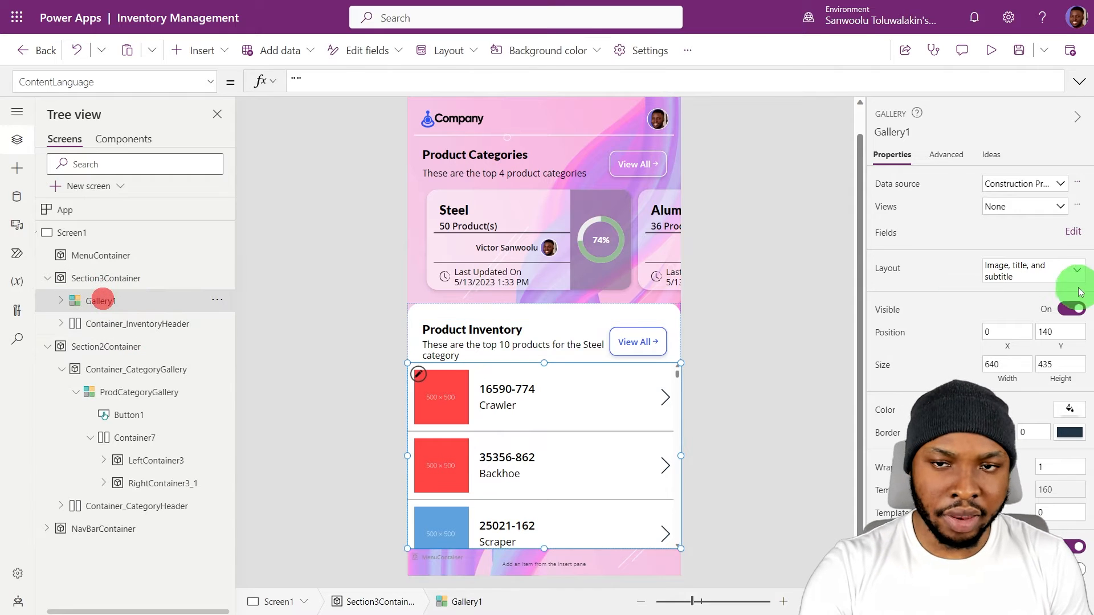
pyautogui.click(1076, 350)
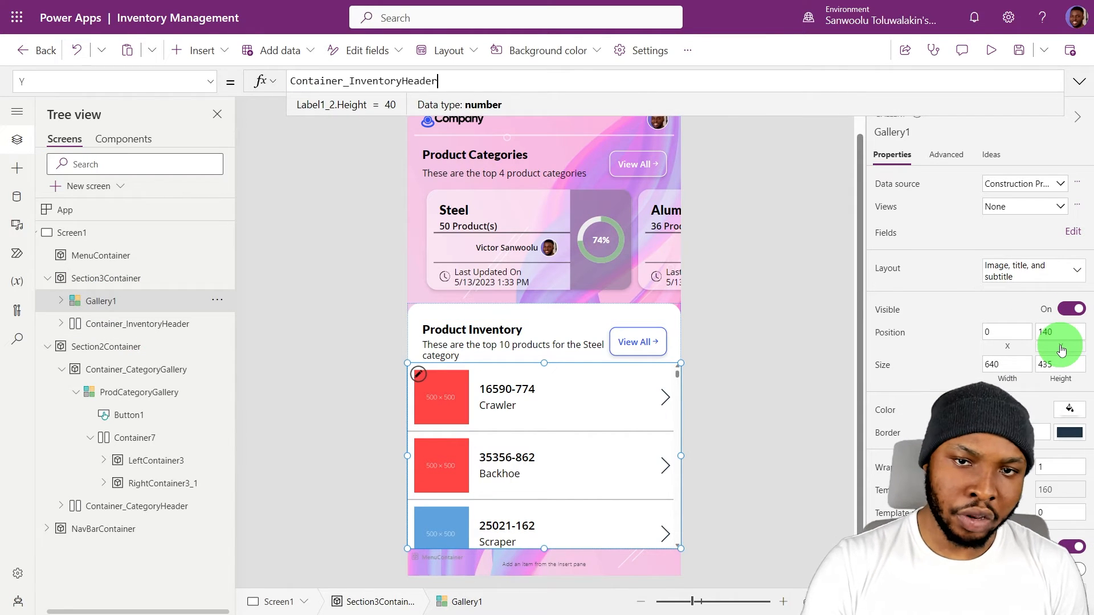
pyautogui.write('.Y + Container_InventoryHeader.H')
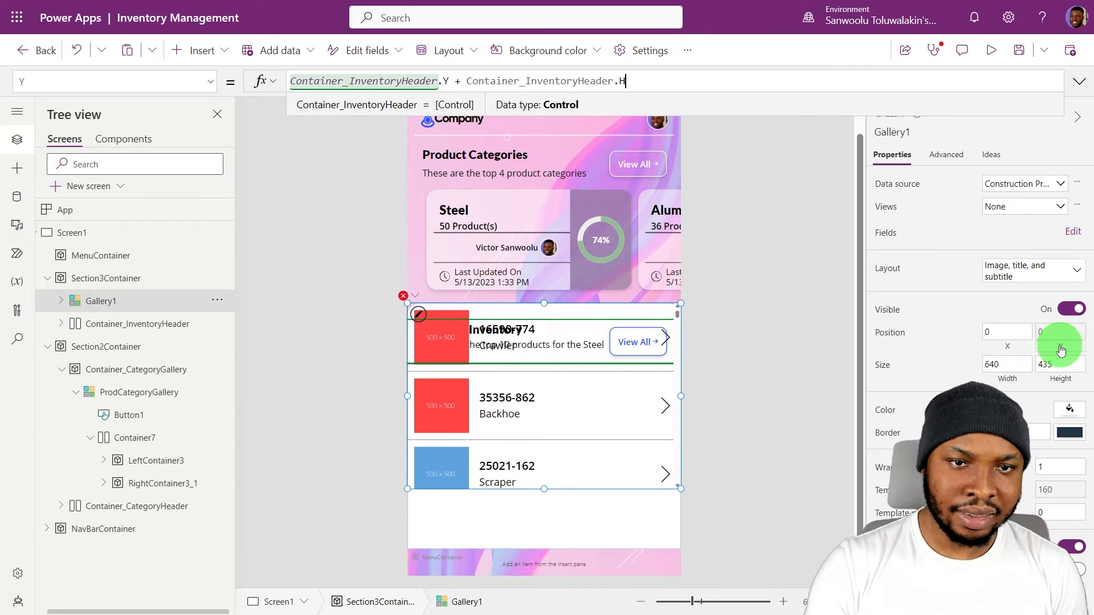
pyautogui.write('eight')
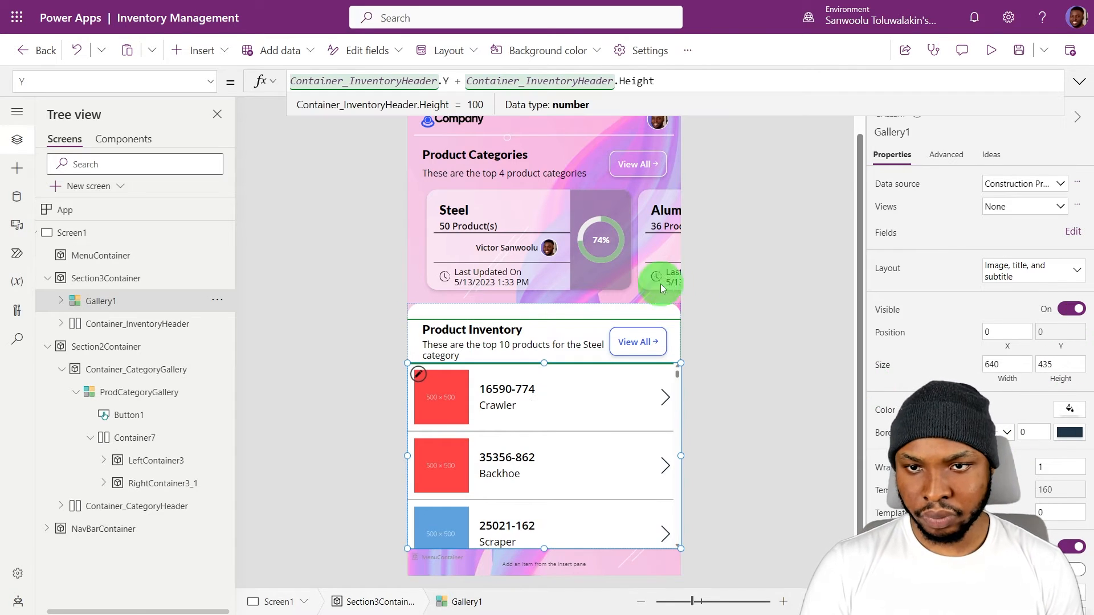
# Set the inventory gallery's width to Parent.Width - 60 and X to 30, and enter a height formula subtracting from Parent.Height.
pyautogui.click(1014, 379)
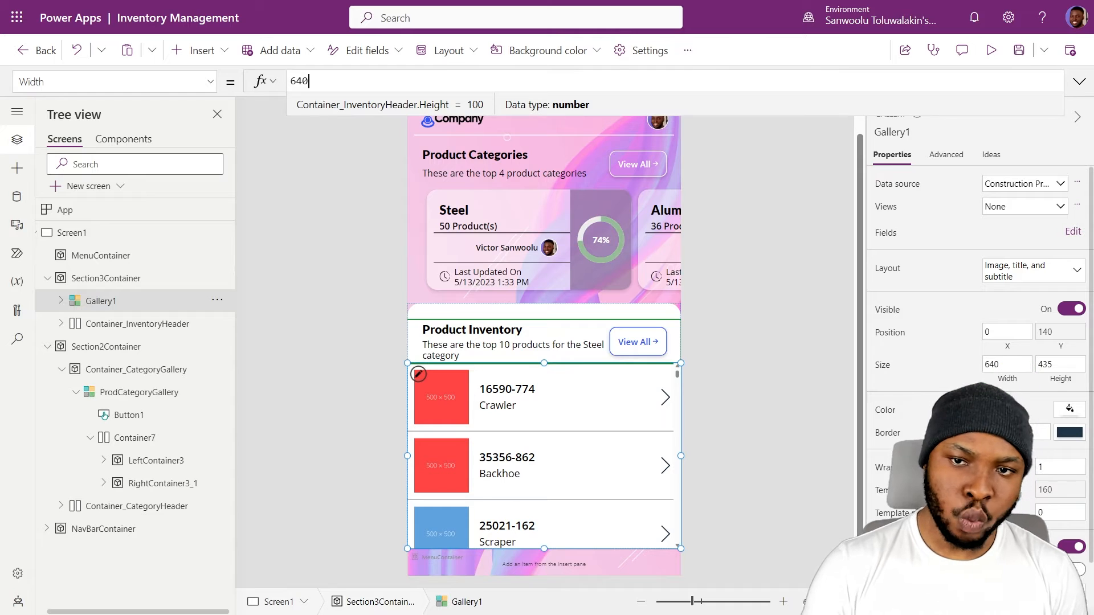
pyautogui.hotkey('ctrl', 'a')
pyautogui.write('Parent.Width - 60')
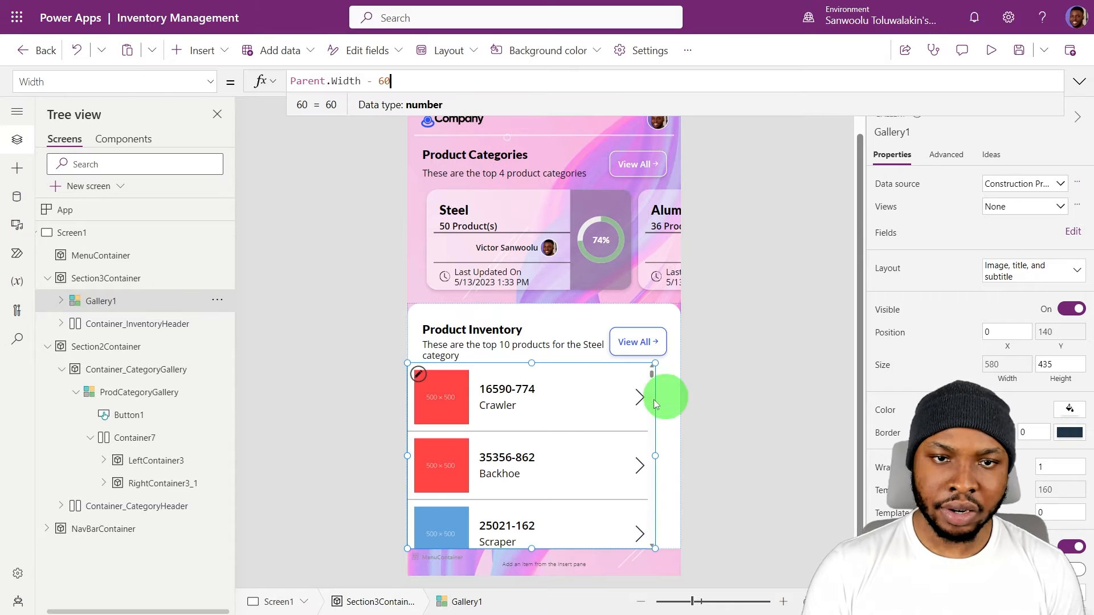
pyautogui.click(1039, 291)
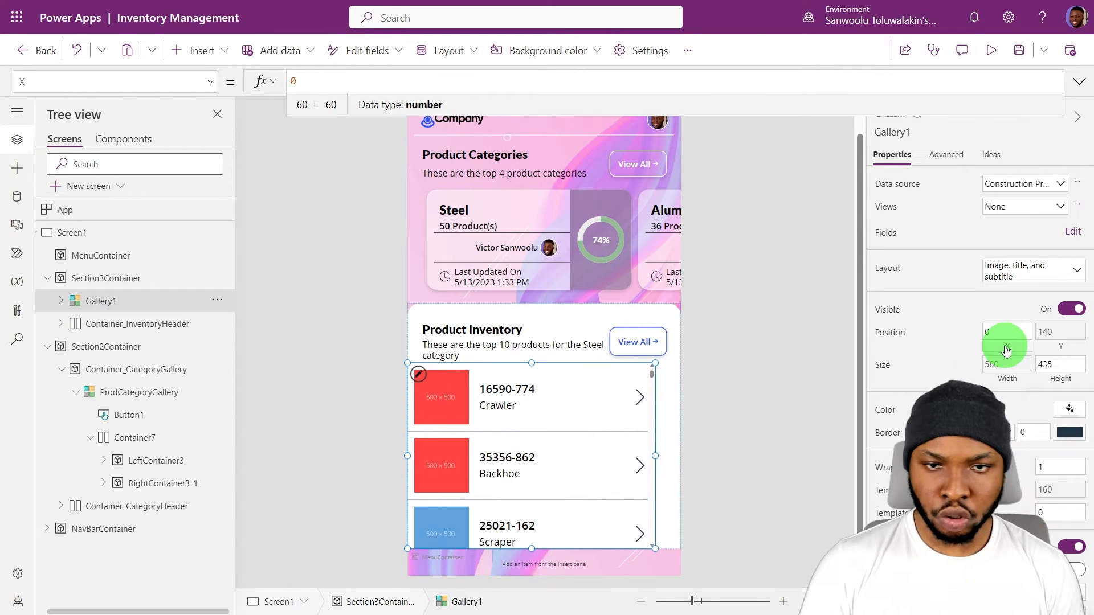
pyautogui.click(942, 322)
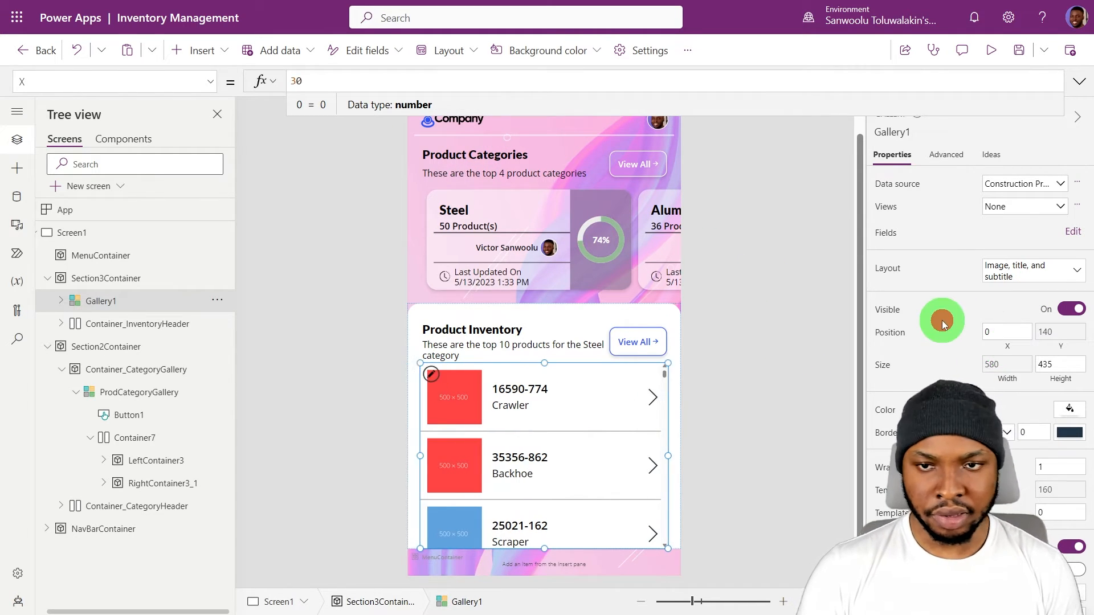
pyautogui.click(1056, 380)
pyautogui.write('Parent.Height - S')
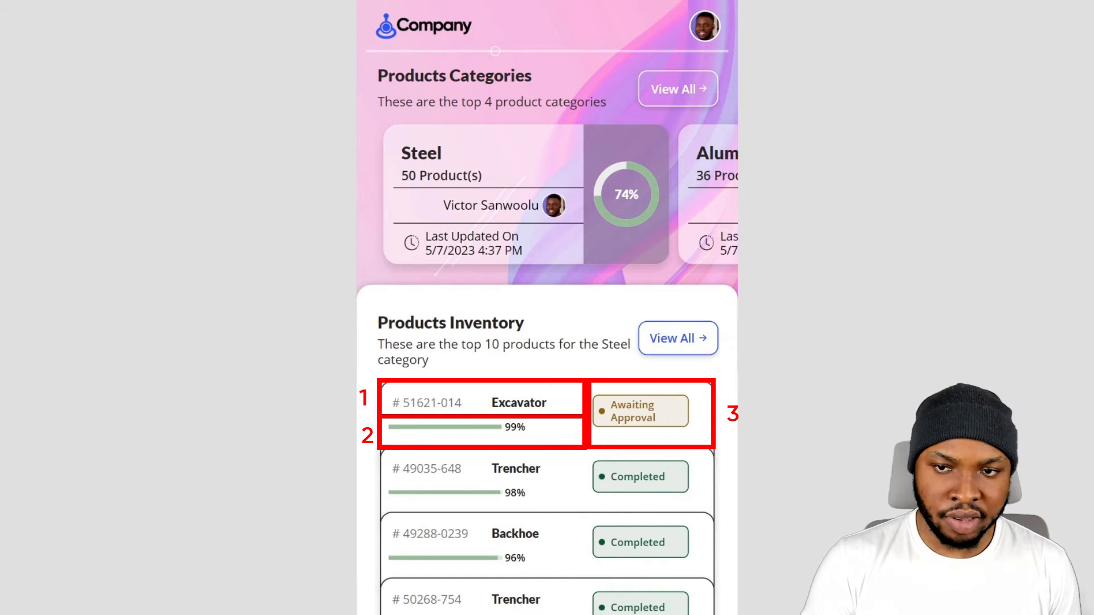
# Insert a horizontal container into the inventory gallery's template and delete the default separator, arrow, subtitle, title and image.
pyautogui.click(215, 88)
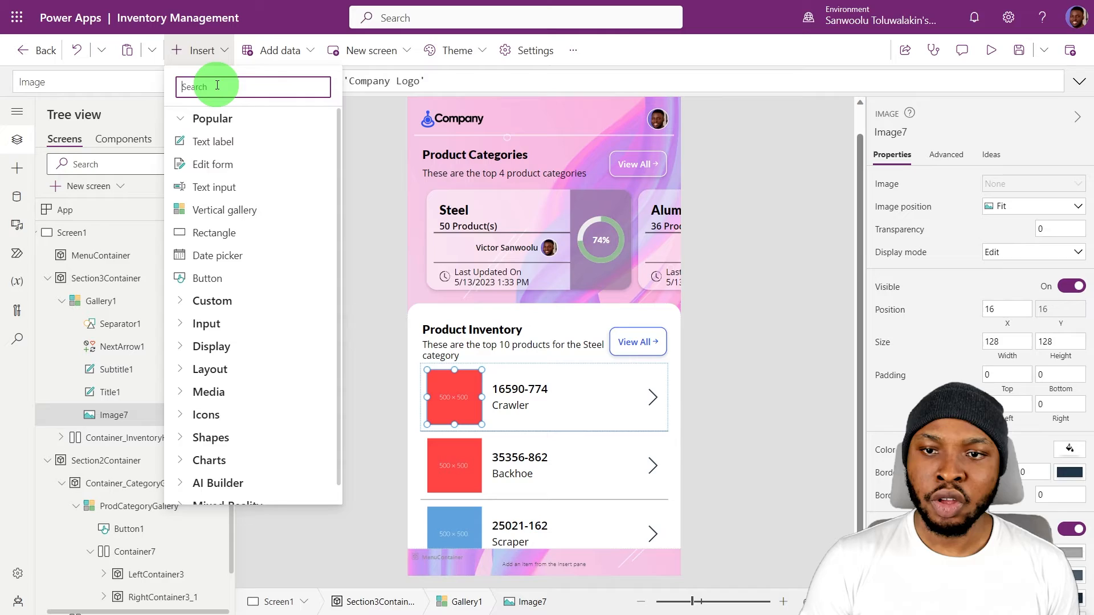
pyautogui.write('cont')
pyautogui.click(227, 125)
pyautogui.click(200, 142)
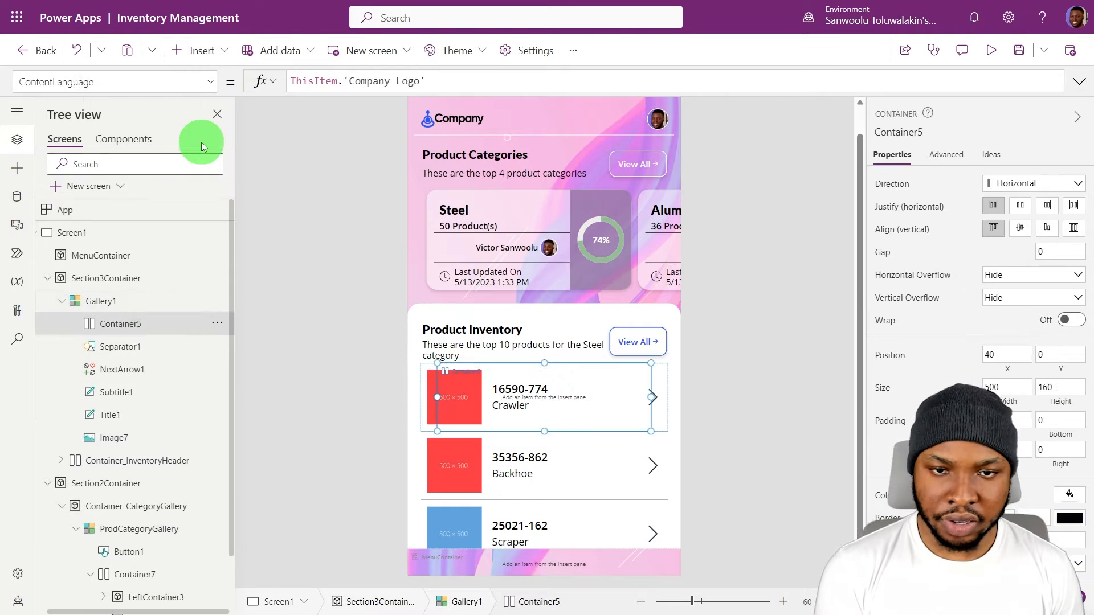
pyautogui.click(122, 344)
pyautogui.keyDown('shift'); pyautogui.click(171, 438); pyautogui.keyUp('shift')
pyautogui.press('Delete')
# Place the gallery's horizontal container at X 0 and size it to Parent.TemplateWidth by Parent.TemplateHeight.
pyautogui.click(1017, 353)
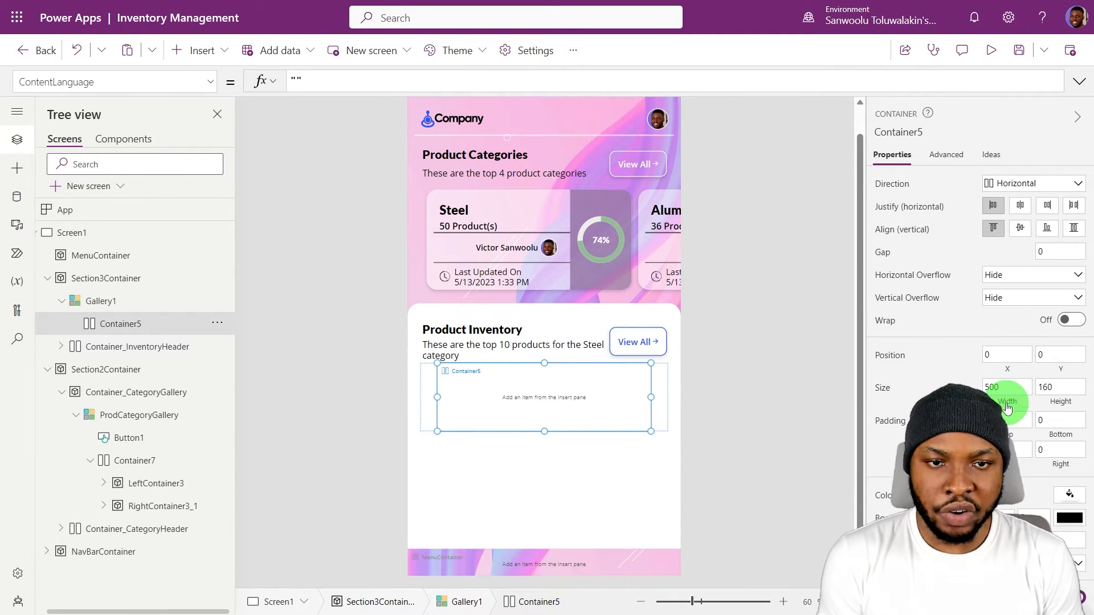
pyautogui.click(1006, 404)
pyautogui.write('Parent.Width')
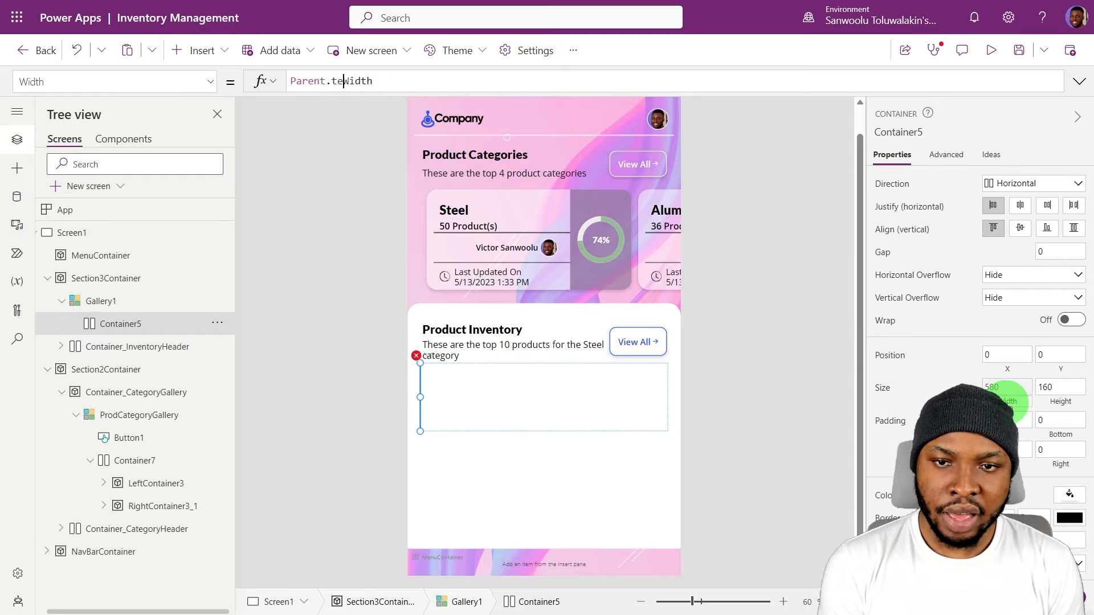
pyautogui.write('templa')
pyautogui.press('Down')
pyautogui.press('Down')
pyautogui.press('Return')
pyautogui.click(1055, 403)
pyautogui.write('PArent.TemplateHeight')
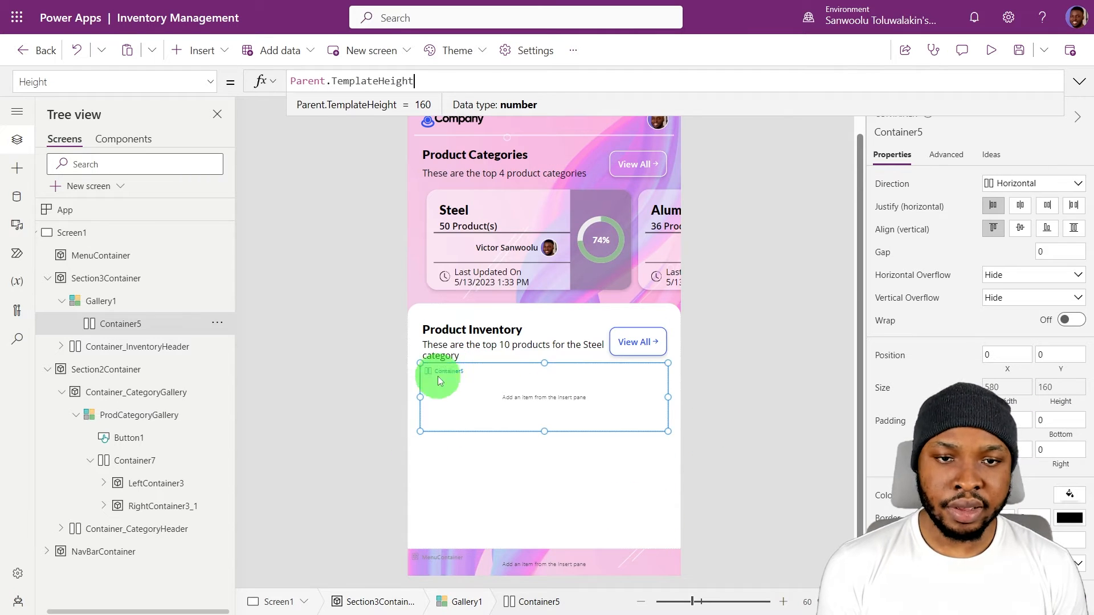
# Add two plain containers side by side inside Container5, the second a copy of the first.
pyautogui.click(202, 51)
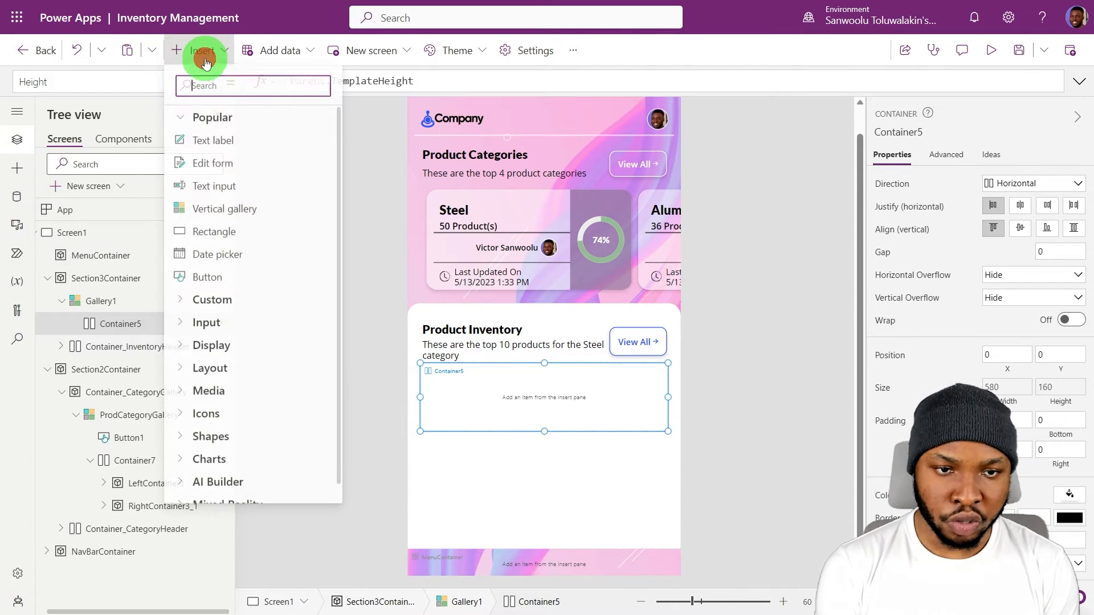
pyautogui.write('cont')
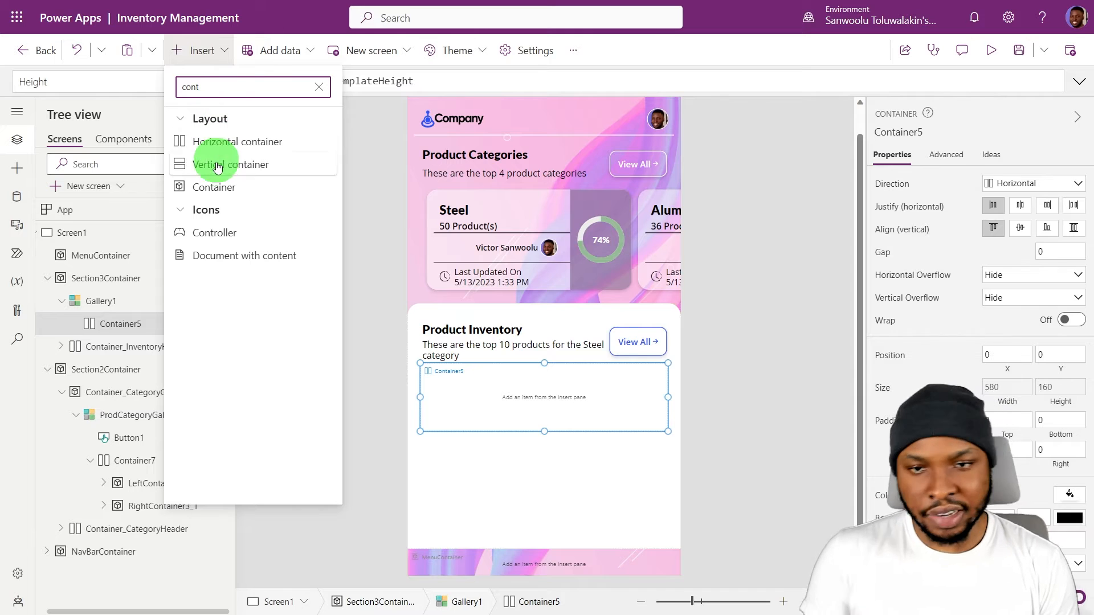
pyautogui.click(218, 190)
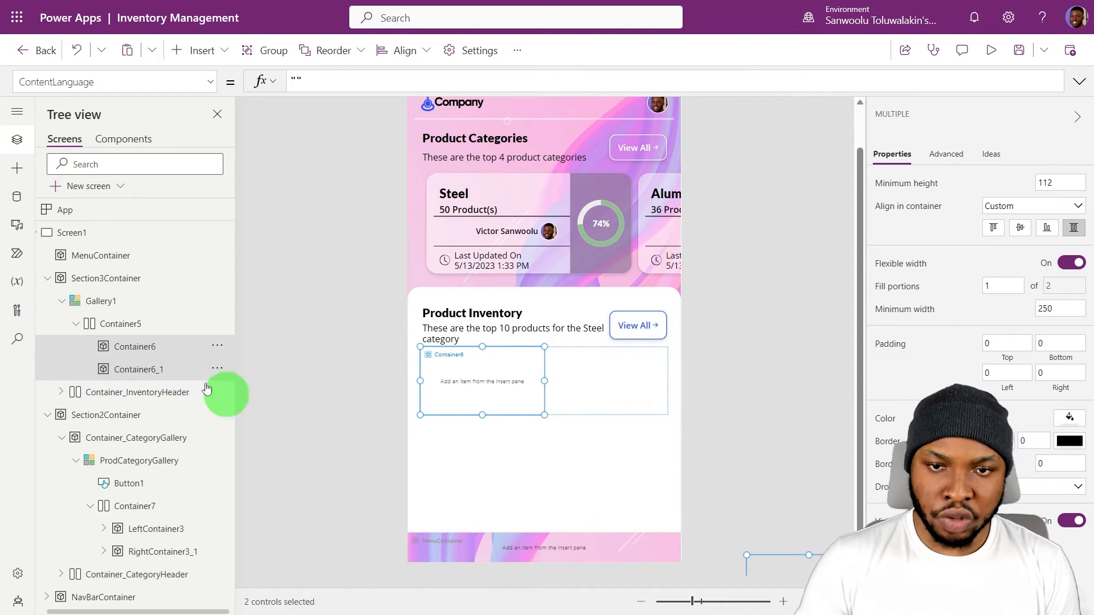
# Keep flexible width on for both inner containers, set their minimum width to 50, and give Container6 7 fill portions.
pyautogui.click(1072, 263)
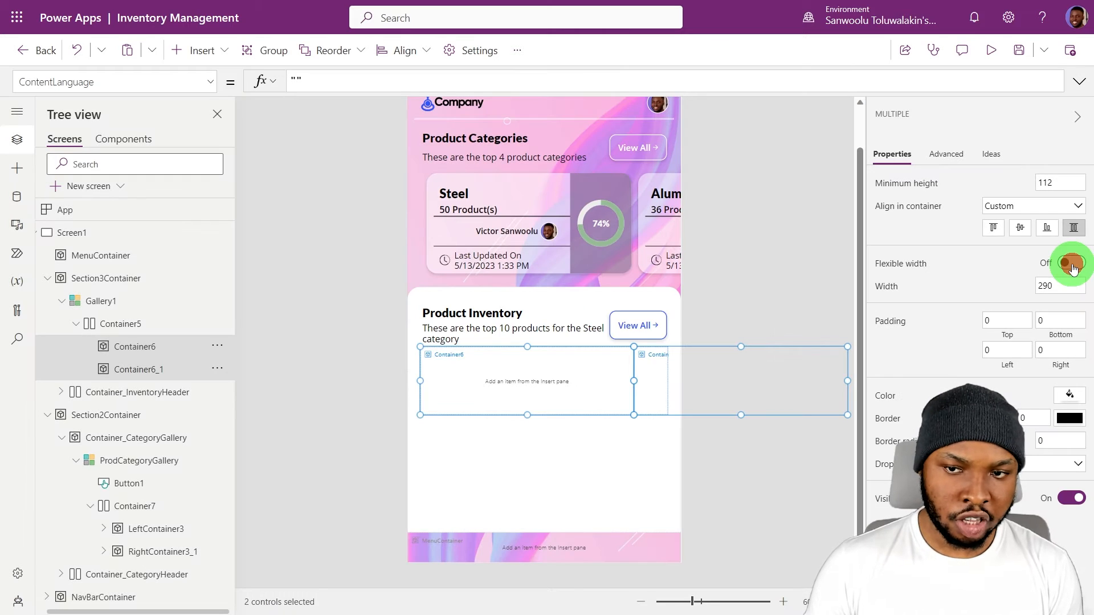
pyautogui.click(1073, 266)
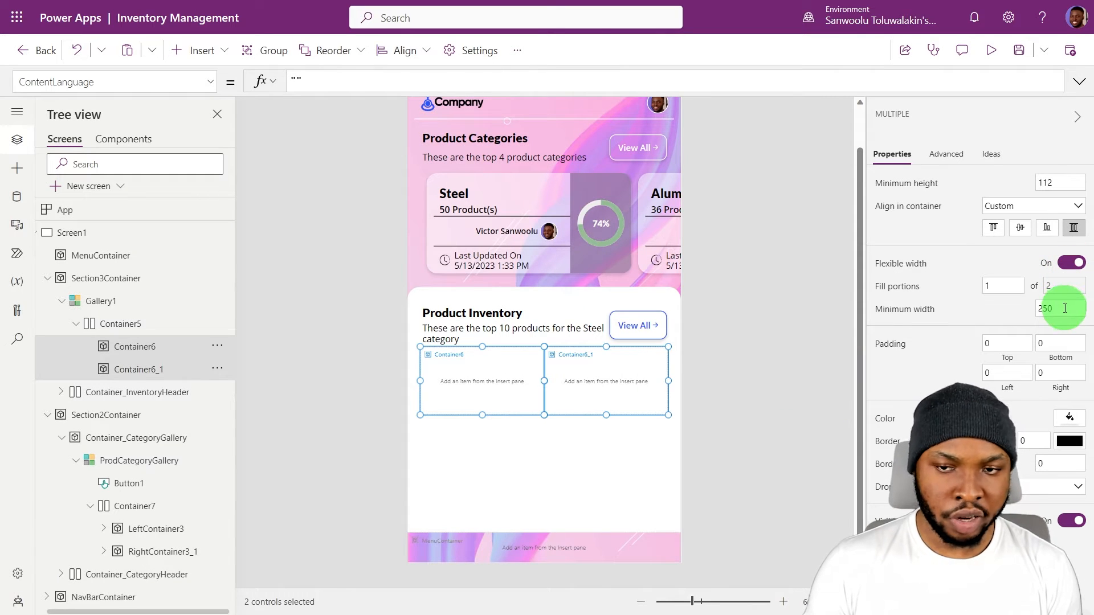
pyautogui.doubleClick(1064, 308)
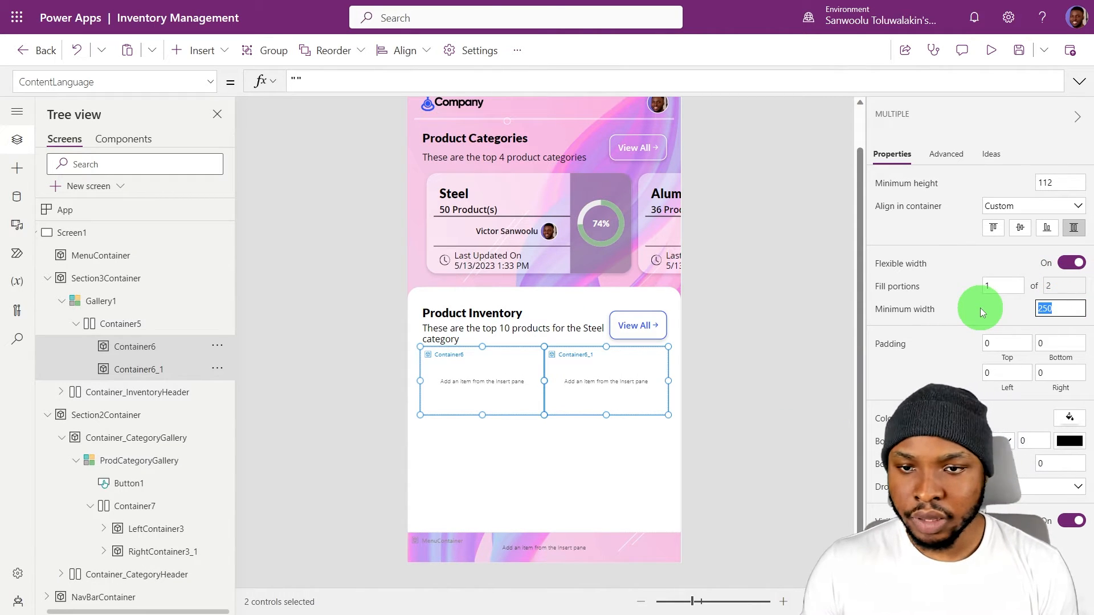
pyautogui.click(985, 310)
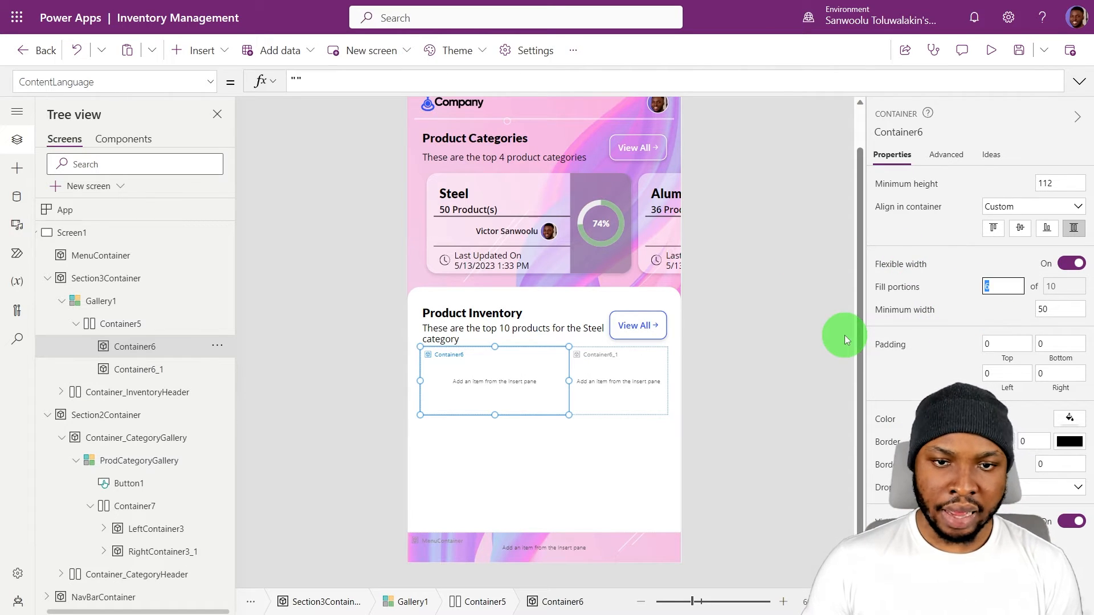
pyautogui.write('7')
pyautogui.click(744, 337)
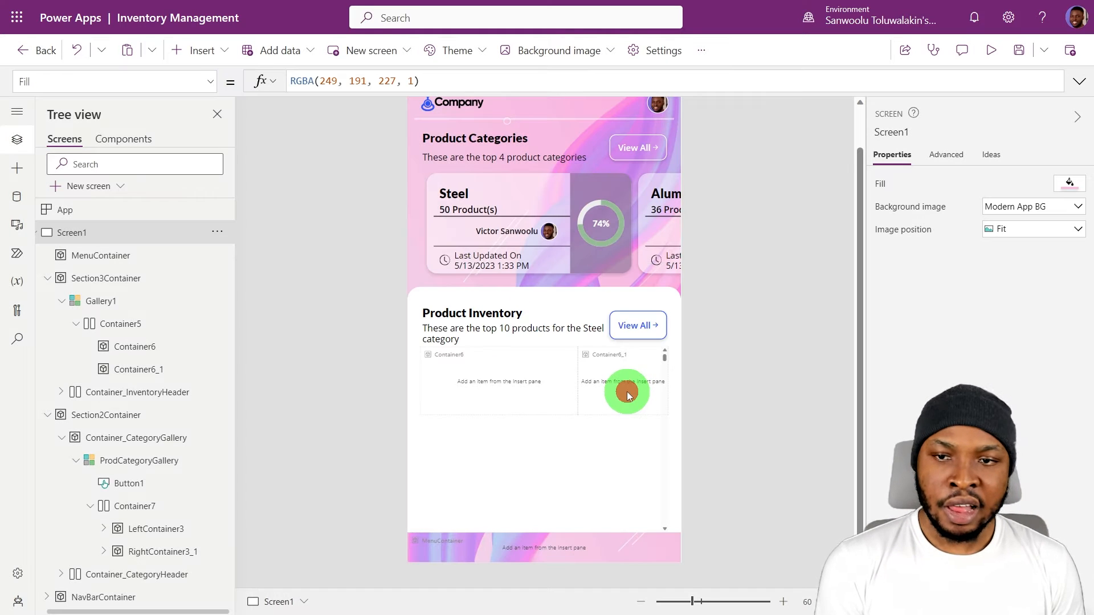
# Give Container6_1, the narrower inner container in the inventory gallery, 3 fill portions.
pyautogui.click(627, 390)
pyautogui.write('3')
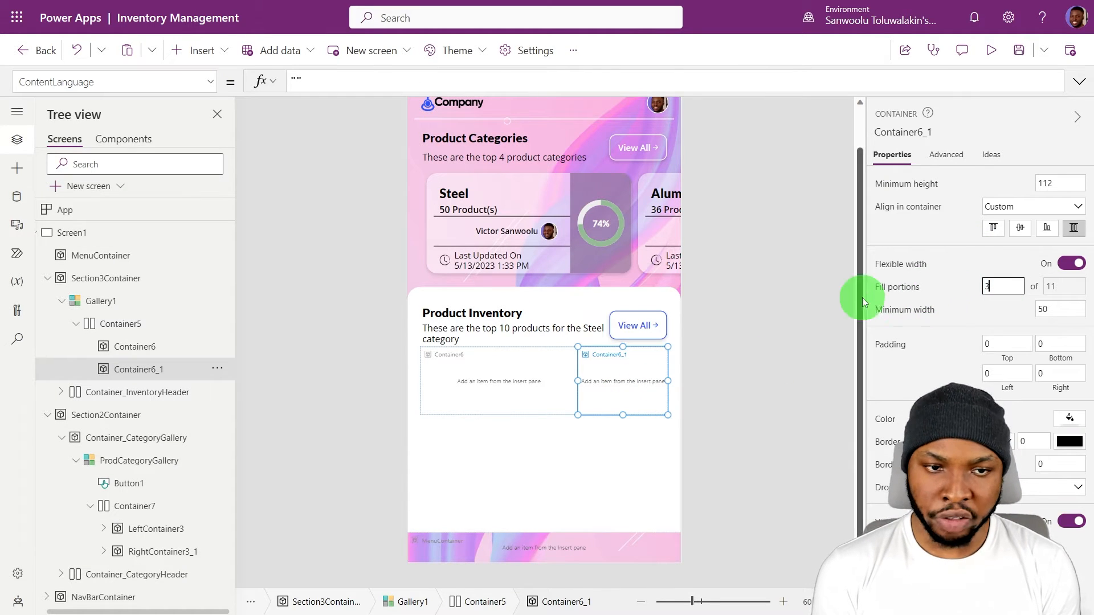
pyautogui.click(757, 295)
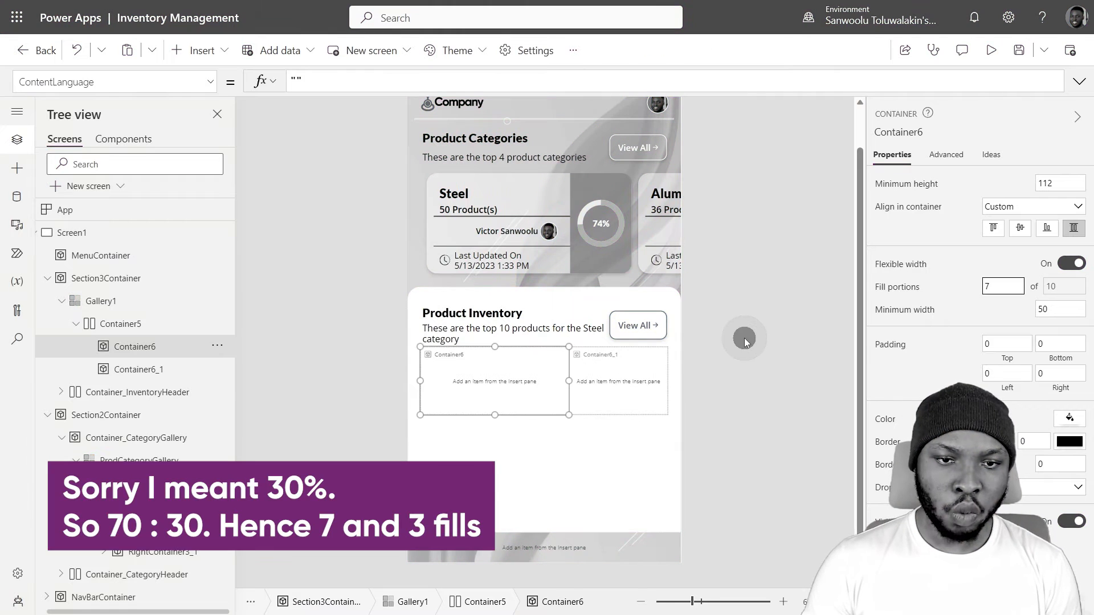
pyautogui.click(624, 388)
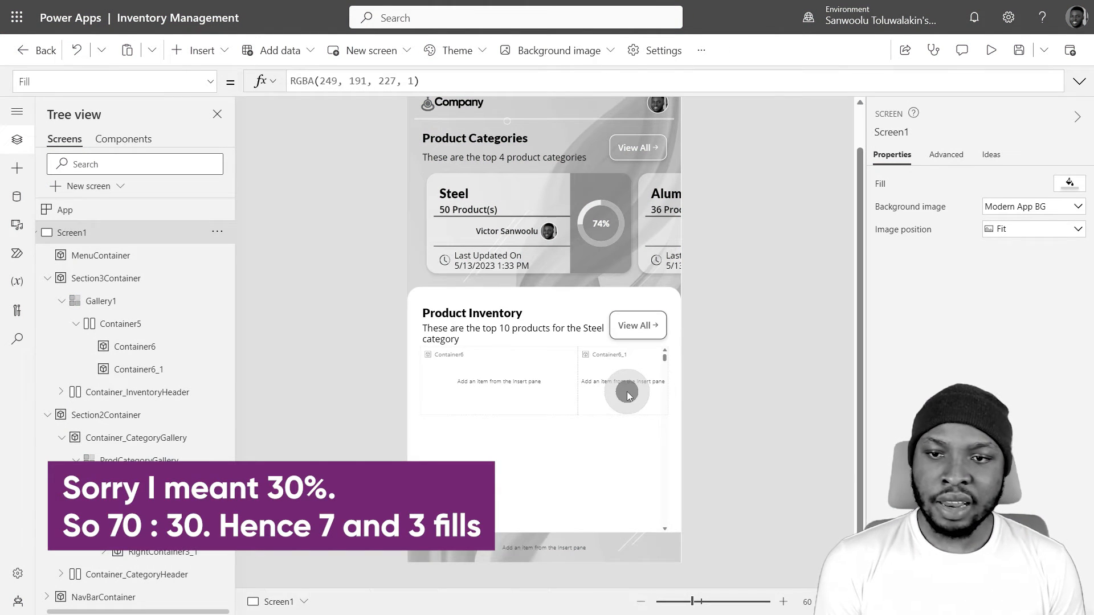
pyautogui.click(627, 393)
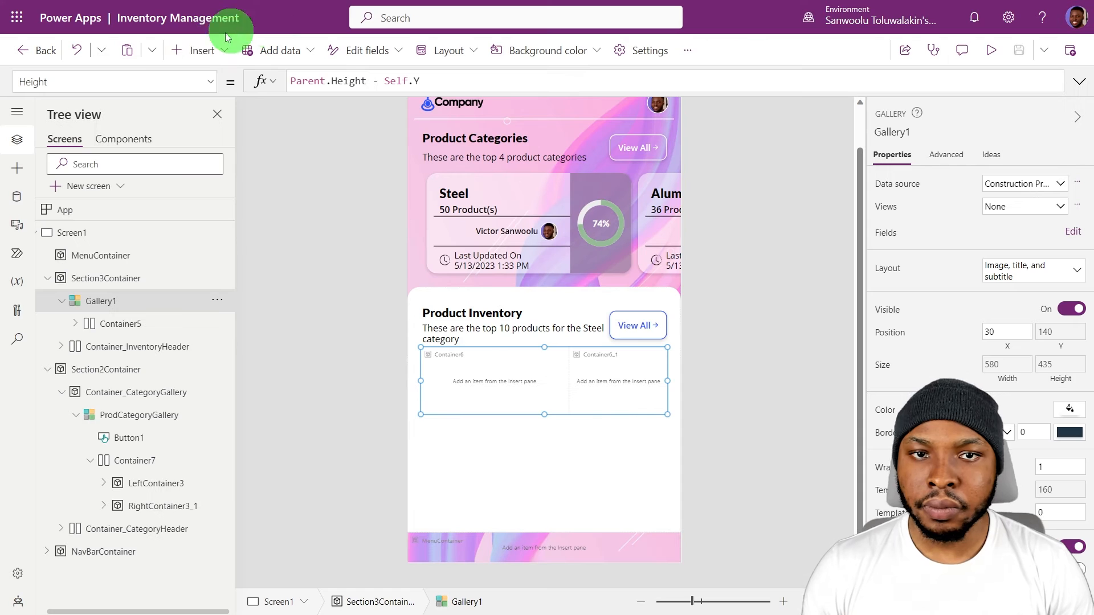
# Insert a plain container into Gallery1's template and set its width to Parent.TemplateWidth.
pyautogui.click(202, 50)
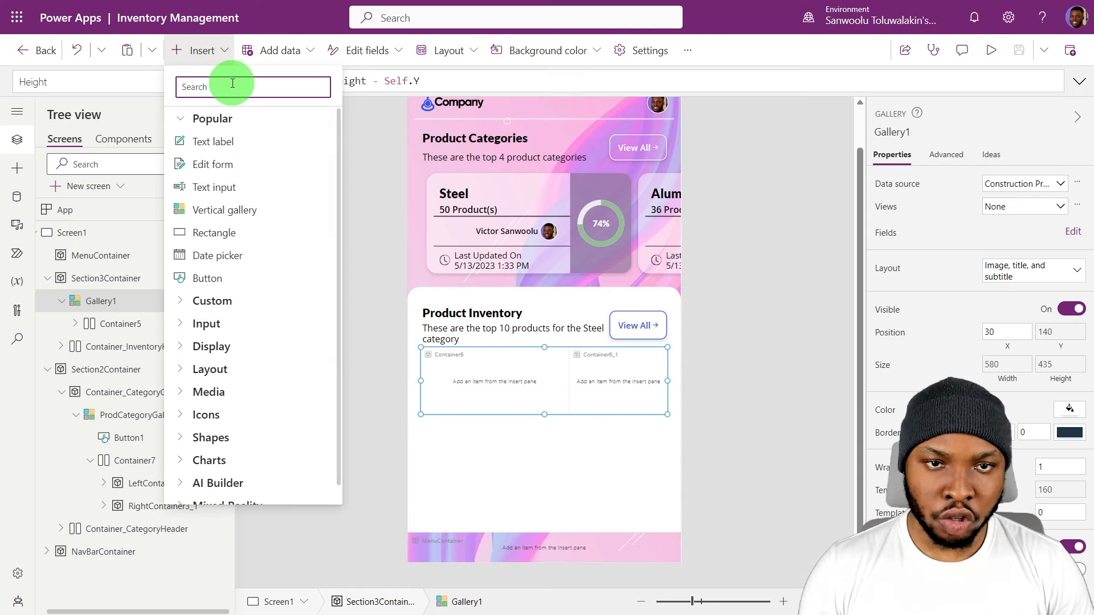
pyautogui.write('con')
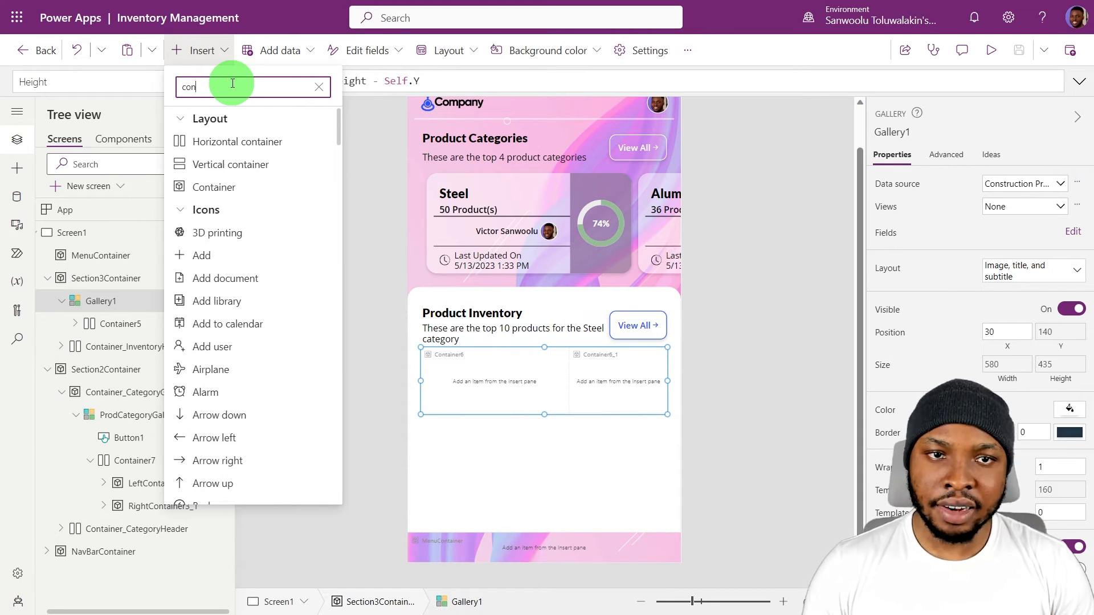
pyautogui.click(236, 184)
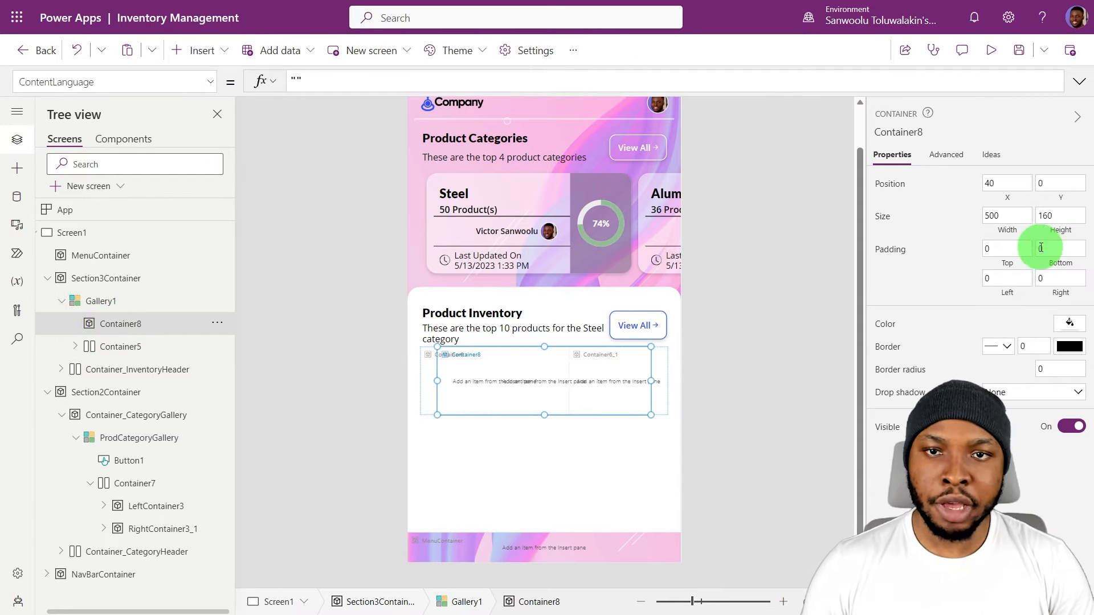
pyautogui.click(1059, 229)
pyautogui.click(1005, 236)
pyautogui.write('parent.TemplateWidth')
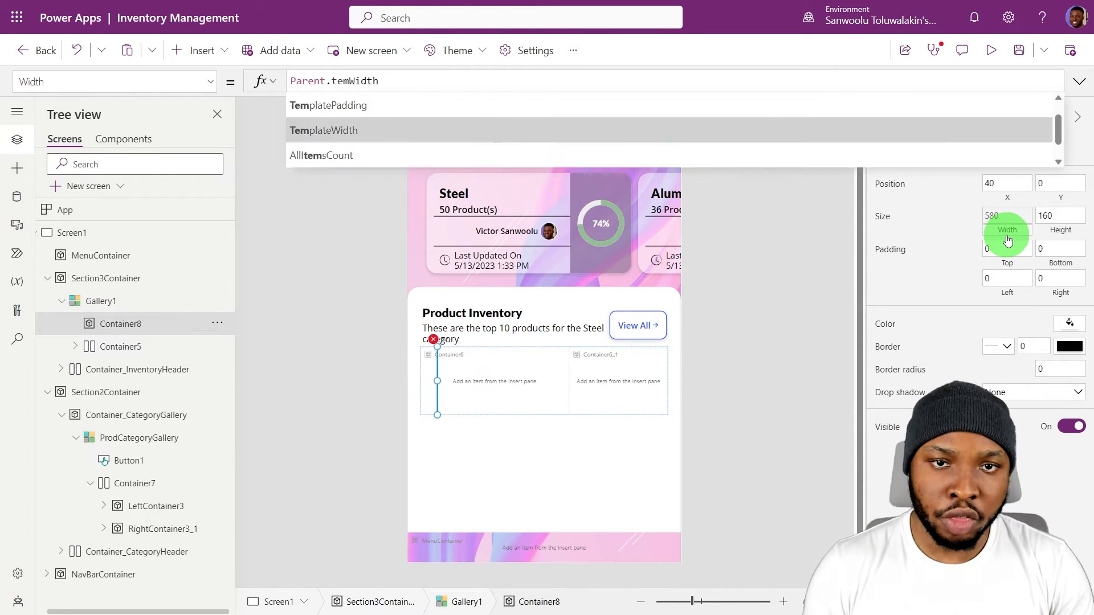
# Set Container8's height to Parent.TemplateHeight + 20 and its X position to 0.
pyautogui.click(1059, 234)
pyautogui.write('PAre')
pyautogui.press('Tab')
pyautogui.hotkey('ctrl', 'BackSpace')
pyautogui.write('Tem')
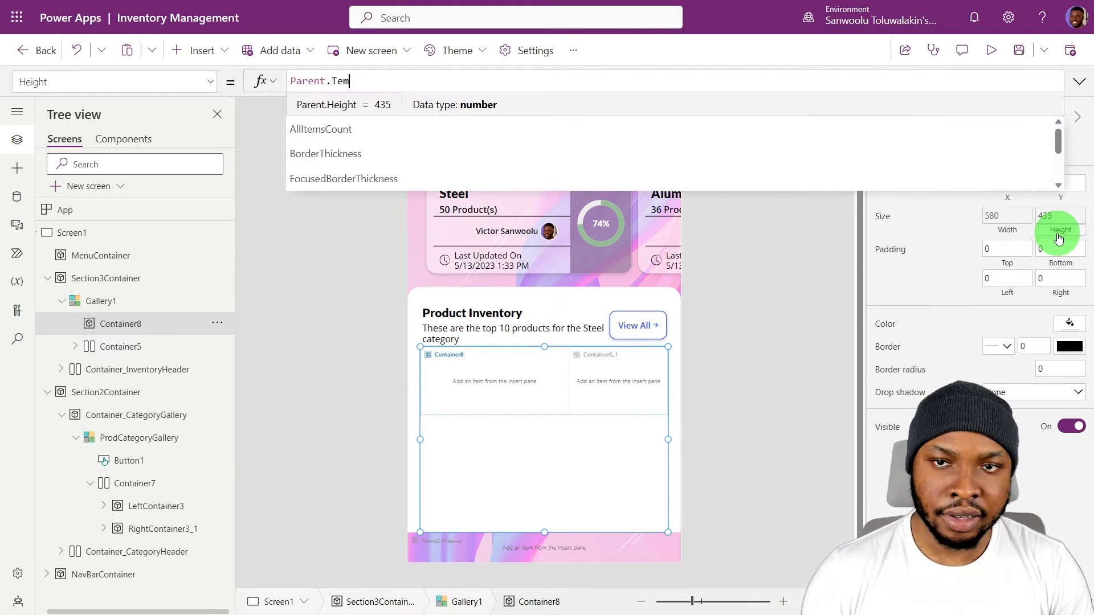
pyautogui.write('plateHeight + 20')
pyautogui.click(750, 276)
pyautogui.click(121, 326)
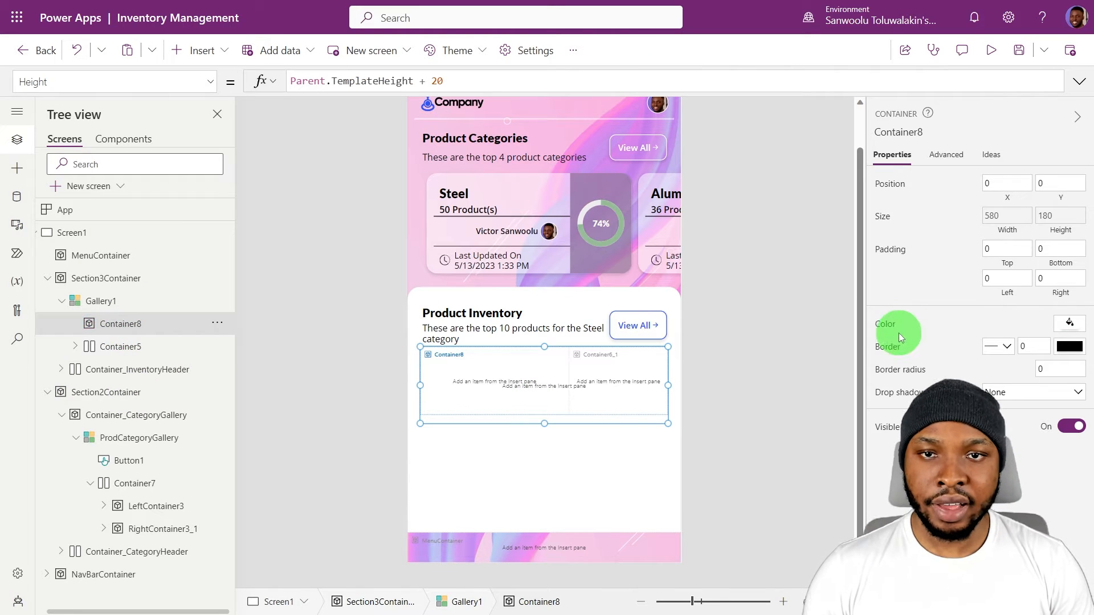
# Style Container8 with a border thickness of 2, top corners rounded with radius 20, and a Semibold drop shadow.
pyautogui.click(1036, 347)
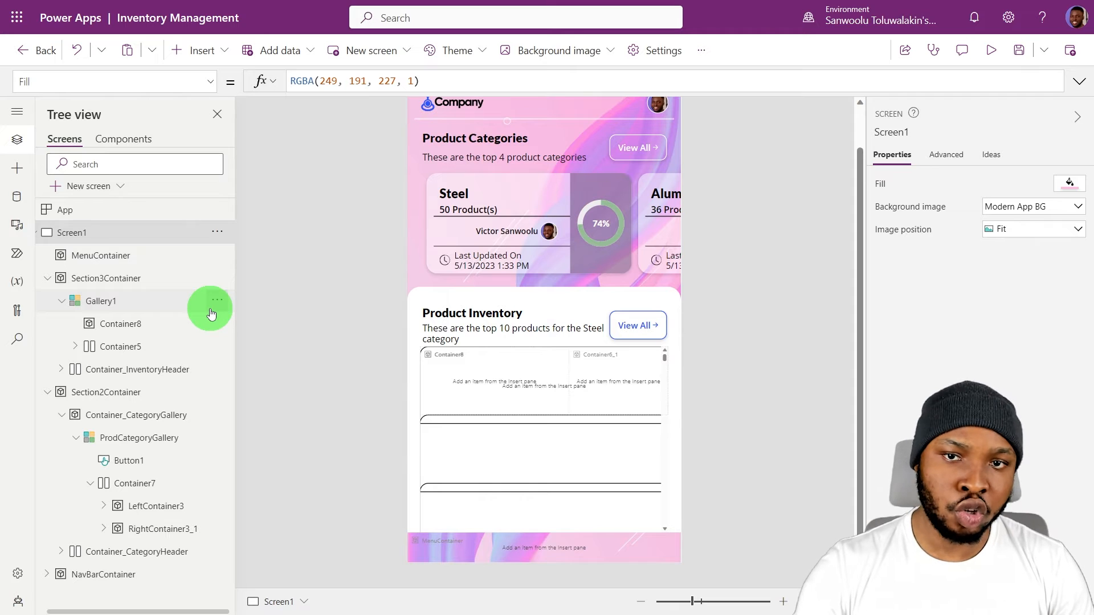
pyautogui.click(142, 320)
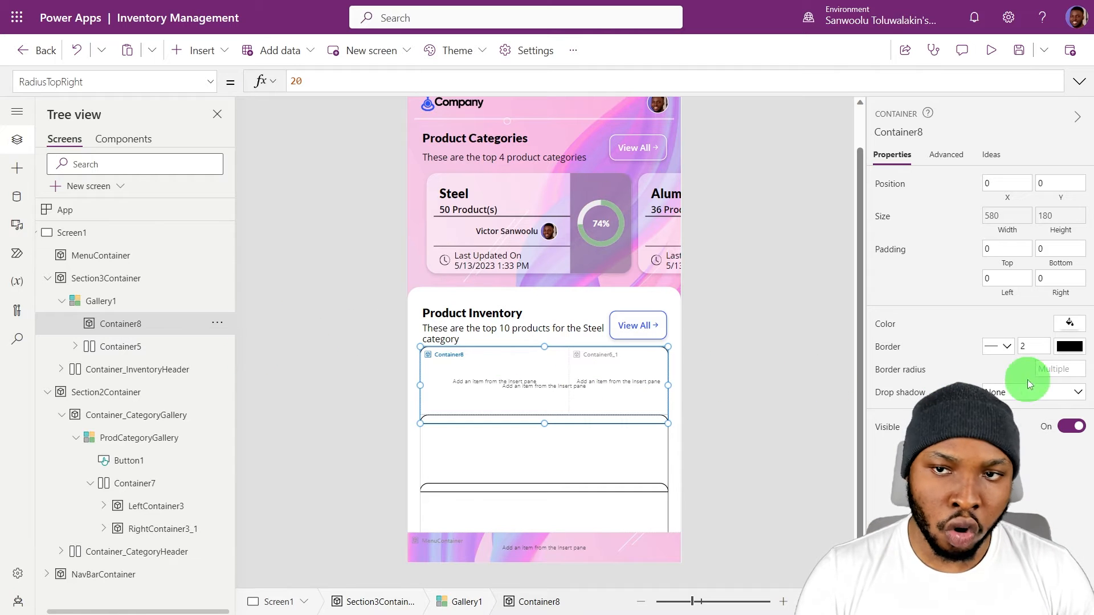
pyautogui.click(1067, 329)
pyautogui.click(834, 421)
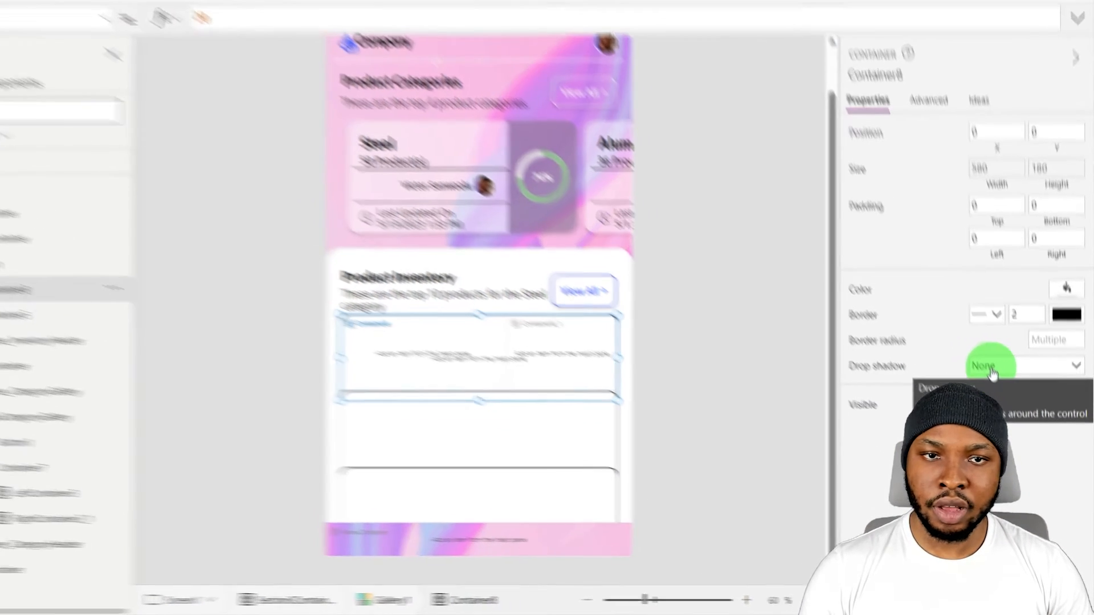
pyautogui.click(1002, 394)
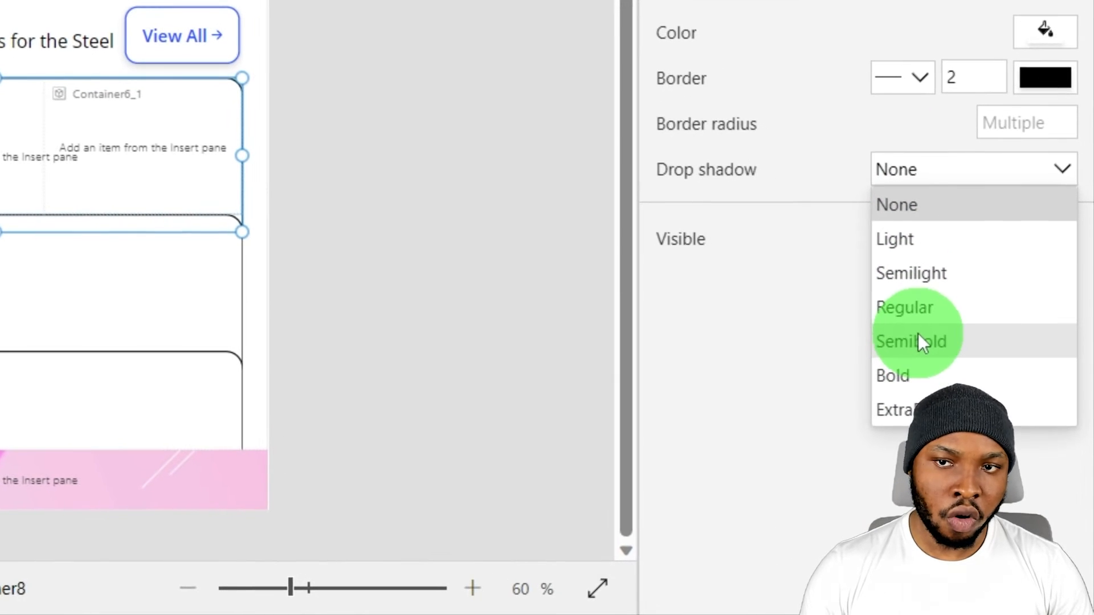
pyautogui.click(918, 337)
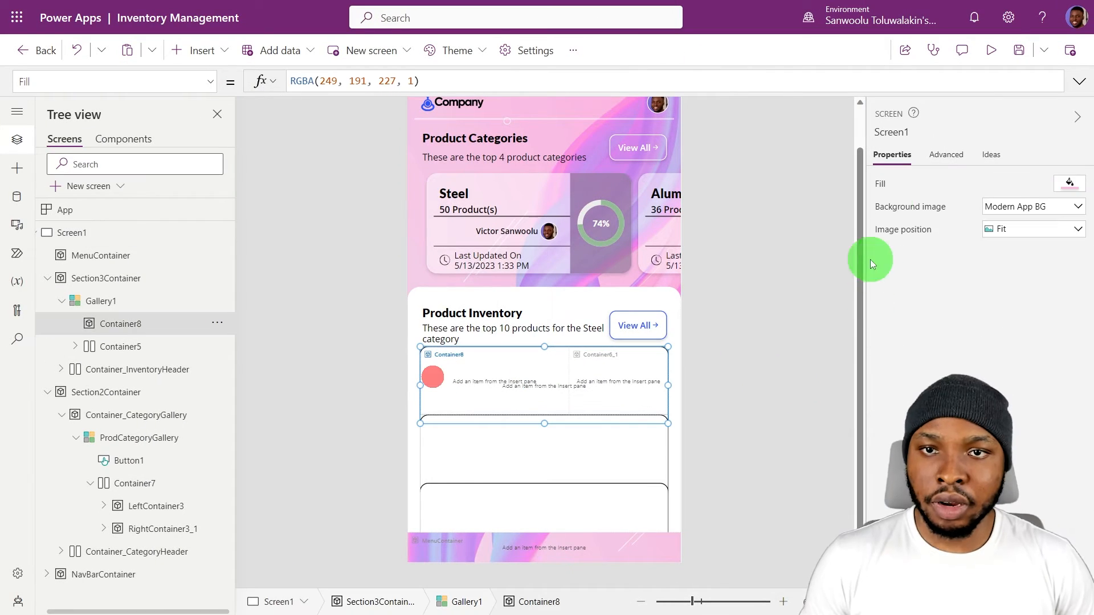
# Check the gallery in app preview and reduce Container8's width to Parent.TemplateWidth - 4.
pyautogui.click(988, 44)
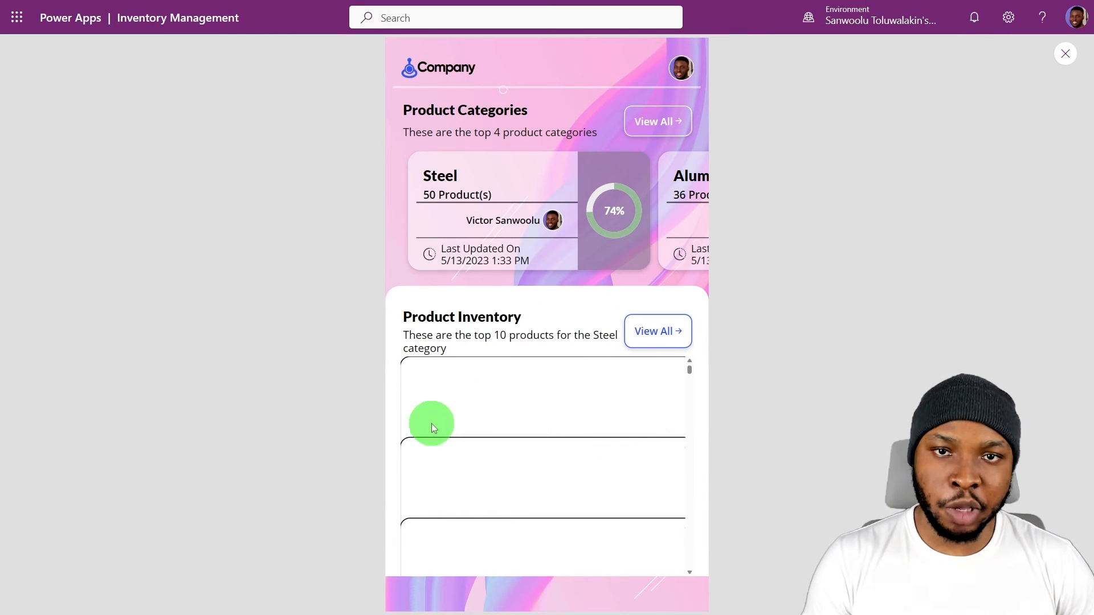
pyautogui.click(1065, 54)
pyautogui.click(592, 419)
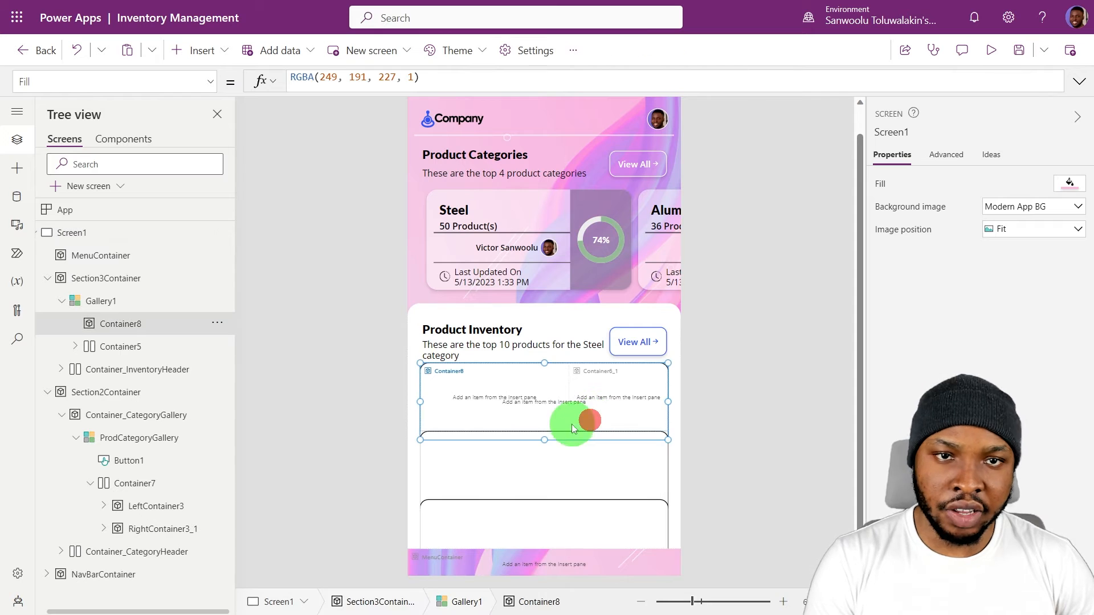
pyautogui.click(1006, 216)
pyautogui.click(450, 90)
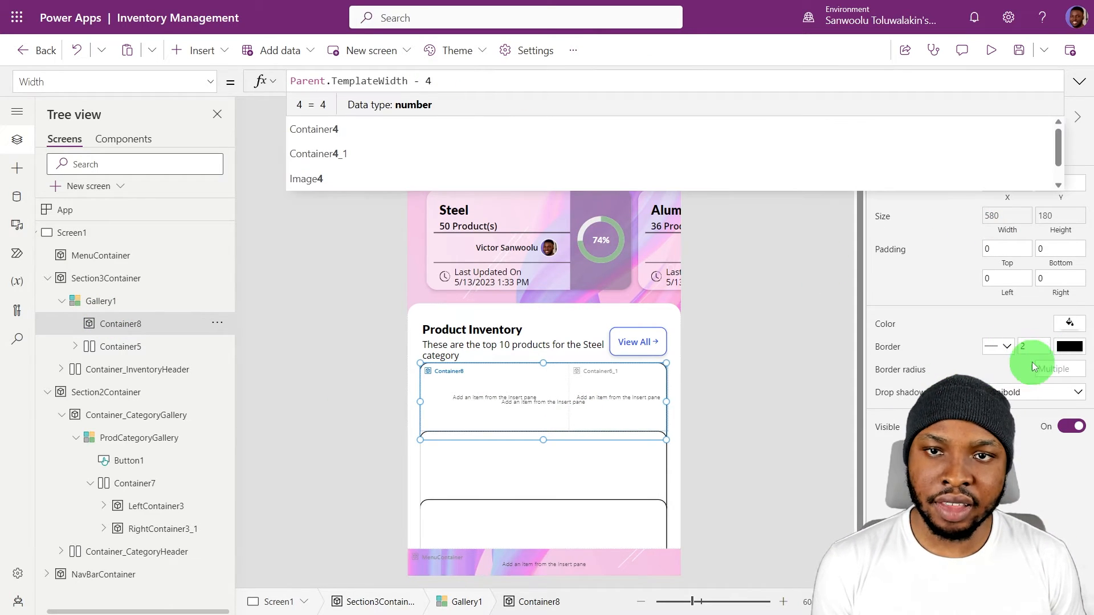
pyautogui.click(1073, 83)
pyautogui.click(1073, 83)
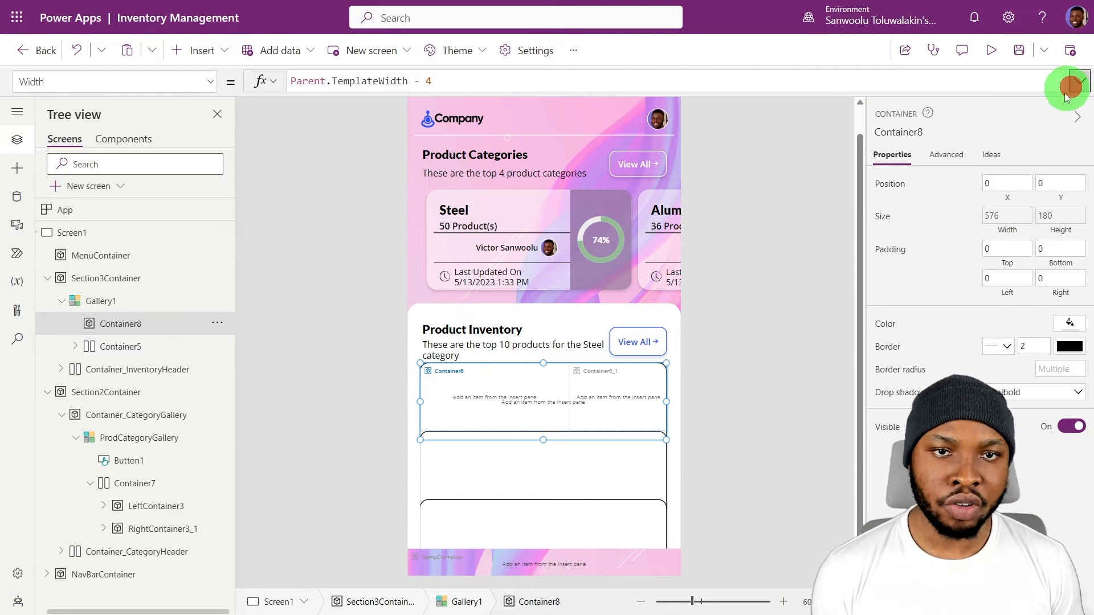
# Set Container8's X position to 2.
pyautogui.click(1005, 185)
pyautogui.write('2')
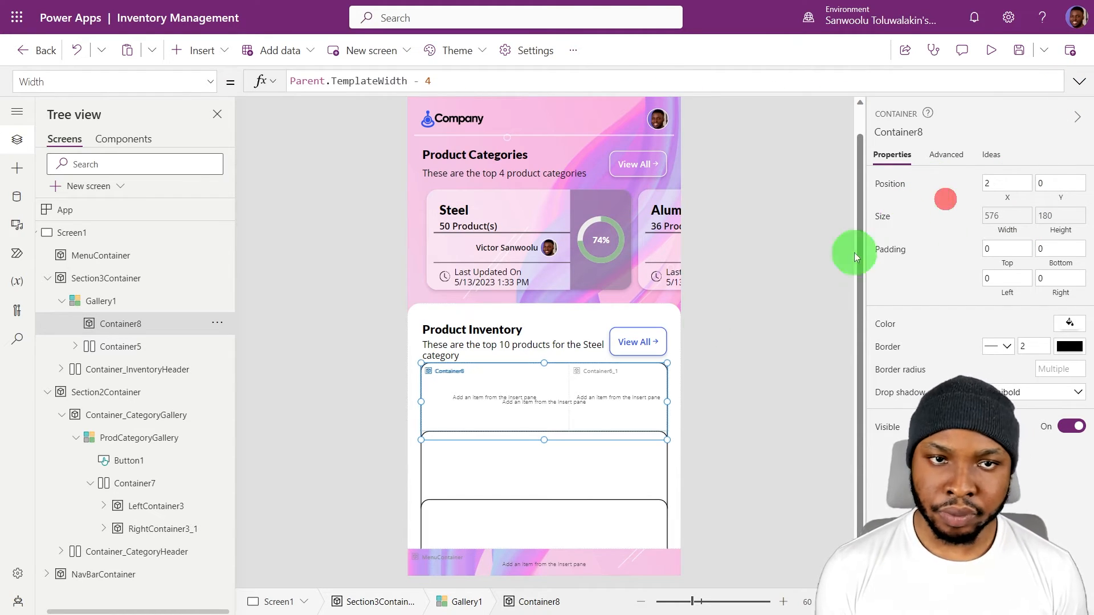
pyautogui.click(744, 305)
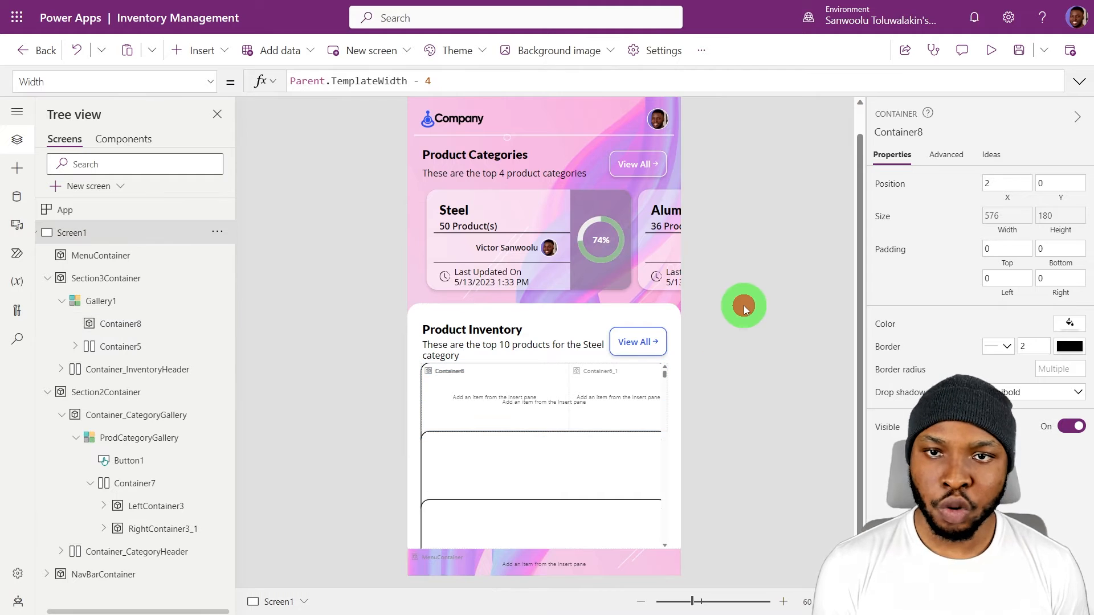
# Turn off the scrollbar of Gallery1 in the Product Inventory section.
pyautogui.click(470, 442)
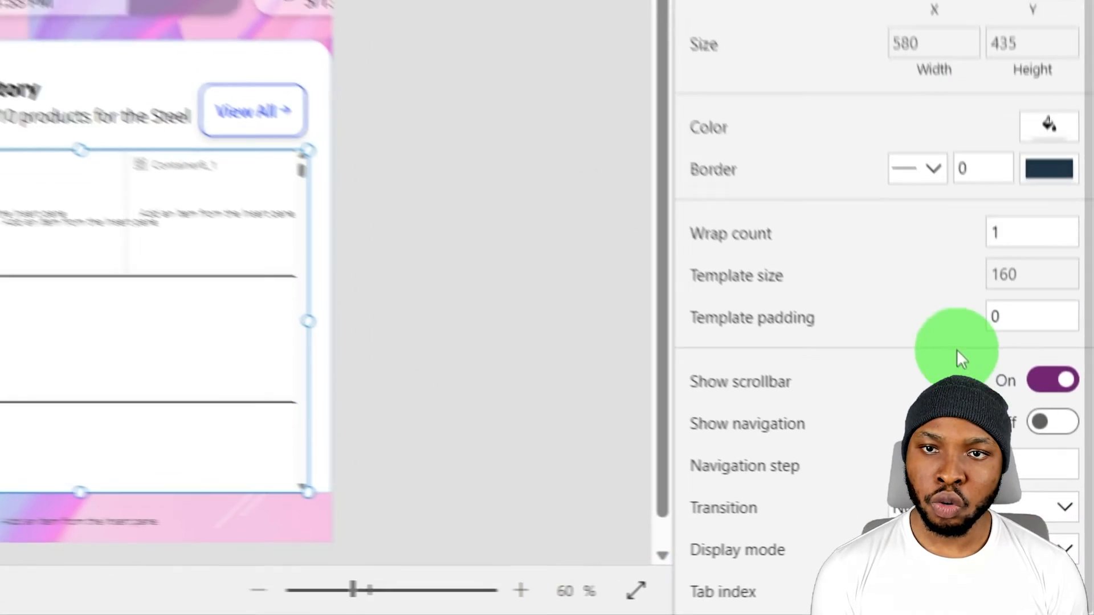
pyautogui.click(1060, 365)
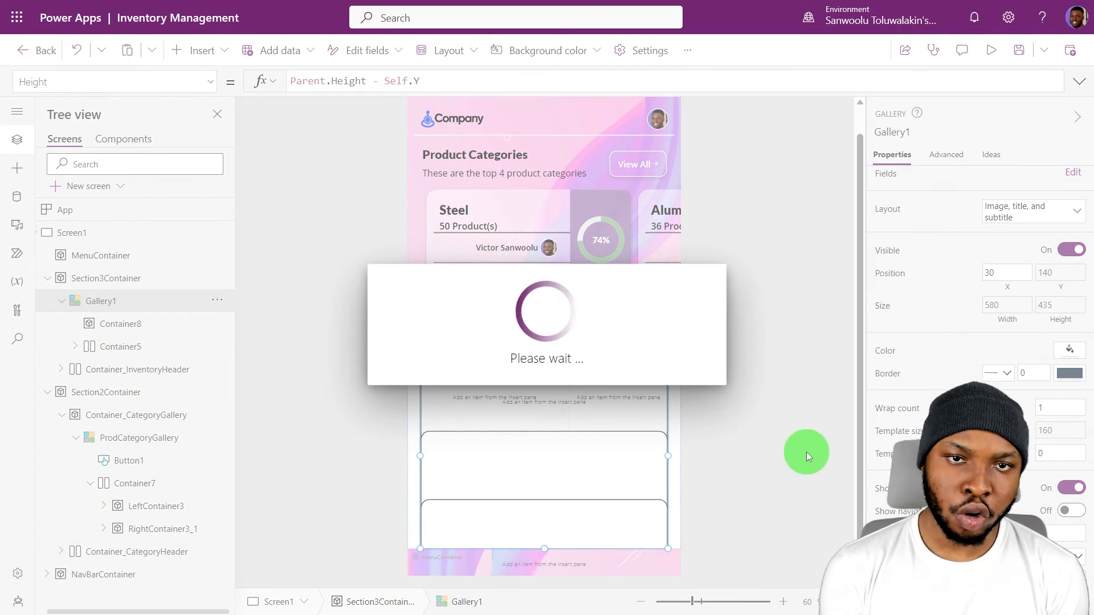
pyautogui.click(805, 452)
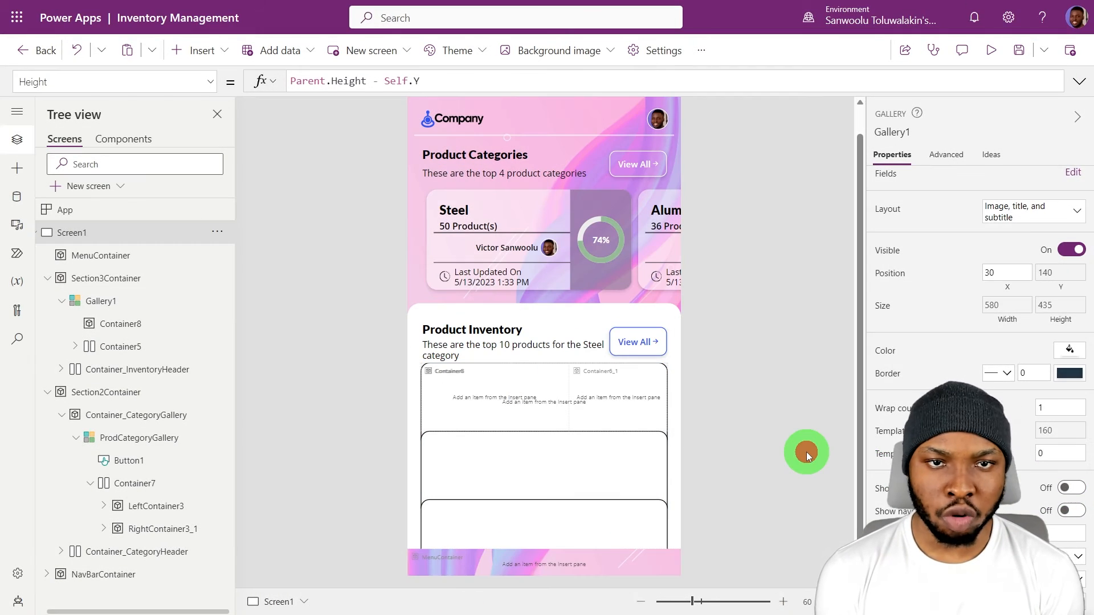
# Set Container8's Y position to 2.
pyautogui.click(122, 323)
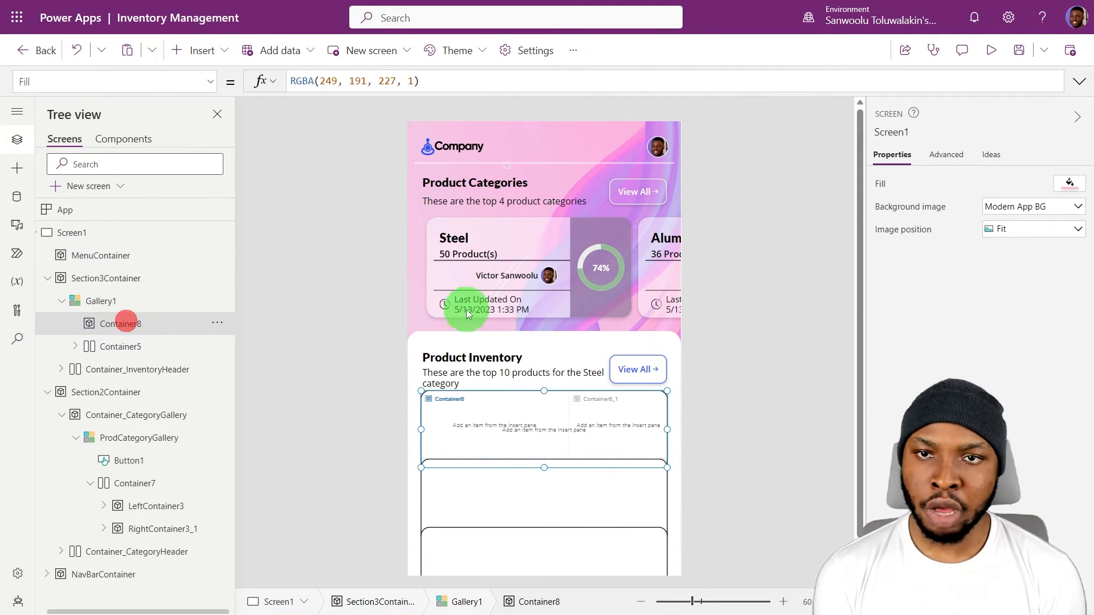
pyautogui.click(1058, 188)
pyautogui.moveTo(302, 82); pyautogui.dragTo(285, 85)
pyautogui.write('2')
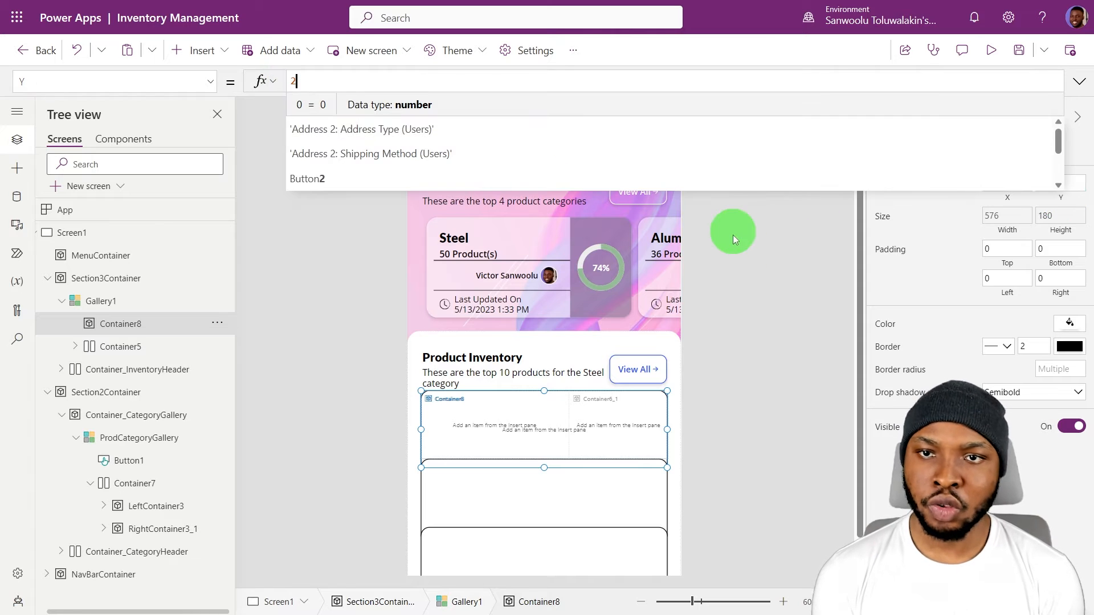
pyautogui.click(740, 283)
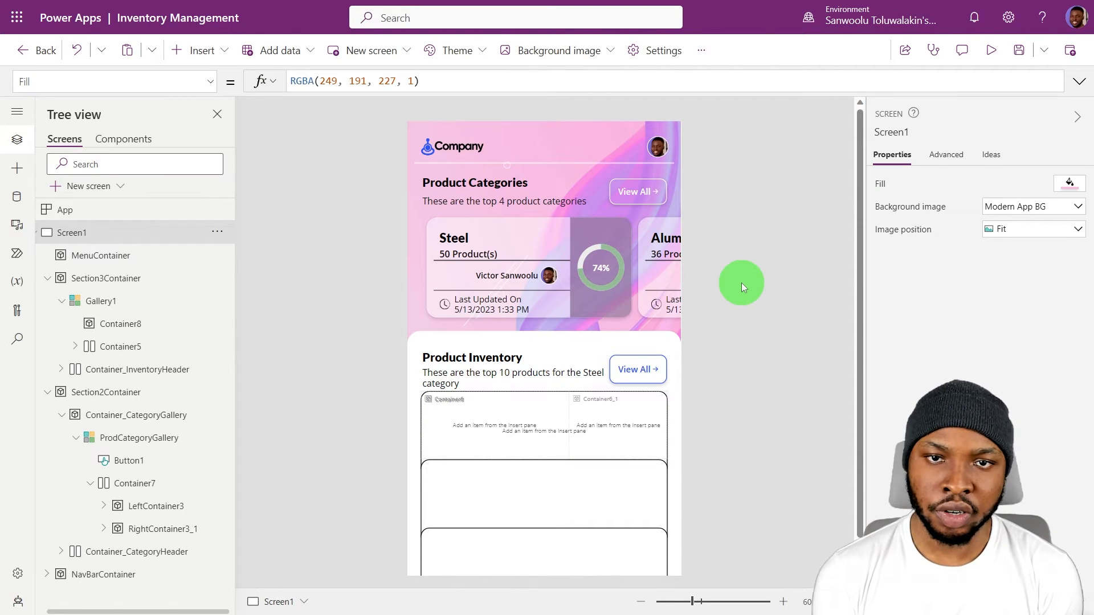
# Move Container5 with its two inner containers into Container8.
pyautogui.click(122, 347)
pyautogui.press('Delete')
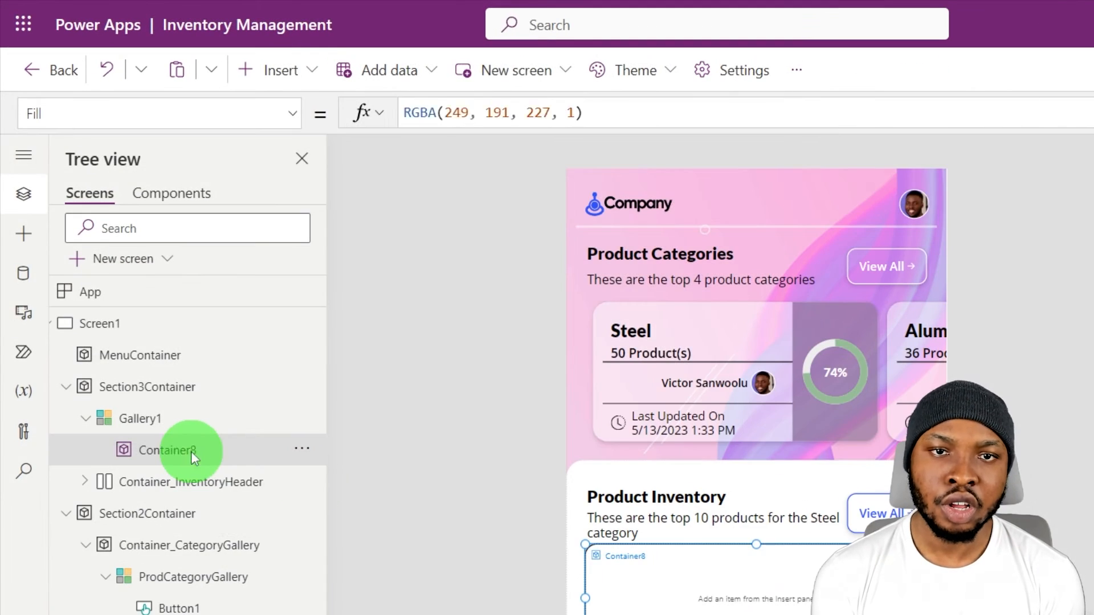
pyautogui.hotkey('ctrl', 'z')
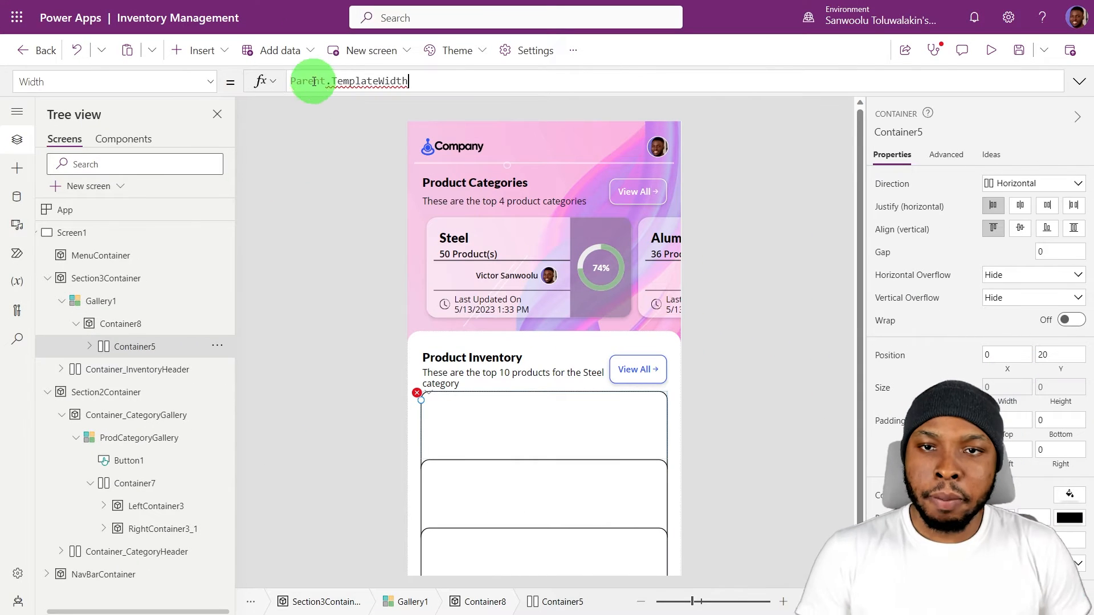
# Size Container5 to Gallery1.TemplateWidth by Gallery1.TemplateHeight and set its Y position to 0.
pyautogui.doubleClick(308, 81)
pyautogui.write('Gallery1')
pyautogui.click(336, 105)
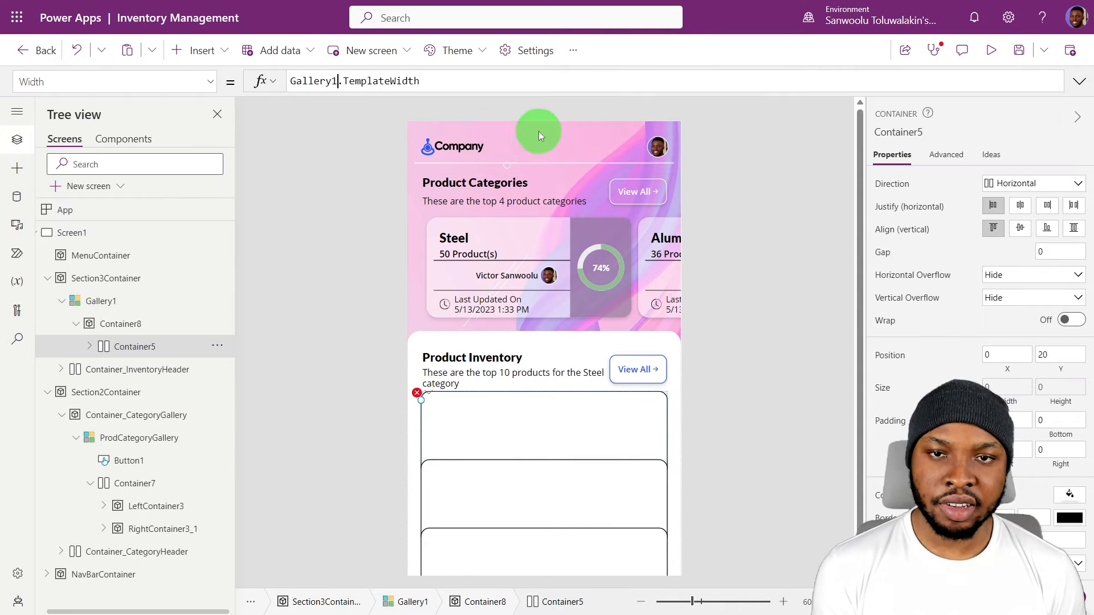
pyautogui.moveTo(467, 82); pyautogui.dragTo(290, 81)
pyautogui.hotkey('ctrl', 'c')
pyautogui.click(1059, 401)
pyautogui.doubleClick(307, 80)
pyautogui.hotkey('ctrl', 'v')
pyautogui.press('BackSpace')
pyautogui.press('BackSpace')
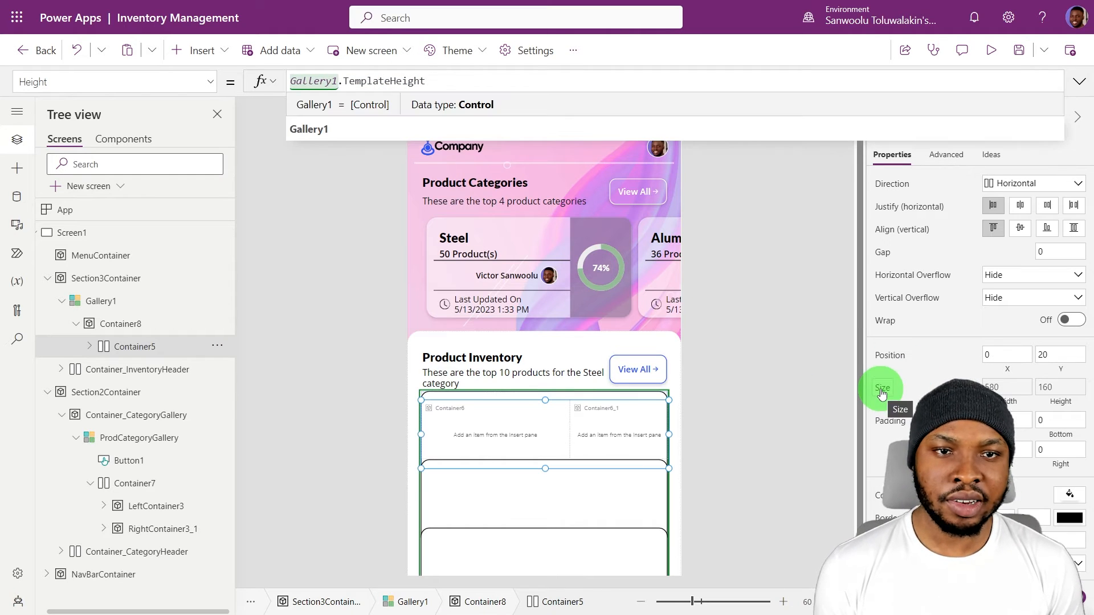
pyautogui.moveTo(1059, 358); pyautogui.dragTo(945, 347)
pyautogui.write('0')
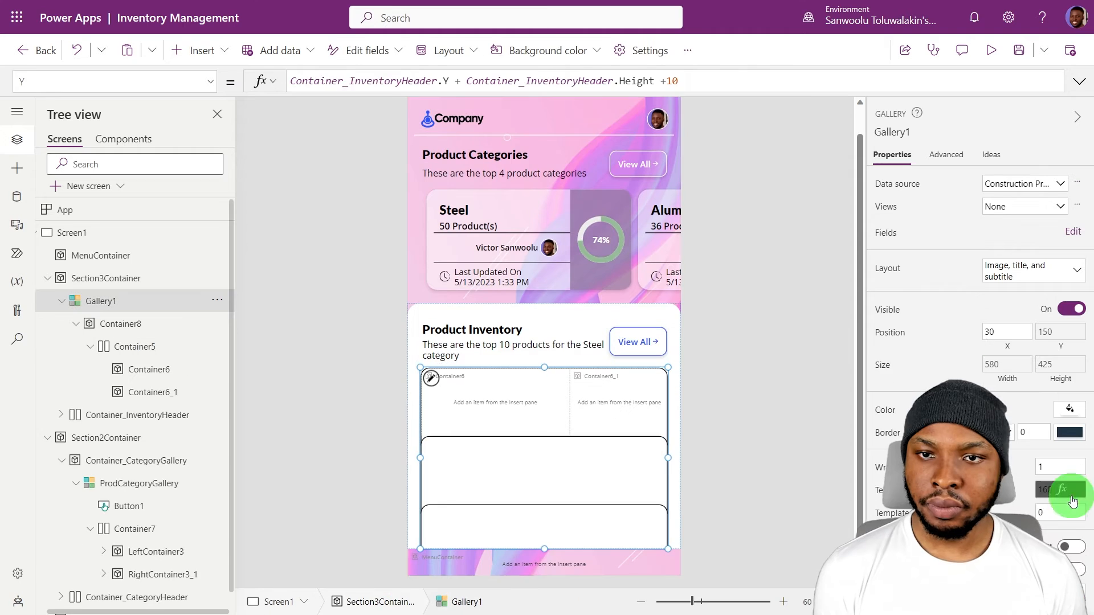
# Set Gallery1's template size to 100 and select Container6 in the first row.
pyautogui.click(1060, 491)
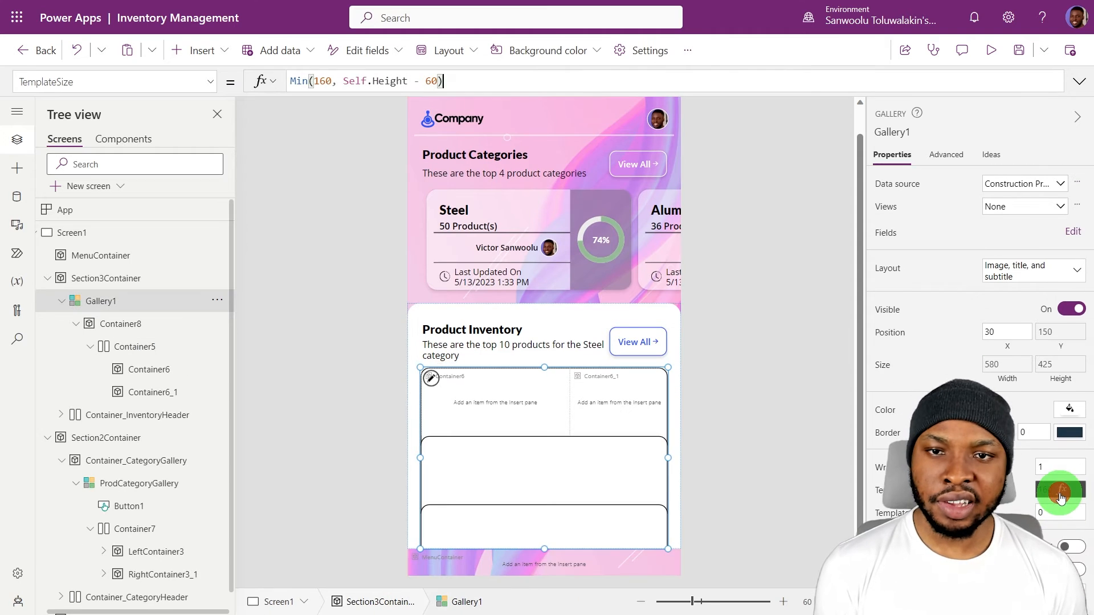
pyautogui.tripleClick(488, 84)
pyautogui.write('100')
pyautogui.click(790, 336)
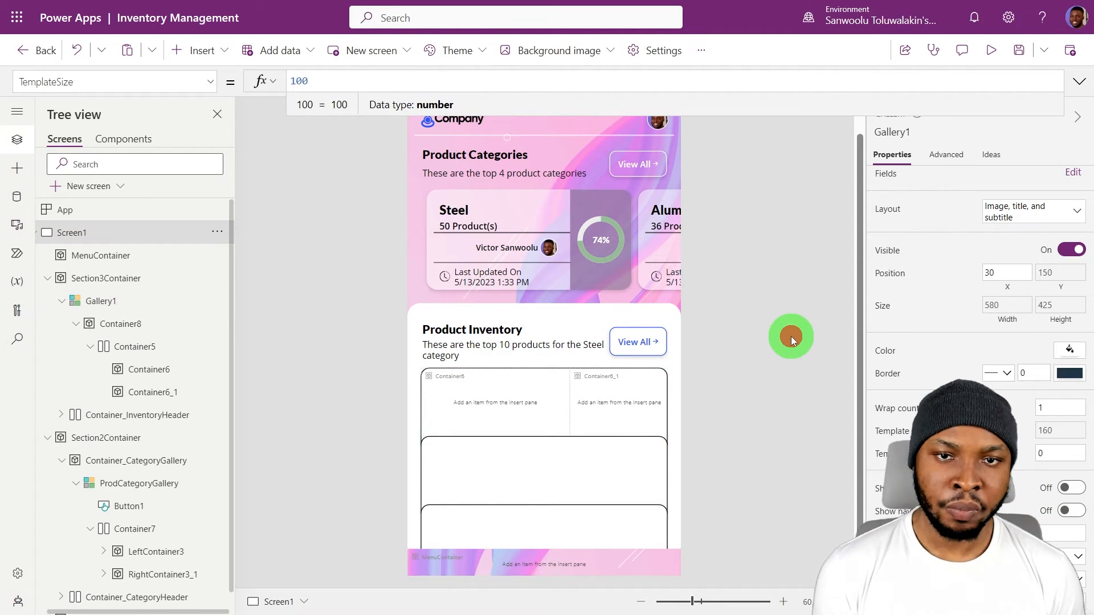
pyautogui.click(504, 385)
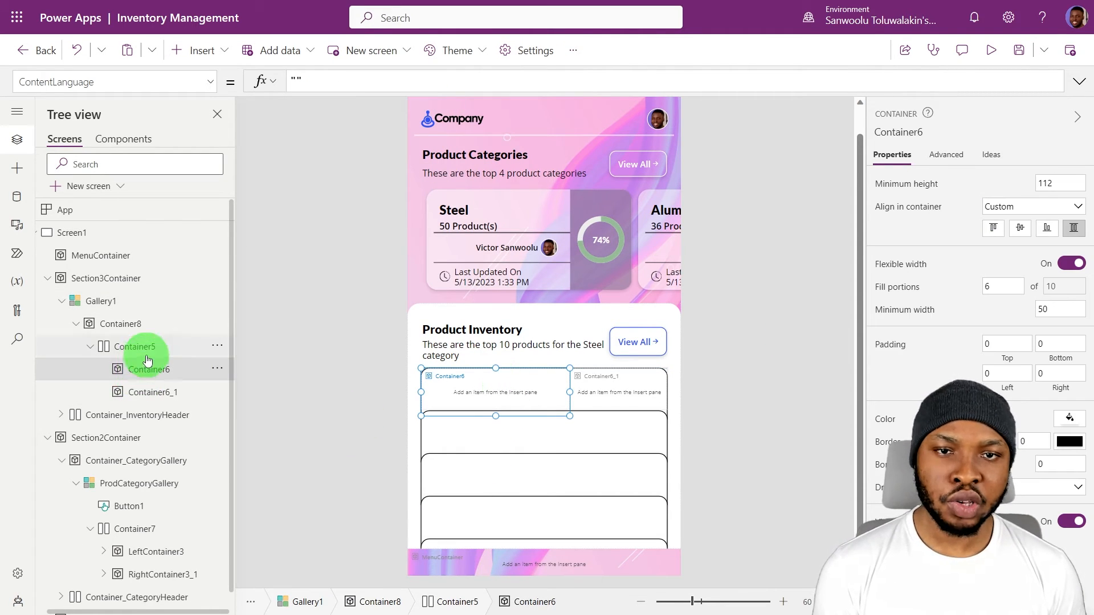
# Set the minimum height of Container6 and Container6_1 to 0 and insert a plain container inside Container6.
pyautogui.keyDown('ctrl'); pyautogui.click(153, 391); pyautogui.keyUp('ctrl')
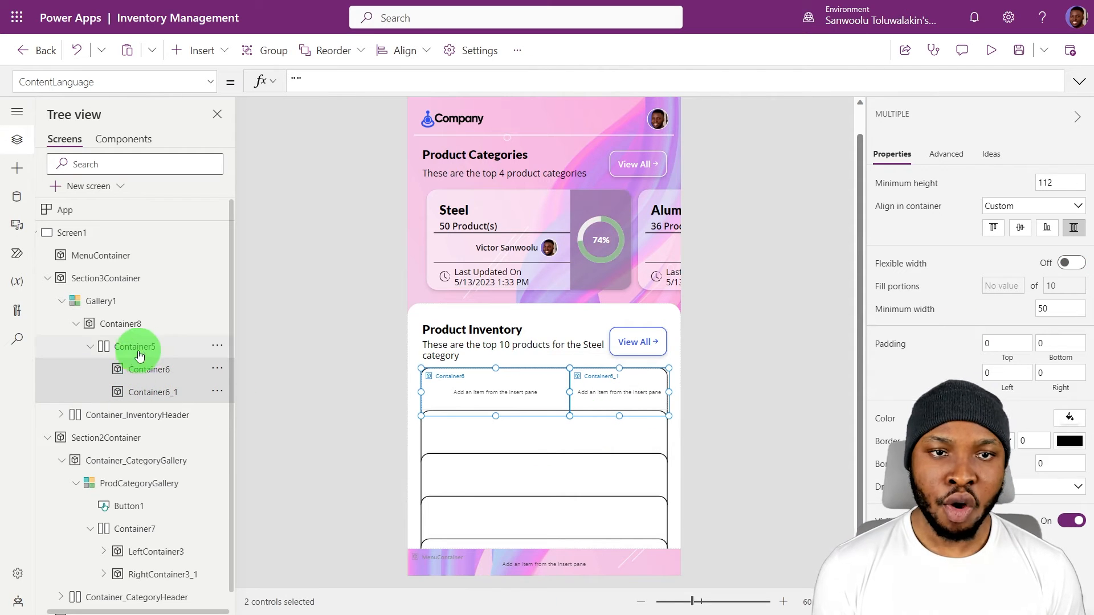
pyautogui.click(1060, 183)
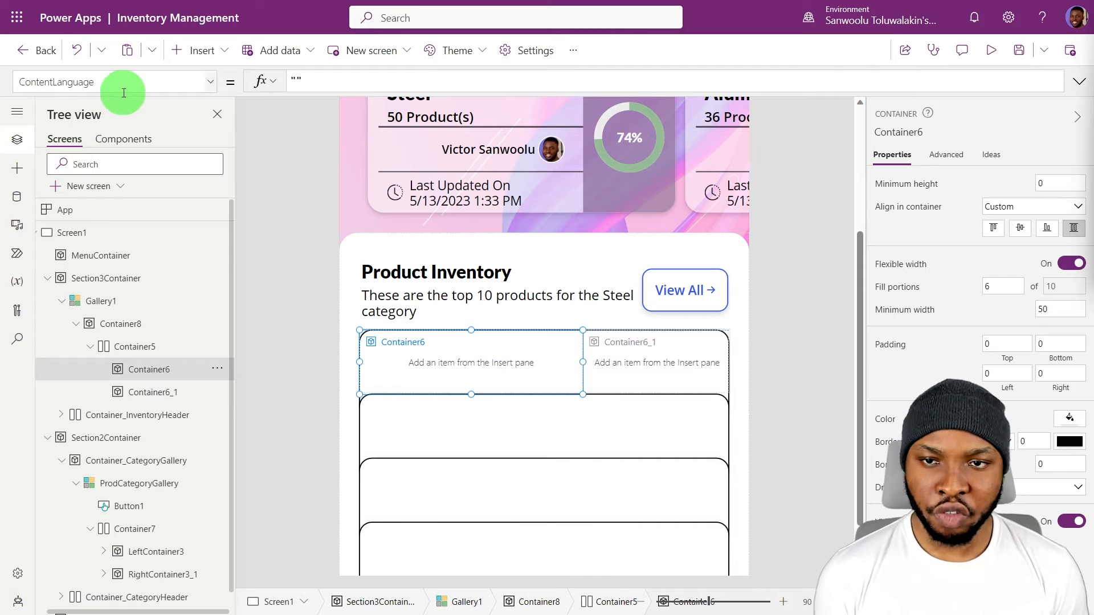
pyautogui.click(200, 49)
pyautogui.write('con')
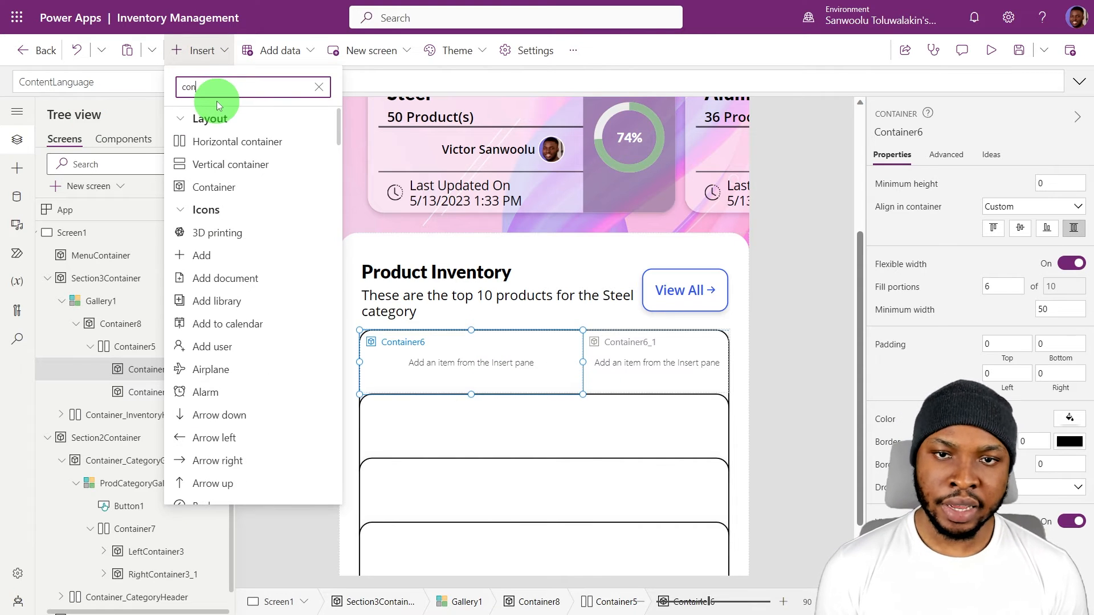
pyautogui.click(213, 186)
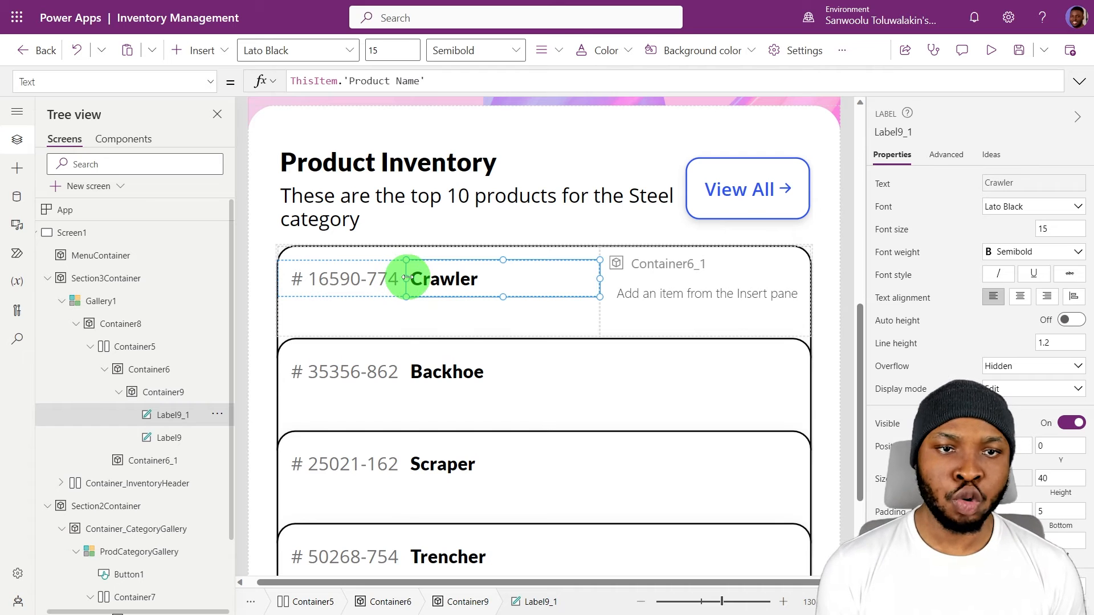
# Narrow the product name label in the first gallery row and widen the product ID label up to its new edge.
pyautogui.moveTo(406, 277); pyautogui.dragTo(433, 278)
pyautogui.click(372, 275)
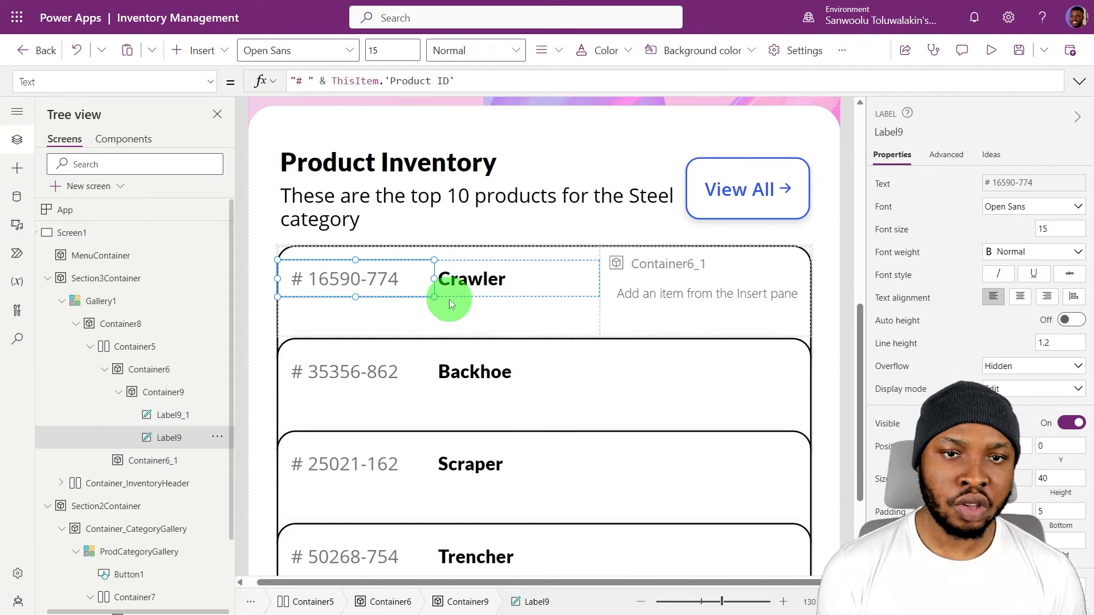
pyautogui.click(450, 311)
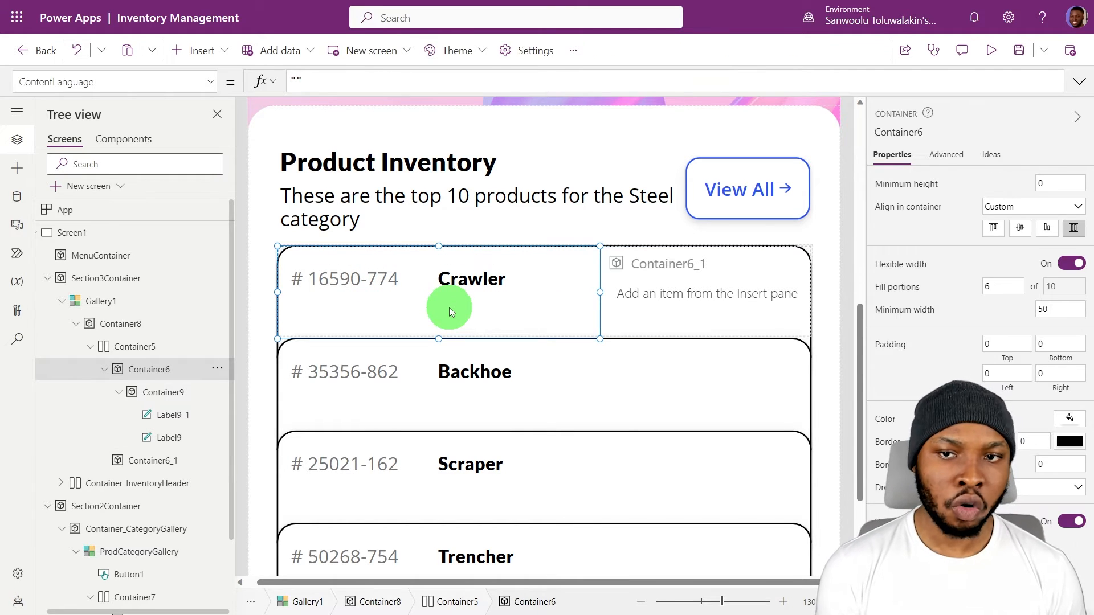
pyautogui.click(467, 278)
pyautogui.click(412, 279)
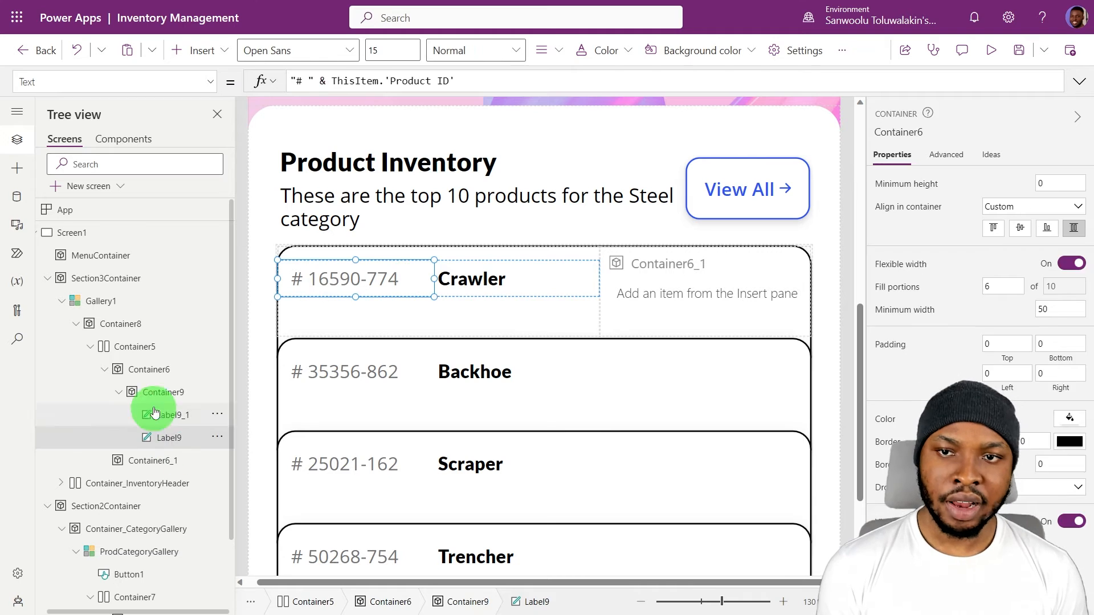
# Duplicate Container9 within Container6 and place the copy directly below the original at Y position 55.
pyautogui.click(162, 393)
pyautogui.hotkey('ctrl', 'c')
pyautogui.click(161, 370)
pyautogui.hotkey('ctrl', 'v')
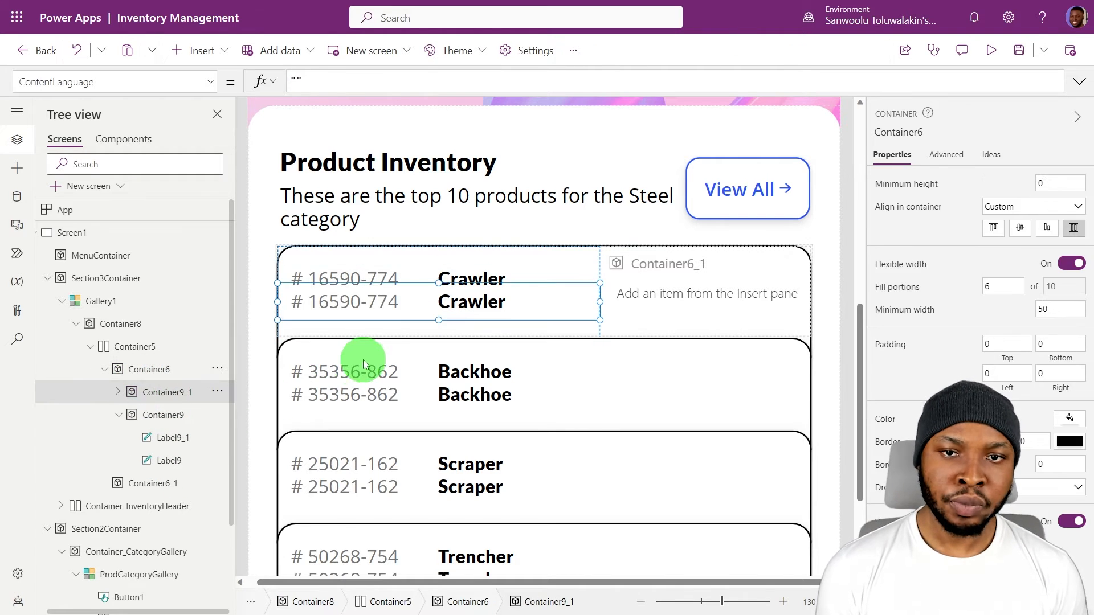
pyautogui.moveTo(412, 321); pyautogui.dragTo(408, 331)
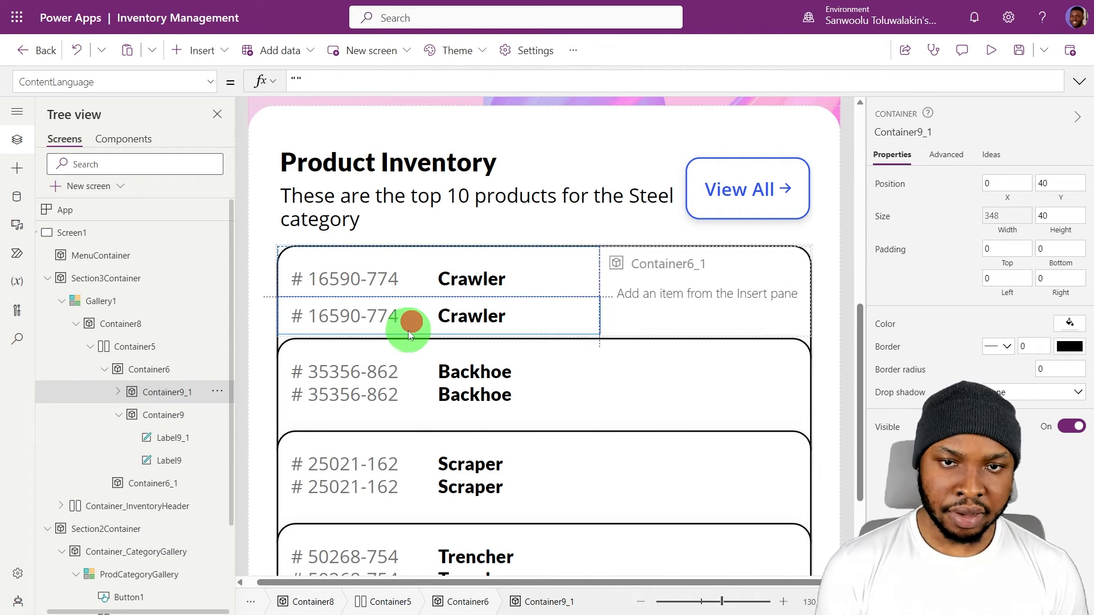
# Delete both labels inside the duplicated Container9_1.
pyautogui.click(118, 392)
pyautogui.click(142, 415)
pyautogui.keyDown('shift'); pyautogui.click(170, 436); pyautogui.keyUp('shift')
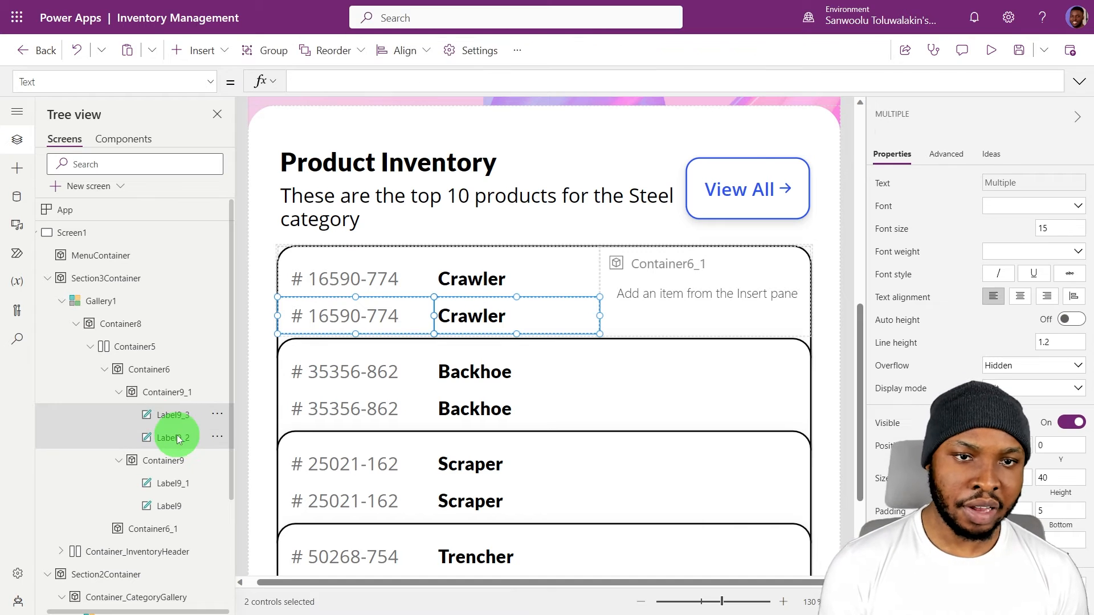
pyautogui.press('Delete')
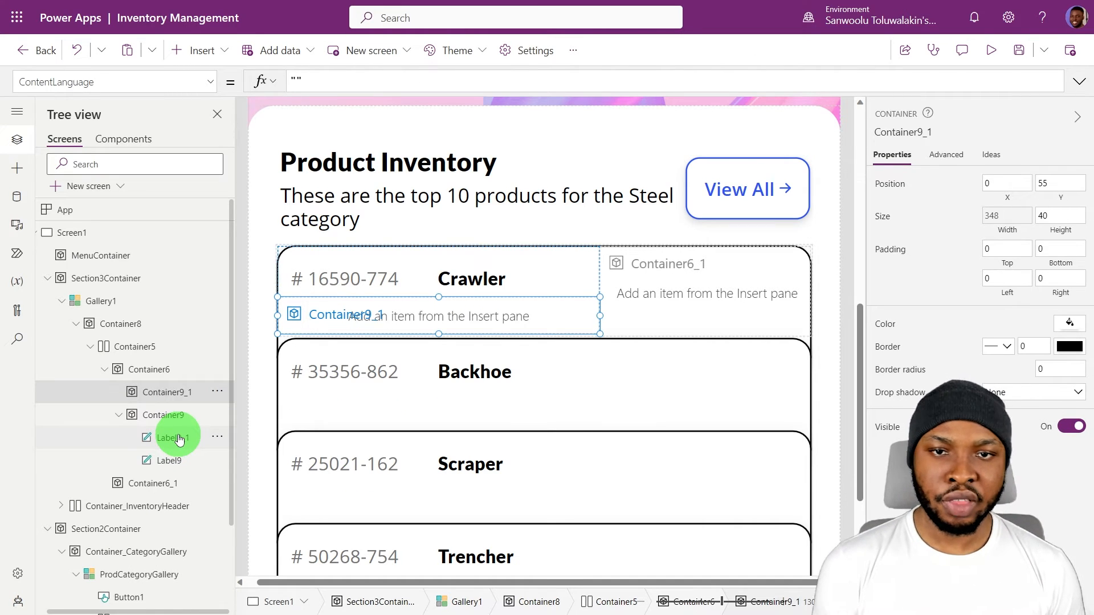
# Paste the price rating container with its progress bar and percentage into the empty Container9_1.
pyautogui.hotkey('ctrl', 'v')
pyautogui.click(413, 331)
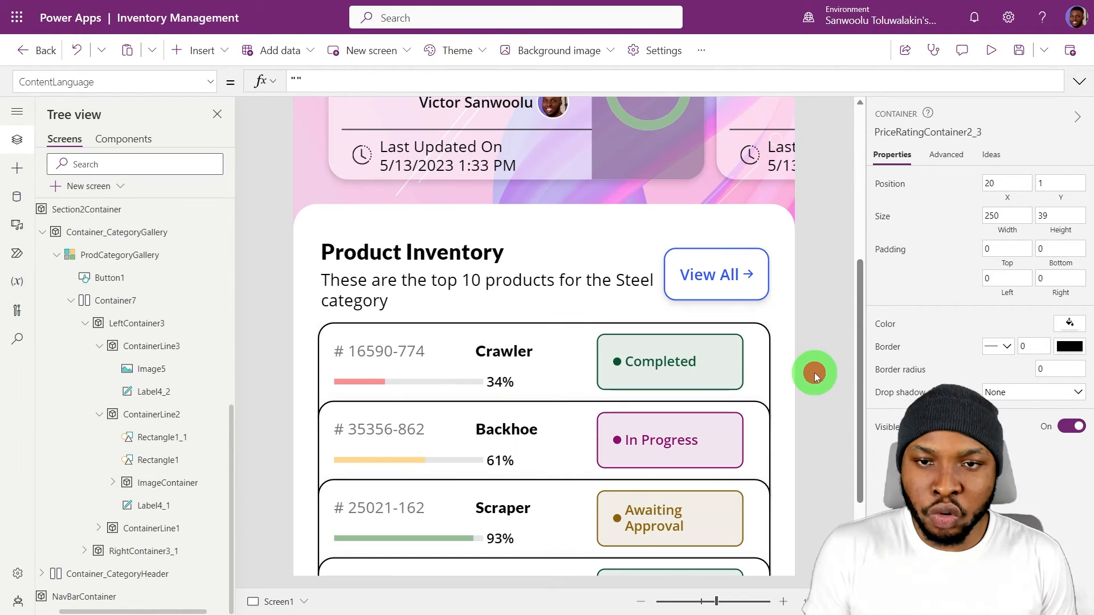
pyautogui.click(815, 373)
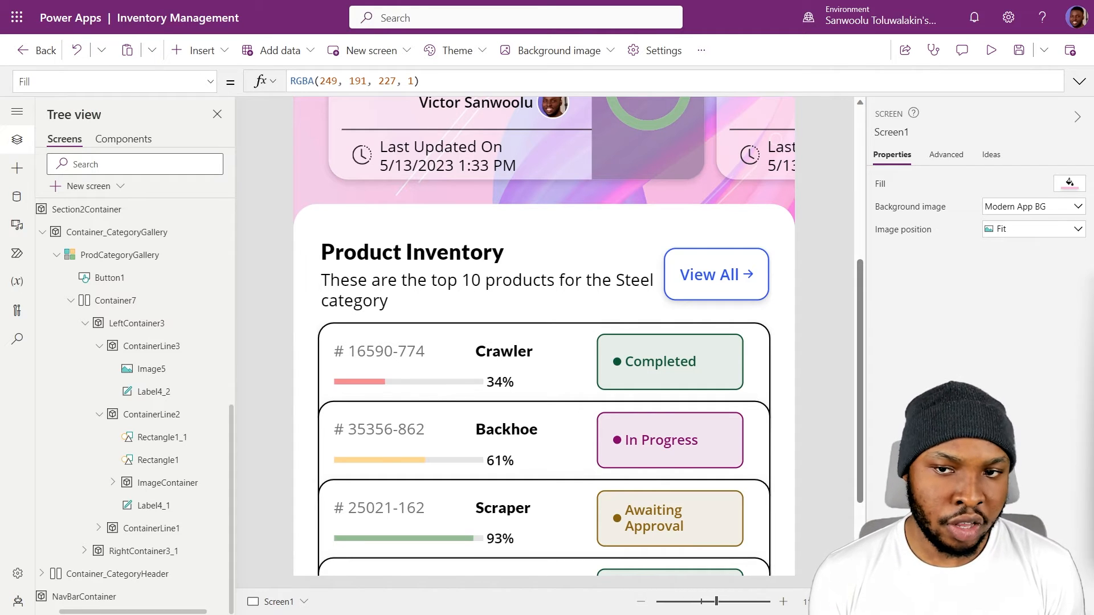
# Replace Gallery1's Items formula with FirstN of 10 'Construction Products', filtered by ProdCategoryGallery's selected Category Name and sorted by 'Price Rating' descending.
pyautogui.click(488, 472)
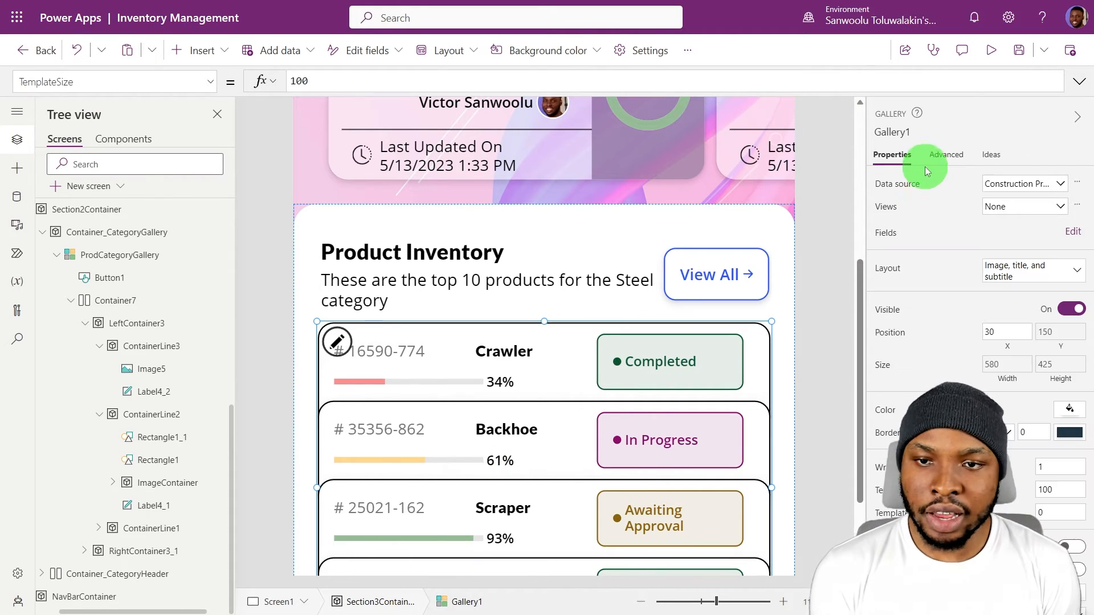
pyautogui.click(901, 188)
pyautogui.click(1079, 82)
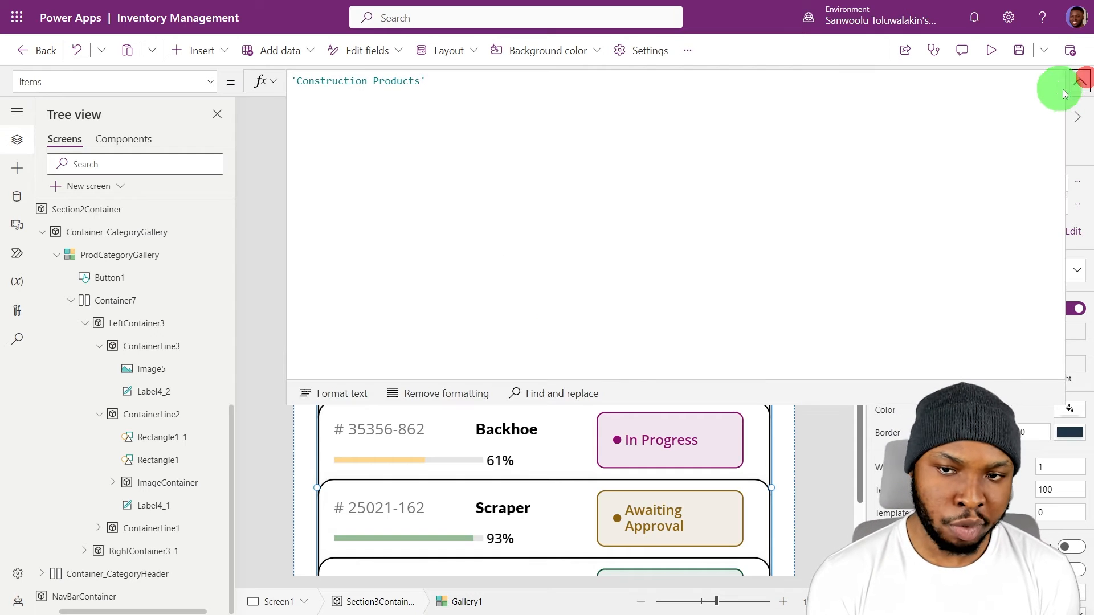
pyautogui.hotkey('ctrl', 'a')
pyautogui.hotkey('ctrl', 'v')
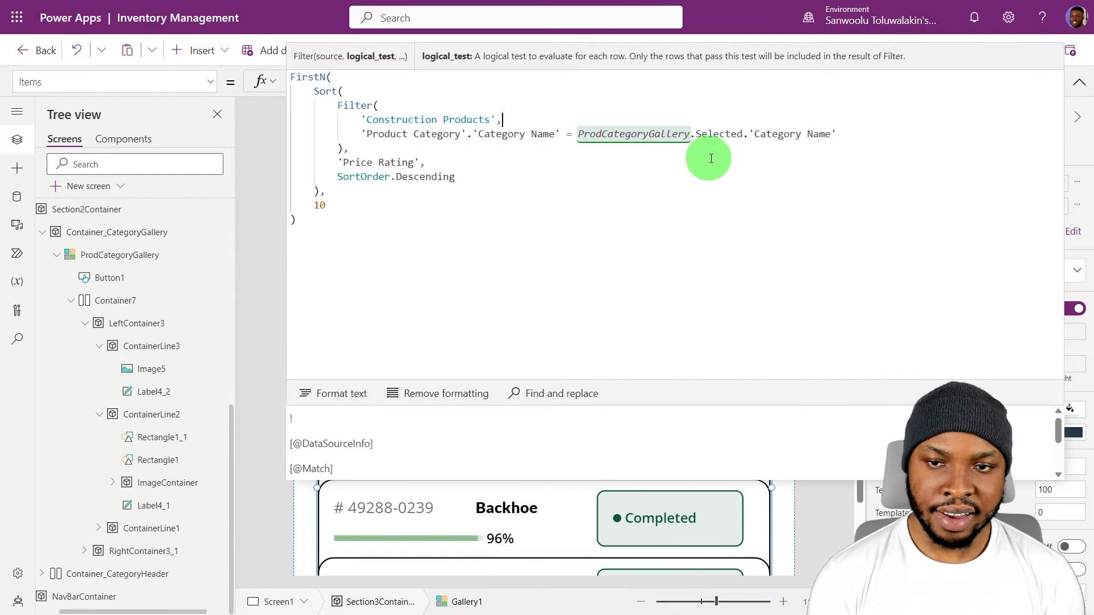
pyautogui.click(1079, 81)
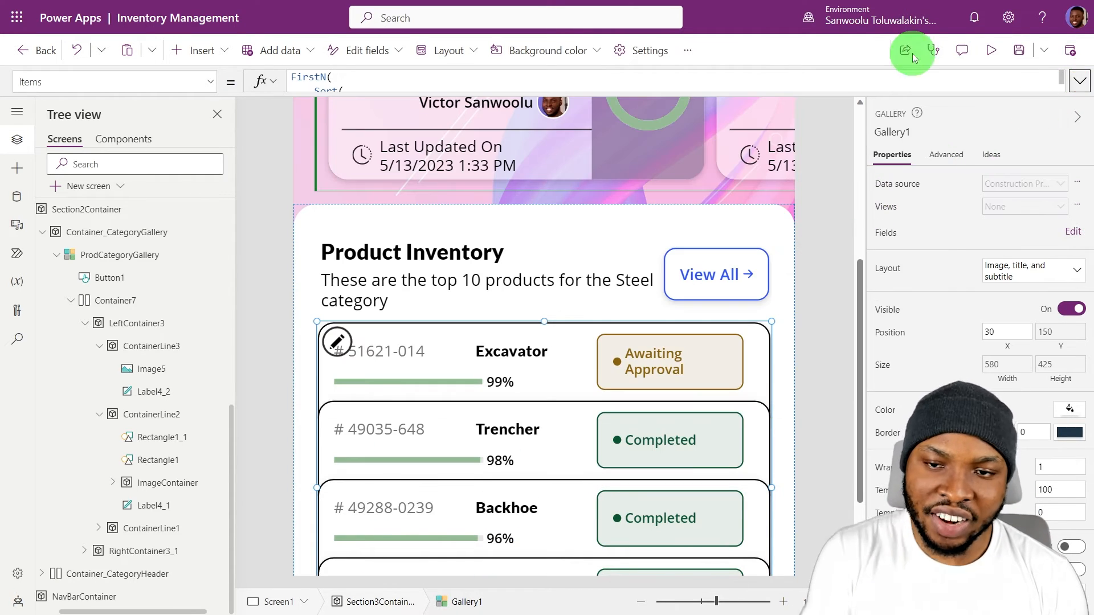
# Preview the app and select different product category cards to test the inventory filtering, ending on Wood.
pyautogui.click(993, 53)
pyautogui.click(528, 233)
pyautogui.hscroll(5, 530, 234)
pyautogui.click(542, 215)
pyautogui.hscroll(3, 689, 205)
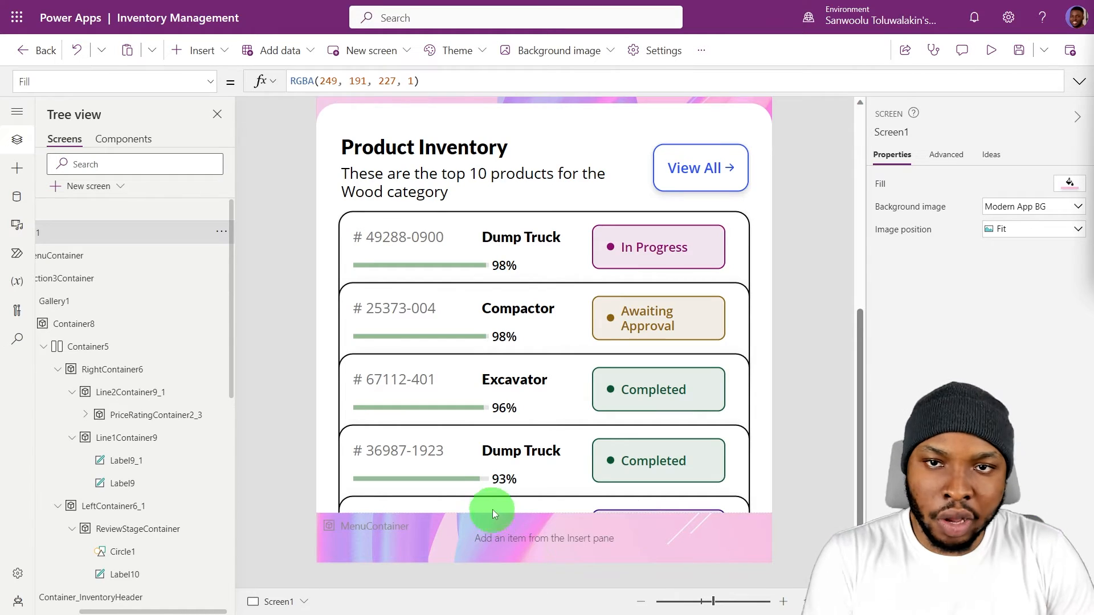
# Change MenuContainer's fill color to white.
pyautogui.click(495, 534)
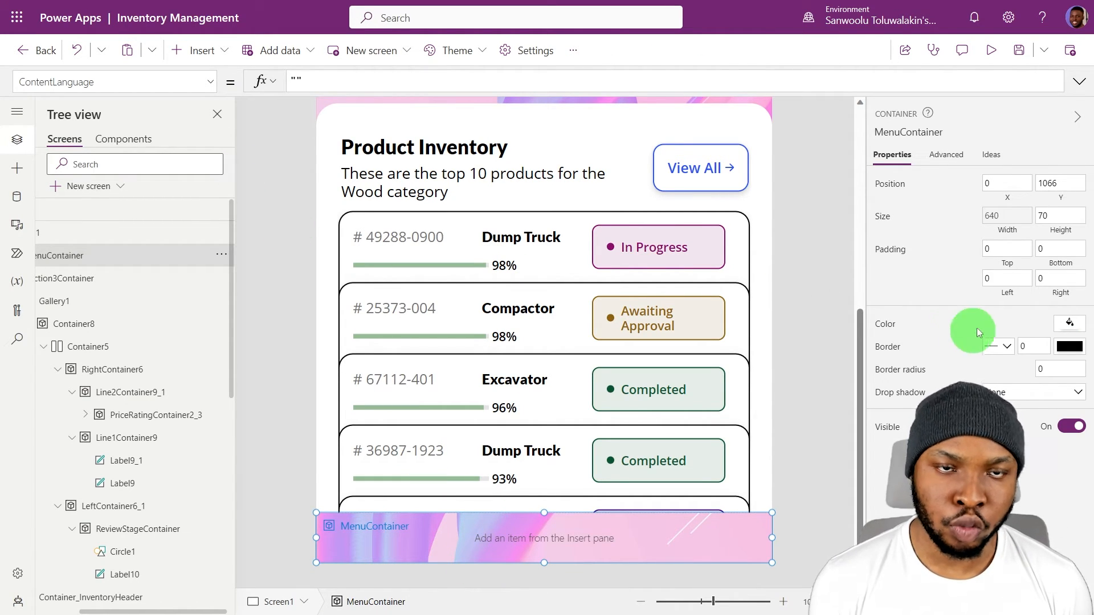
pyautogui.click(1069, 323)
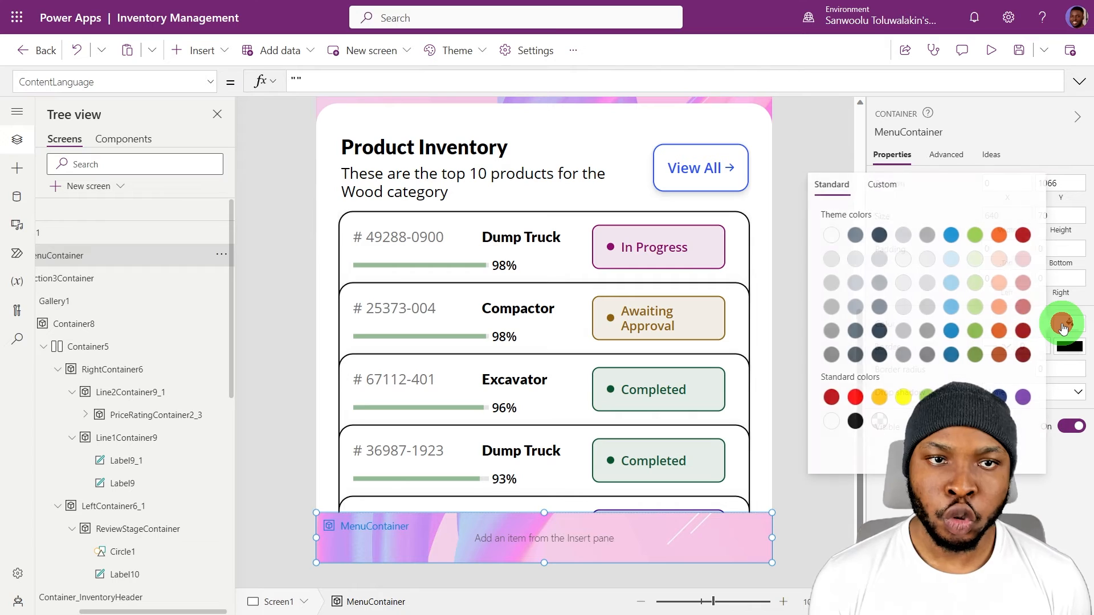
pyautogui.click(826, 422)
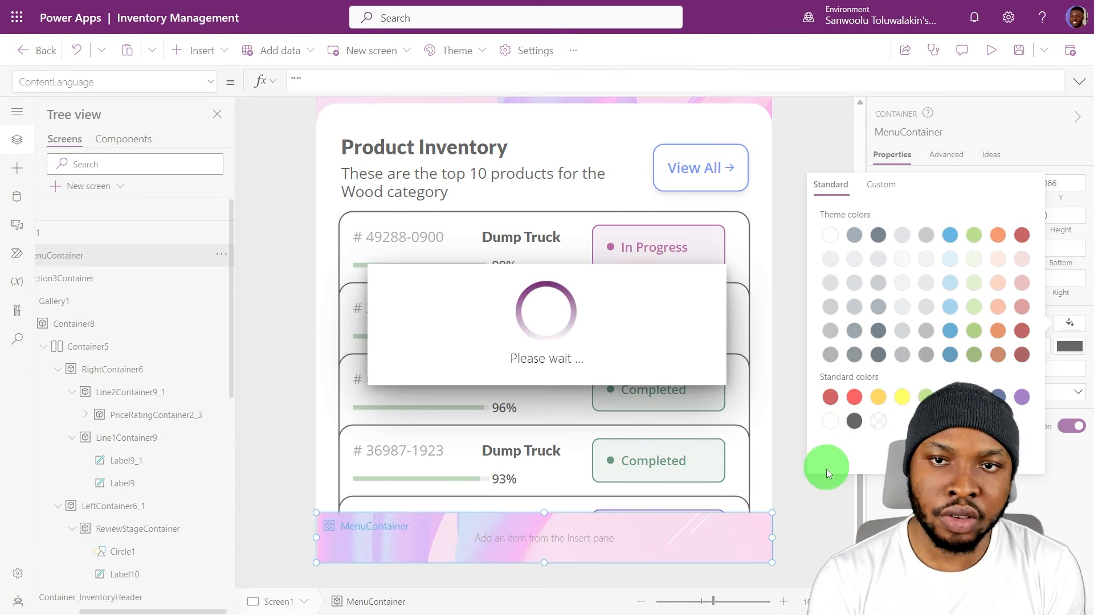
pyautogui.click(822, 515)
pyautogui.click(726, 534)
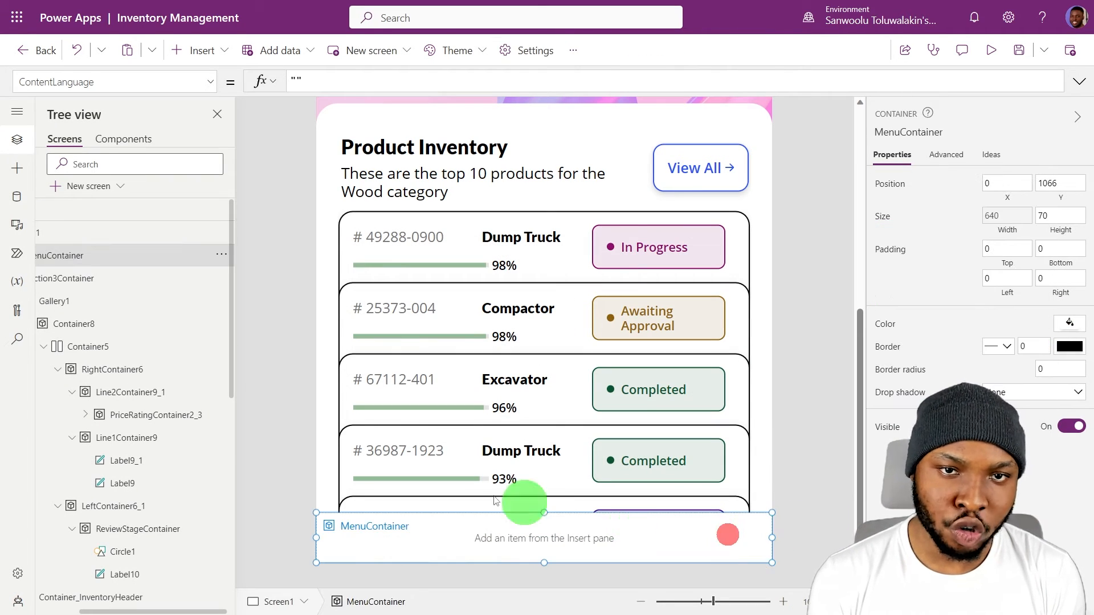
# Insert a rectangle into MenuContainer with X position 0, width Parent.Width and height 2.
pyautogui.click(196, 48)
pyautogui.click(217, 232)
pyautogui.moveTo(1010, 242); pyautogui.dragTo(959, 242)
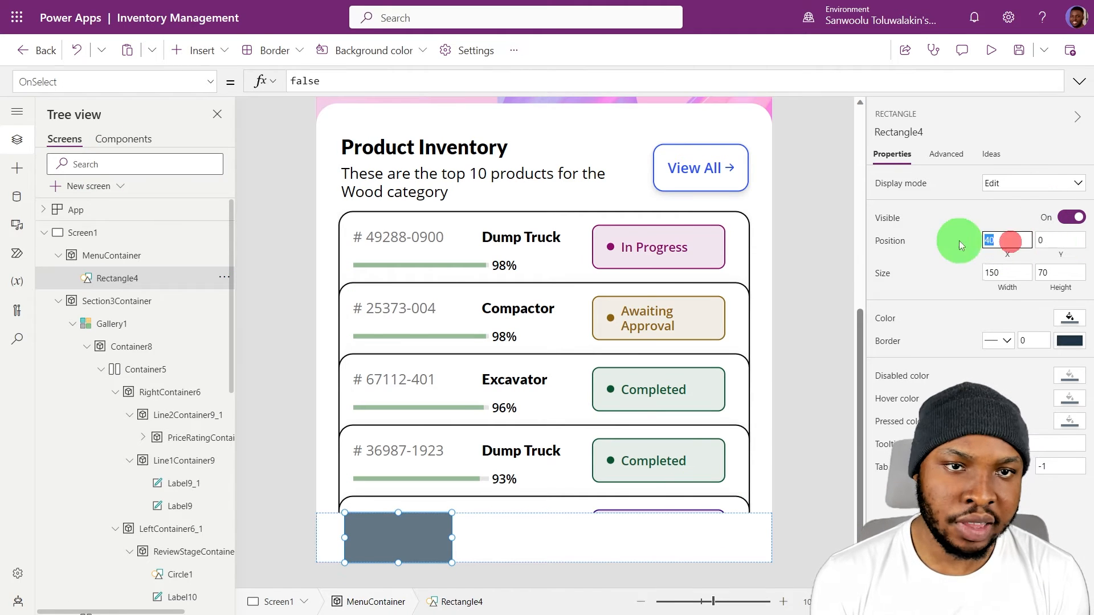
pyautogui.write('0')
pyautogui.click(1008, 290)
pyautogui.write('Parent.Width')
pyautogui.click(1050, 274)
pyautogui.write('2')
# Replace the rectangle's fill formula with the copied light gray color and preview the app.
pyautogui.click(884, 322)
pyautogui.hotkey('ctrl', 'a')
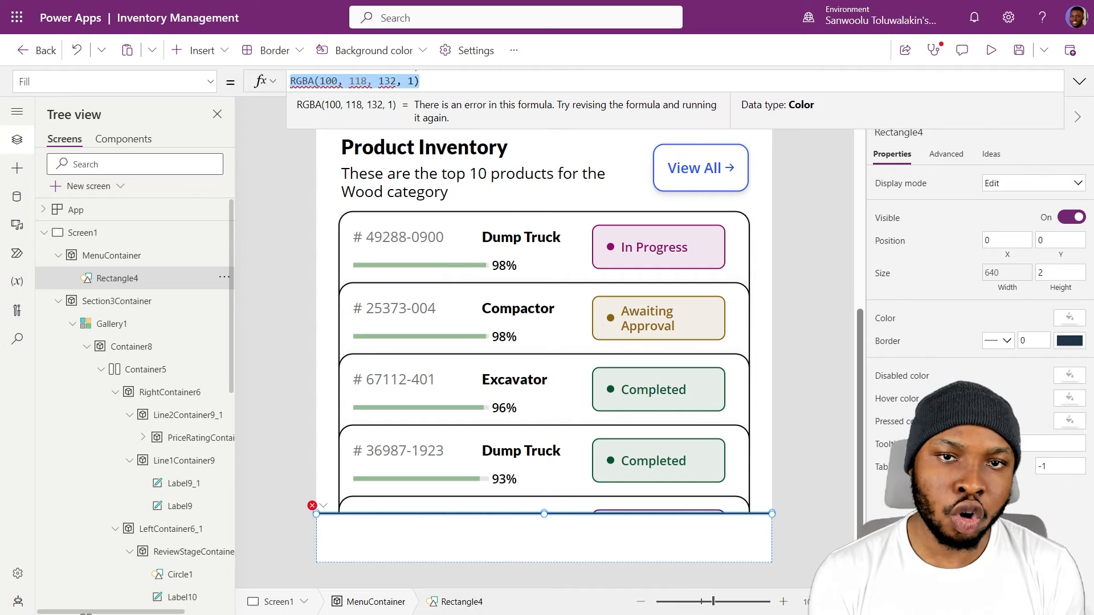
pyautogui.click(408, 81)
pyautogui.hotkey('ctrl', 'a')
pyautogui.hotkey('ctrl', 'v')
pyautogui.click(824, 381)
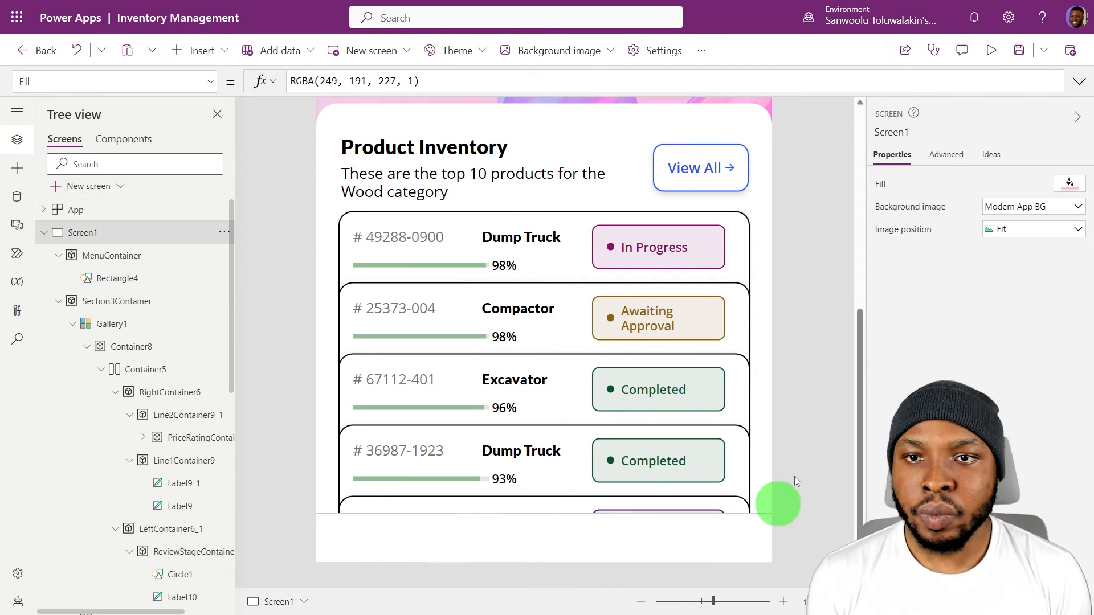
pyautogui.click(991, 50)
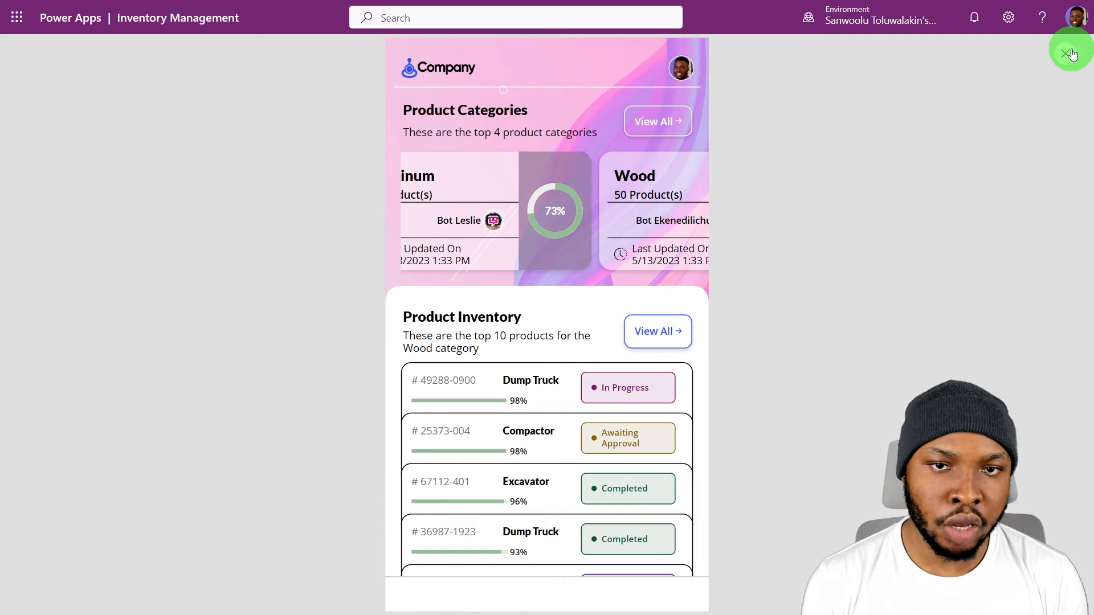
pyautogui.click(1065, 54)
# Apply an ExtraBold drop shadow to MenuContainer.
pyautogui.scroll(-3, 763, 398)
pyautogui.click(599, 536)
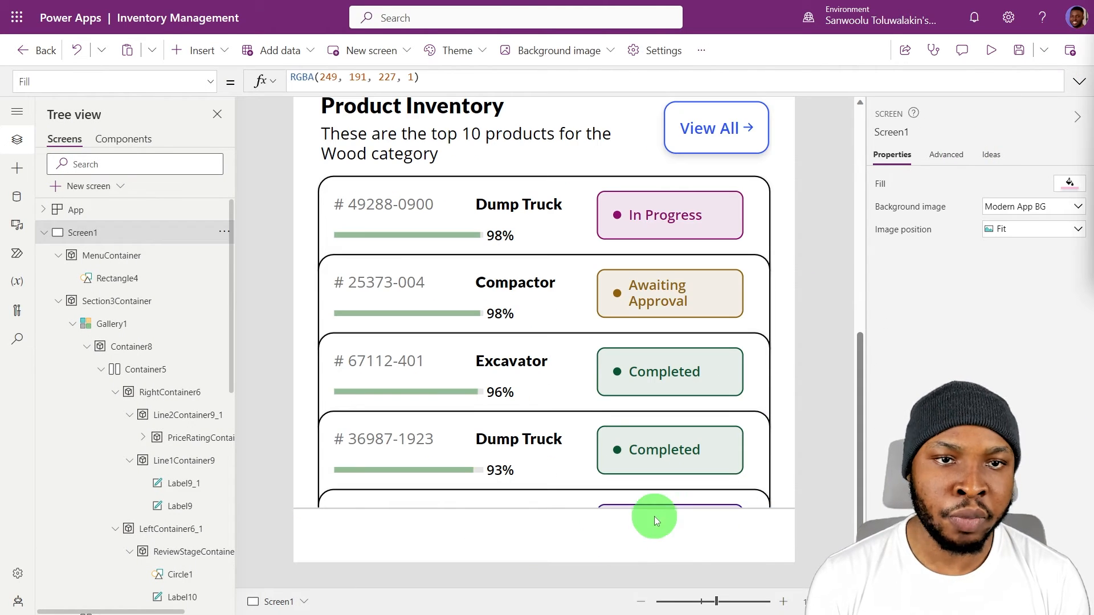
pyautogui.click(660, 542)
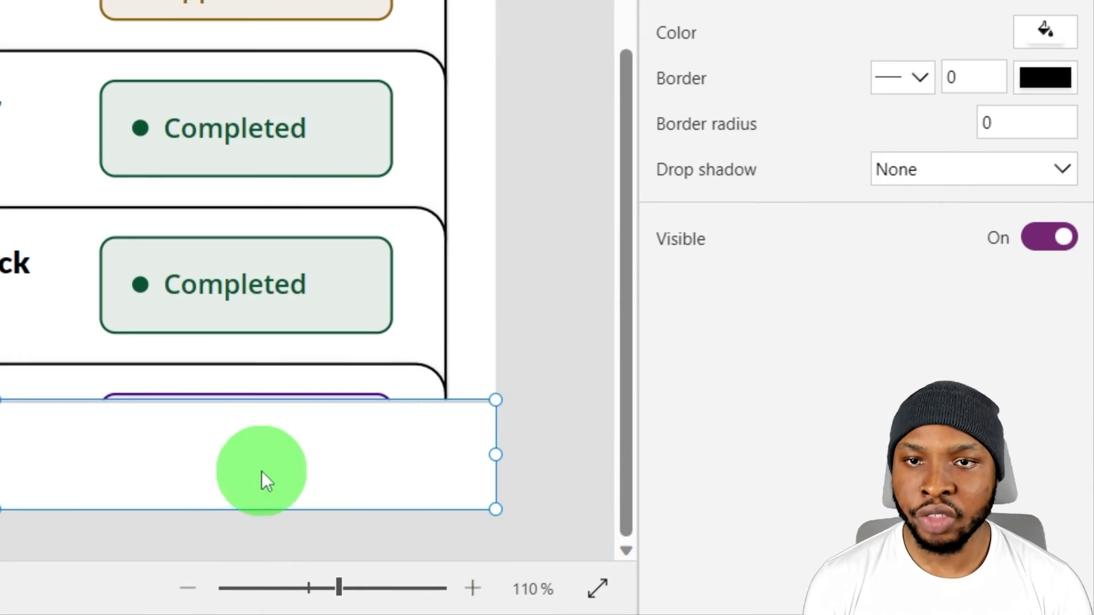
pyautogui.click(898, 170)
pyautogui.click(889, 409)
pyautogui.click(827, 483)
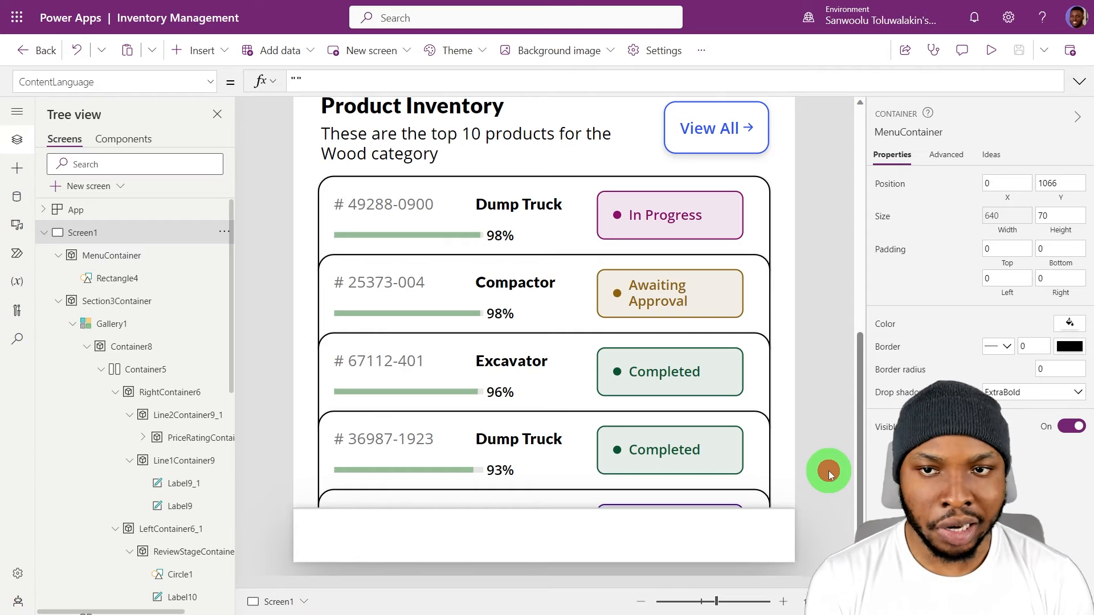
# Give Container8 in the Product Inventory gallery a heavier drop shadow.
pyautogui.click(342, 202)
pyautogui.click(151, 346)
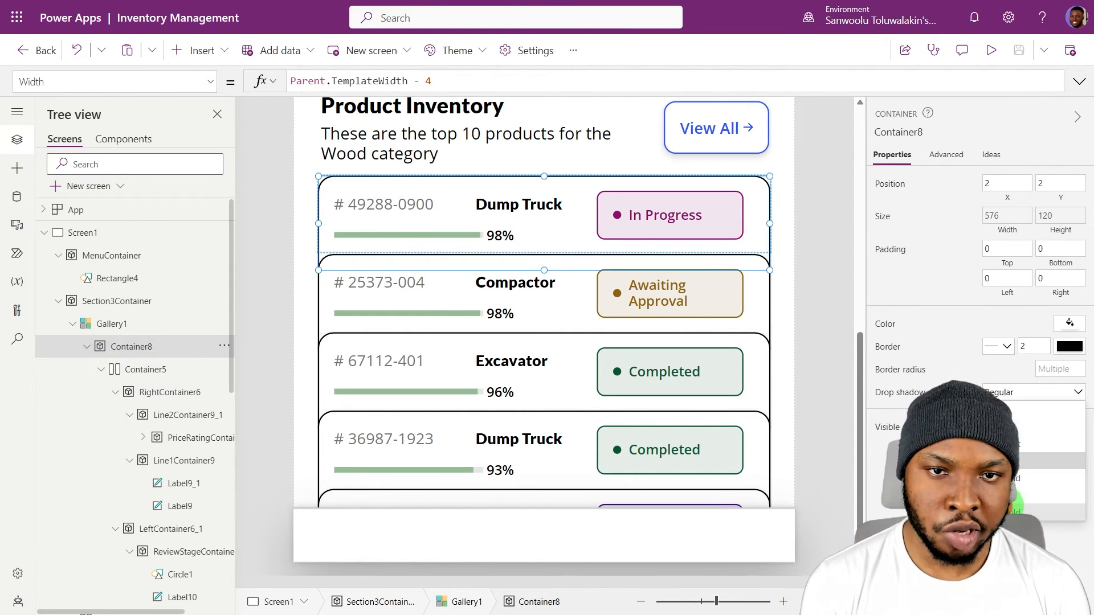
pyautogui.click(833, 394)
# Preview the app and look through the Product Inventory gallery to check the card shadows.
pyautogui.click(991, 50)
pyautogui.scroll(-5, 630, 446)
pyautogui.scroll(5, 598, 570)
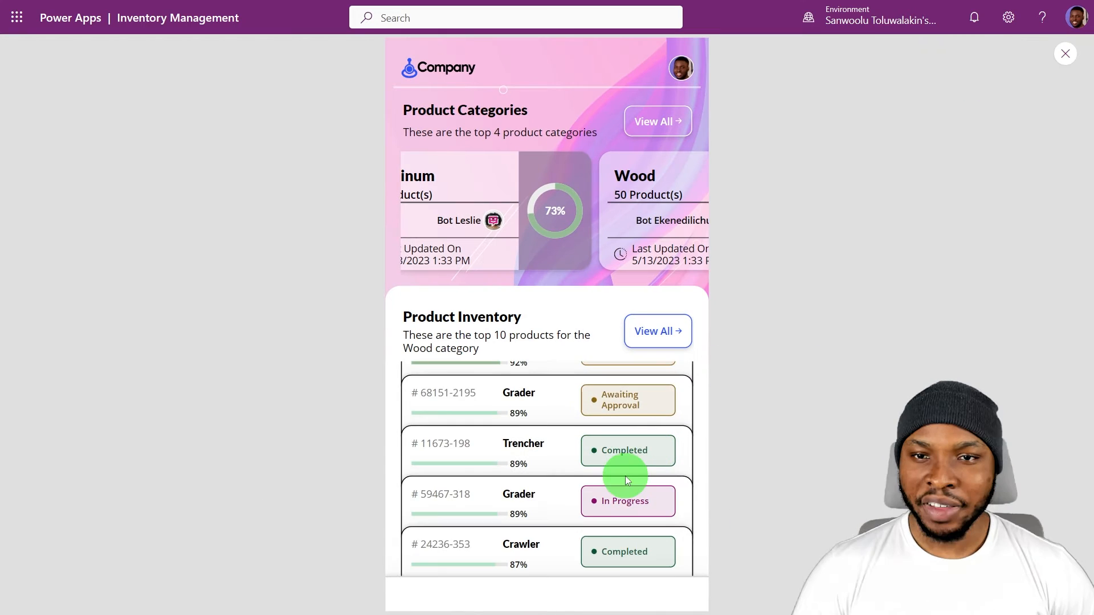
pyautogui.click(1064, 53)
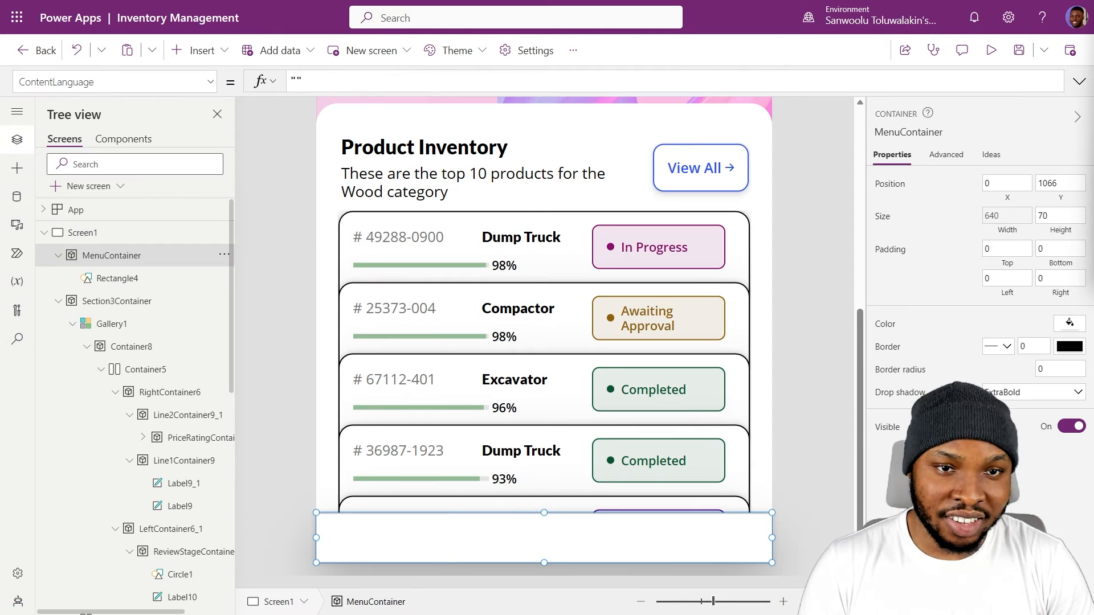
# Insert the SuperCool Menu Bar component into MenuContainer.
pyautogui.click(222, 51)
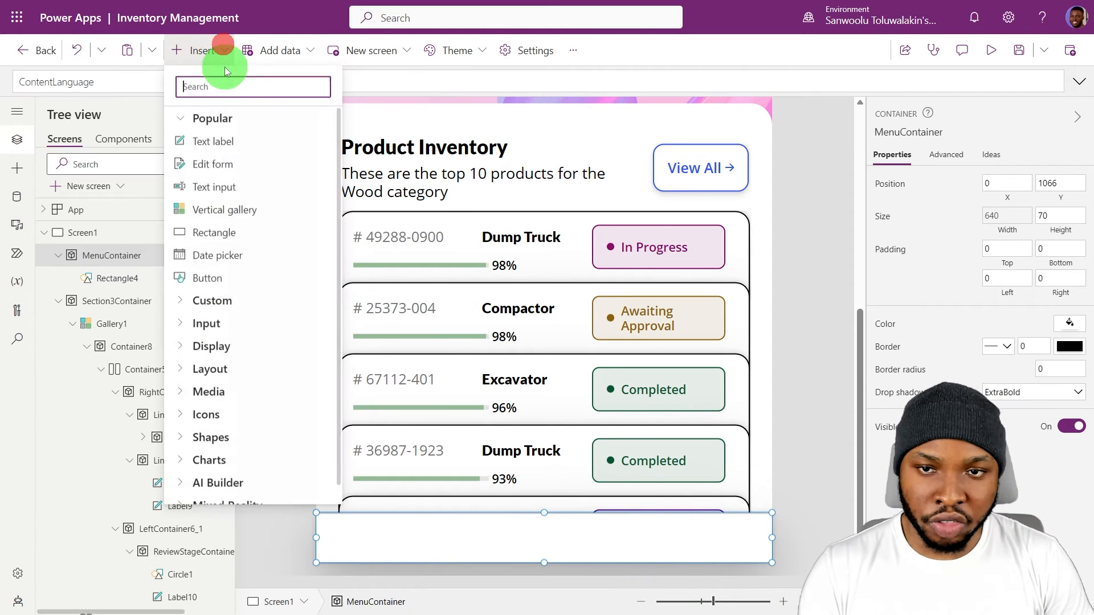
pyautogui.write('SuperCool Menu Bar')
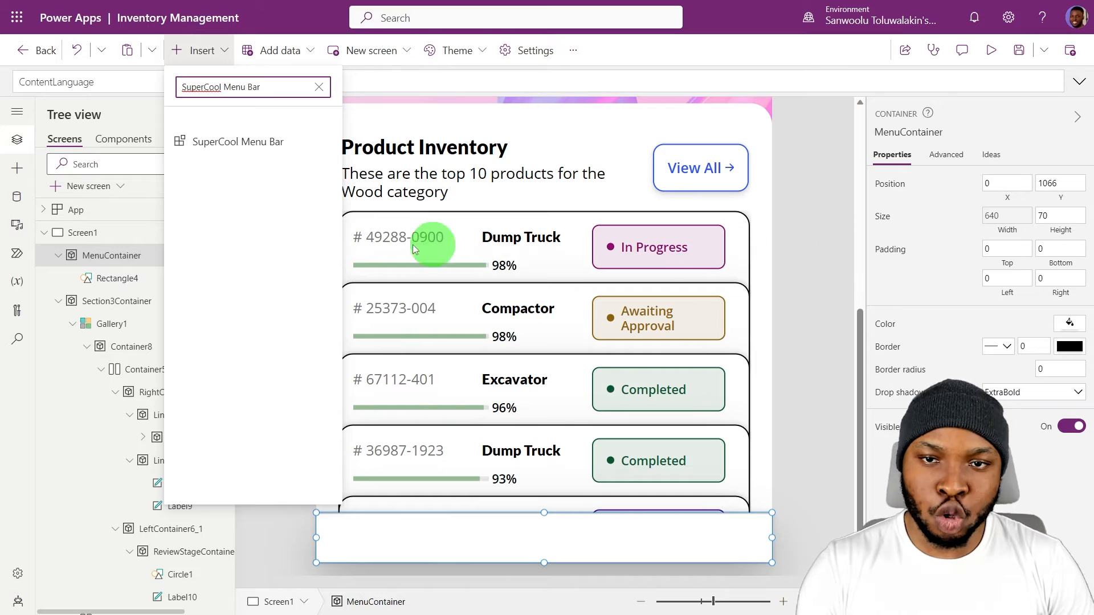
pyautogui.click(261, 147)
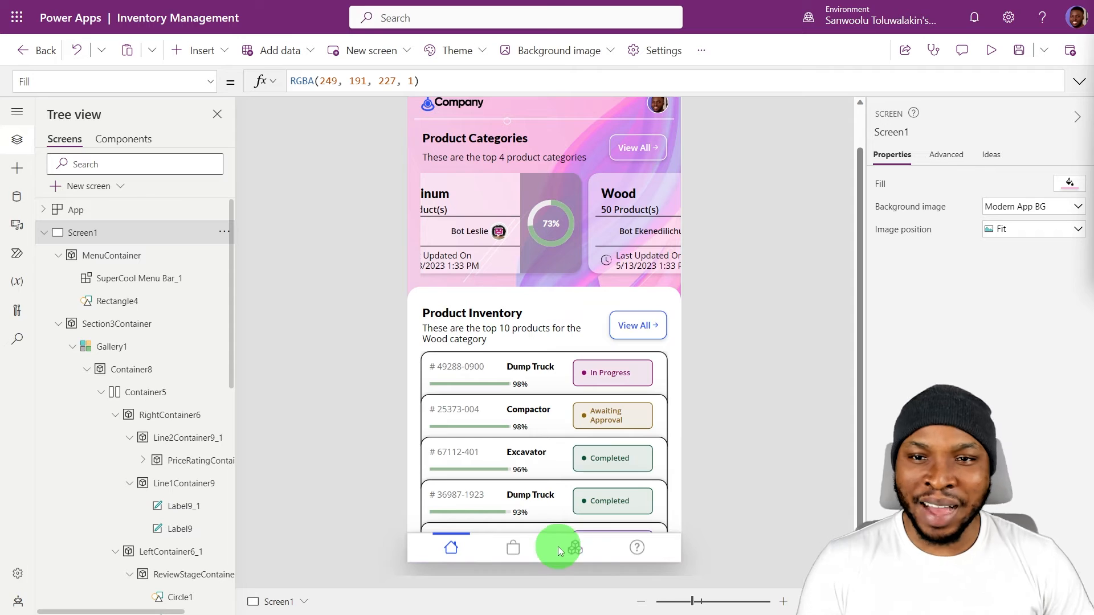
# Delete the SuperCool Menu Bar component from the app's component list.
pyautogui.click(597, 545)
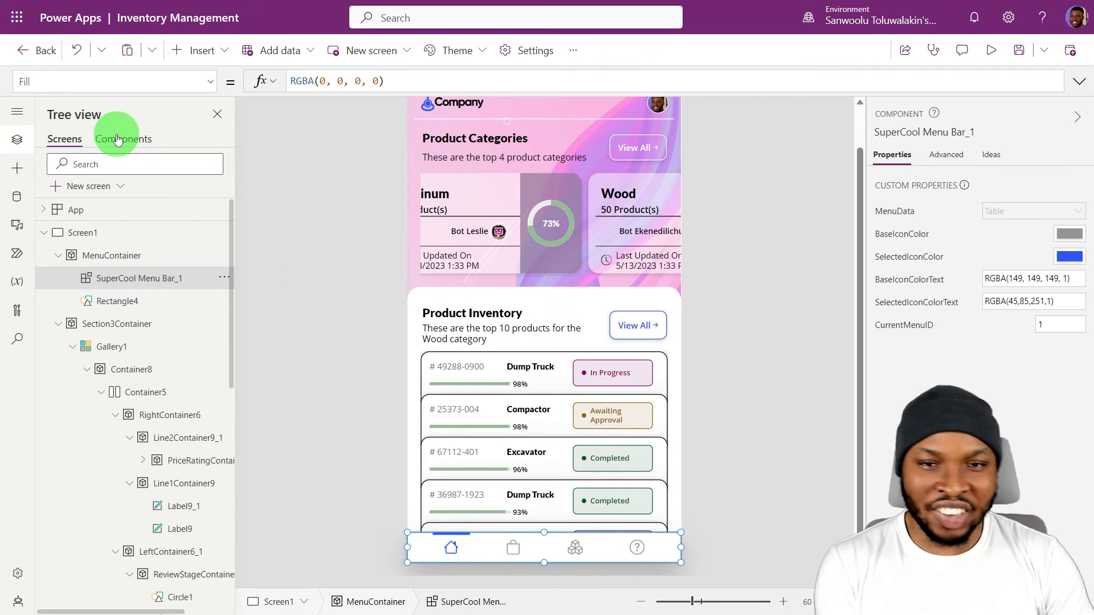
pyautogui.click(118, 140)
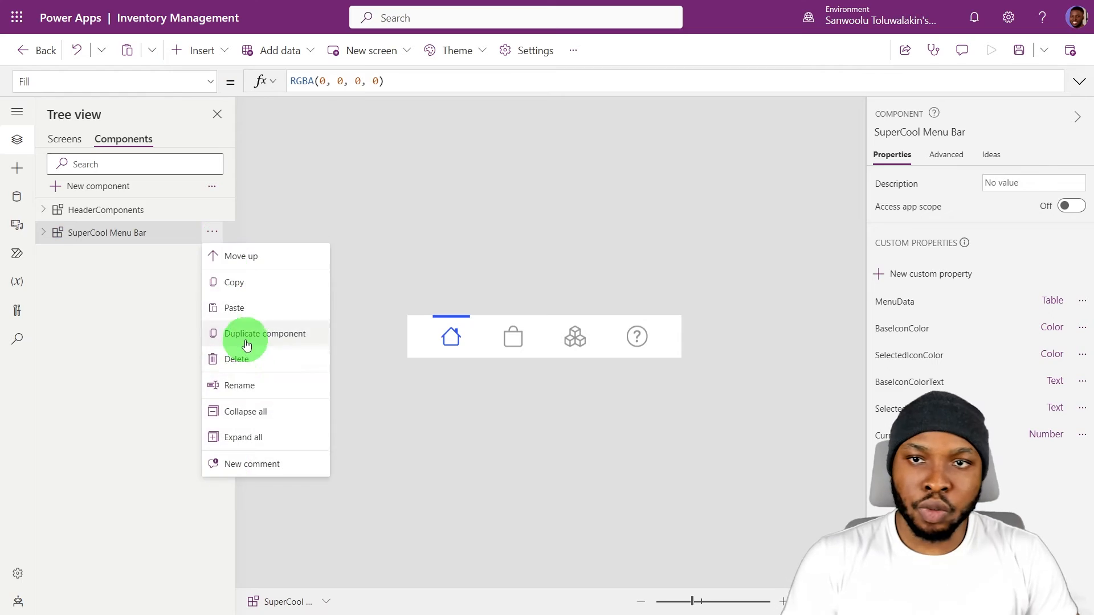
pyautogui.click(245, 339)
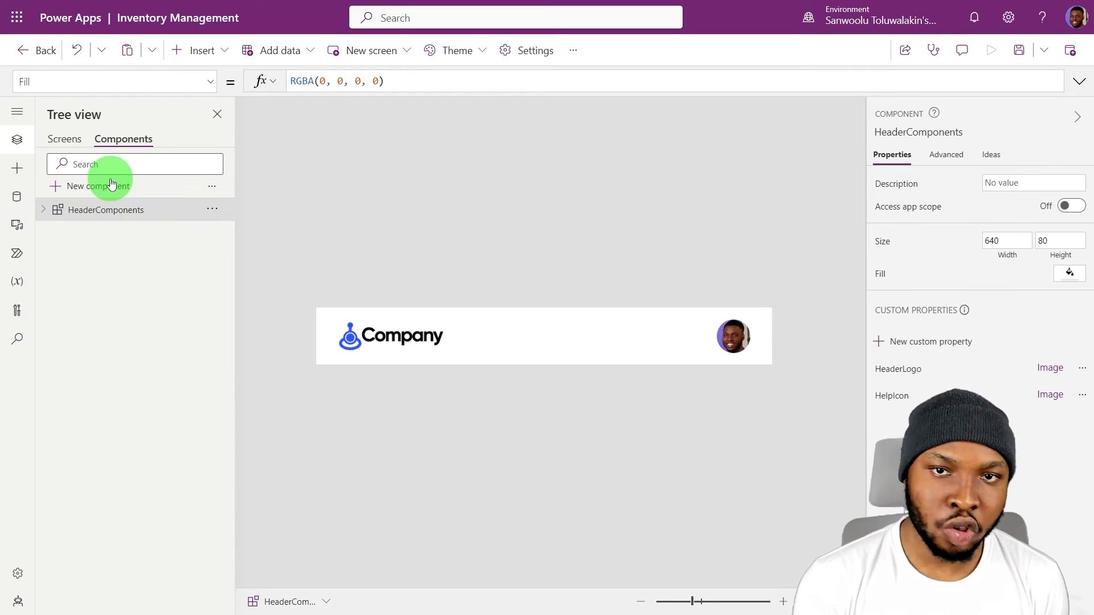
# Create a new blank component and delete the surplus Component2.
pyautogui.doubleClick(100, 232)
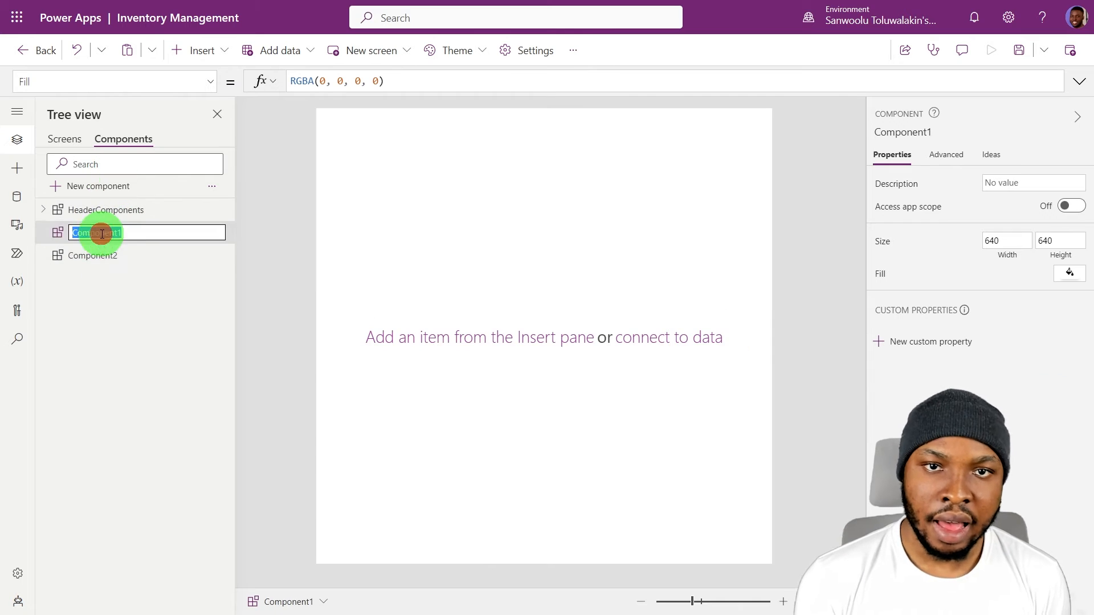
pyautogui.click(208, 255)
pyautogui.click(240, 411)
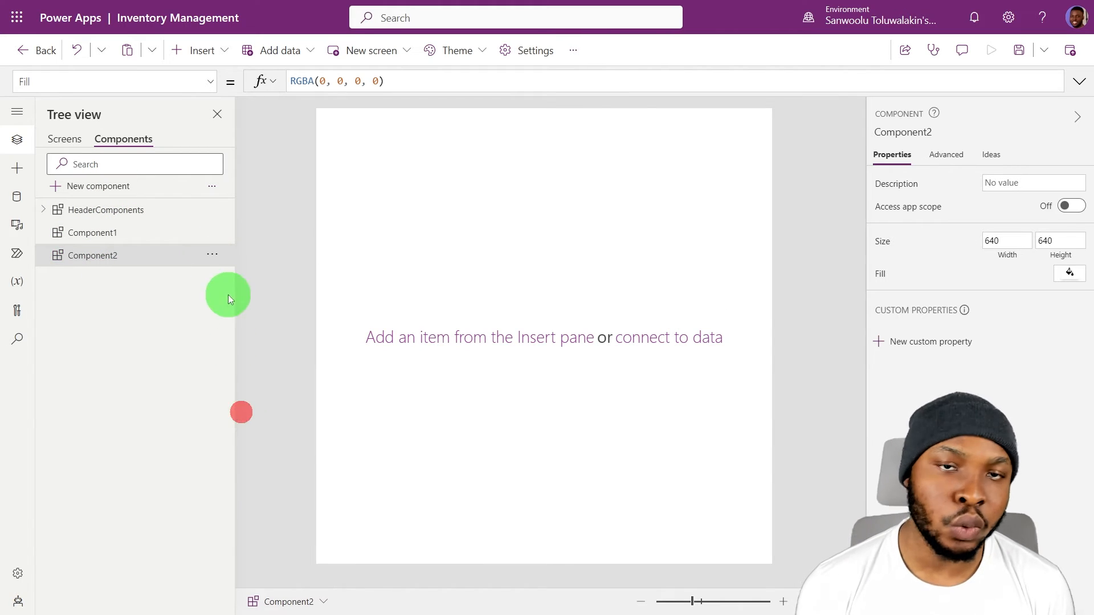
pyautogui.click(213, 254)
pyautogui.click(249, 382)
# Rename Component1 to MenuBar and set its height to 70.
pyautogui.doubleClick(229, 237)
pyautogui.write('Menu')
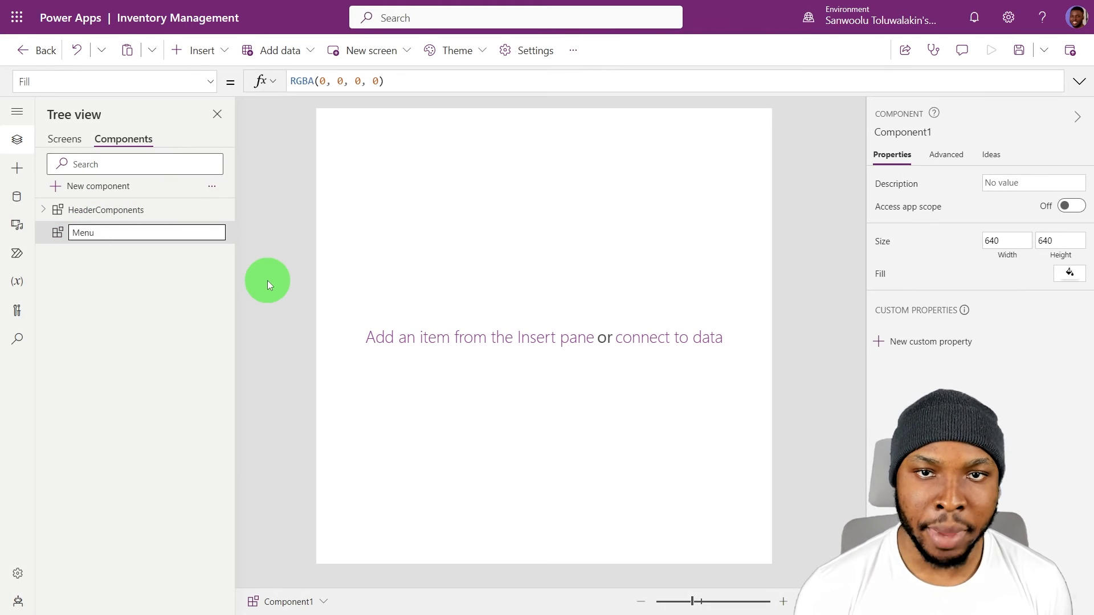
pyautogui.write('Bar')
pyautogui.press('Return')
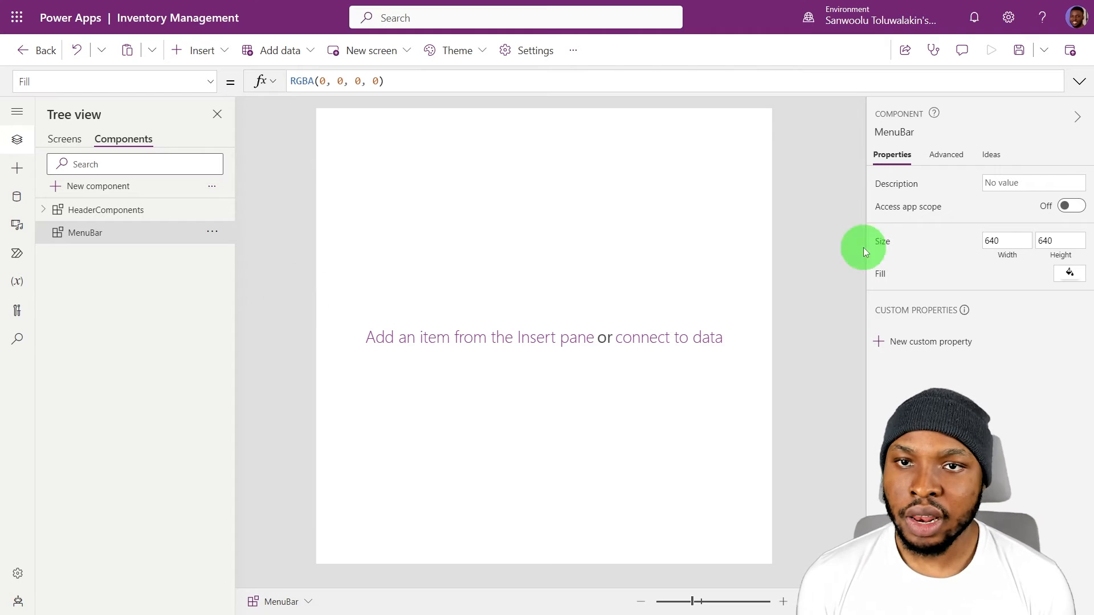
pyautogui.doubleClick(1055, 241)
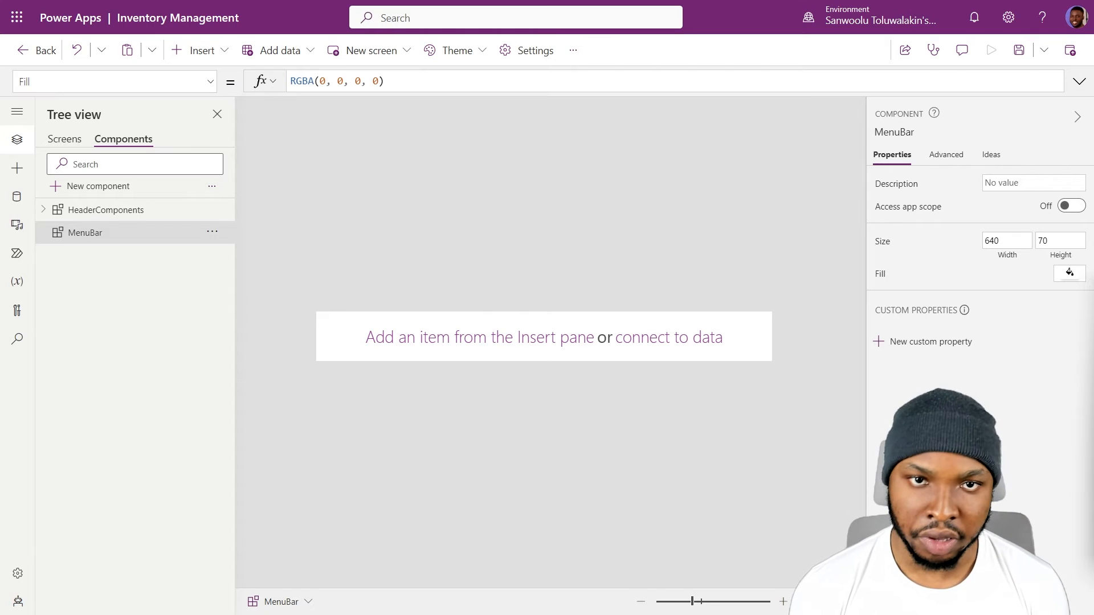
# Insert a horizontal gallery into the MenuBar component and set its Items to [1,2,3,4].
pyautogui.click(194, 50)
pyautogui.click(225, 91)
pyautogui.write('ga')
pyautogui.click(216, 165)
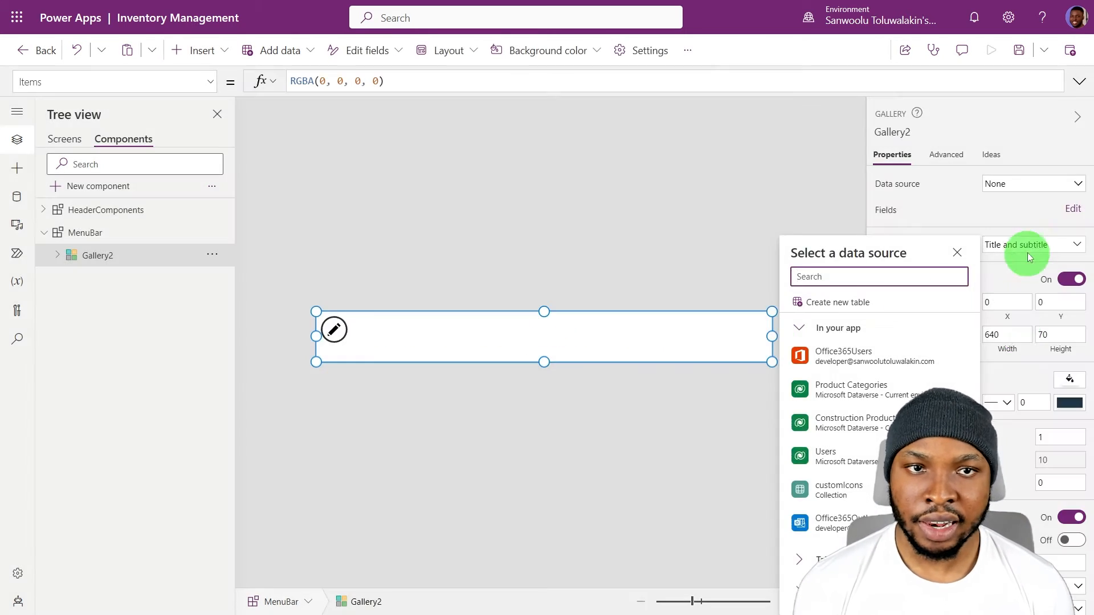
pyautogui.doubleClick(359, 82)
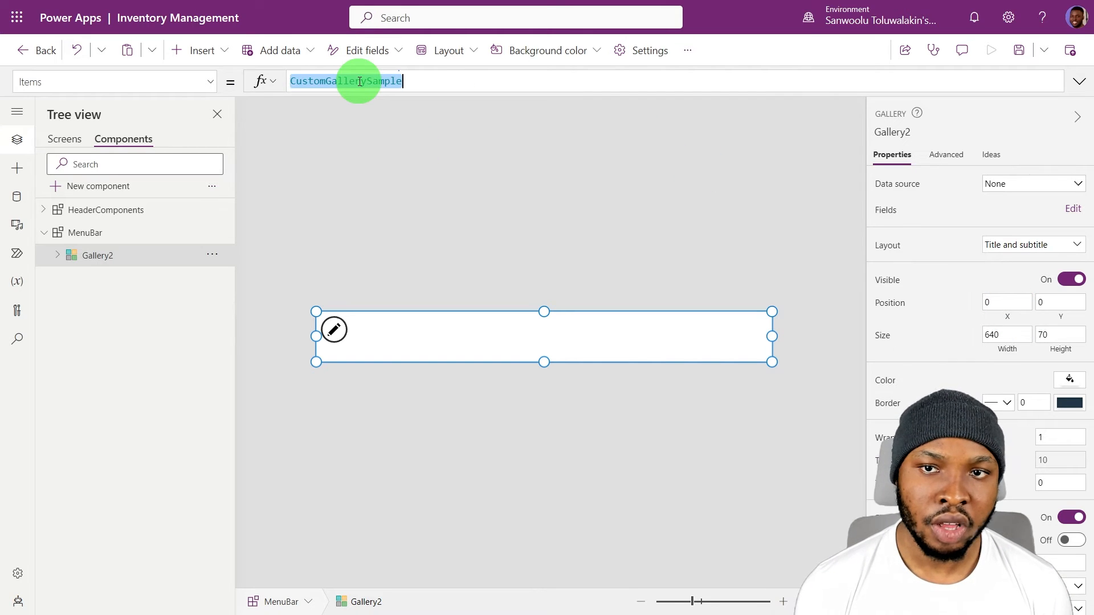
pyautogui.write('[1,2,3,4')
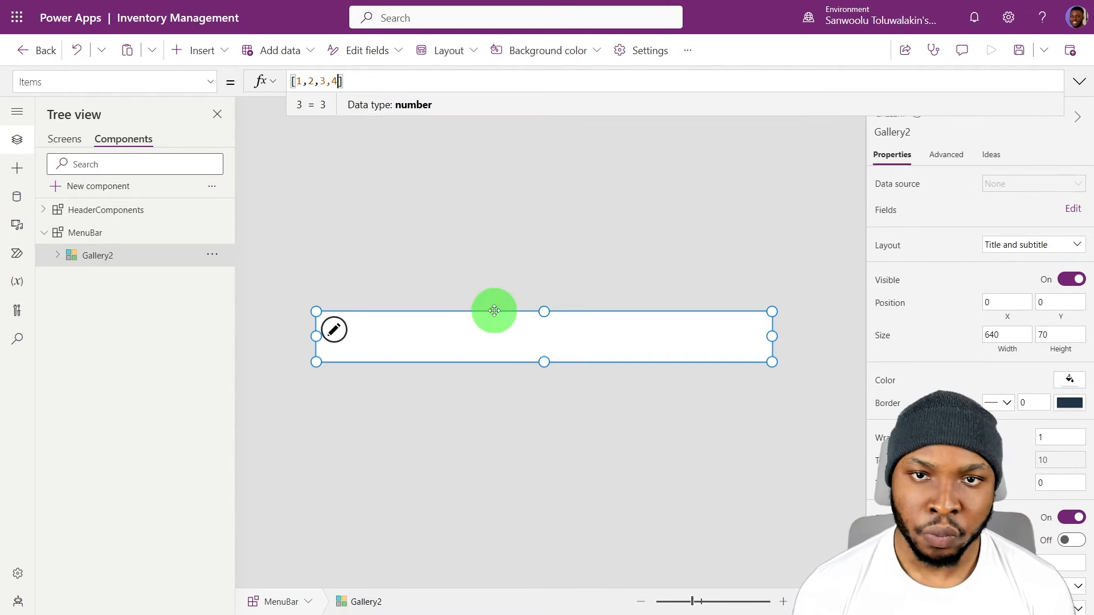
pyautogui.click(798, 251)
# Set the MenuBar gallery's width to Parent.Width and its height to Parent.Height.
pyautogui.click(493, 337)
pyautogui.click(1004, 347)
pyautogui.write('parent.Width')
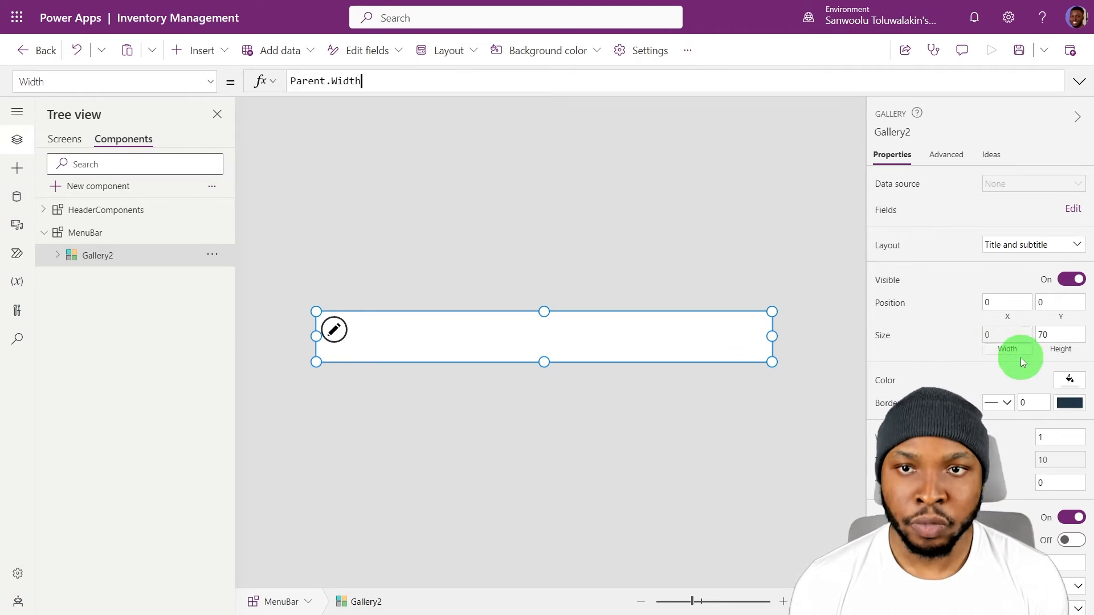
pyautogui.click(1061, 350)
pyautogui.write('Parent.Height')
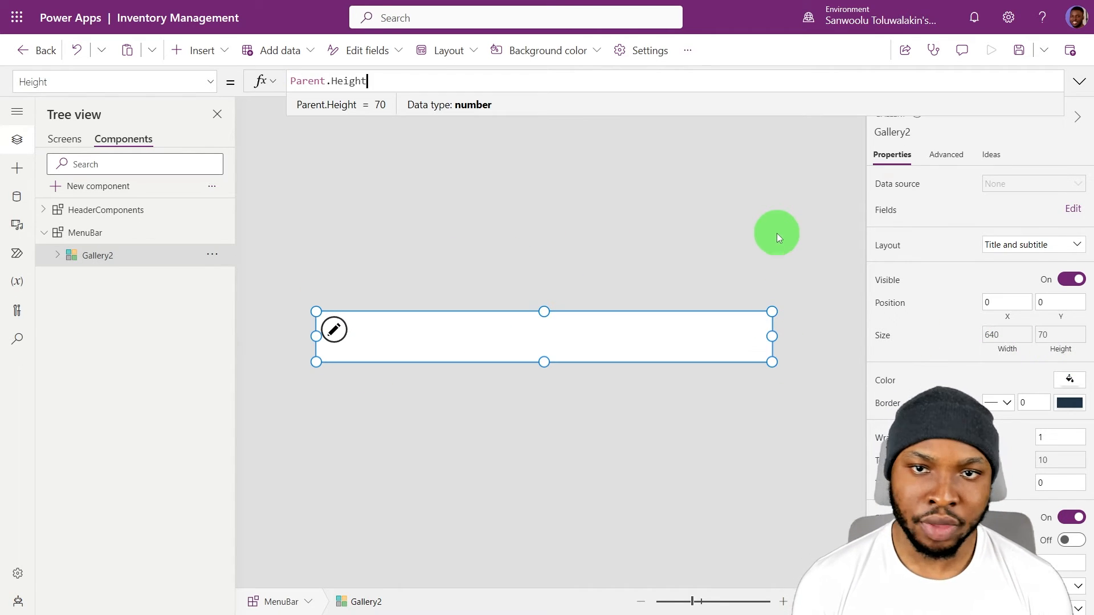
# Set the MenuBar gallery's TemplateSize to Self.Width / 4.
pyautogui.click(886, 460)
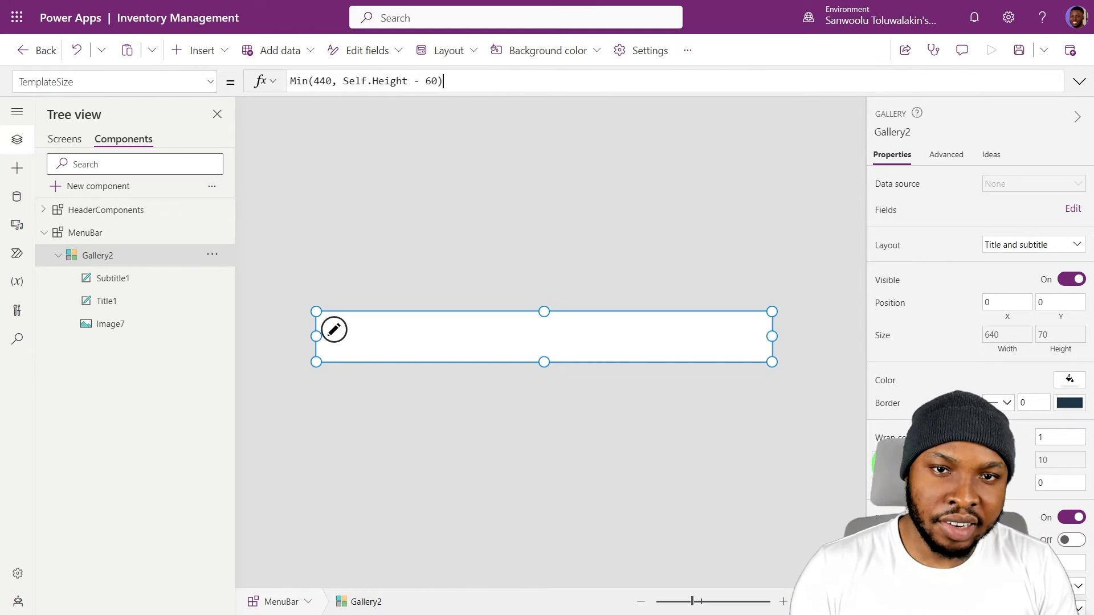
pyautogui.scroll(-1, 895, 463)
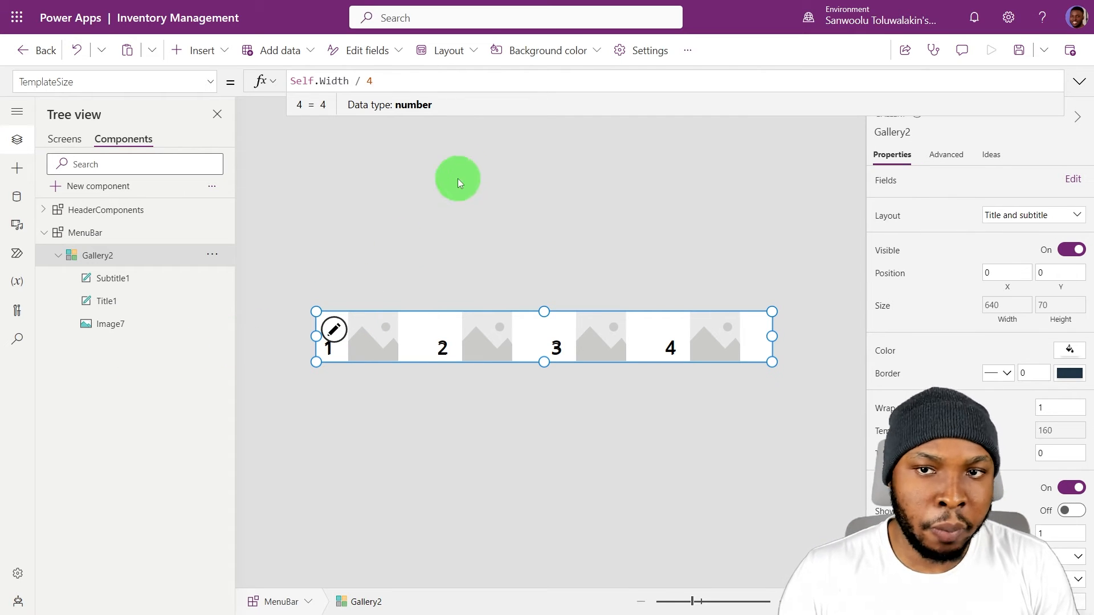
pyautogui.click(375, 78)
pyautogui.doubleClick(375, 78)
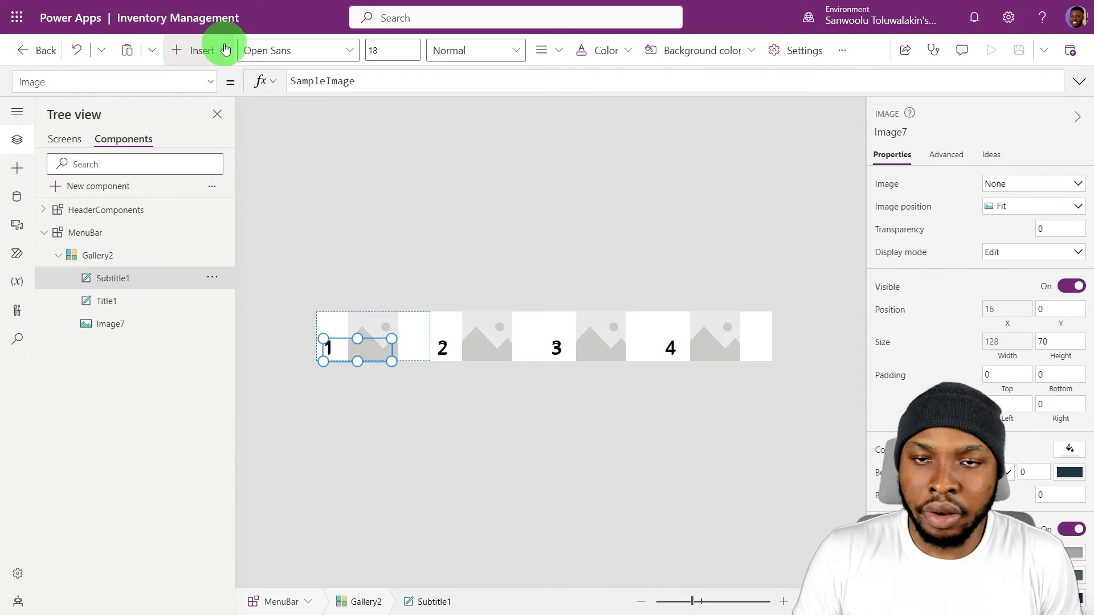
# Insert a container into the MenuBar gallery's template and delete the default subtitle, title and image controls.
pyautogui.click(223, 48)
pyautogui.write('con')
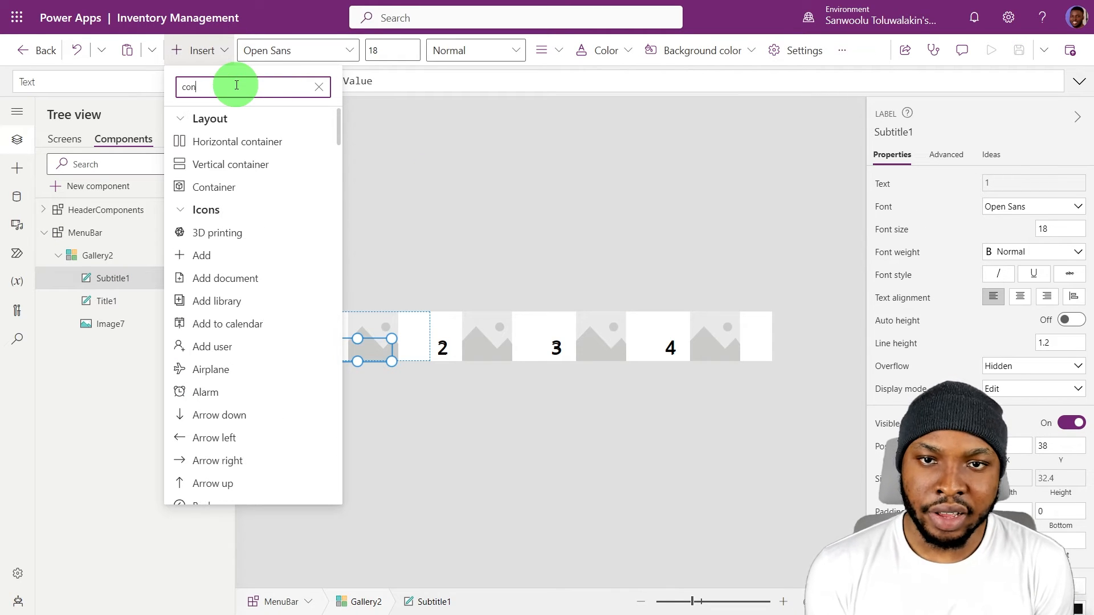
pyautogui.click(209, 187)
pyautogui.click(114, 300)
pyautogui.keyDown('ctrl'); pyautogui.click(112, 325); pyautogui.keyUp('ctrl')
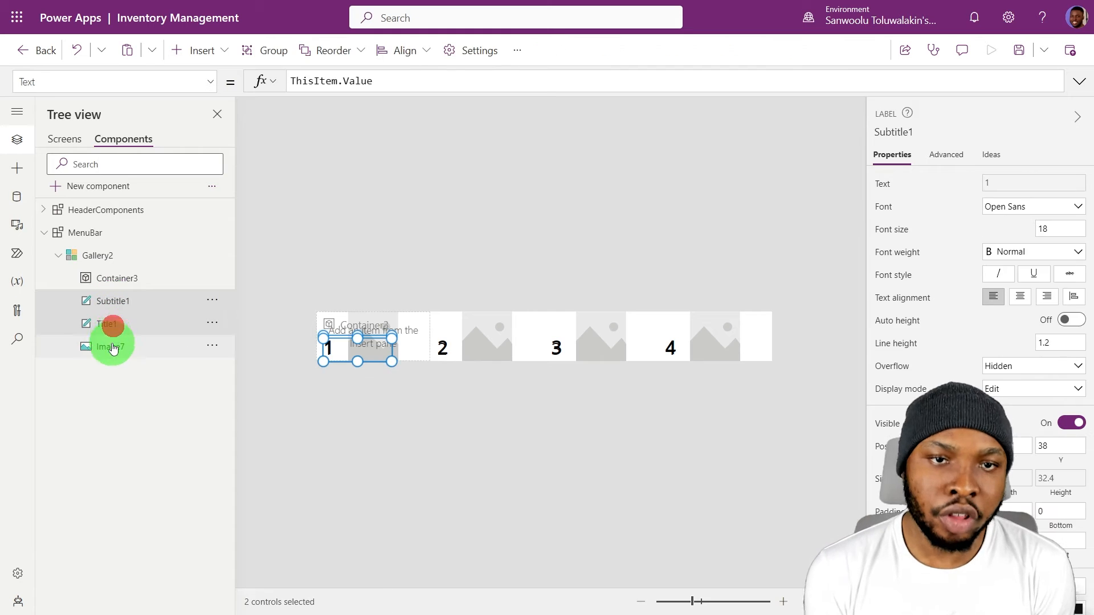
pyautogui.keyDown('ctrl'); pyautogui.click(113, 348); pyautogui.keyUp('ctrl')
pyautogui.press('Delete')
# Set the width of the container in the MenuBar gallery to Parent.TemplateWidth.
pyautogui.click(119, 277)
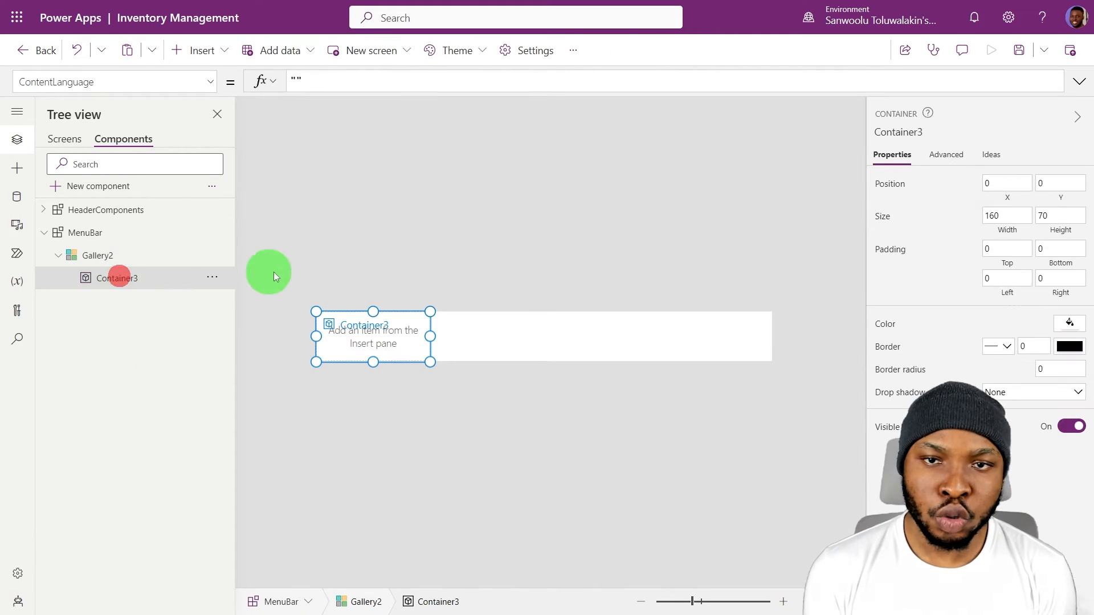
pyautogui.click(1012, 231)
pyautogui.write('pare')
pyautogui.press('Tab')
pyautogui.press('Left')
pyautogui.press('Left')
pyautogui.press('Left')
pyautogui.press('Left')
pyautogui.press('Left')
pyautogui.write('Tem')
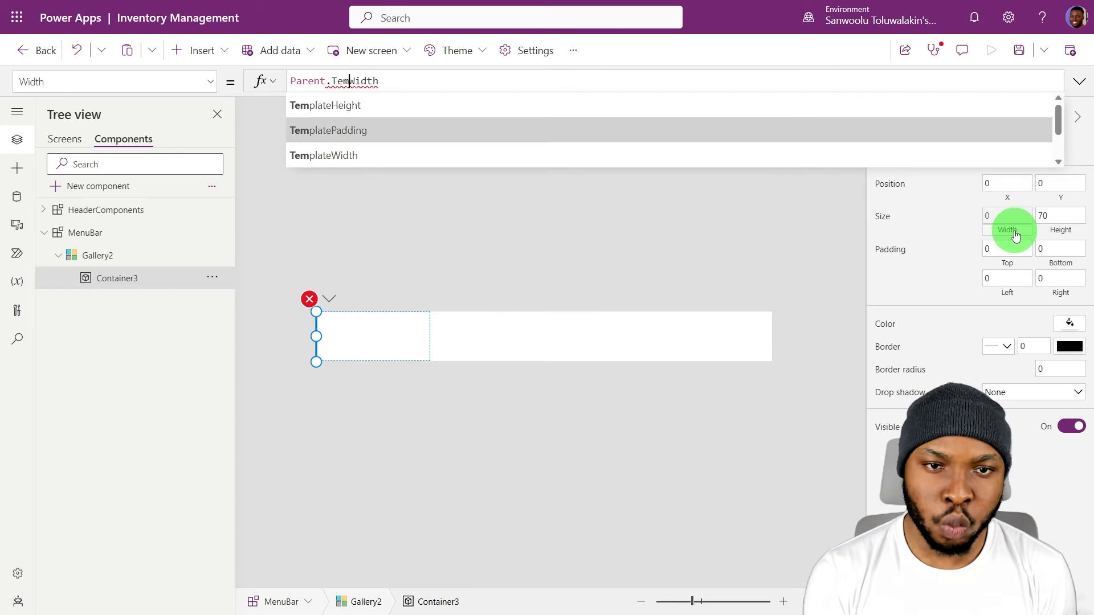
pyautogui.press('Down')
pyautogui.press('Tab')
# Set the height of the container in the MenuBar gallery to Parent.TemplateHeight, reusing the width formula.
pyautogui.hotkey('ctrl', 'a')
pyautogui.hotkey('ctrl', 'c')
pyautogui.click(1059, 231)
pyautogui.hotkey('ctrl', 'a')
pyautogui.hotkey('ctrl', 'v')
pyautogui.press('Left')
pyautogui.press('Left')
pyautogui.press('Left')
pyautogui.press('Left')
pyautogui.press('Left')
pyautogui.write('Height')
pyautogui.press('Tab')
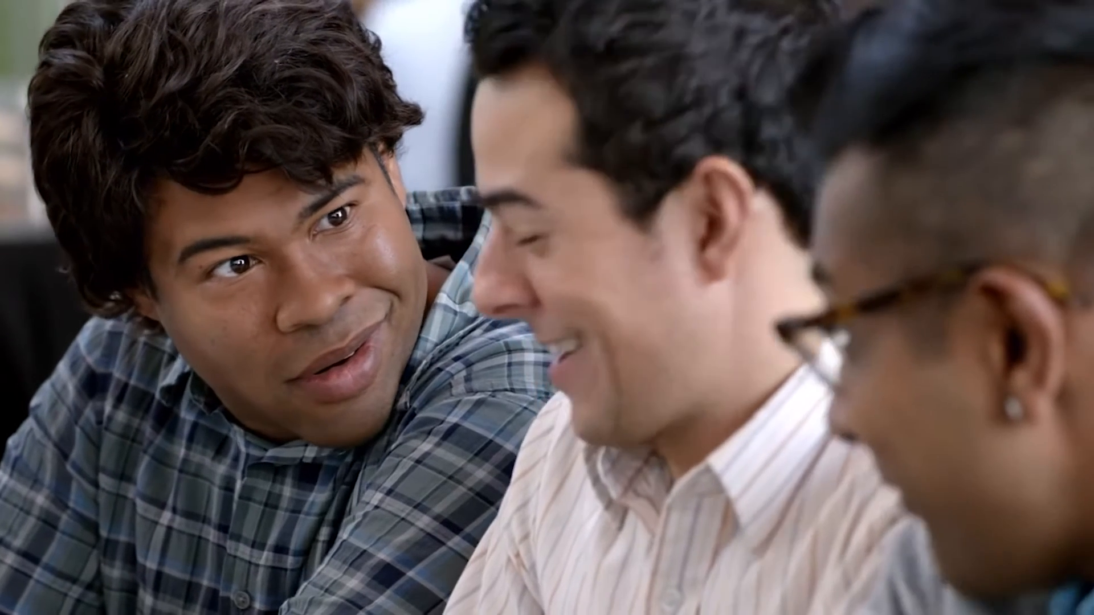
# Set the MenuBar gallery's width to Parent.Width - 60 and its X position to 30.
pyautogui.click(326, 315)
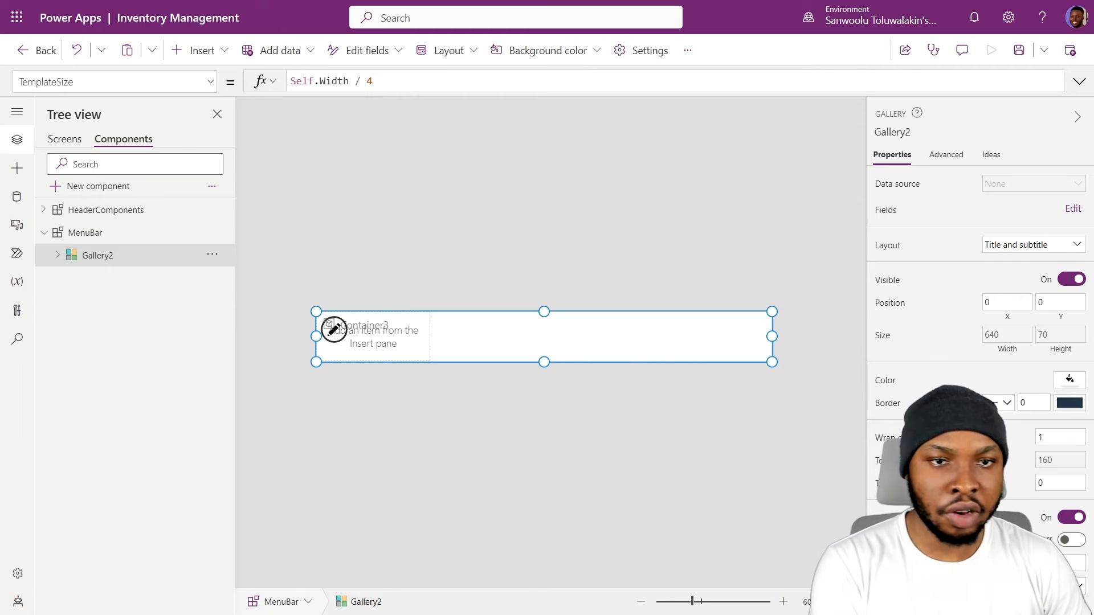
pyautogui.click(1012, 351)
pyautogui.write('- 60')
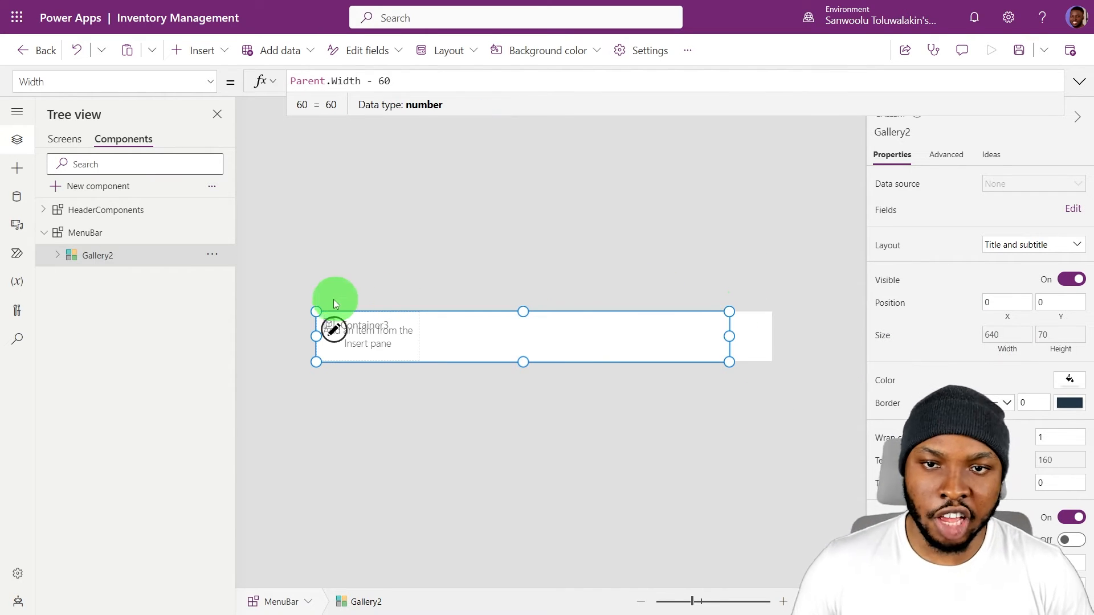
pyautogui.click(989, 303)
pyautogui.press('BackSpace')
pyautogui.write('30')
pyautogui.click(793, 244)
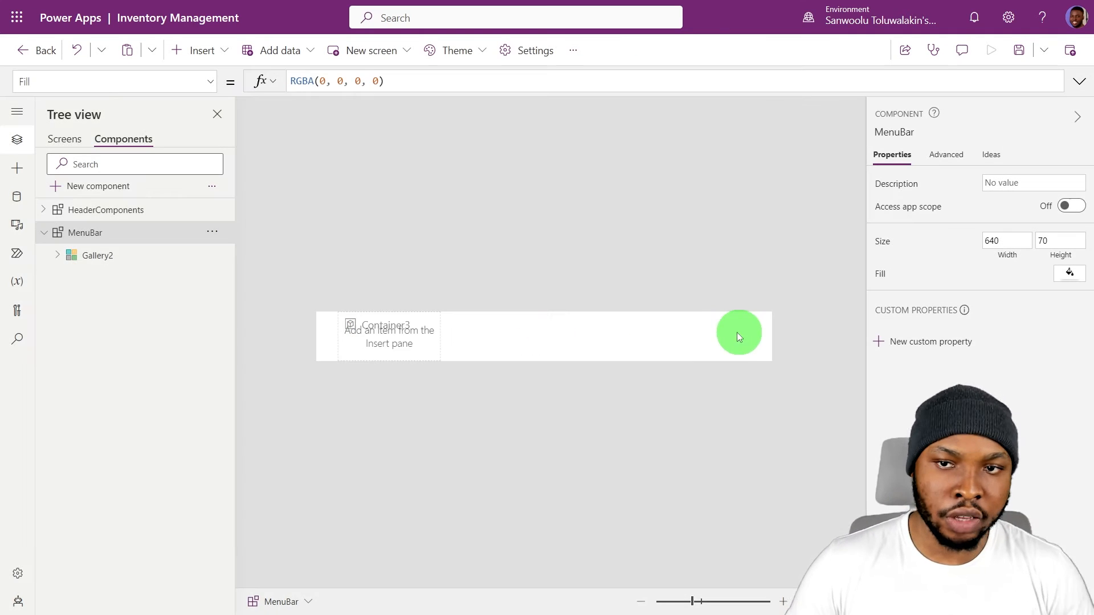
# Insert an image control into the container of the MenuBar component's gallery.
pyautogui.click(656, 334)
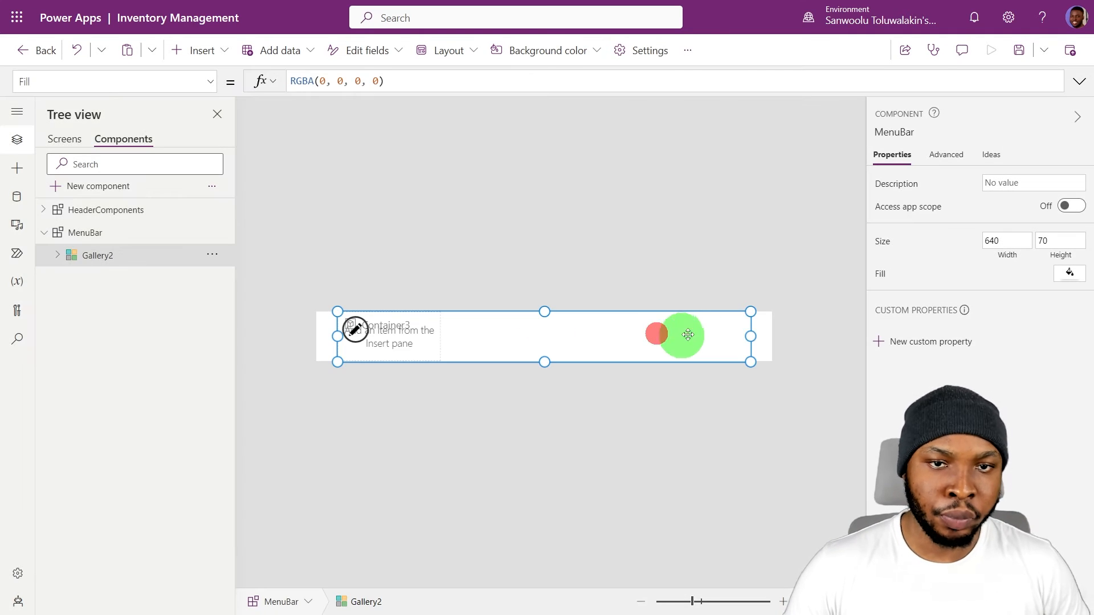
pyautogui.click(414, 339)
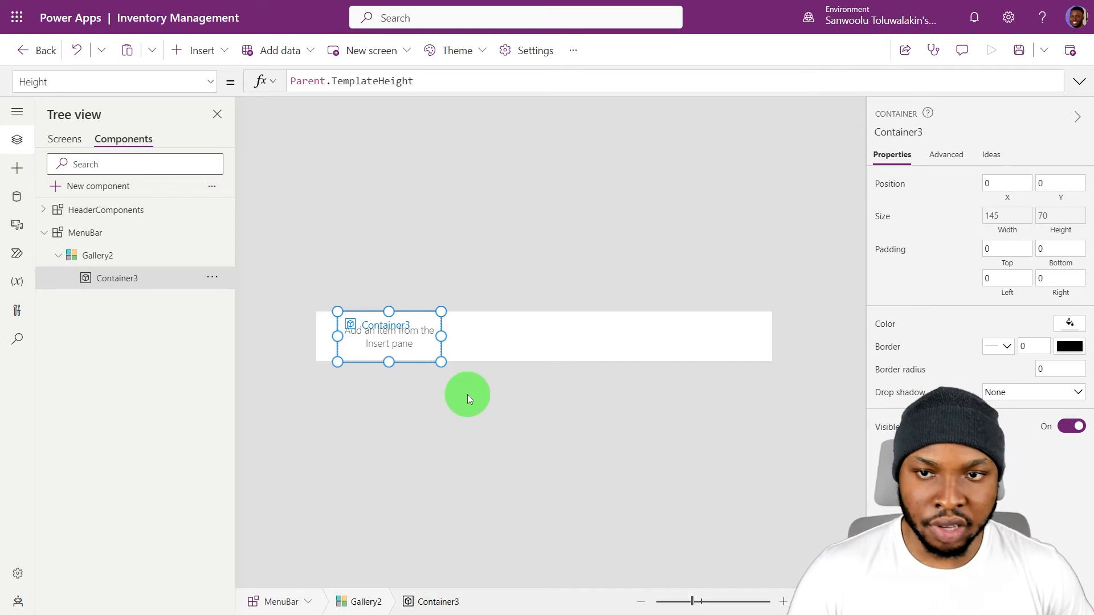
pyautogui.click(212, 54)
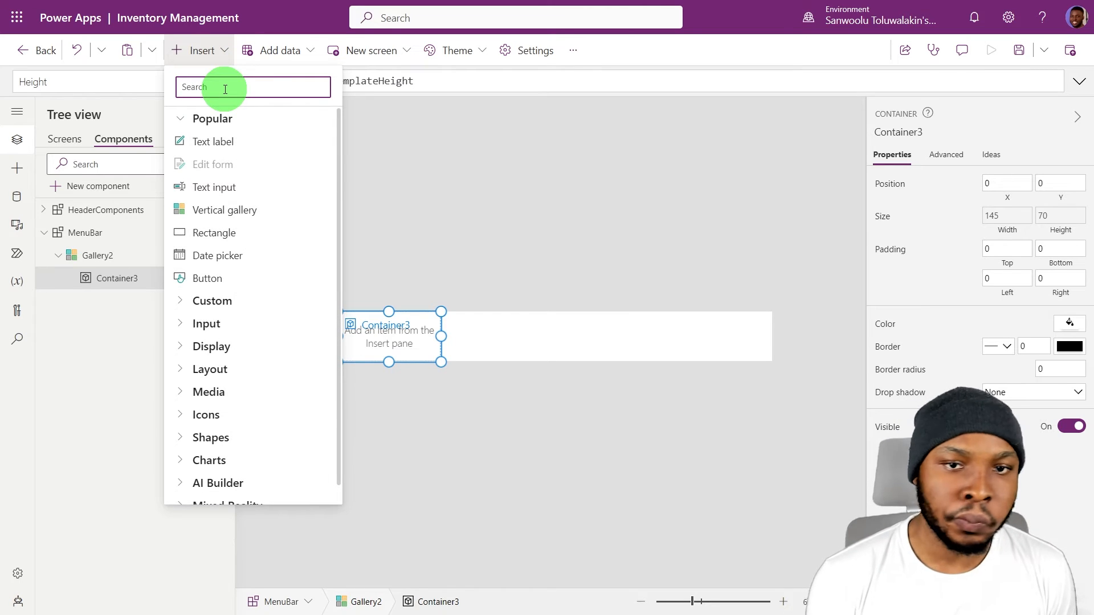
pyautogui.write('image')
pyautogui.click(245, 141)
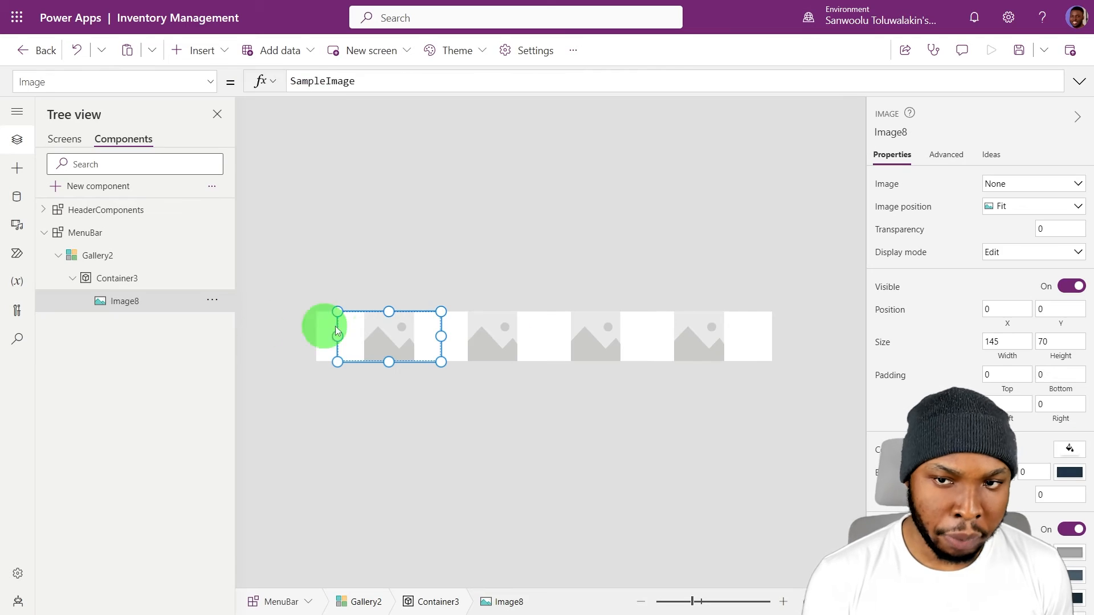
# Set the new image's width to Parent.Width and its height to Parent.Height.
pyautogui.click(1013, 355)
pyautogui.hotkey('ctrl', 'a')
pyautogui.write('pare')
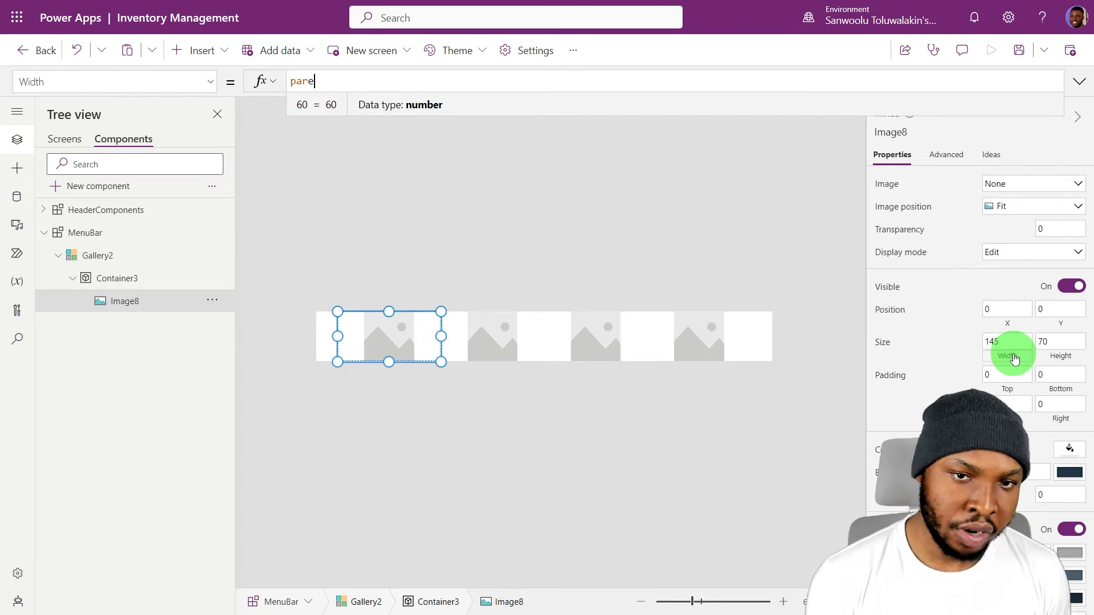
pyautogui.press('Tab')
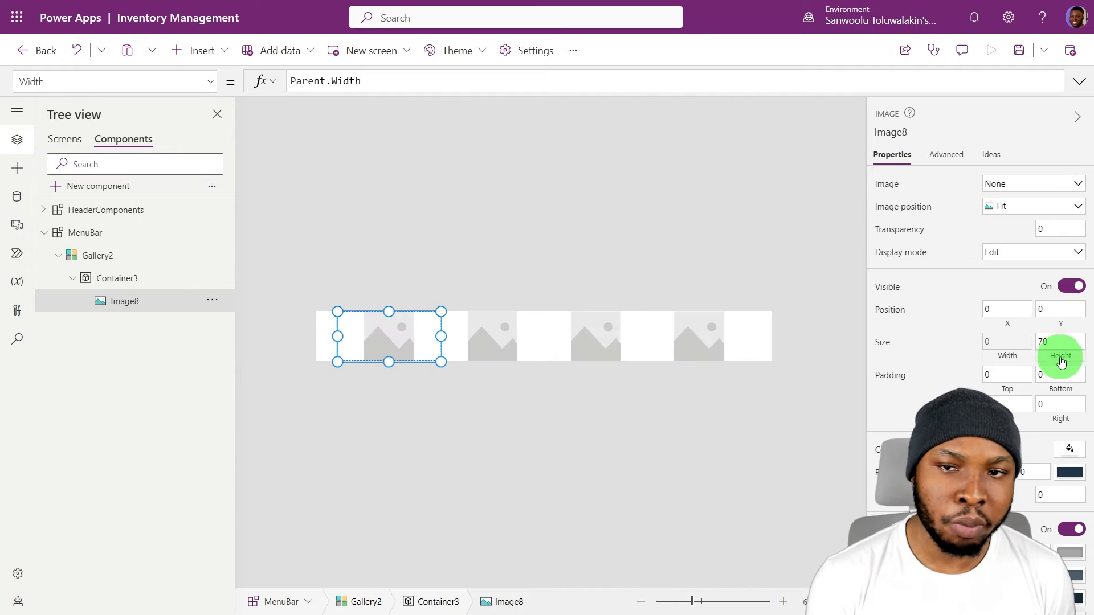
pyautogui.click(1060, 363)
pyautogui.hotkey('ctrl', 'a')
pyautogui.write('par')
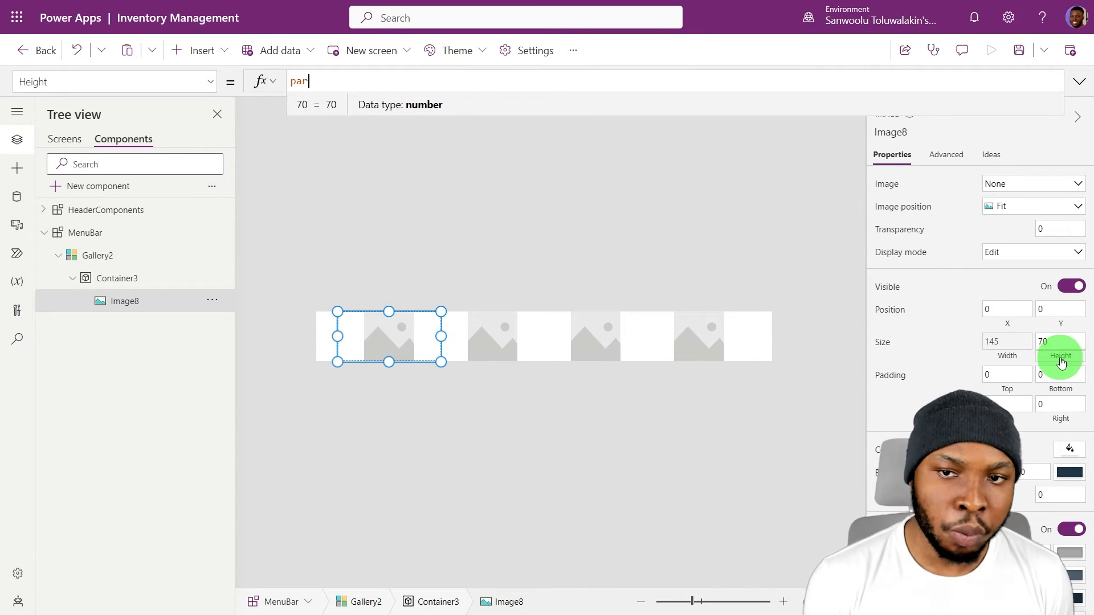
pyautogui.press('Tab')
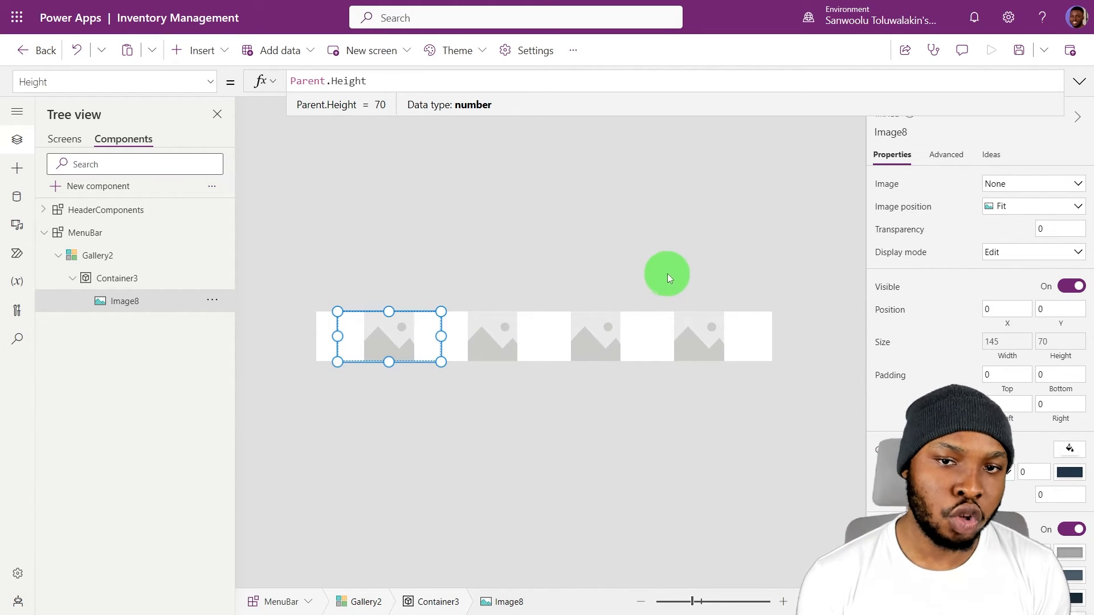
# Create a custom input property named MenuData with the Table data type on the MenuBar component.
pyautogui.click(690, 261)
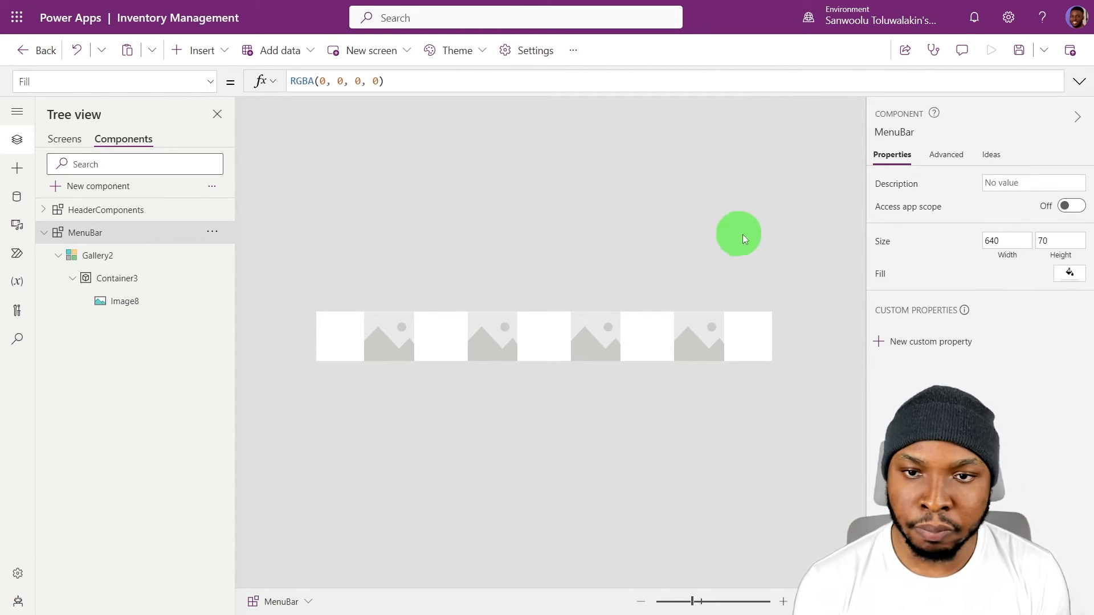
pyautogui.click(928, 342)
pyautogui.tripleClick(742, 176)
pyautogui.write('MenuData')
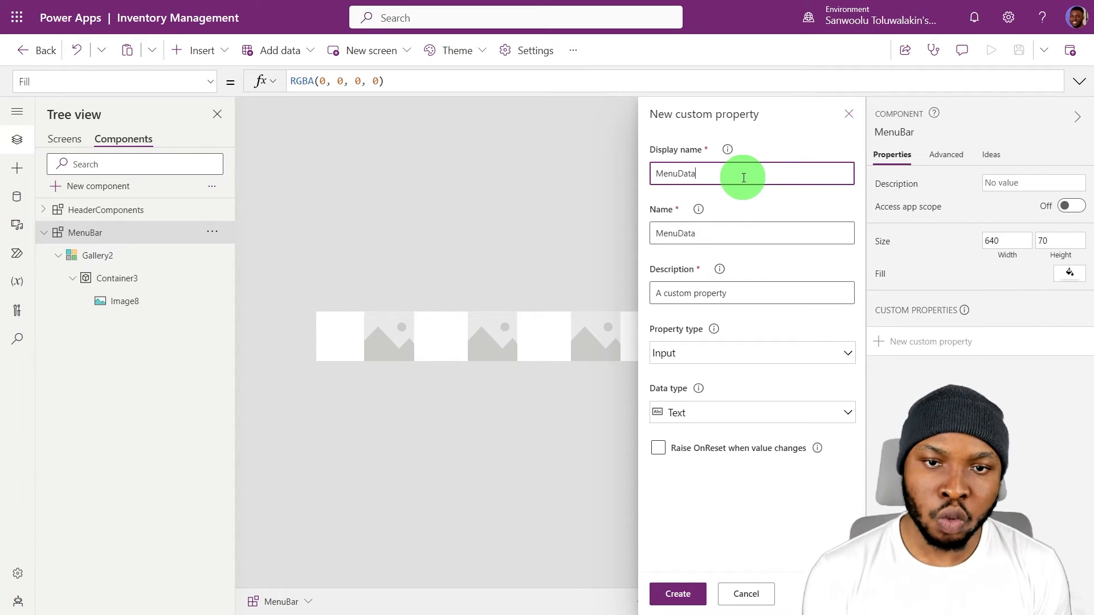
pyautogui.click(728, 413)
pyautogui.click(697, 294)
pyautogui.click(670, 594)
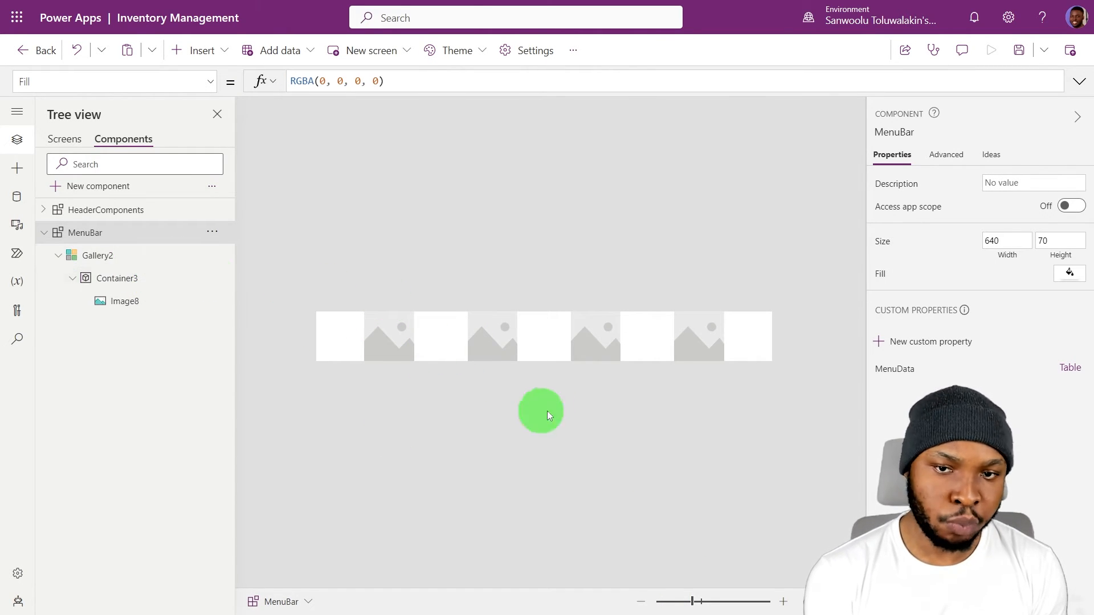
# Set the gallery's Items to MenuBar.MenuData.
pyautogui.click(580, 348)
pyautogui.click(896, 185)
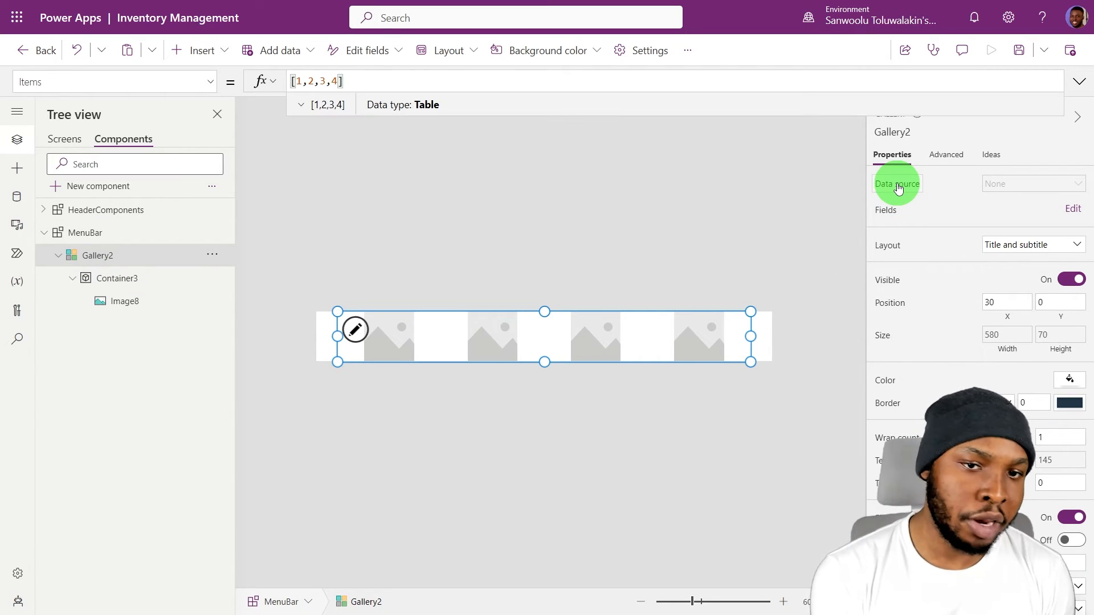
pyautogui.write('M')
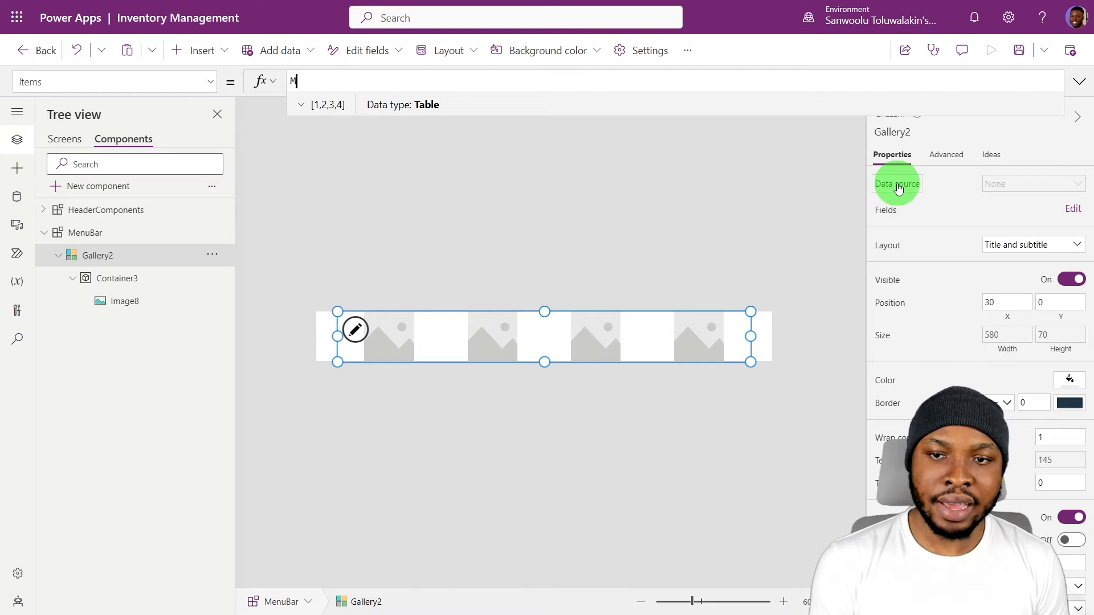
pyautogui.write('enuBar.')
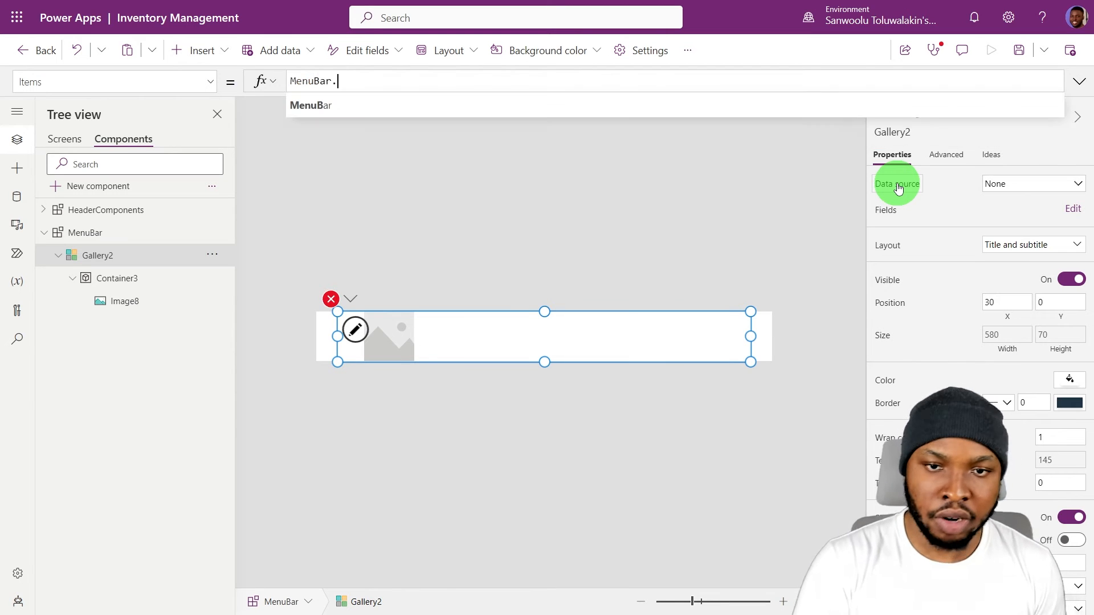
pyautogui.click(452, 118)
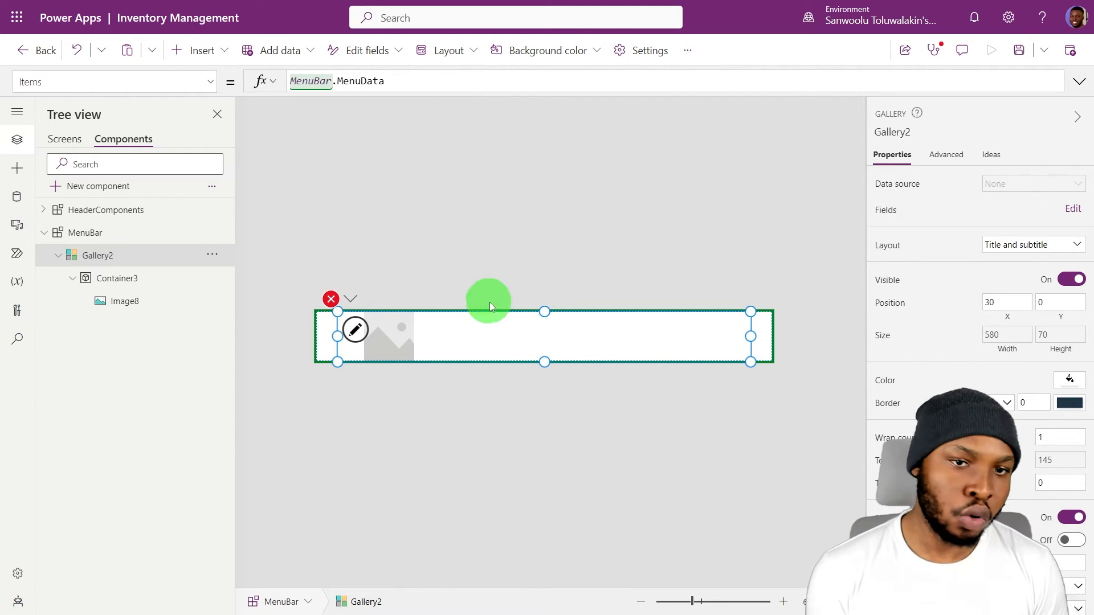
# Define MenuData as a Table with one record: MenuName "Home", MenuID 1, PageNavigaton App.ActiveScreen and an empty MenuIcon.
pyautogui.click(719, 487)
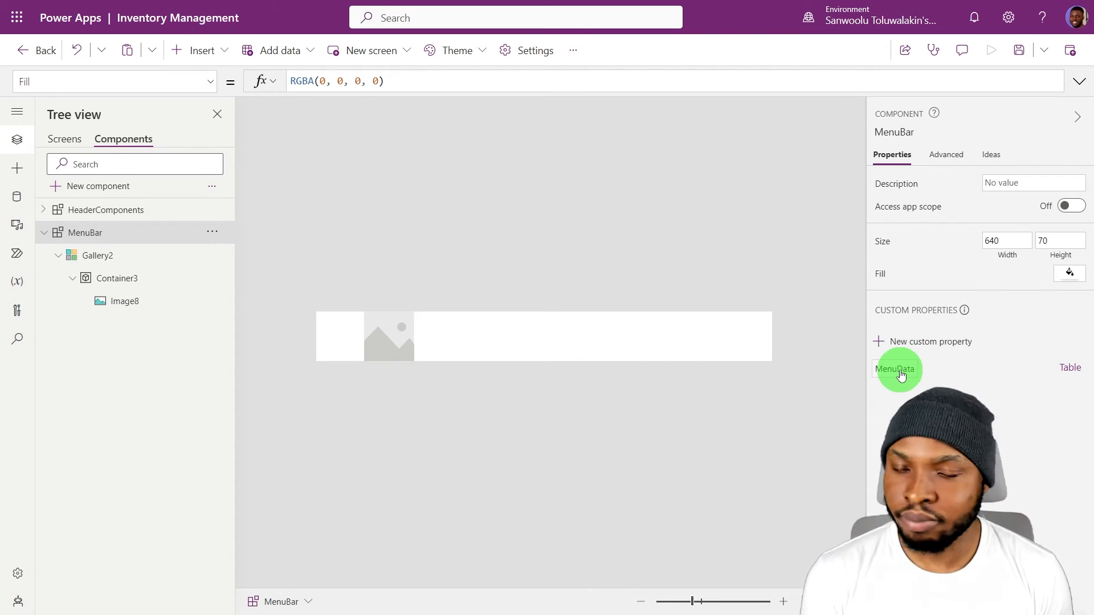
pyautogui.click(899, 370)
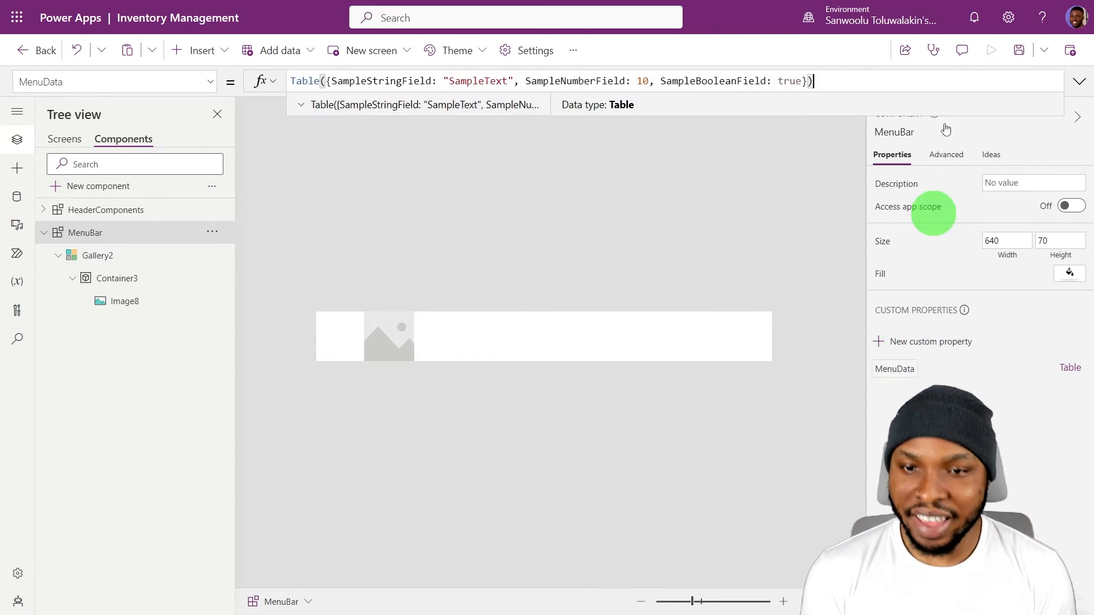
pyautogui.click(1078, 81)
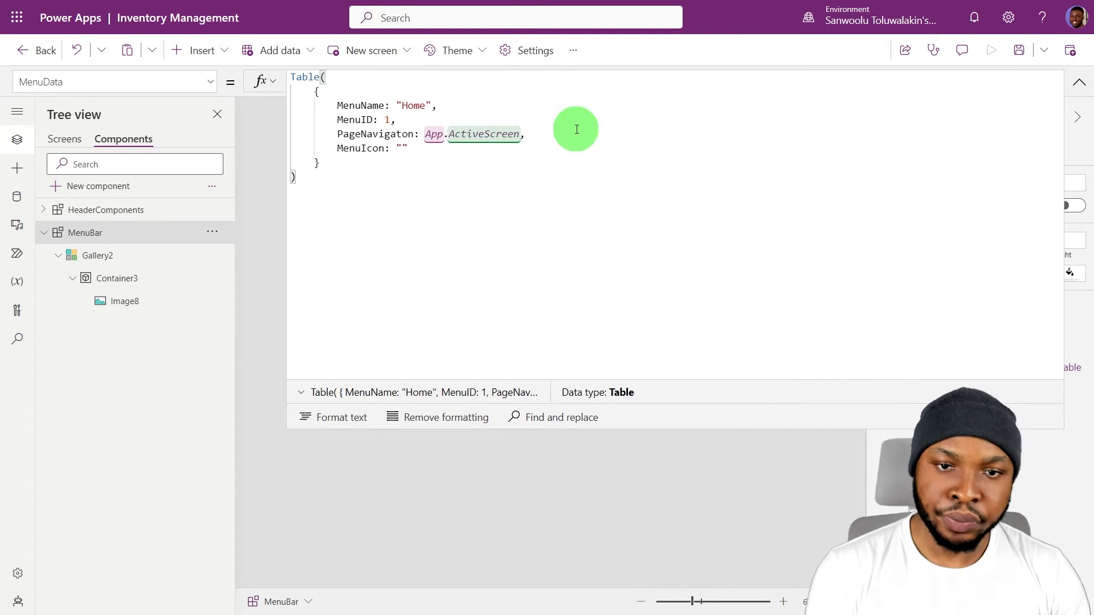
pyautogui.click(376, 332)
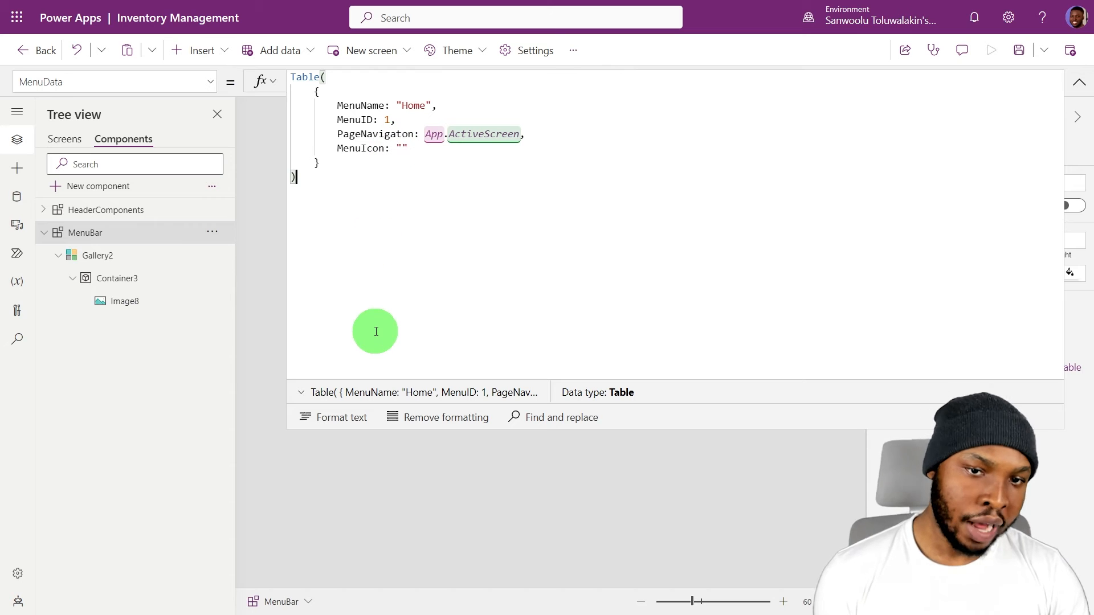
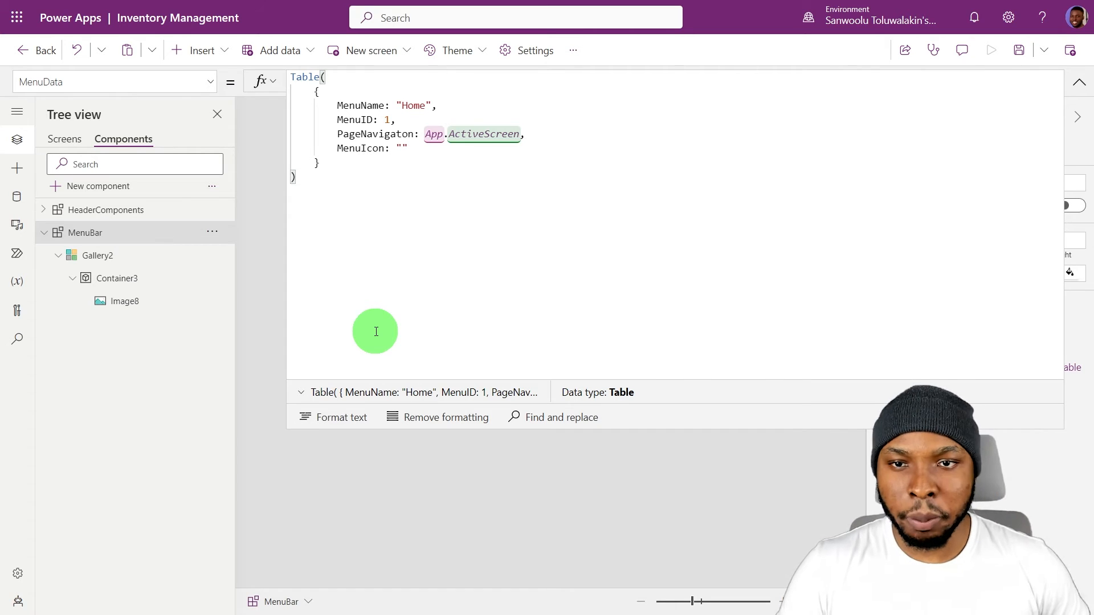
# Copy the TimeHistoryIcon's quoted SVG code from the customIcons collection in the App's OnStart formula.
pyautogui.click(64, 139)
pyautogui.click(76, 210)
pyautogui.click(210, 82)
pyautogui.click(46, 302)
pyautogui.scroll(-10, 396, 256)
pyautogui.scroll(3, 395, 256)
pyautogui.moveTo(402, 173); pyautogui.dragTo(326, 329)
pyautogui.hotkey('ctrl', 'c')
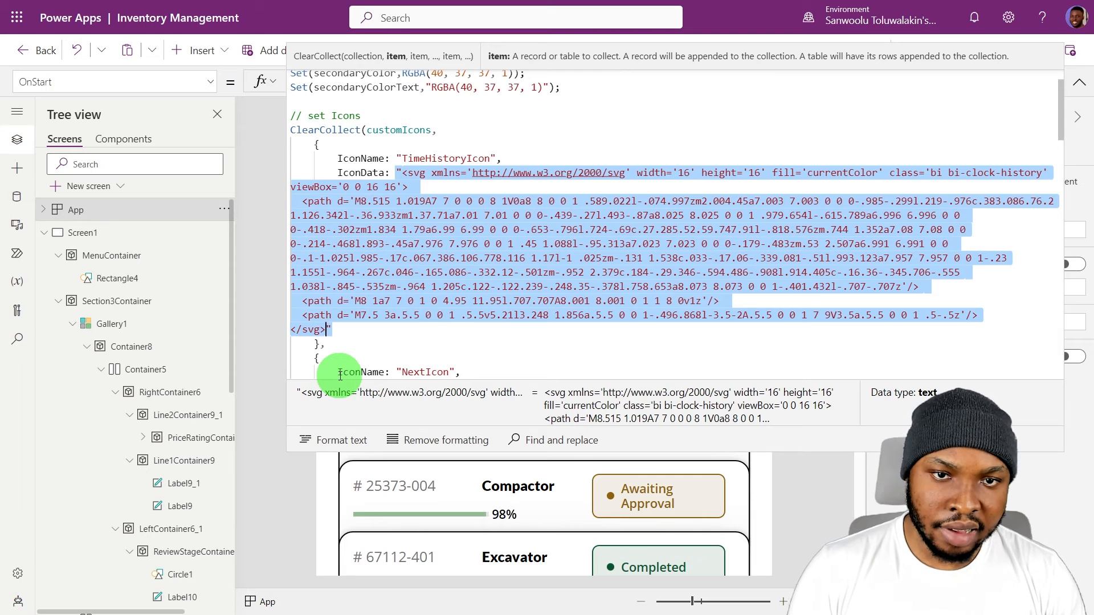
# Paste the copied SVG code as the MenuIcon value in the MenuBar component's MenuData formula.
pyautogui.click(1079, 81)
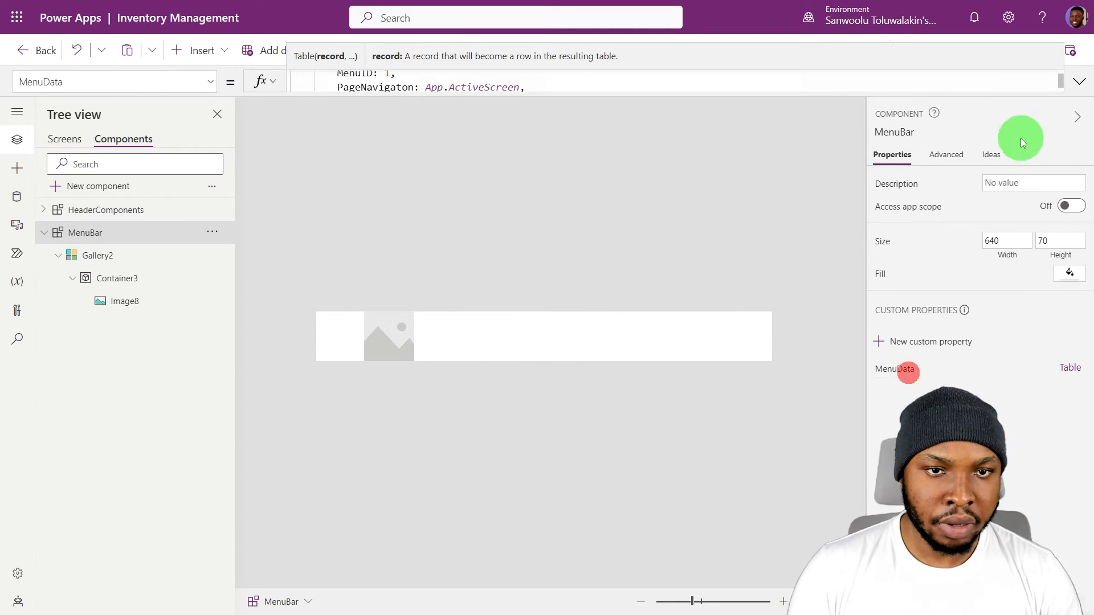
pyautogui.click(403, 147)
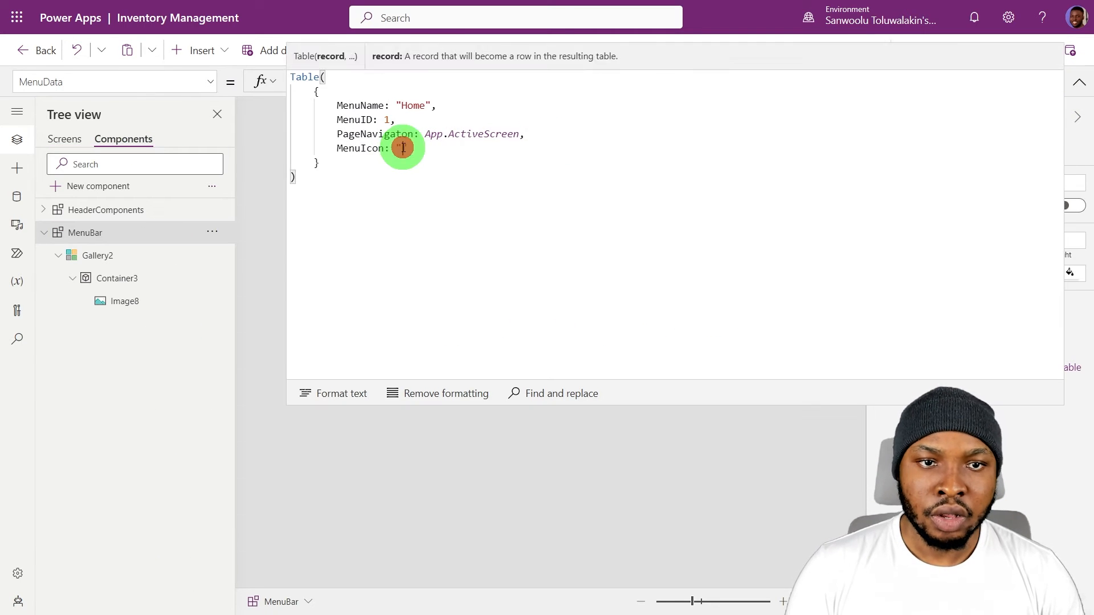
pyautogui.hotkey('ctrl', 'v')
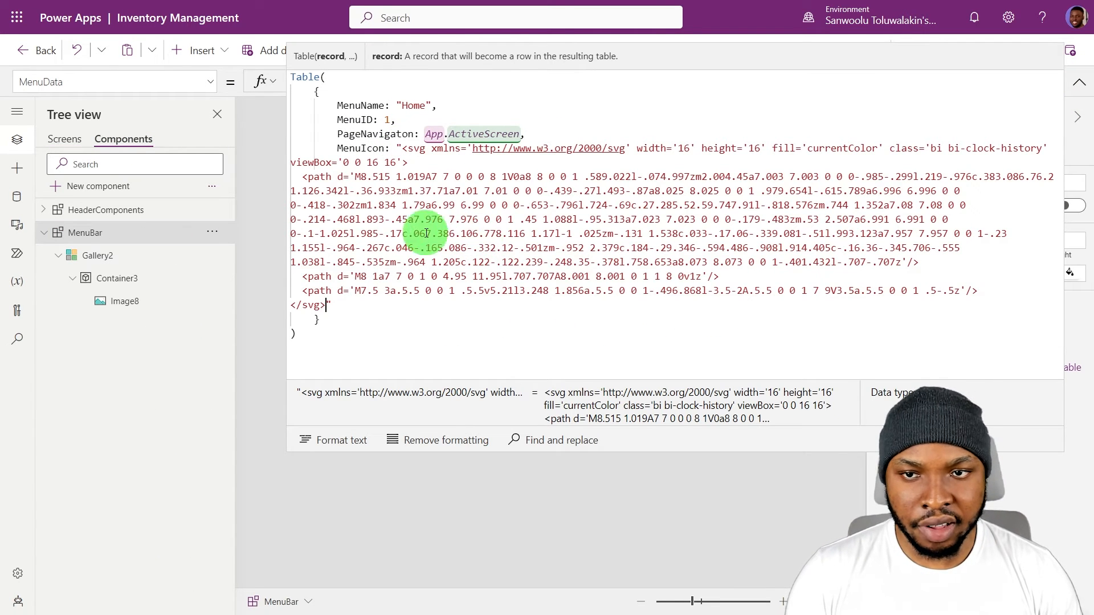
# Duplicate the Home record in the MenuData table to make four records, numbering the copies' MenuID from 2 to 4.
pyautogui.click(332, 320)
pyautogui.write(',')
pyautogui.keyDown('shift'); pyautogui.click(315, 91); pyautogui.keyUp('shift')
pyautogui.hotkey('ctrl', 'c')
pyautogui.click(415, 317)
pyautogui.press('Return')
pyautogui.hotkey('ctrl', 'v')
pyautogui.press('BackSpace')
pyautogui.write('2')
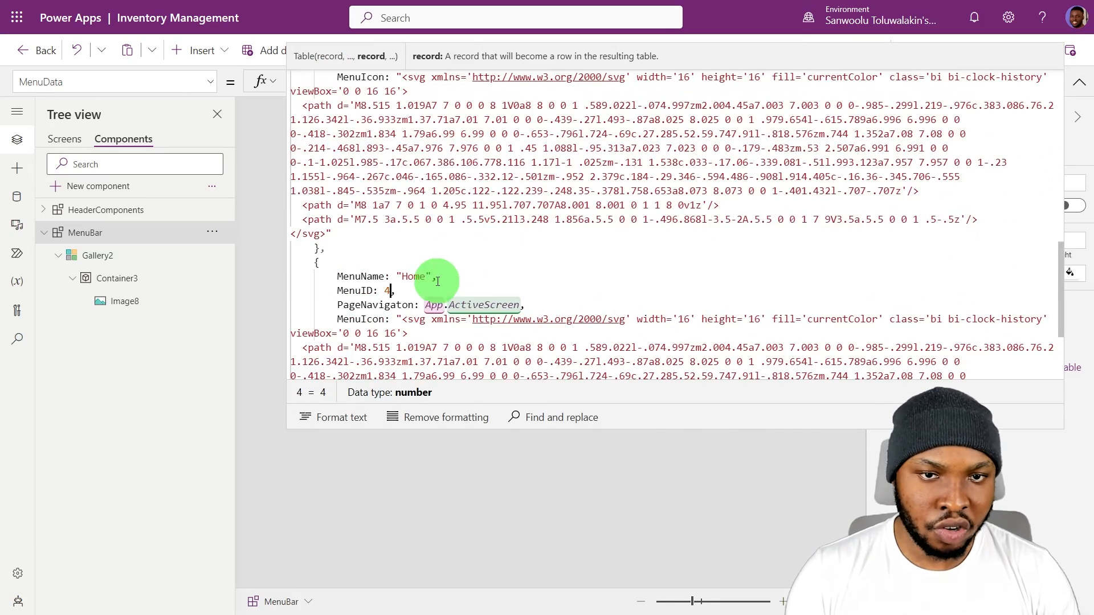
pyautogui.click(1078, 83)
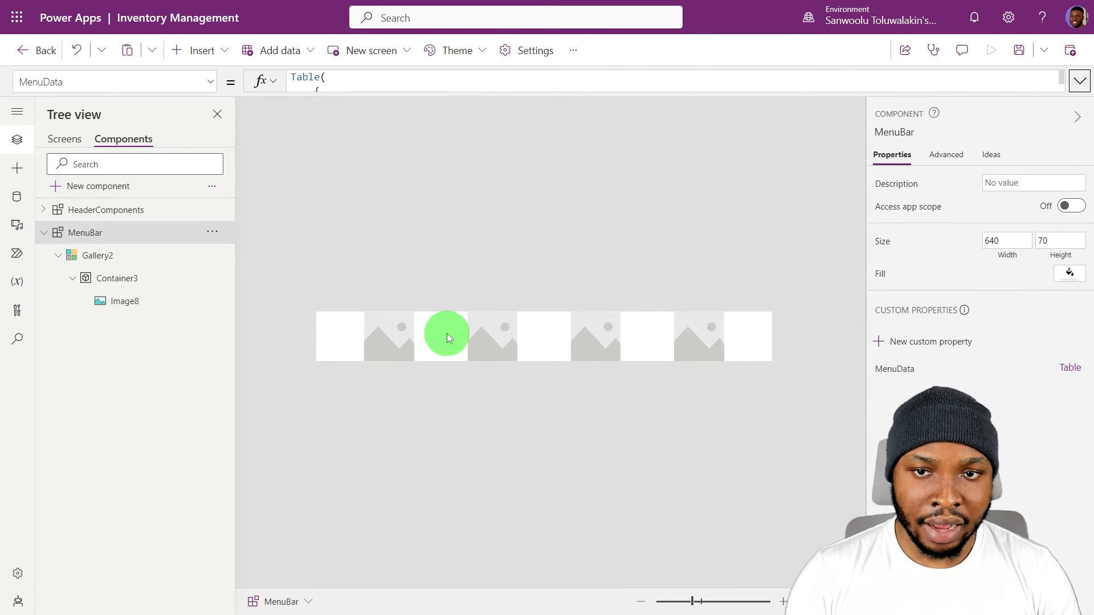
# Set the gallery image to "data:image/svg+xml;utf8, "&EncodeUrl(ThisItem.MenuIcon), with top and bottom padding of Self.Height * 25%.
pyautogui.click(383, 337)
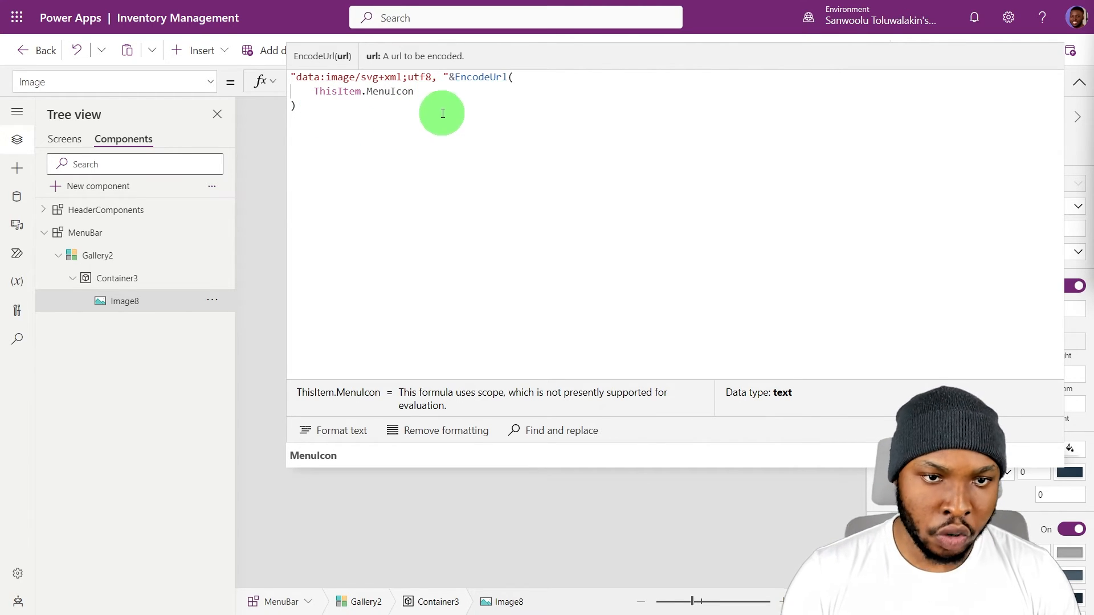
pyautogui.click(1078, 82)
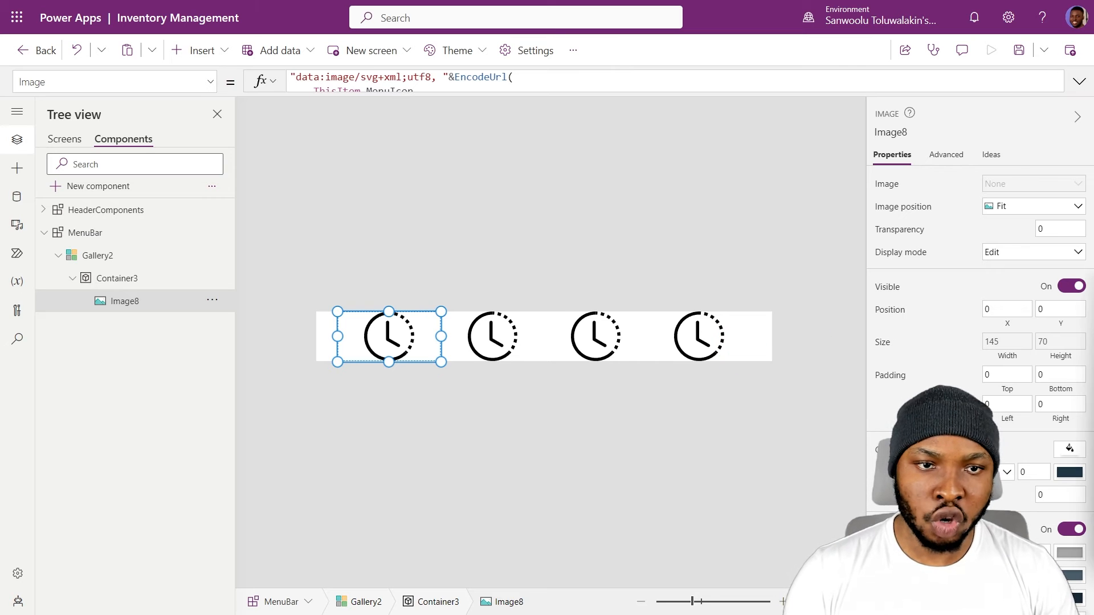
pyautogui.click(1010, 388)
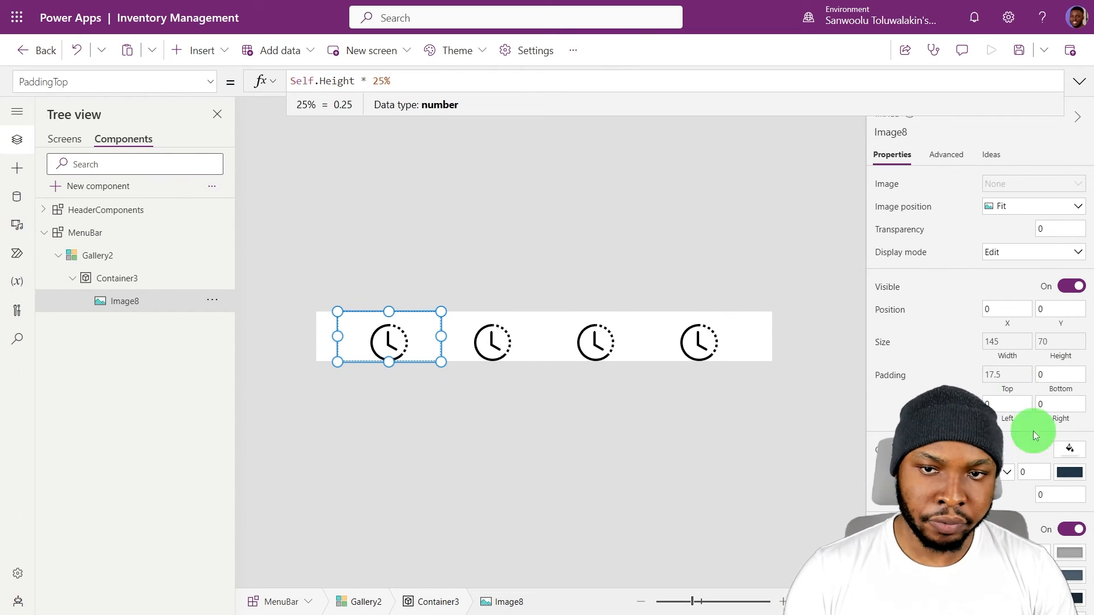
pyautogui.click(524, 234)
pyautogui.click(398, 338)
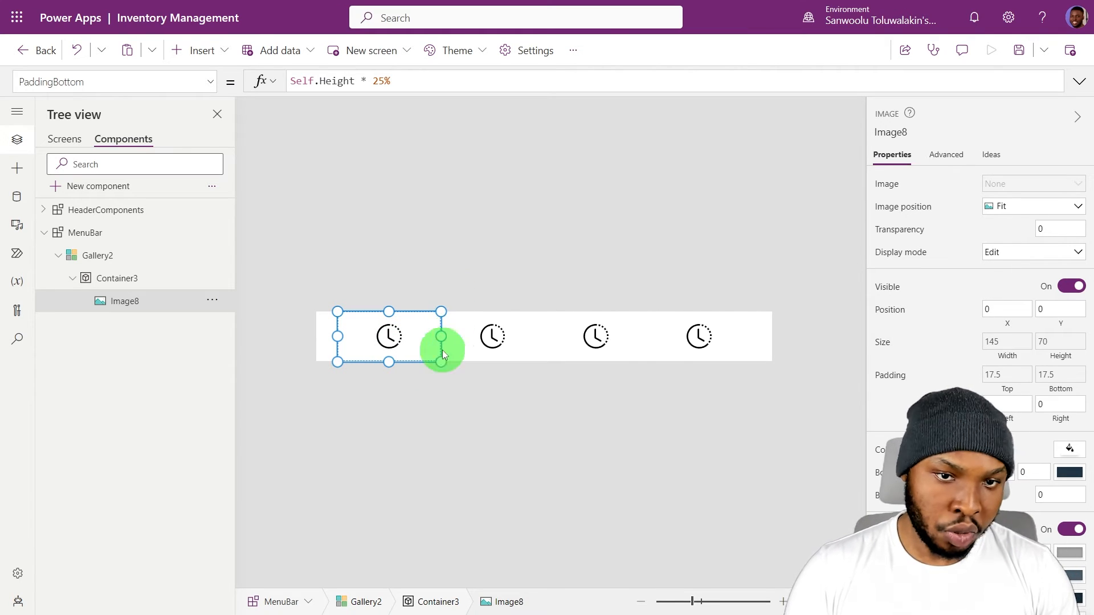
pyautogui.doubleClick(114, 300)
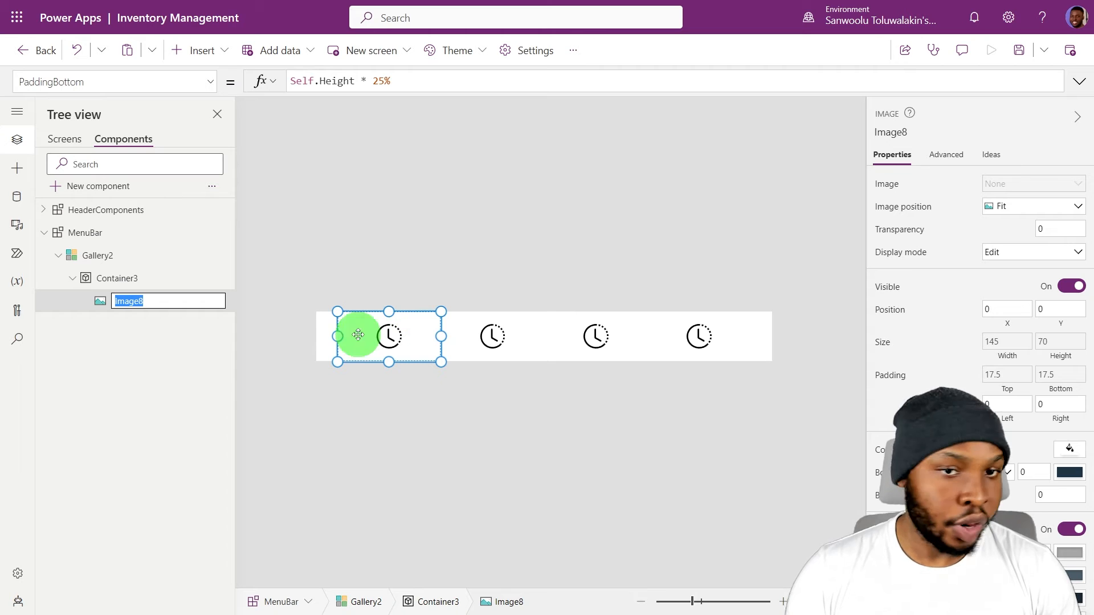
# Insert a rectangle into the gallery's container and set its height to 4.
pyautogui.click(195, 50)
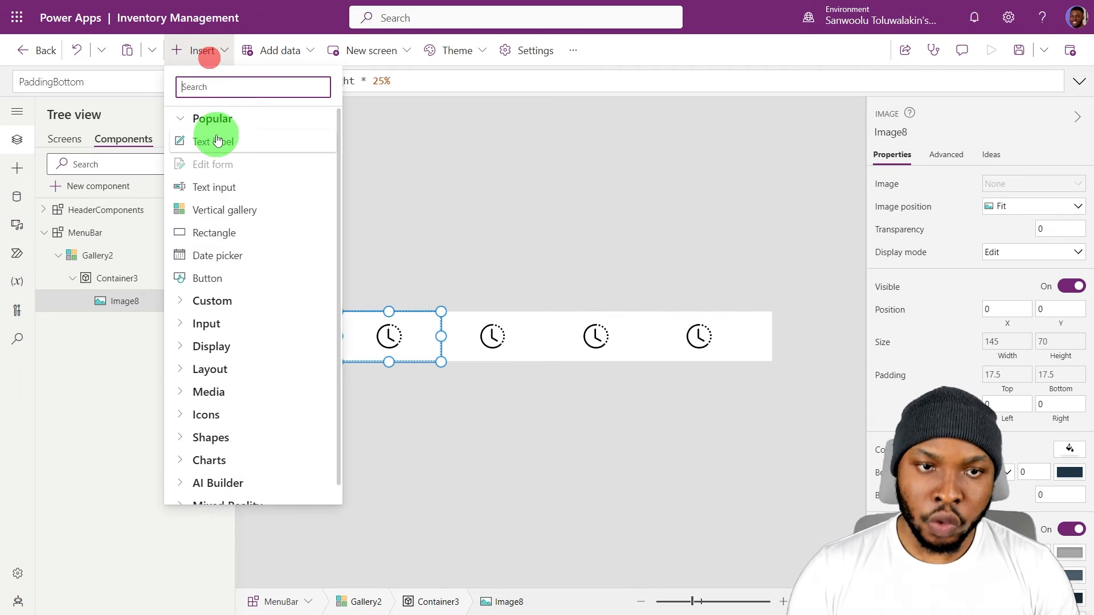
pyautogui.click(224, 235)
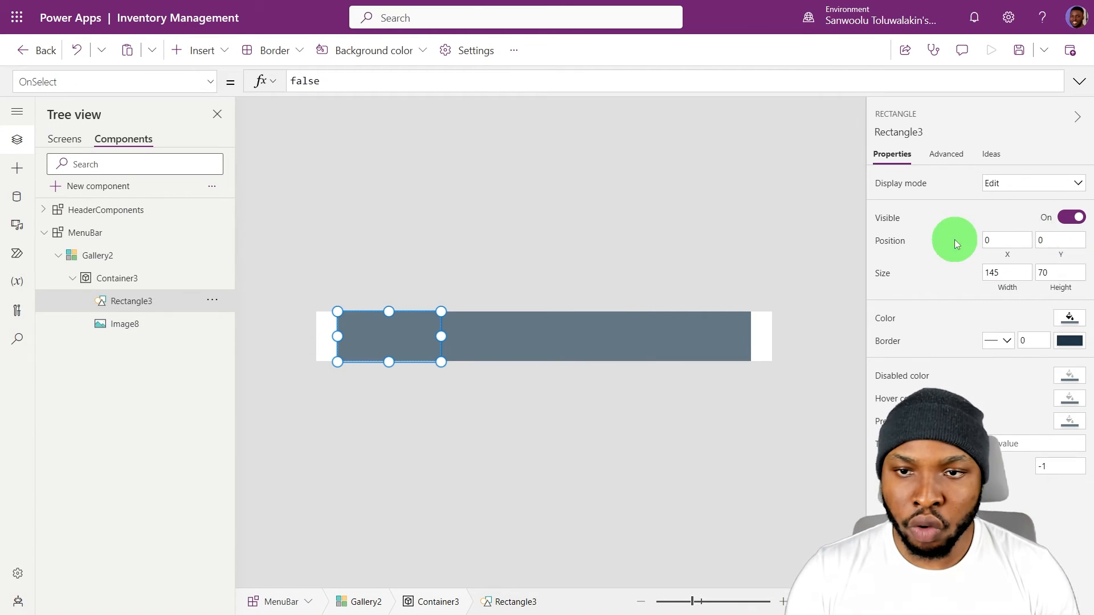
pyautogui.click(1061, 273)
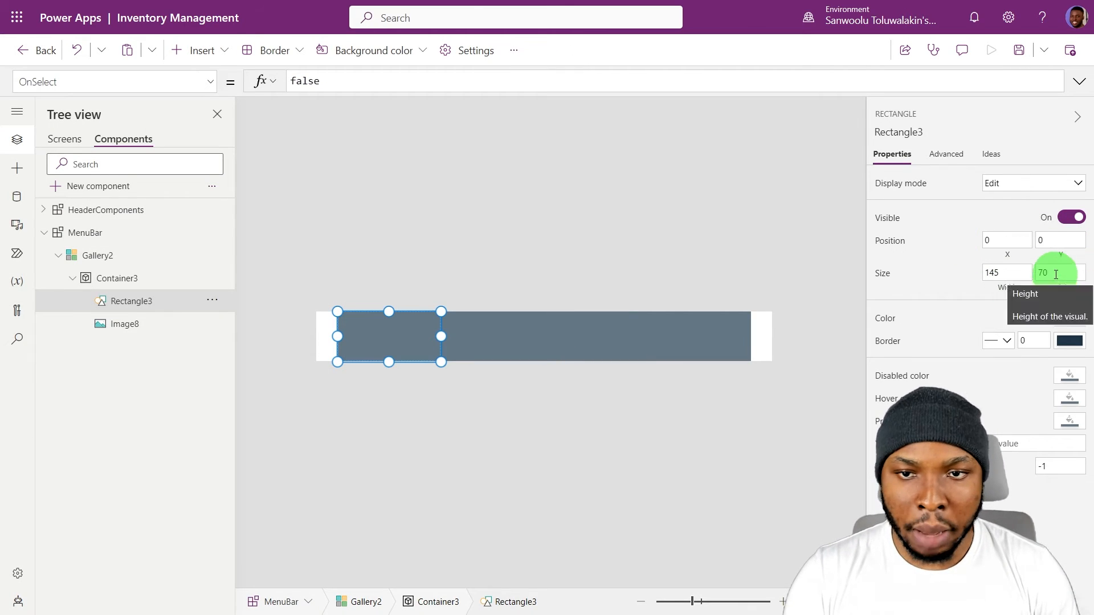
pyautogui.click(979, 295)
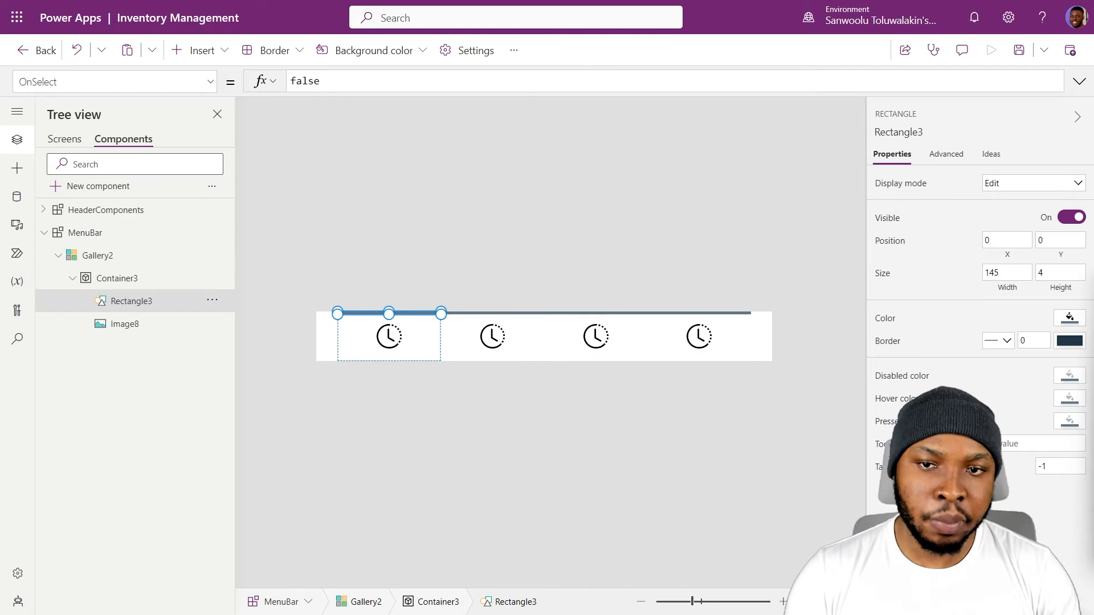
# Set the rectangle's width to Parent.Width * 60% and centre it horizontally in its container.
pyautogui.click(1004, 273)
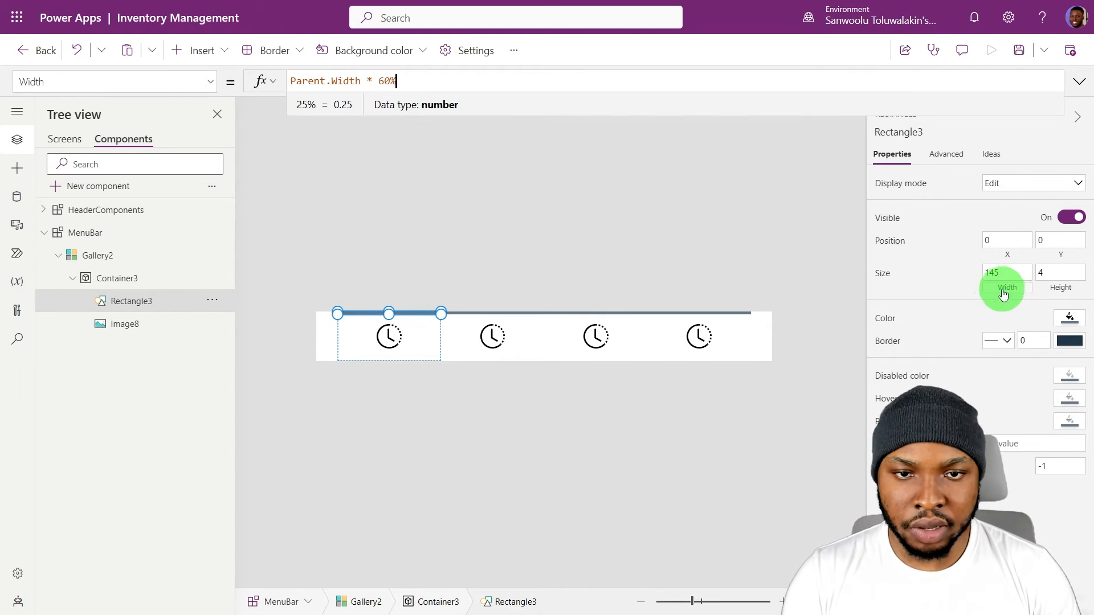
pyautogui.press('BackSpace')
pyautogui.press('BackSpace')
pyautogui.press('BackSpace')
pyautogui.write('60%')
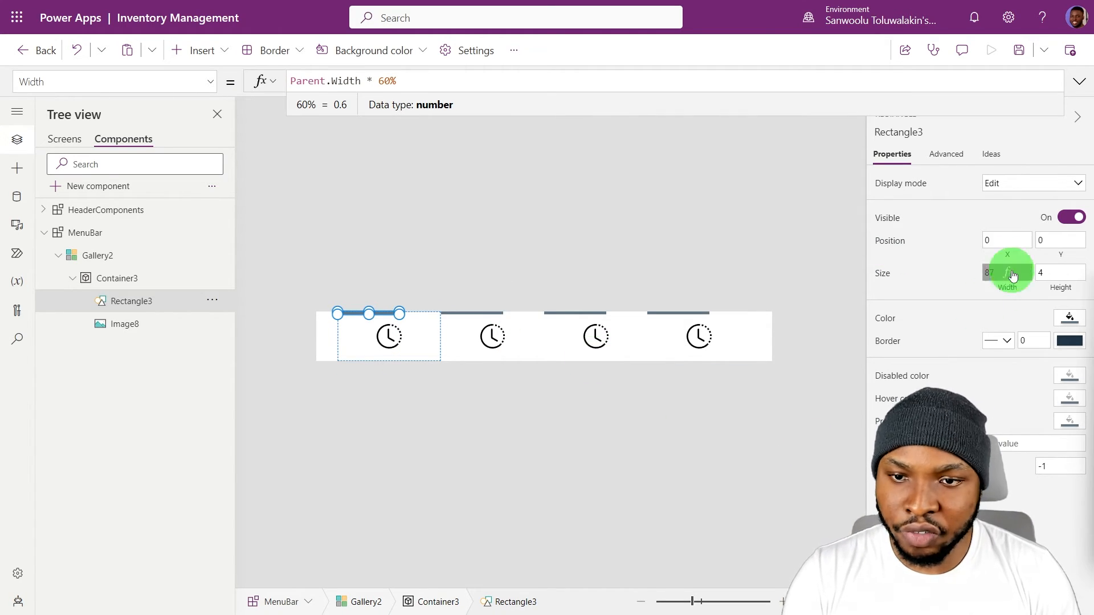
pyautogui.click(1002, 242)
pyautogui.hotkey('ctrl', 'v')
pyautogui.click(764, 252)
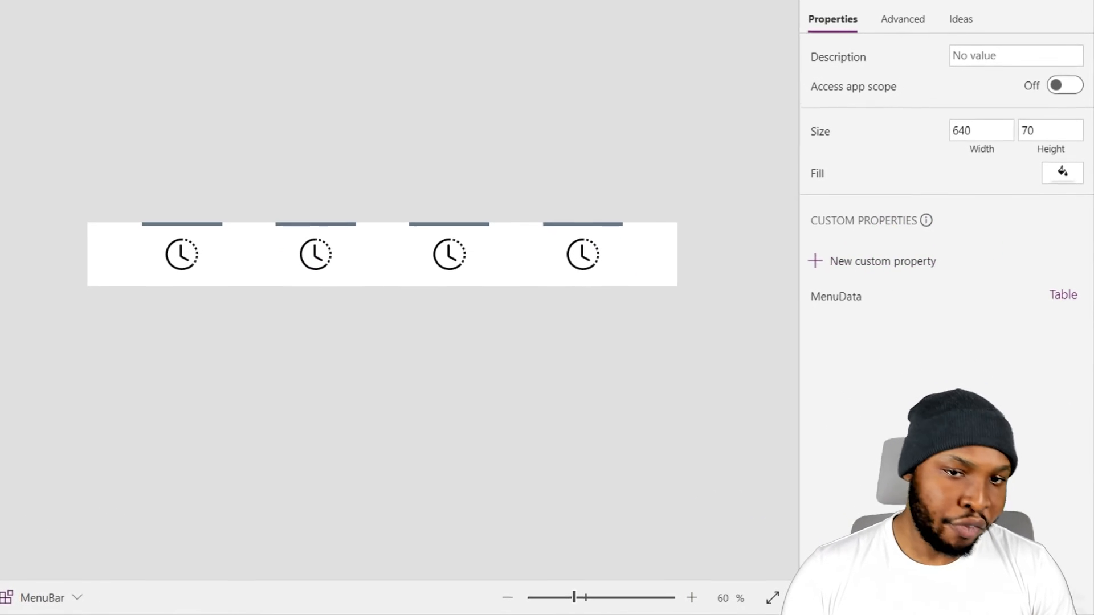
# Create a custom input property named BaseIconColor with the Color data type on the MenuBar component.
pyautogui.click(874, 262)
pyautogui.click(668, 37)
pyautogui.hotkey('ctrl', 'a')
pyautogui.write('BaseIconColor')
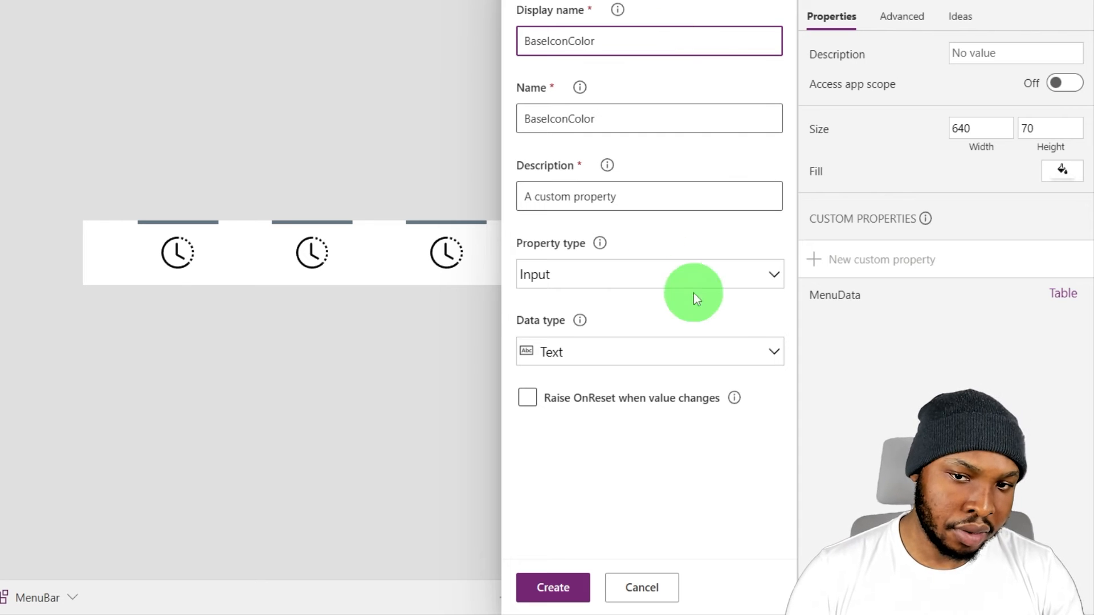
pyautogui.click(672, 347)
pyautogui.click(558, 298)
pyautogui.doubleClick(615, 42)
pyautogui.click(553, 588)
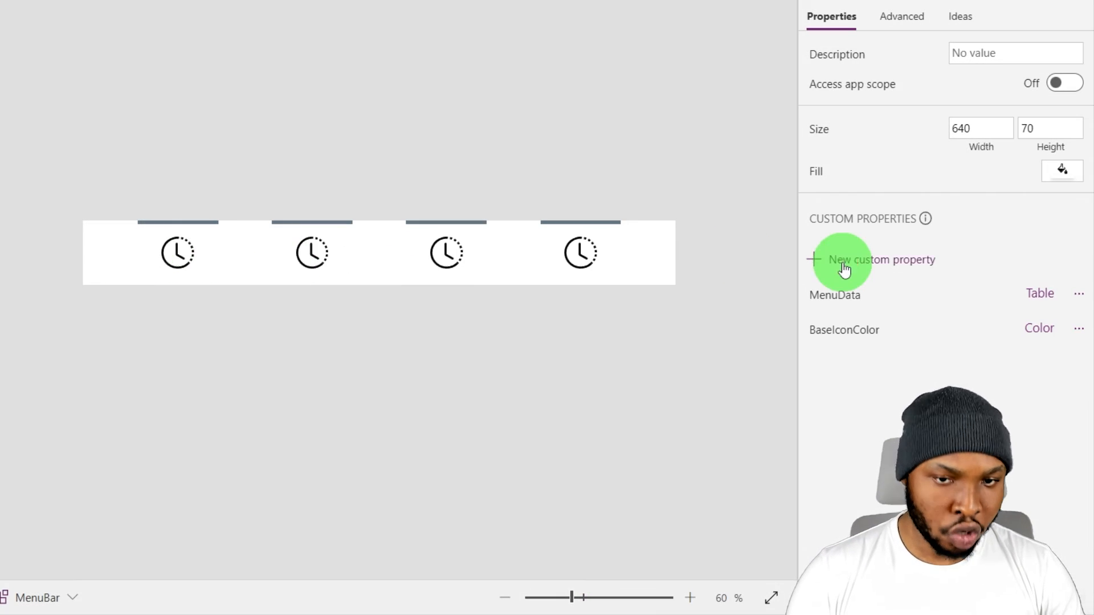
# Create a Text custom input property named BaseIconColorText on the MenuBar component.
pyautogui.click(831, 260)
pyautogui.click(627, 41)
pyautogui.hotkey('ctrl', 'a')
pyautogui.write('BaseIconColorText')
pyautogui.click(587, 583)
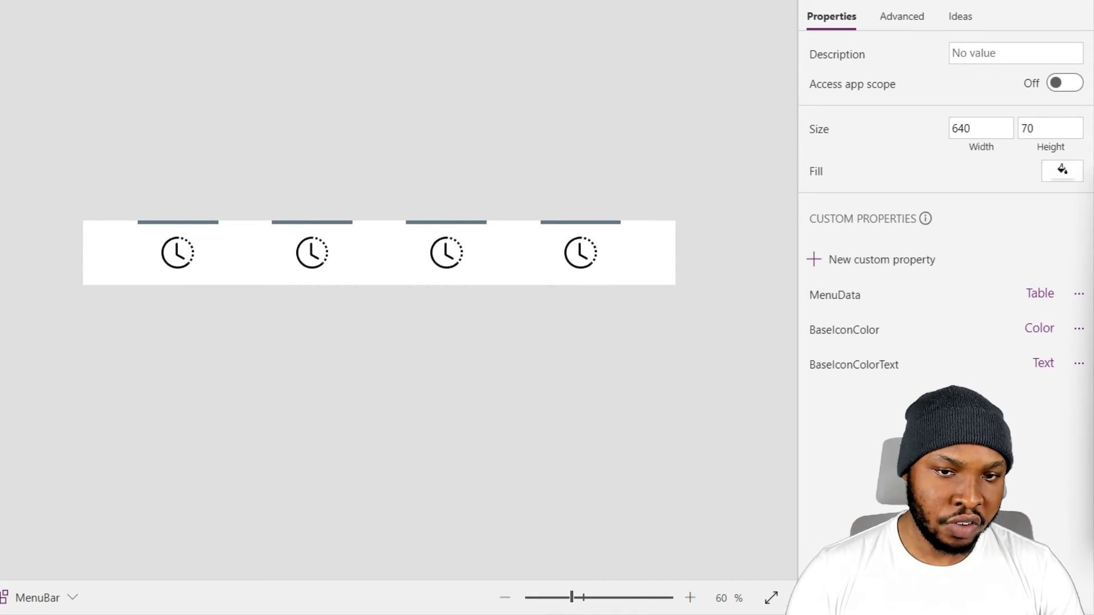
# Create a custom input property named SelectedIconColor with the Color data type on the MenuBar component.
pyautogui.click(831, 261)
pyautogui.click(623, 39)
pyautogui.hotkey('ctrl', 'a')
pyautogui.write('SelectedIconColor')
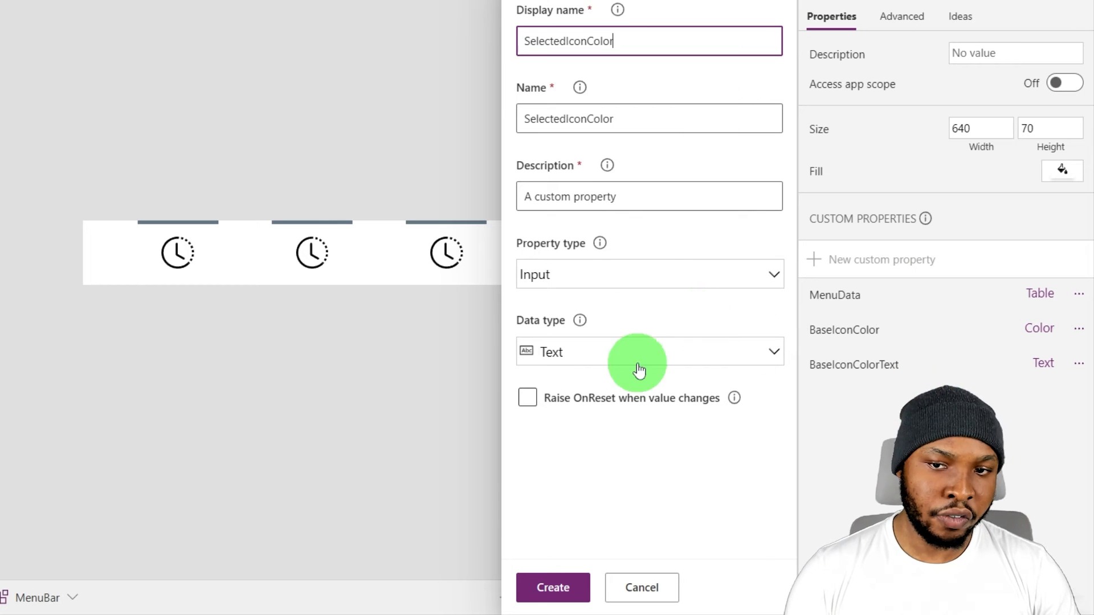
pyautogui.click(652, 349)
pyautogui.click(574, 301)
pyautogui.click(574, 583)
# Create a Text custom input property named SelectedIconColorText on the MenuBar component.
pyautogui.click(854, 259)
pyautogui.click(623, 40)
pyautogui.hotkey('ctrl', 'a')
pyautogui.write('SelectedIconColorText')
pyautogui.click(555, 587)
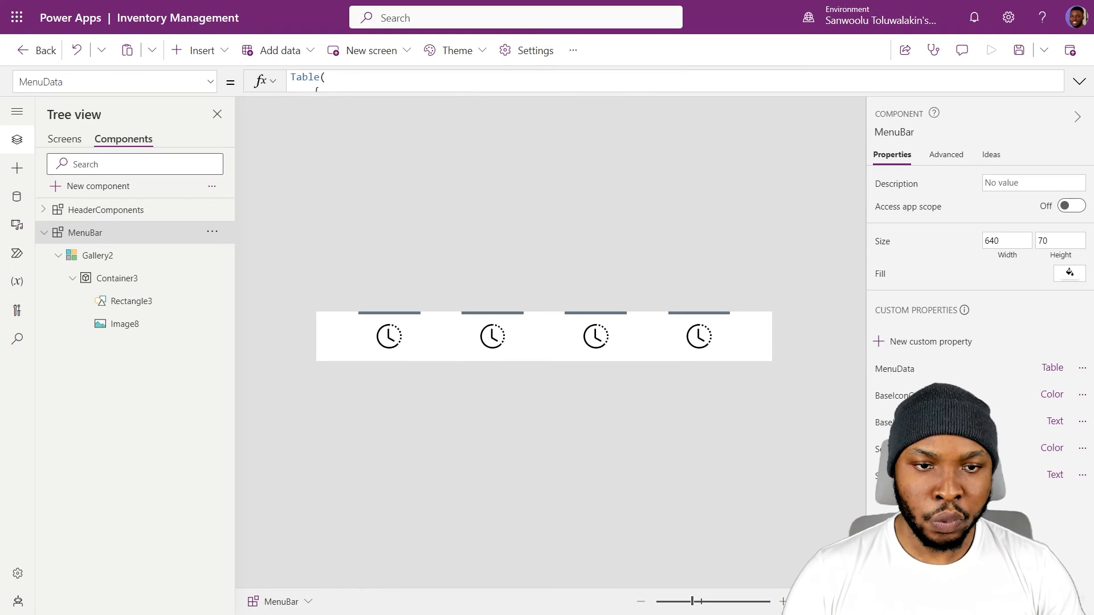
# Set the default of the BaseIconColorText property to "RGBA(149, 149, 149, 1)".
pyautogui.click(899, 399)
pyautogui.click(892, 422)
pyautogui.hotkey('ctrl', 'v')
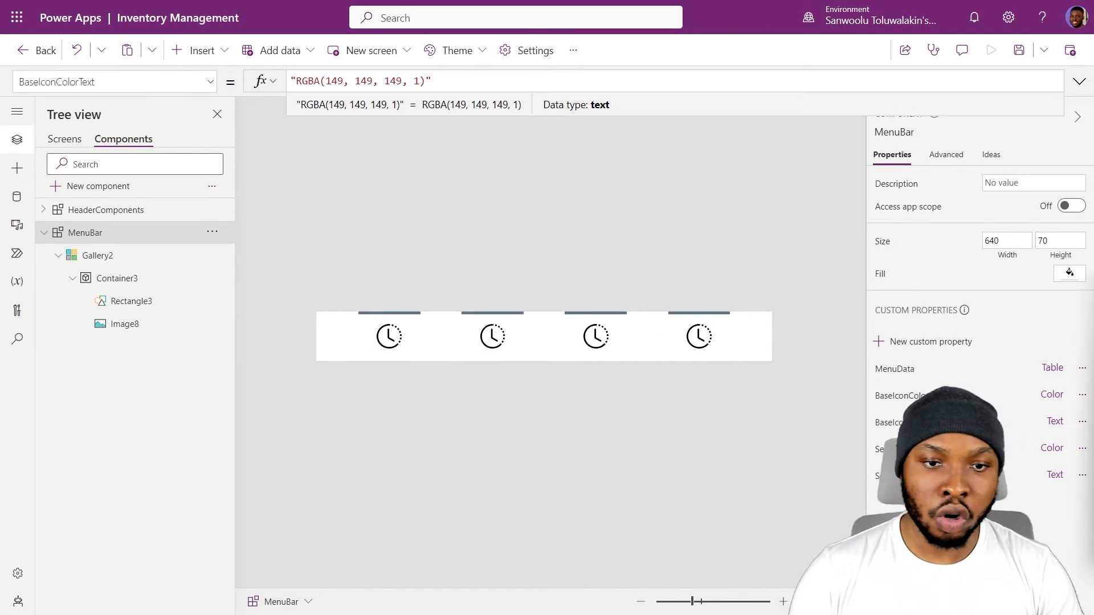
# Set SelectedIconColor to RGBA(45,85,251,1) and SelectedIconColorText to the same value as quoted text.
pyautogui.click(889, 448)
pyautogui.hotkey('ctrl', 'v')
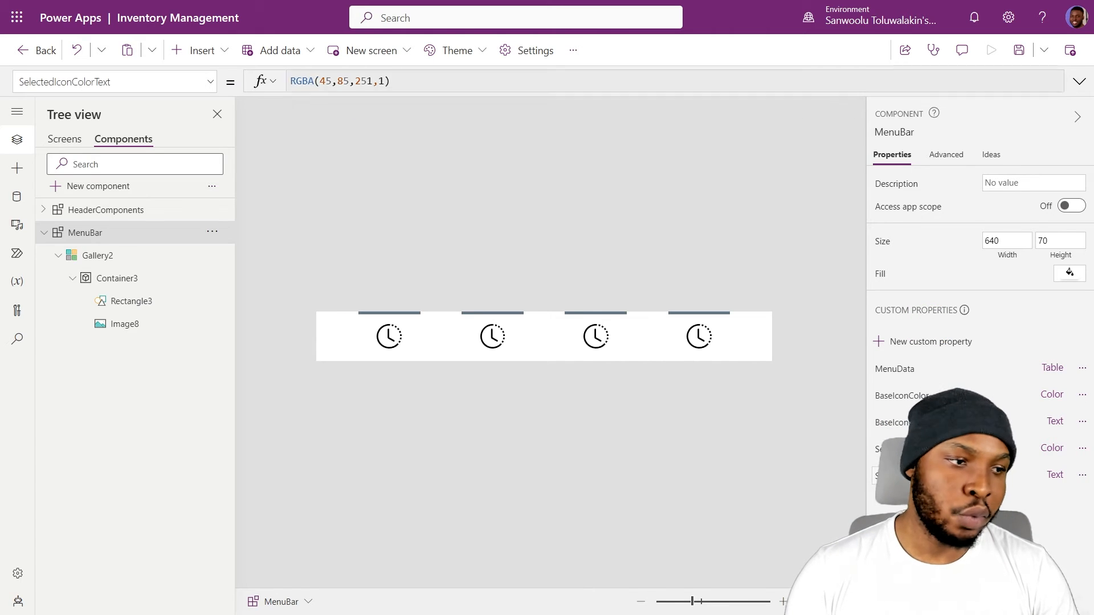
pyautogui.click(880, 475)
pyautogui.write('""')
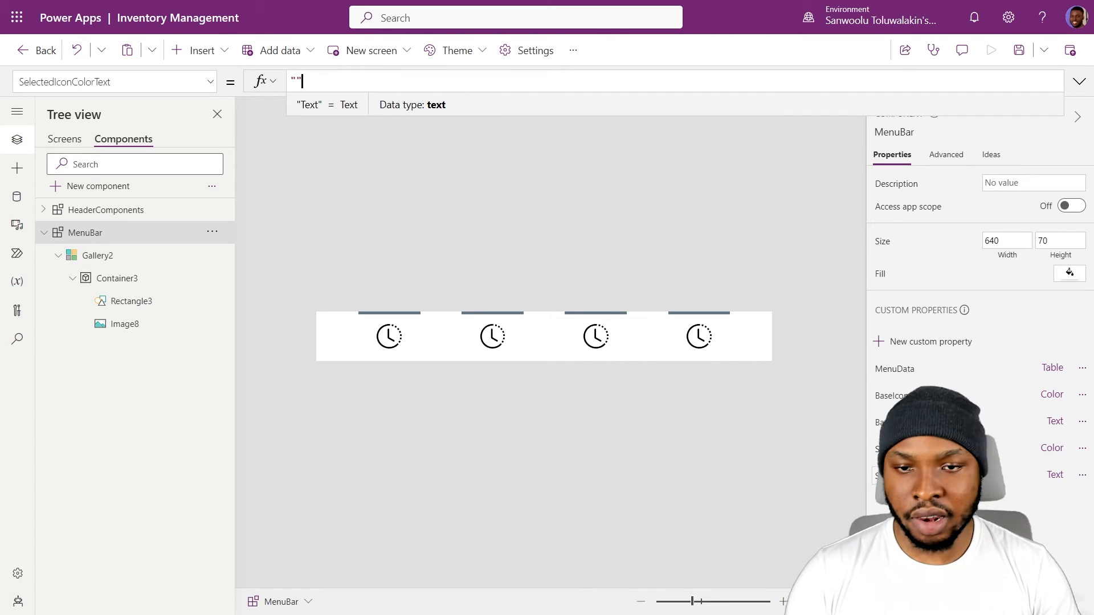
pyautogui.hotkey('ctrl', 'v')
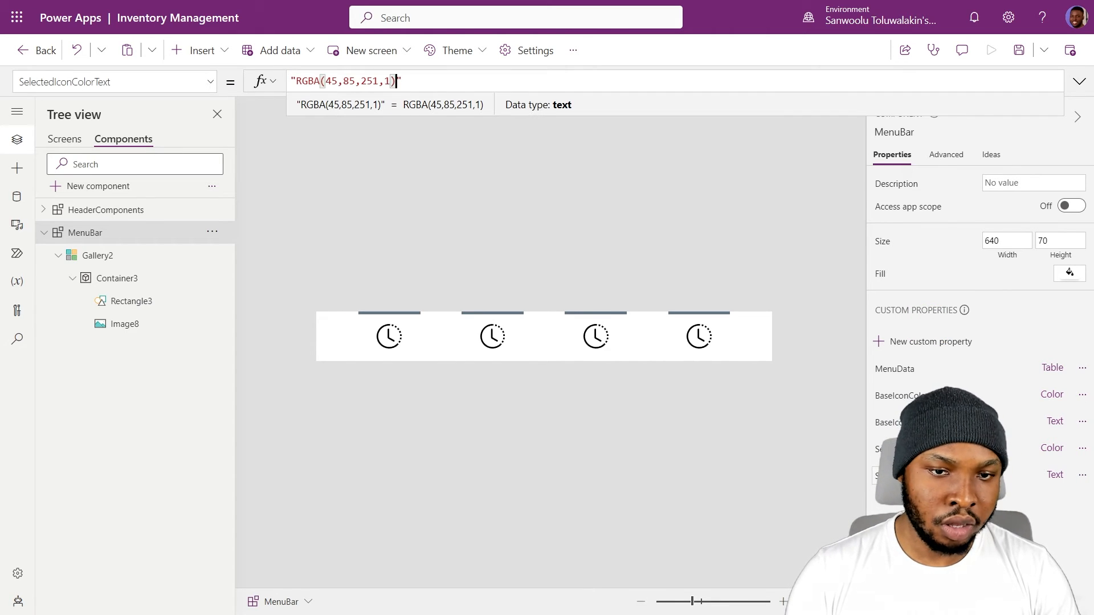
# Create a custom input property named CurrentMenuID with the Number data type on the MenuBar component.
pyautogui.click(928, 342)
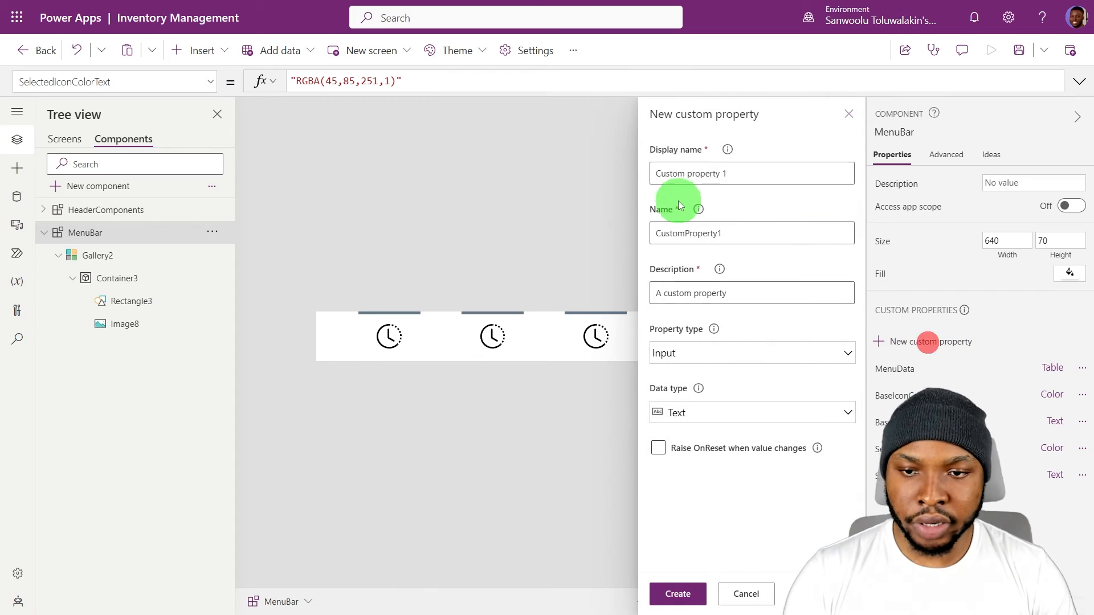
pyautogui.tripleClick(706, 172)
pyautogui.hotkey('ctrl', 'v')
pyautogui.click(752, 409)
pyautogui.click(708, 154)
pyautogui.click(679, 592)
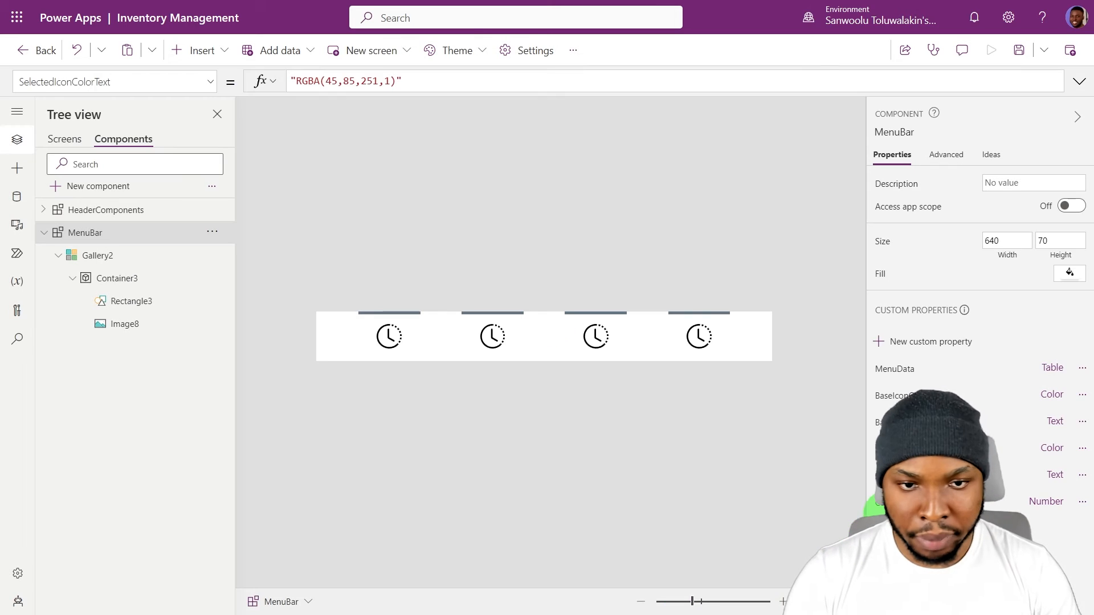
# Set the default value of the CurrentMenuID property to 1.
pyautogui.click(886, 507)
pyautogui.press('BackSpace')
pyautogui.press('BackSpace')
pyautogui.click(731, 488)
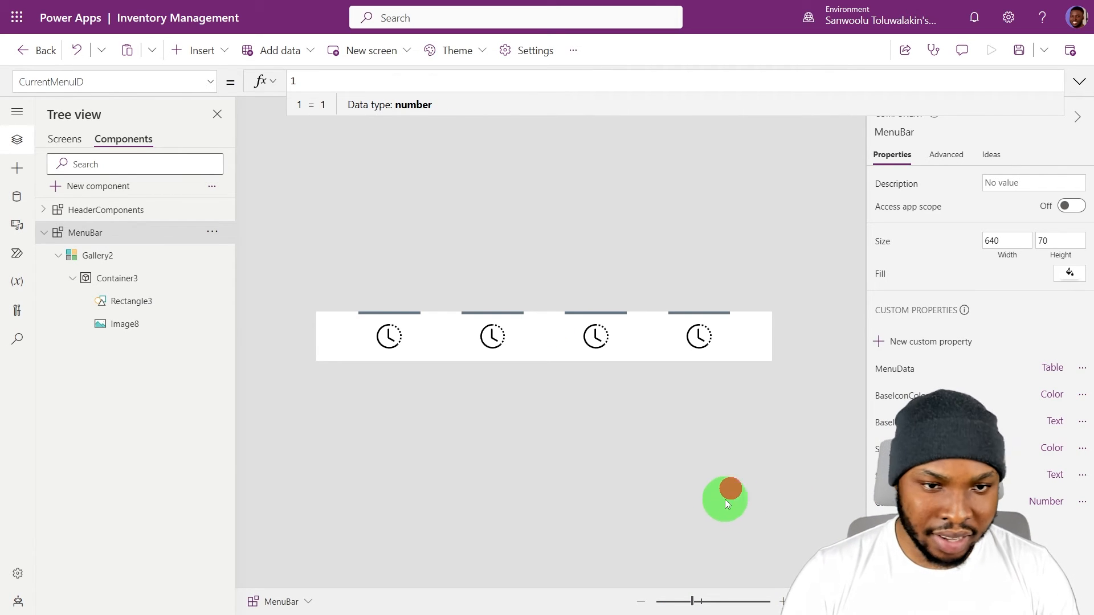
# Set the rectangle's Visible property to ThisItem.MenuID = MenuBar.CurrentMenuID.
pyautogui.click(144, 302)
pyautogui.click(887, 222)
pyautogui.write('ThisItem.MenuID = MenuBar.CurrentMenuID')
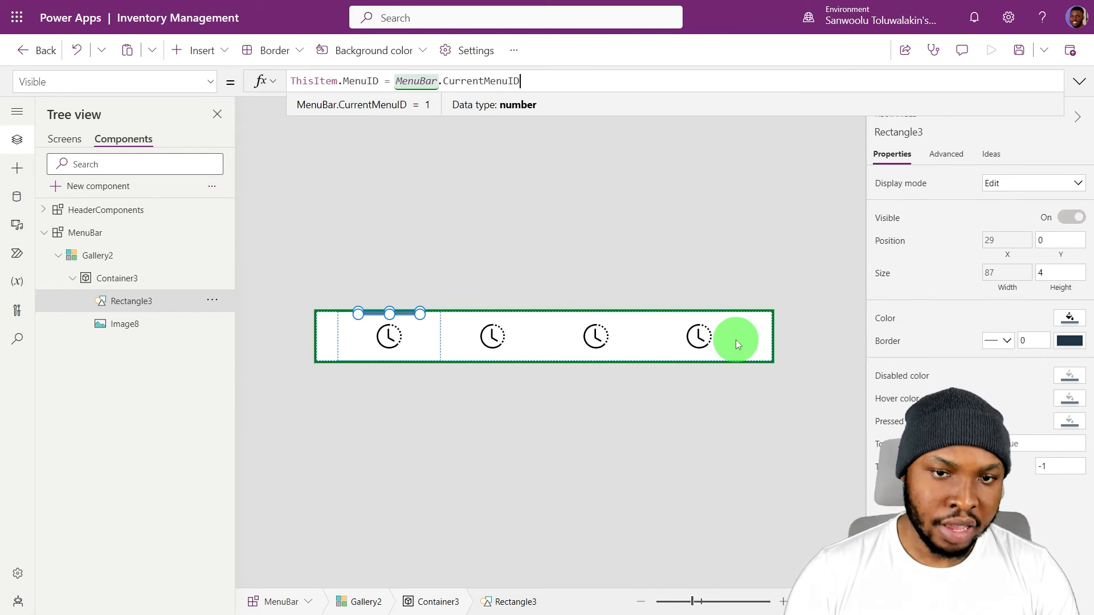
pyautogui.click(726, 437)
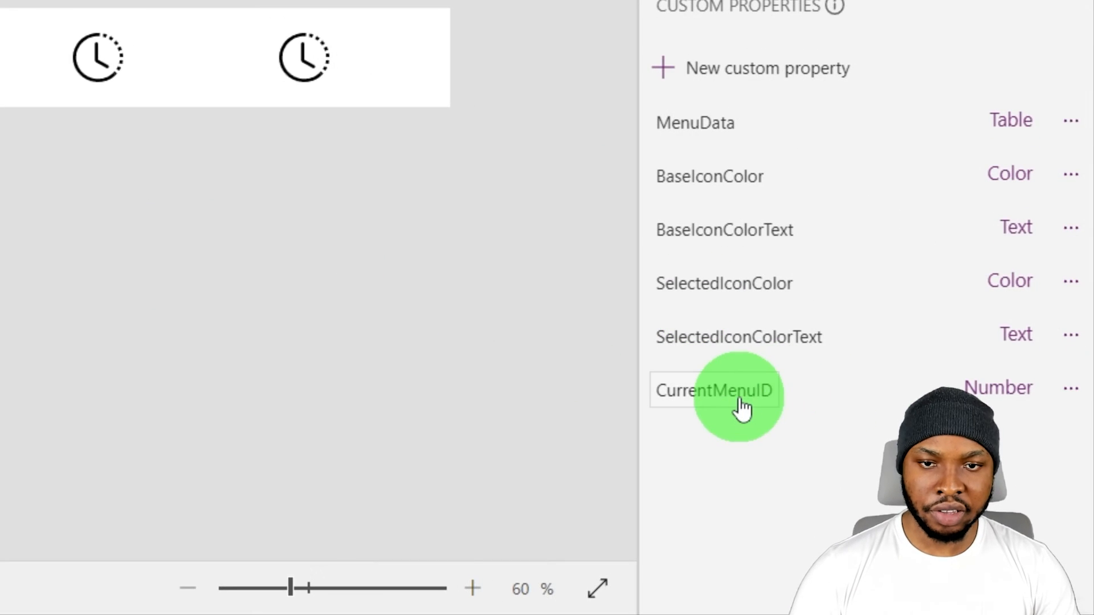
# Set CurrentMenuID to 3 to test the highlight bar on another menu item.
pyautogui.click(779, 422)
pyautogui.press('BackSpace')
pyautogui.write('3')
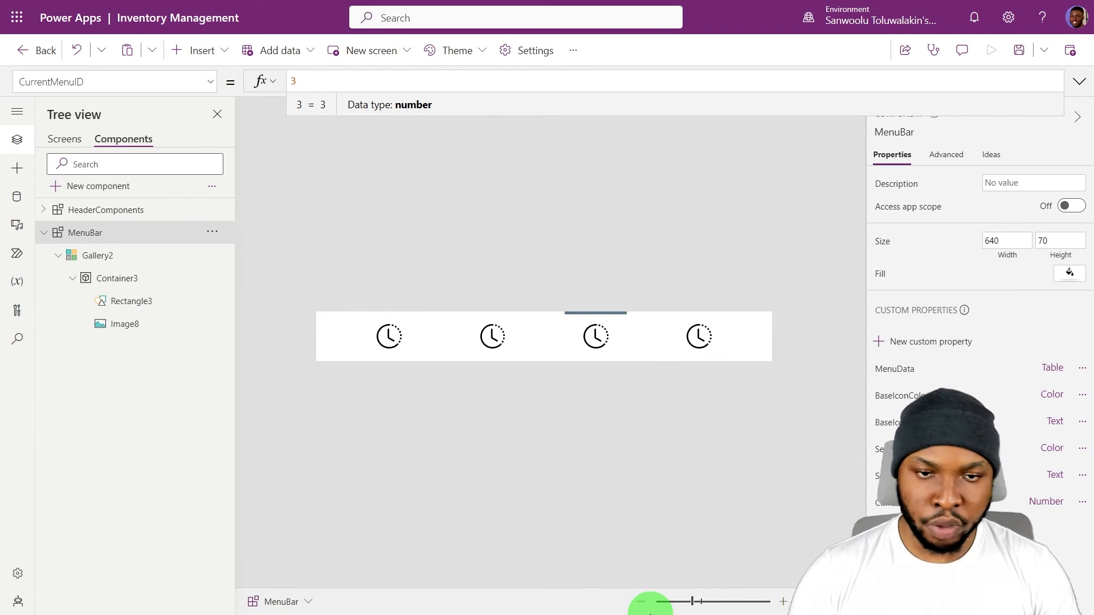
# In the image formula, substitute "currentColor" in ThisItem.MenuIcon with MenuBar.SelectedIconColorText if ThisItem.MenuID = MenuBar.CurrentMenuID, otherwise MenuBar.BaseIconColorText.
pyautogui.click(389, 355)
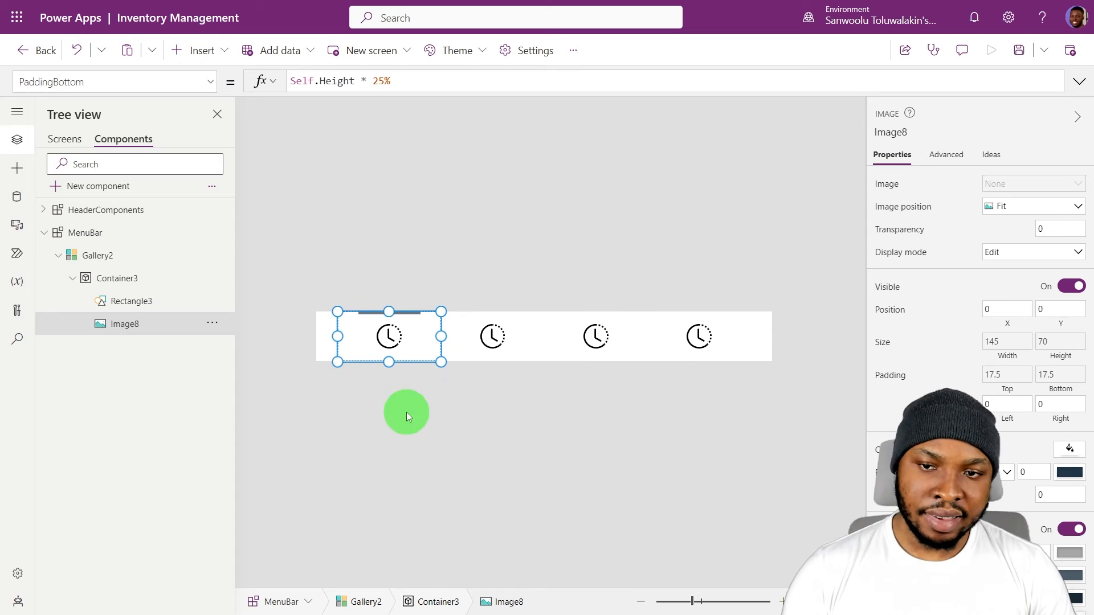
pyautogui.click(884, 183)
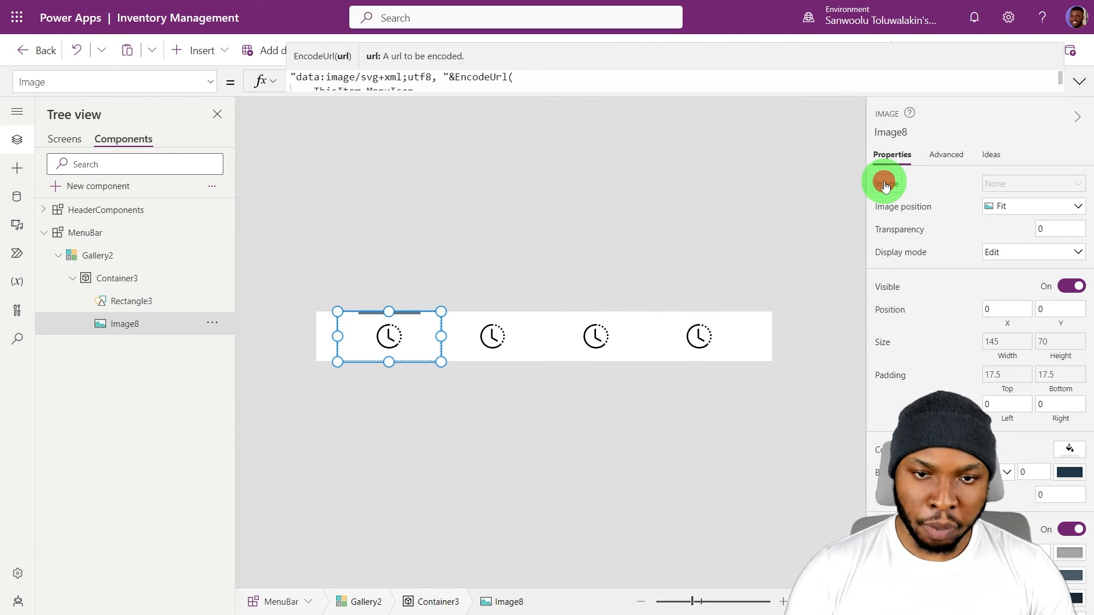
pyautogui.click(1074, 84)
pyautogui.click(314, 91)
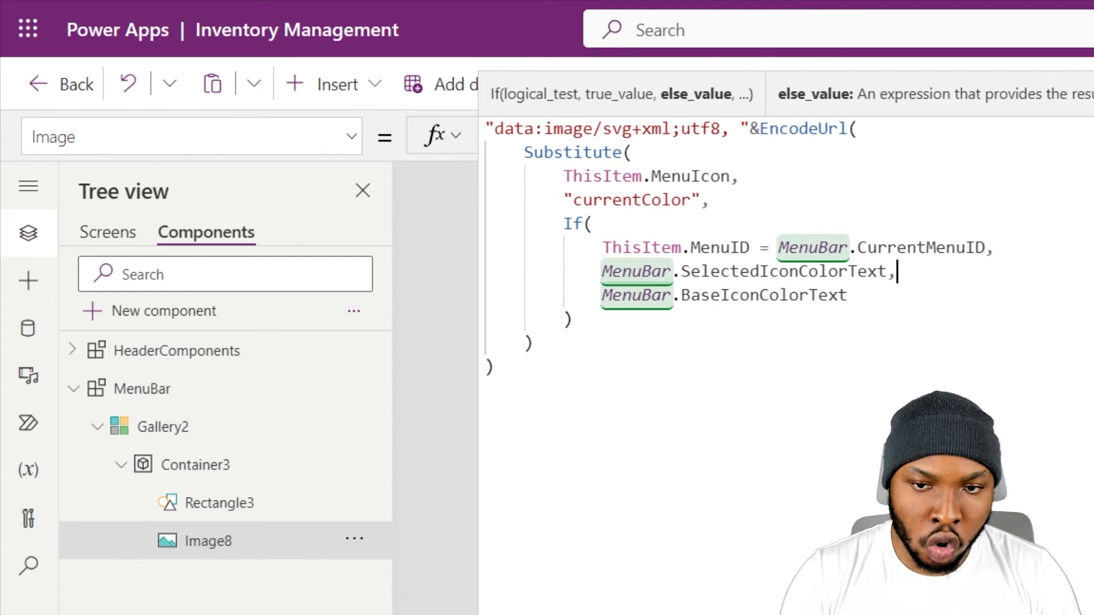
pyautogui.click(1071, 85)
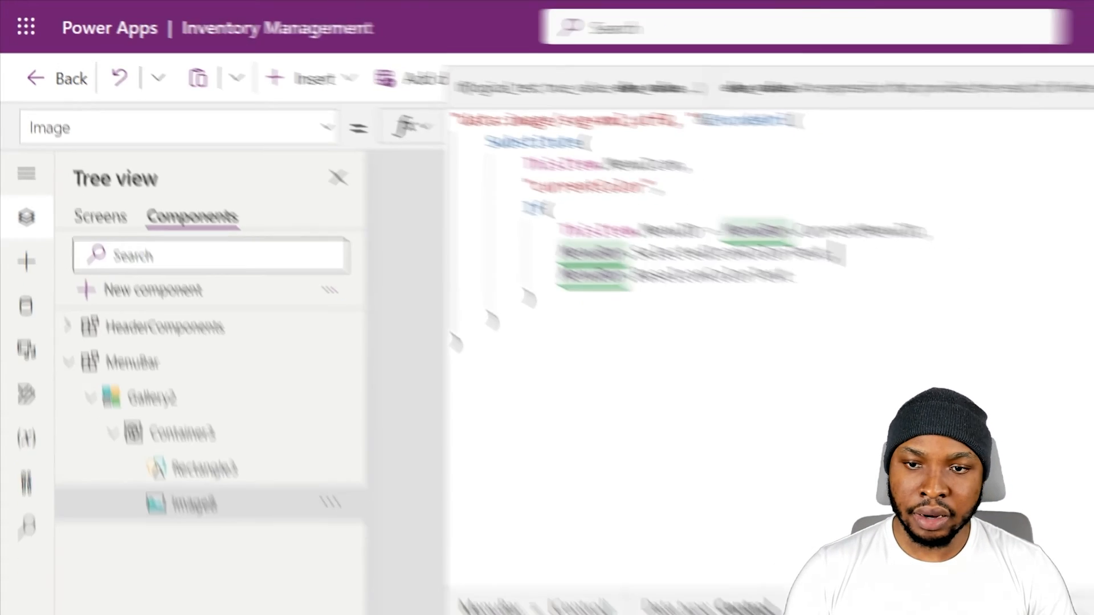
# Copy the If expression from the image formula into the rectangle's Fill property.
pyautogui.click(1080, 85)
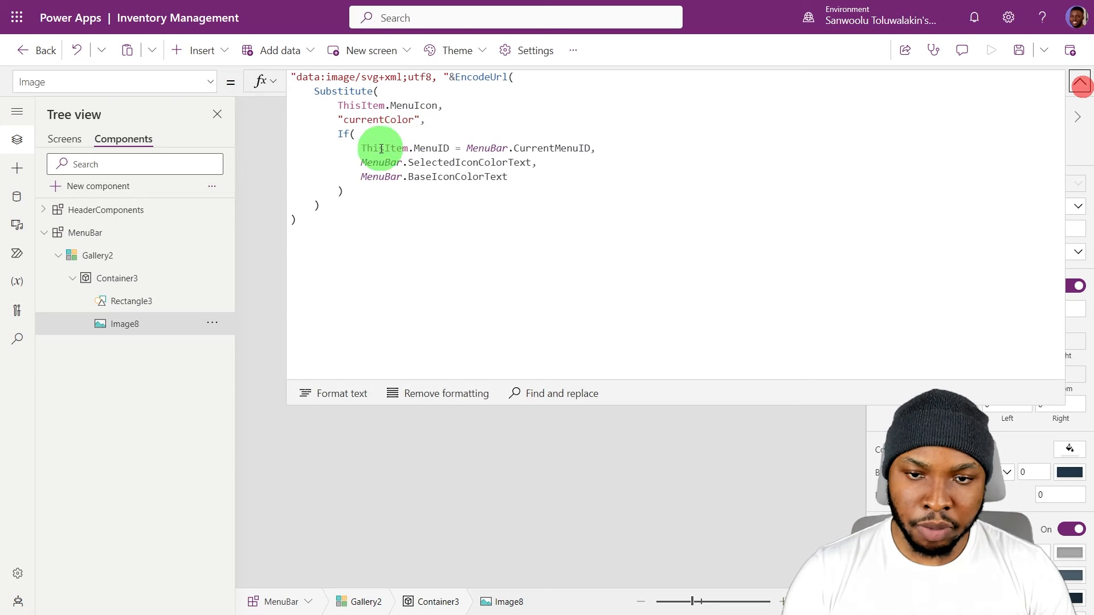
pyautogui.moveTo(347, 190); pyautogui.dragTo(339, 133)
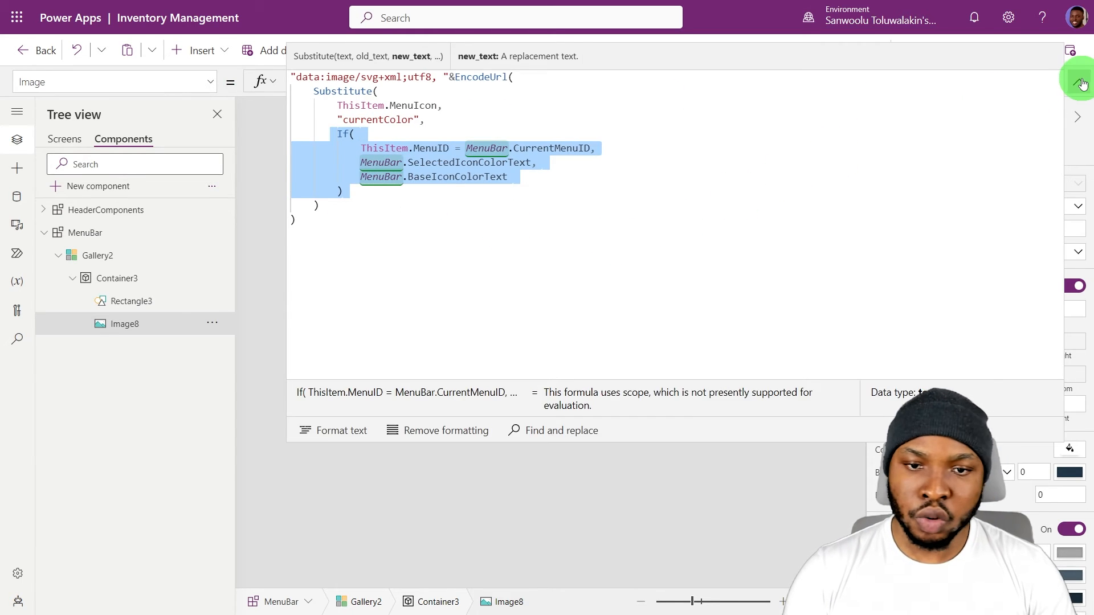
pyautogui.click(1078, 82)
pyautogui.click(128, 300)
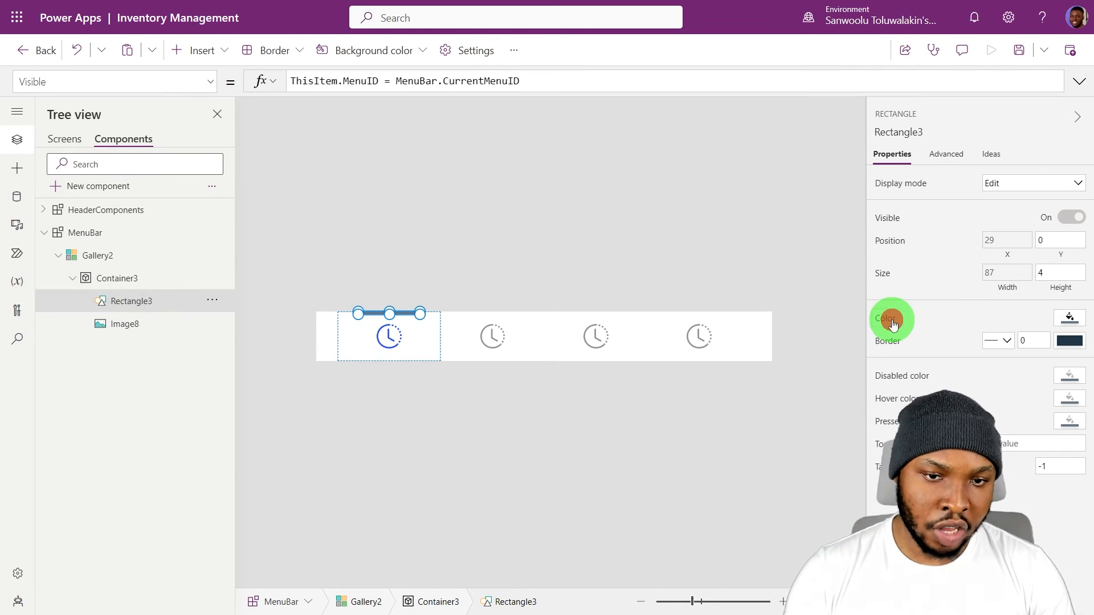
pyautogui.click(892, 325)
pyautogui.click(1076, 85)
# Change the results in the rectangle's Fill formula to MenuBar.SelectedIconColor and MenuBar.BaseIconColor.
pyautogui.click(507, 106)
pyautogui.press('Delete')
pyautogui.press('Delete')
pyautogui.press('Delete')
pyautogui.press('Delete')
pyautogui.click(536, 122)
pyautogui.press('BackSpace')
pyautogui.press('BackSpace')
pyautogui.press('BackSpace')
pyautogui.press('BackSpace')
pyautogui.click(754, 155)
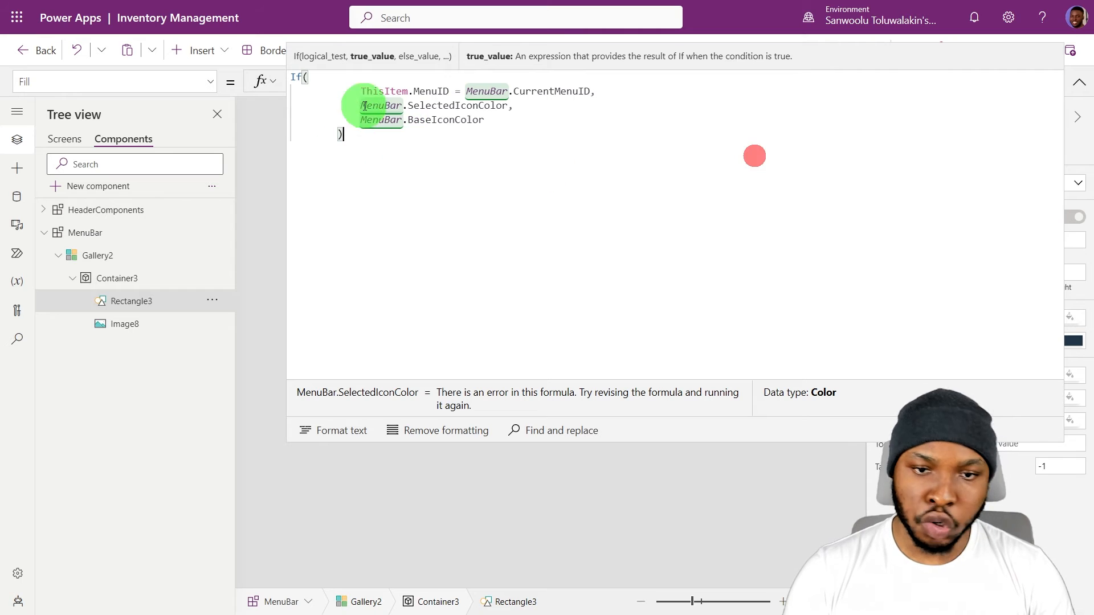
# Reduce the indentation of the rectangle's Fill formula by two levels.
pyautogui.keyDown('shift'); pyautogui.click(360, 94); pyautogui.keyUp('shift')
pyautogui.hotkey('shift', 'Tab')
pyautogui.hotkey('shift', 'Tab')
pyautogui.click(461, 196)
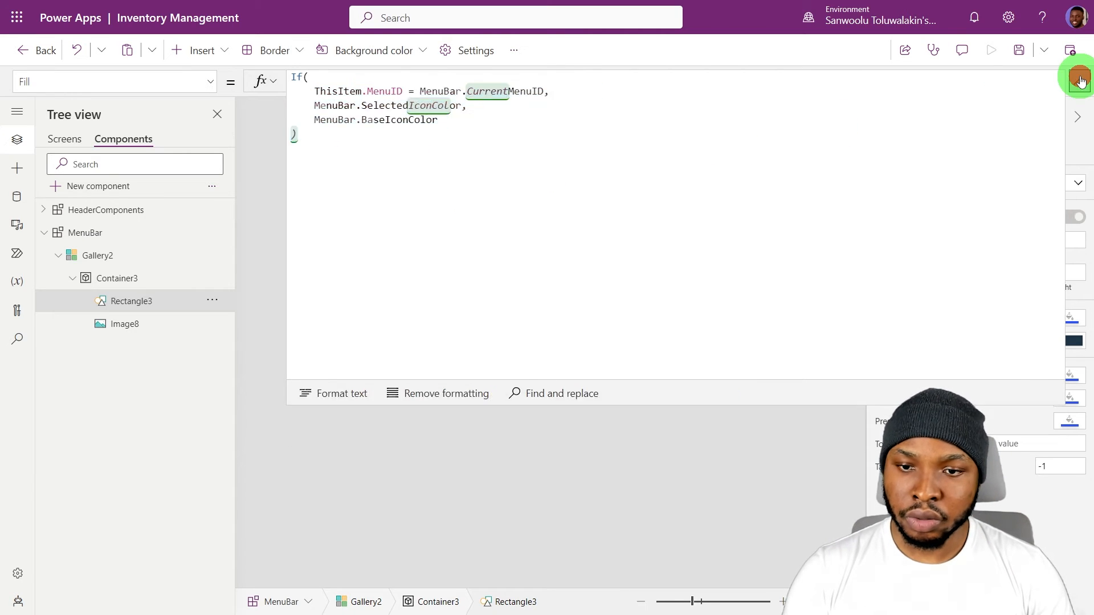
pyautogui.click(1076, 80)
# Insert a text label into the gallery's container and reduce its height to 20.
pyautogui.click(388, 336)
pyautogui.click(214, 47)
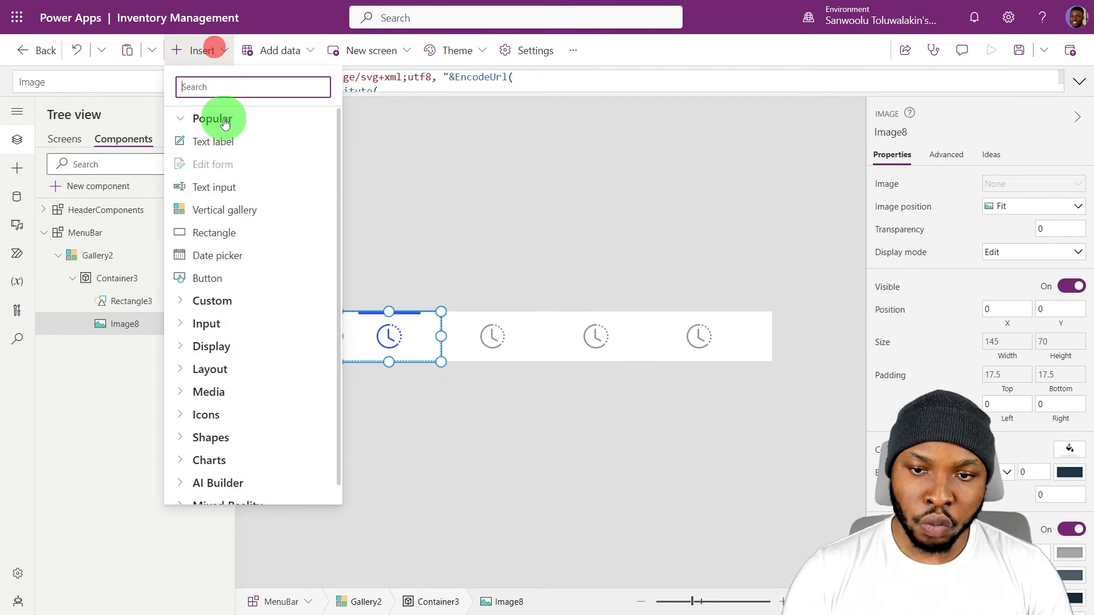
pyautogui.click(223, 138)
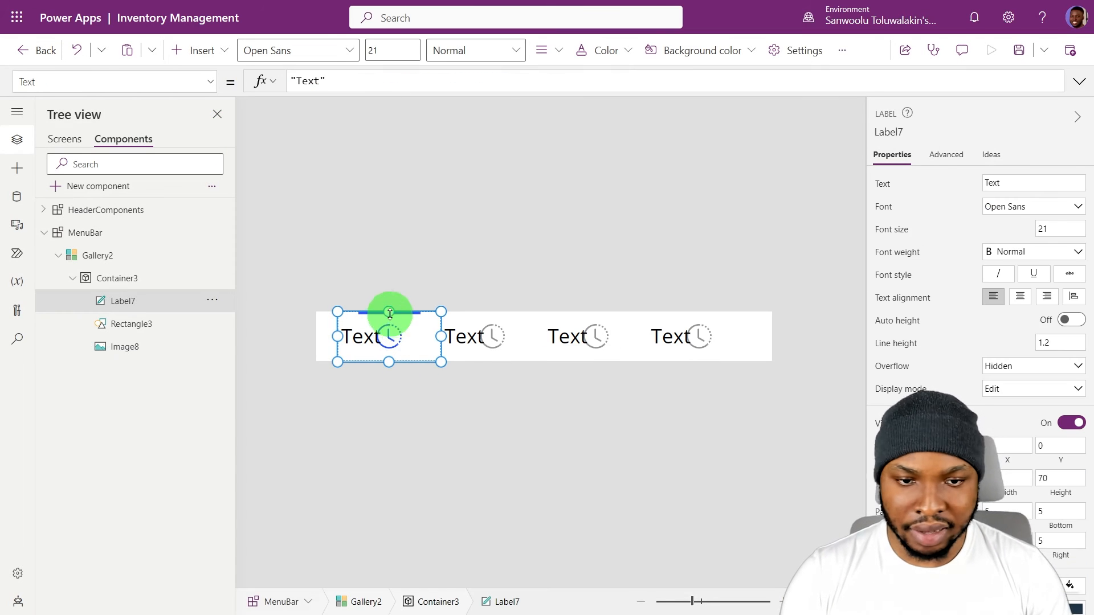
pyautogui.doubleClick(377, 347)
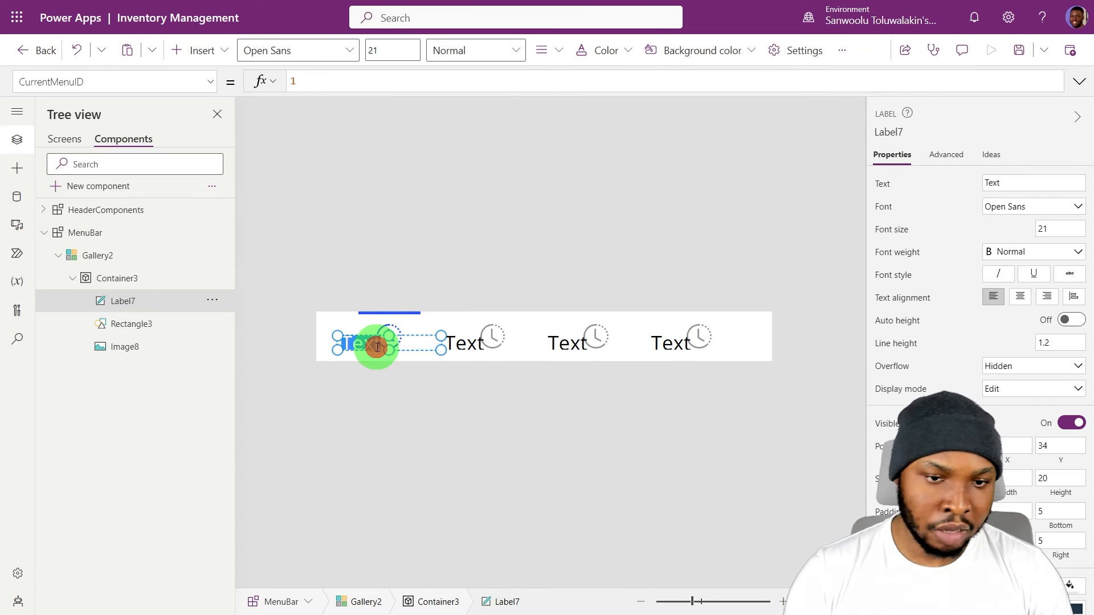
# Set the label's text to ThisItem.MenuName and centre-align it.
pyautogui.click(885, 187)
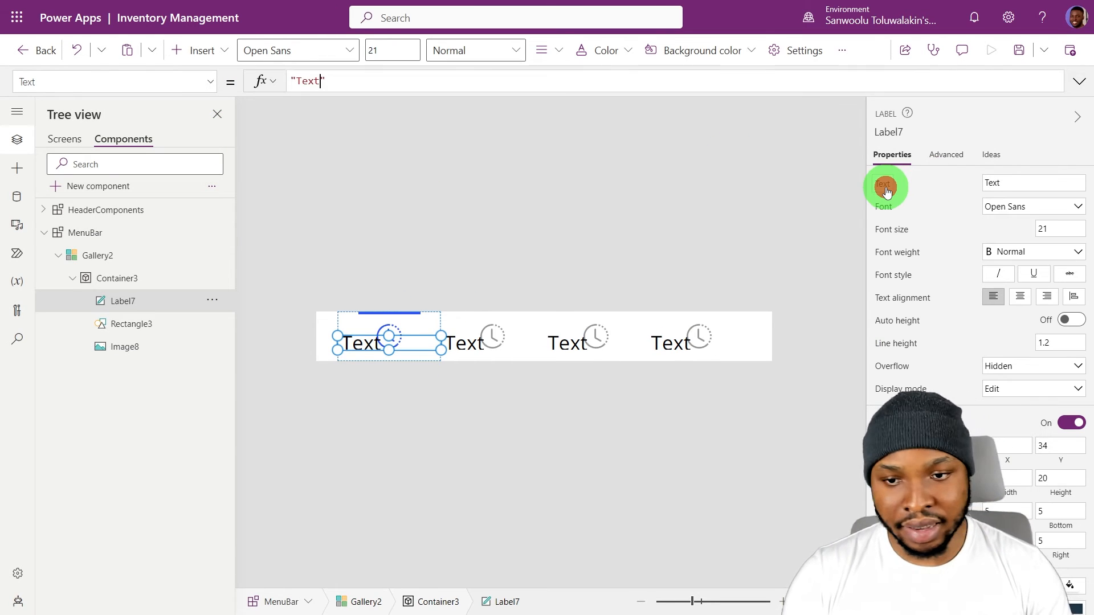
pyautogui.write('This')
pyautogui.press('Down')
pyautogui.press('Down')
pyautogui.press('Down')
pyautogui.press('Return')
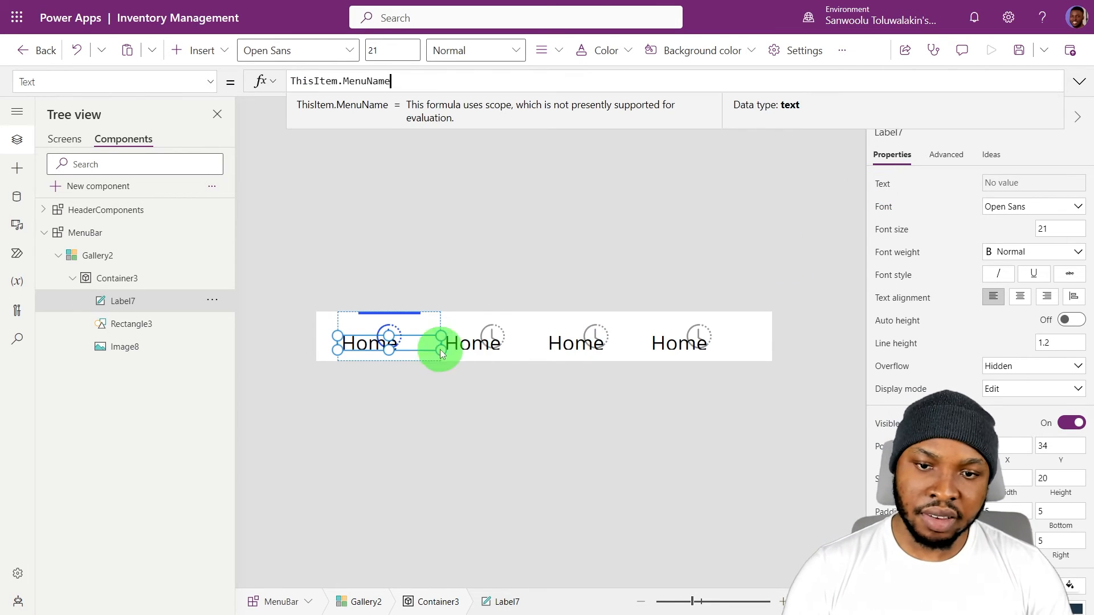
pyautogui.click(1020, 298)
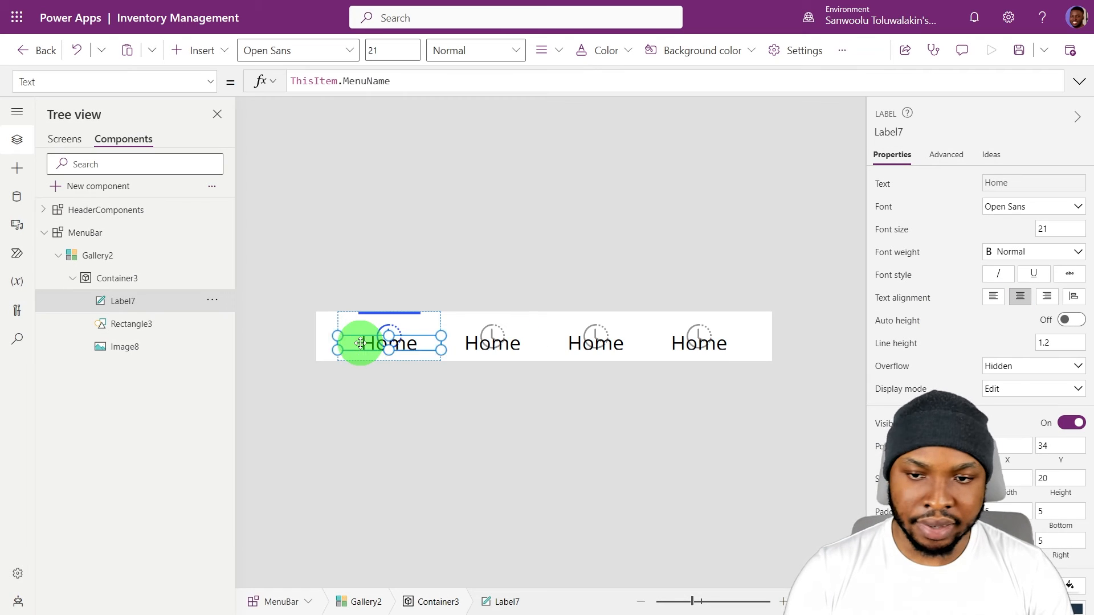
# Try the label at the container's bottom edge and delete it.
pyautogui.moveTo(360, 343); pyautogui.dragTo(377, 384)
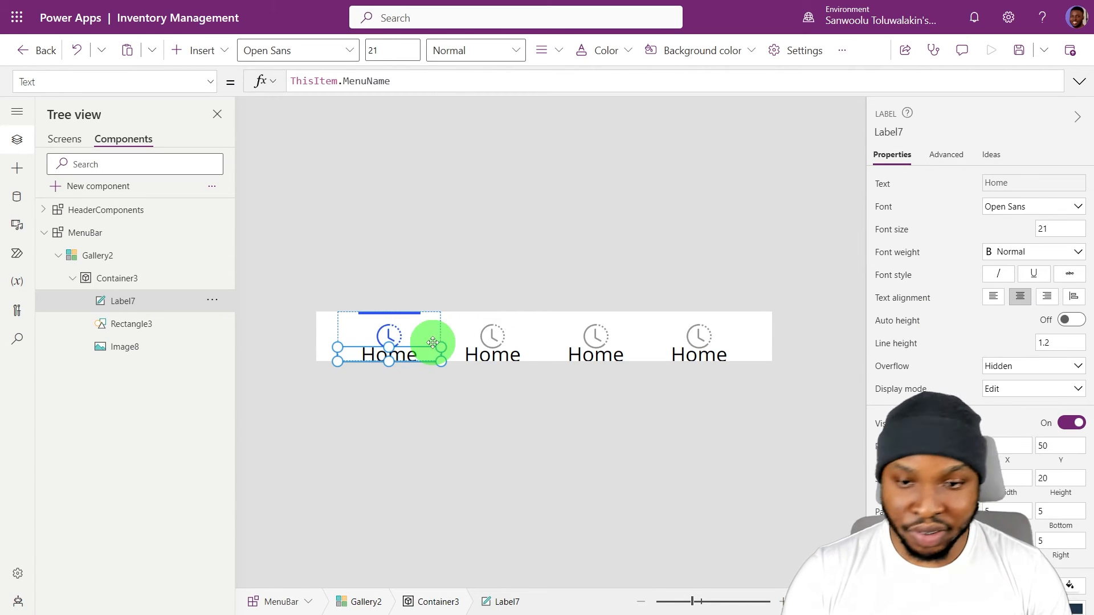
pyautogui.press('Delete')
pyautogui.click(354, 325)
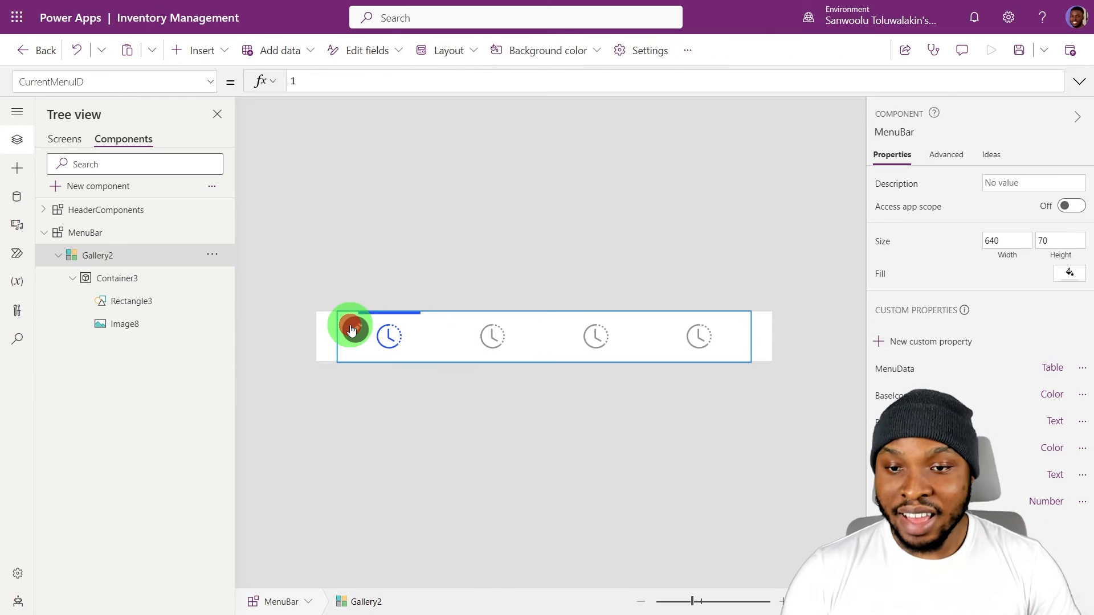
# Insert a button into the MenuBar gallery and set its text to 0.
pyautogui.click(197, 55)
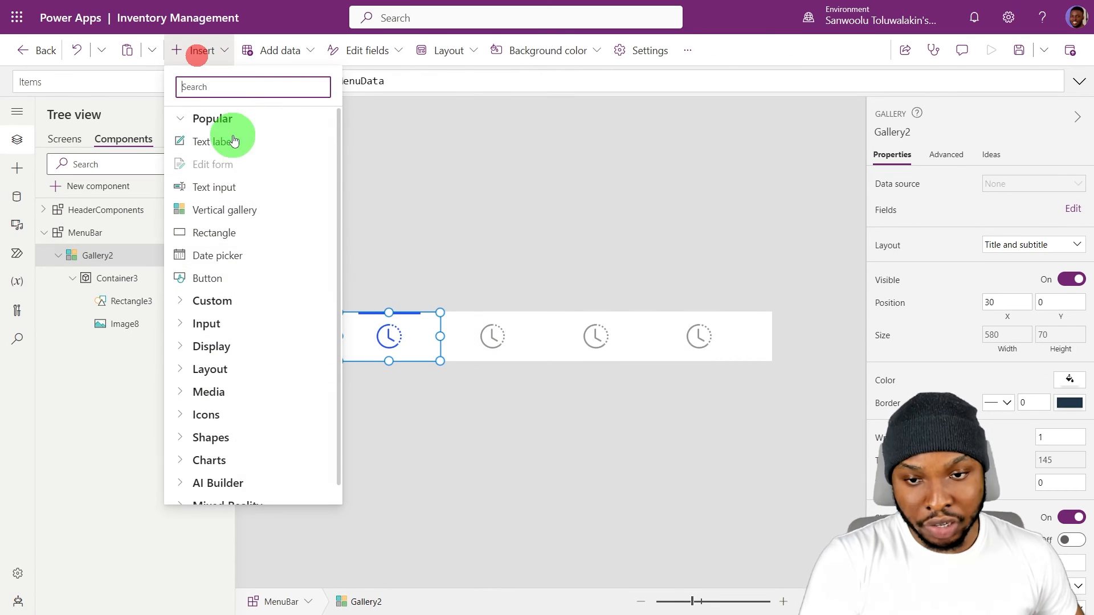
pyautogui.click(227, 258)
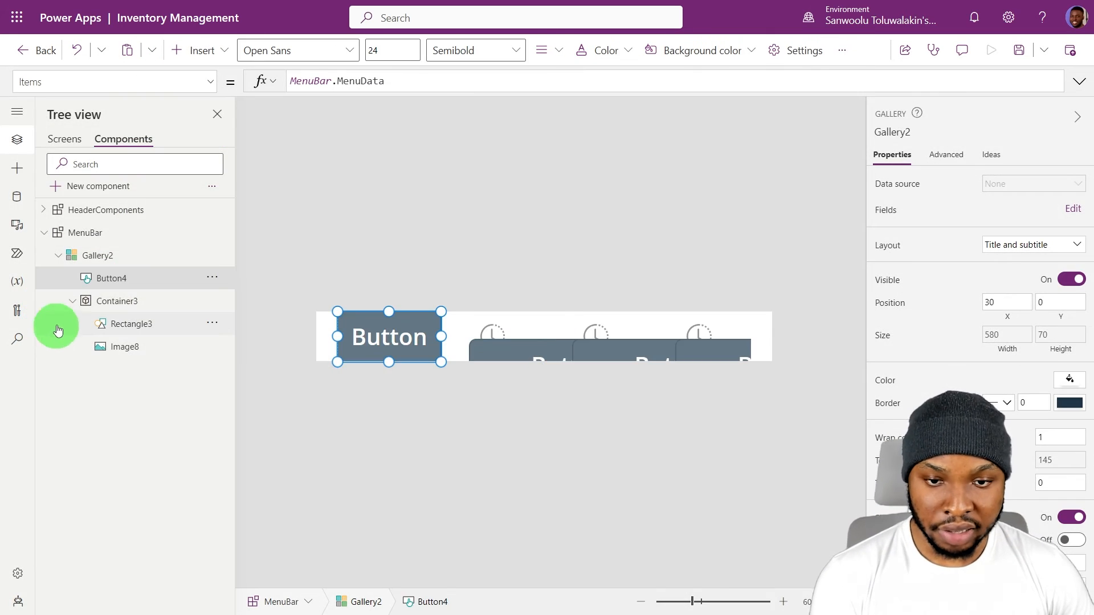
pyautogui.click(72, 299)
pyautogui.doubleClick(1020, 182)
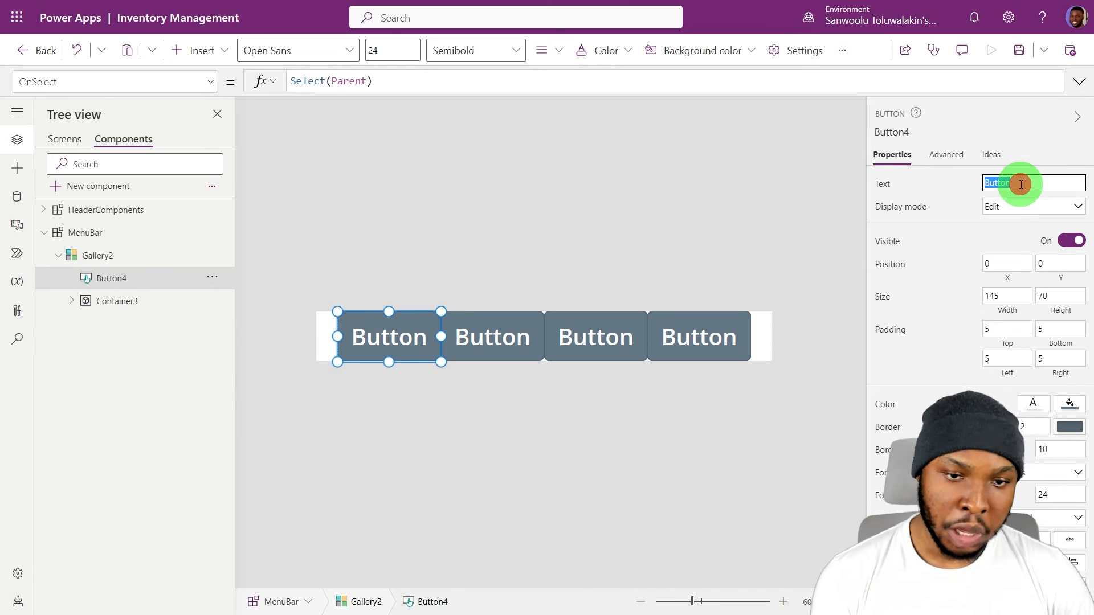
pyautogui.write('0')
pyautogui.click(505, 228)
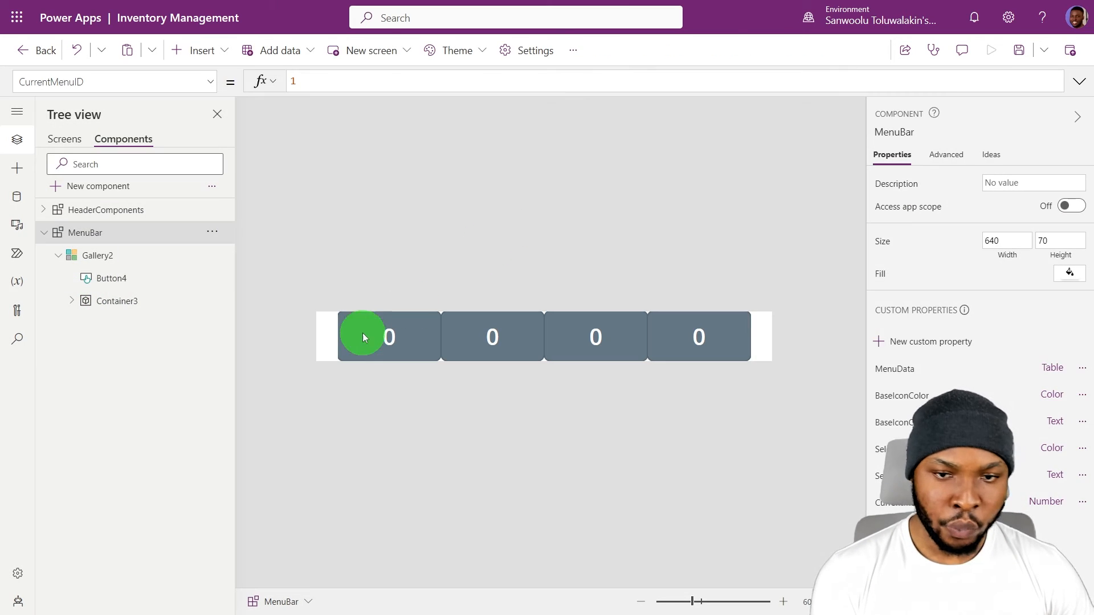
# Make the gallery button's fill and border colors transparent.
pyautogui.click(361, 334)
pyautogui.click(1051, 425)
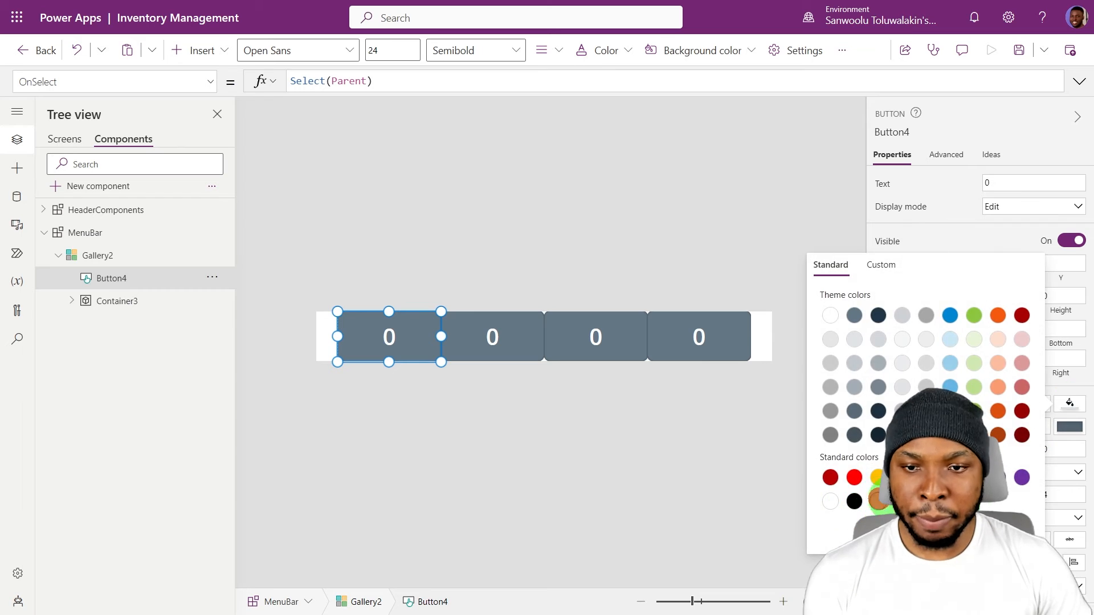
pyautogui.click(1025, 427)
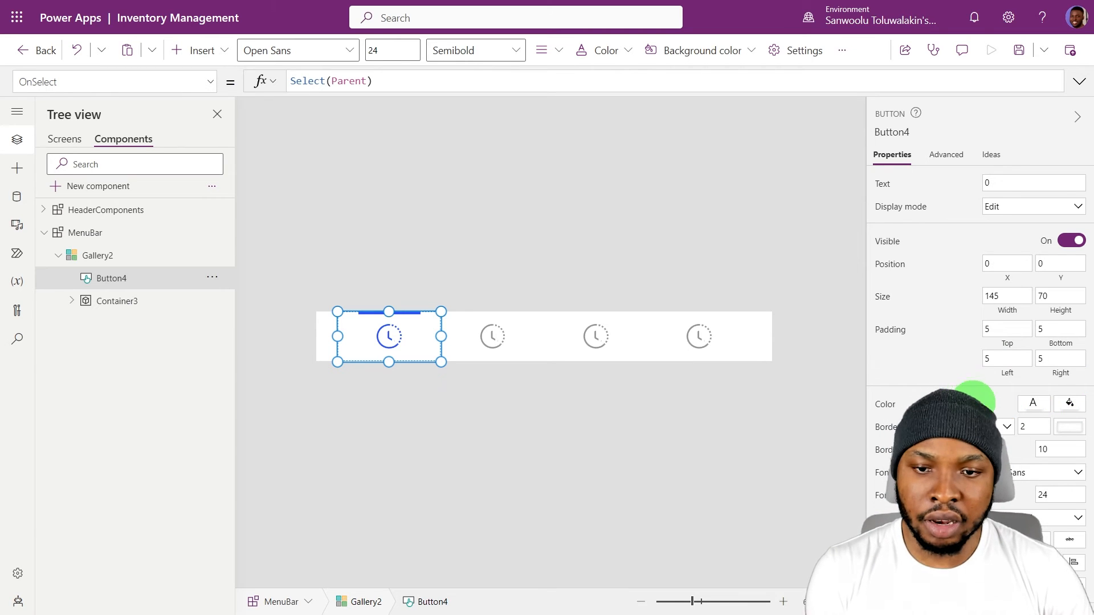
# Set the button's HoverFill to RGBA(0,0,0,0.1).
pyautogui.scroll(-2, 966, 392)
pyautogui.click(1034, 556)
pyautogui.click(545, 87)
pyautogui.hotkey('ctrl', 'a')
pyautogui.write('RGBA(0,0,0,0.1)')
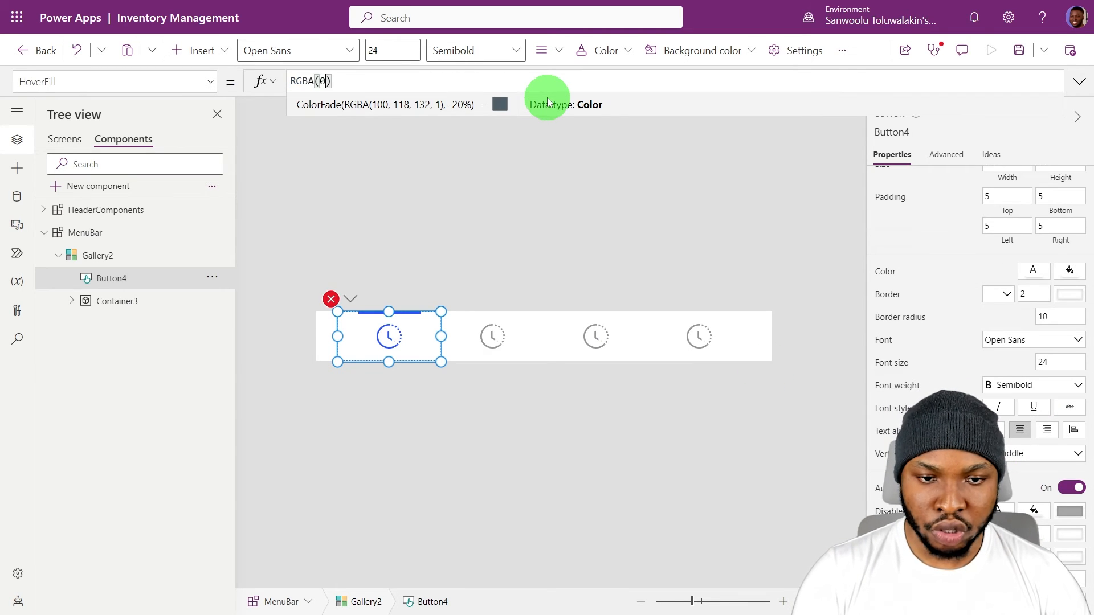
# Set the button's PressedFill to RGBA(0,0,0,0.2).
pyautogui.click(1033, 534)
pyautogui.click(391, 86)
pyautogui.hotkey('ctrl', 'a')
pyautogui.write('RGBA(0,0,0,0.1)')
pyautogui.press('Left')
pyautogui.press('BackSpace')
pyautogui.write('2')
pyautogui.click(803, 308)
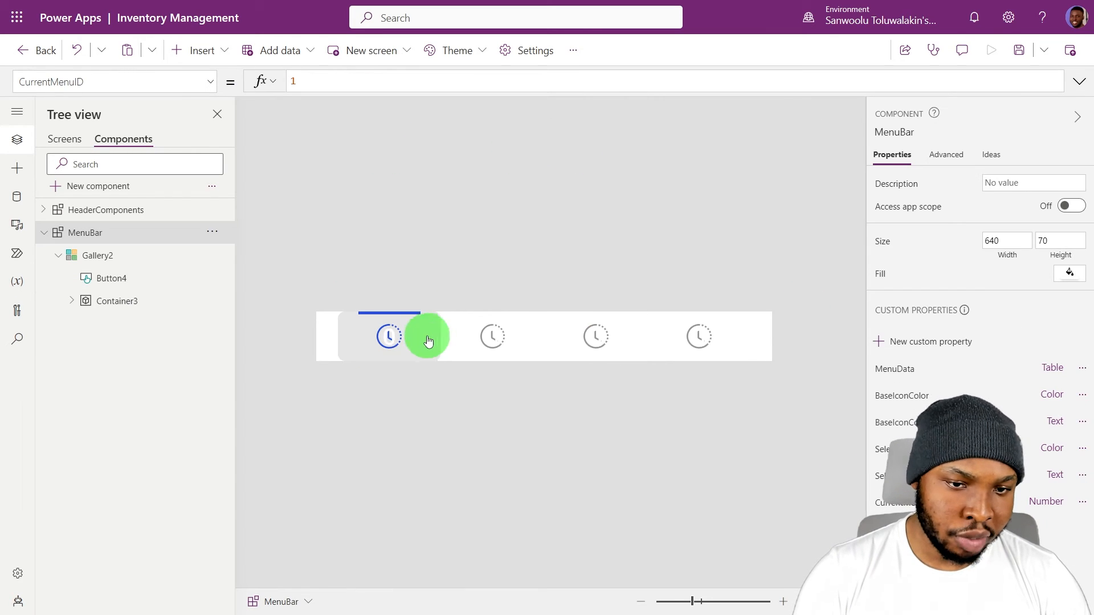
# Clear the button's text, set its border radius to 0 and test its pressed look.
pyautogui.click(113, 277)
pyautogui.click(1013, 183)
pyautogui.press('BackSpace')
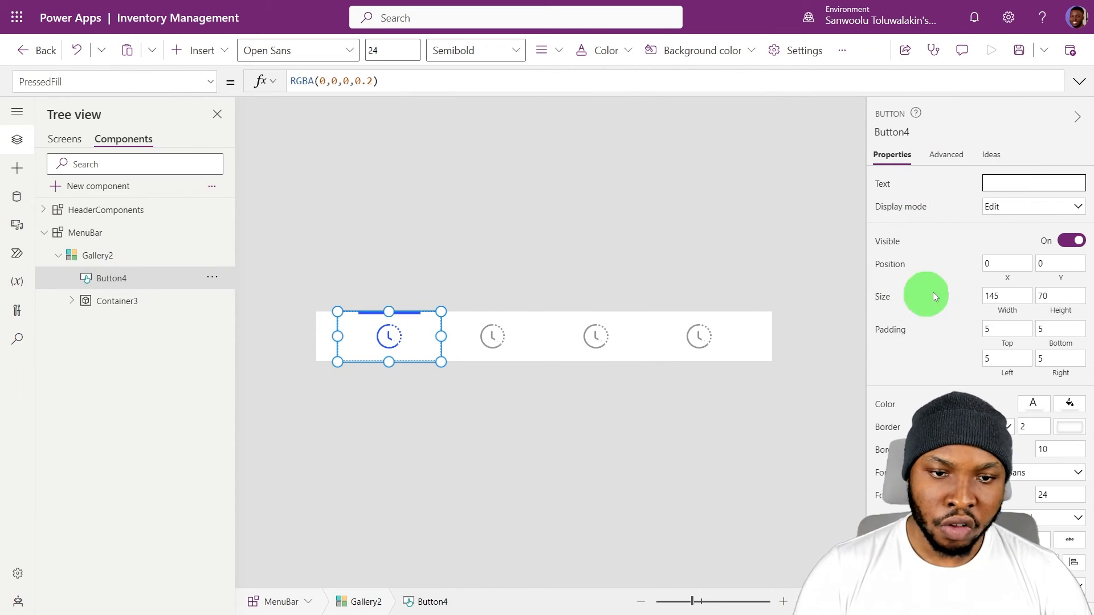
pyautogui.click(1048, 448)
pyautogui.press('BackSpace')
pyautogui.press('BackSpace')
pyautogui.write('0')
pyautogui.scroll(-2, 1044, 450)
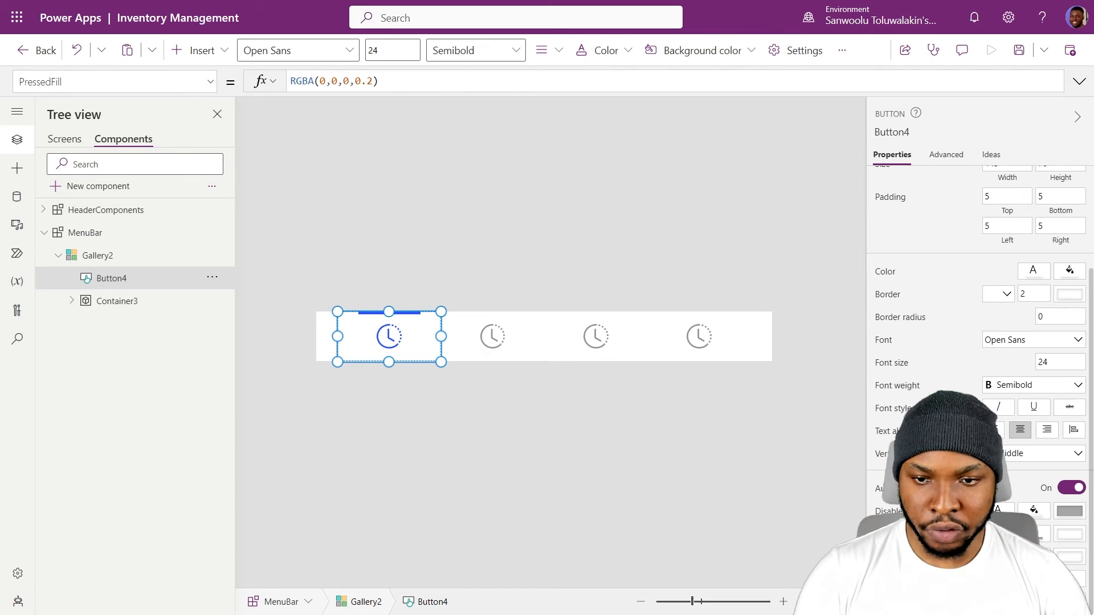
pyautogui.click(552, 377)
pyautogui.click(430, 338)
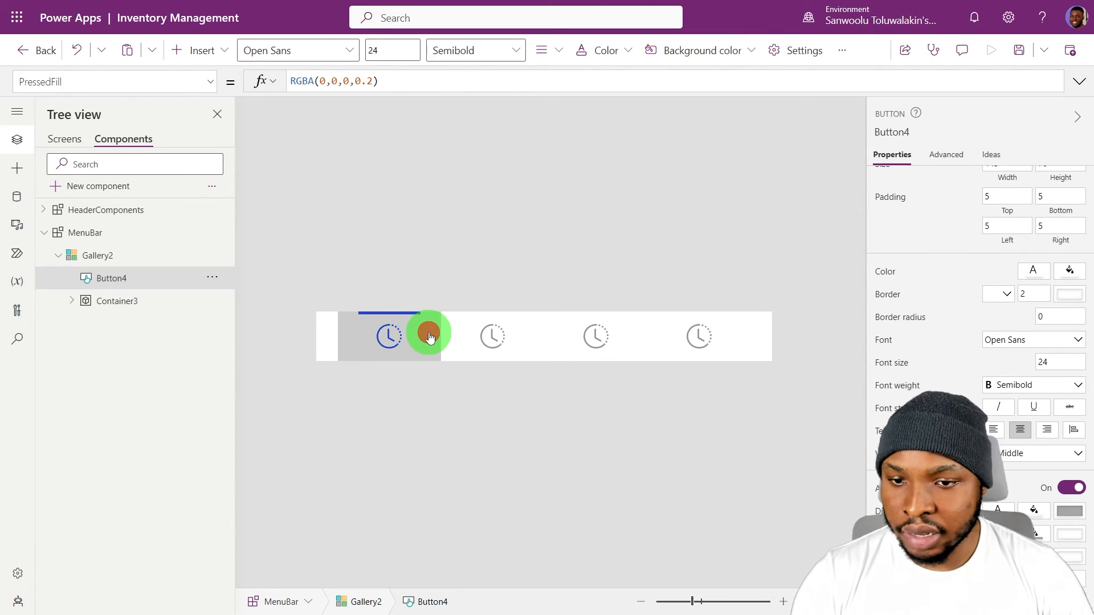
# Set the button's OnSelect formula to Navigate(ThisItem.PageNavigaton).
pyautogui.click(951, 164)
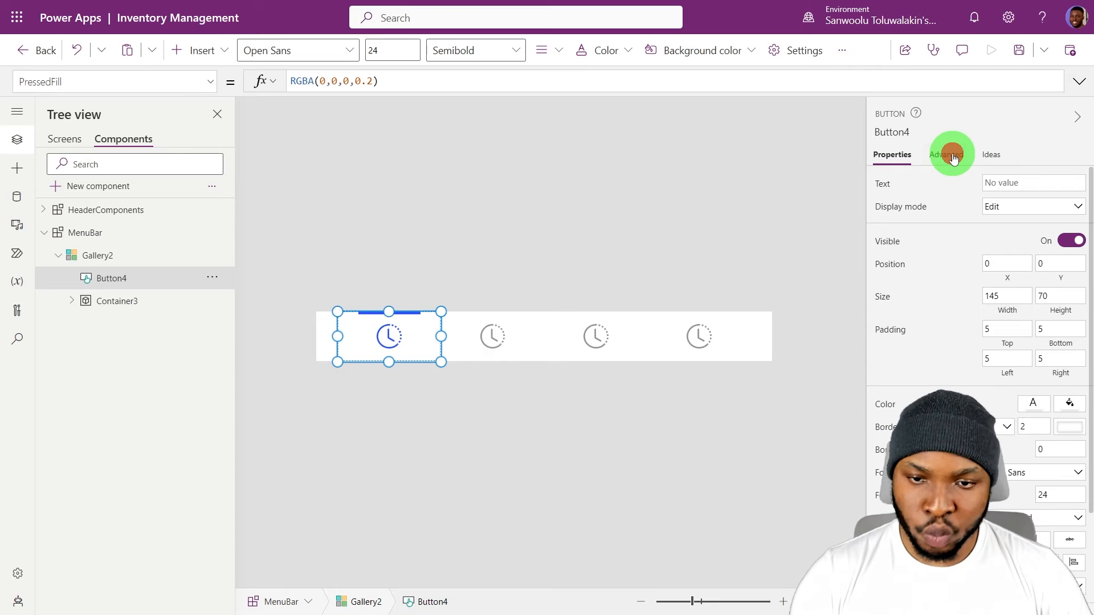
pyautogui.click(942, 268)
pyautogui.click(466, 79)
pyautogui.hotkey('ctrl', 'a')
pyautogui.write('Navigate(')
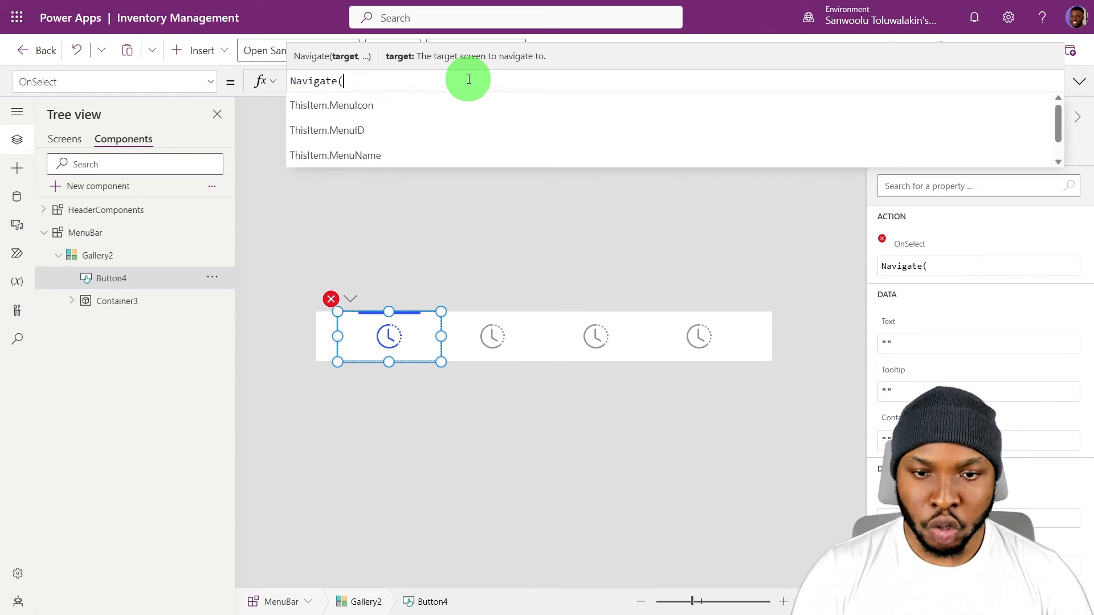
pyautogui.write('ThisItem.PageNavigaton)')
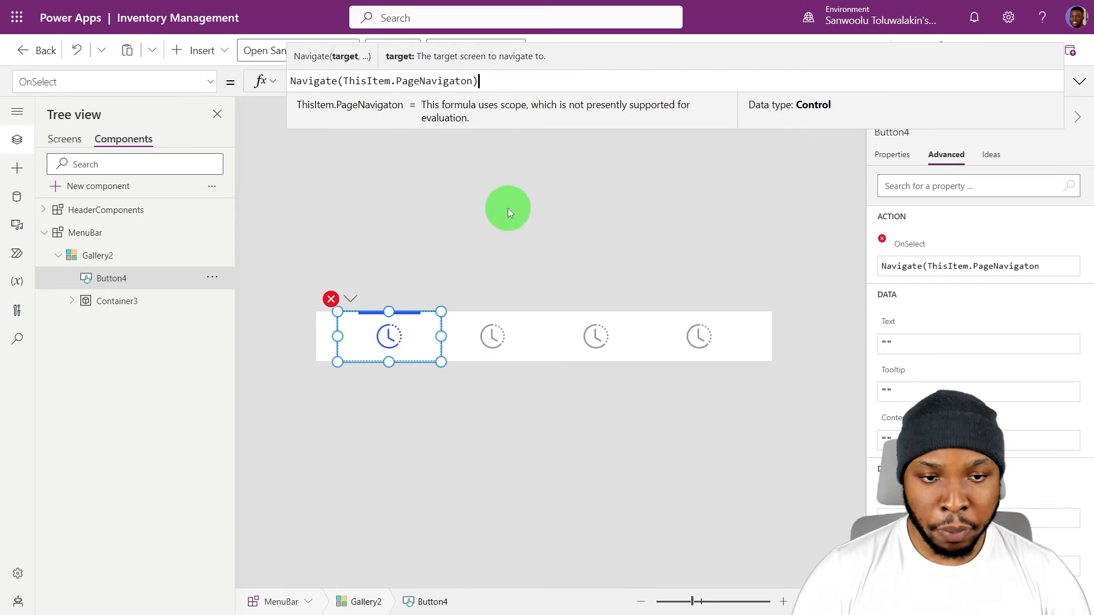
pyautogui.click(754, 447)
pyautogui.click(890, 157)
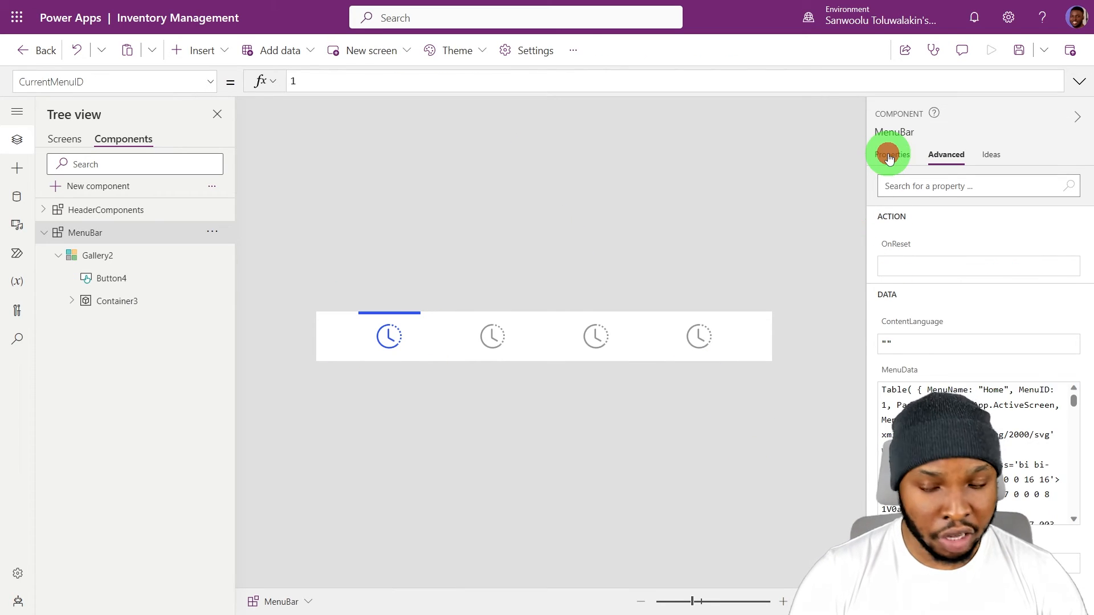
# Insert the custom MenuBar component into MenuContainer on Screen1.
pyautogui.click(75, 141)
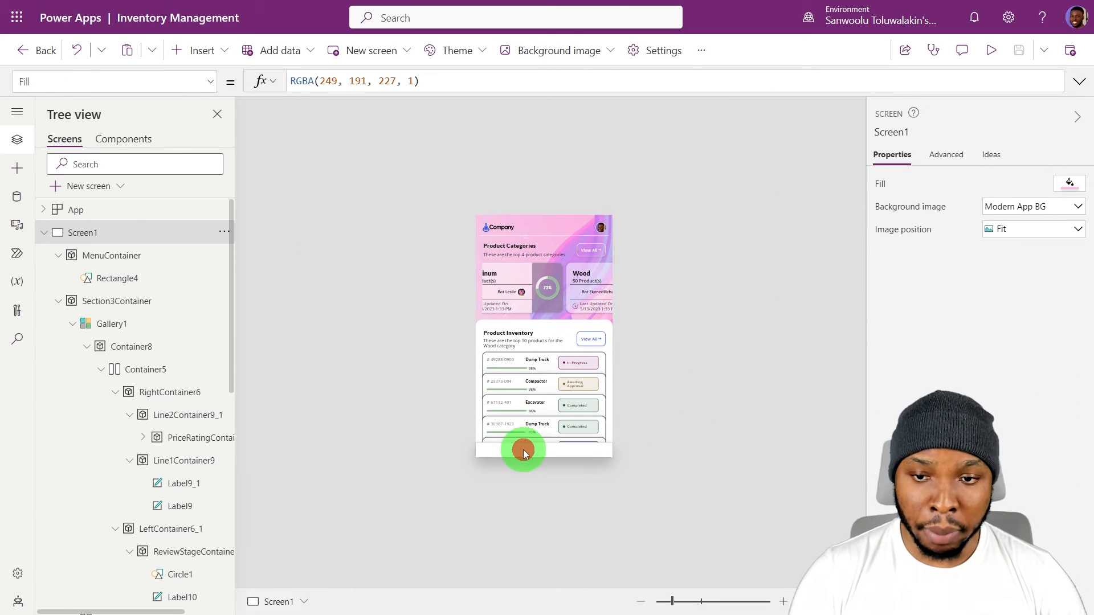
pyautogui.click(521, 446)
pyautogui.click(202, 50)
pyautogui.click(175, 301)
pyautogui.click(211, 344)
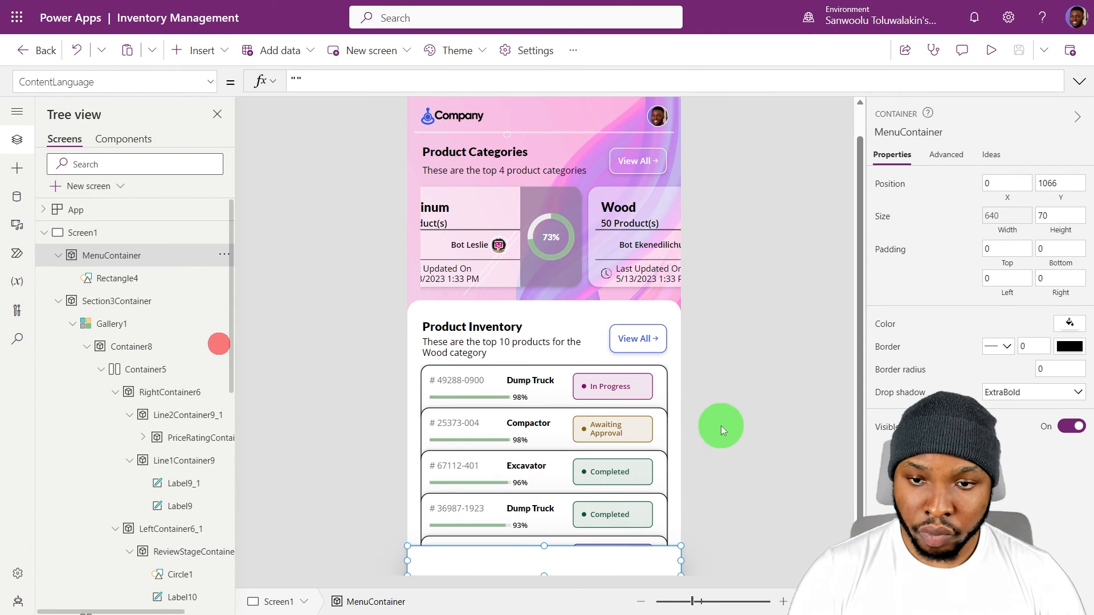
pyautogui.click(736, 442)
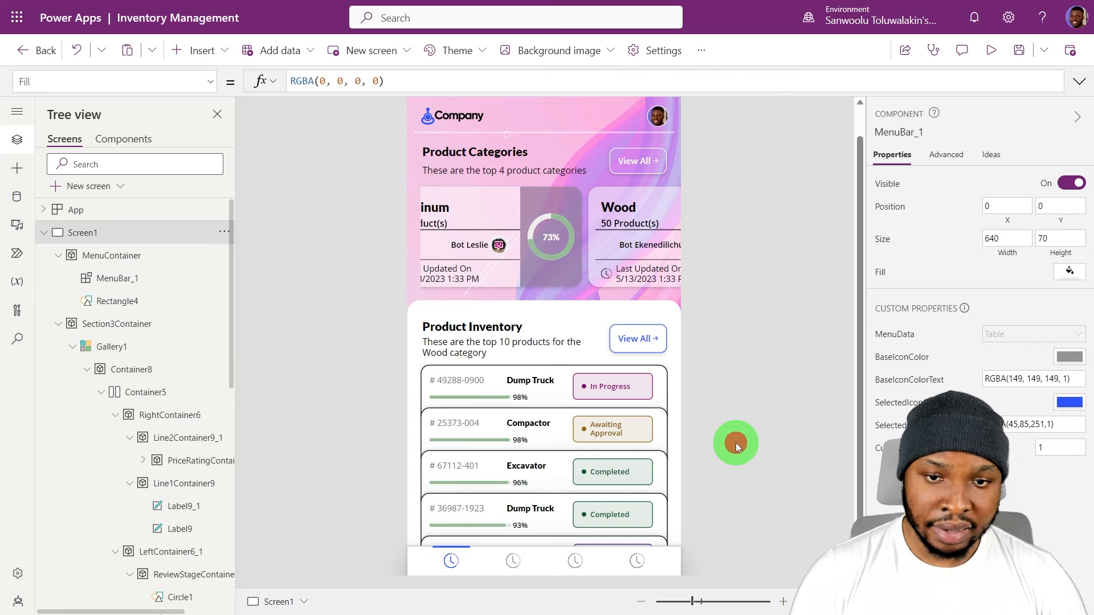
# Set the placed menu bar's SelectedIconColor to primaryColor and its SelectedIconColorText to primaryColorText.
pyautogui.click(677, 572)
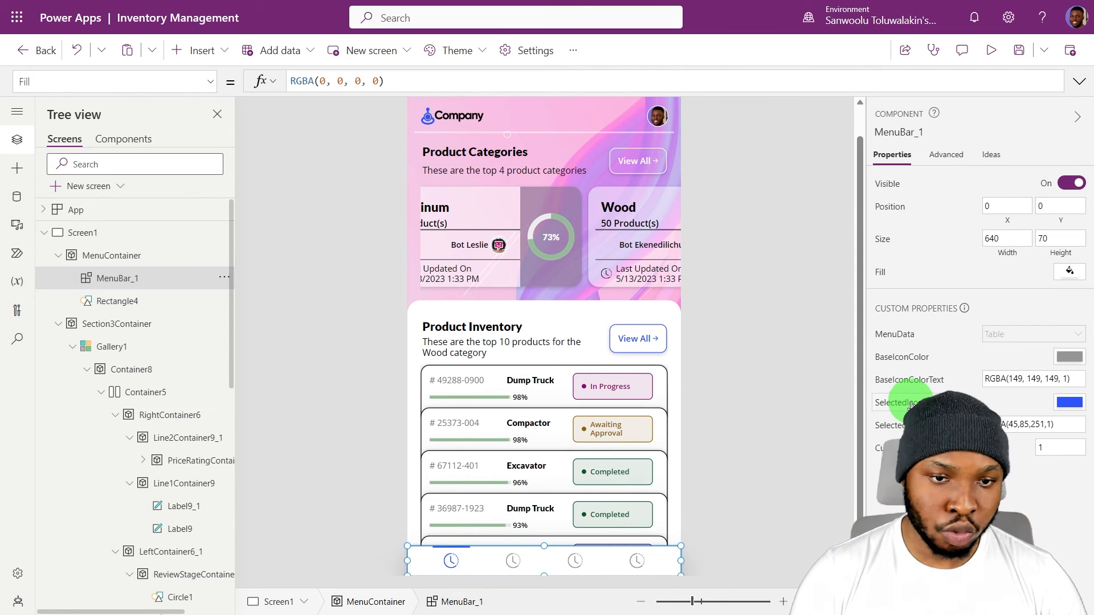
pyautogui.click(910, 403)
pyautogui.write('primaryColor')
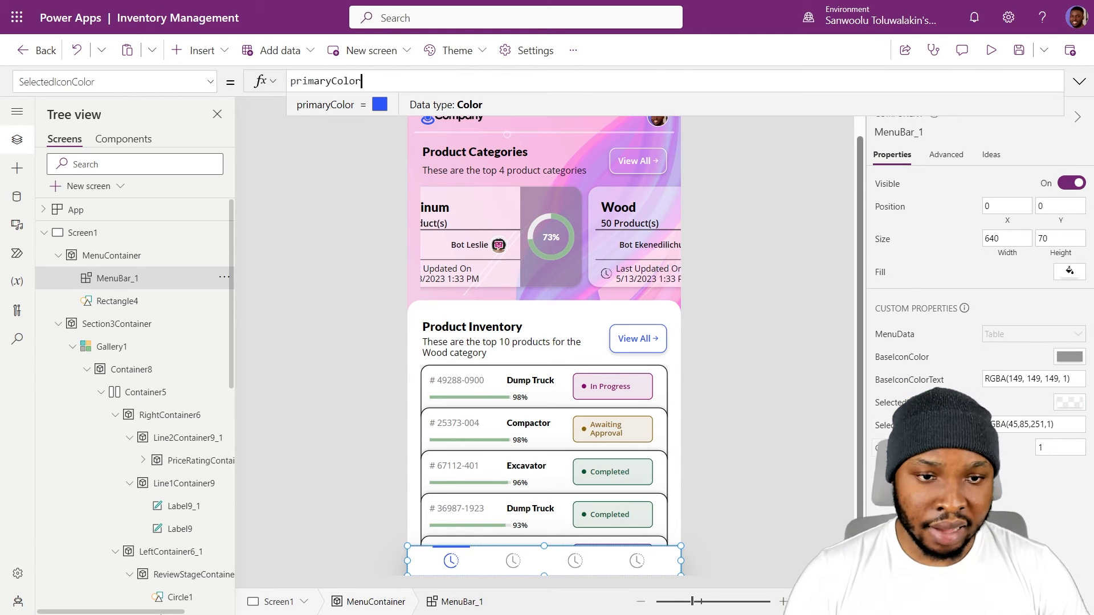
pyautogui.click(900, 425)
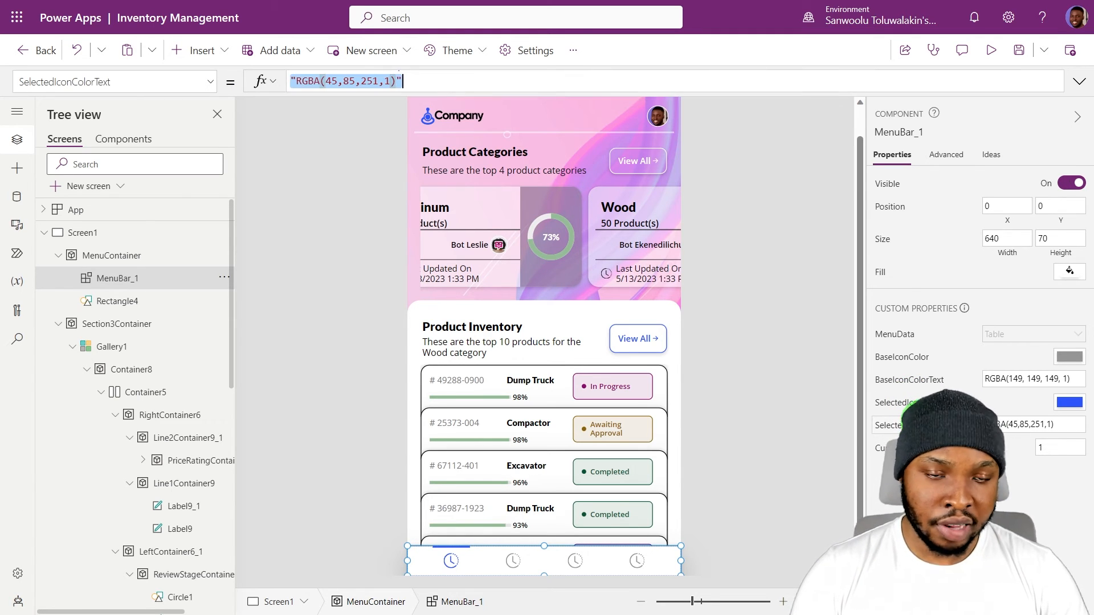
pyautogui.write('primaryColorText')
pyautogui.click(842, 420)
pyautogui.click(611, 566)
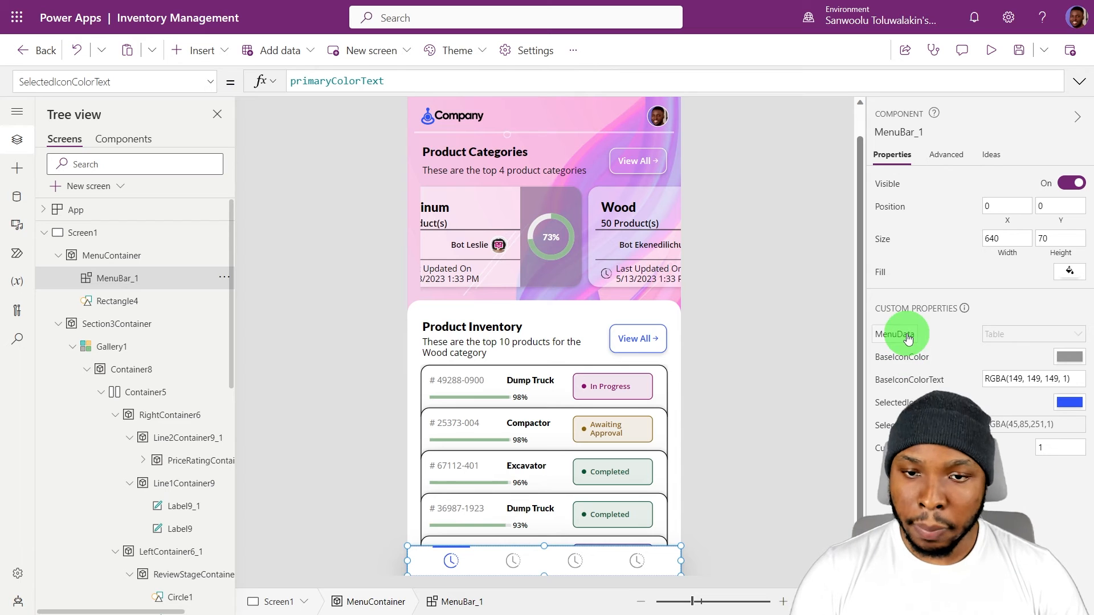
# Examine the App's OnStart formula for the customNavigation menu entries and the matching customIcons data.
pyautogui.click(161, 206)
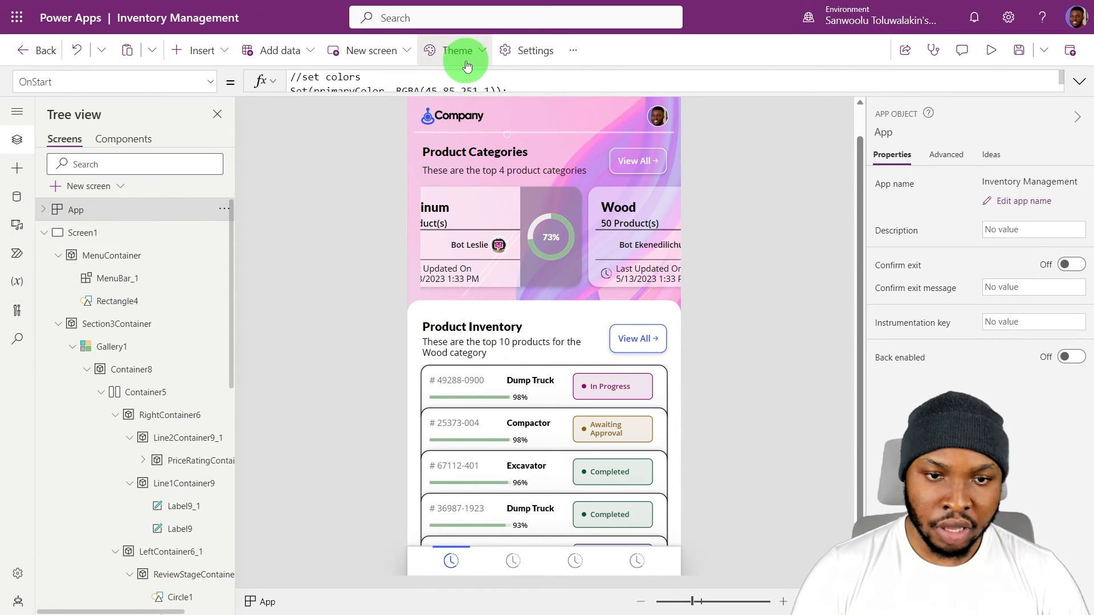
pyautogui.click(1074, 81)
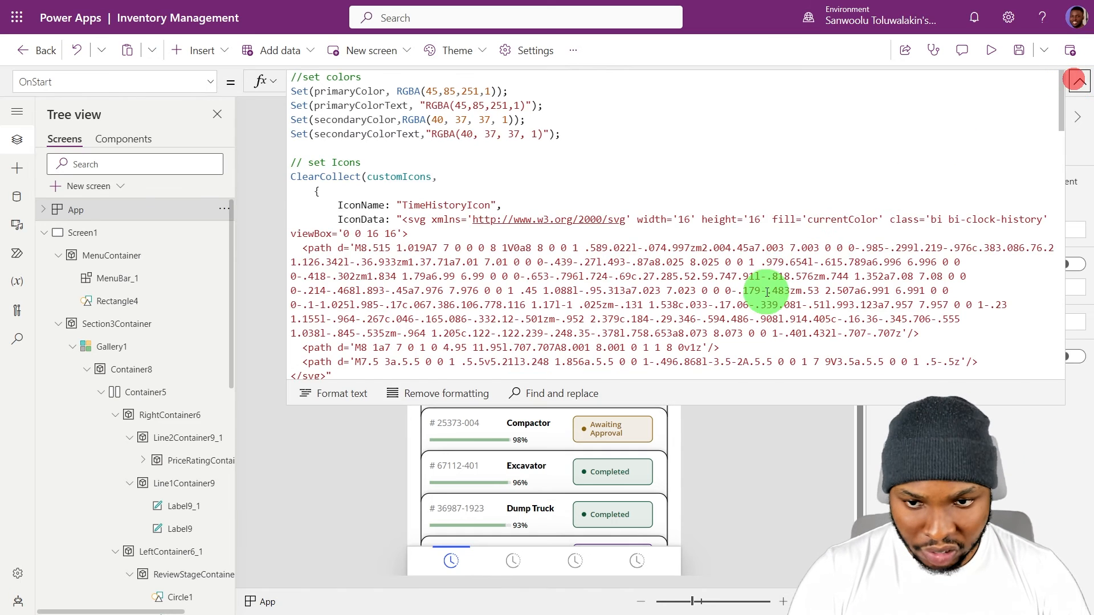
pyautogui.scroll(-10, 741, 296)
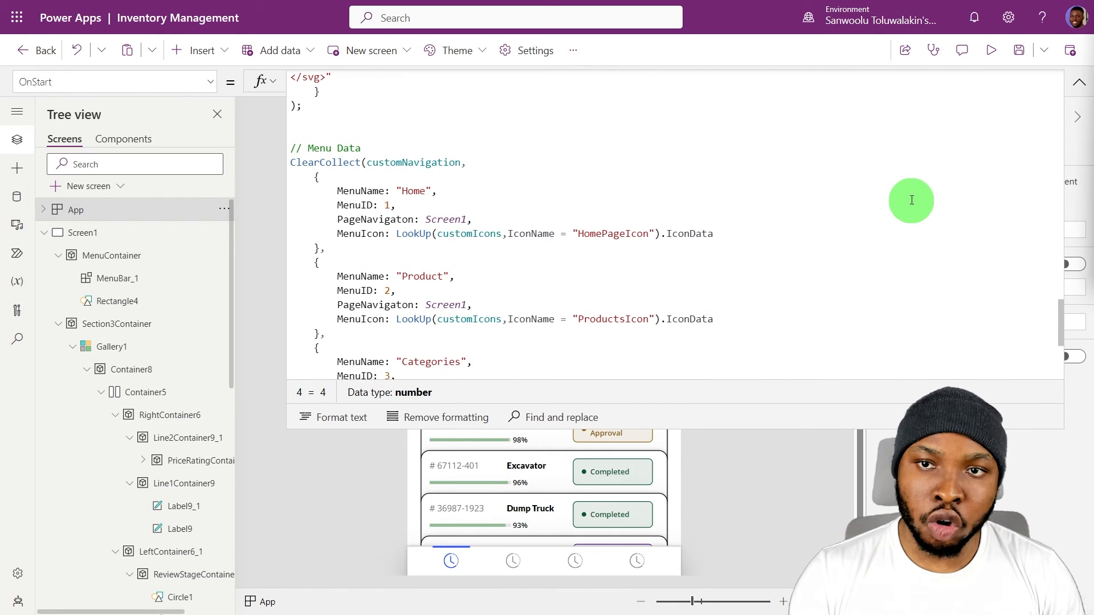
pyautogui.scroll(-3, 312, 249)
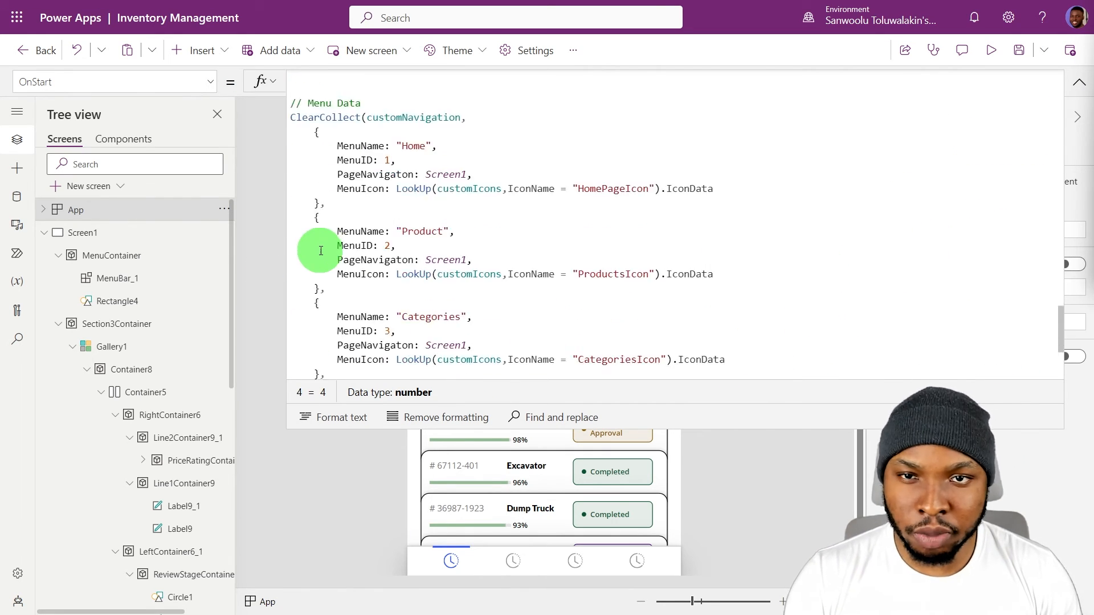
pyautogui.scroll(3, 355, 311)
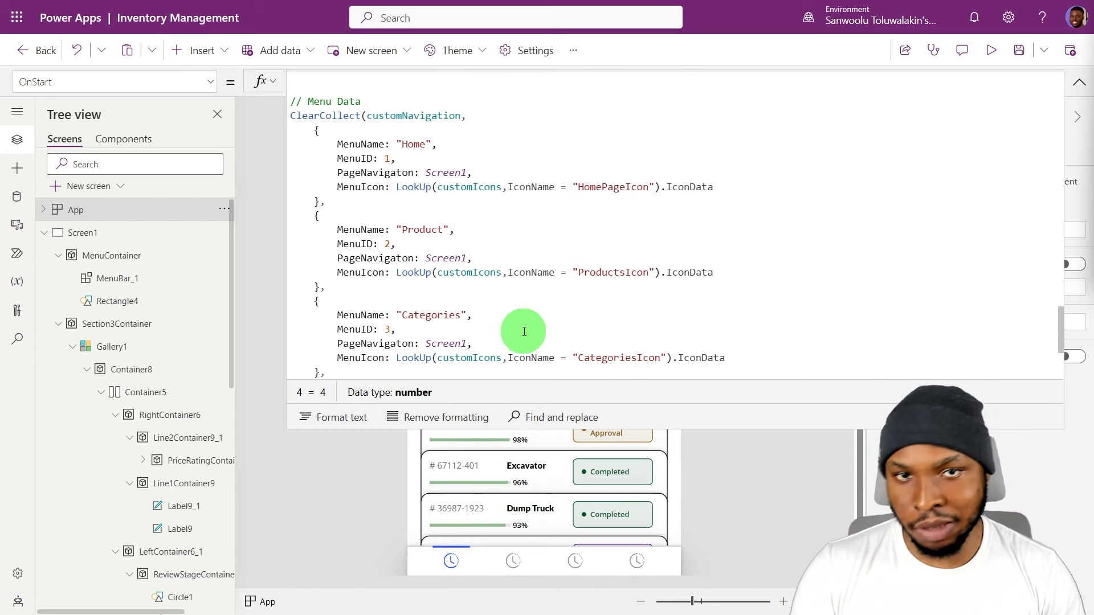
pyautogui.click(508, 280)
pyautogui.scroll(20, 488, 296)
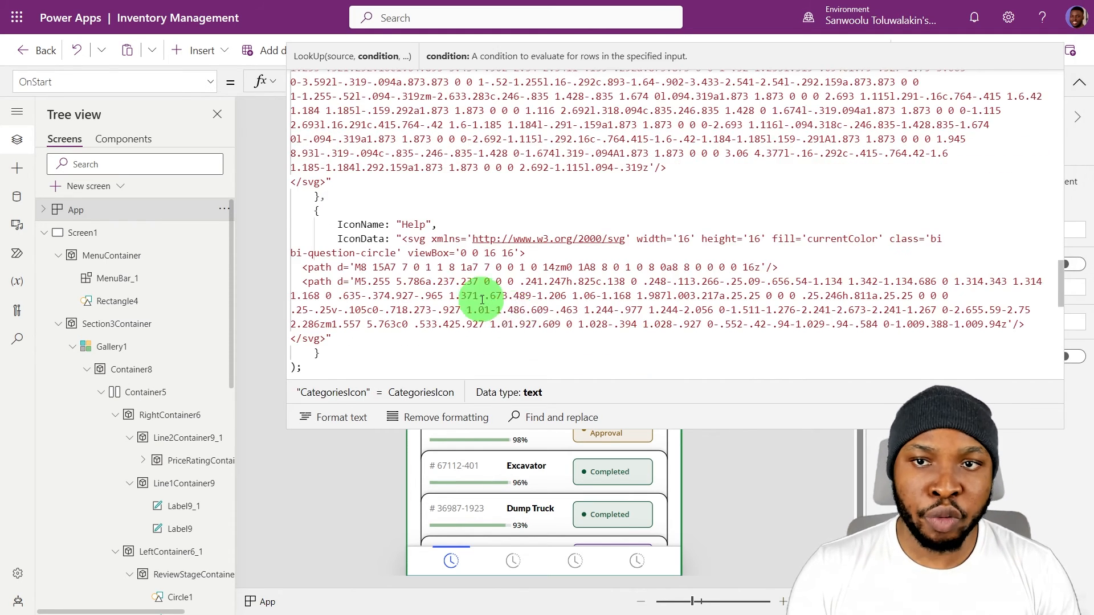
pyautogui.scroll(10, 476, 295)
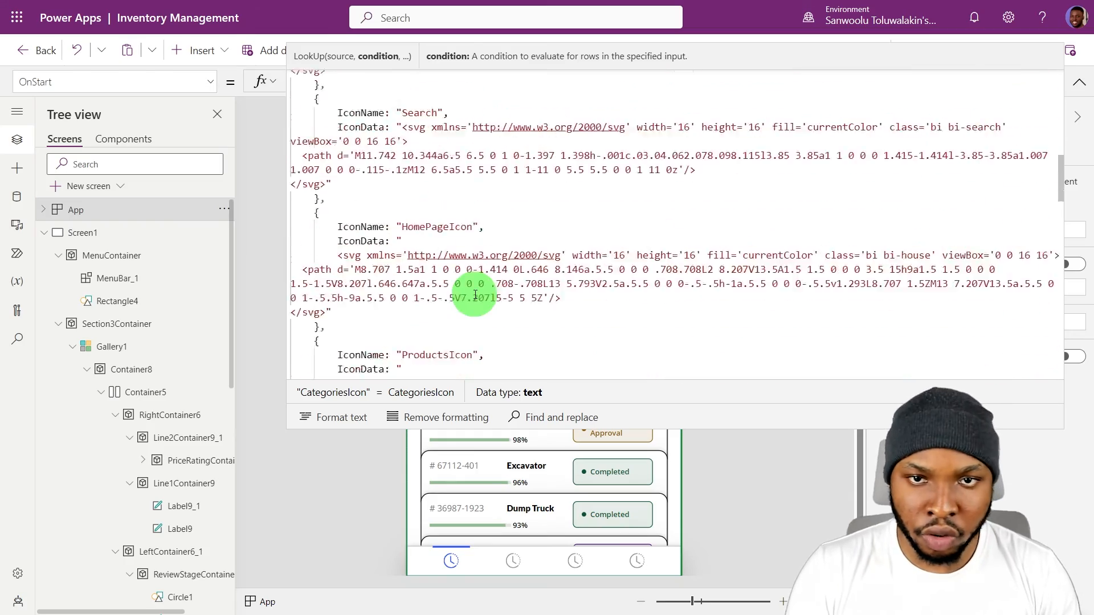
# Run the App's OnStart to load its colors, icons and menu data.
pyautogui.click(194, 213)
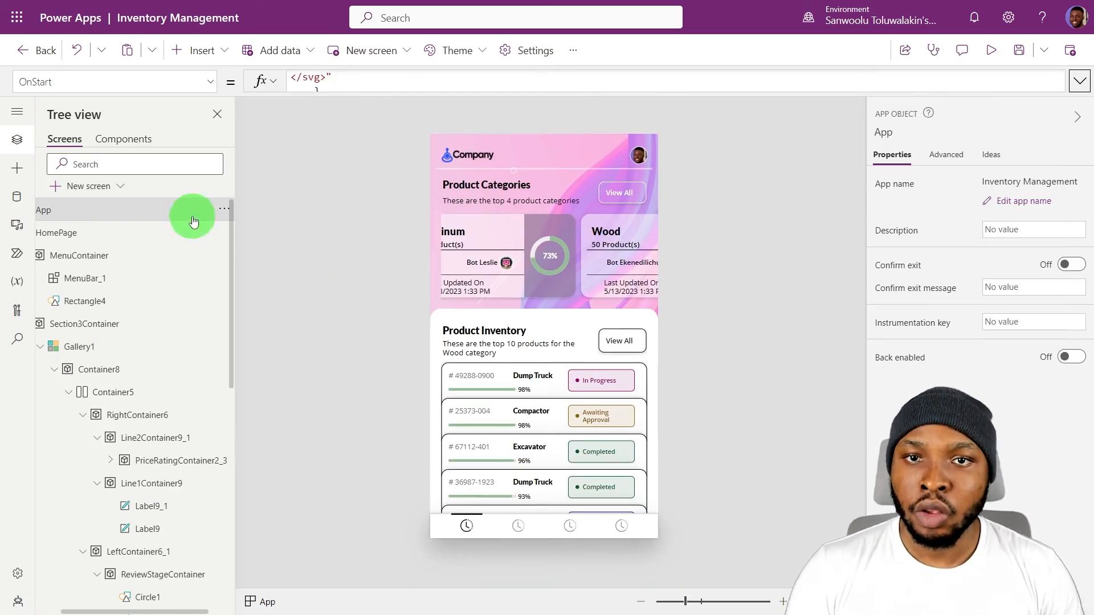
pyautogui.click(224, 212)
pyautogui.click(271, 308)
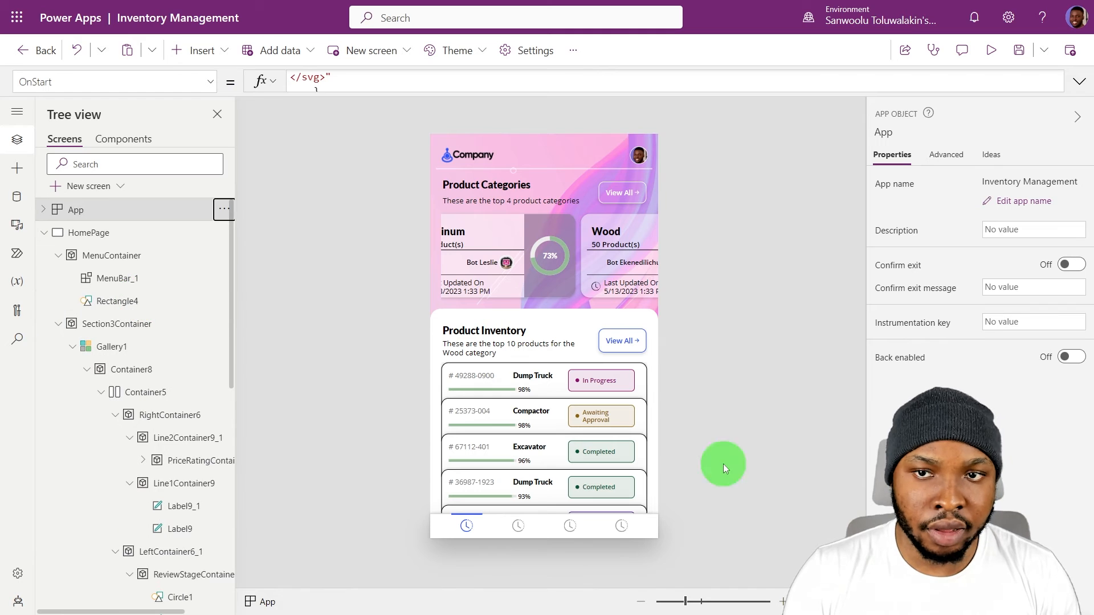
# Set the MenuData property of the HomePage menu bar to customNavigation.
pyautogui.click(528, 528)
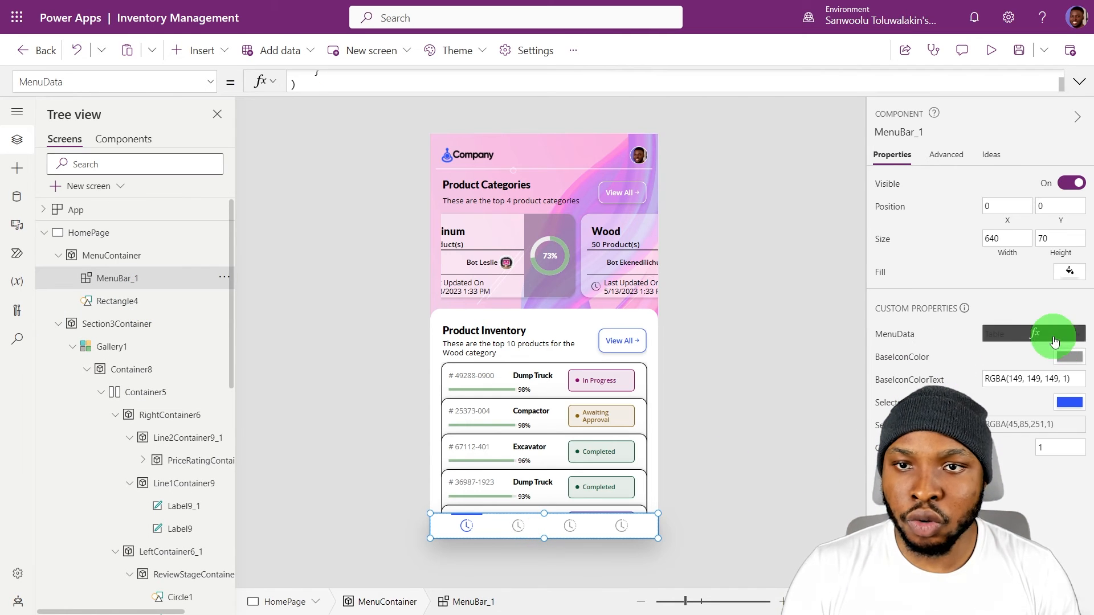
pyautogui.click(906, 335)
pyautogui.hotkey('ctrl', 'a')
pyautogui.write('customNavigation')
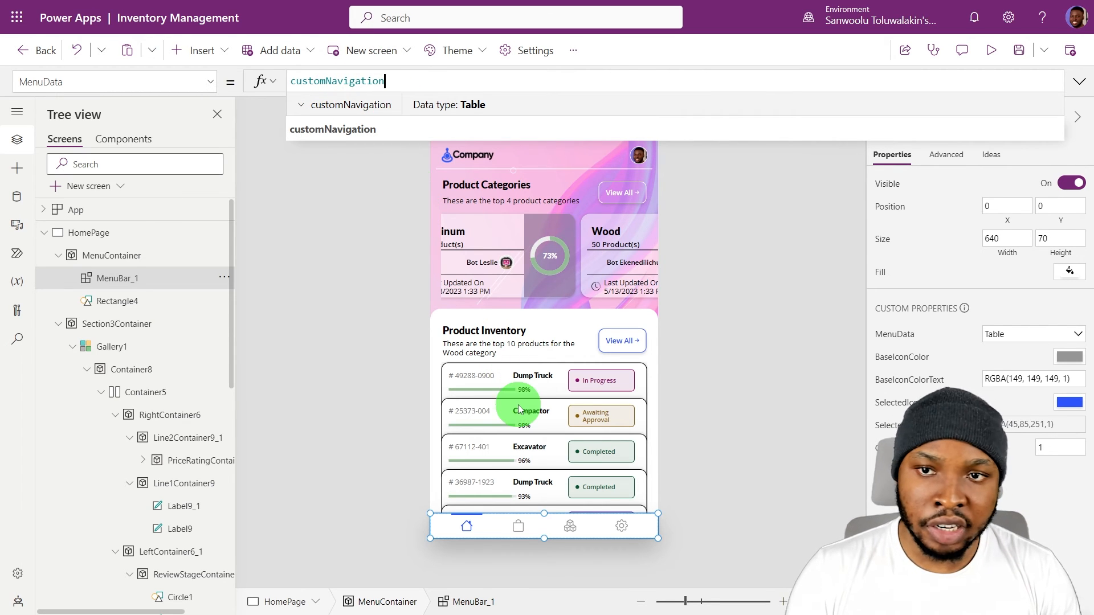
pyautogui.click(282, 230)
# Collapse the HomePage screen's contents in the tree and duplicate that screen.
pyautogui.click(44, 232)
pyautogui.click(212, 231)
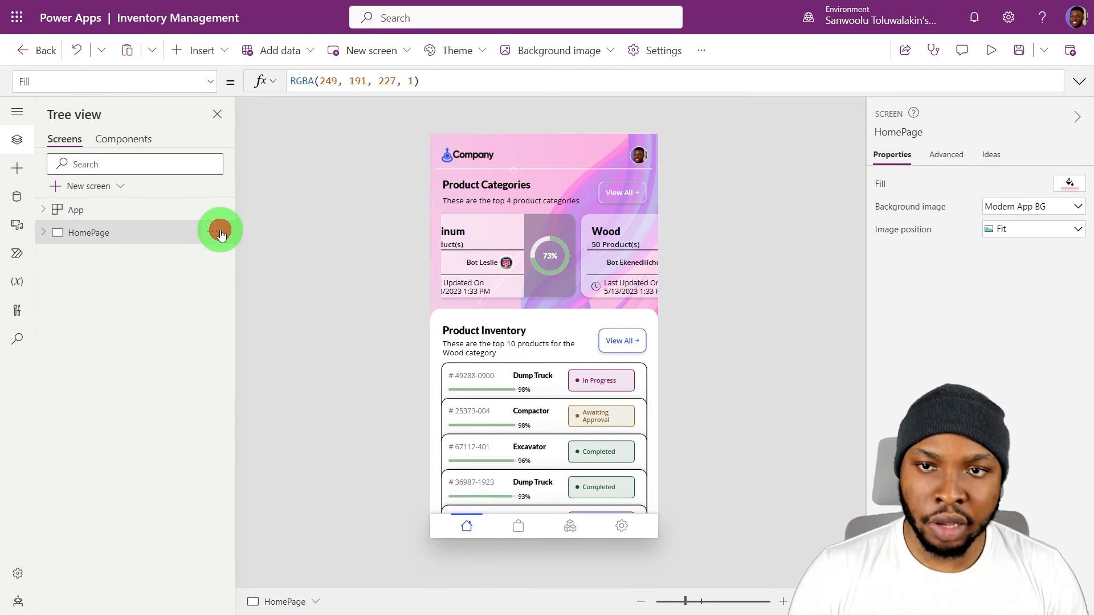
pyautogui.click(252, 283)
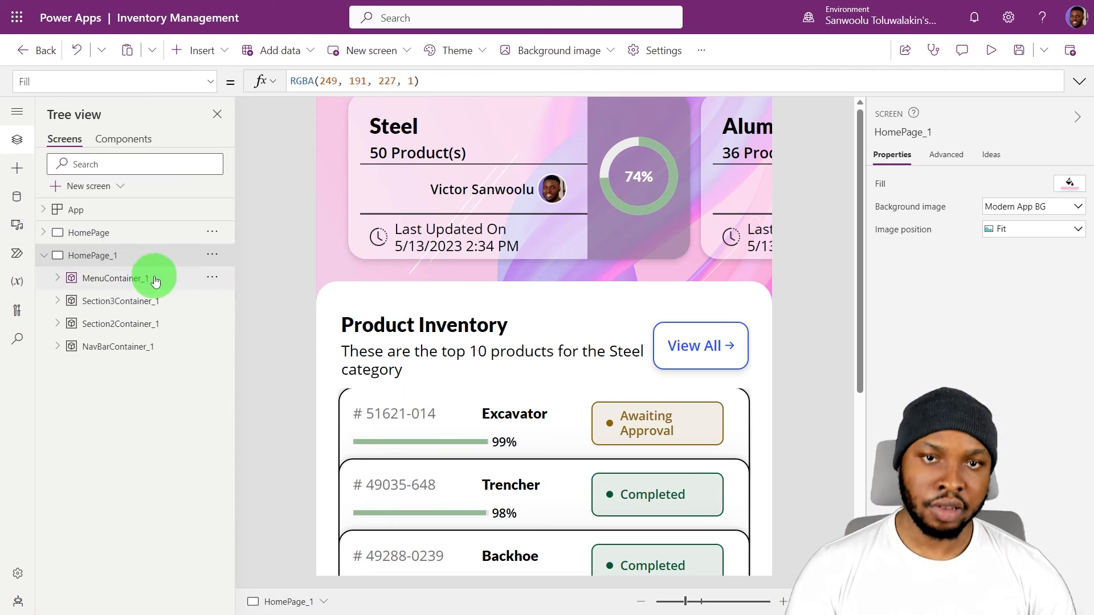
# Rename the duplicated home screen as ProductsPage.
pyautogui.doubleClick(116, 255)
pyautogui.write('ProductsPage')
pyautogui.press('Return')
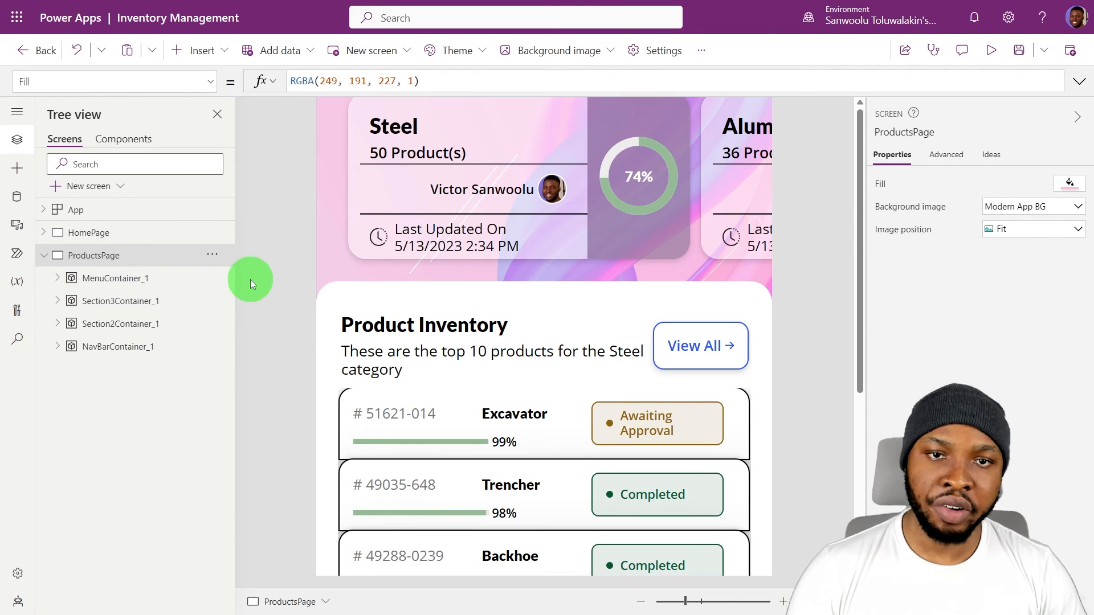
# Delete the Section3Container_1 and Section2Container_1 containers from ProductsPage.
pyautogui.scroll(-5, 686, 391)
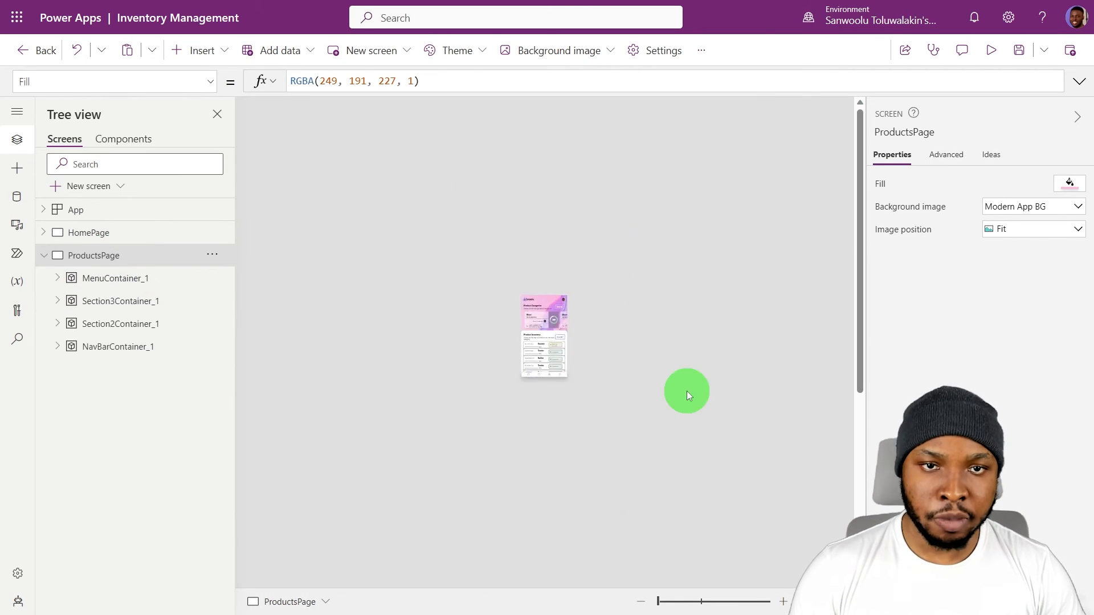
pyautogui.scroll(3, 686, 390)
pyautogui.click(540, 321)
pyautogui.keyDown('shift'); pyautogui.click(135, 323); pyautogui.keyUp('shift')
pyautogui.press('Delete')
# Set the ProductsPage background image to None and its fill to transparent.
pyautogui.click(537, 297)
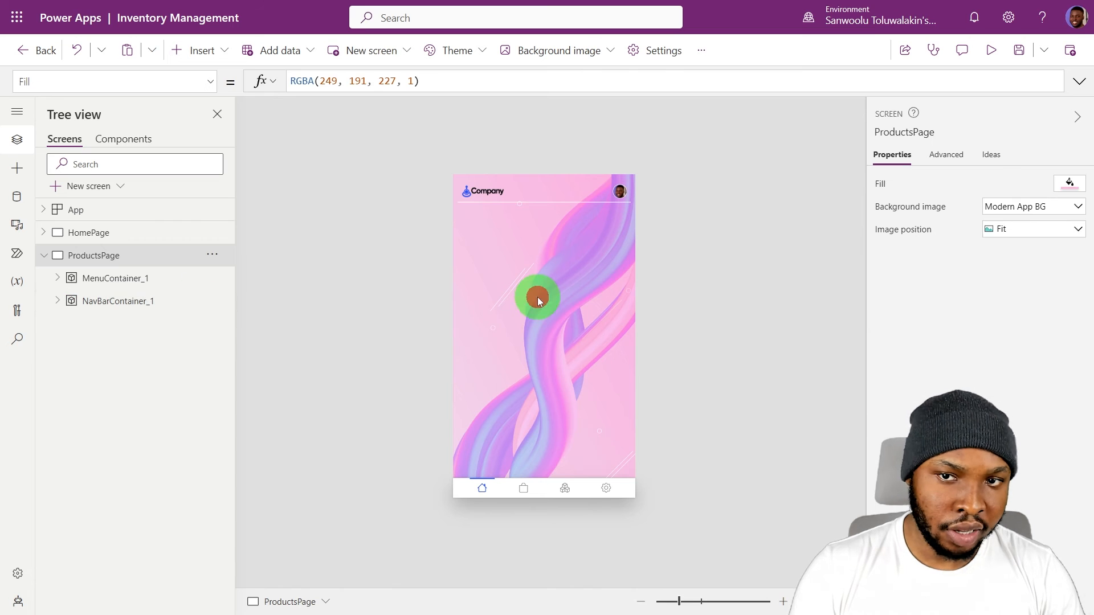
pyautogui.click(1063, 205)
pyautogui.click(1018, 244)
pyautogui.click(1067, 185)
pyautogui.click(878, 288)
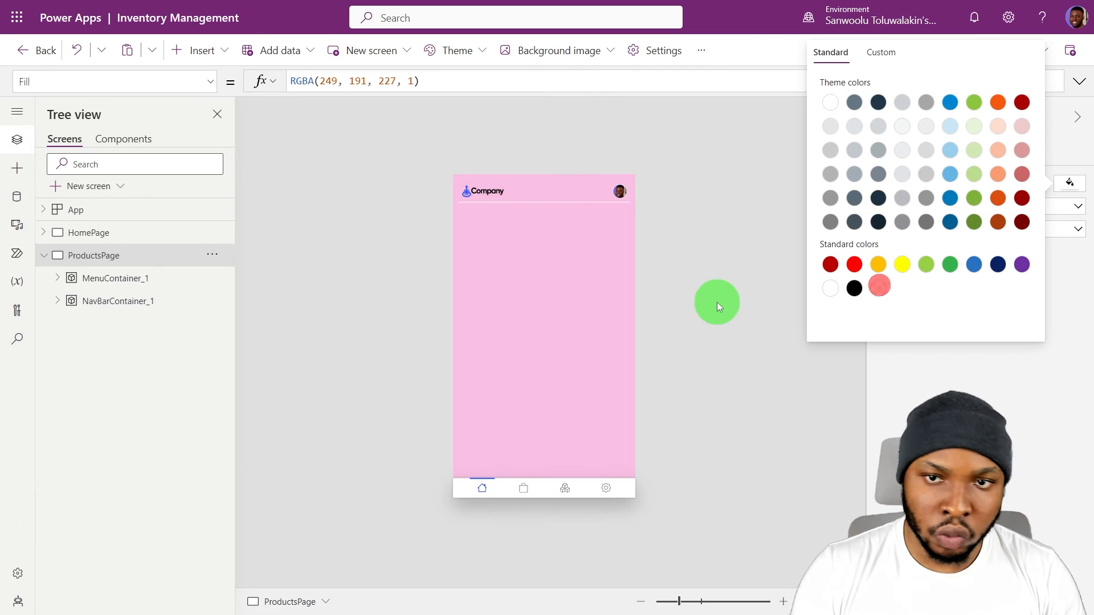
pyautogui.click(750, 194)
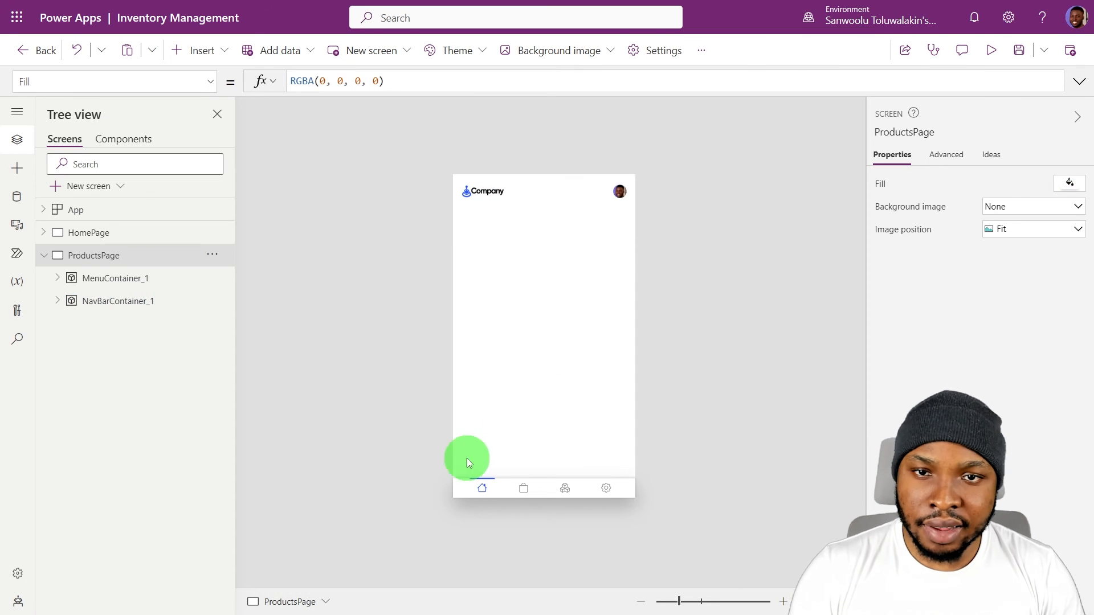
# Set the CurrentMenuID of the menu bar on ProductsPage to 2.
pyautogui.click(509, 483)
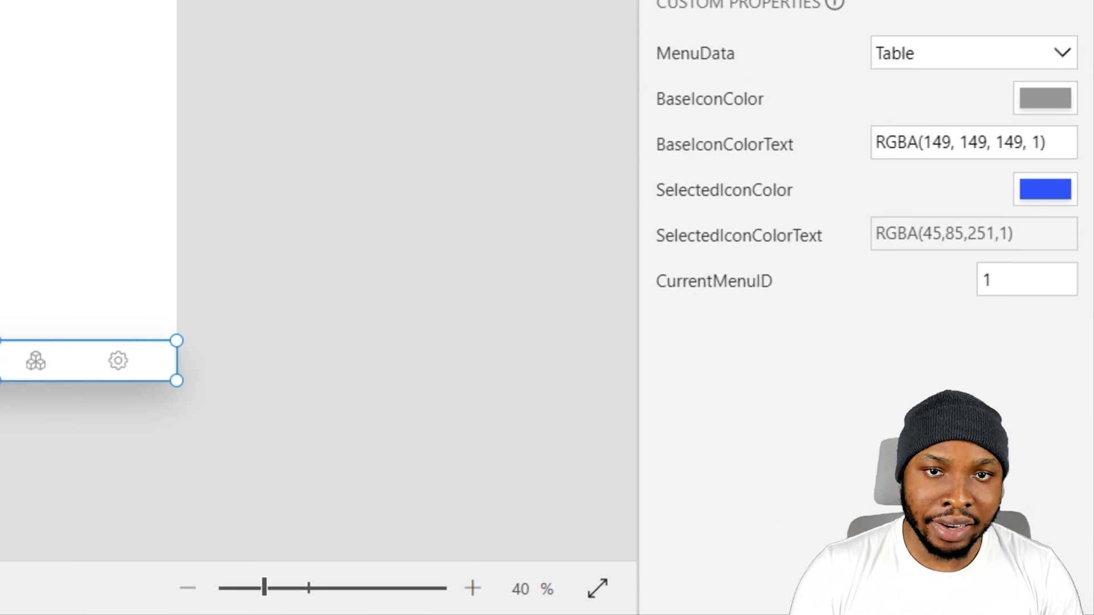
pyautogui.doubleClick(1007, 279)
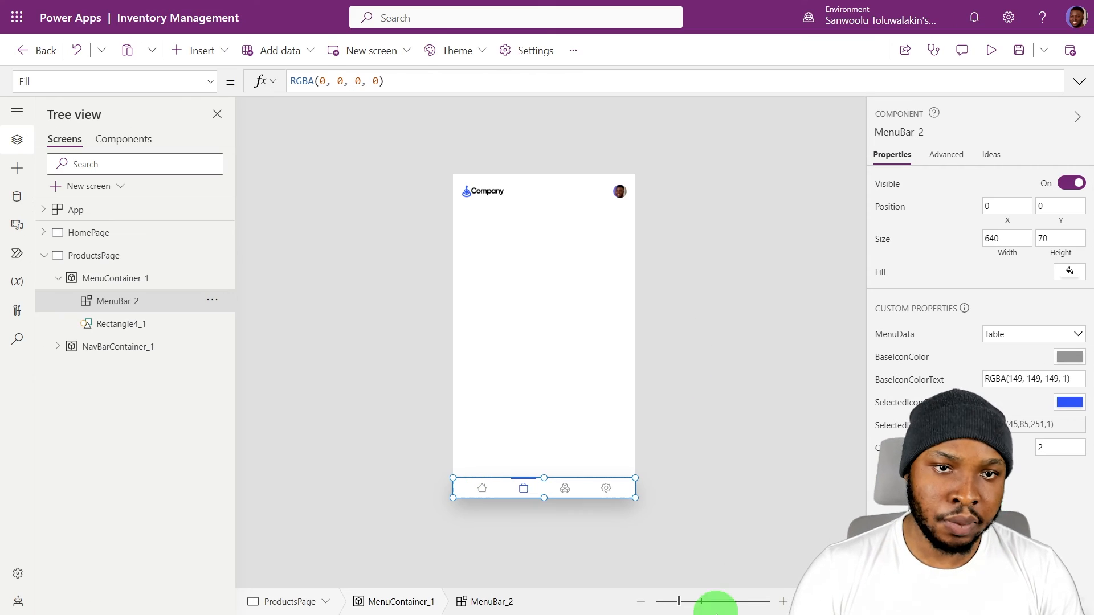
# Set the Product entry's PageNavigaton in the App's OnStart formula to ProductsPage and run OnStart.
pyautogui.click(140, 233)
pyautogui.click(114, 210)
pyautogui.click(1078, 81)
pyautogui.scroll(-15, 747, 295)
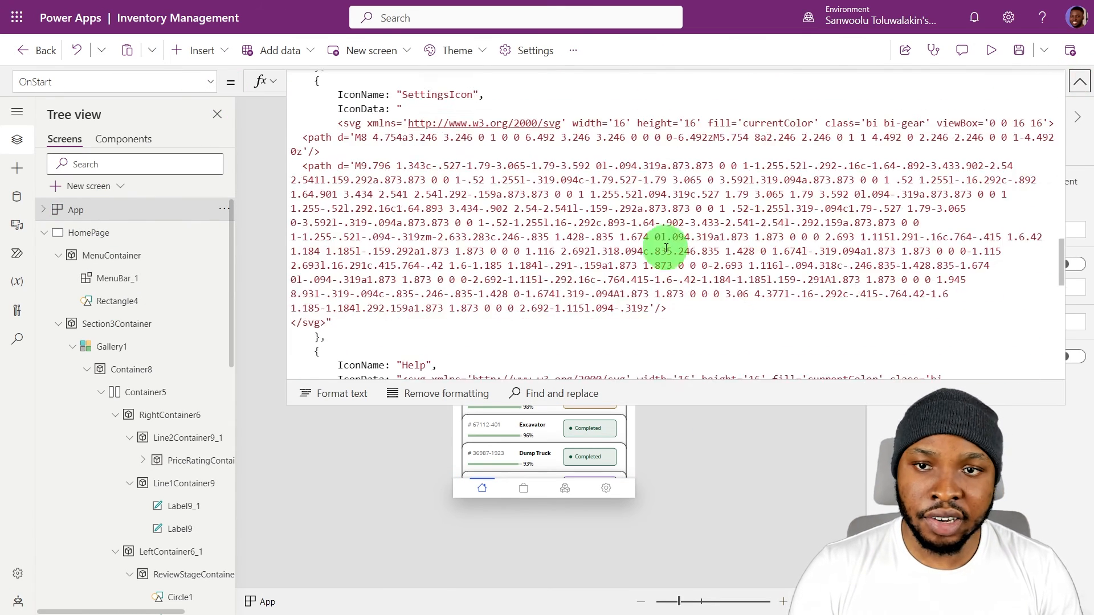
pyautogui.doubleClick(448, 259)
pyautogui.write('Prod')
pyautogui.write('uctsPage,')
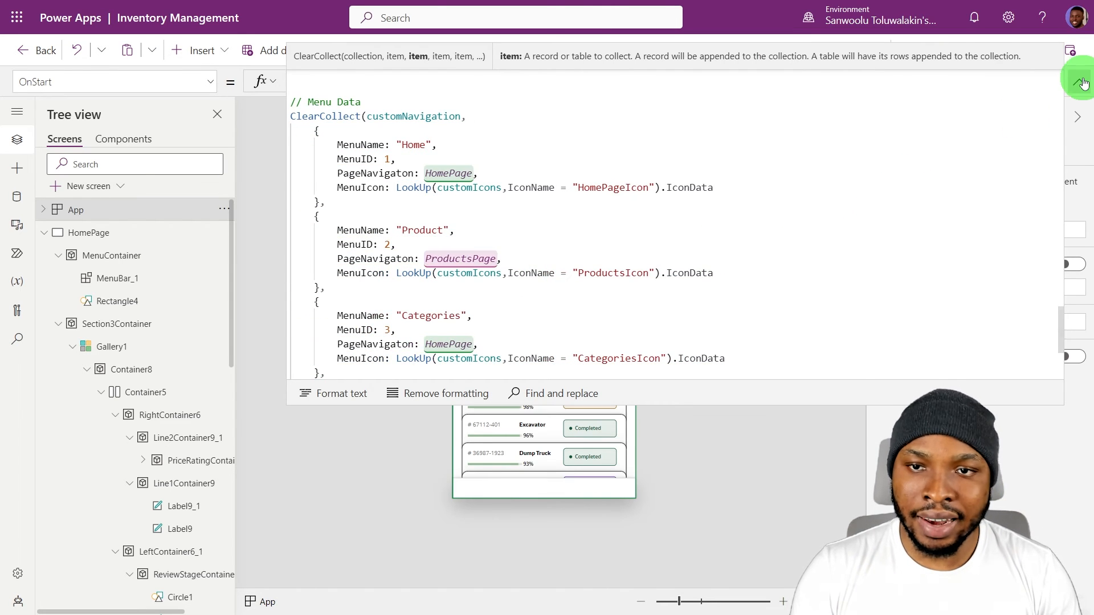
pyautogui.click(1080, 82)
pyautogui.click(223, 209)
pyautogui.click(258, 233)
# Preview the app and test the menu bar by navigating to the products page and back home.
pyautogui.click(986, 50)
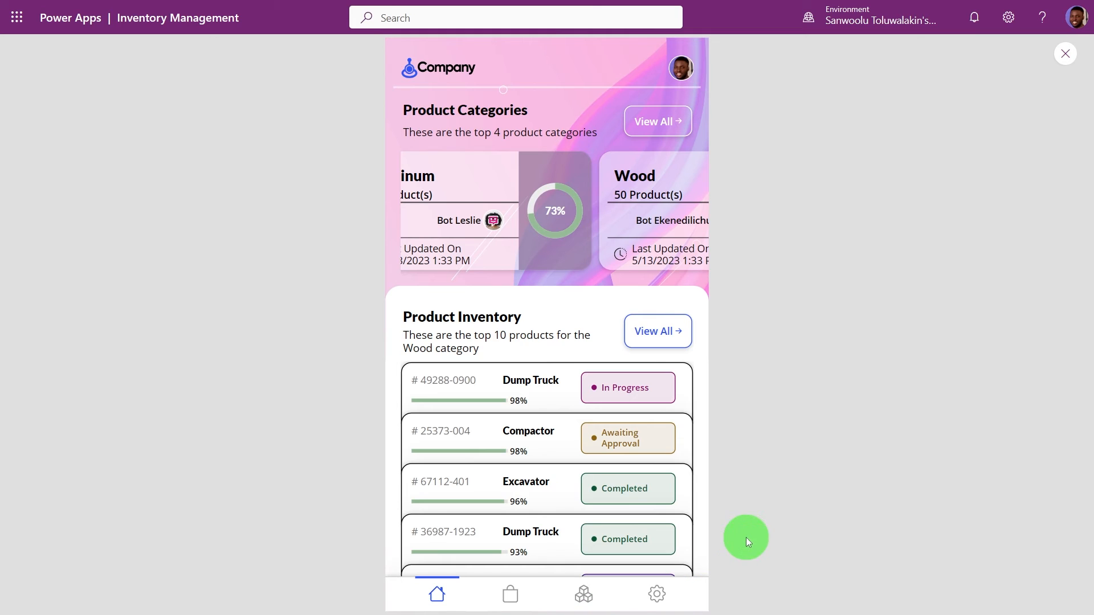
pyautogui.click(507, 595)
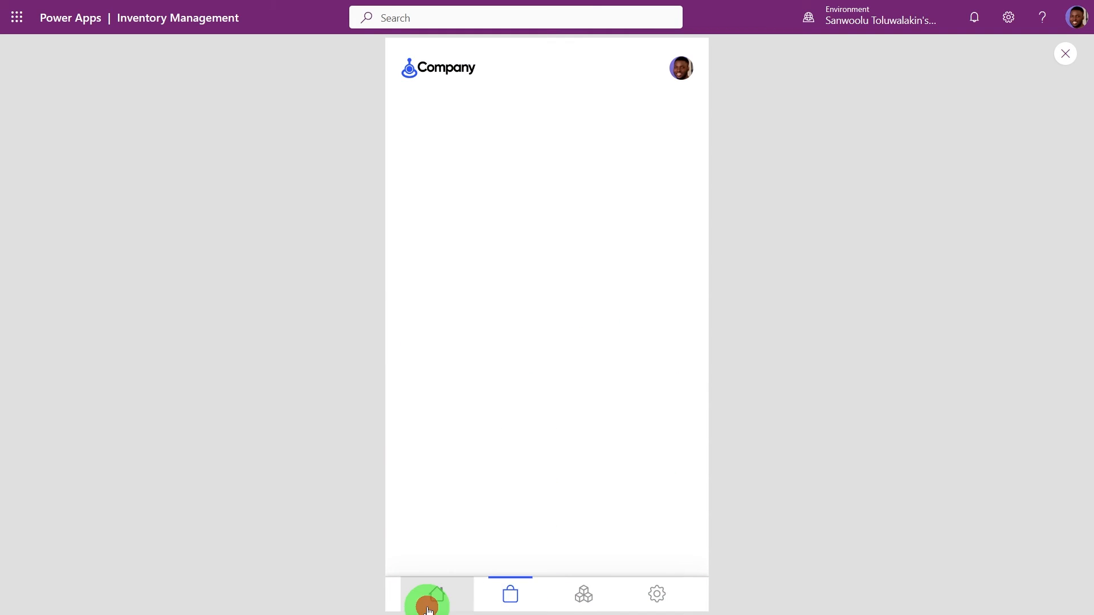
pyautogui.click(429, 608)
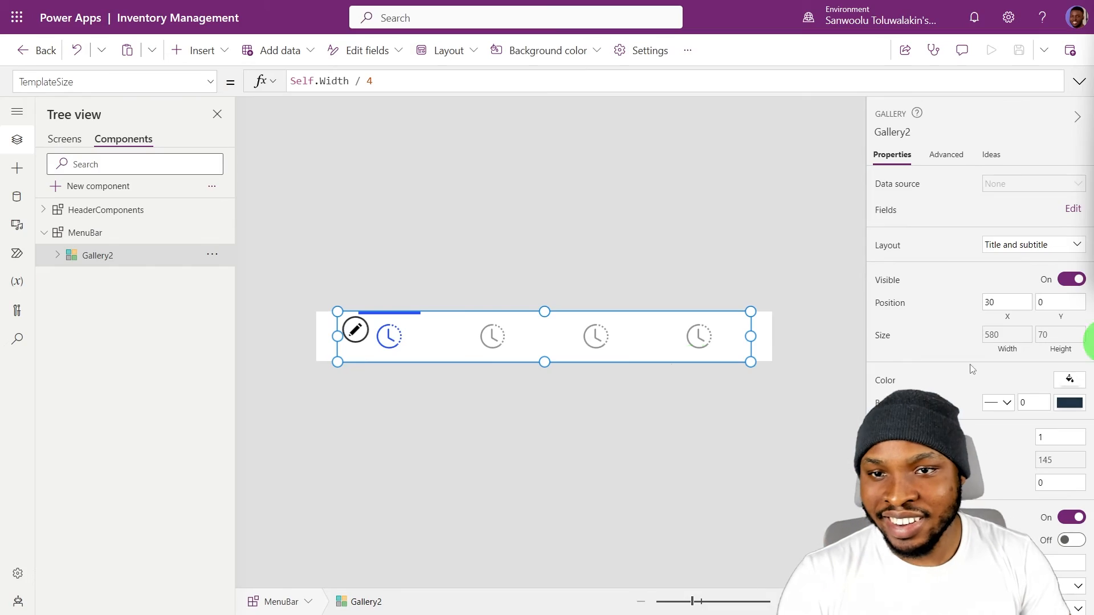
# Set the TemplateSize of the MenuBar component's gallery to Self.Width / CountRows(MenuBar.MenuData).
pyautogui.click(544, 430)
pyautogui.click(94, 256)
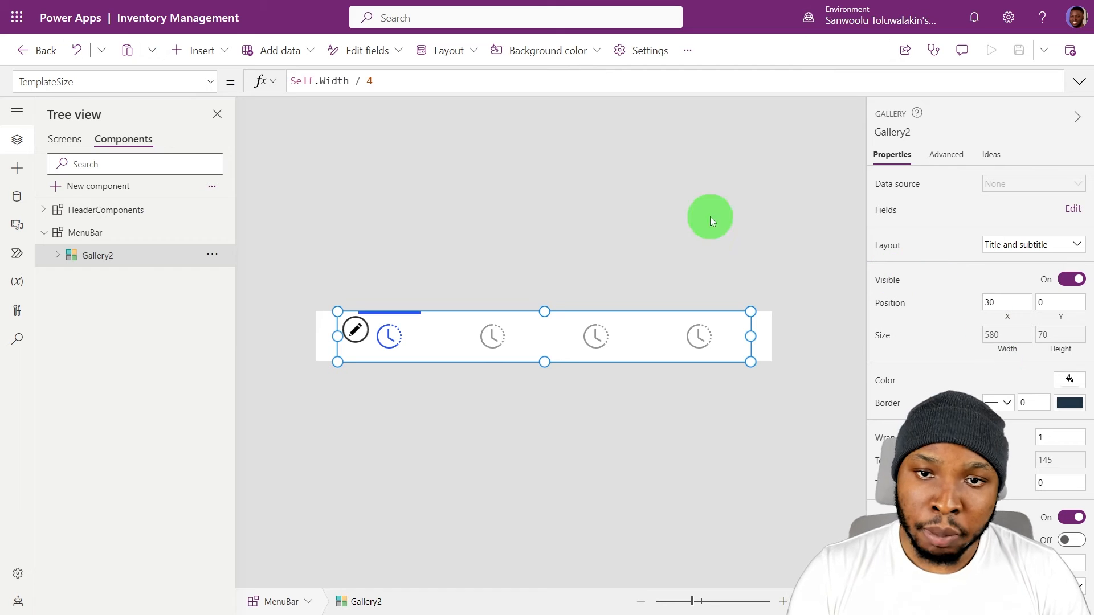
pyautogui.click(407, 83)
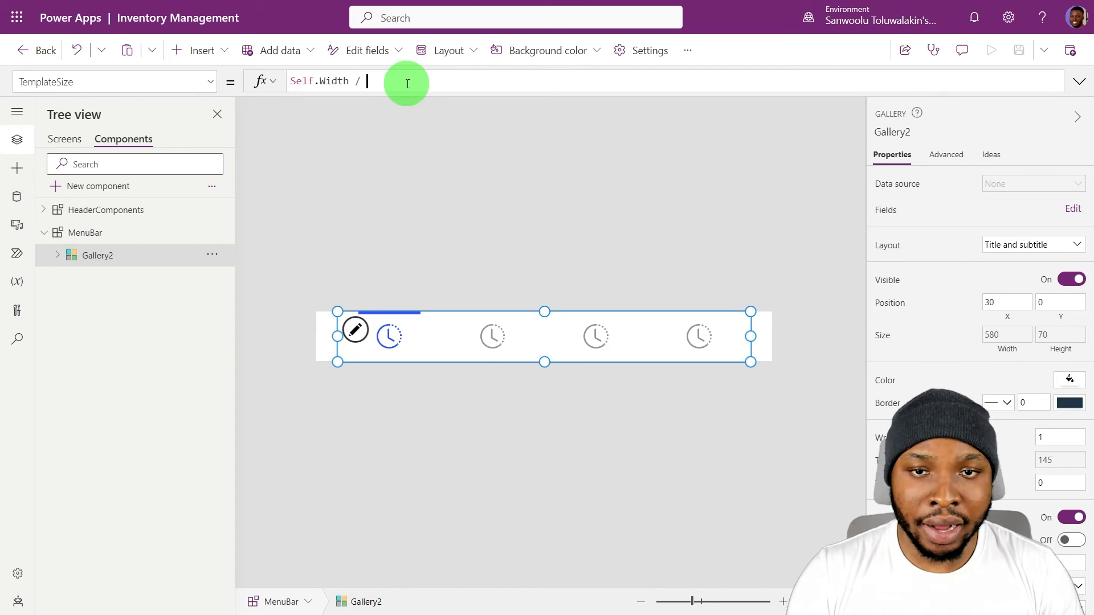
pyautogui.write('Cou')
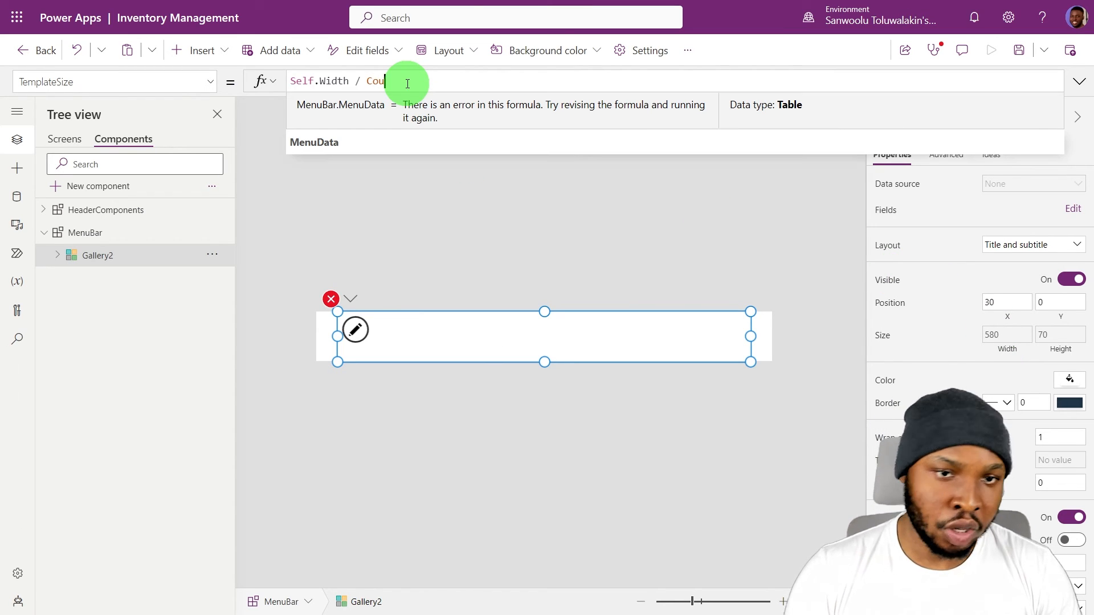
pyautogui.write('ntrows(MenuBar.MenuData')
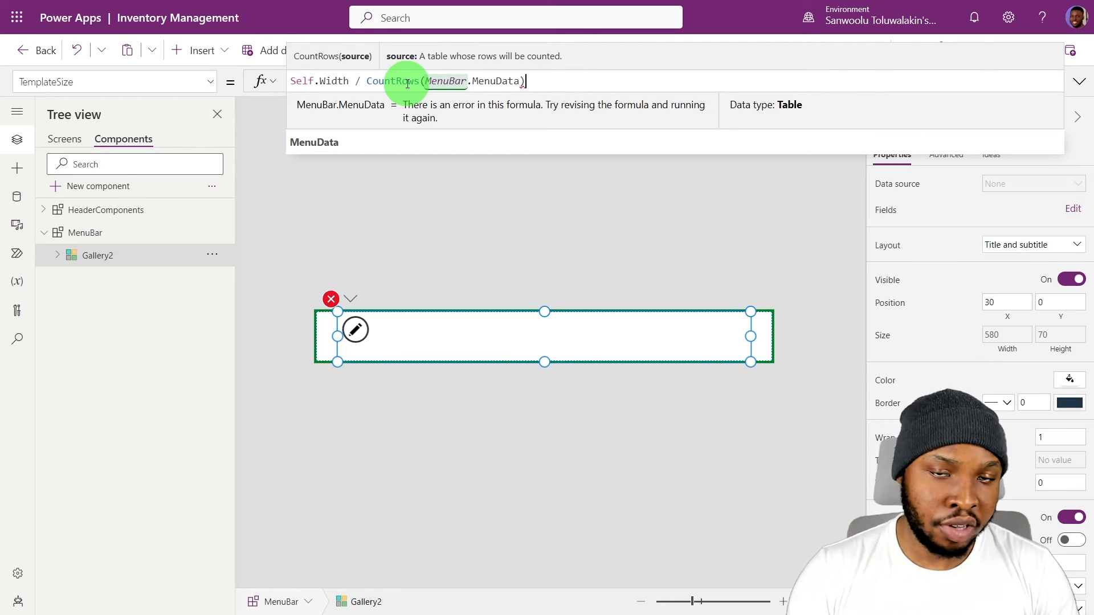
pyautogui.click(737, 419)
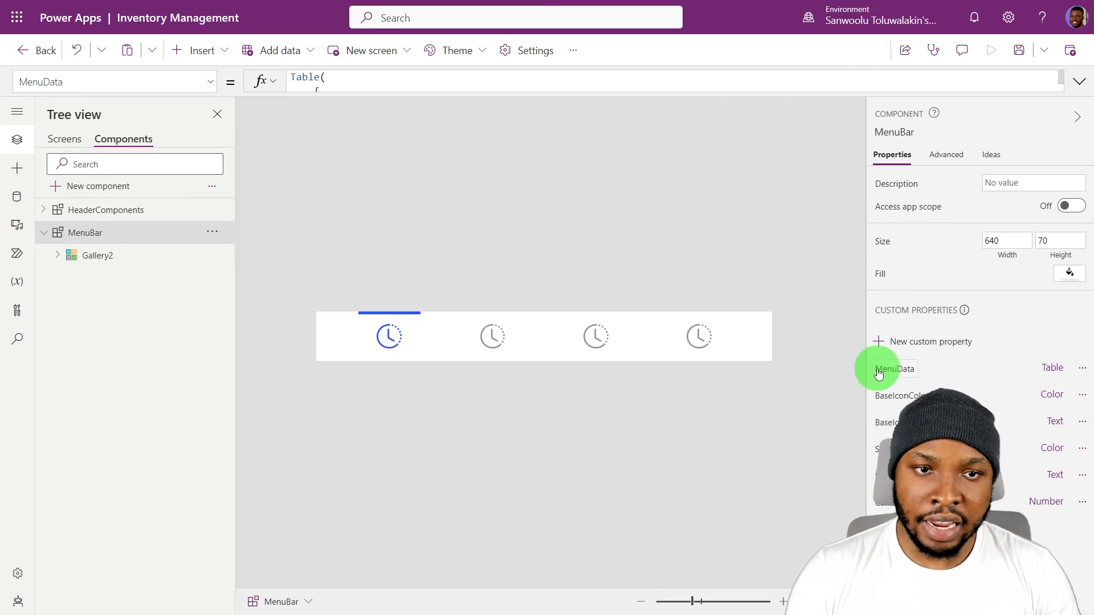
# Delete the record with MenuID 4 from the MenuBar component's default MenuData table.
pyautogui.click(1079, 82)
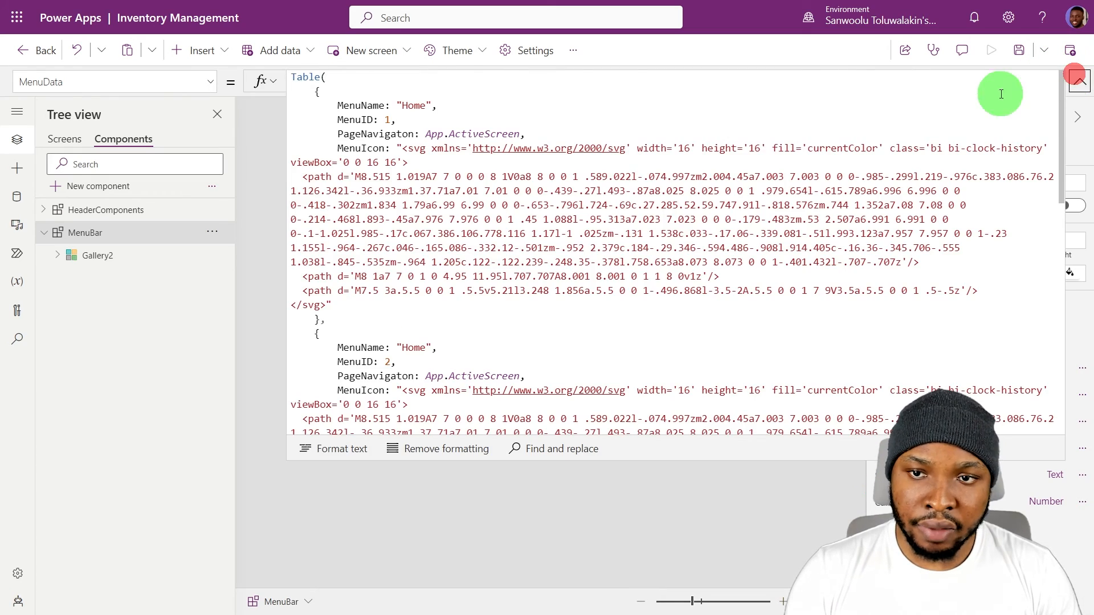
pyautogui.scroll(-10, 415, 360)
pyautogui.click(322, 414)
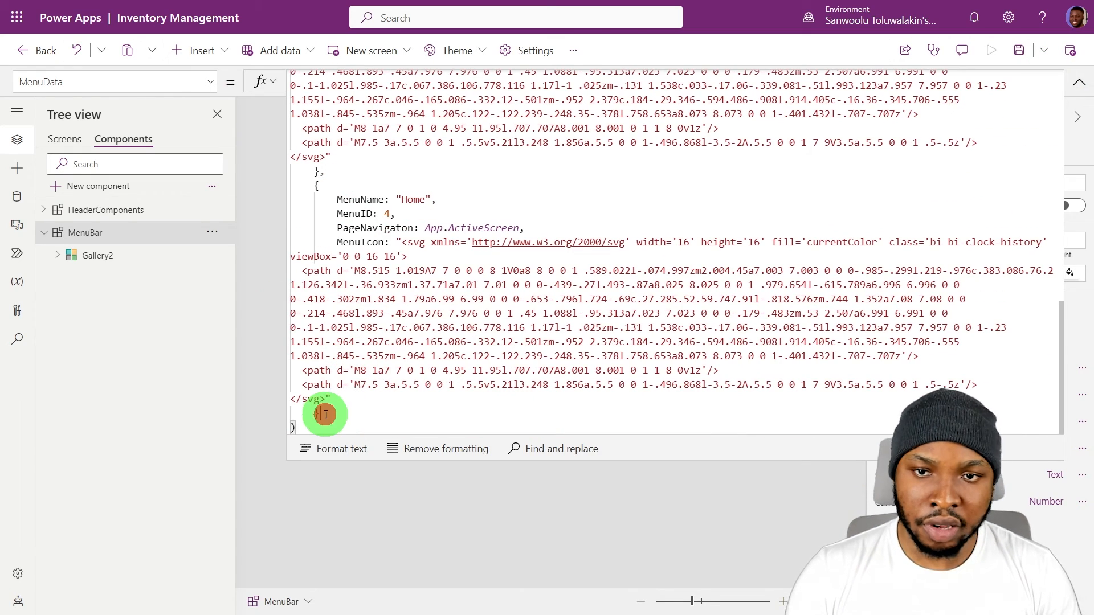
pyautogui.keyDown('shift'); pyautogui.click(320, 173); pyautogui.keyUp('shift')
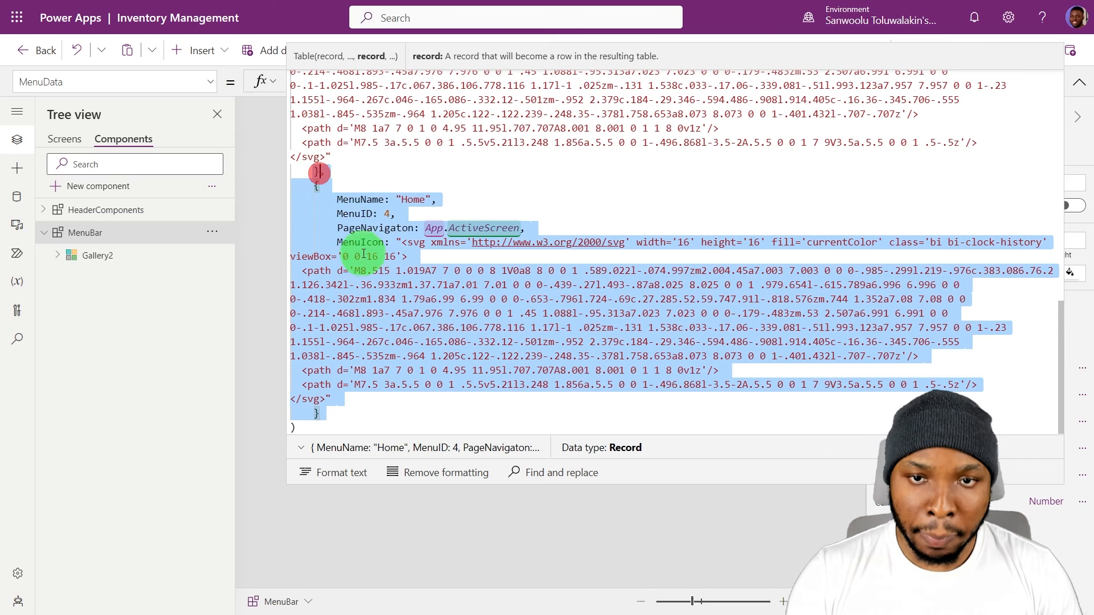
pyautogui.press('BackSpace')
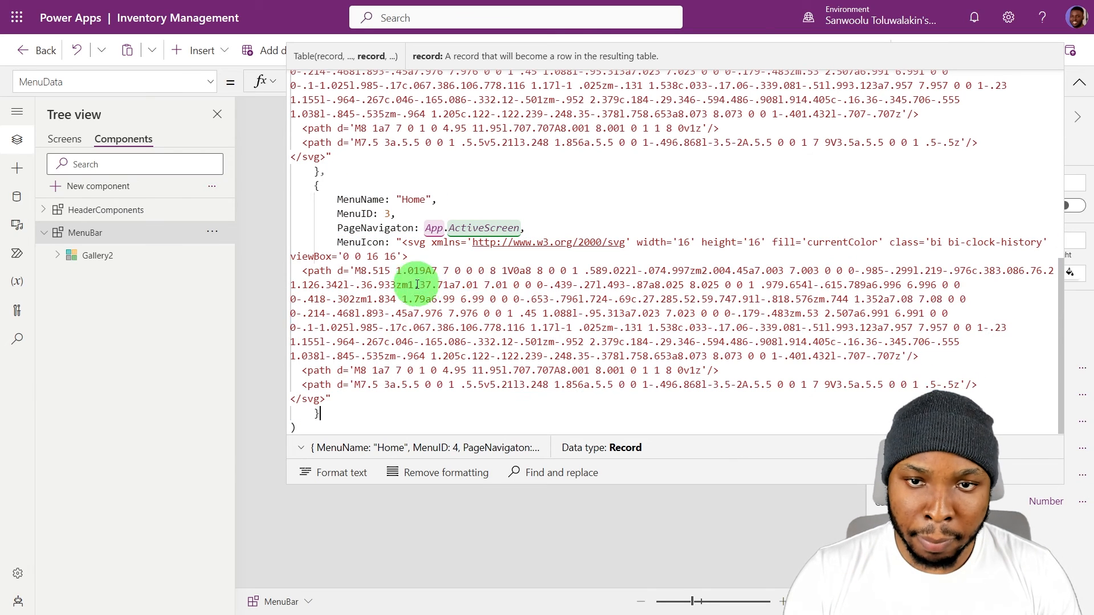
pyautogui.click(1076, 82)
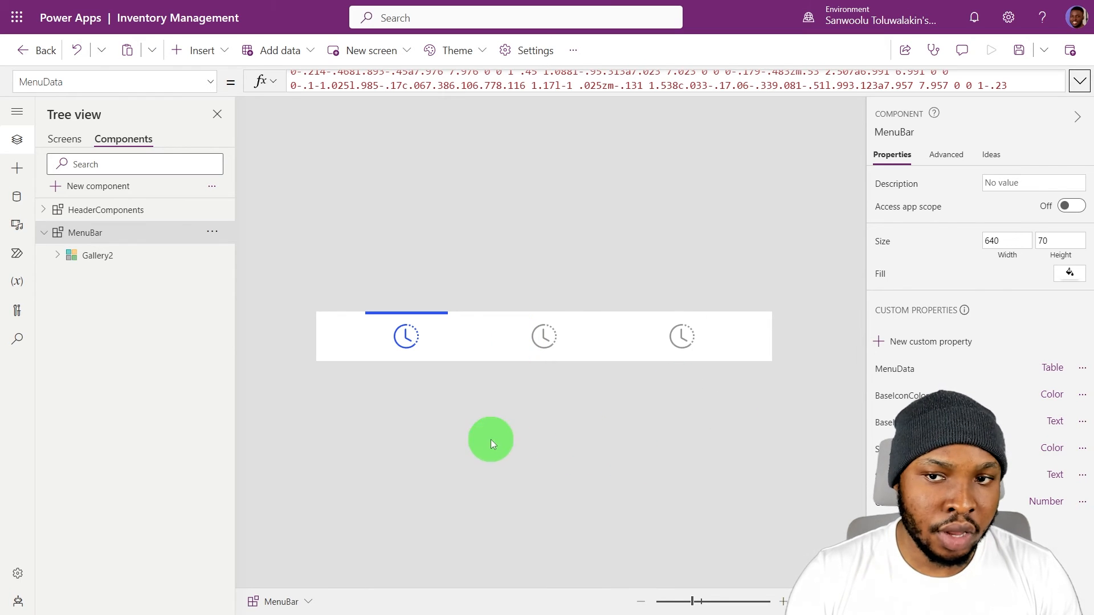
pyautogui.click(874, 87)
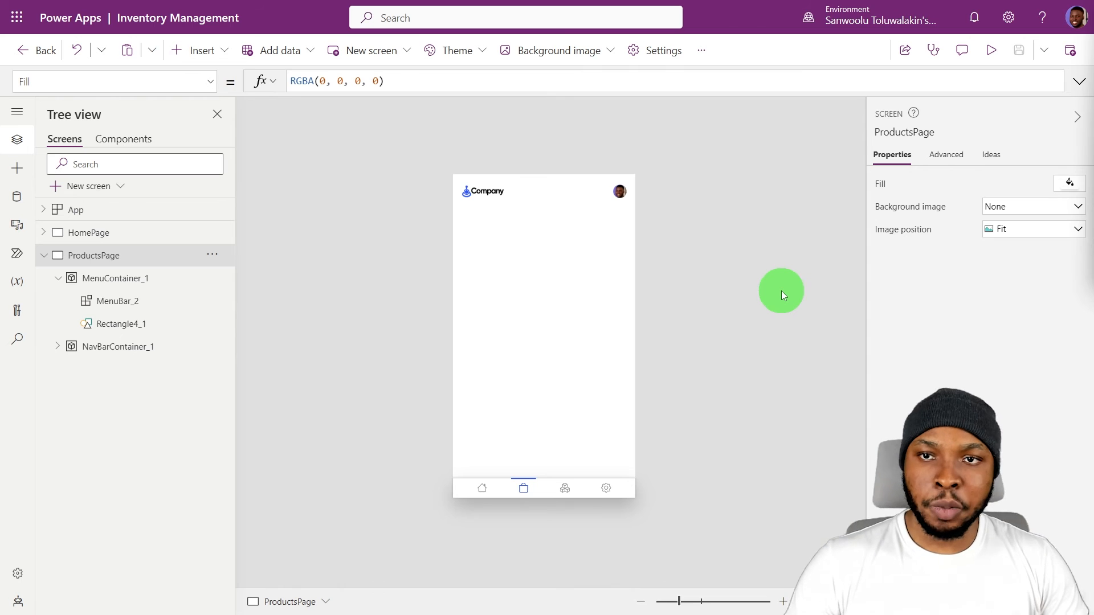
# Set the ProductsPage fill to RGBA(237, 237, 237, 1).
pyautogui.click(625, 277)
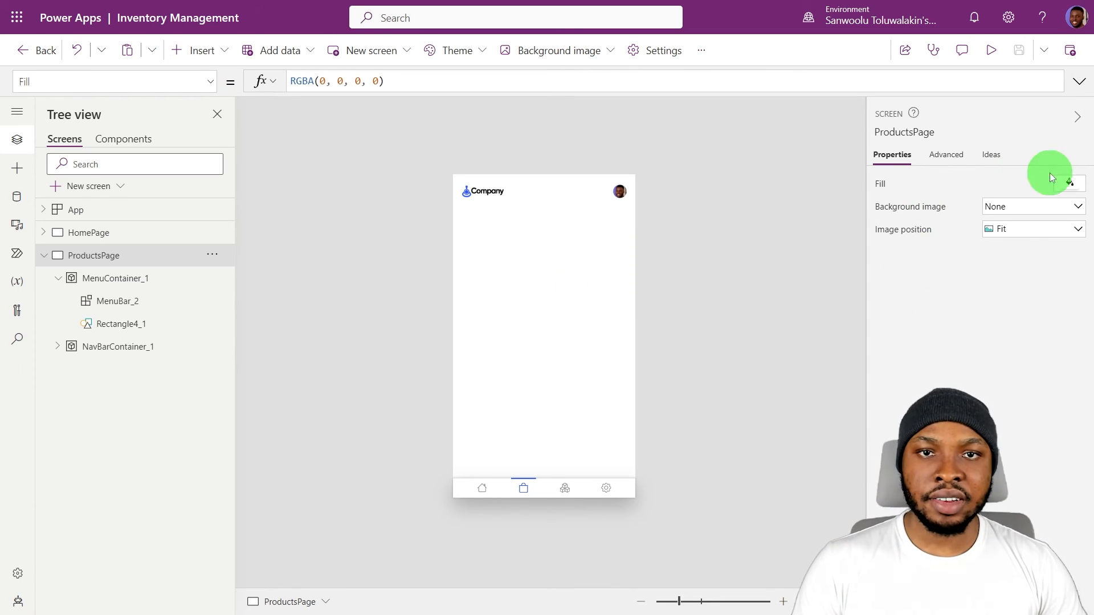
pyautogui.click(882, 192)
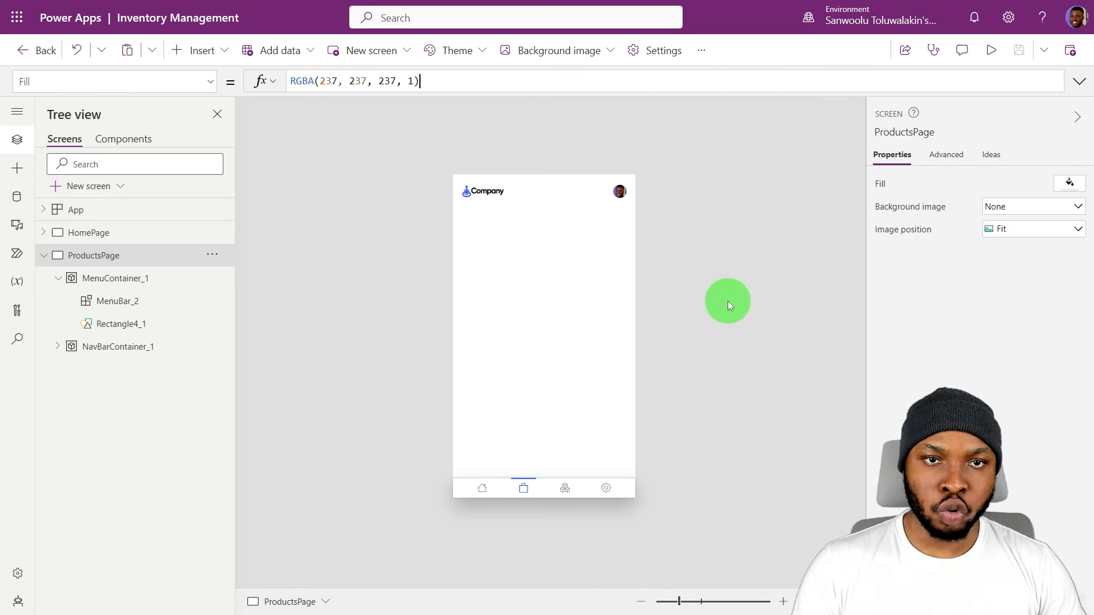
pyautogui.click(743, 293)
# Fill the NavBarContainer_1 container on ProductsPage with white and move its header component slightly upward.
pyautogui.click(576, 192)
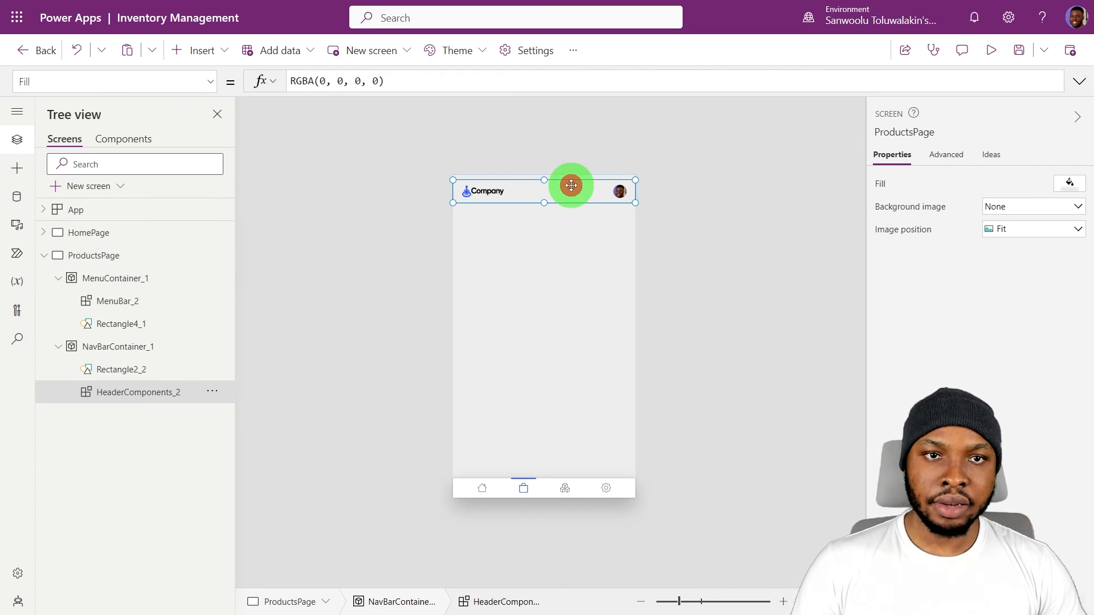
pyautogui.click(137, 347)
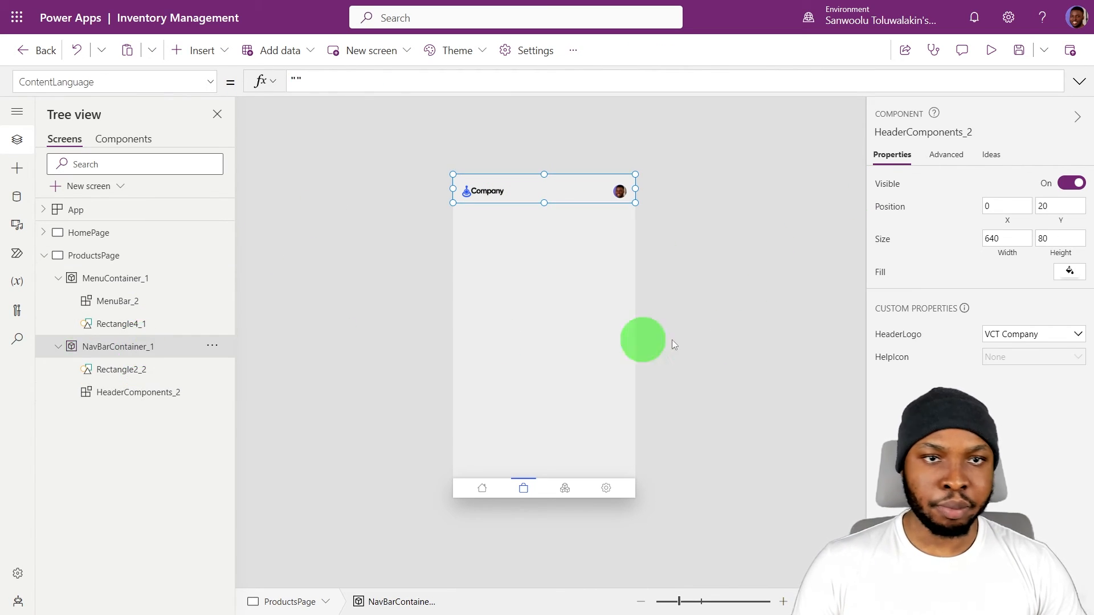
pyautogui.click(1069, 324)
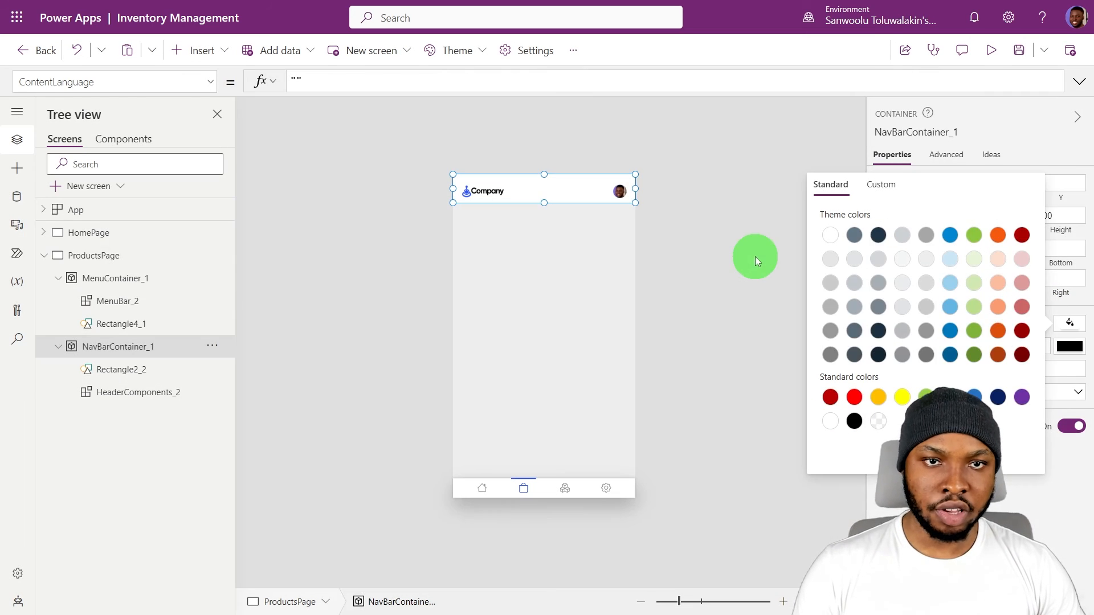
pyautogui.click(755, 256)
pyautogui.click(516, 191)
pyautogui.click(773, 254)
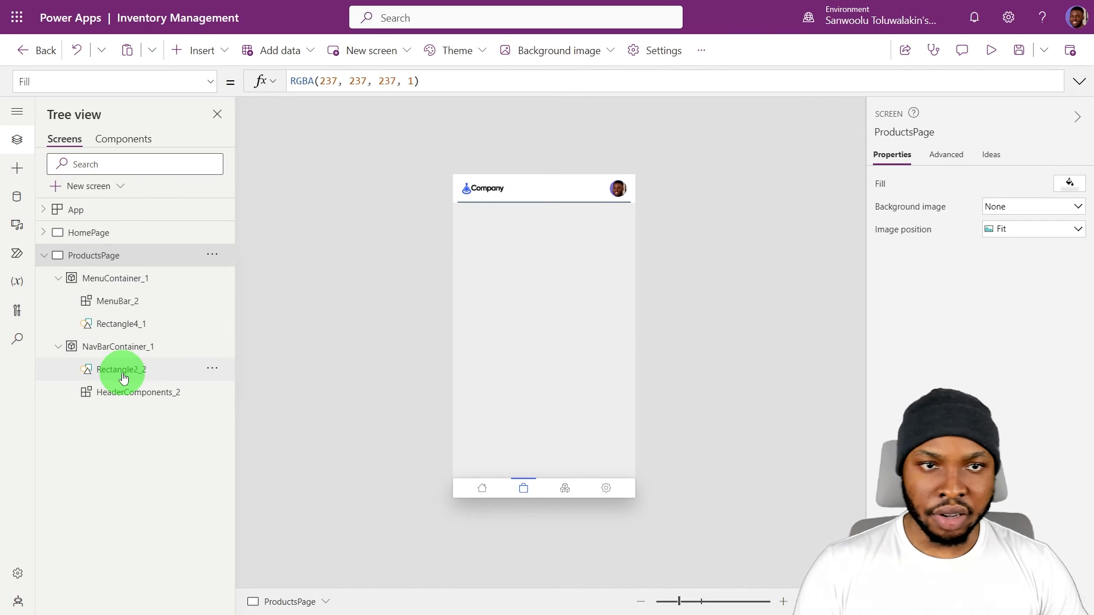
# Resize the divider line Rectangle2_2 under the header to height 1 and width Parent.Width, with its X position at 0.
pyautogui.click(102, 370)
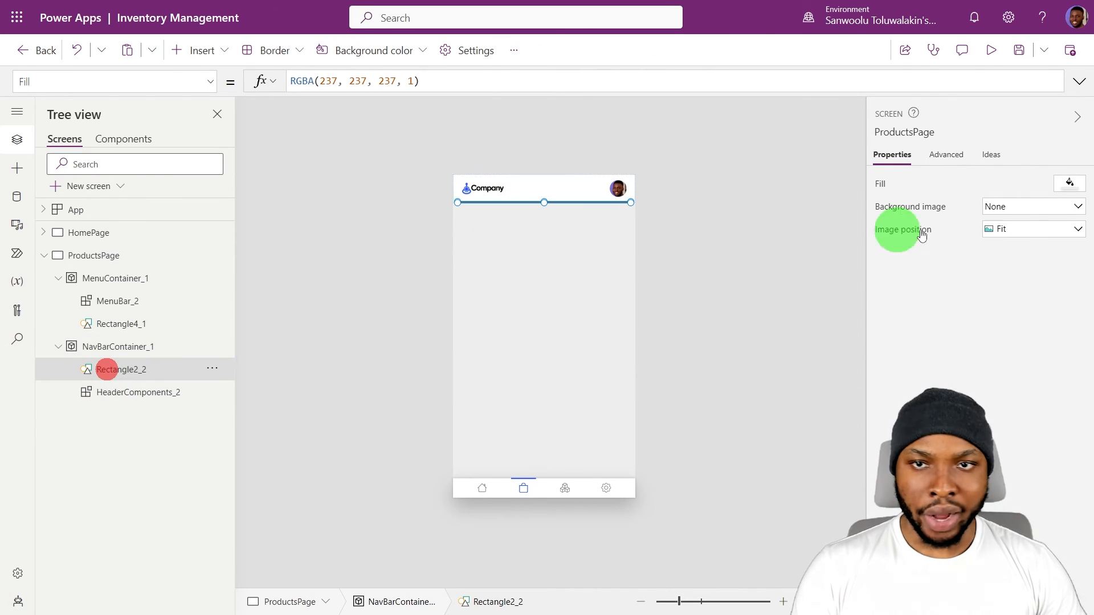
pyautogui.click(1051, 267)
pyautogui.write('1')
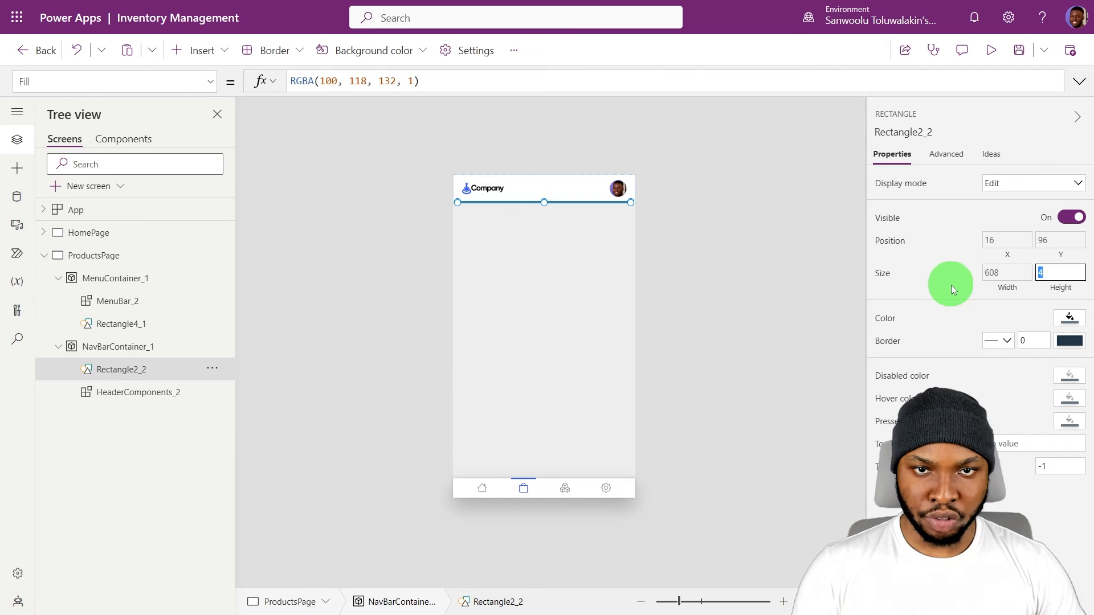
pyautogui.click(981, 276)
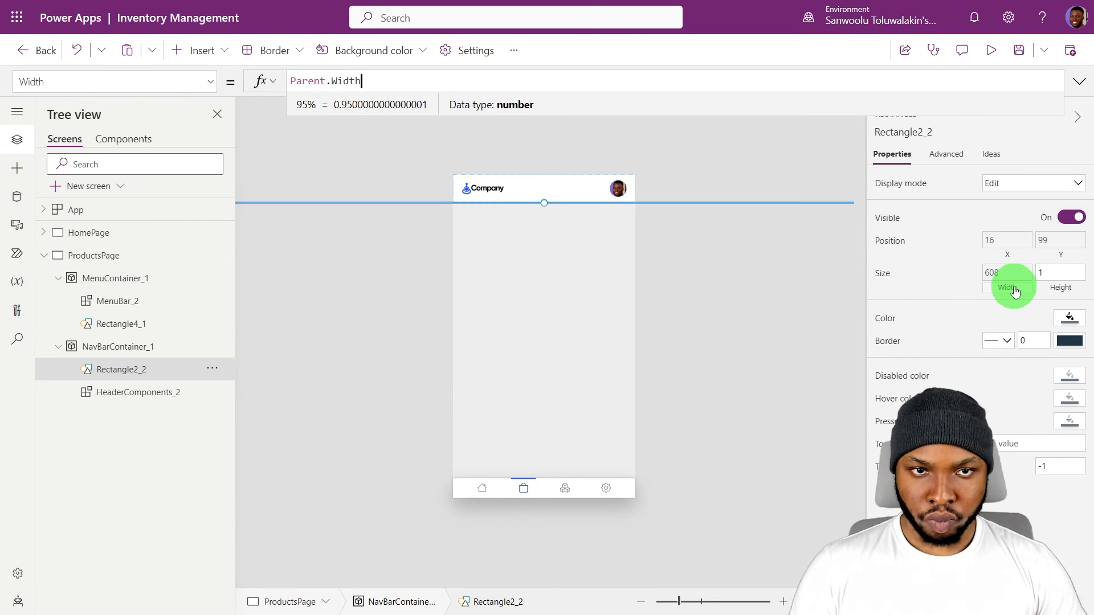
pyautogui.click(1007, 256)
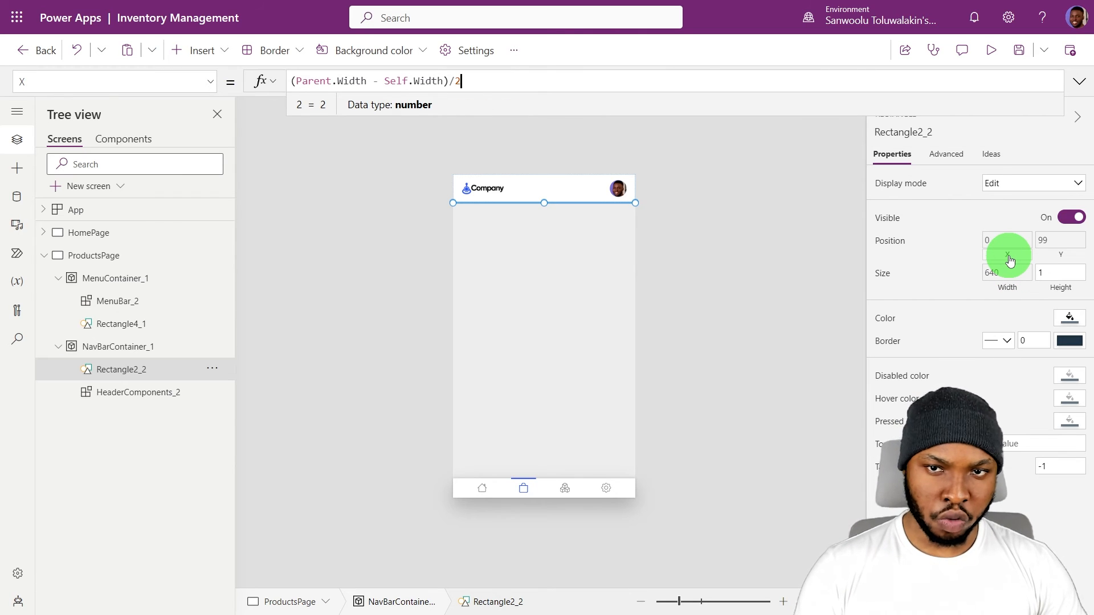
pyautogui.hotkey('ctrl', 'a')
pyautogui.write('0')
pyautogui.click(948, 261)
pyautogui.click(813, 268)
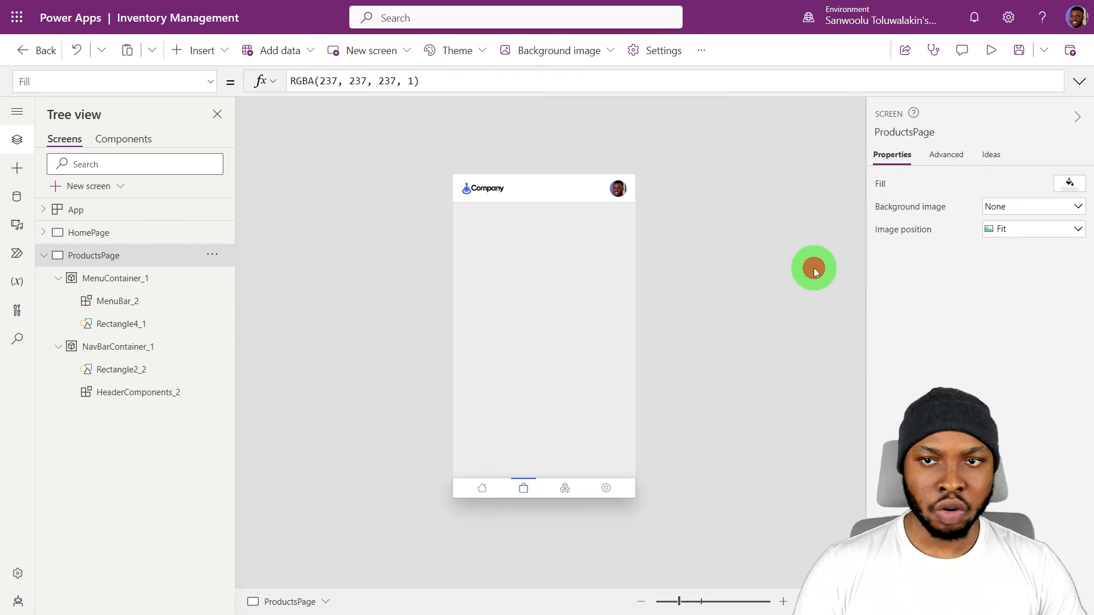
pyautogui.click(498, 235)
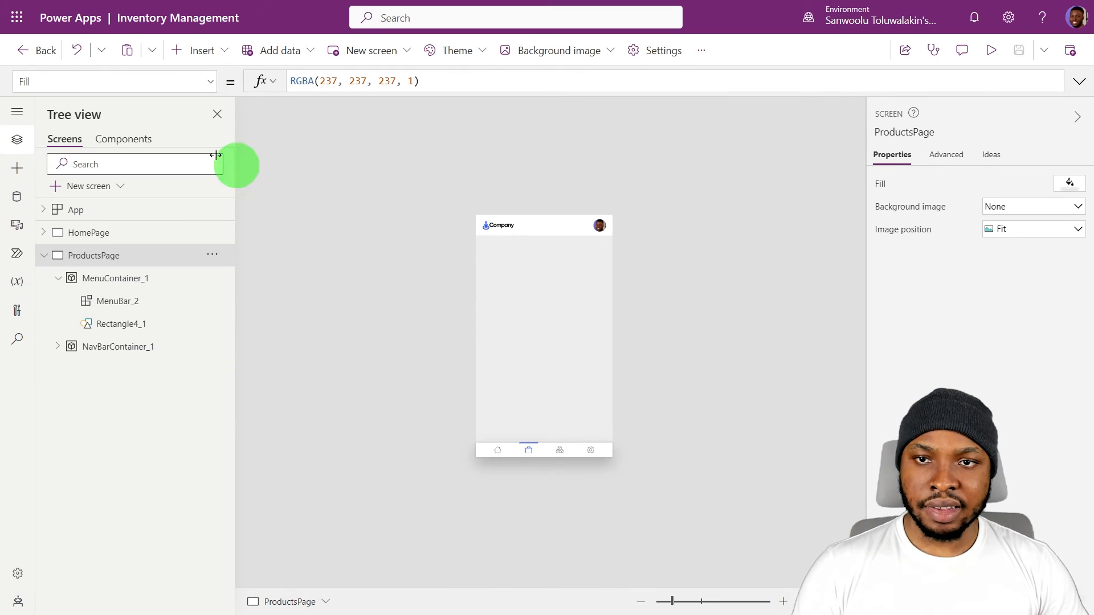
# Insert a container on ProductsPage, rename it Section2Container11, and set its width to Parent.Width and height to 200.
pyautogui.click(201, 50)
pyautogui.write('con')
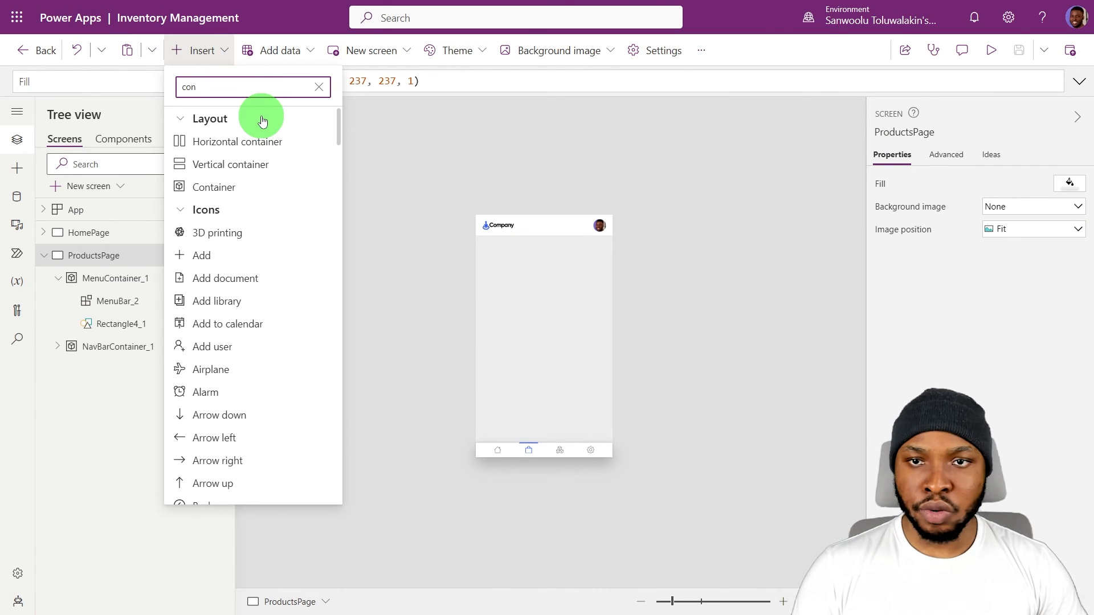
pyautogui.click(250, 188)
pyautogui.click(1013, 230)
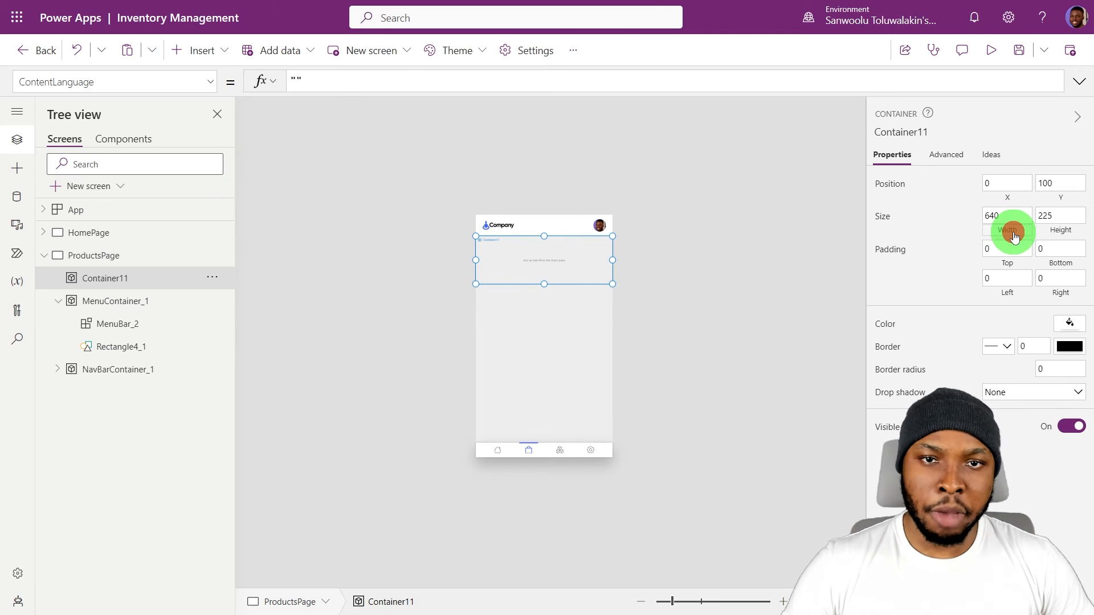
# Paste the copied category header container into Section2Container11 and delete its subtitle label.
pyautogui.click(522, 265)
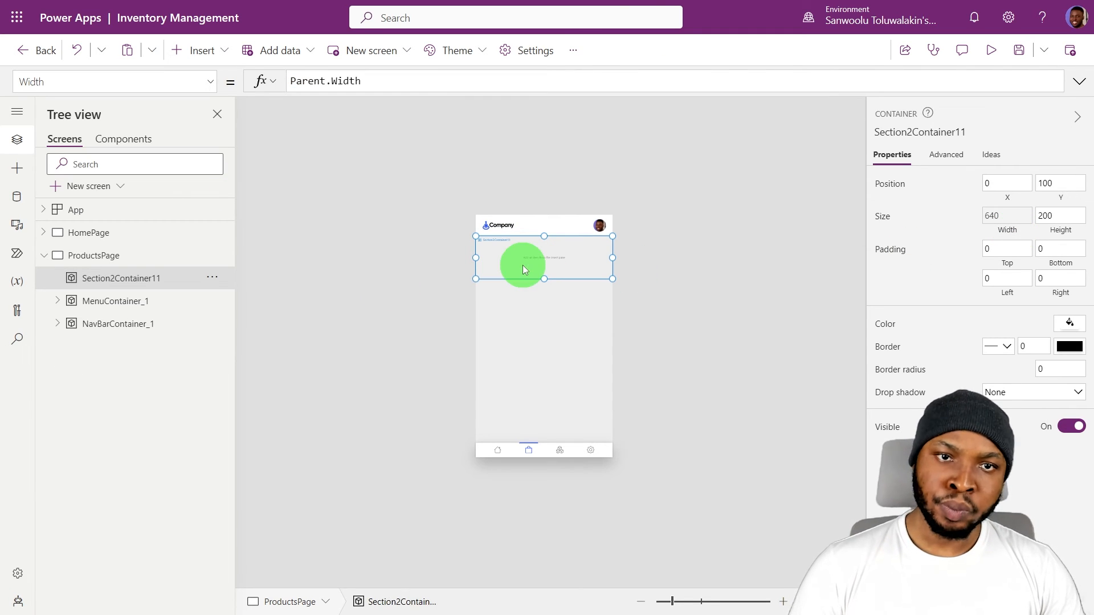
pyautogui.hotkey('ctrl', 'v')
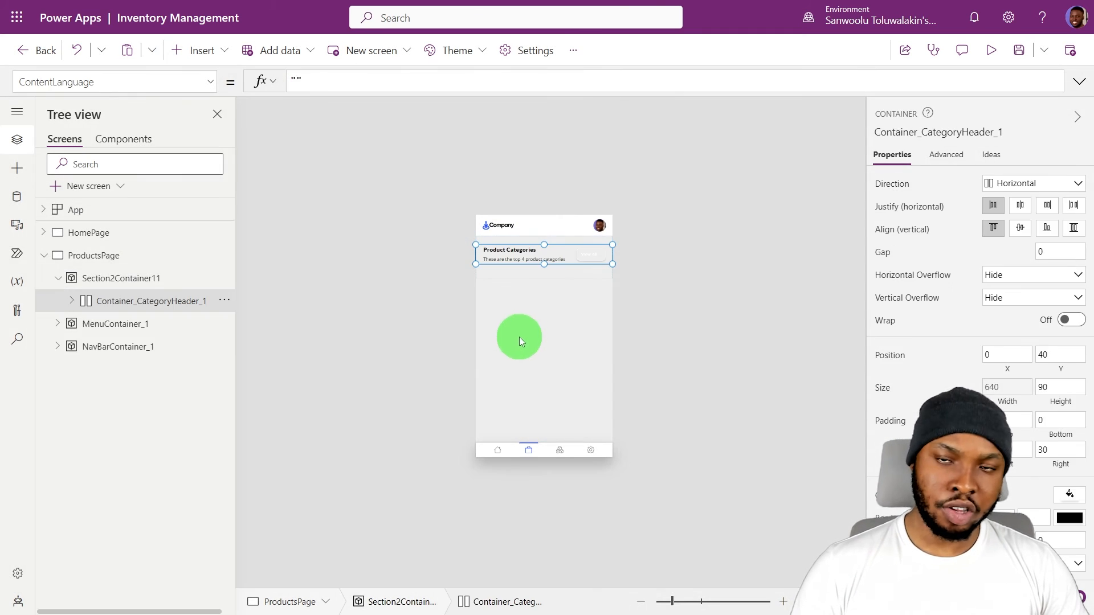
pyautogui.click(518, 266)
pyautogui.press('Delete')
# Set the Product Categories label's height to Parent.Height and its width to CustomBTN_2.X.
pyautogui.click(521, 246)
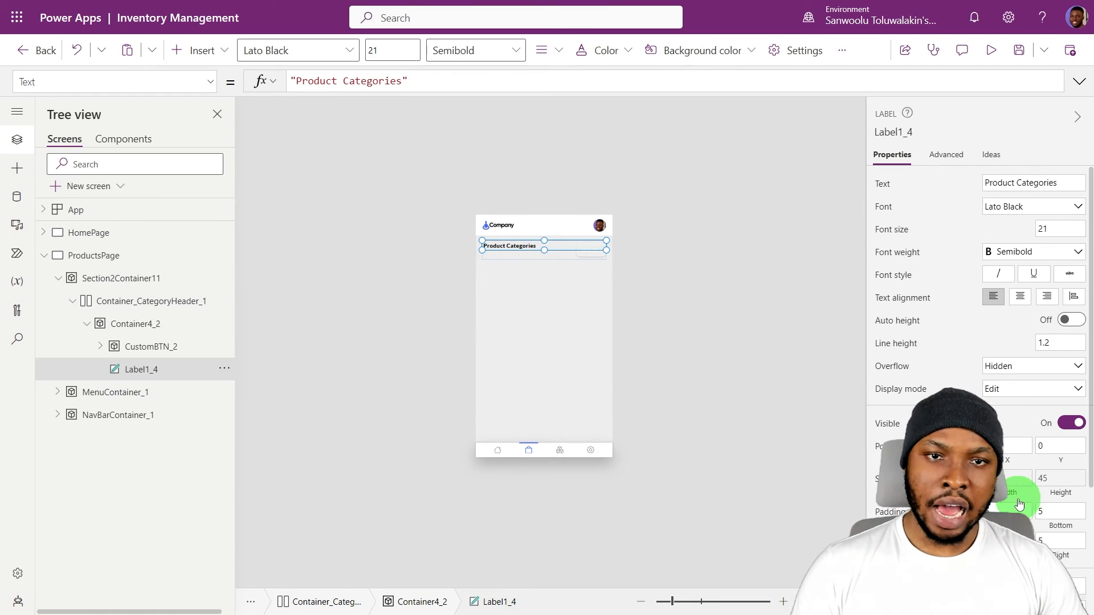
pyautogui.click(1047, 491)
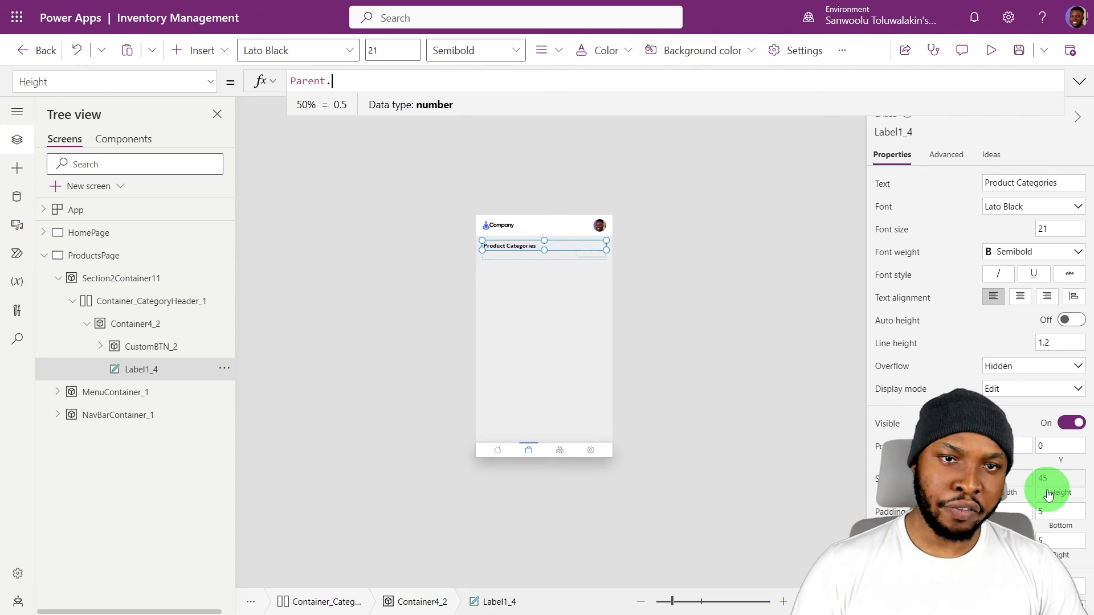
pyautogui.click(1009, 499)
pyautogui.click(552, 237)
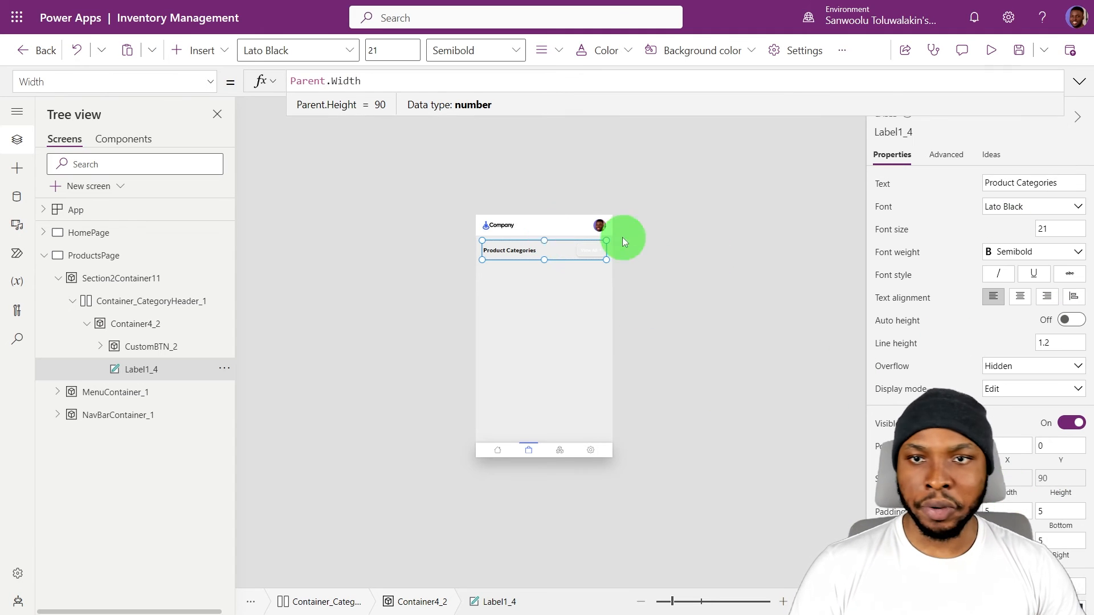
pyautogui.write('CustomBTN_2.X')
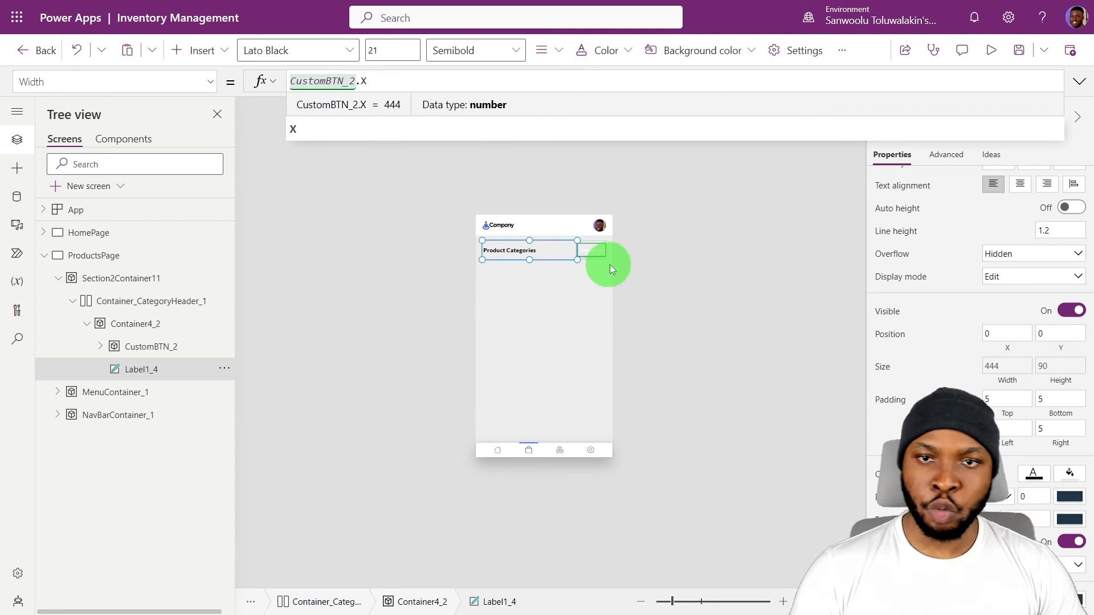
pyautogui.click(720, 260)
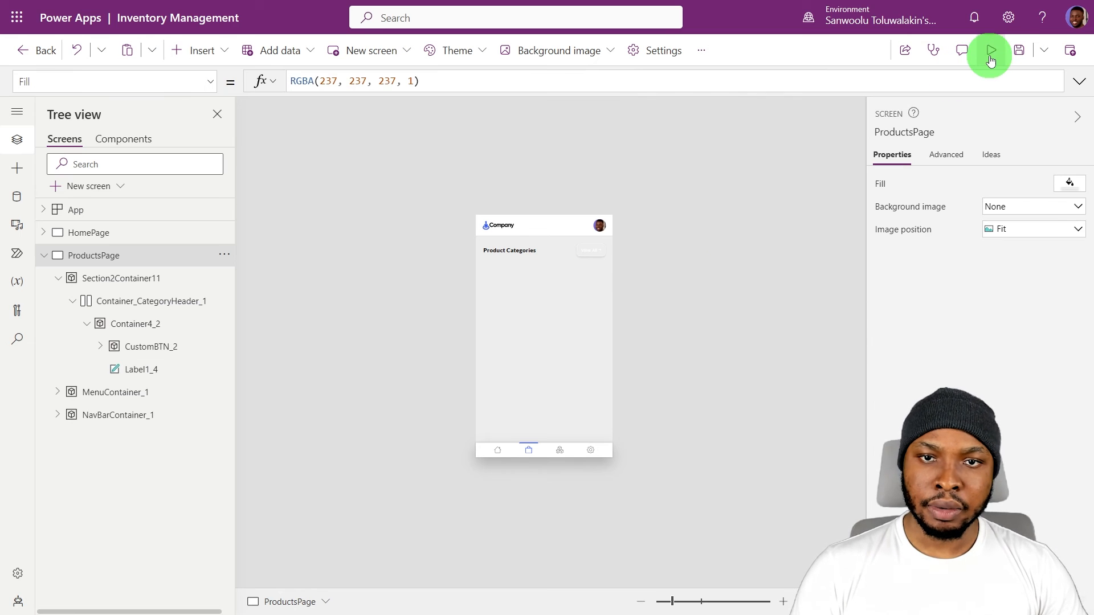
# Set the fill of the View All button container CustomBTN_2 to primaryColor.
pyautogui.click(991, 57)
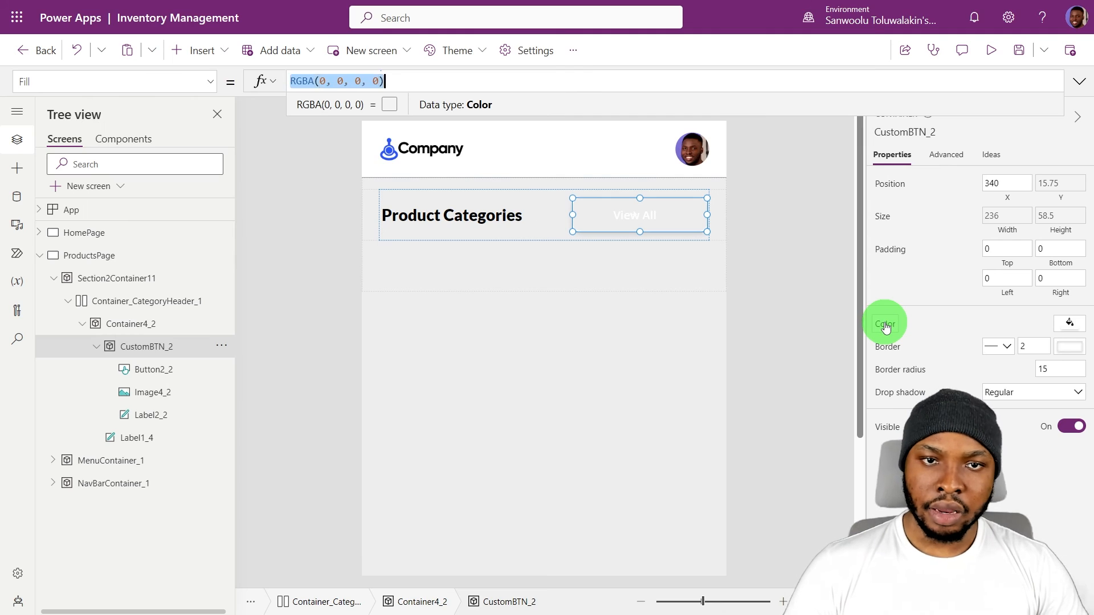
pyautogui.write('primaryColor')
pyautogui.click(162, 370)
# Move the button's icon Image4_2 to X position 20 and change its icon lookup to "DownloadIcon".
pyautogui.click(150, 392)
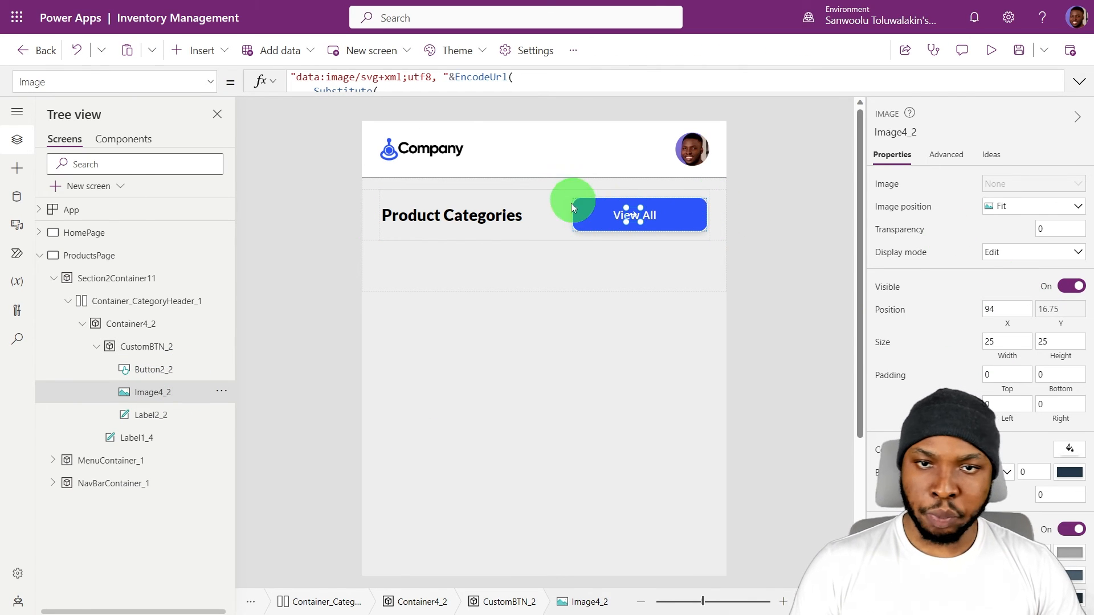
pyautogui.doubleClick(950, 309)
pyautogui.write('20')
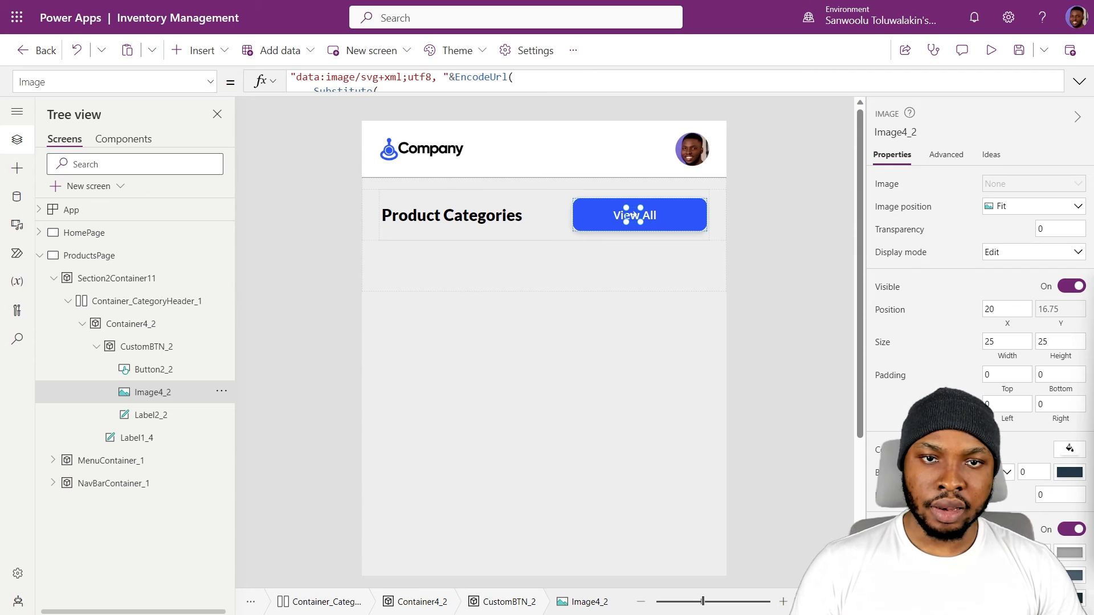
pyautogui.click(1078, 82)
pyautogui.doubleClick(541, 106)
pyautogui.write('DownloadIcon')
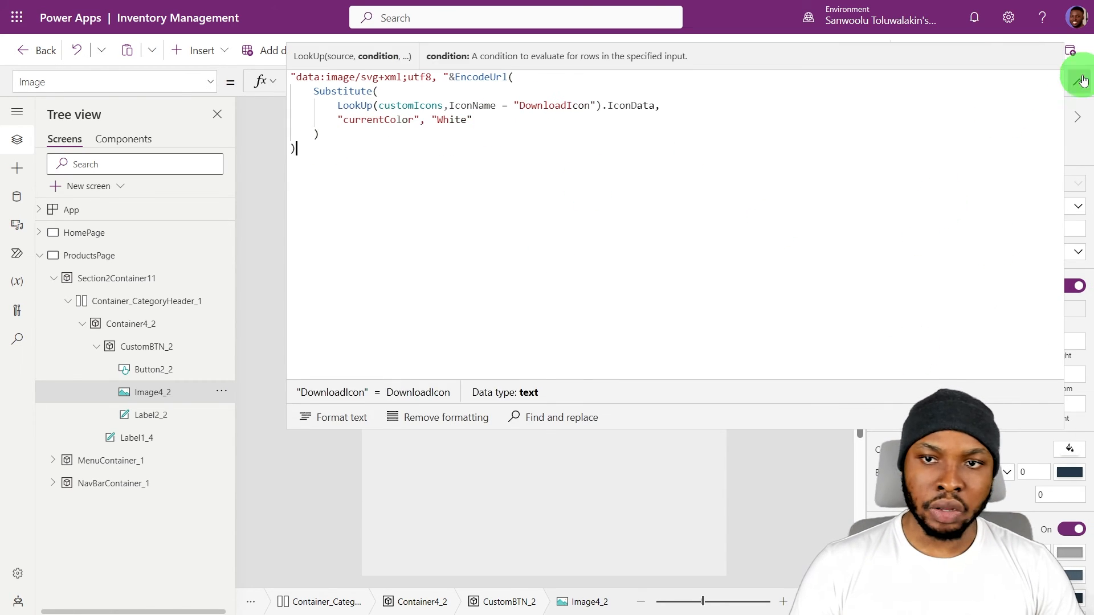
pyautogui.click(1078, 81)
# Change the text of the button label Label2_2 to "Export Products".
pyautogui.click(634, 215)
pyautogui.tripleClick(378, 78)
pyautogui.write('"Export Products"')
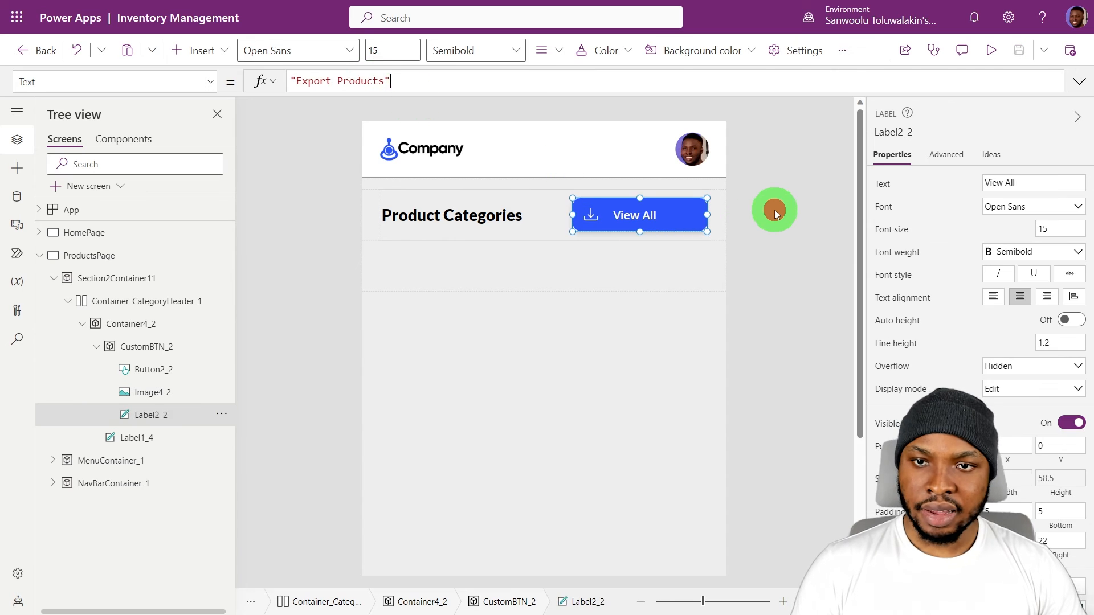
pyautogui.click(774, 210)
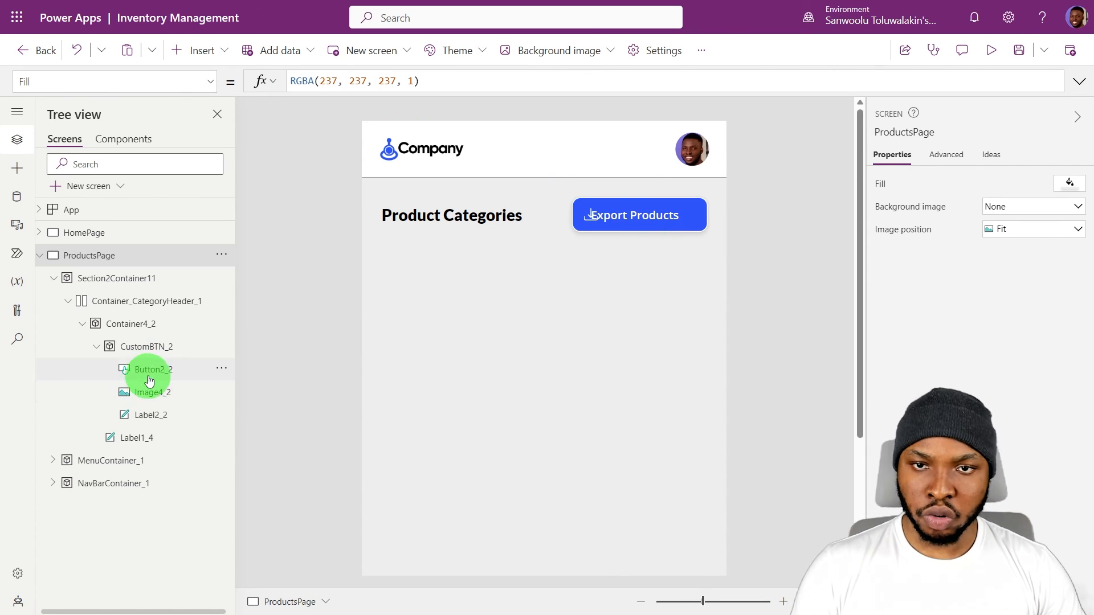
# Set the left padding of the Export Products label to 25.
pyautogui.click(150, 424)
pyautogui.scroll(-3, 1025, 370)
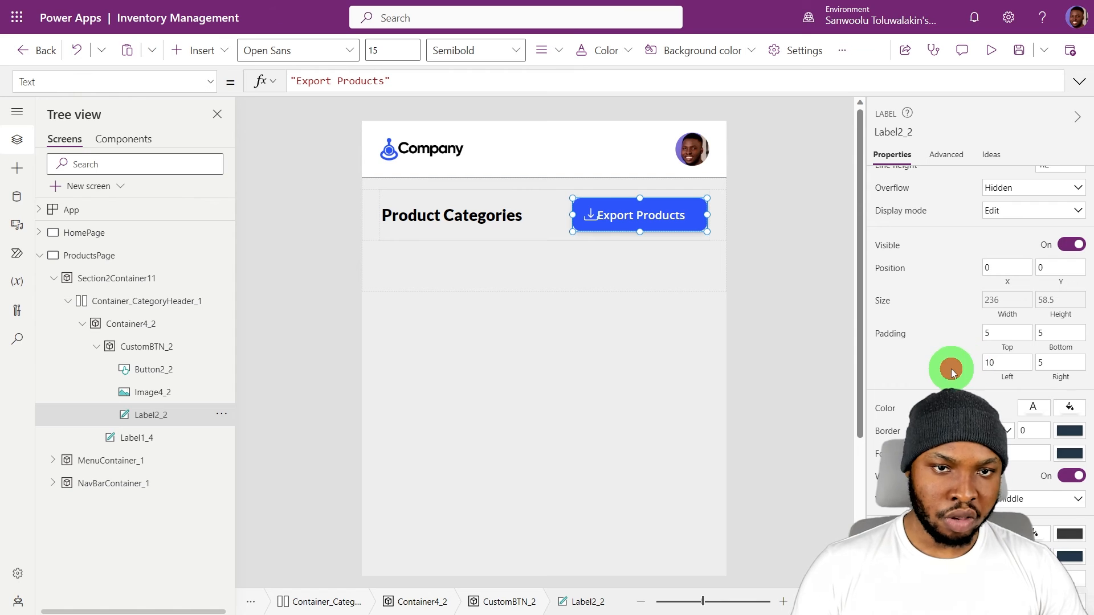
pyautogui.click(994, 363)
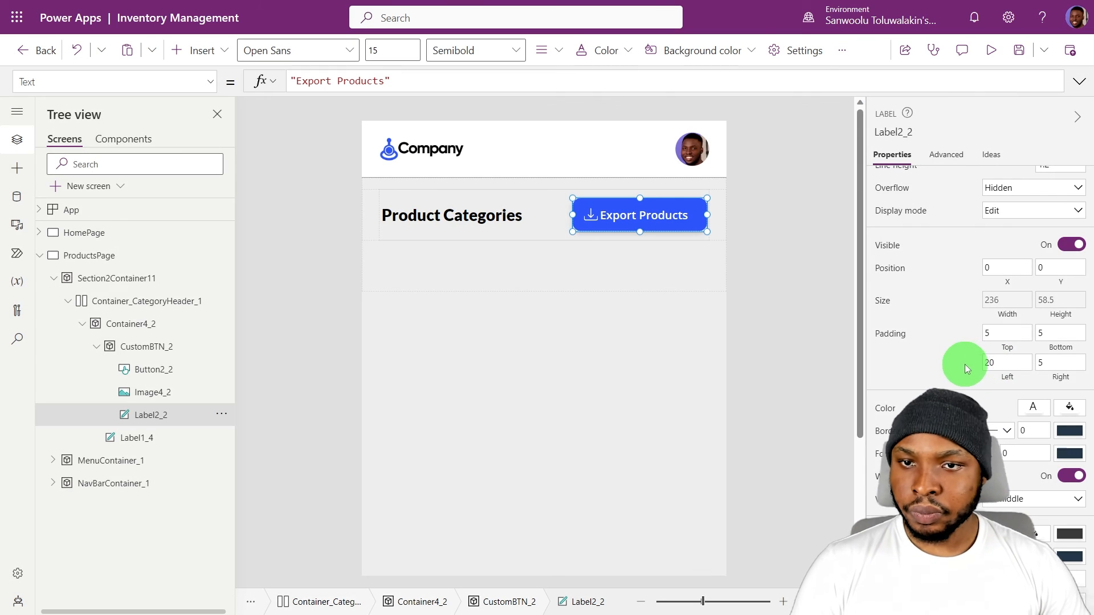
pyautogui.click(1002, 359)
pyautogui.press('BackSpace')
pyautogui.write('5')
pyautogui.click(932, 365)
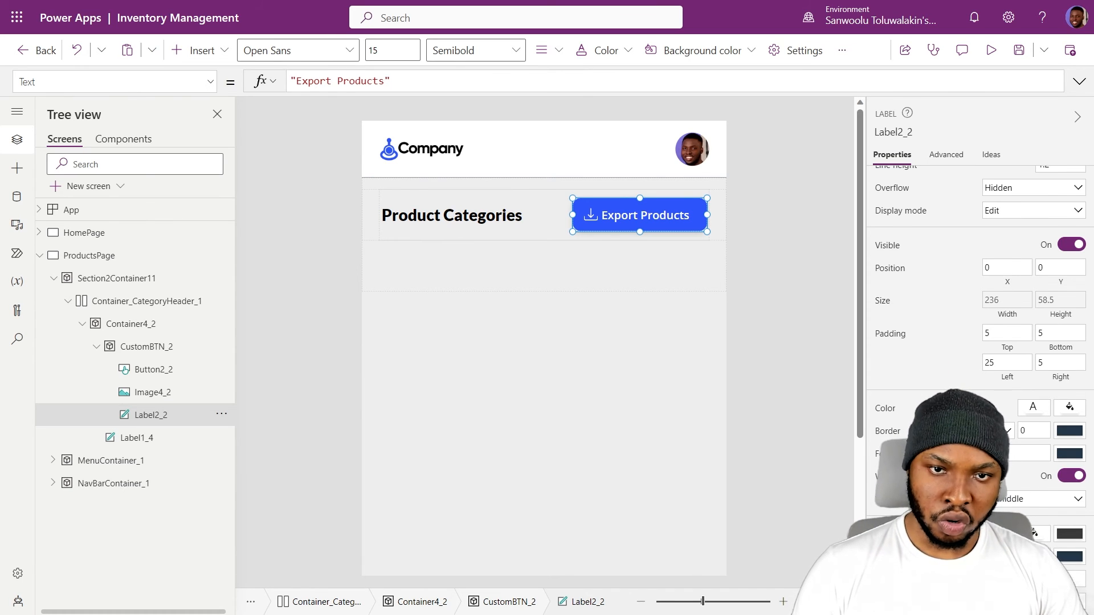
# Insert a horizontal container into Section2Container11 below the All Products header.
pyautogui.click(202, 51)
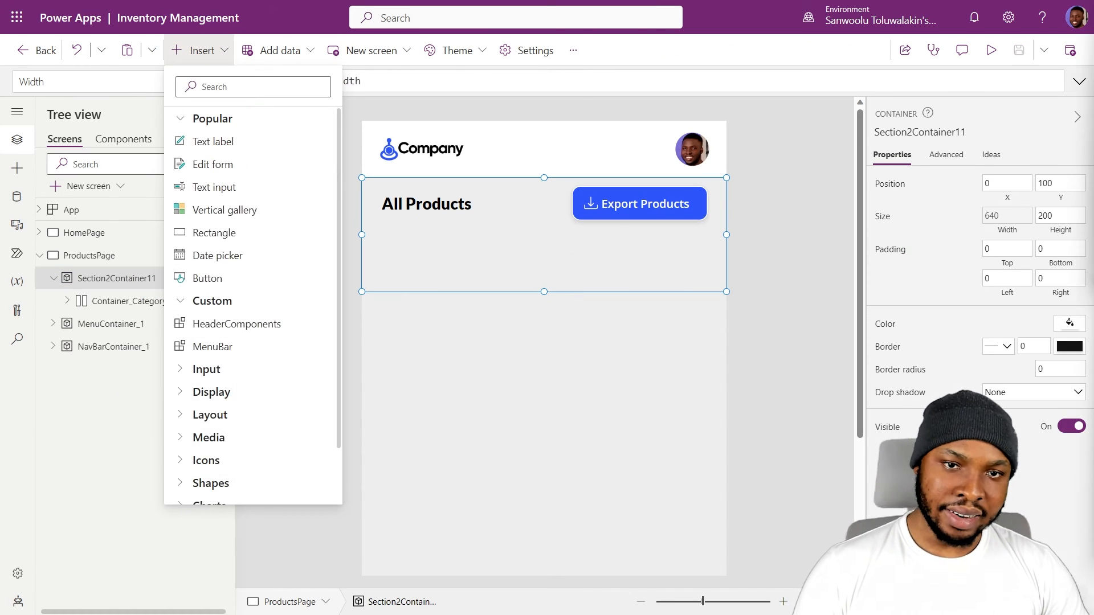
pyautogui.click(238, 86)
pyautogui.write('conta')
pyautogui.click(238, 140)
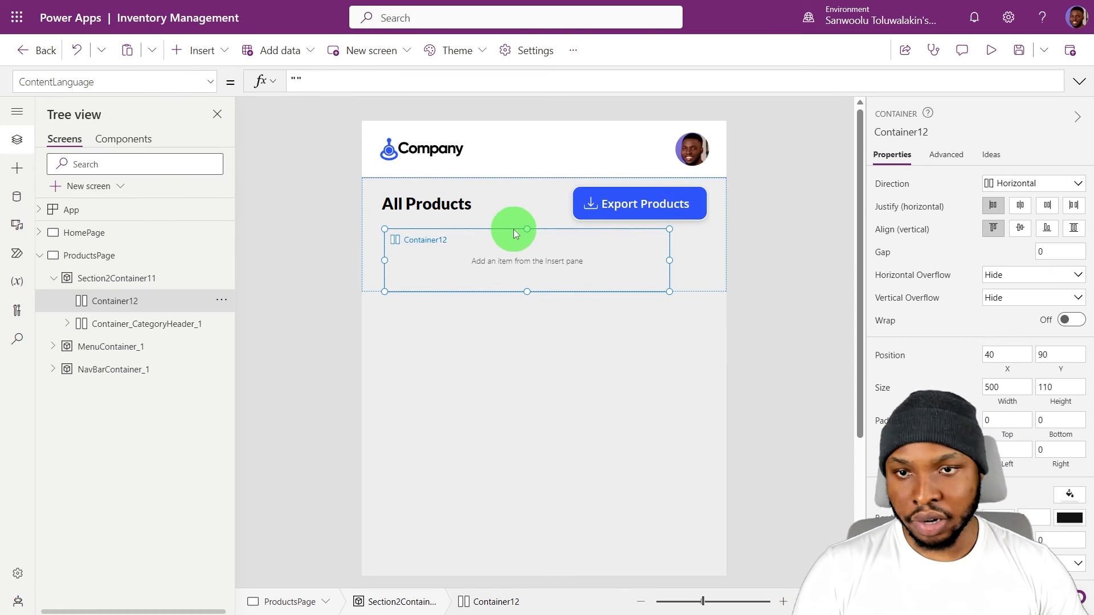
# Give the new horizontal container X position 0, width Parent.Width, height 70 and a white fill.
pyautogui.click(1001, 354)
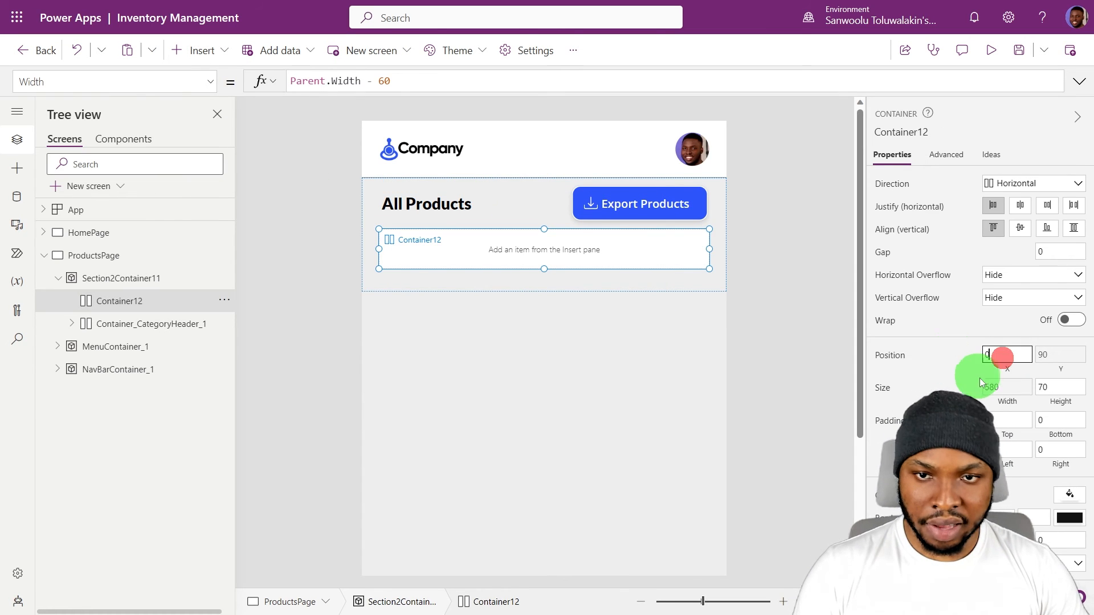
pyautogui.click(1000, 386)
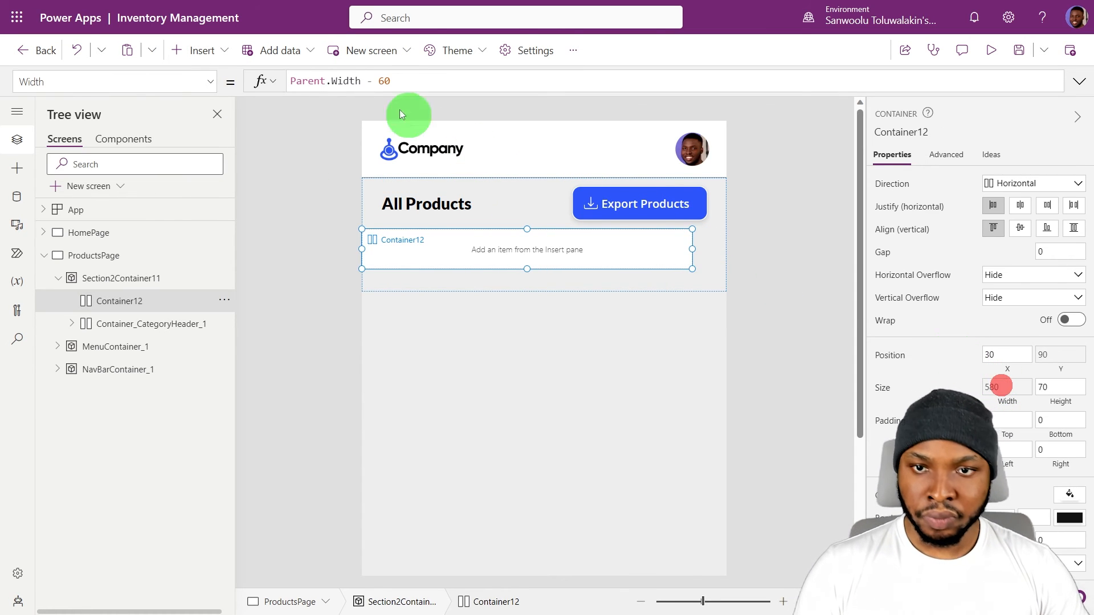
pyautogui.moveTo(361, 80); pyautogui.dragTo(628, 87)
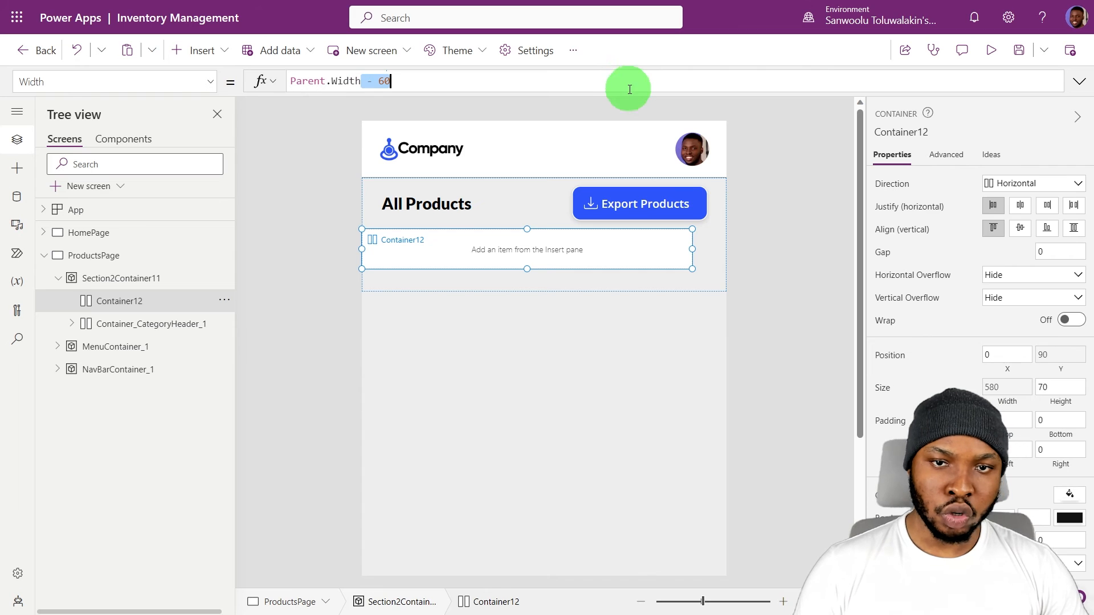
pyautogui.click(780, 200)
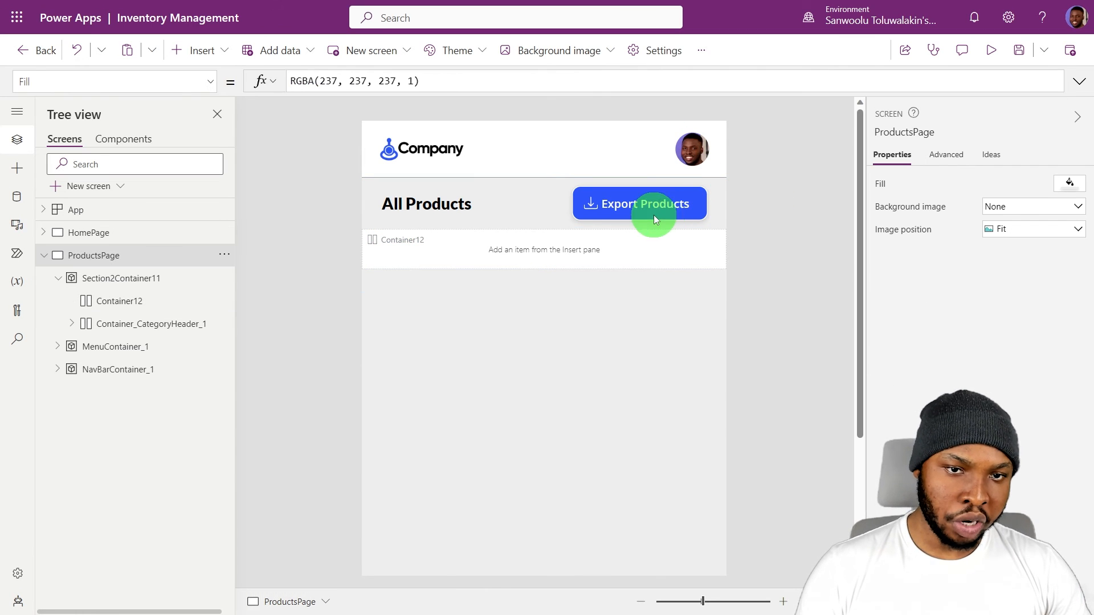
# Set the left and right padding of the white horizontal container to 30 each.
pyautogui.click(377, 265)
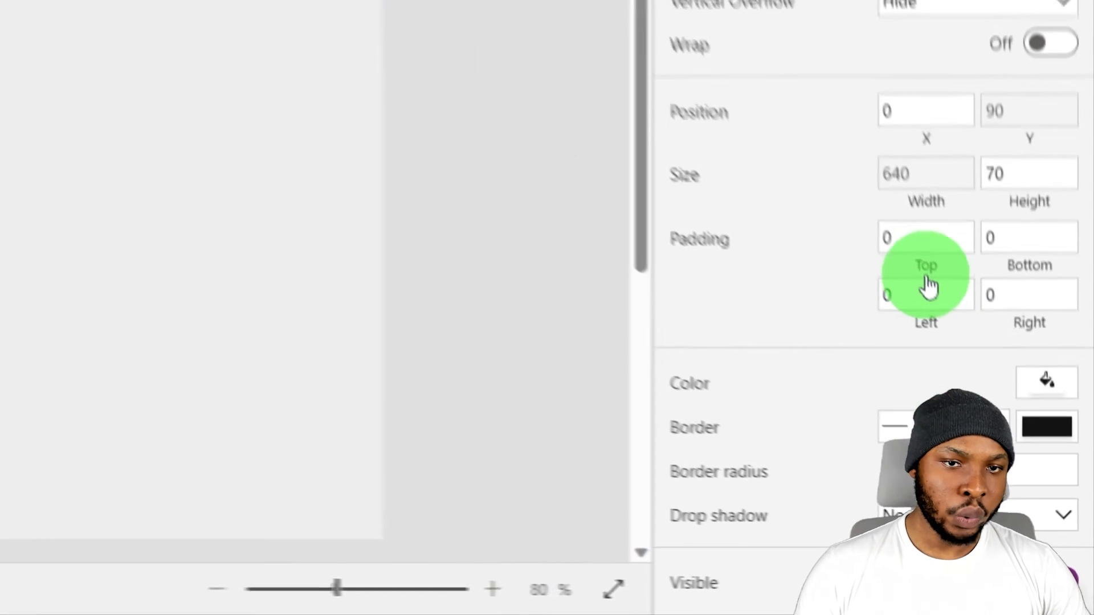
pyautogui.click(916, 284)
pyautogui.write('30')
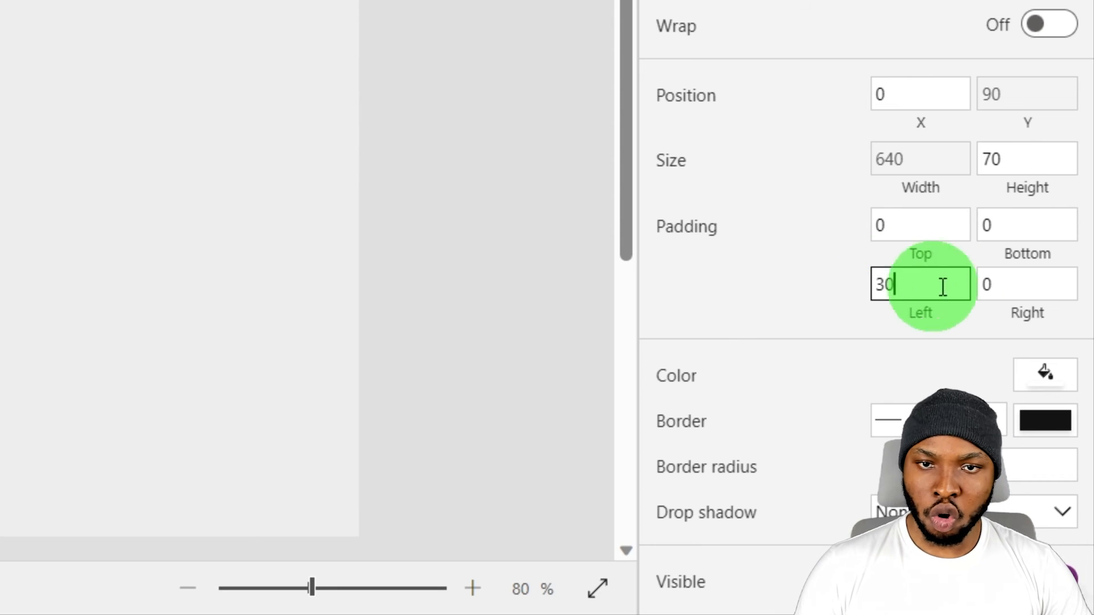
pyautogui.click(1009, 284)
pyautogui.write('00')
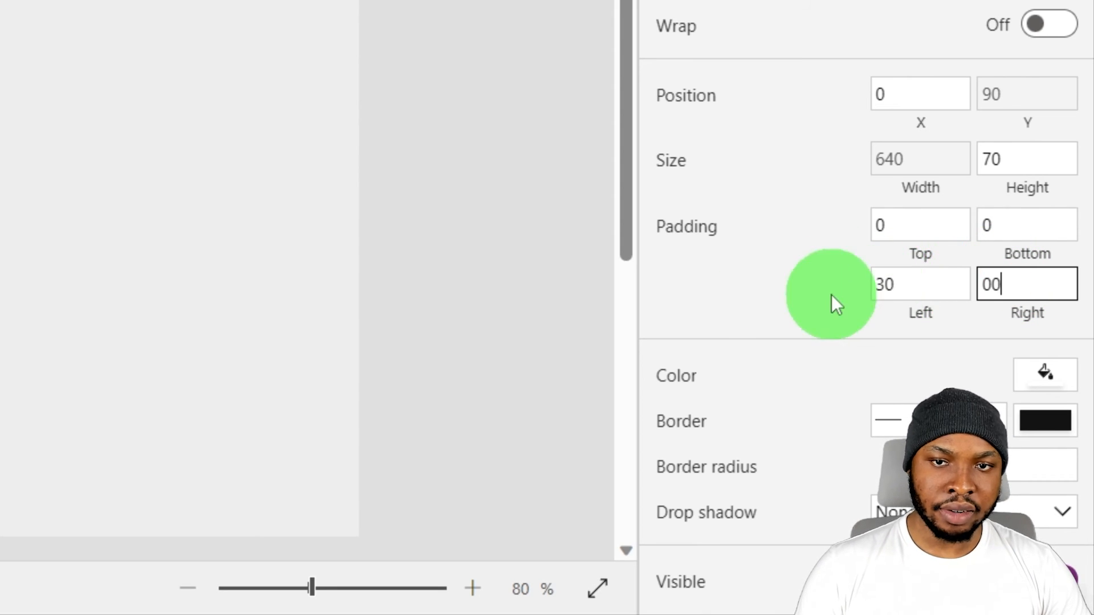
pyautogui.press('BackSpace')
pyautogui.press('BackSpace')
pyautogui.write('30')
pyautogui.click(723, 316)
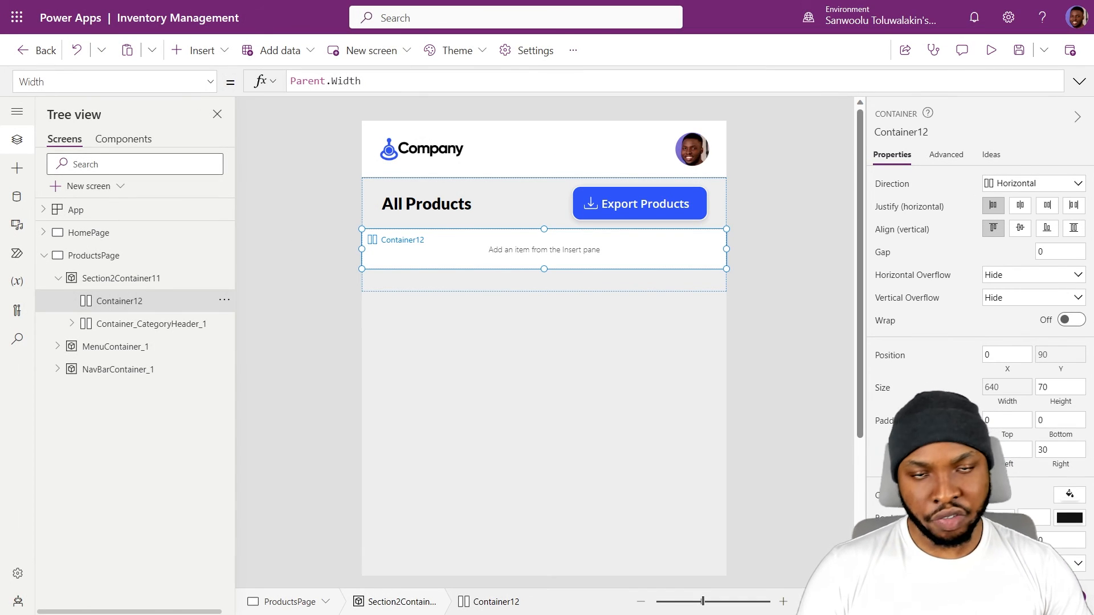
# Insert a container inside the white horizontal container, naming the parent FilterContainers and the new container SearchContainer13.
pyautogui.click(195, 50)
pyautogui.write('con')
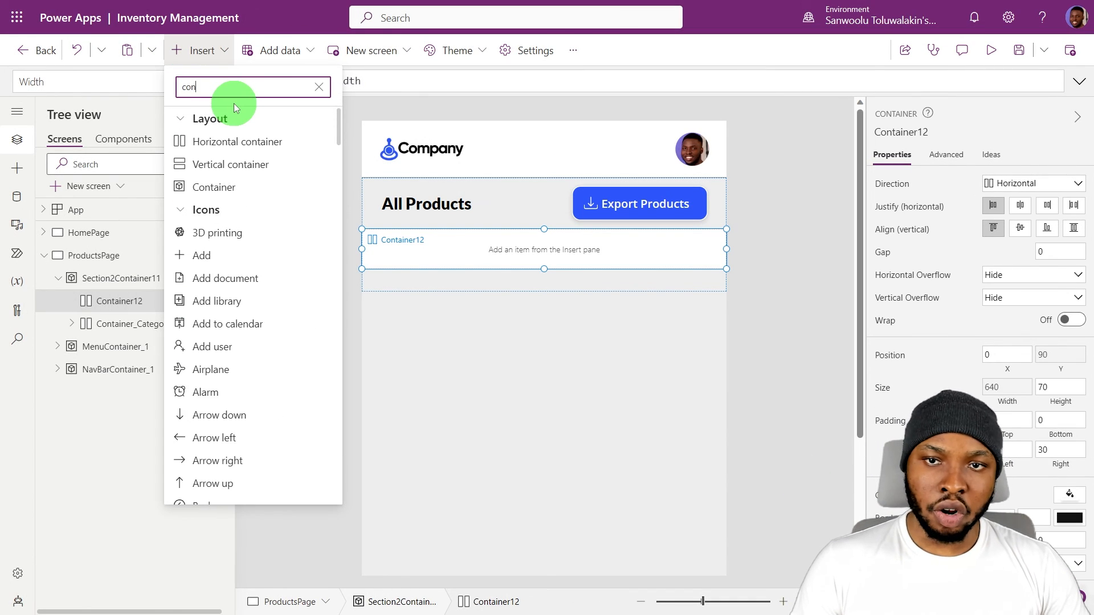
pyautogui.click(223, 196)
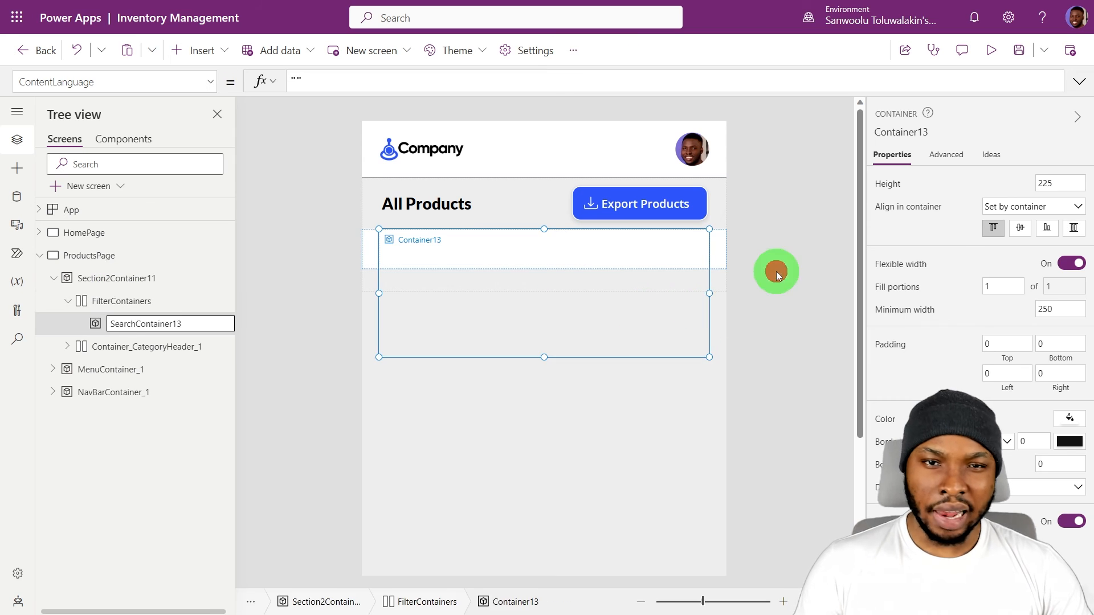
pyautogui.click(776, 271)
# Stretch SearchContainer13 vertically in its parent, with a minimum height of 0 and a minimum width of 200.
pyautogui.click(140, 329)
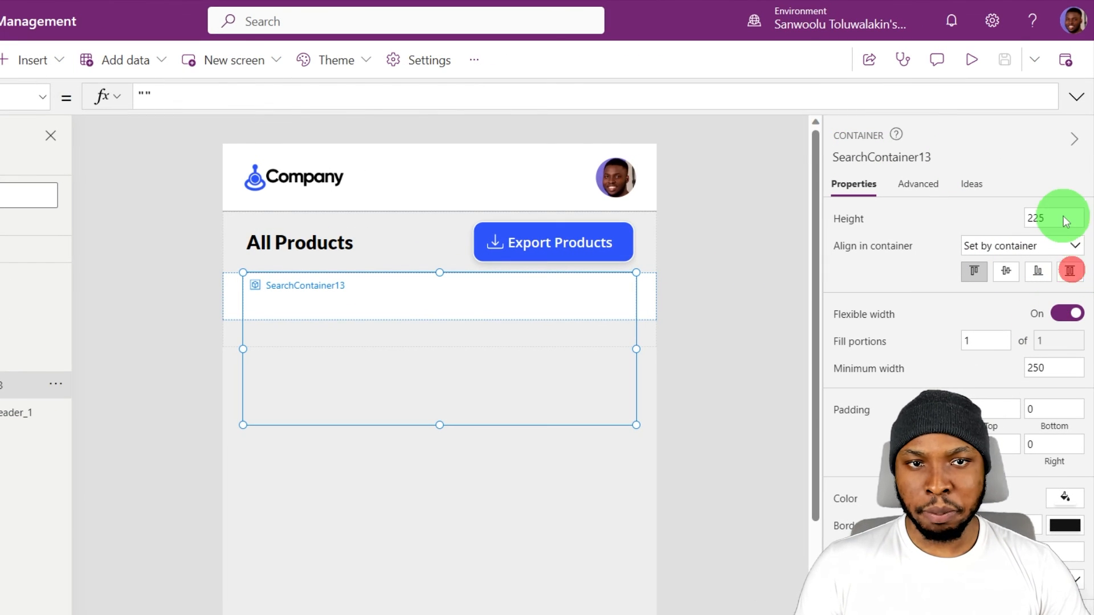
pyautogui.moveTo(1060, 223); pyautogui.dragTo(986, 224)
pyautogui.write('0')
pyautogui.moveTo(1060, 373); pyautogui.dragTo(919, 373)
pyautogui.write('200')
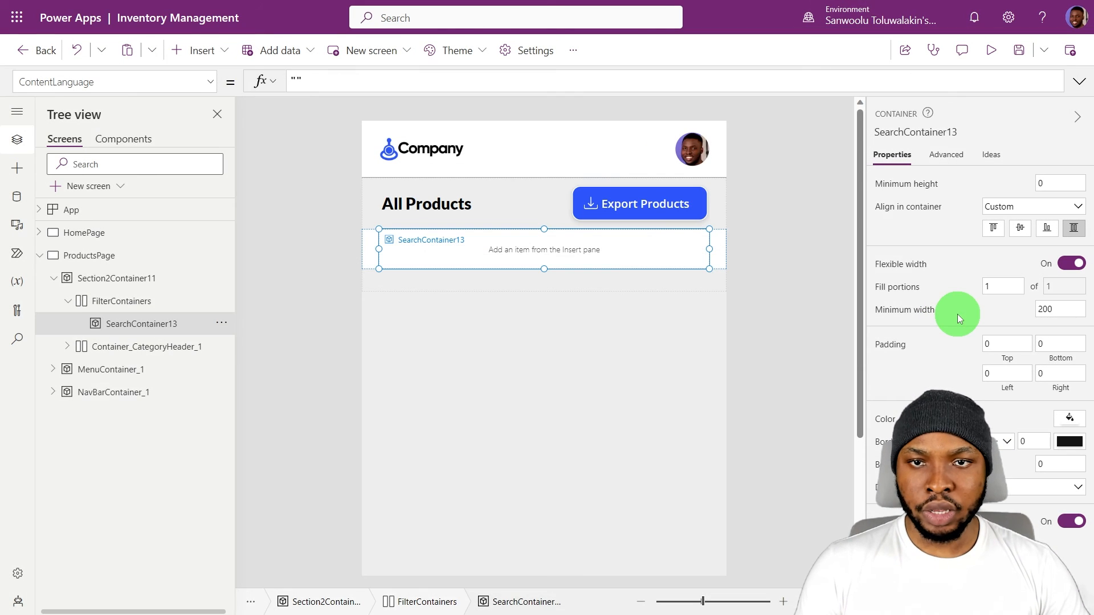
# Insert a text input into SearchContainer13 and set its width to Parent.Width and height to Parent.Height.
pyautogui.click(194, 50)
pyautogui.click(216, 185)
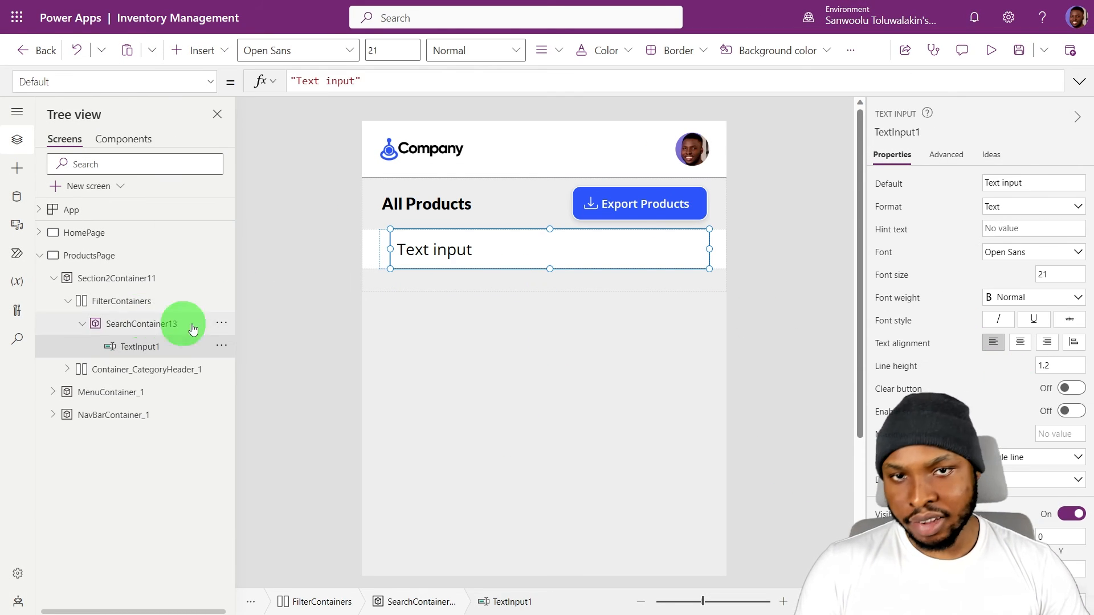
pyautogui.scroll(-3, 1009, 484)
pyautogui.click(1008, 473)
pyautogui.write('Parent.Width')
pyautogui.click(1057, 472)
pyautogui.write('par')
pyautogui.press('Tab')
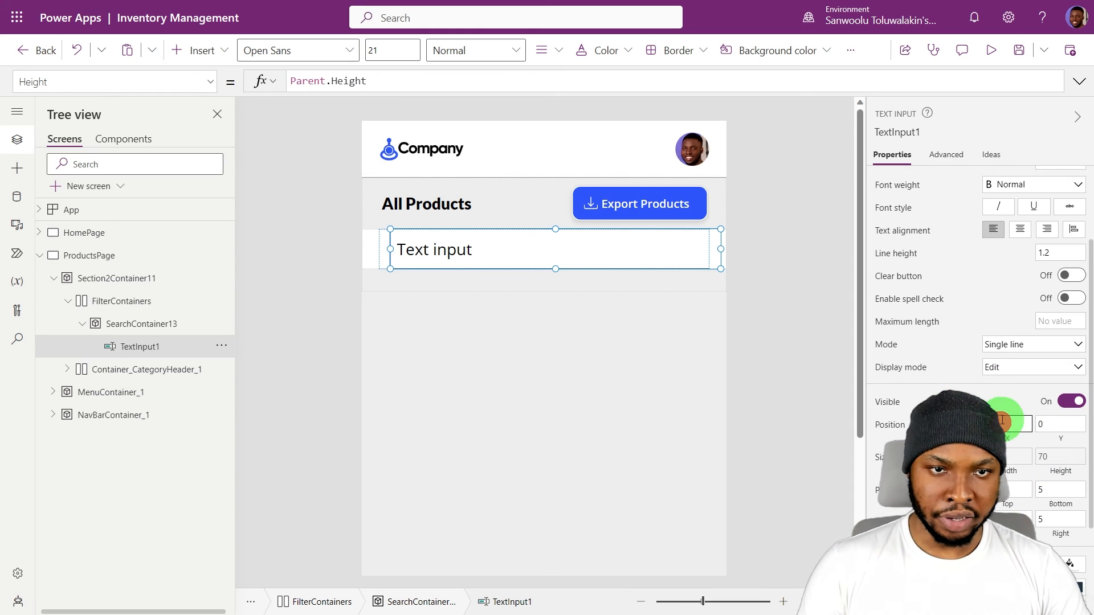
pyautogui.click(992, 401)
pyautogui.scroll(-3, 993, 401)
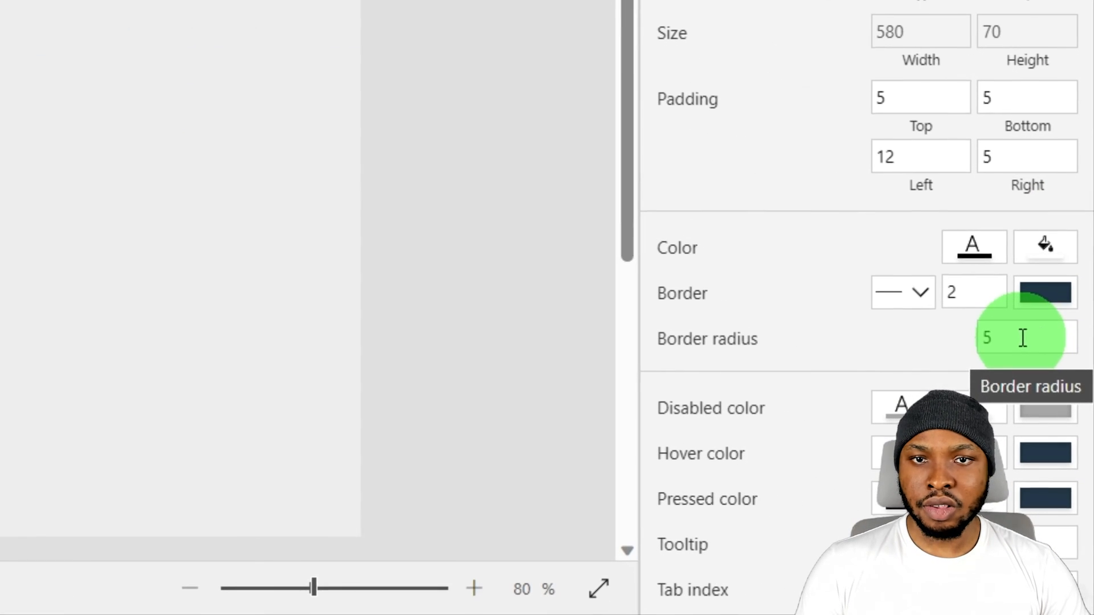
# Set the text input's border radius to 0 and its border style to none.
pyautogui.click(1057, 478)
pyautogui.write('0')
pyautogui.click(912, 291)
pyautogui.click(884, 359)
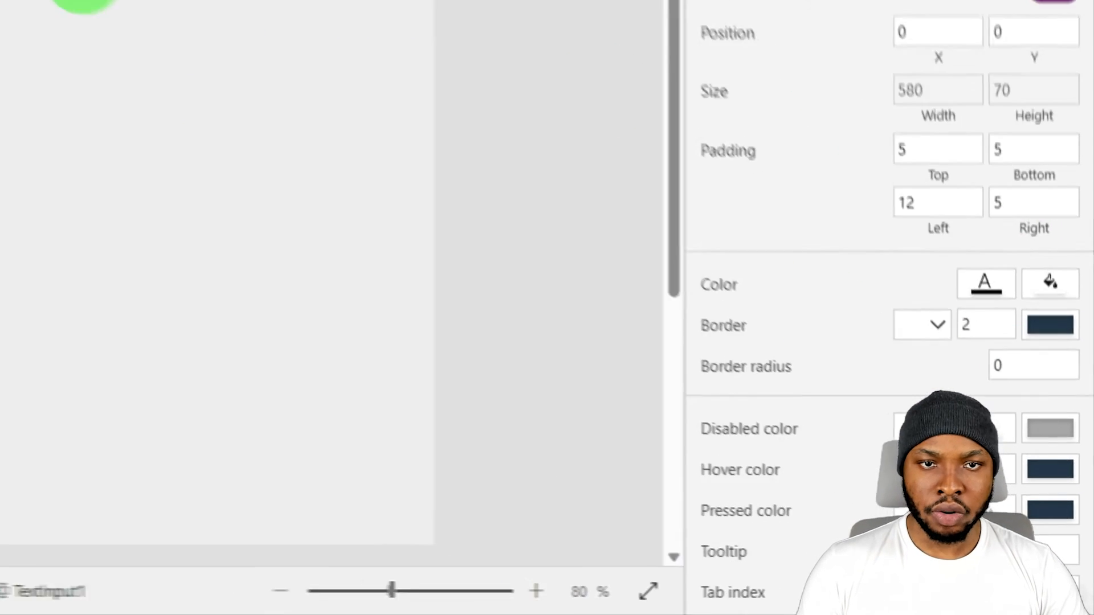
pyautogui.click(802, 259)
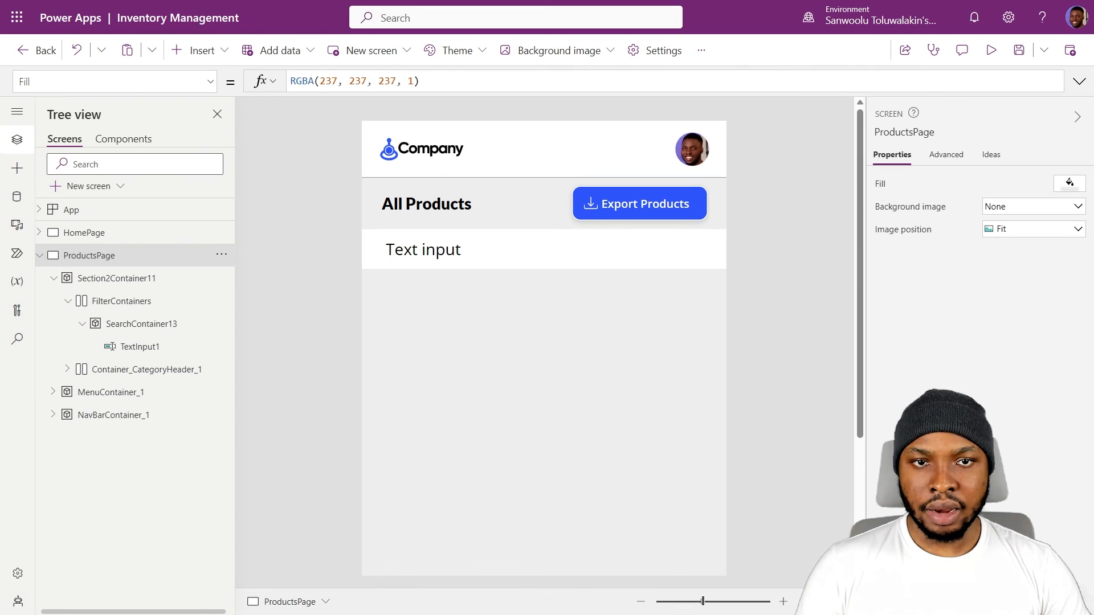
# Give TextInput1 a font size of 14 and the hint text "Search by ID....", and clear its default text.
pyautogui.click(487, 226)
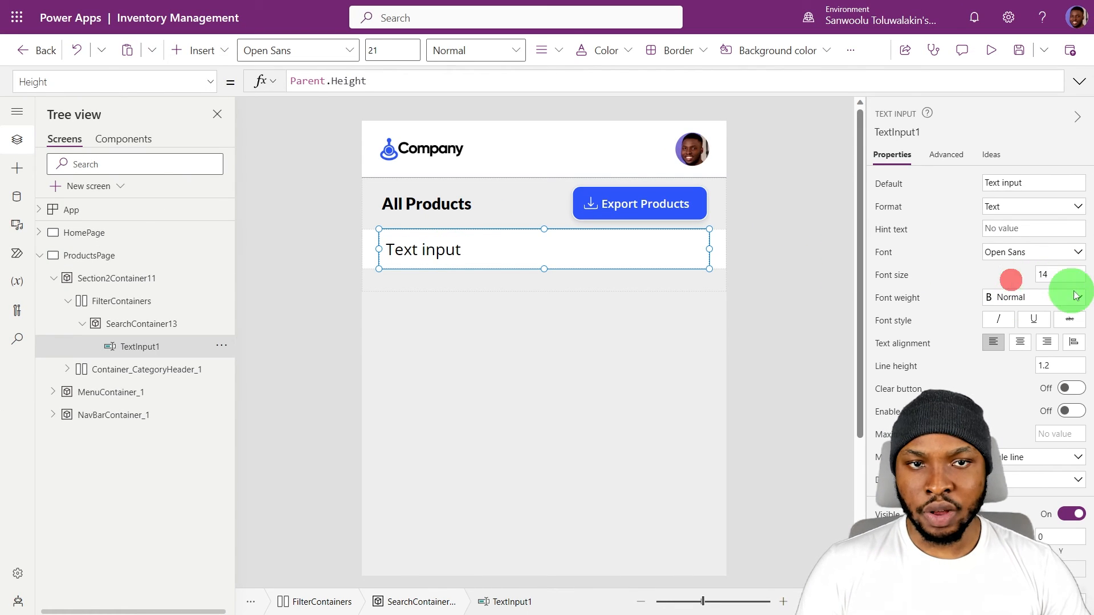
pyautogui.click(1049, 229)
pyautogui.write('Search by ID....')
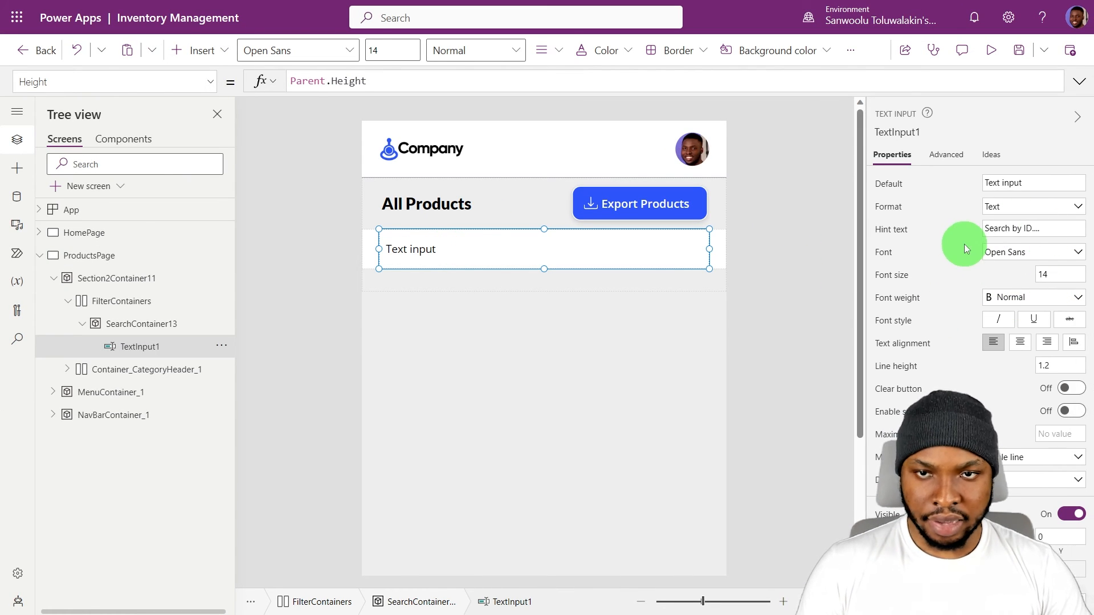
pyautogui.click(427, 251)
pyautogui.tripleClick(1017, 183)
pyautogui.press('BackSpace')
pyautogui.click(817, 255)
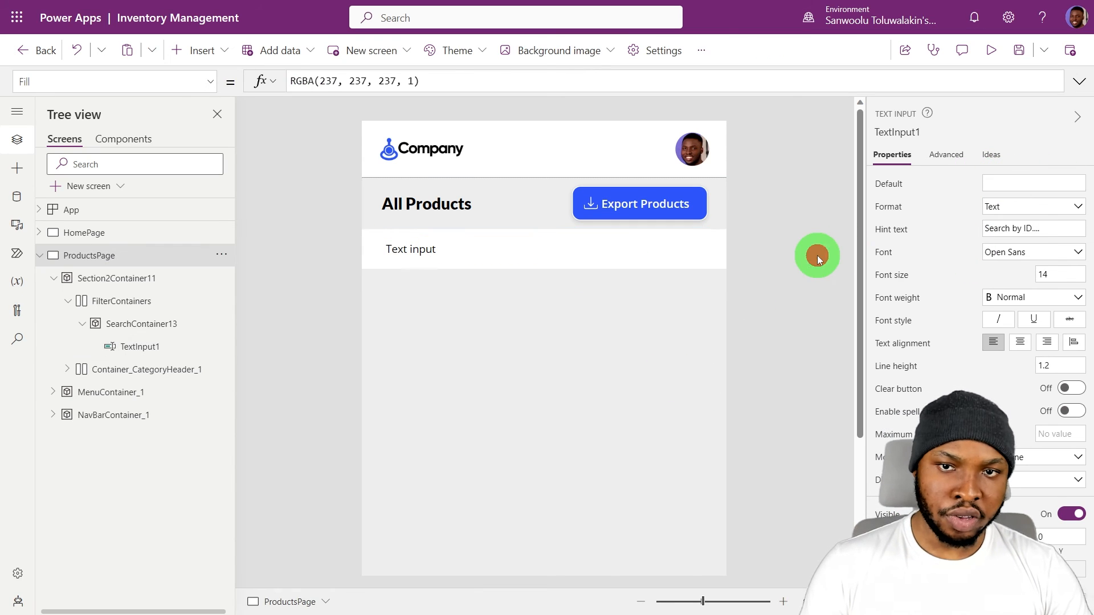
# Insert a rectangle into SearchContainer13 with height 1, width Parent.Width and X position 0.
pyautogui.click(404, 233)
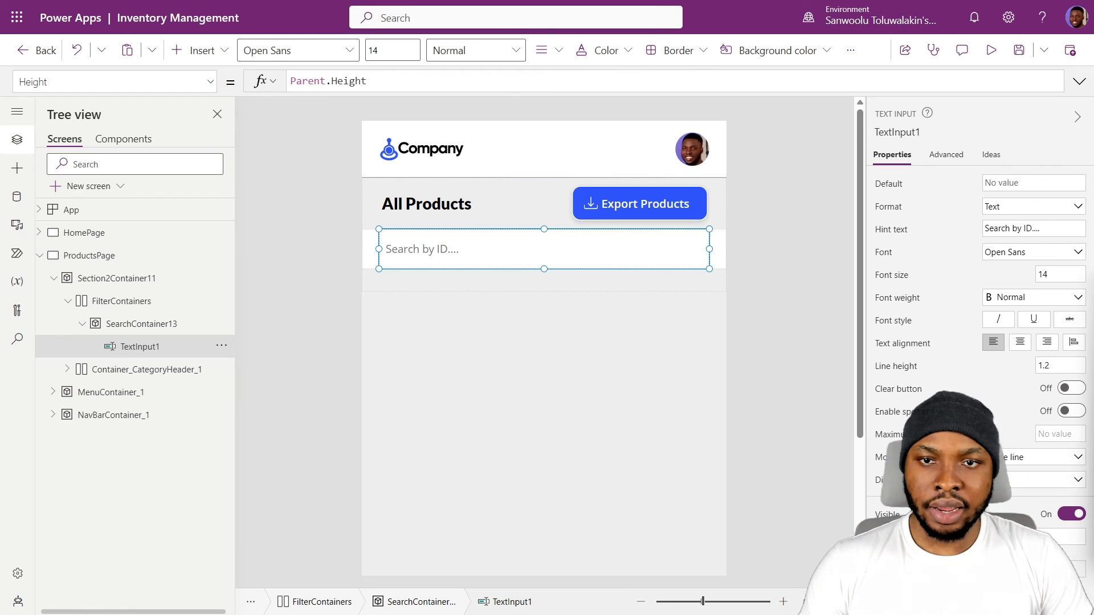
pyautogui.click(456, 254)
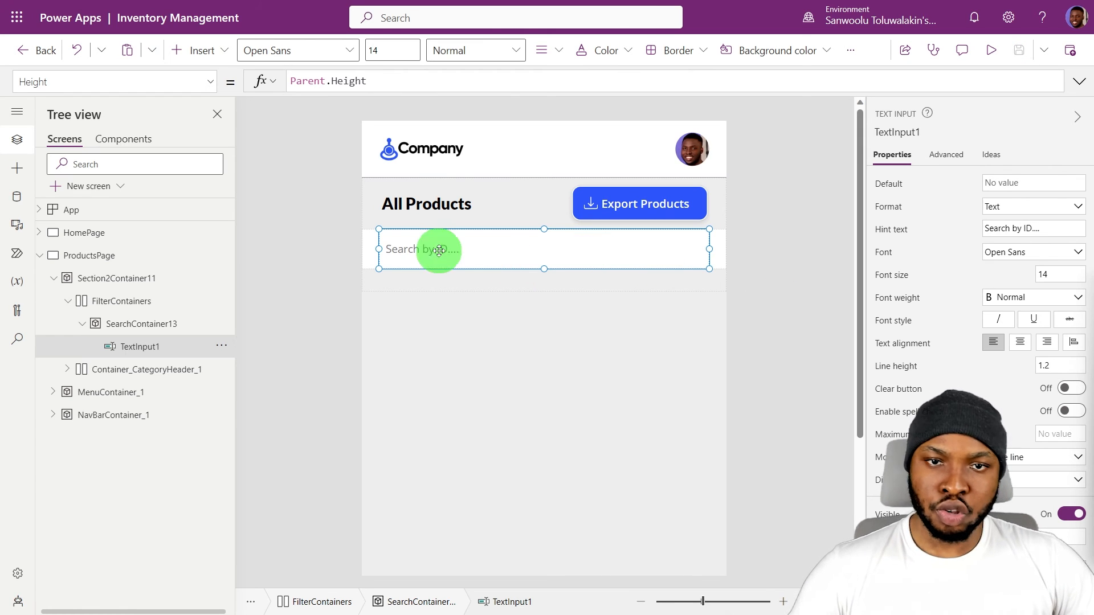
pyautogui.click(206, 51)
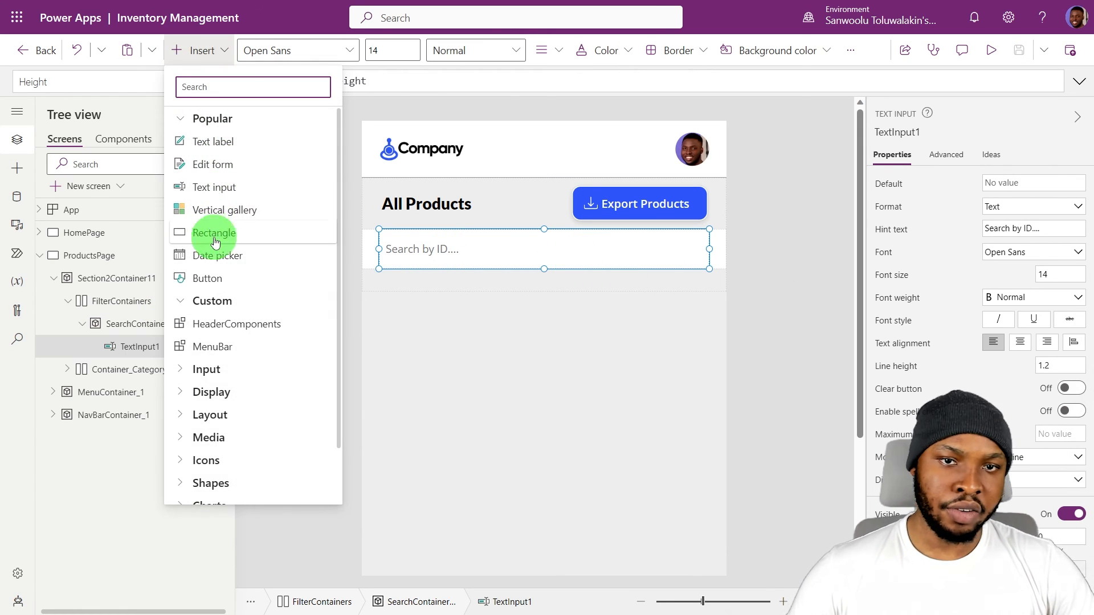
pyautogui.click(242, 234)
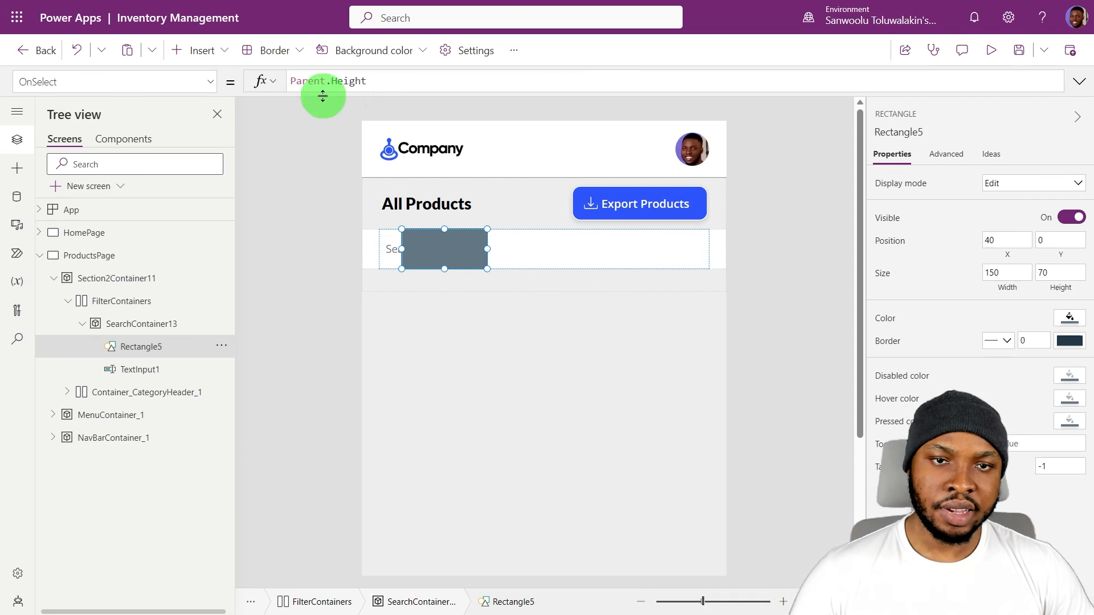
pyautogui.click(1060, 272)
pyautogui.write('1')
pyautogui.click(1007, 290)
pyautogui.write('par')
pyautogui.press('Return')
pyautogui.moveTo(1007, 242); pyautogui.dragTo(959, 243)
pyautogui.write('0')
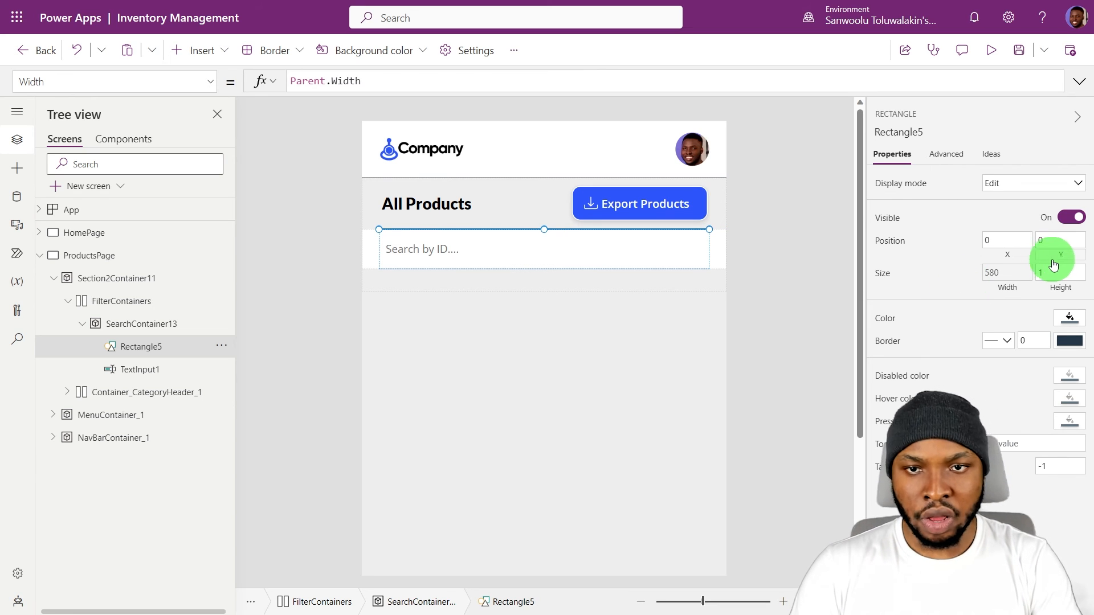
# Set the rectangle's Y position to Parent.Height - Self.Height.
pyautogui.click(1060, 256)
pyautogui.write('Parent.Width')
pyautogui.hotkey('ctrl', 'BackSpace')
pyautogui.write('Height - Self.Height')
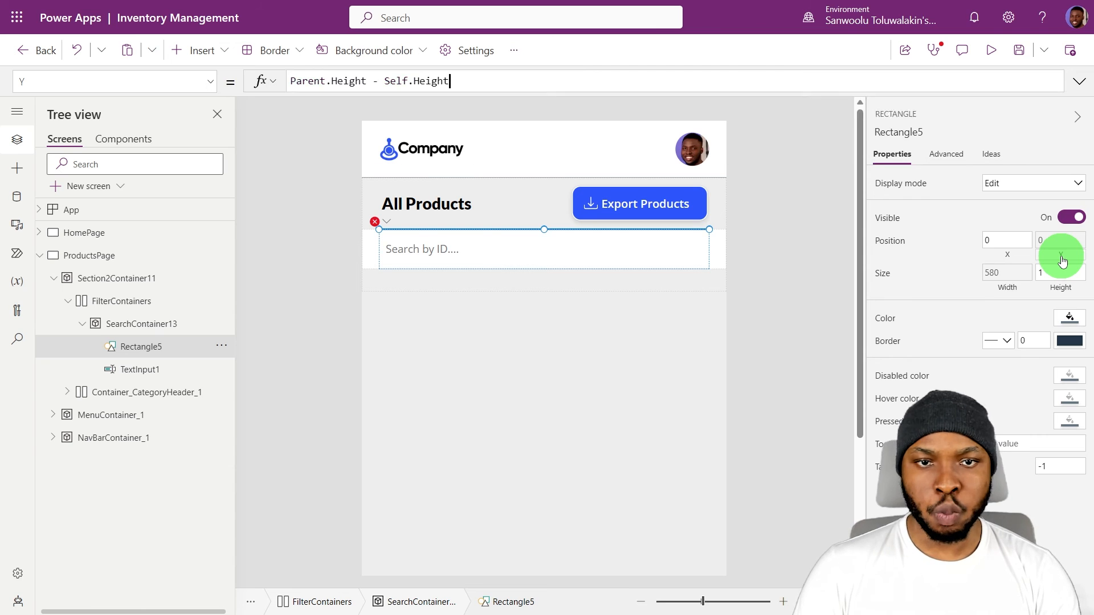
pyautogui.click(771, 264)
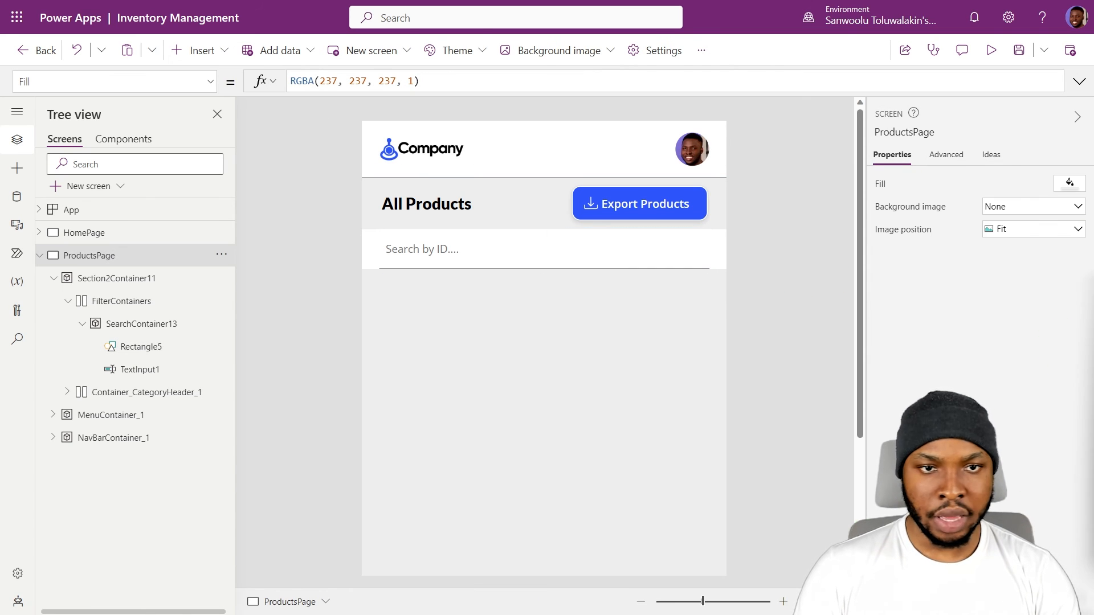
# Insert an image into SearchContainer13 with X position 0, height Parent.Height and width 30.
pyautogui.click(139, 347)
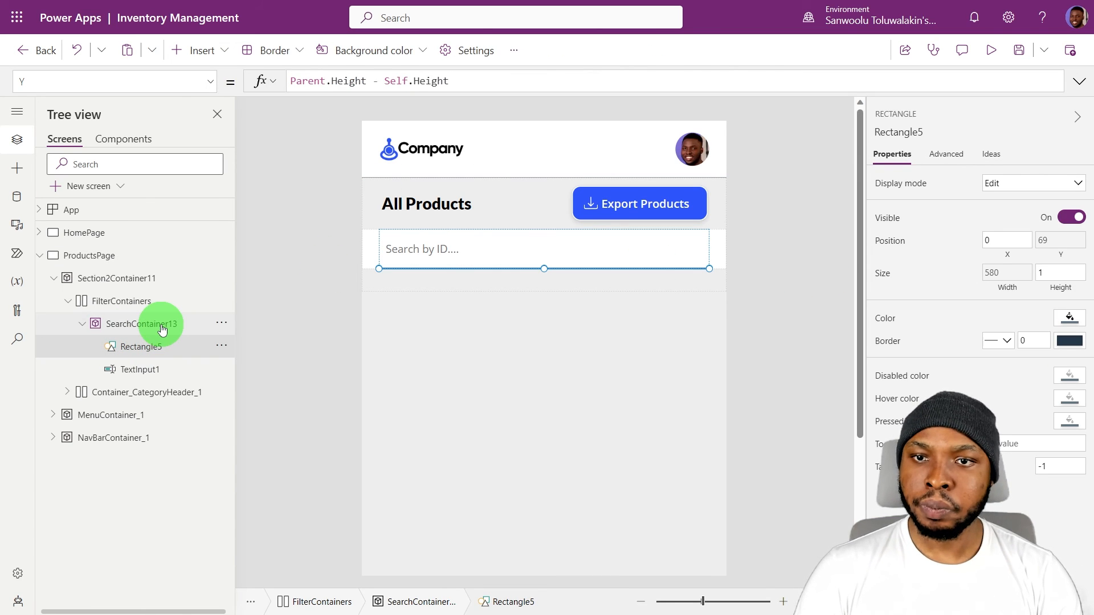
pyautogui.click(195, 50)
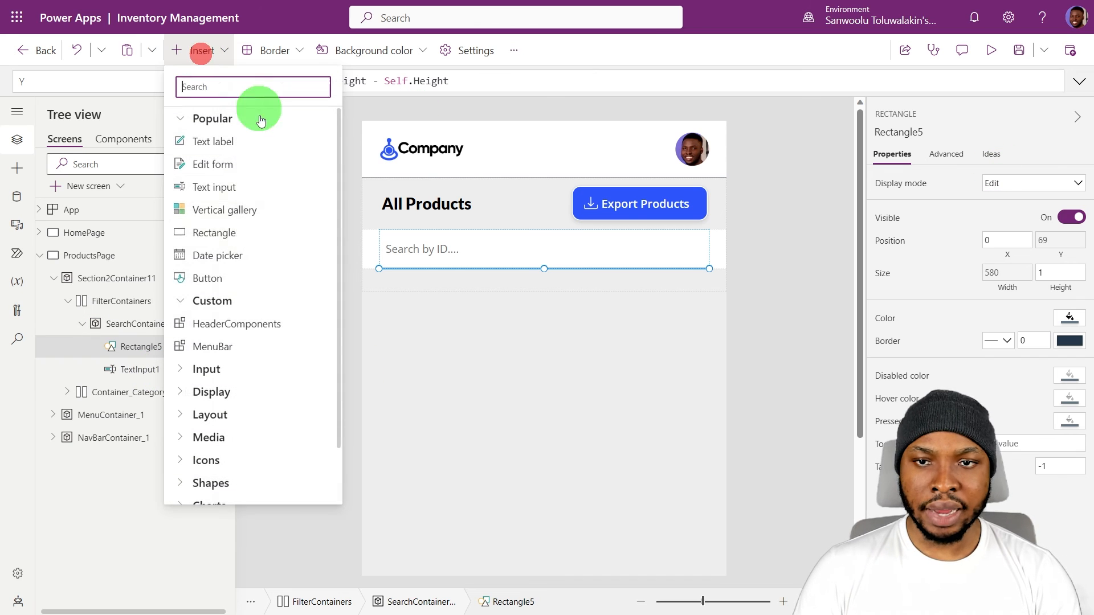
pyautogui.write('image')
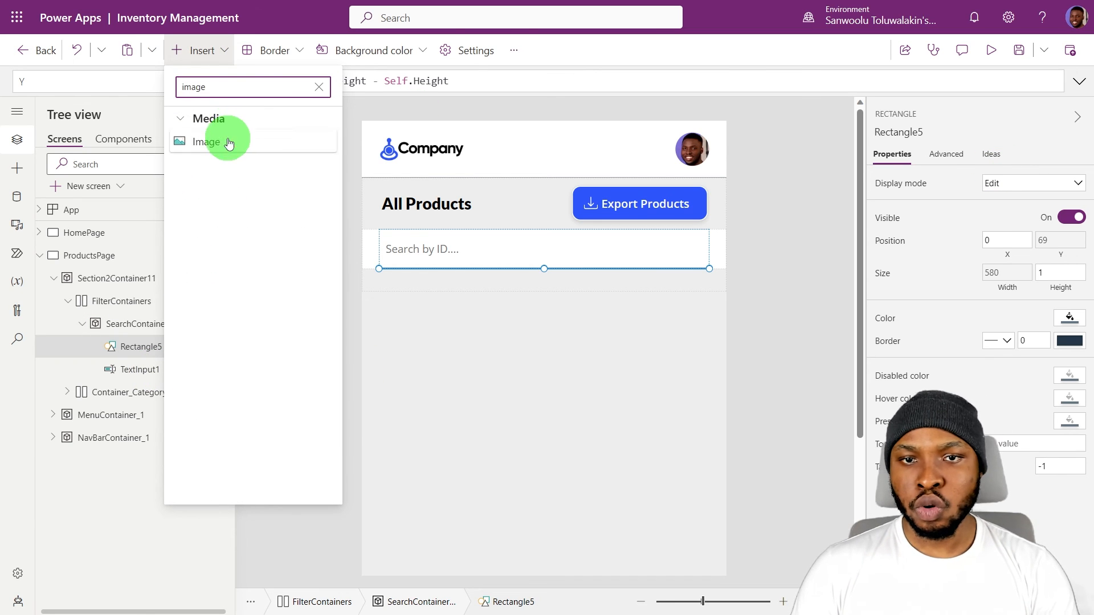
pyautogui.click(229, 142)
pyautogui.moveTo(1008, 311); pyautogui.dragTo(955, 313)
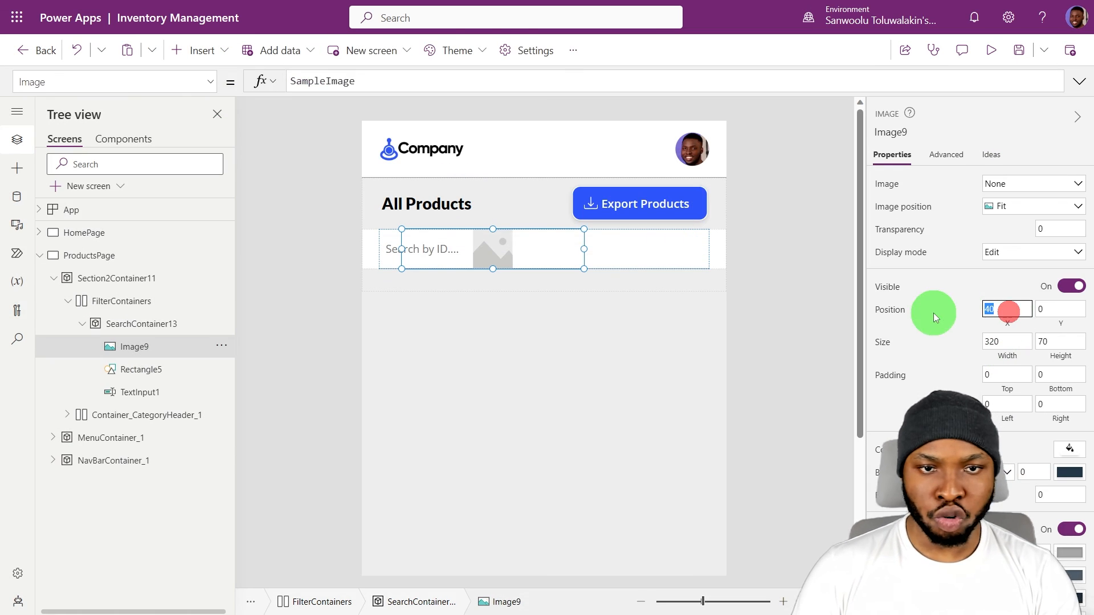
pyautogui.write('0')
pyautogui.click(1055, 354)
pyautogui.write('parent.Height')
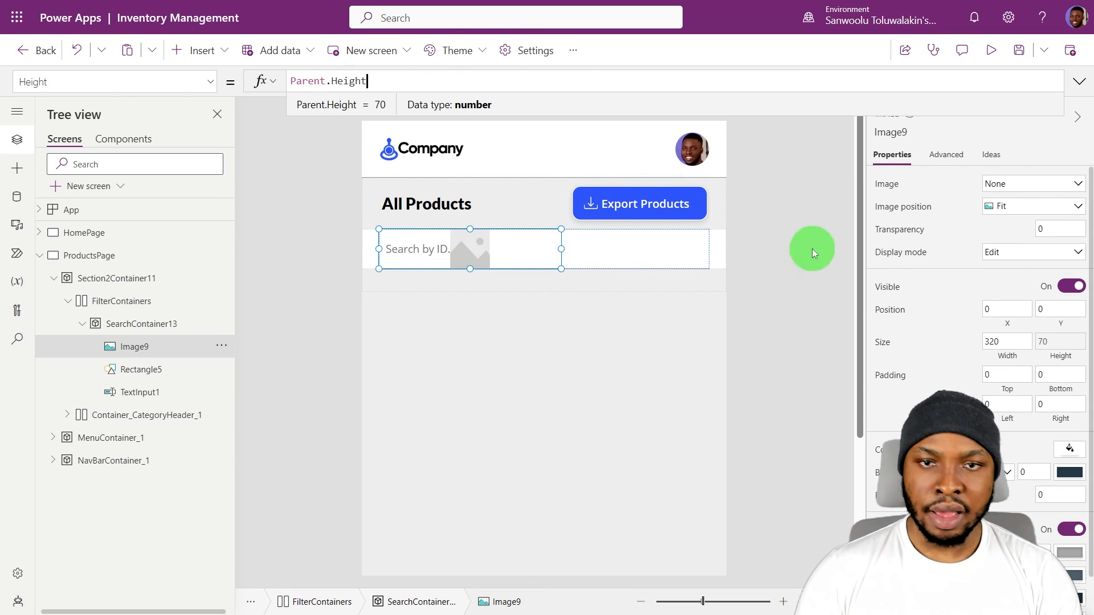
pyautogui.click(1008, 345)
pyautogui.write('3')
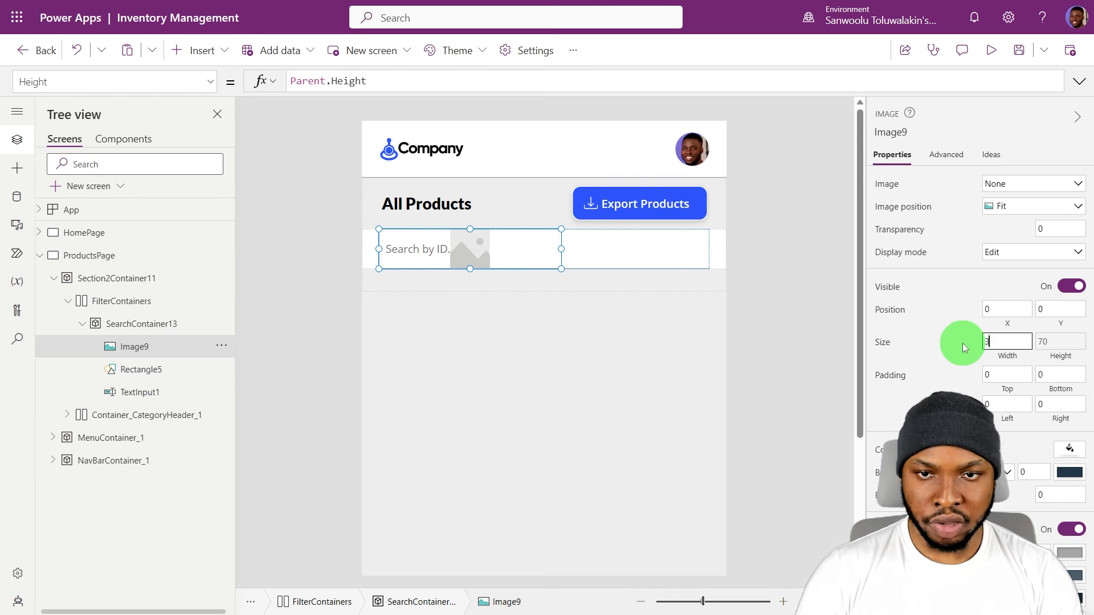
pyautogui.write('0')
pyautogui.press('Return')
# Set the image's source to the URL-encoded SVG of the "Search" icon from customIcons, replacing currentColor with RGBA(116, 116, 116, 1).
pyautogui.click(892, 182)
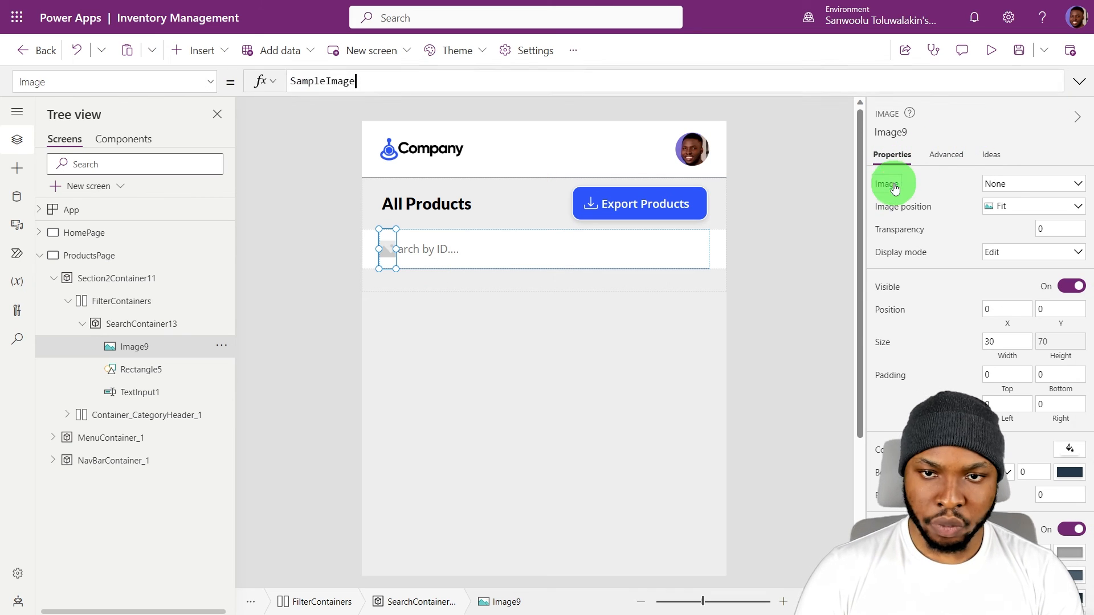
pyautogui.click(1088, 84)
pyautogui.hotkey('ctrl', 'a')
pyautogui.write('"data:image/svg+xml;utf8, "&EncodeUrl(     Substitute(         LookUp(customIcons,IconName = "Search").IconData,         "currentColor", "RGBA(116, 116, 116, 1)"     ) )')
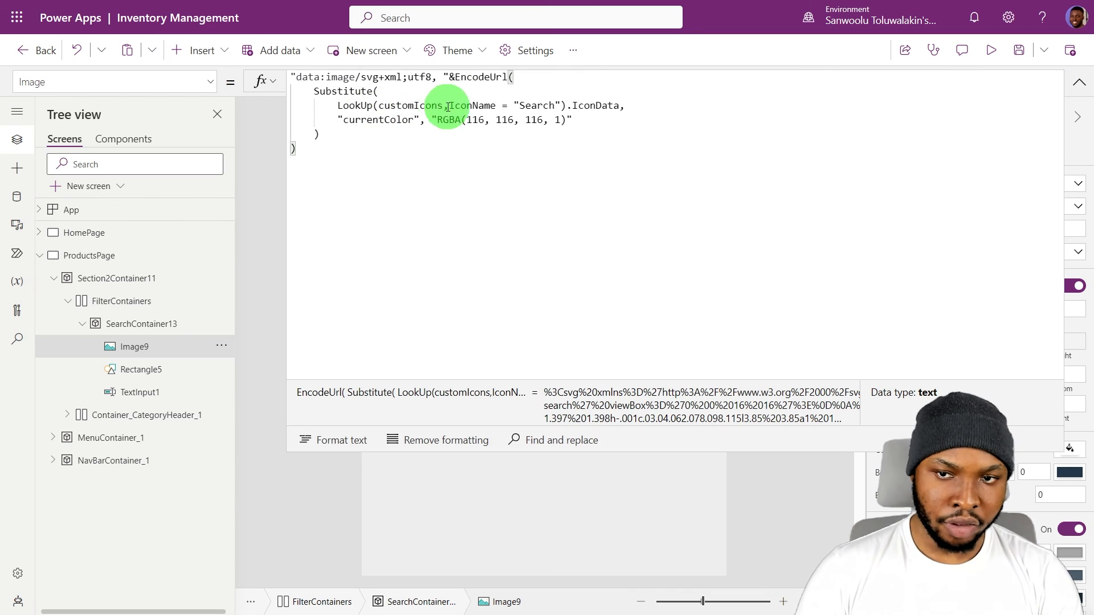
pyautogui.moveTo(443, 120); pyautogui.dragTo(560, 120)
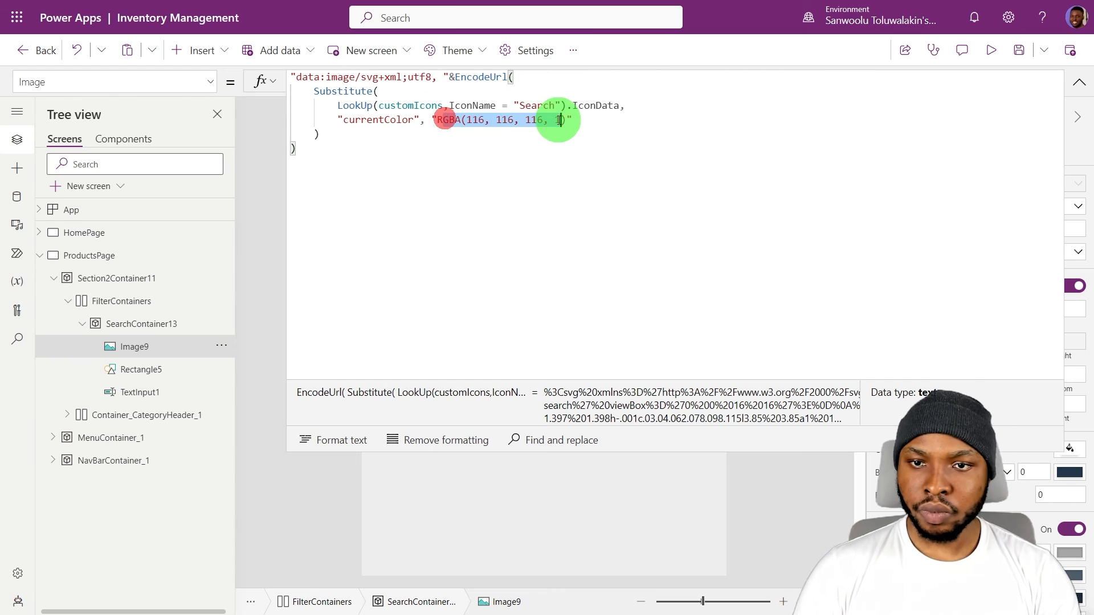
pyautogui.click(1080, 84)
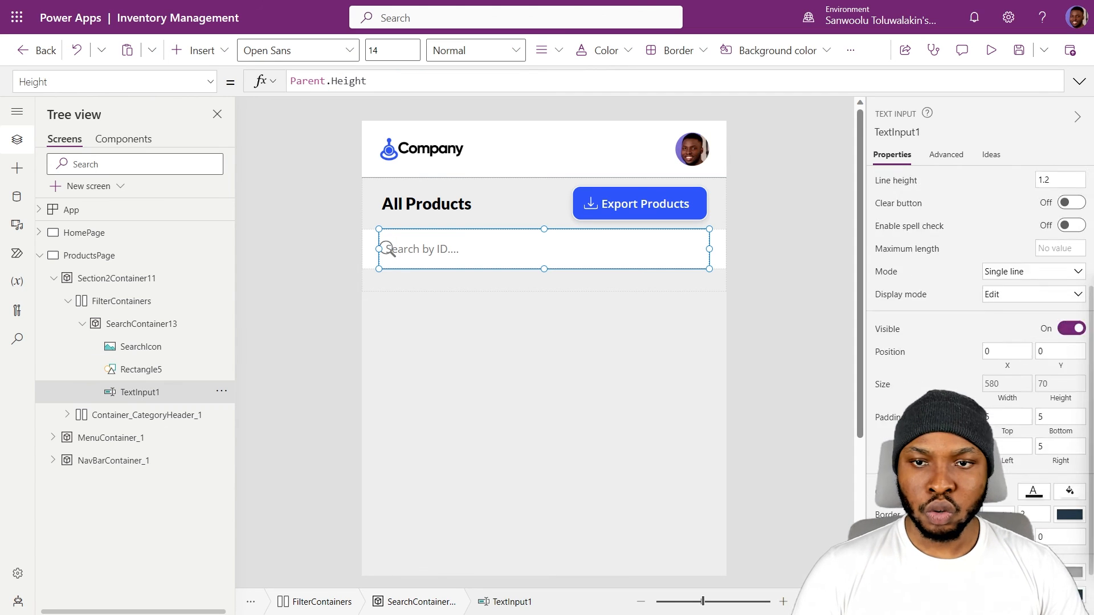
# Set TextInput1's left padding to If(!IsBlank(Self.Text), 12, 5 + SearchIcon.Width).
pyautogui.click(986, 398)
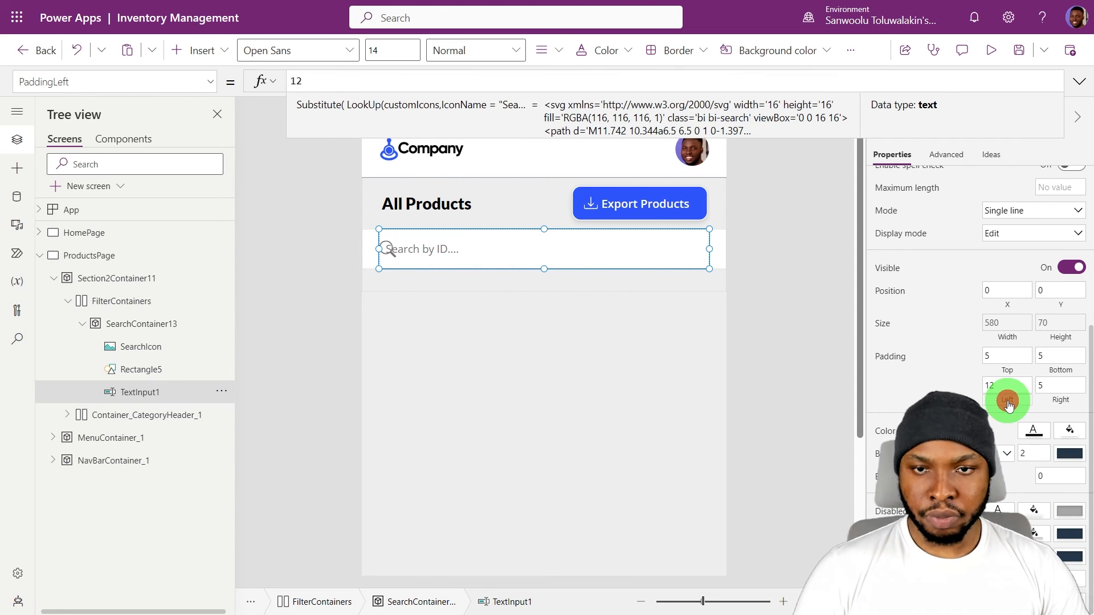
pyautogui.click(1079, 85)
pyautogui.doubleClick(588, 101)
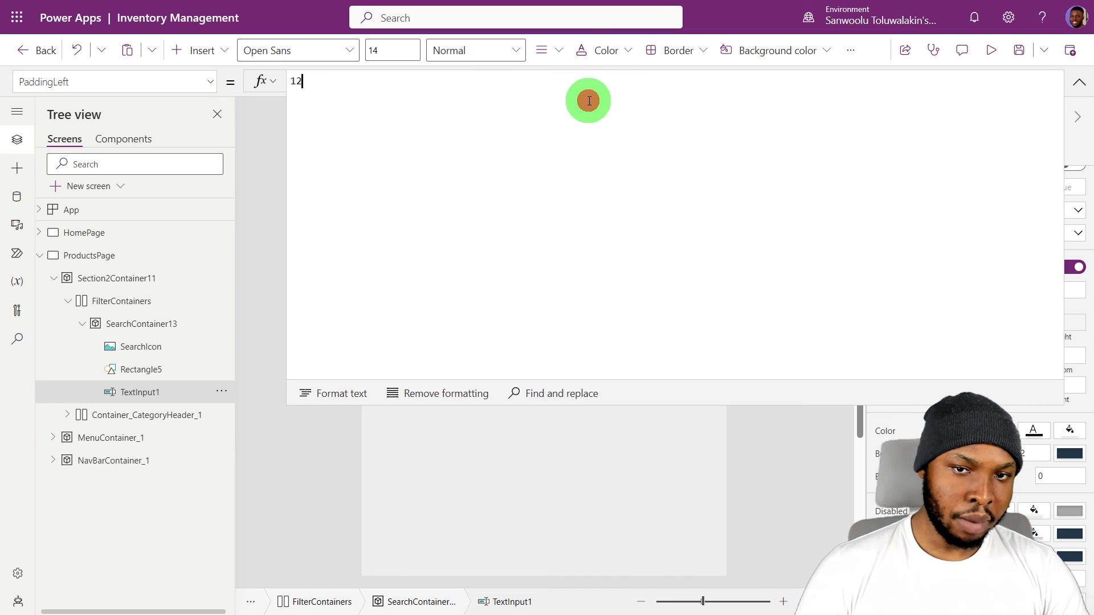
pyautogui.write('If(     !IsBlank(Self.Text),     12,     5 + SearchIcon_2.Width )')
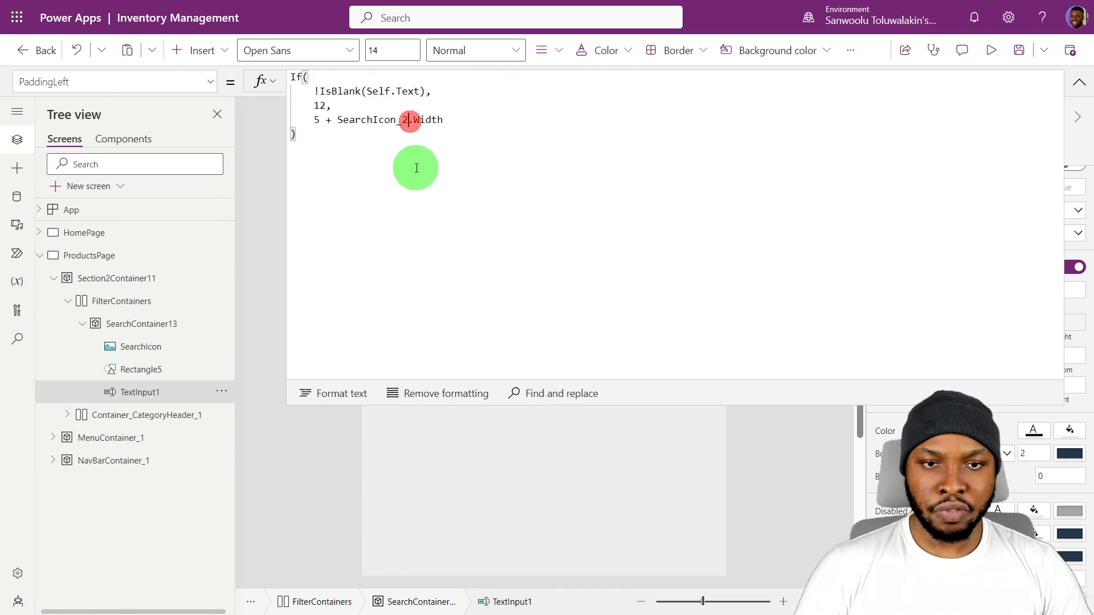
pyautogui.press('BackSpace')
pyautogui.click(470, 156)
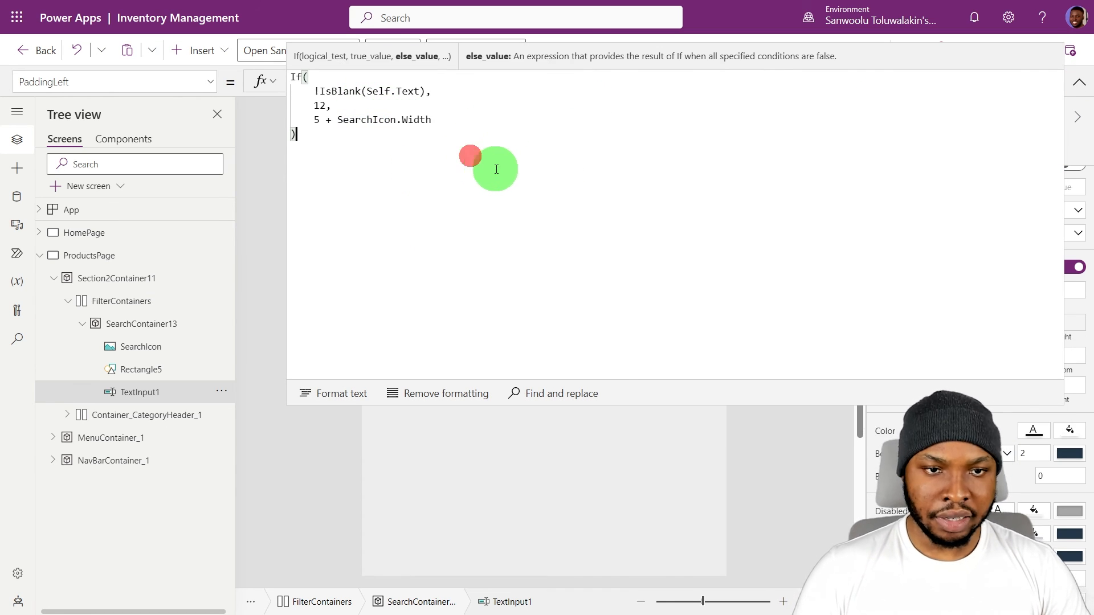
pyautogui.click(598, 166)
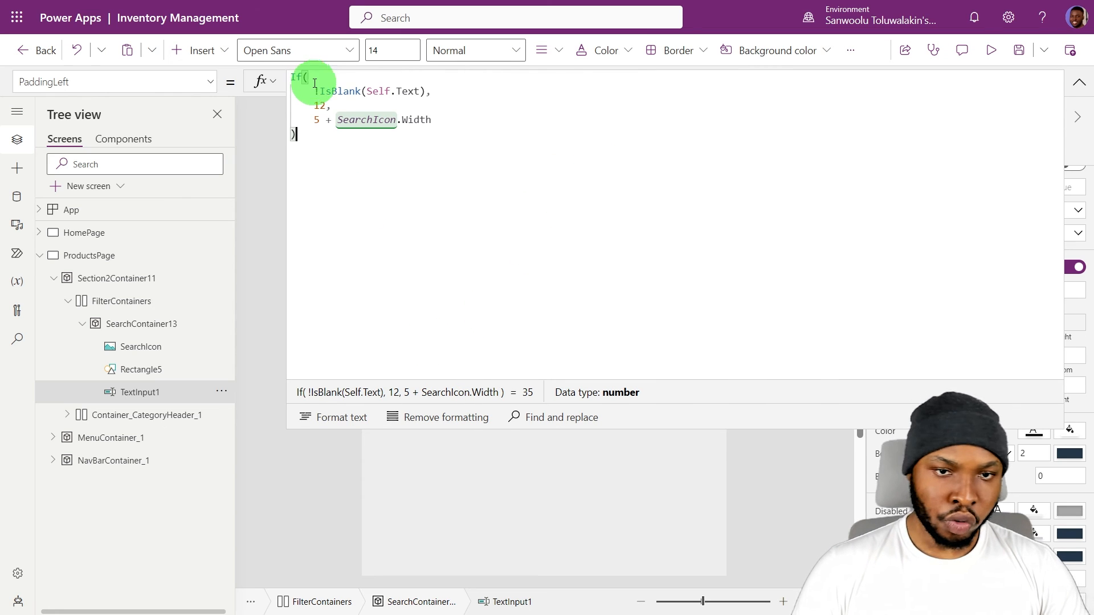
pyautogui.moveTo(780, 430); pyautogui.dragTo(815, 176)
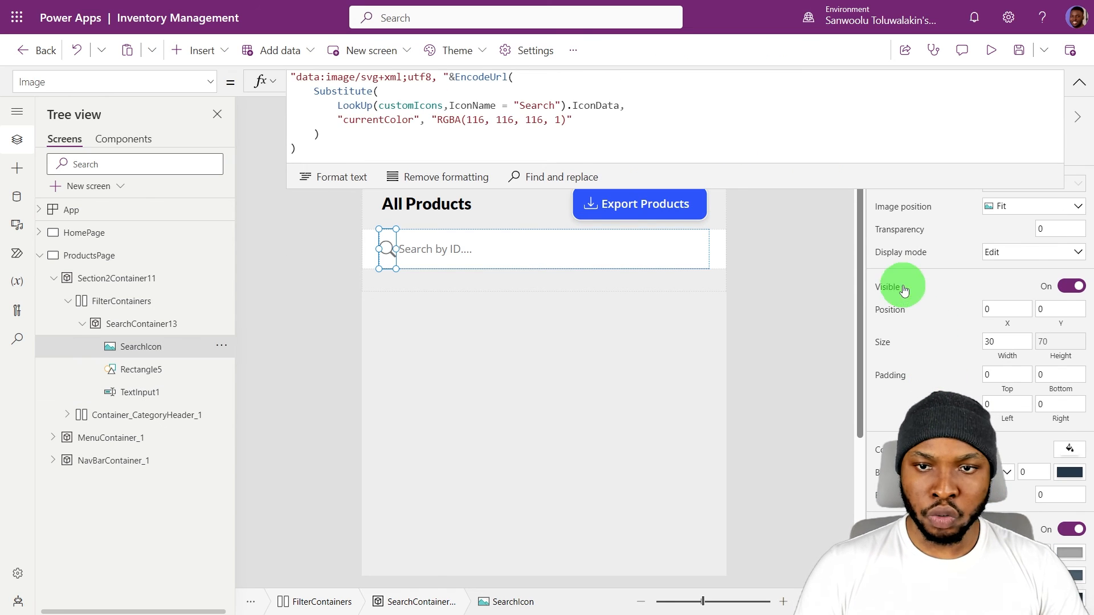
# Set SearchIcon's Visible property to IsBlank(TextInput1.Text).
pyautogui.click(904, 291)
pyautogui.click(585, 119)
pyautogui.hotkey('ctrl', 'a')
pyautogui.write('IsBlank(TextInput_Product_2.Text)')
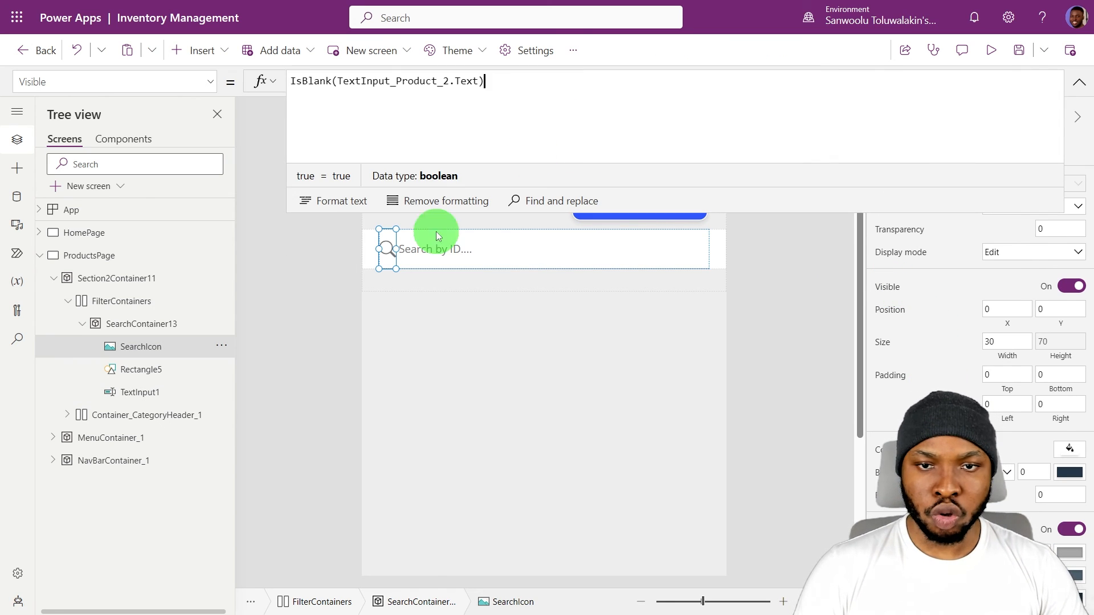
pyautogui.doubleClick(128, 392)
pyautogui.hotkey('ctrl', 'c')
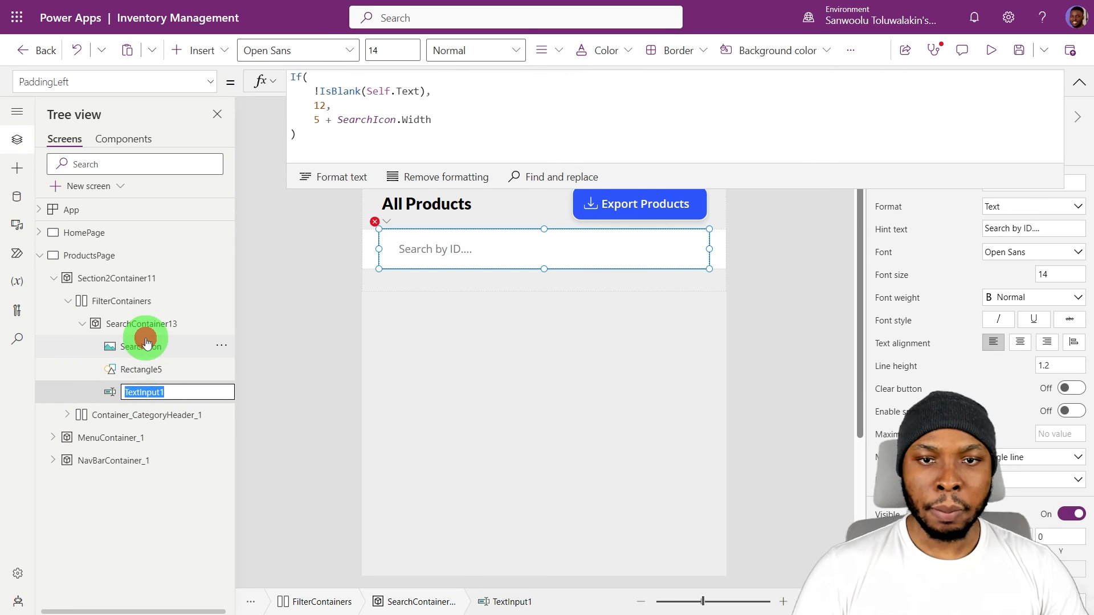
pyautogui.click(146, 344)
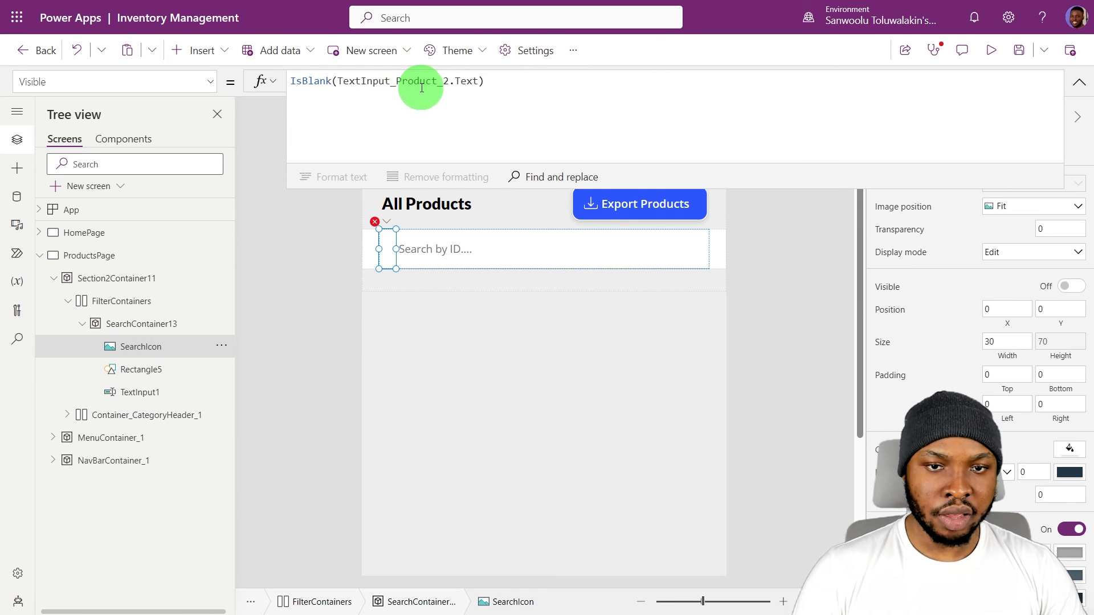
pyautogui.hotkey('ctrl', 'v')
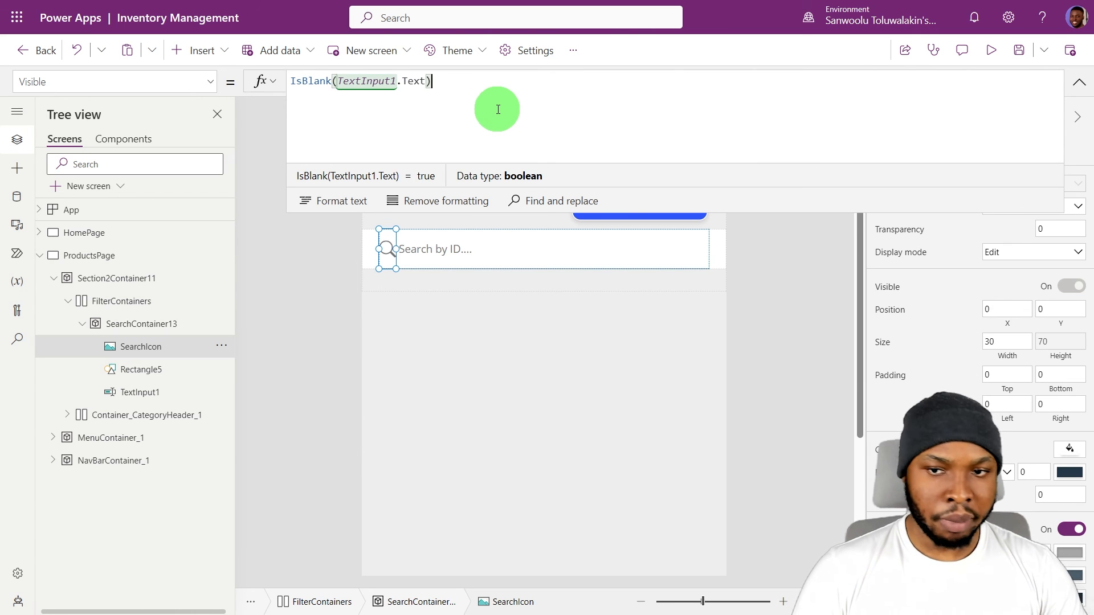
pyautogui.click(811, 205)
# Preview the app and test the search box by entering "Red" and clearing it again.
pyautogui.click(991, 51)
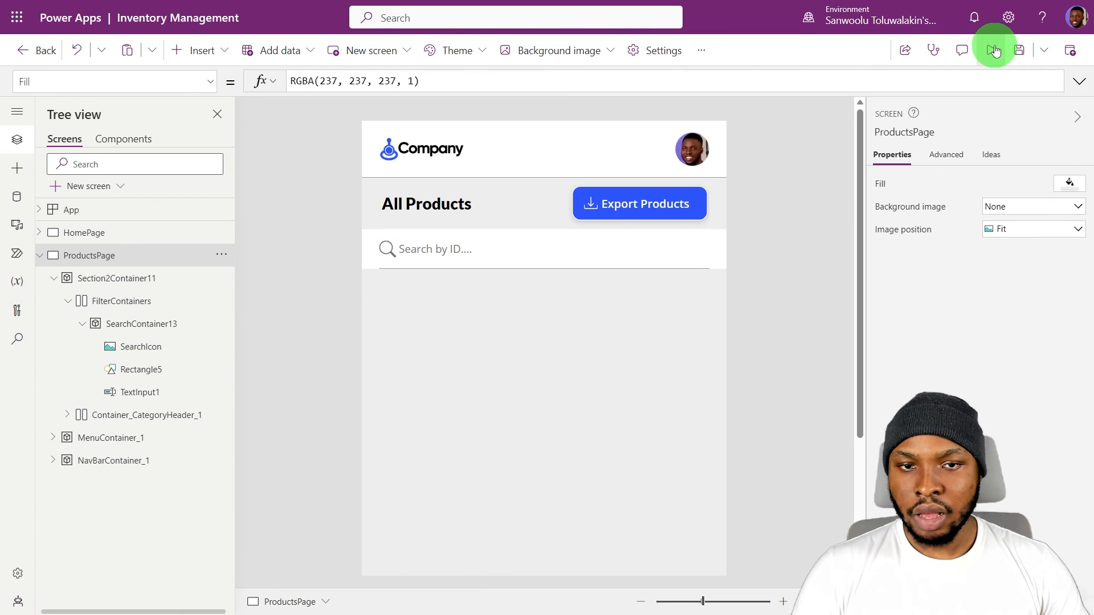
pyautogui.click(473, 147)
pyautogui.write('Red')
pyautogui.doubleClick(456, 147)
pyautogui.press('BackSpace')
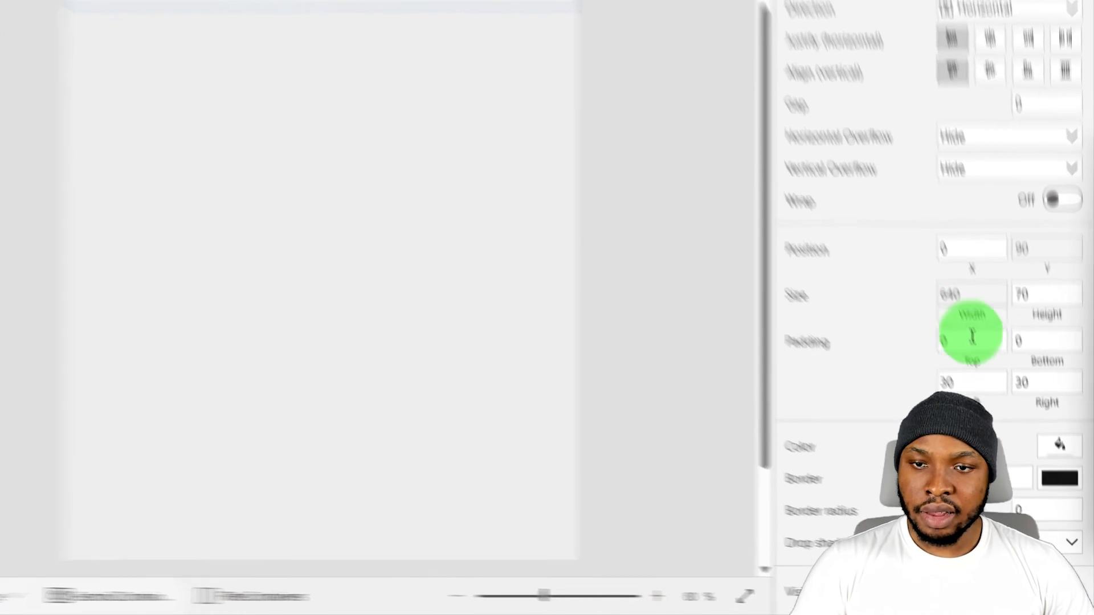
# Set FilterContainers' top and bottom padding to 10.
pyautogui.click(975, 349)
pyautogui.write('10')
pyautogui.click(1048, 349)
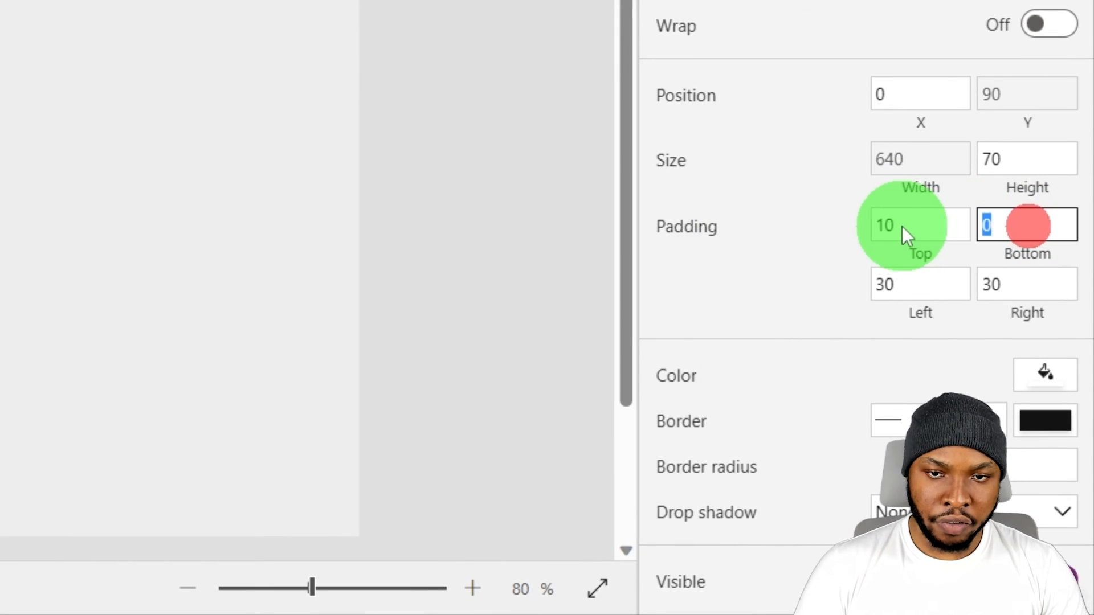
pyautogui.write('10')
pyautogui.click(980, 226)
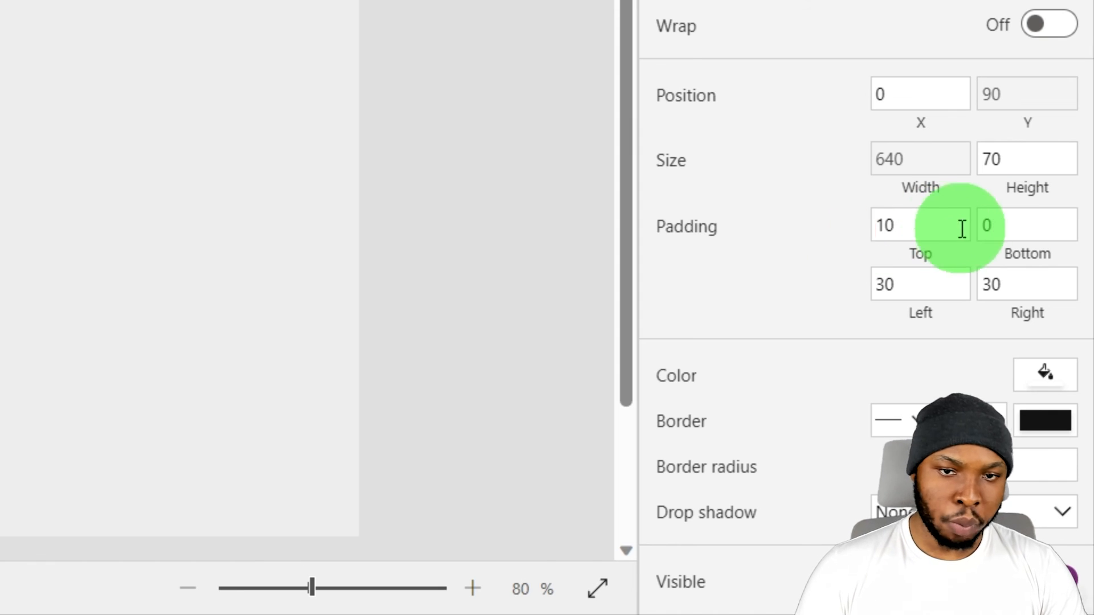
pyautogui.write('10')
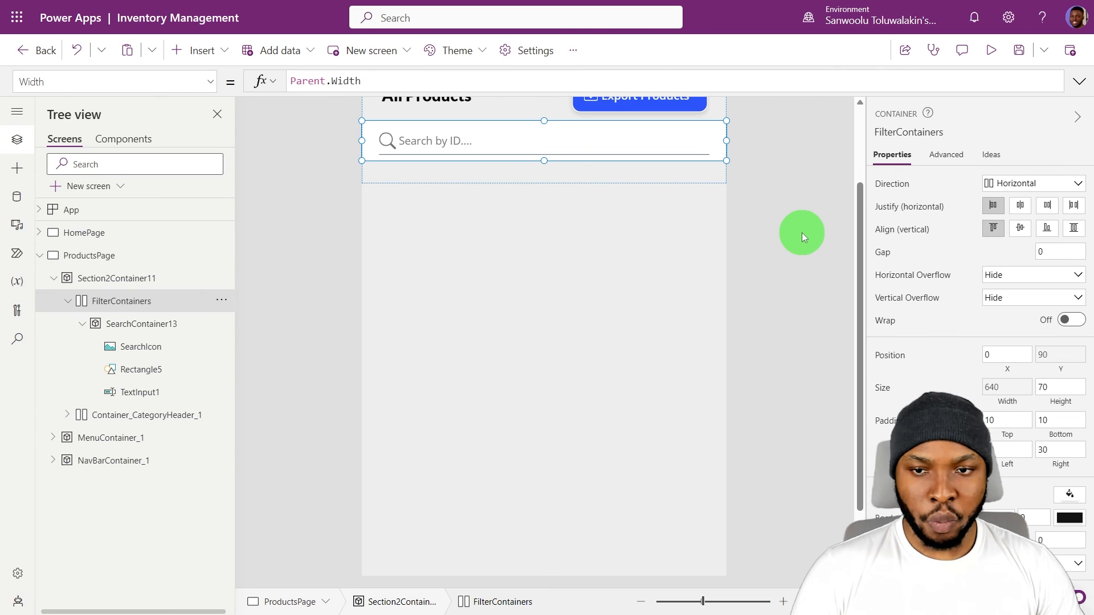
pyautogui.click(802, 233)
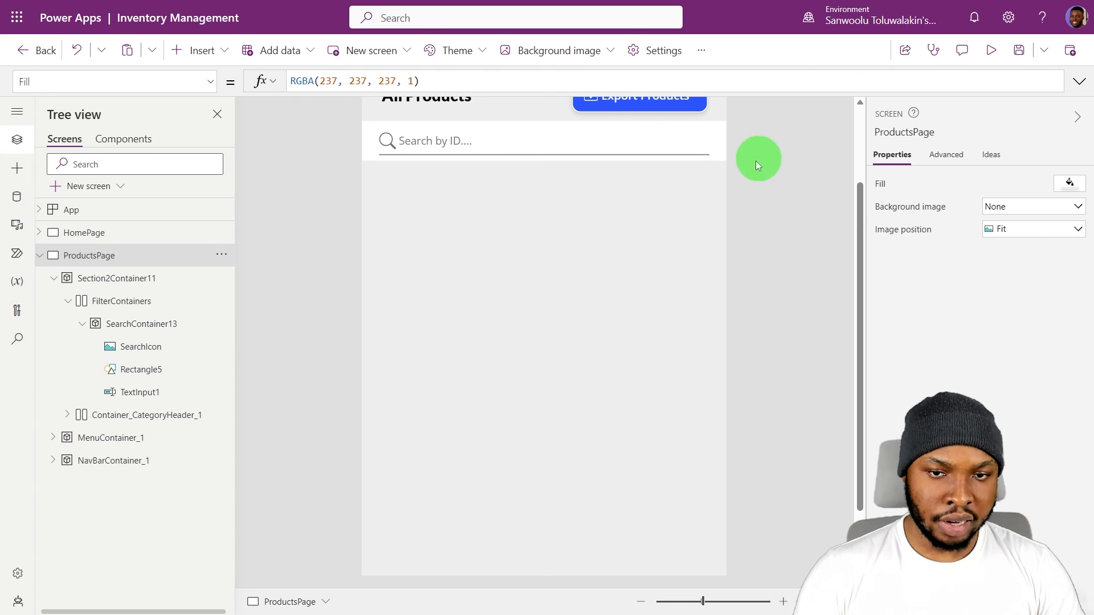
# Insert a rectangle into FilterContainers as a vertical divider, stretched vertically with minimum height 0 and width 1.
pyautogui.click(121, 301)
pyautogui.click(202, 50)
pyautogui.click(227, 228)
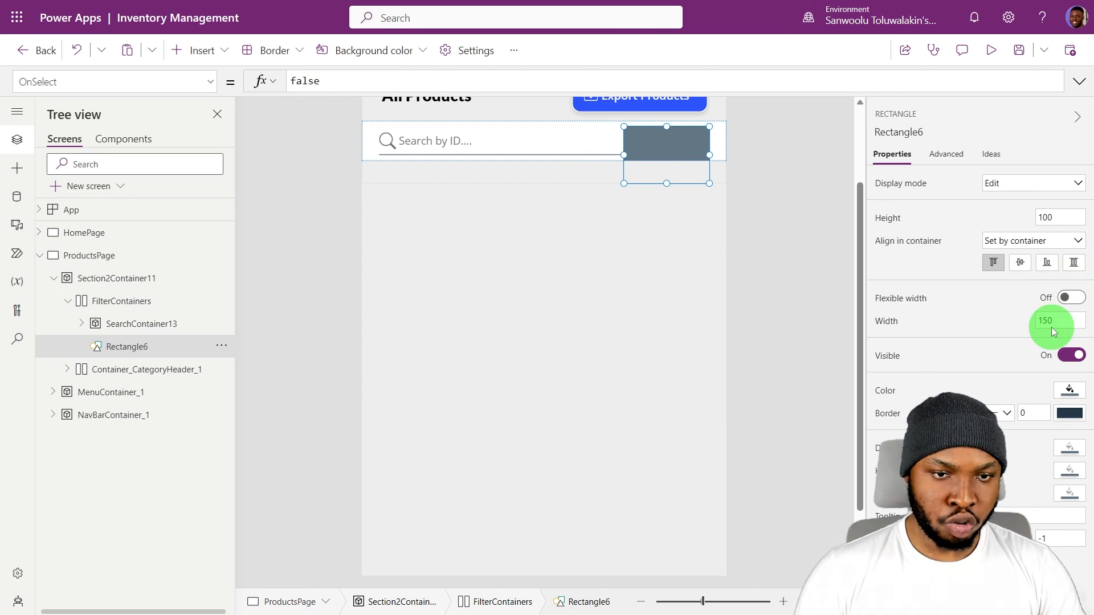
pyautogui.click(1073, 262)
pyautogui.write('0')
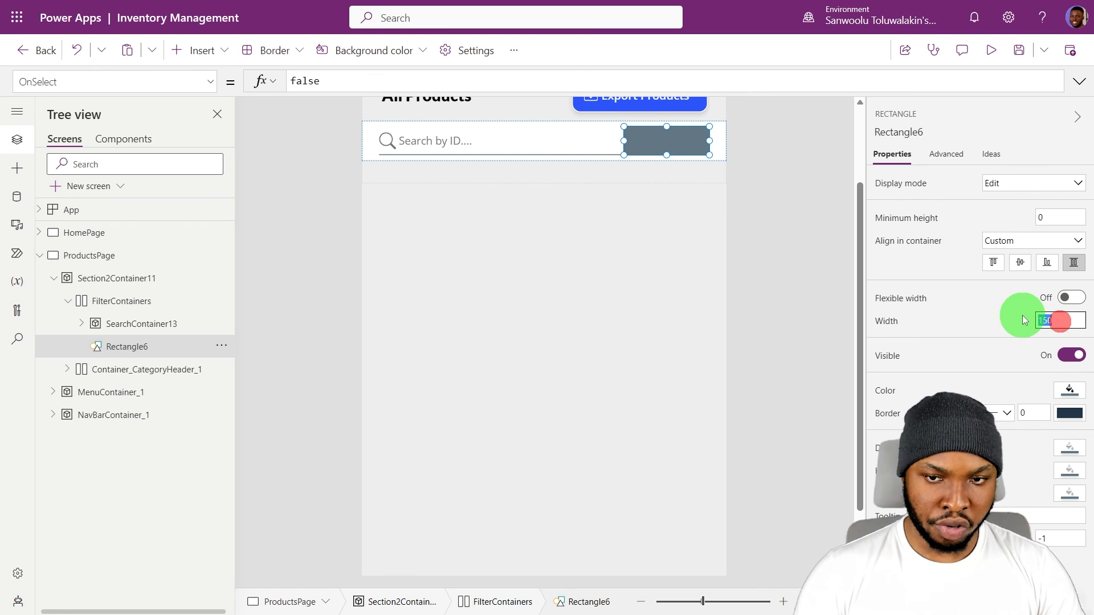
pyautogui.write('1')
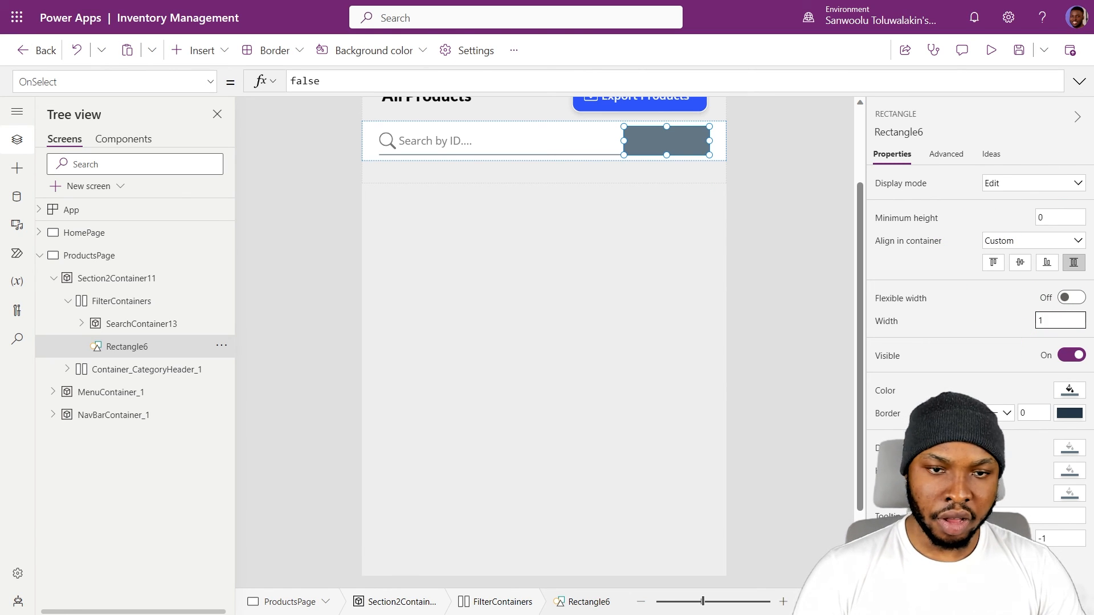
pyautogui.click(1010, 323)
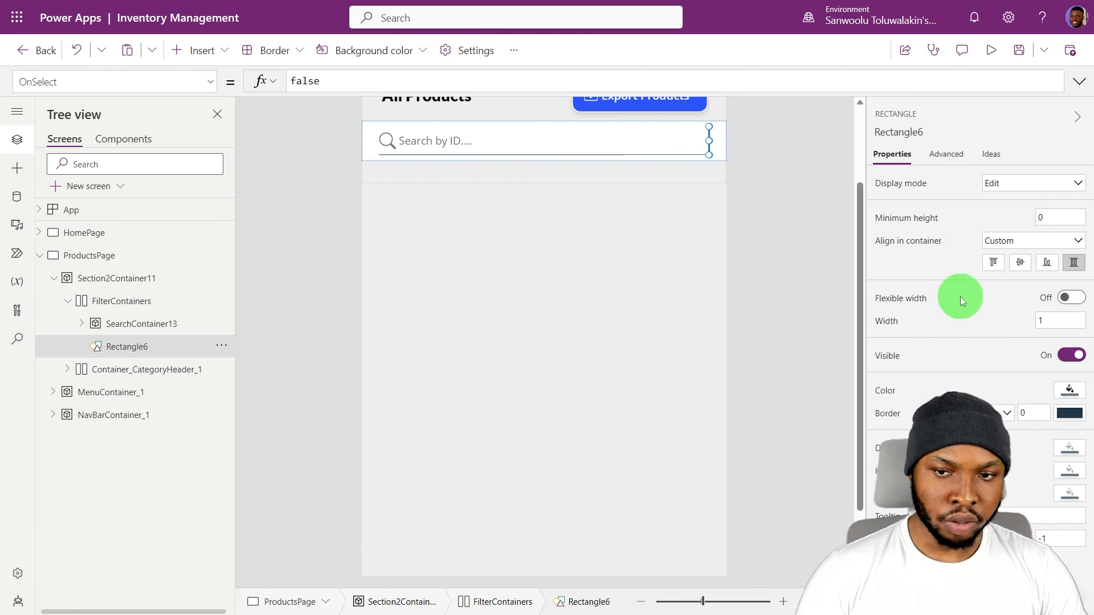
# Set the FilterContainers gap to 15 and save the app.
pyautogui.press('Escape')
pyautogui.moveTo(1052, 257); pyautogui.dragTo(1023, 251)
pyautogui.write('15')
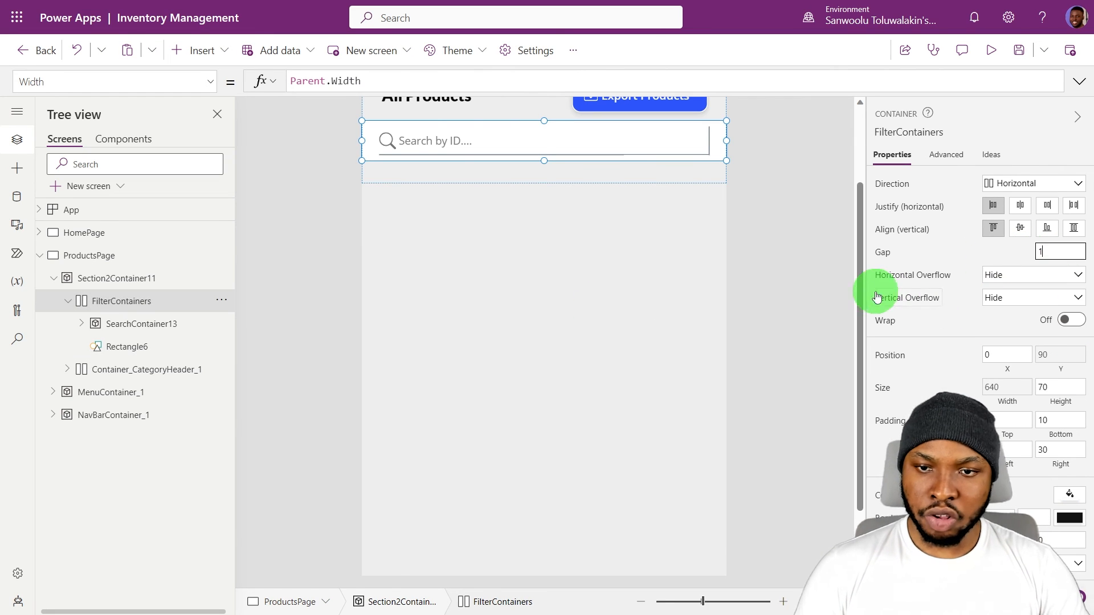
pyautogui.click(781, 267)
pyautogui.hotkey('ctrl', 's')
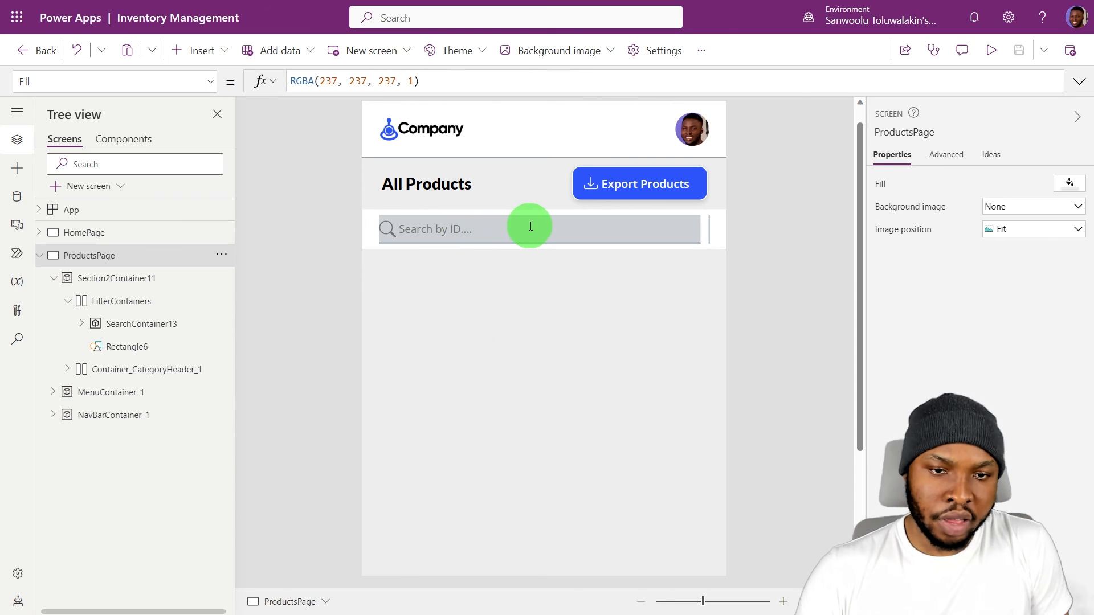
# Change TextInput1's hover fill to a very light gray theme color and check it on the search box.
pyautogui.click(439, 229)
pyautogui.scroll(-4, 1020, 415)
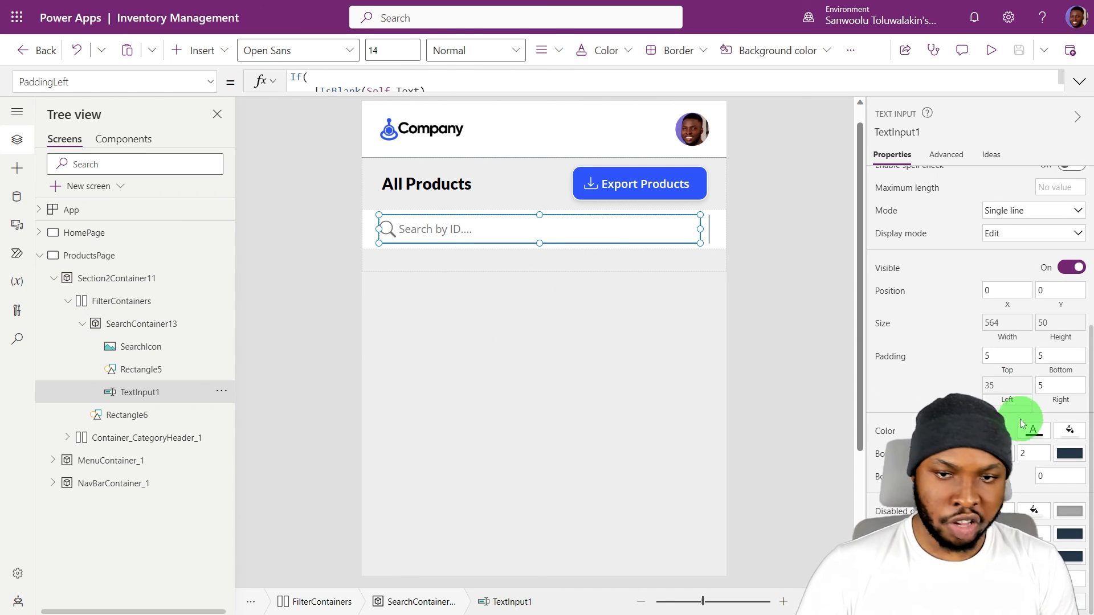
pyautogui.click(1028, 532)
pyautogui.click(1028, 533)
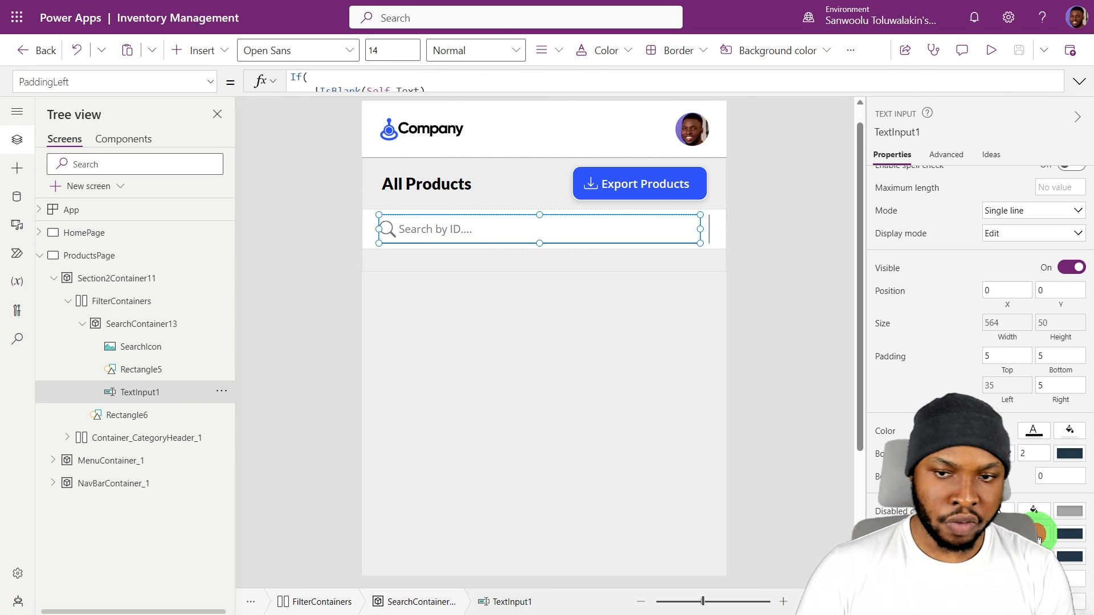
pyautogui.click(1028, 532)
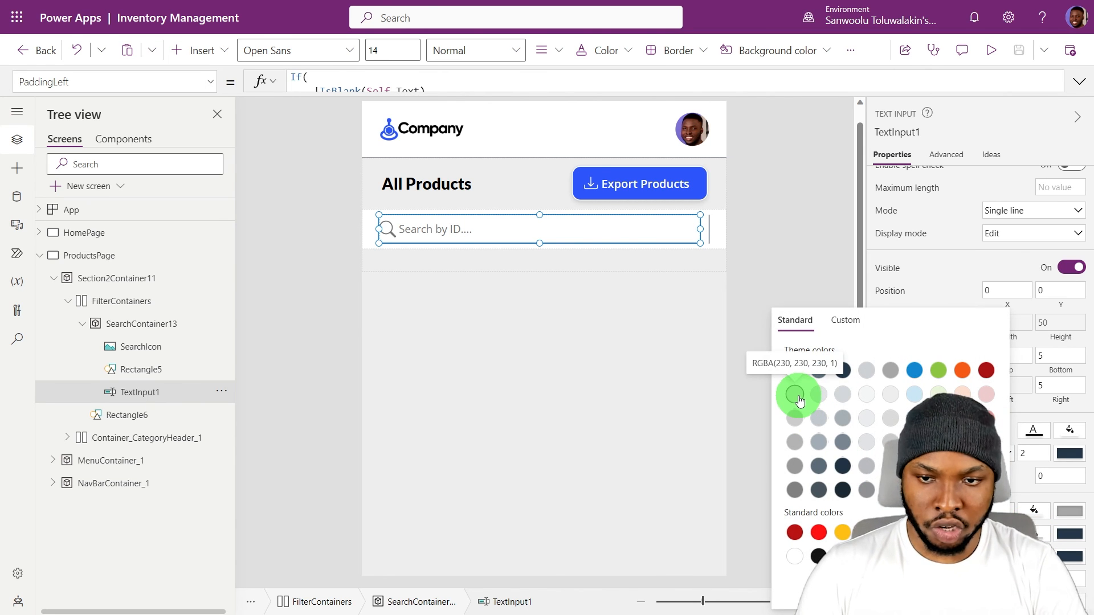
pyautogui.click(638, 297)
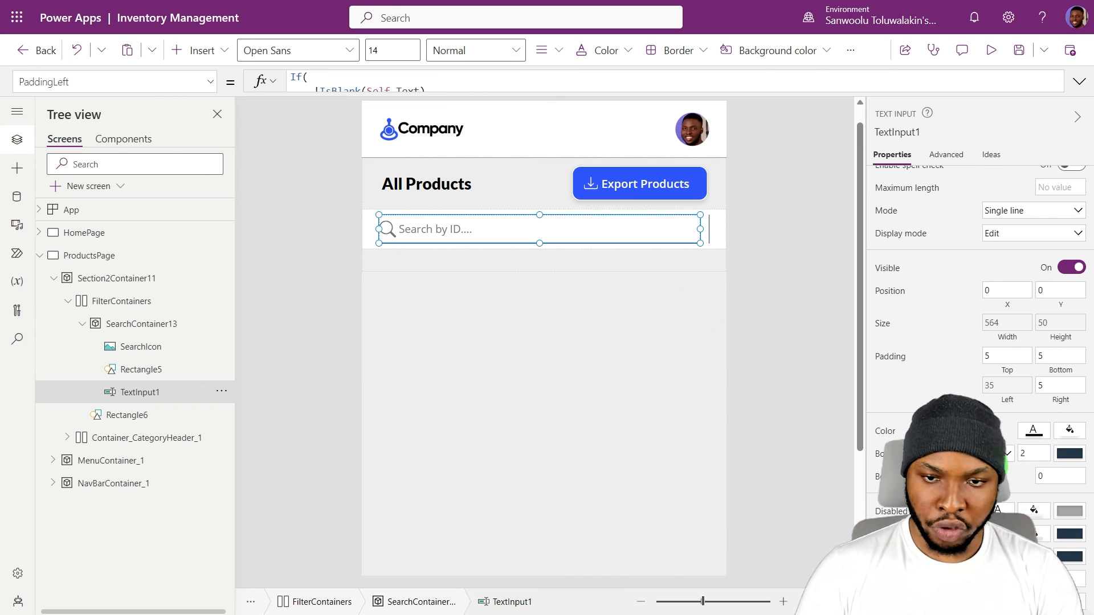
pyautogui.click(1033, 532)
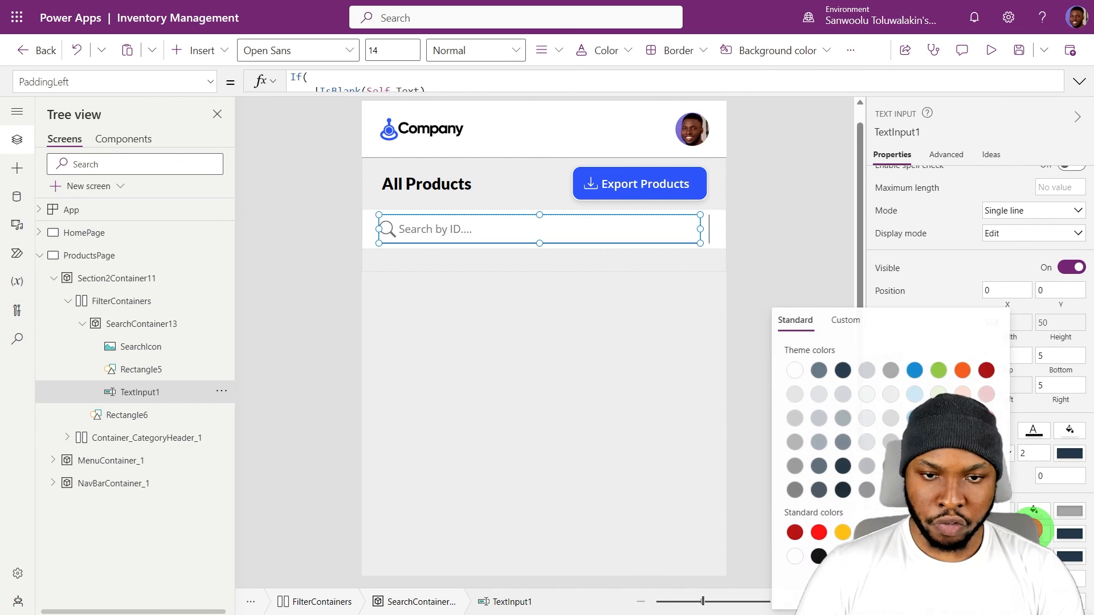
pyautogui.click(869, 398)
pyautogui.click(866, 422)
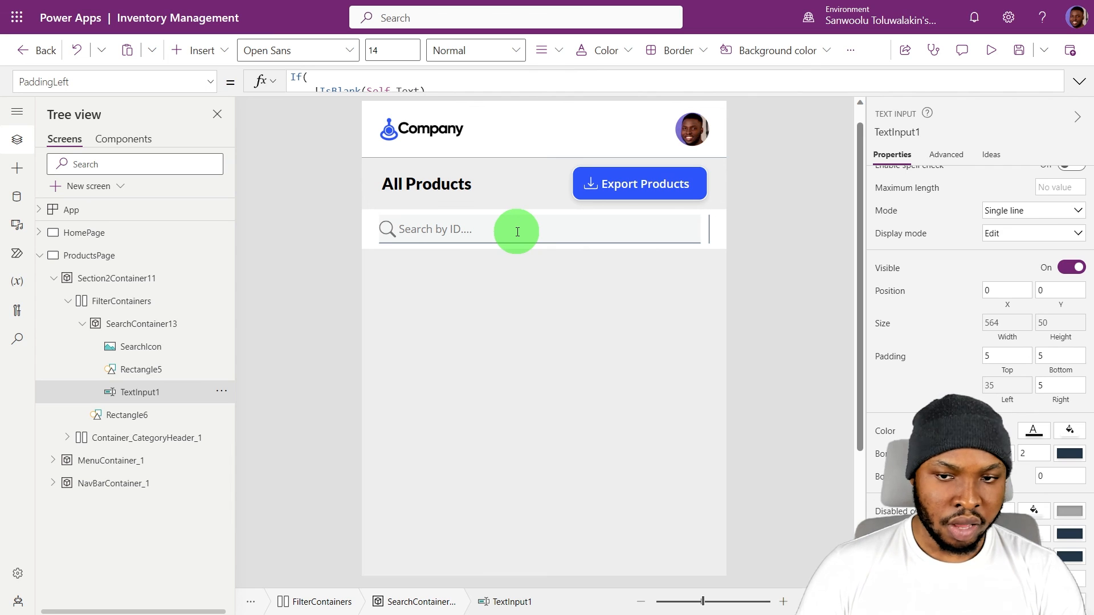
pyautogui.click(516, 232)
pyautogui.doubleClick(519, 228)
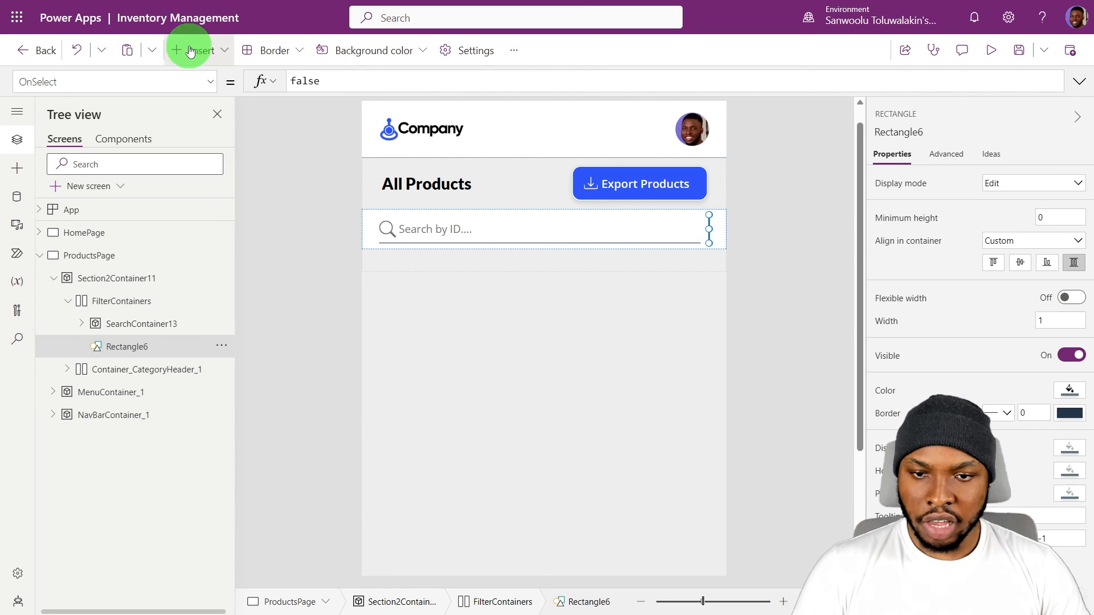
# Insert a combo box into FilterContainers and set its Items to Choices(ReviewStageOptions).
pyautogui.click(199, 50)
pyautogui.write('com')
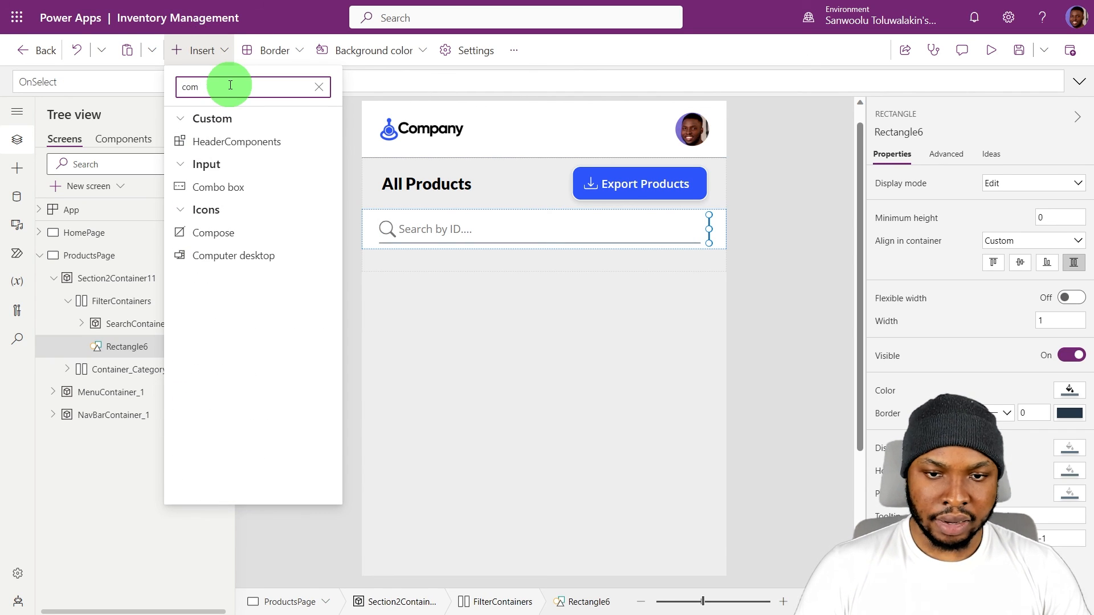
pyautogui.click(247, 180)
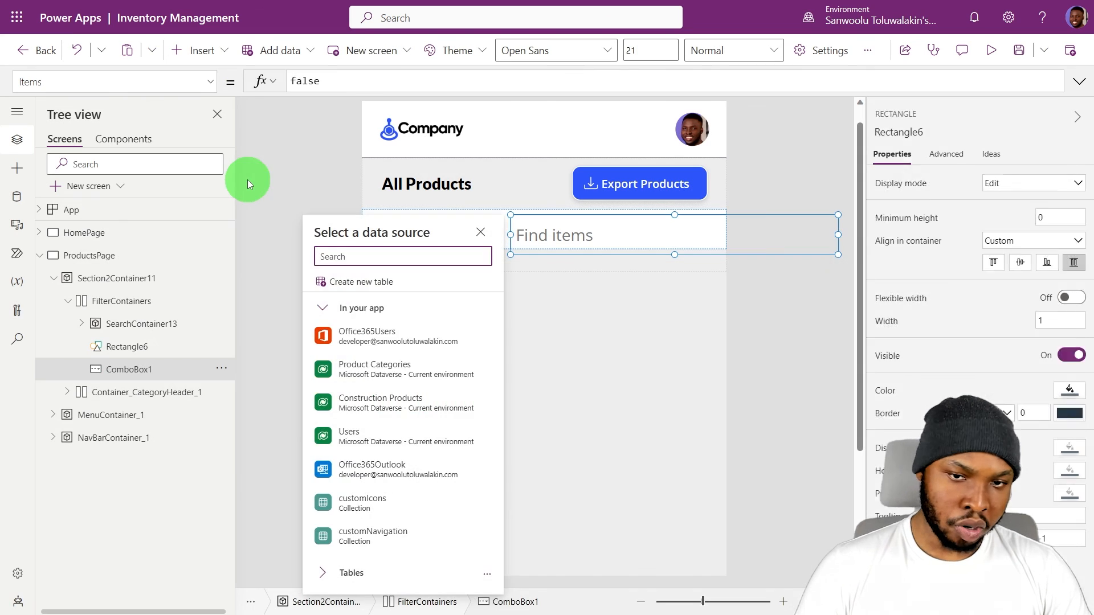
pyautogui.click(371, 81)
pyautogui.hotkey('ctrl', 'a')
pyautogui.write('Choices(ReviewStageOptions)')
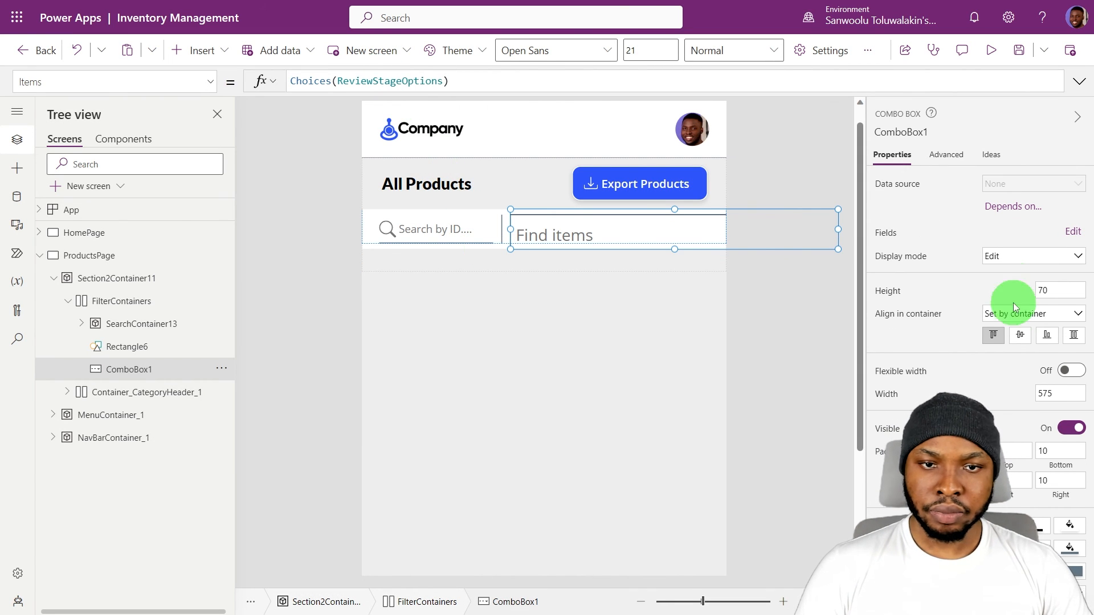
# Stretch the combo box vertically with minimum height 0 and give it a flexible width with minimum width 0.
pyautogui.click(1073, 336)
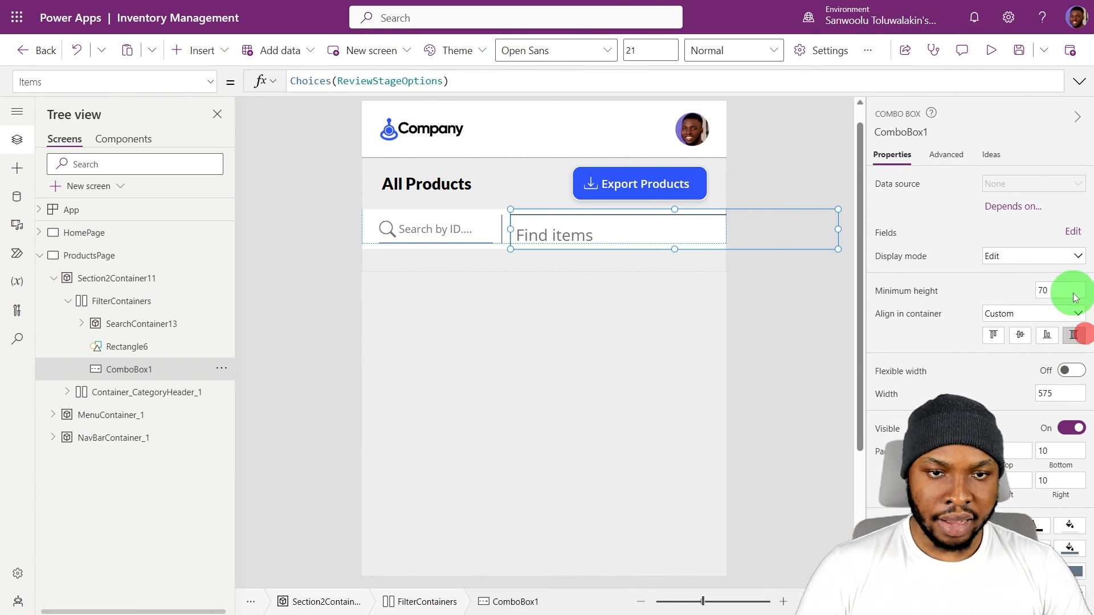
pyautogui.click(1061, 290)
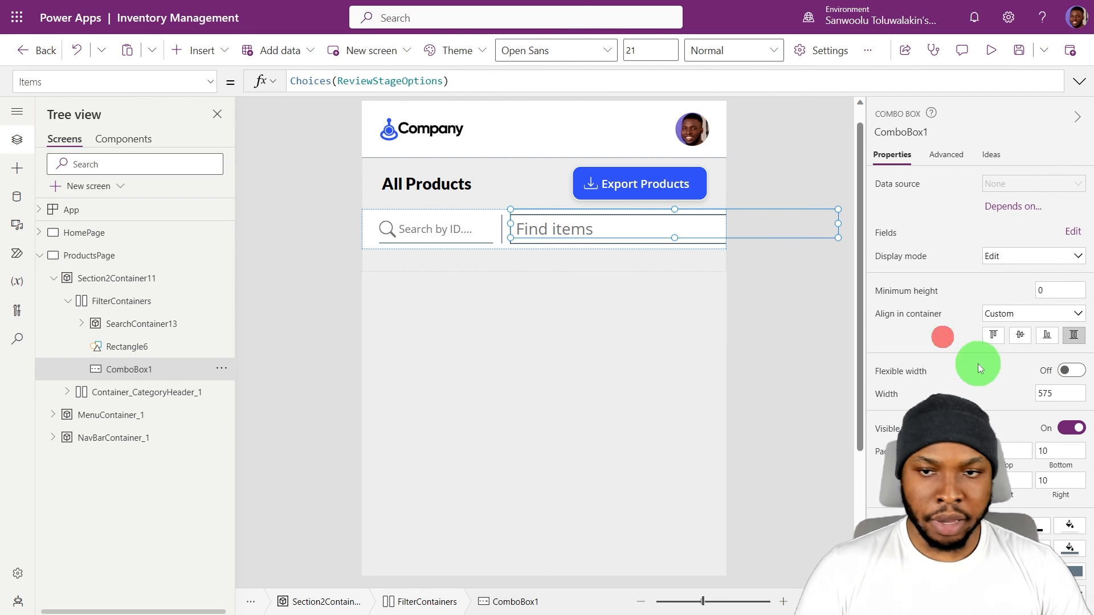
pyautogui.click(1063, 371)
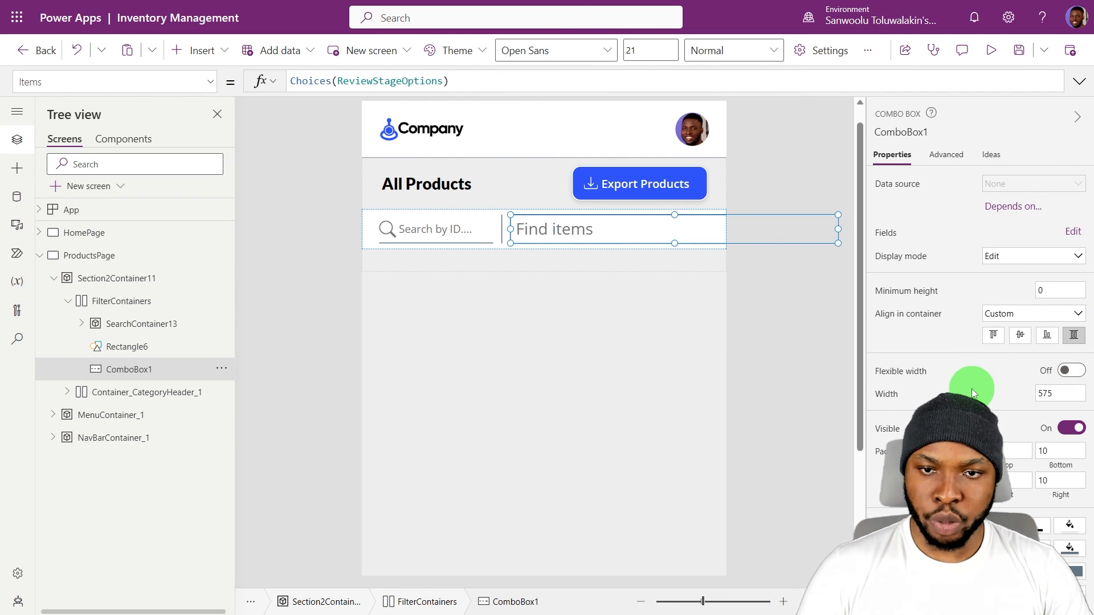
pyautogui.click(1060, 415)
pyautogui.write('0')
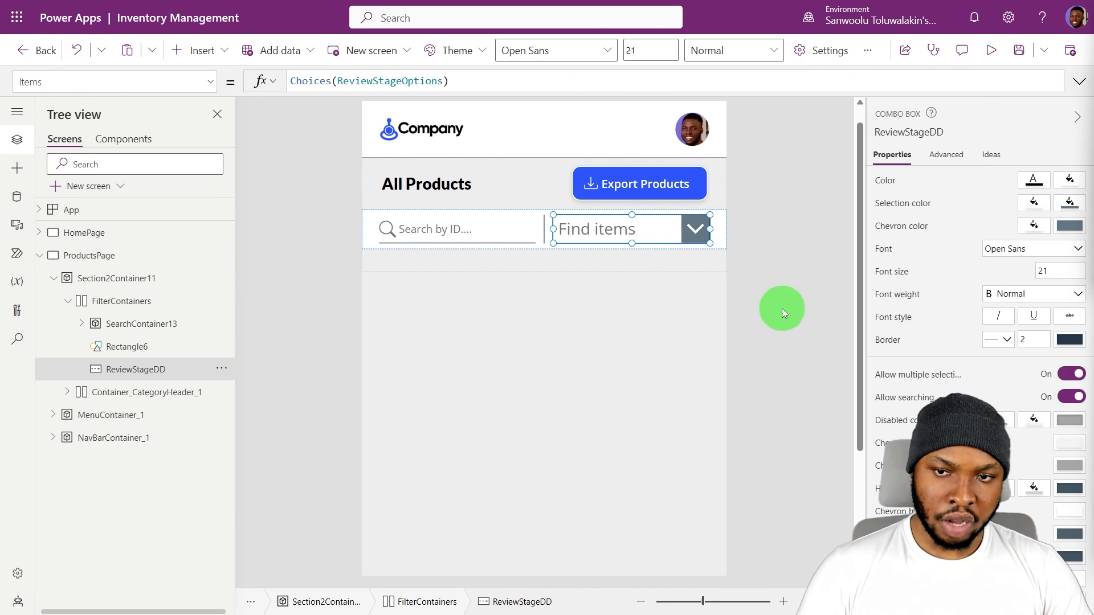
# Remove ReviewStageDD's border by setting its style to None and set its font size to 15.
pyautogui.click(581, 230)
pyautogui.click(1007, 339)
pyautogui.click(990, 389)
pyautogui.doubleClick(1059, 272)
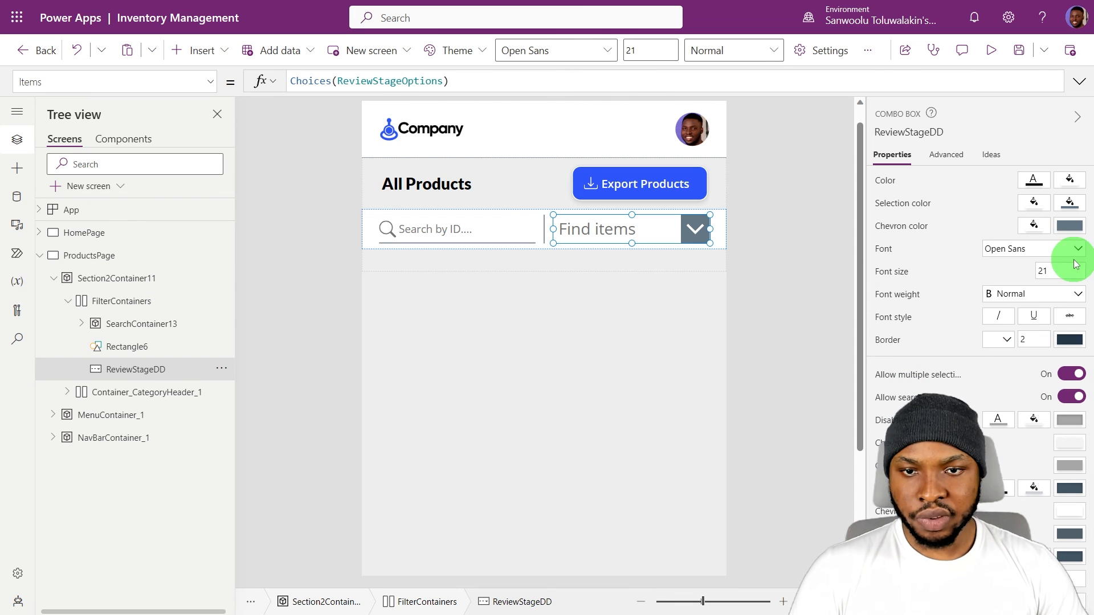
pyautogui.write('15')
pyautogui.click(971, 281)
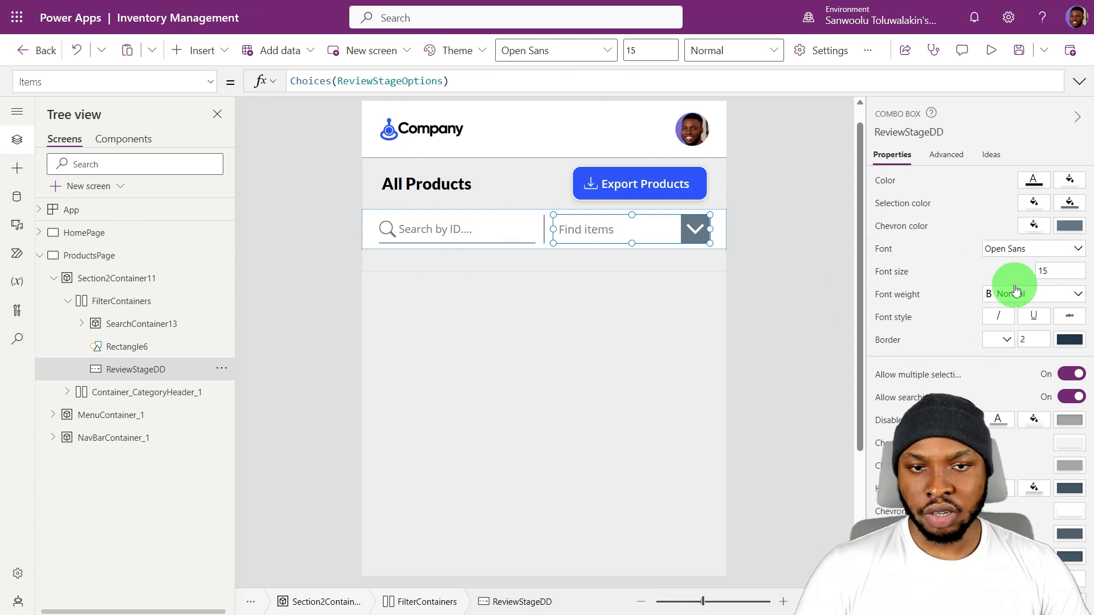
# Make ReviewStageDD's chevron background transparent and set its ChevronFill to the app's secondary color.
pyautogui.scroll(3, 1014, 288)
pyautogui.click(1068, 337)
pyautogui.click(879, 436)
pyautogui.click(1060, 351)
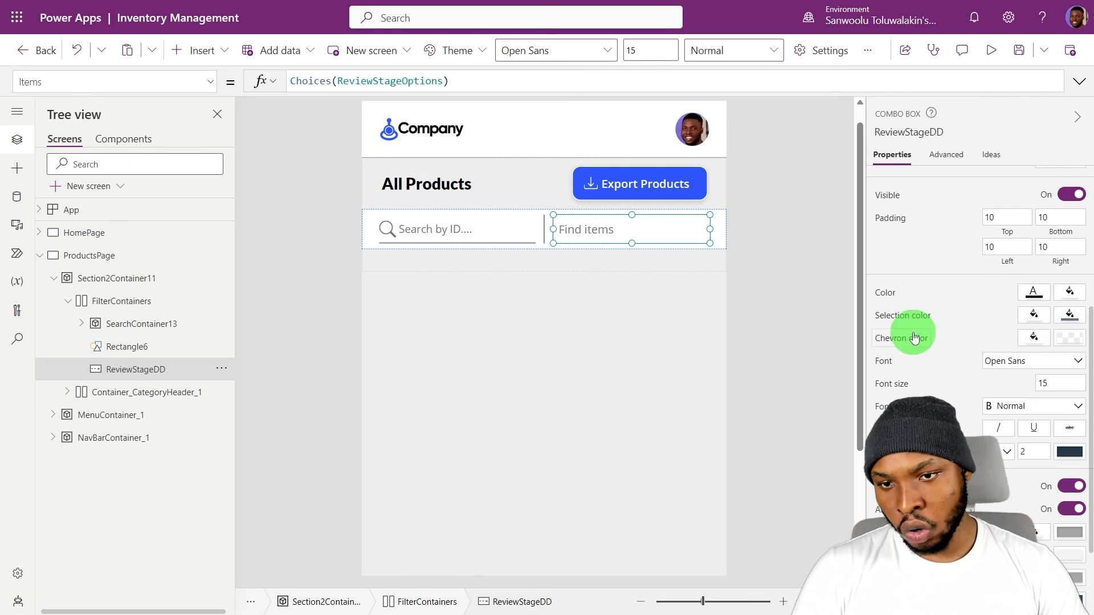
pyautogui.click(914, 337)
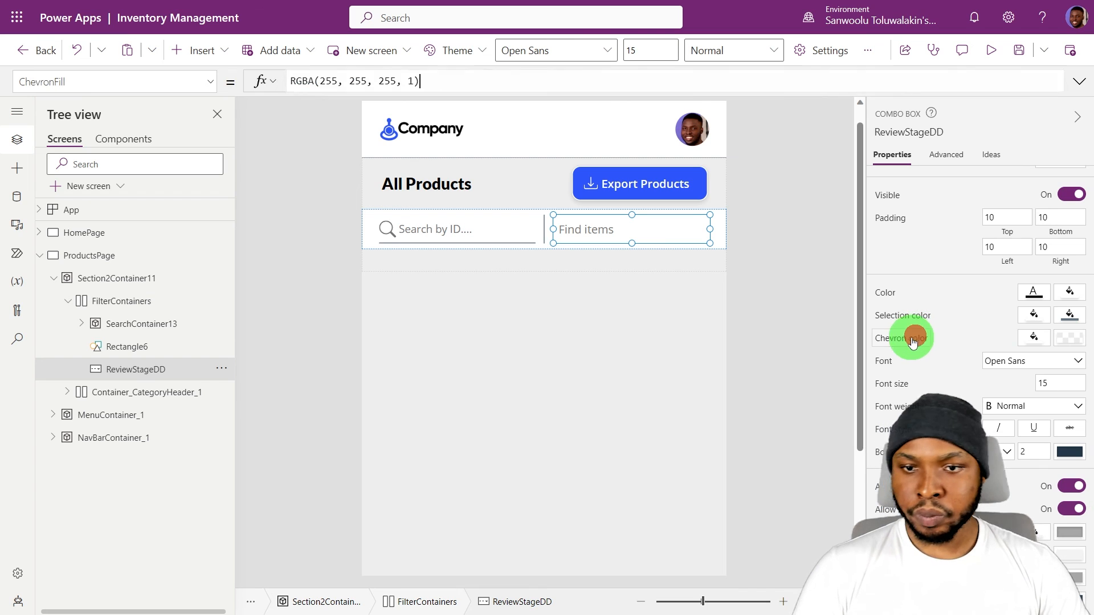
pyautogui.tripleClick(420, 80)
pyautogui.write('sec')
pyautogui.press('Tab')
# Set ReviewStageDD's placeholder text to "Select Review Stage".
pyautogui.click(946, 154)
pyautogui.scroll(-2, 984, 317)
pyautogui.scroll(-4, 978, 318)
pyautogui.scroll(2, 978, 317)
pyautogui.click(1024, 287)
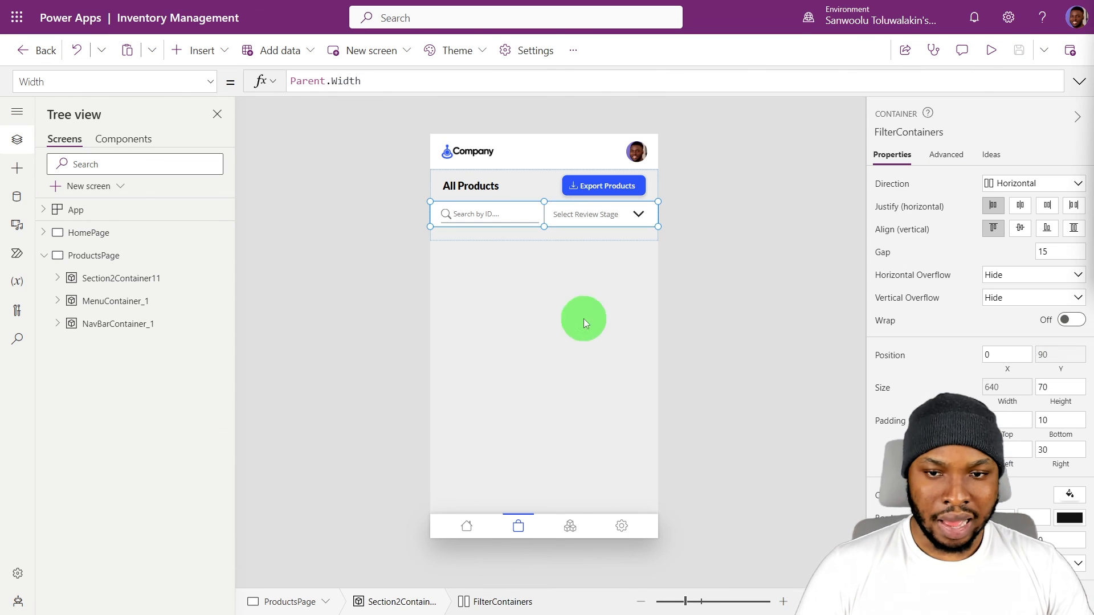
# Insert a container on ProductsPage and size it to fill the area between the filter bar and the bottom navigation.
pyautogui.click(546, 307)
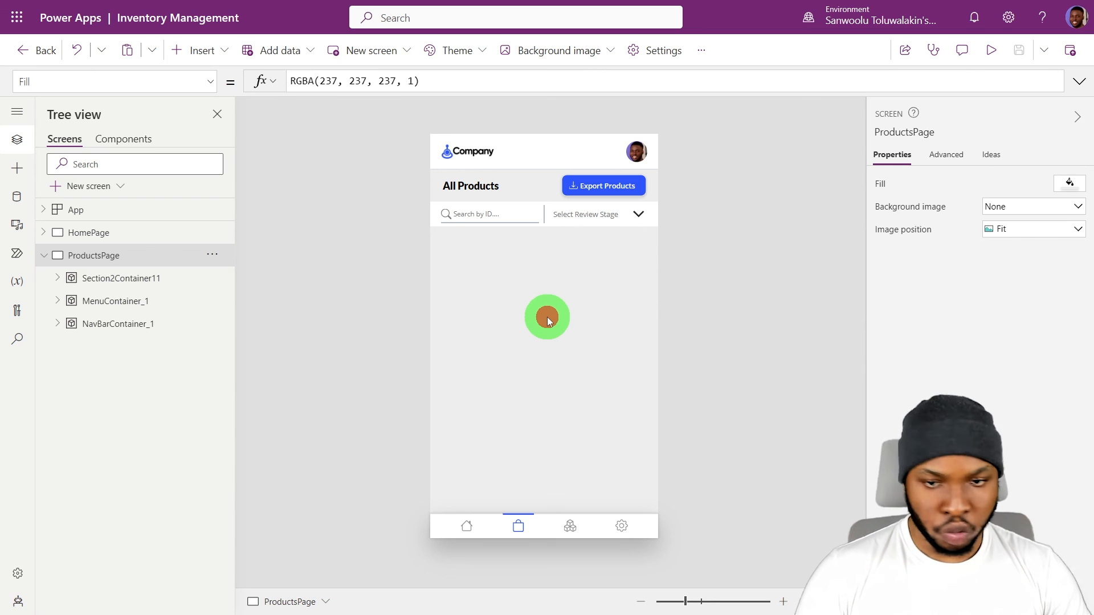
pyautogui.click(188, 50)
pyautogui.write('con')
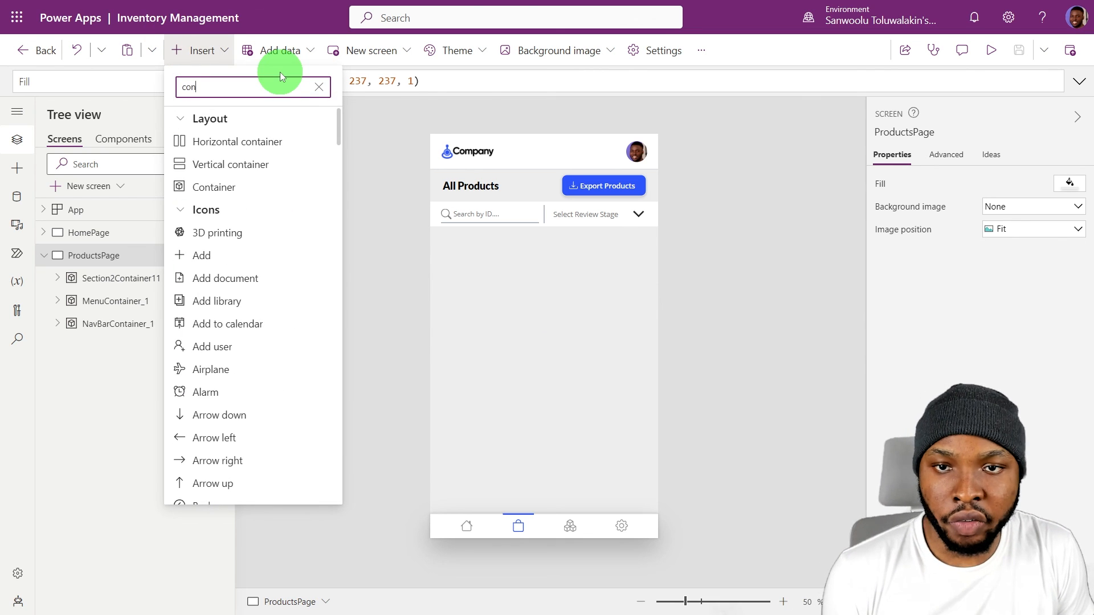
pyautogui.click(240, 142)
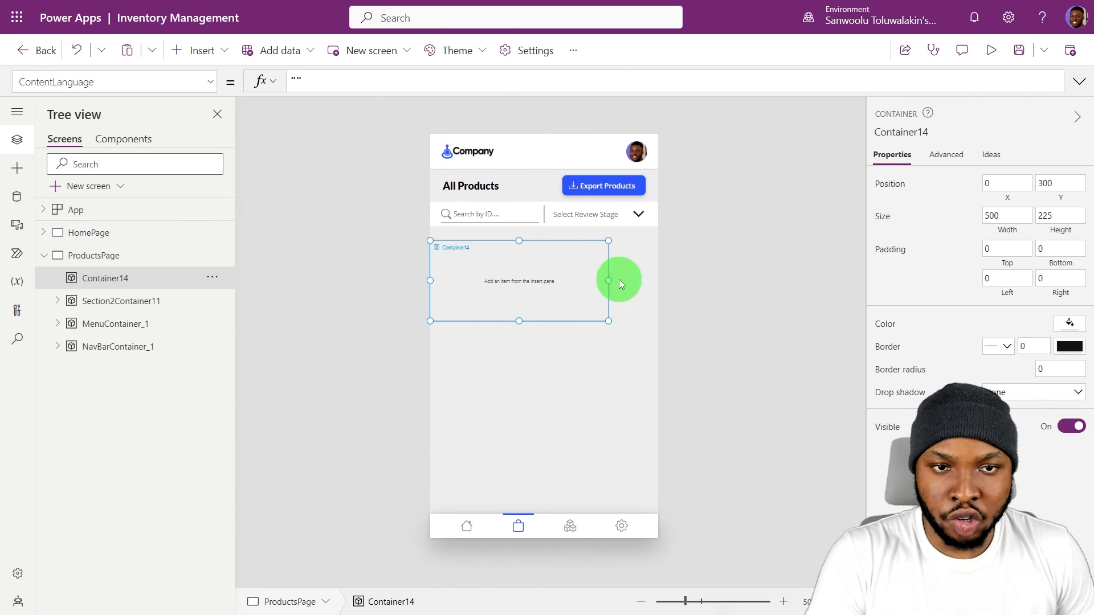
pyautogui.moveTo(544, 323); pyautogui.dragTo(544, 513)
# Bring MenuContainer_1 to the front of ProductsPage.
pyautogui.click(213, 323)
pyautogui.moveTo(261, 532)
pyautogui.click(393, 521)
# Rename the new container as Section3Container11.
pyautogui.doubleClick(117, 324)
pyautogui.doubleClick(114, 302)
pyautogui.write('Section3Container11')
pyautogui.click(94, 256)
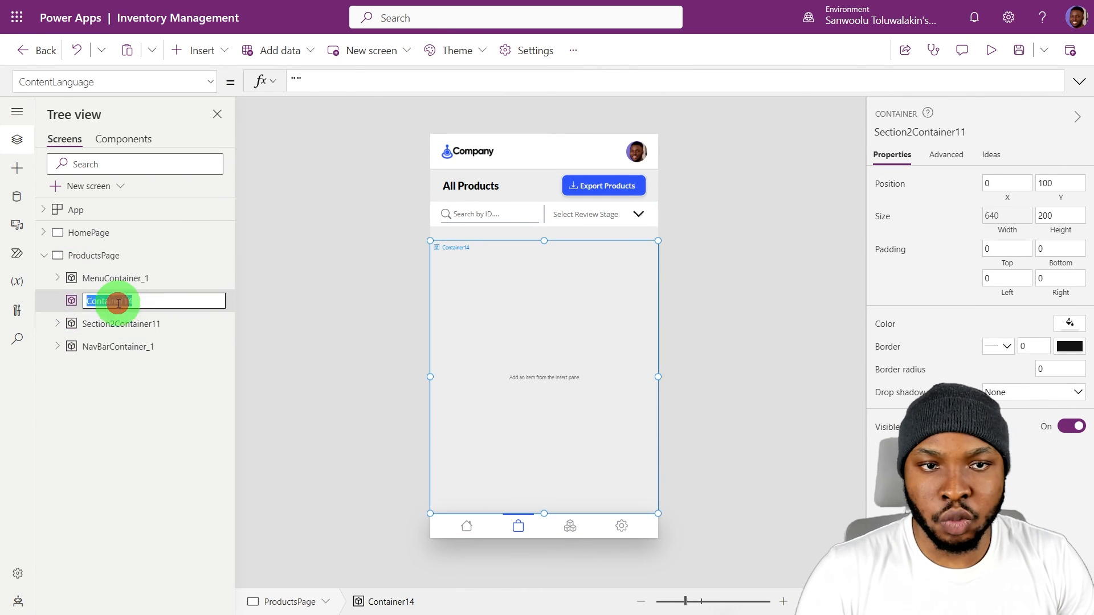
# Set Section3Container11's fill to white and its RadiusTopLeft to 30.
pyautogui.click(539, 357)
pyautogui.click(1067, 341)
pyautogui.click(823, 415)
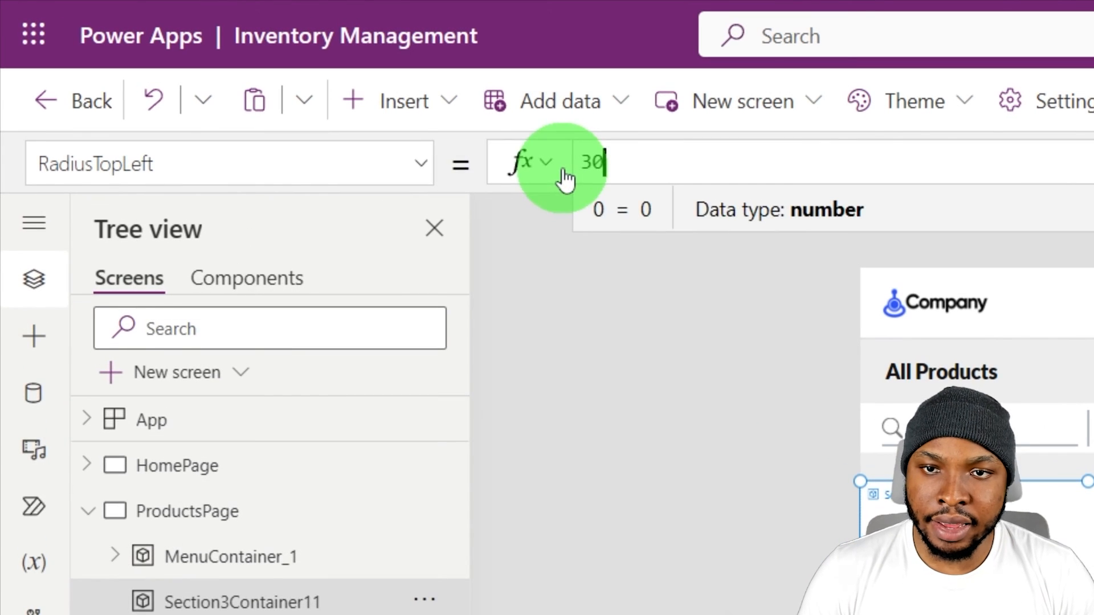
# Round Section3Container11's upper-right corner through RadiusTopRight and set its drop shadow to ExtraBold.
pyautogui.click(209, 82)
pyautogui.click(245, 481)
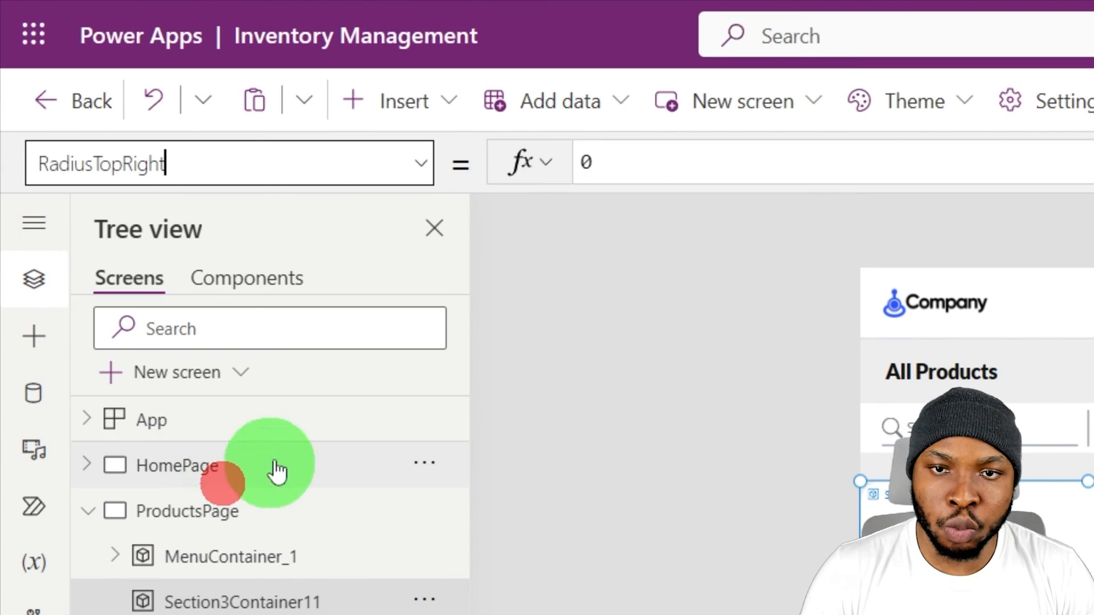
pyautogui.click(645, 167)
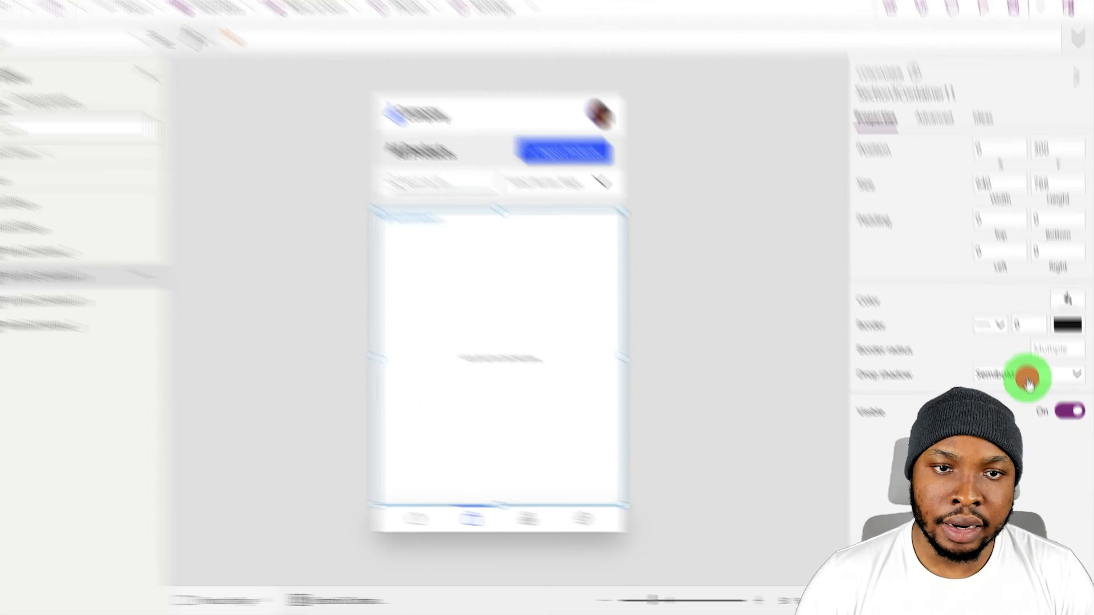
pyautogui.click(1033, 393)
pyautogui.click(1037, 515)
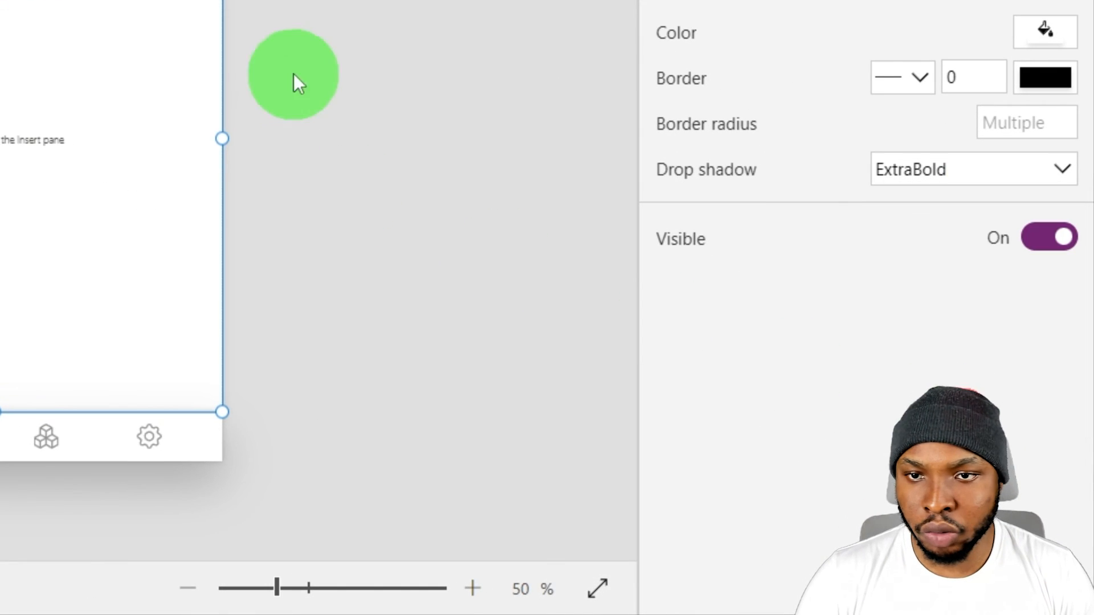
# Duplicate the ProductsPage screen and rename the copy as CategoriesPage.
pyautogui.click(212, 255)
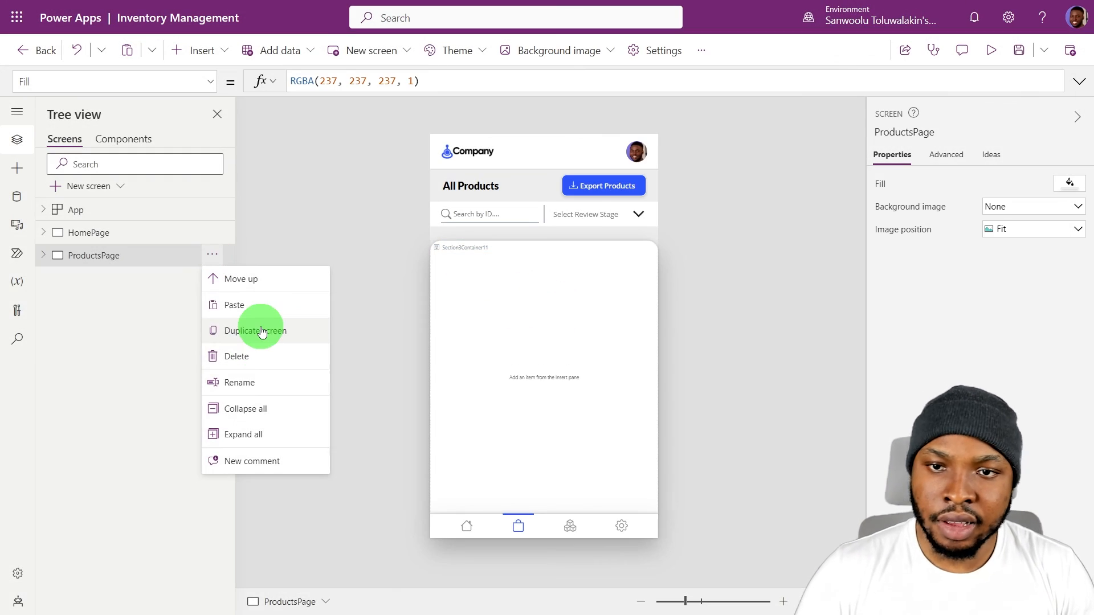
pyautogui.click(261, 330)
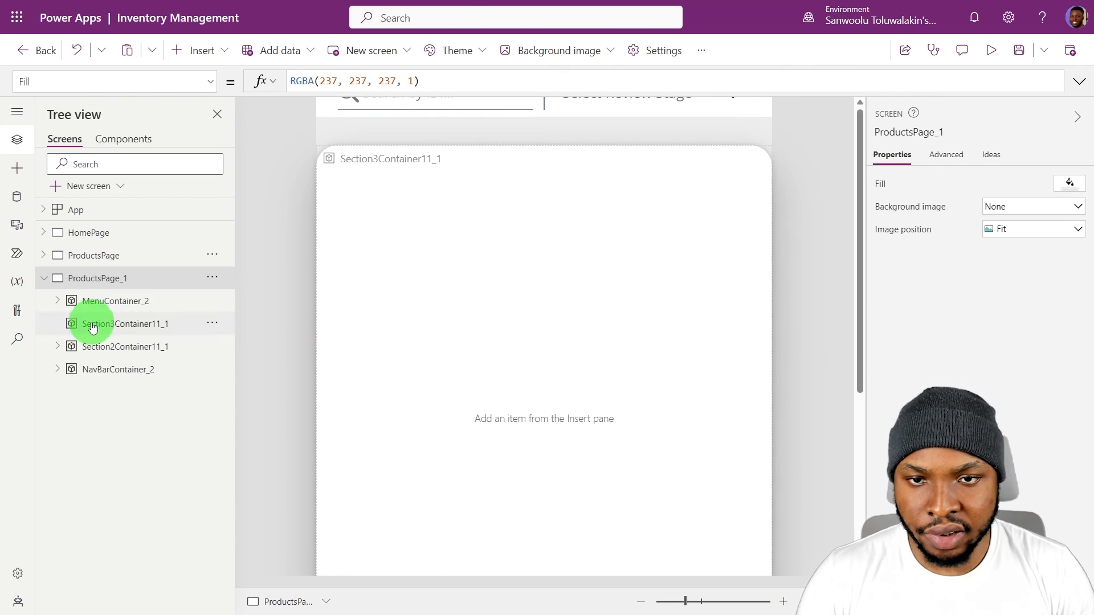
pyautogui.doubleClick(111, 280)
pyautogui.press('BackSpace')
pyautogui.press('BackSpace')
pyautogui.press('BackSpace')
pyautogui.press('BackSpace')
pyautogui.press('BackSpace')
pyautogui.press('BackSpace')
pyautogui.press('BackSpace')
pyautogui.press('BackSpace')
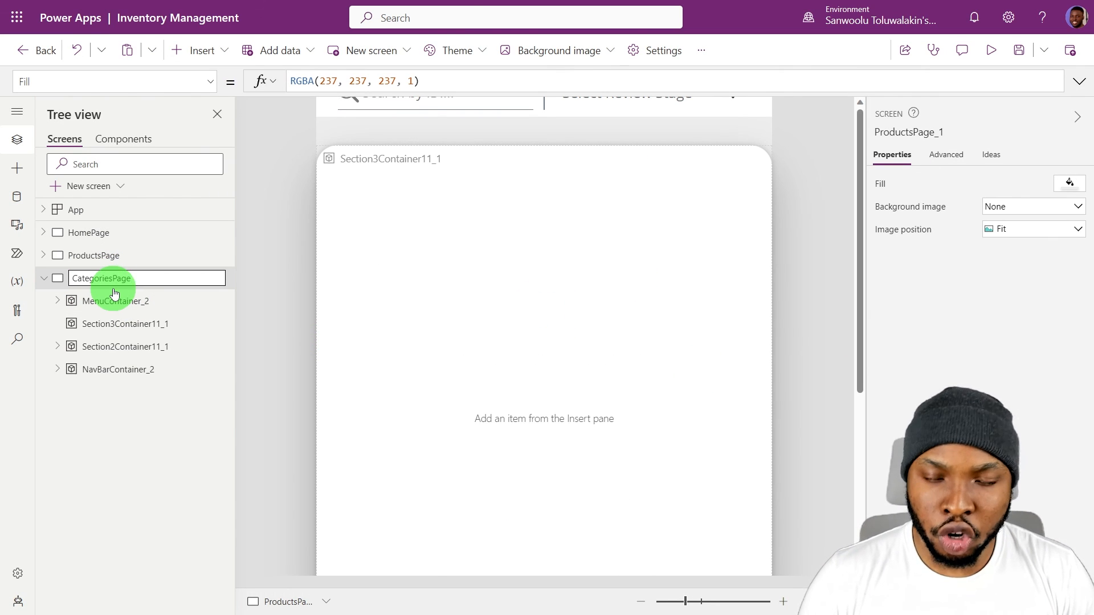
pyautogui.click(274, 269)
# Change the header label on CategoriesPage to "All Categories".
pyautogui.scroll(-5, 534, 294)
pyautogui.scroll(2, 534, 294)
pyautogui.click(509, 216)
pyautogui.write('All Catego')
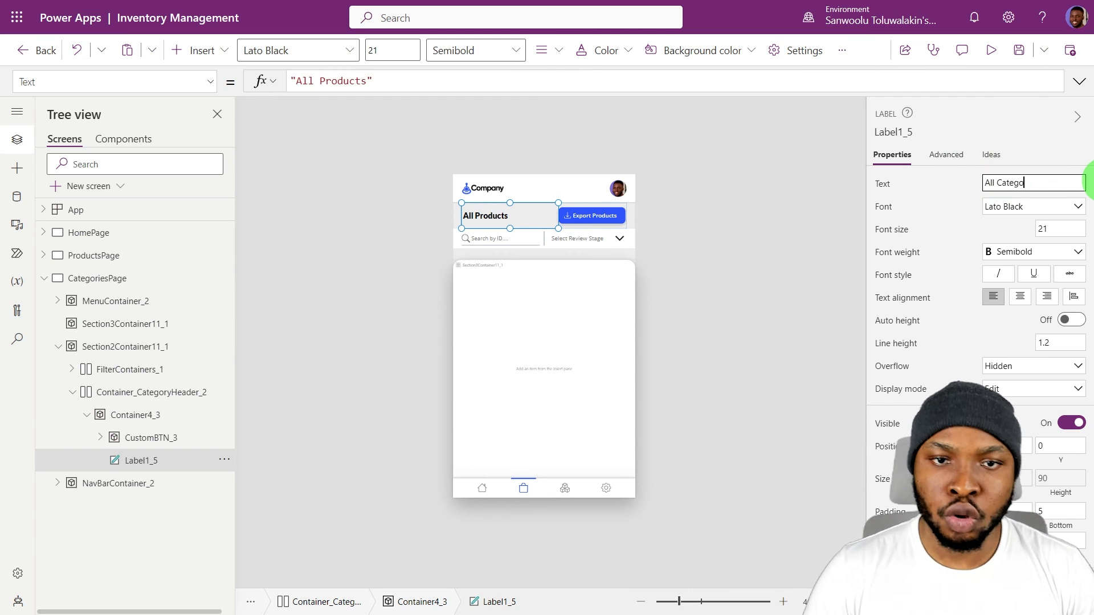
pyautogui.write('ries')
pyautogui.click(786, 261)
# Change the export button's label on CategoriesPage to "Export Data" and save the app.
pyautogui.click(602, 209)
pyautogui.click(149, 506)
pyautogui.doubleClick(1022, 182)
pyautogui.write('Data')
pyautogui.click(763, 352)
pyautogui.hotkey('ctrl', 's')
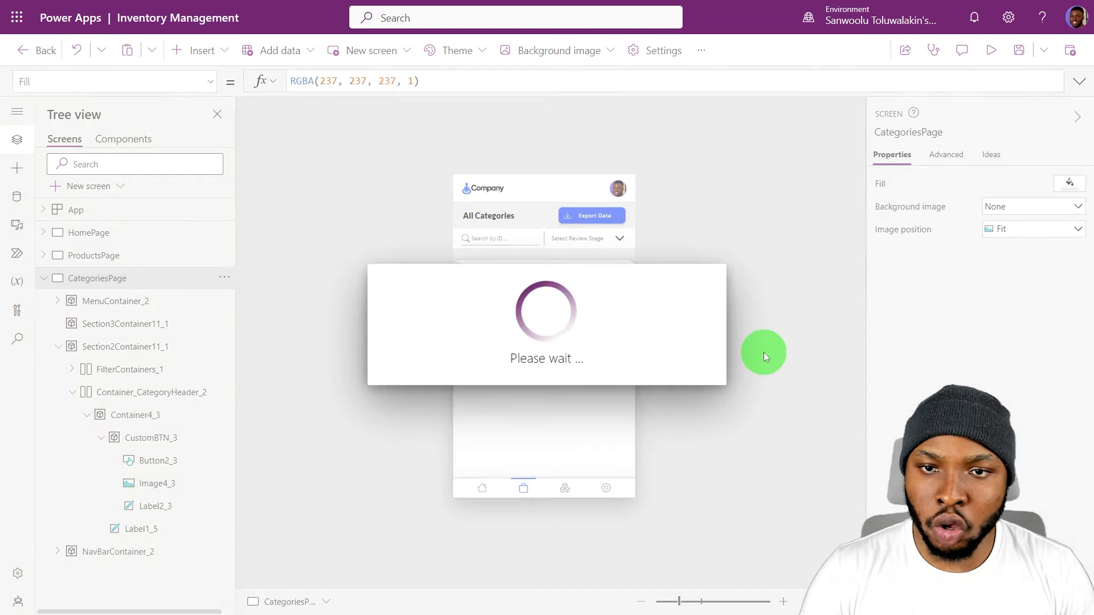
# Set the current item of the menu bar on CategoriesPage to 3 and save the app.
pyautogui.click(558, 333)
pyautogui.click(551, 482)
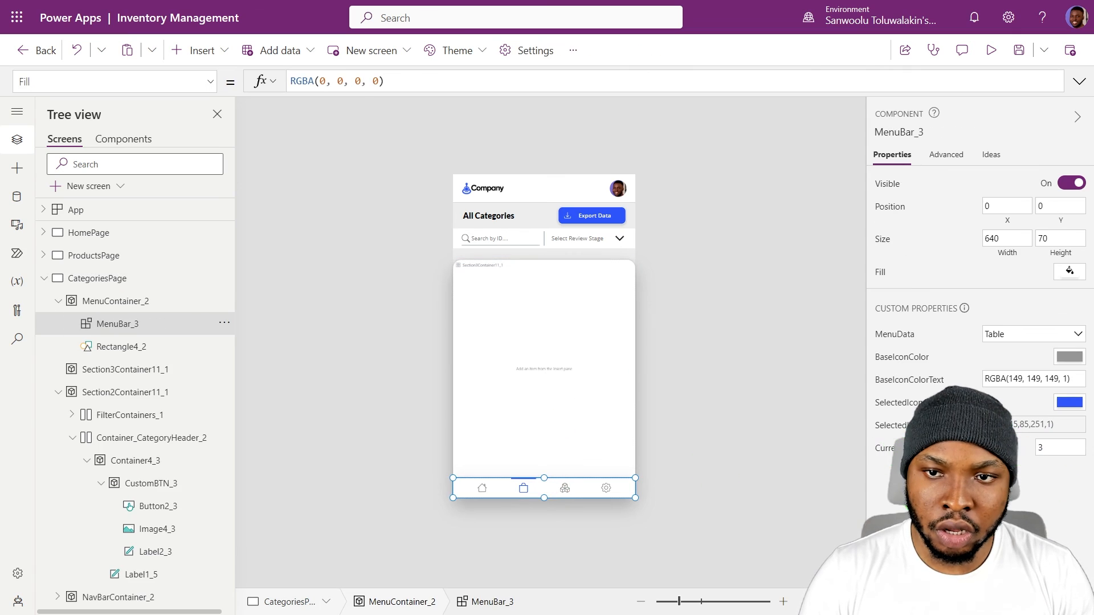
pyautogui.hotkey('ctrl', 's')
# In the App's OnStart formula, set the Categories entry's PageNavigaton in the customNavigation collection to CategoriesPage.
pyautogui.doubleClick(112, 278)
pyautogui.click(96, 208)
pyautogui.click(1080, 90)
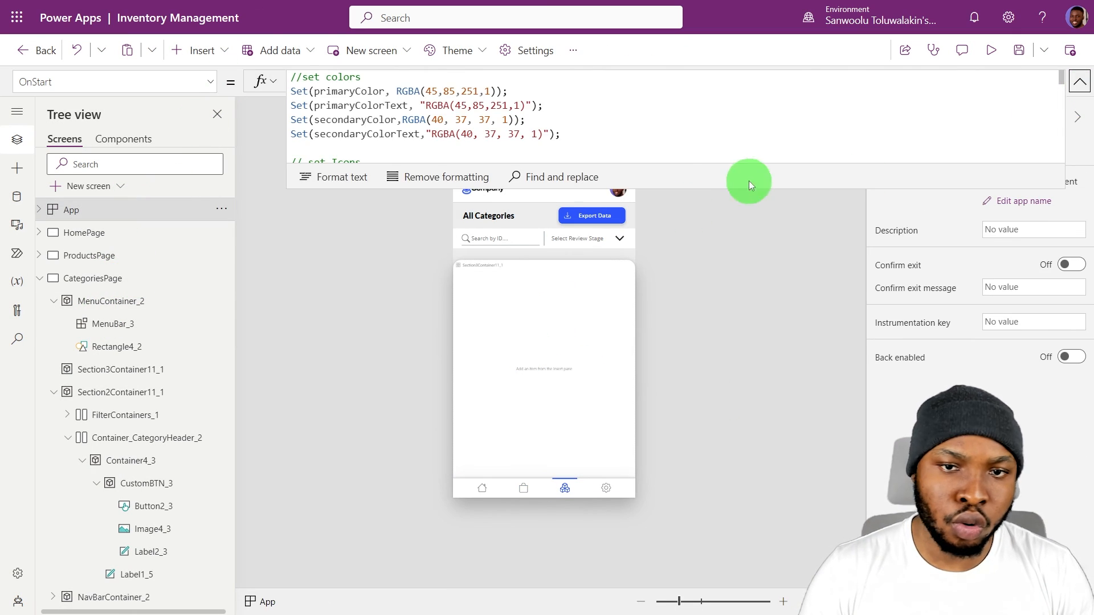
pyautogui.scroll(-15, 752, 220)
pyautogui.click(452, 300)
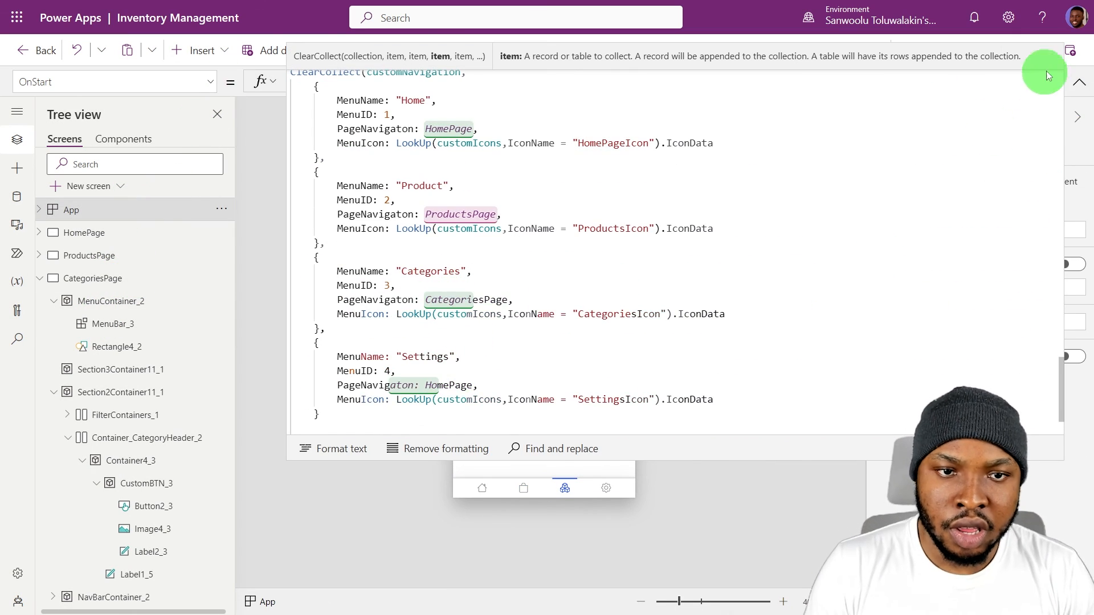
pyautogui.click(409, 352)
# Add the construction products gallery to Section3Container11 on ProductsPage.
pyautogui.click(168, 256)
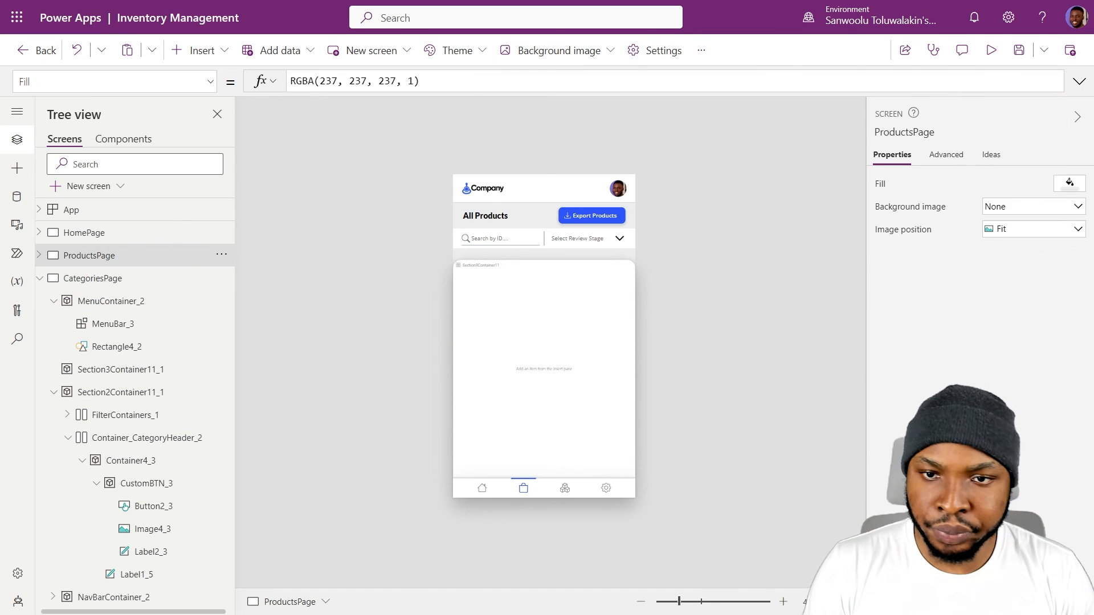
pyautogui.click(524, 338)
pyautogui.click(524, 339)
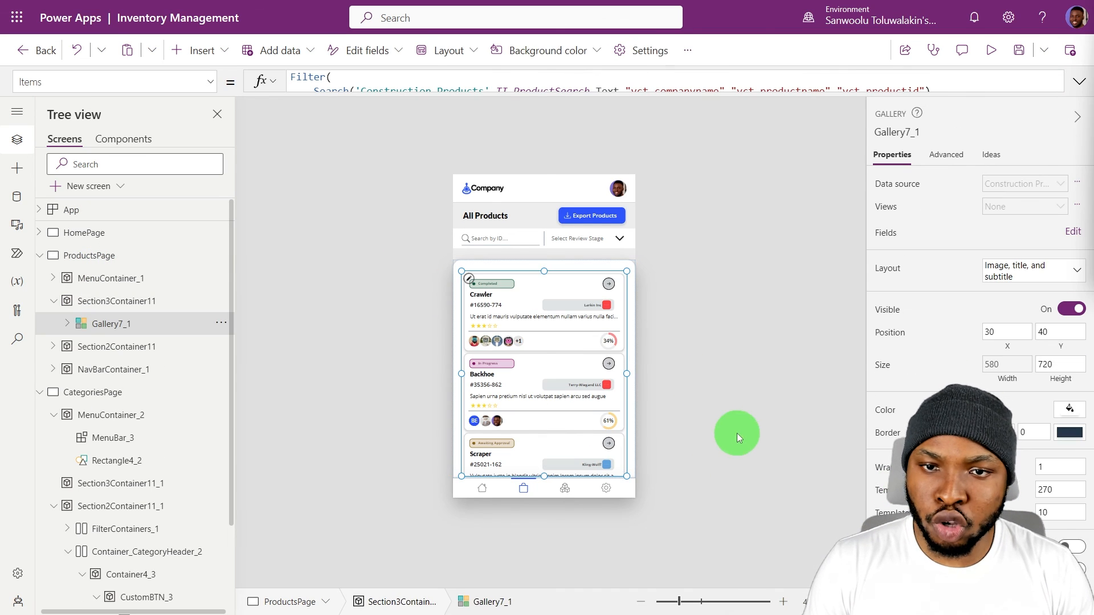
pyautogui.click(678, 456)
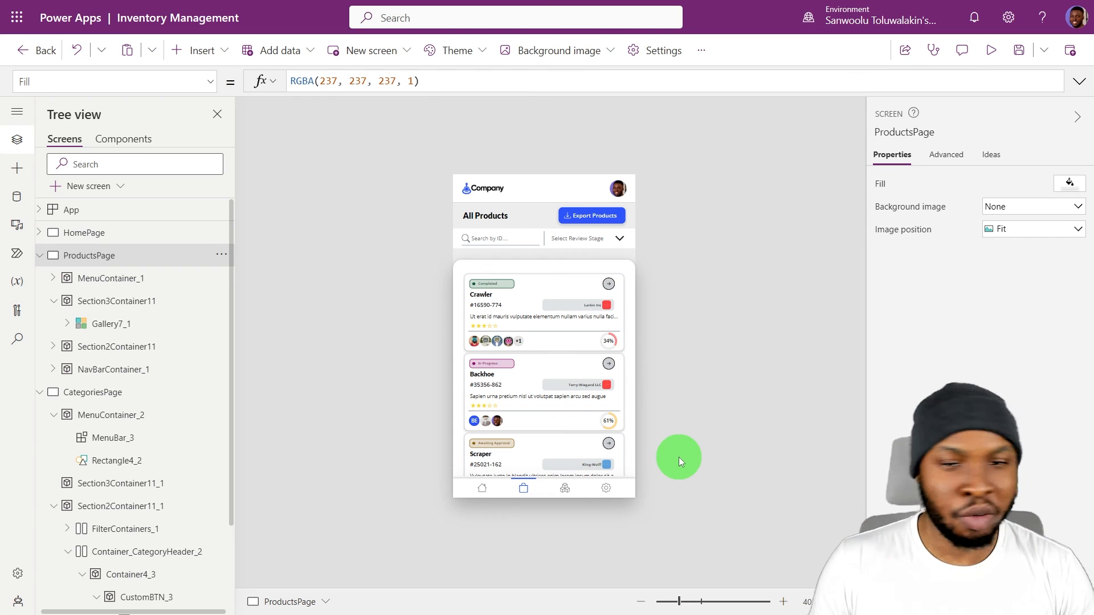
# Examine the card container structure of the products gallery and the finished gallery layout on CategoriesPage.
pyautogui.click(68, 323)
pyautogui.click(96, 393)
pyautogui.click(130, 346)
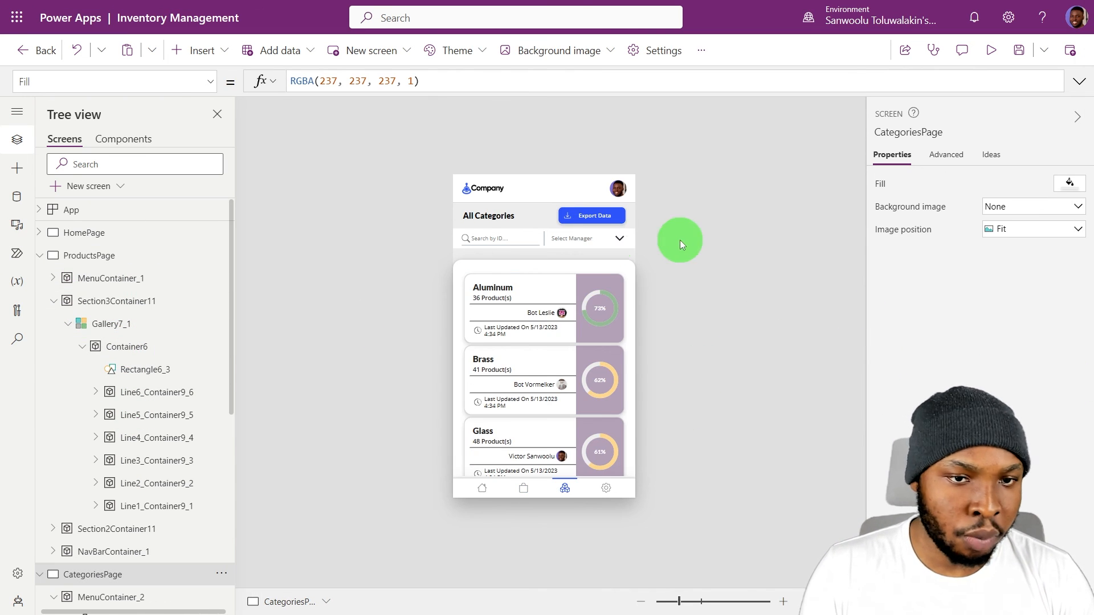
pyautogui.scroll(3, 684, 244)
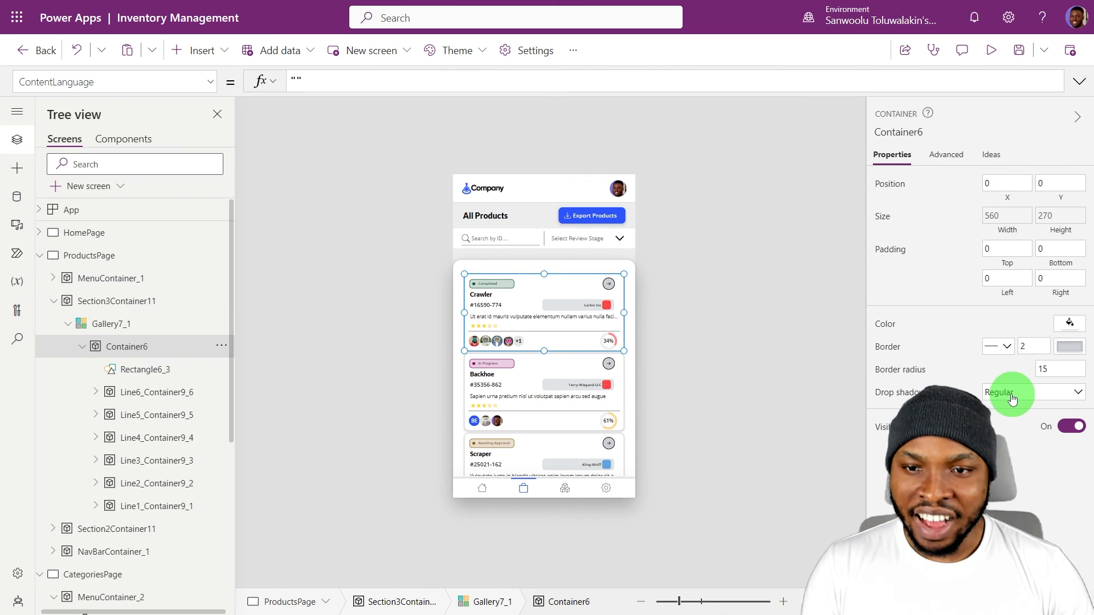
# Set the OnSelect of HomePage's Product Categories View All button to Navigate(CategoriesPage,ScreenTransition.UnCover) and test it.
pyautogui.click(636, 165)
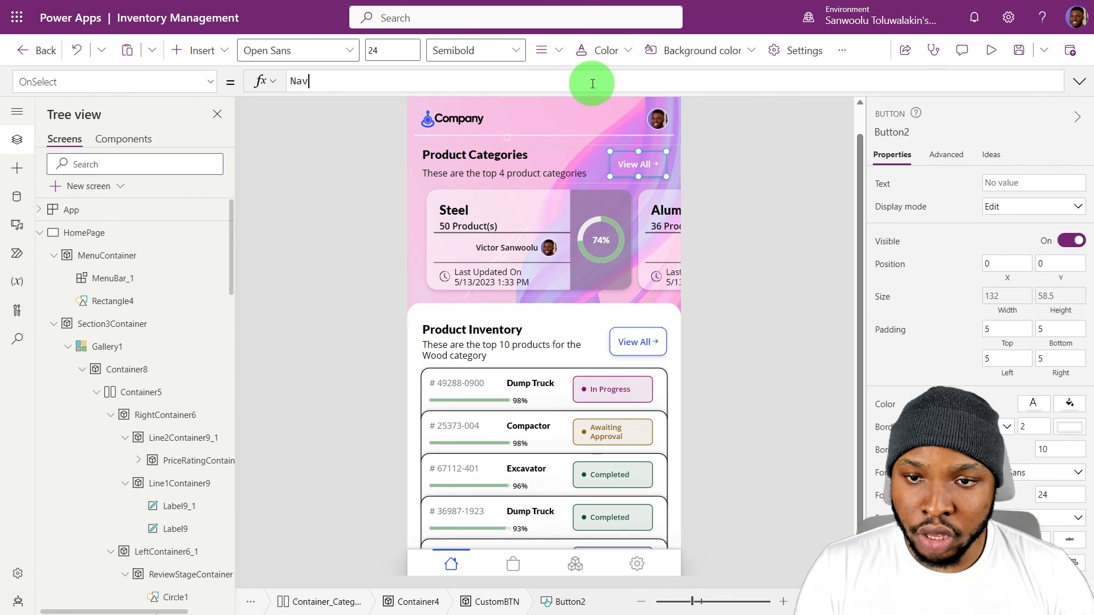
pyautogui.write('te(CategoriesPage)')
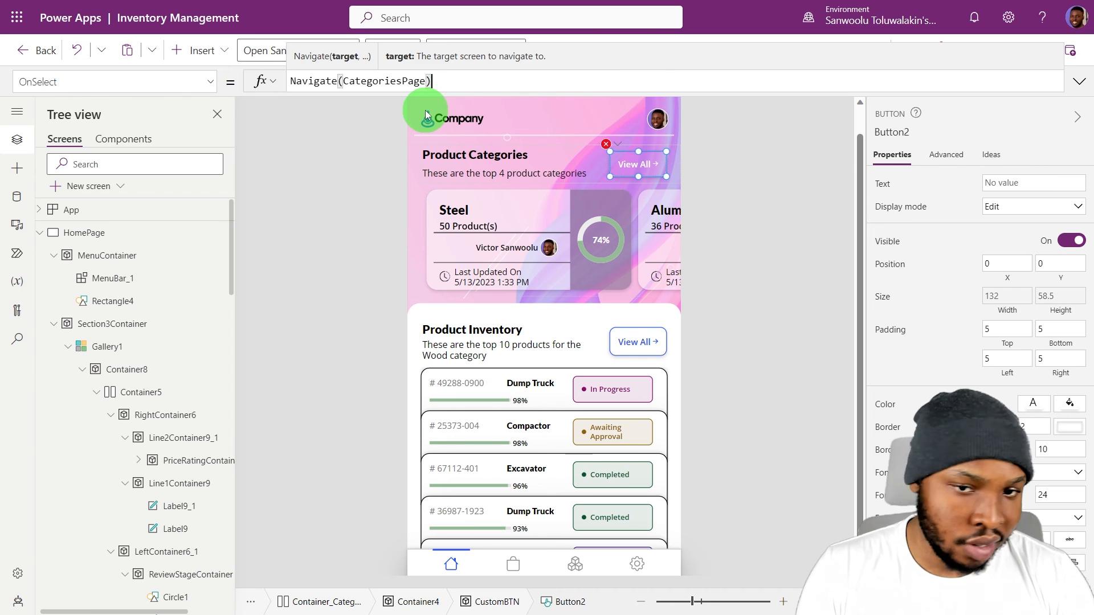
pyautogui.tripleClick(462, 82)
pyautogui.write(',ScreenTransition.UnCover')
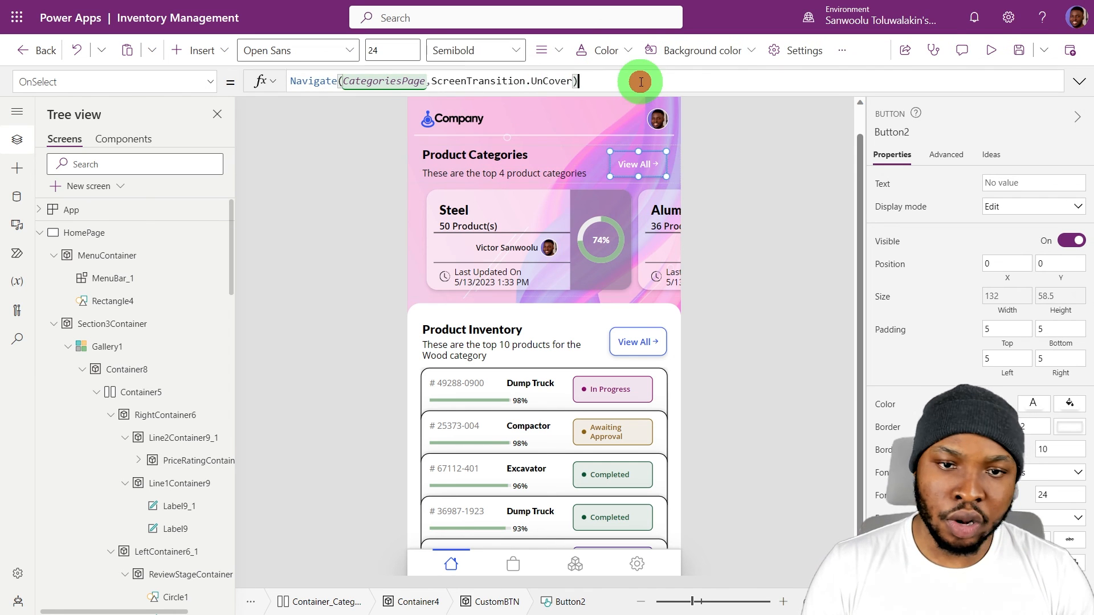
pyautogui.keyDown('alt'); pyautogui.click(653, 168); pyautogui.keyUp('alt')
pyautogui.keyDown('alt'); pyautogui.click(449, 565); pyautogui.keyUp('alt')
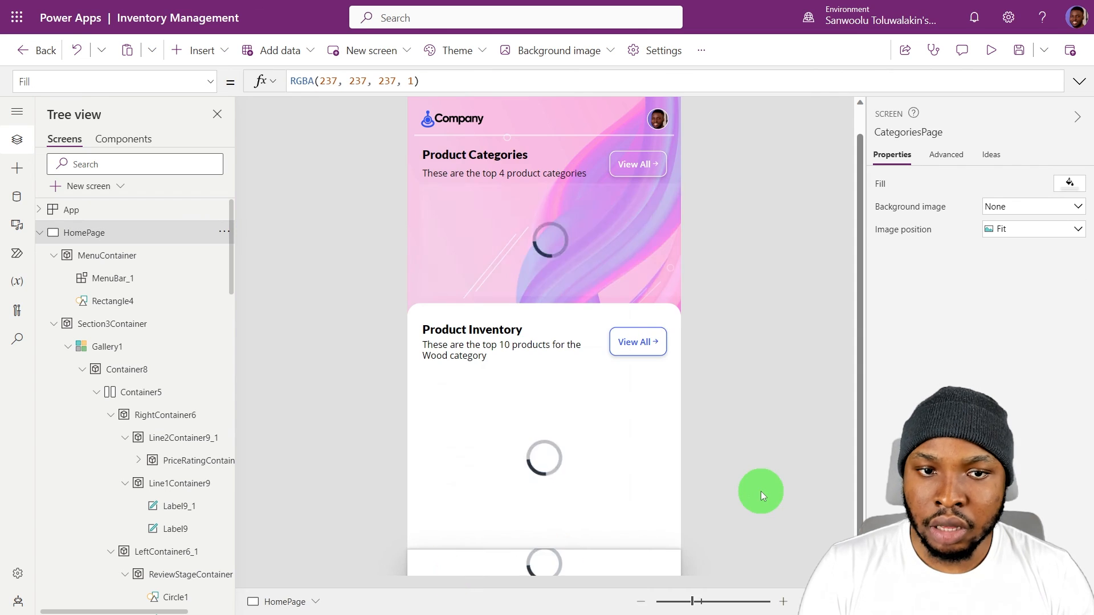
# Reuse the navigation formula for the Product Inventory View All button's OnSelect as Navigate(ProductsPage,ScreenTransition.UnCover).
pyautogui.click(630, 164)
pyautogui.click(603, 81)
pyautogui.hotkey('ctrl', 'a')
pyautogui.hotkey('ctrl', 'c')
pyautogui.click(634, 349)
pyautogui.click(342, 77)
pyautogui.hotkey('ctrl', 'a')
pyautogui.hotkey('ctrl', 'v')
pyautogui.doubleClick(397, 81)
pyautogui.write('Product')
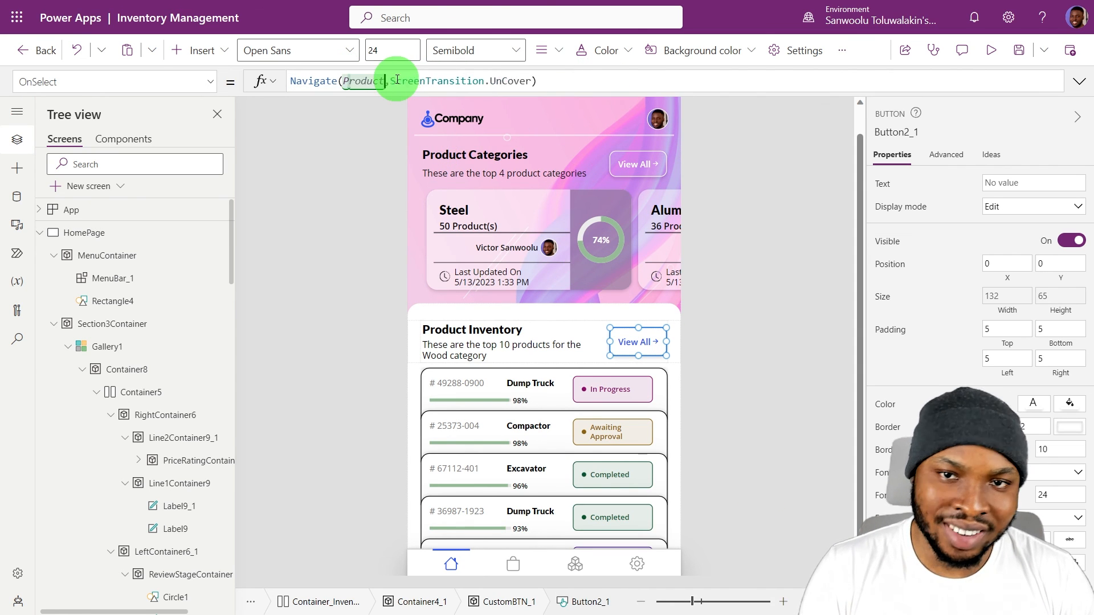
pyautogui.write('sPage')
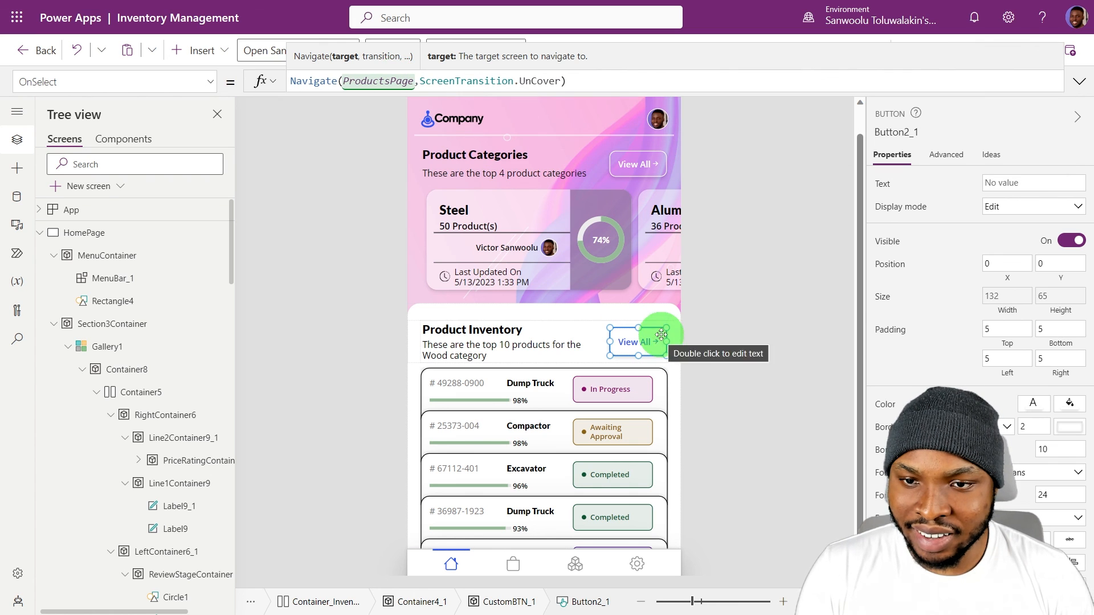
# Preview the app and test both View All buttons and the home menu icon, ending on ProductsPage.
pyautogui.click(992, 49)
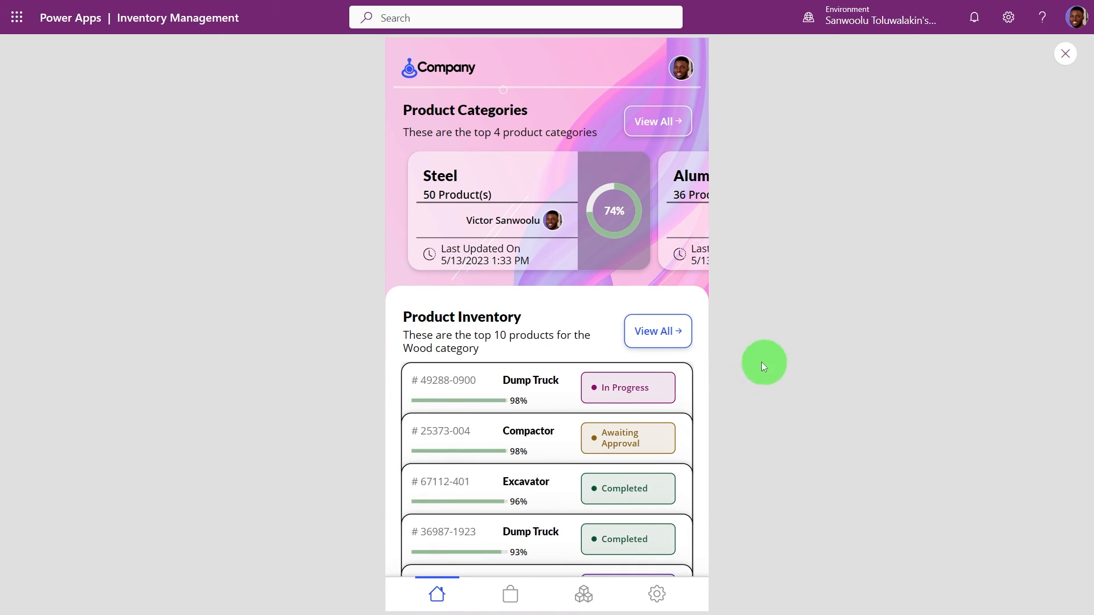
pyautogui.click(440, 605)
pyautogui.click(650, 342)
pyautogui.click(436, 596)
pyautogui.click(664, 122)
pyautogui.click(445, 601)
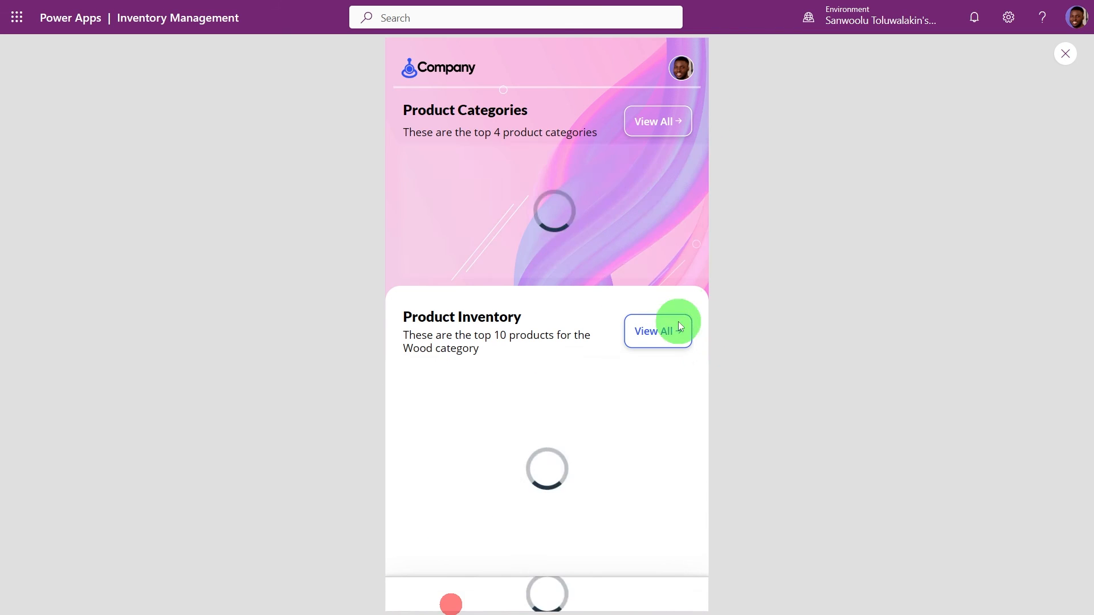
pyautogui.click(668, 329)
pyautogui.click(437, 594)
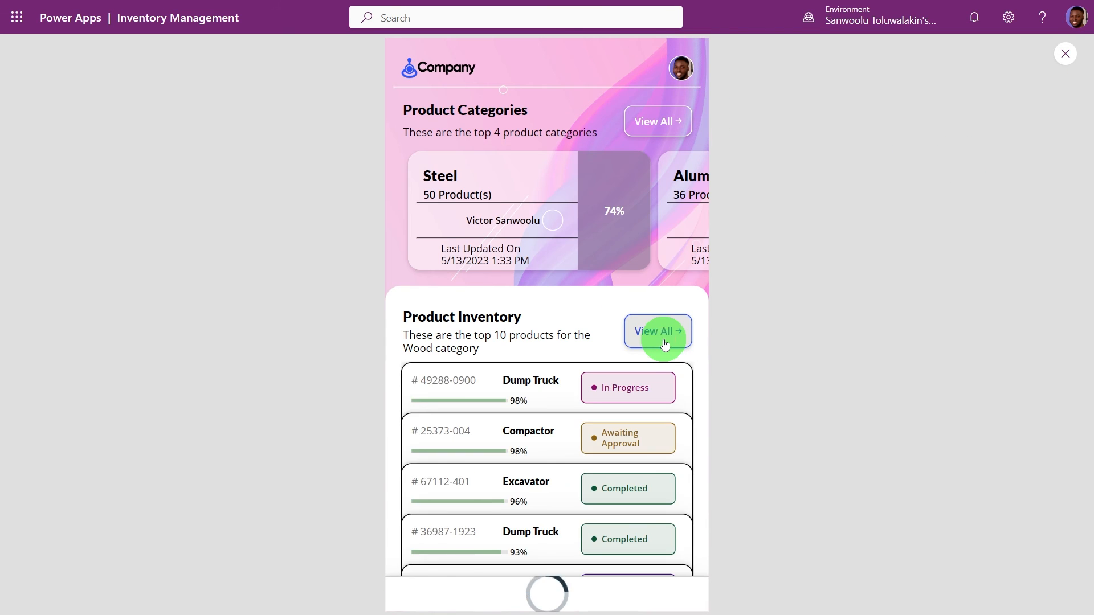
pyautogui.click(656, 333)
pyautogui.click(1065, 54)
# Test the Select Review Stage filter on ProductsPage with the Completed option.
pyautogui.click(656, 189)
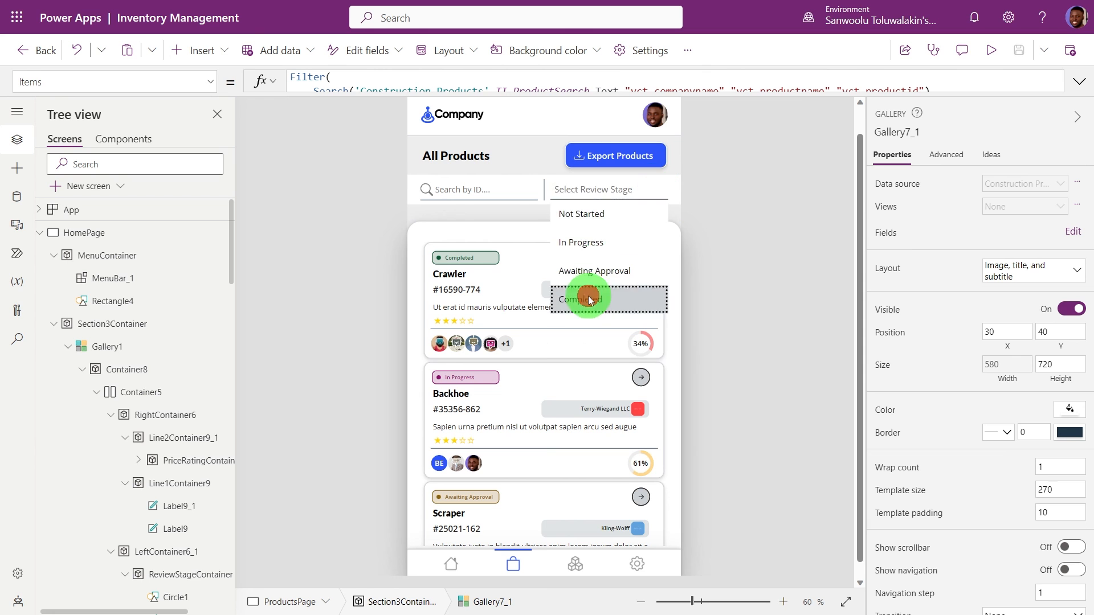
pyautogui.click(587, 295)
pyautogui.click(656, 189)
pyautogui.click(604, 295)
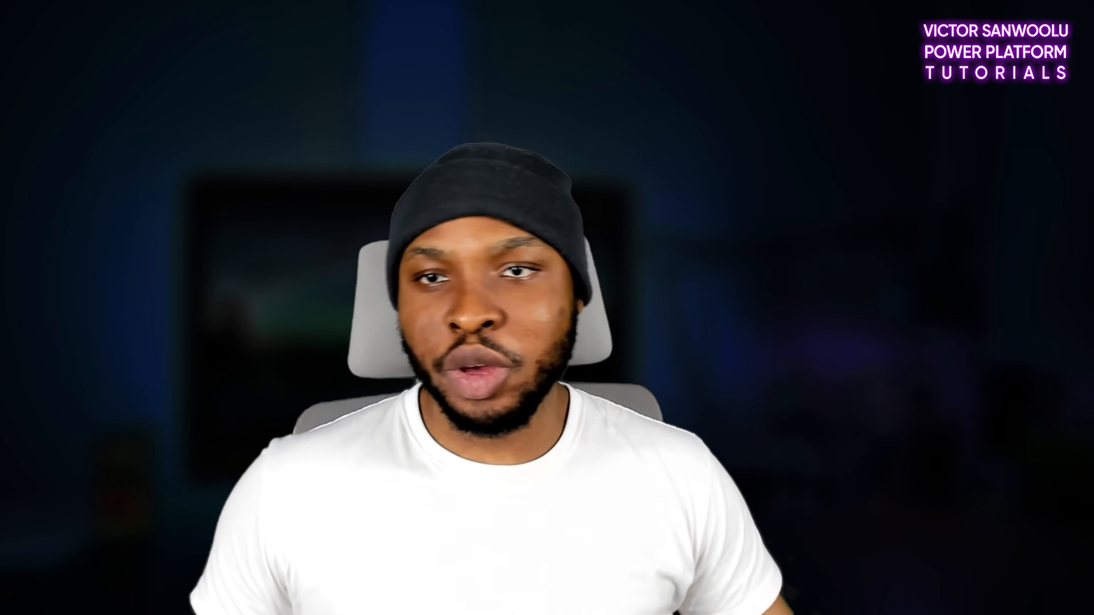